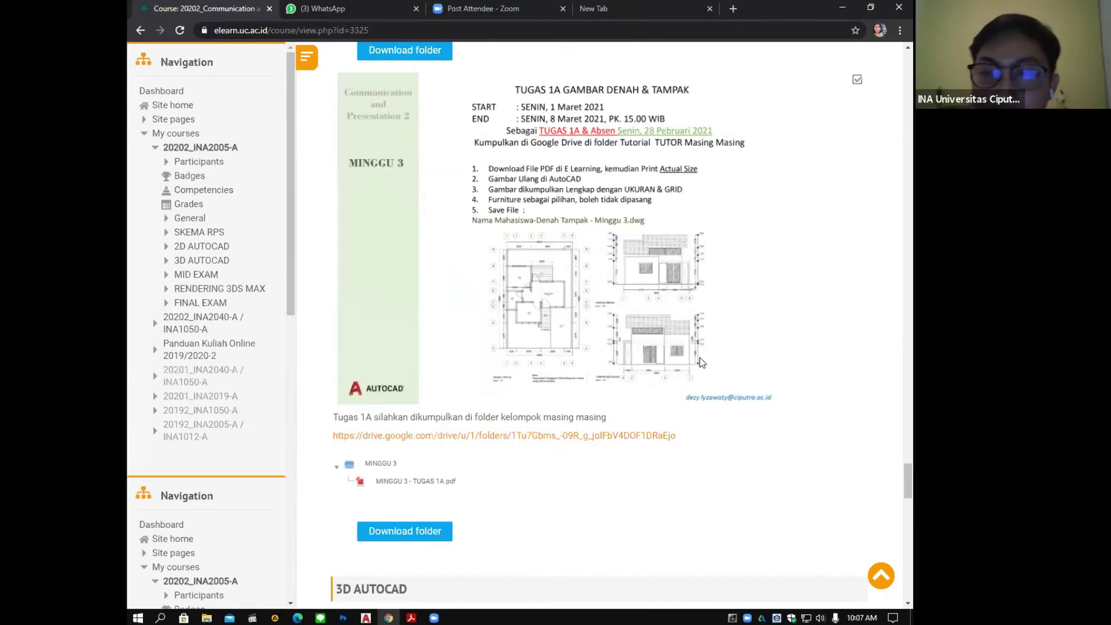
Review the week 3 learning outcomes, topic list and downloadable material files on the course page.
scroll(700, 356, down, 4)
scroll(704, 353, up, 10)
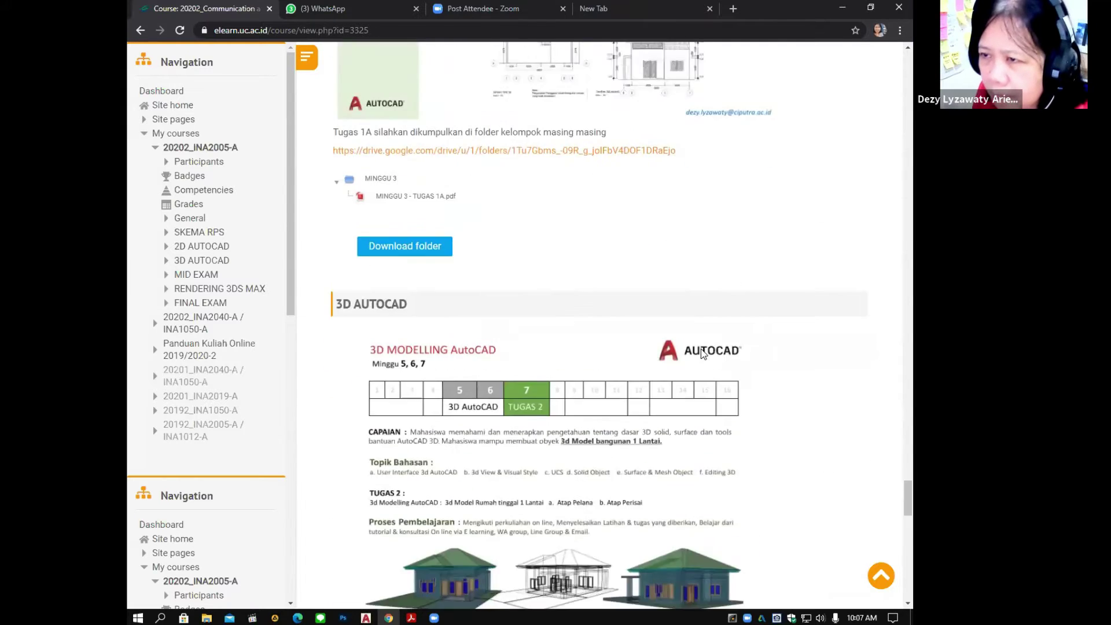
scroll(700, 347, up, 5)
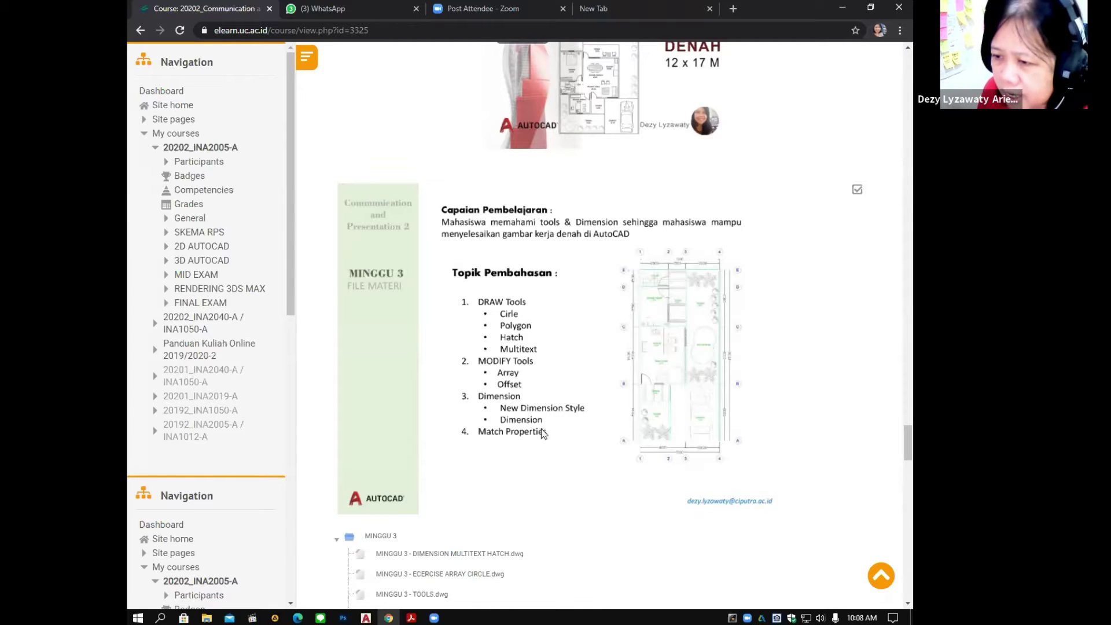
scroll(544, 295, down, 3)
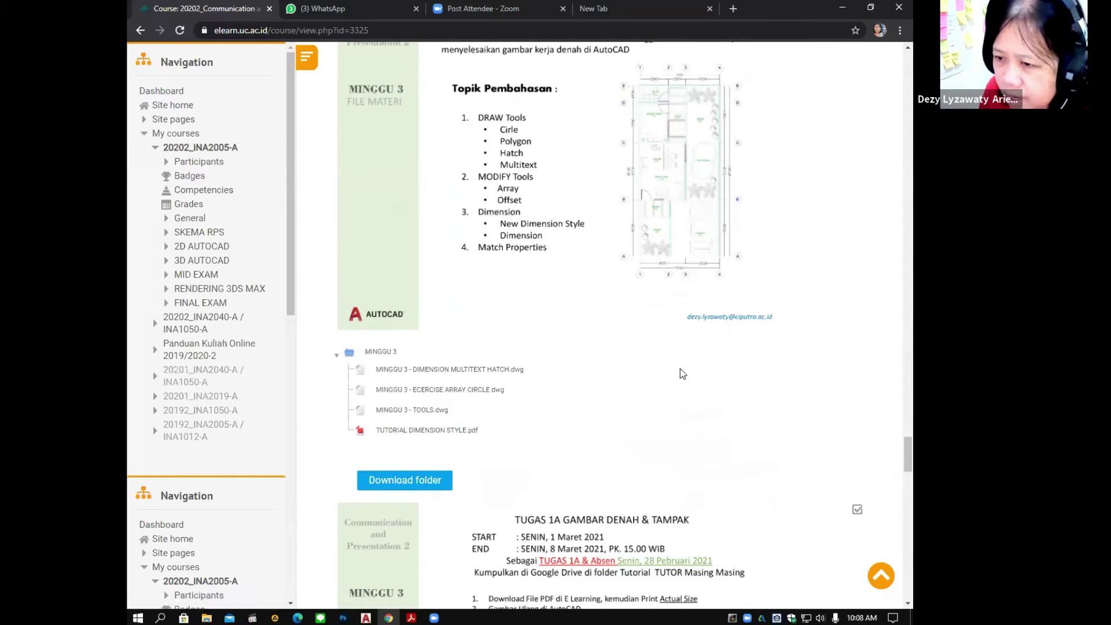
scroll(680, 373, up, 1)
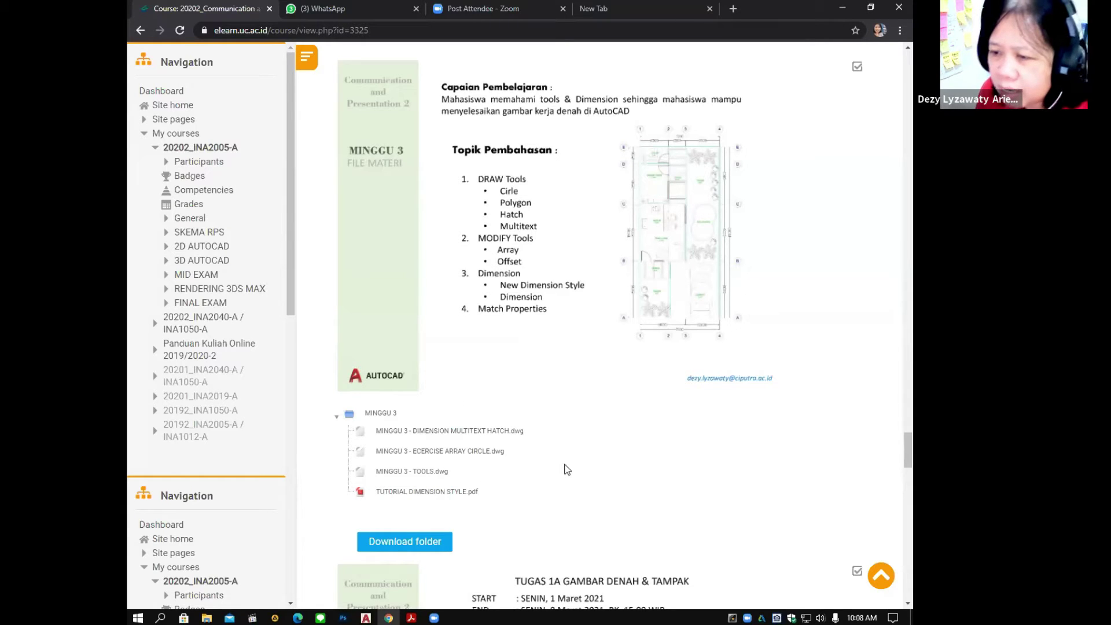
scroll(467, 505, down, 1)
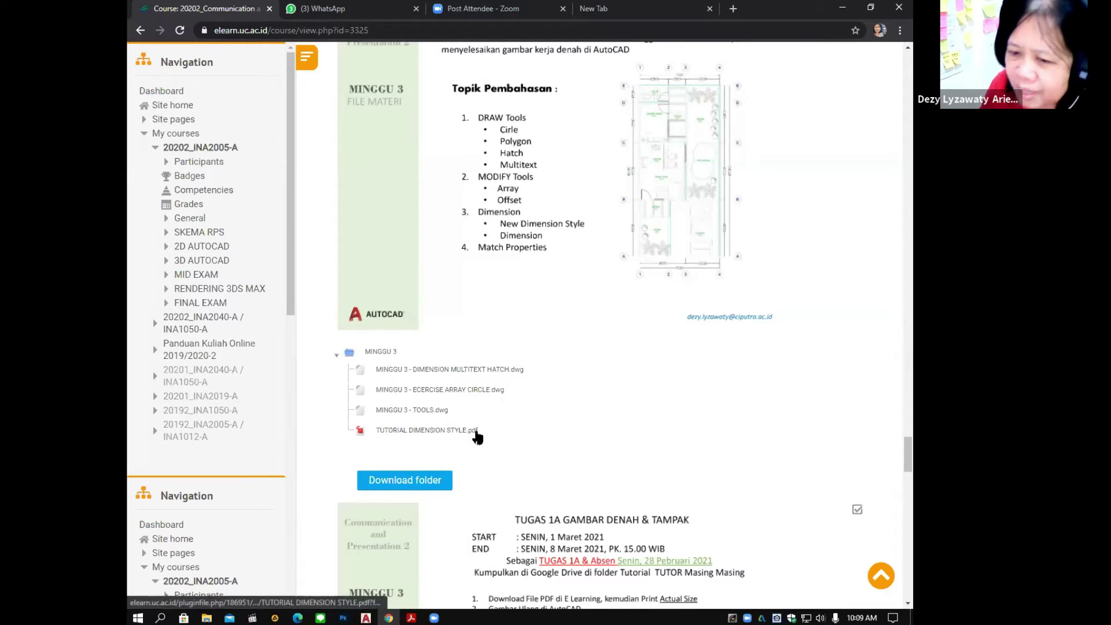
scroll(541, 419, up, 1)
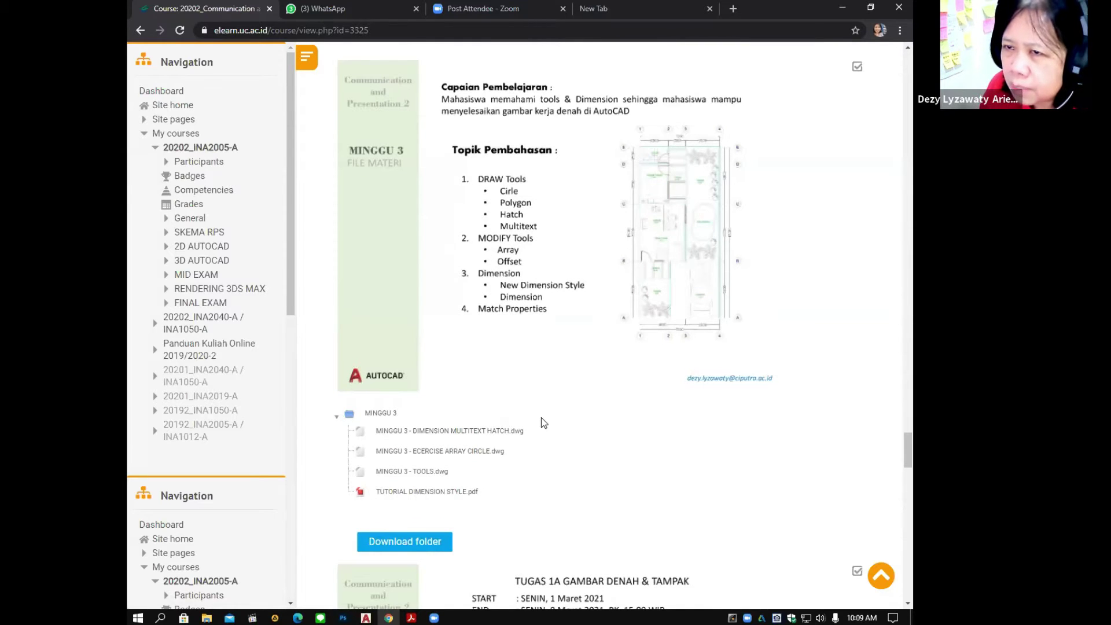
Examine the Tugas 1A floor plan and elevation assignment, including its dates, drawing instructions, sample drawings and submission link.
scroll(542, 423, down, 4)
scroll(548, 421, down, 1)
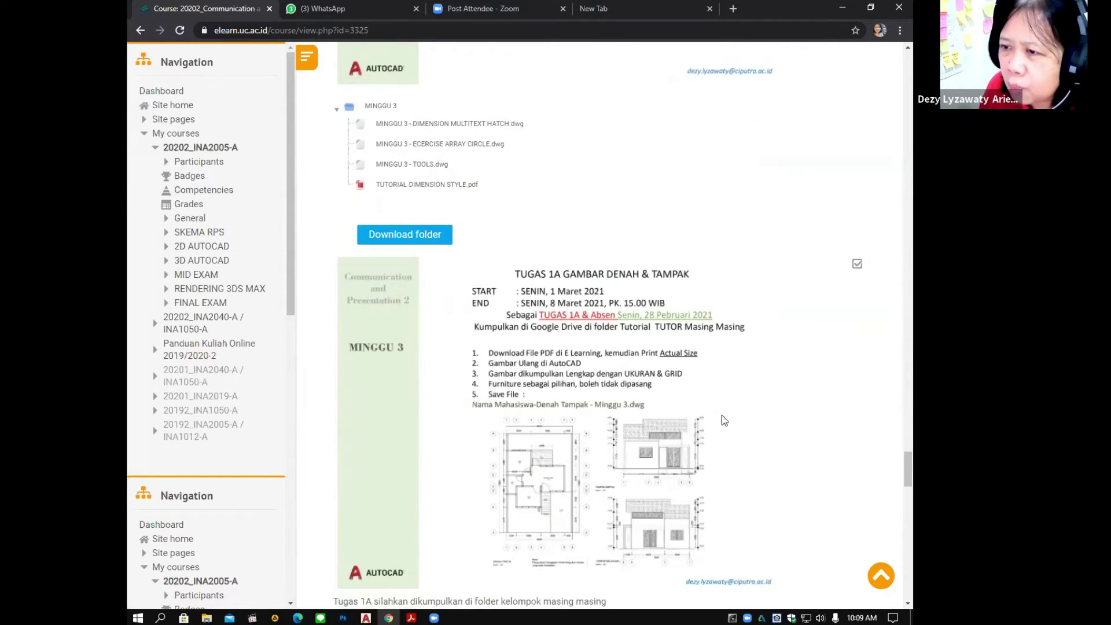
scroll(811, 422, down, 1)
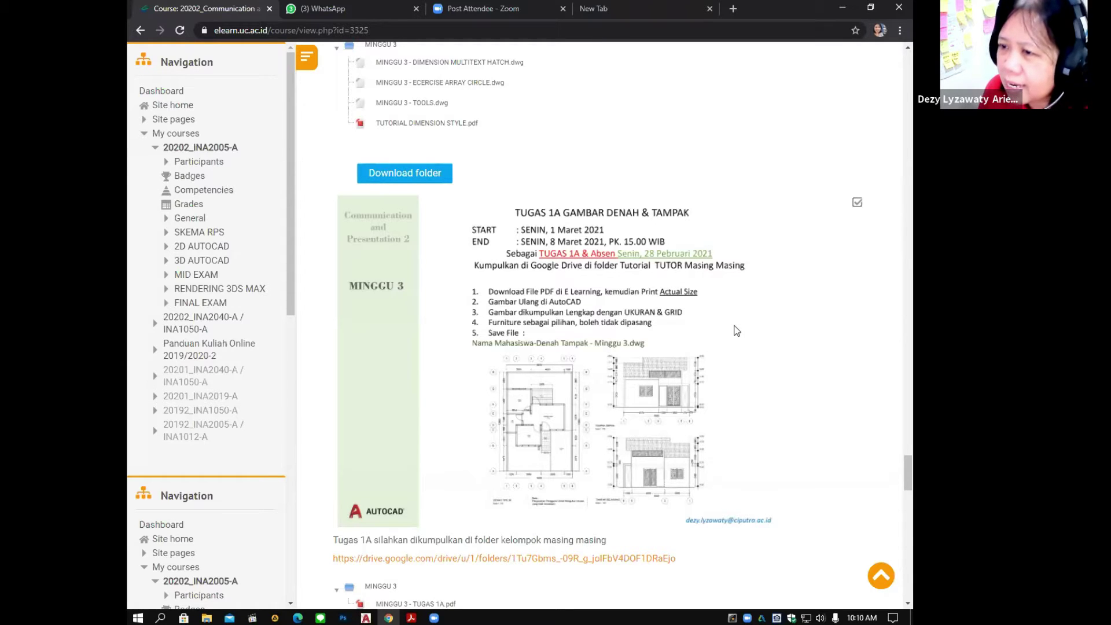
scroll(680, 335, down, 2)
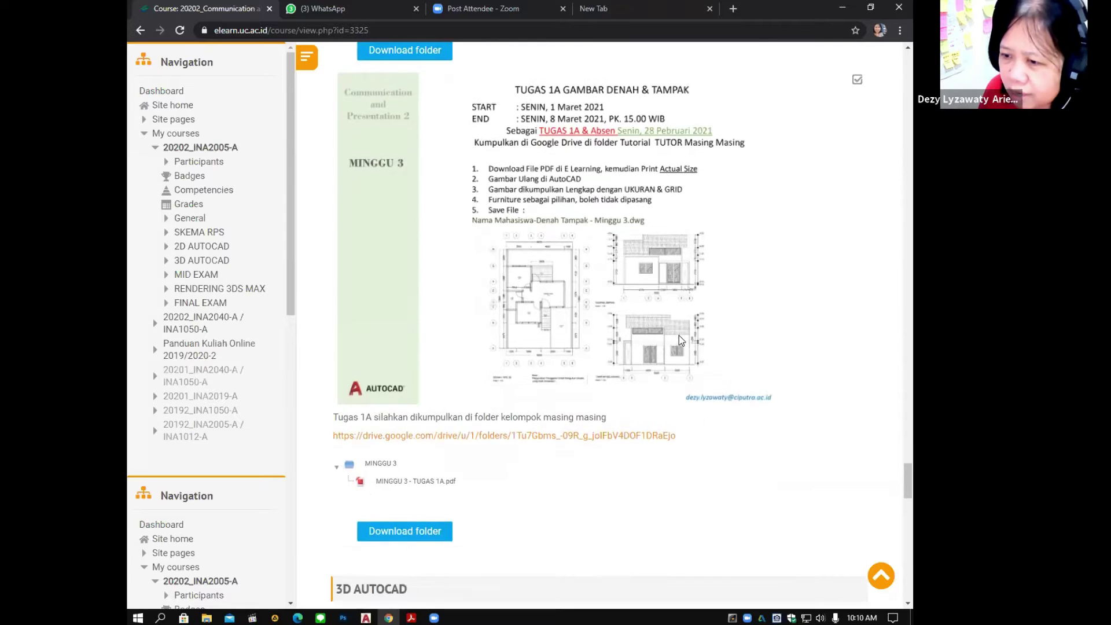
scroll(679, 335, up, 1)
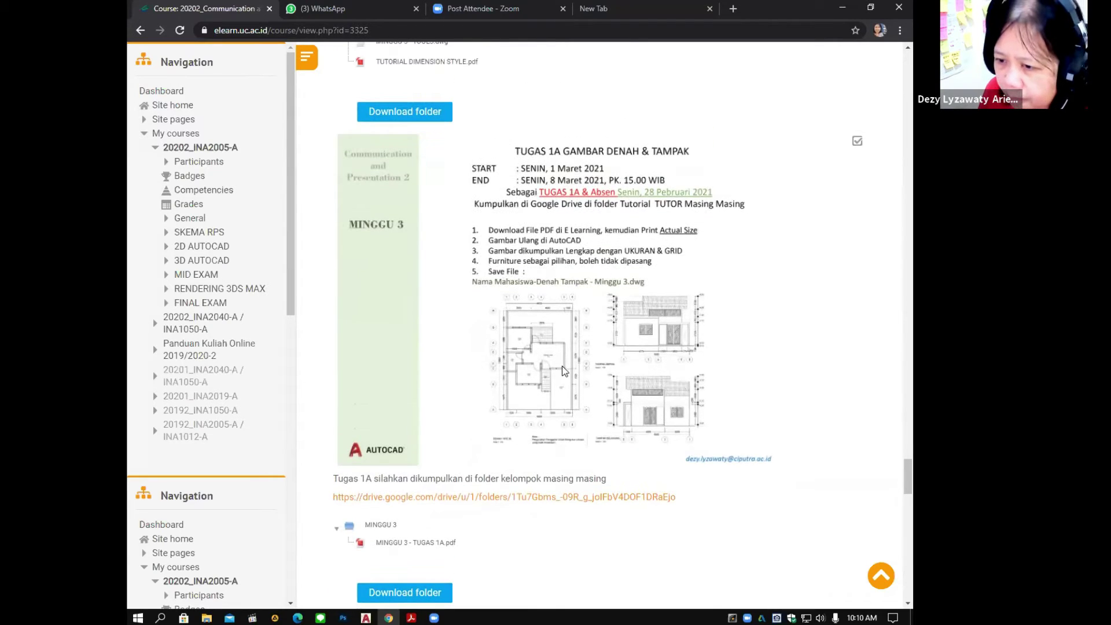
scroll(561, 370, down, 2)
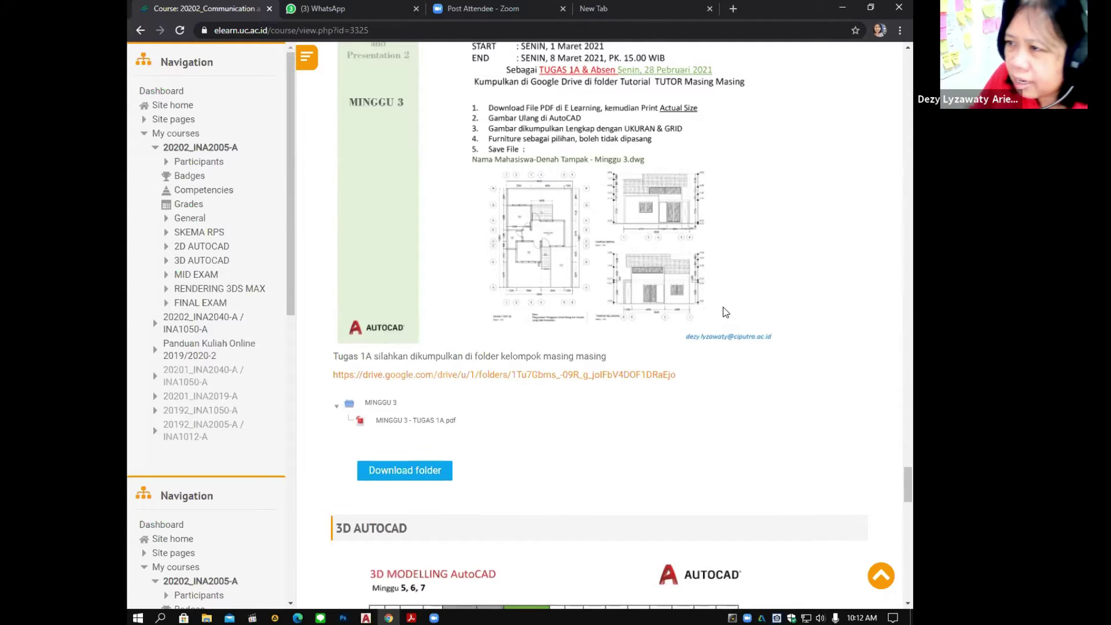
scroll(726, 312, up, 3)
scroll(725, 312, down, 1)
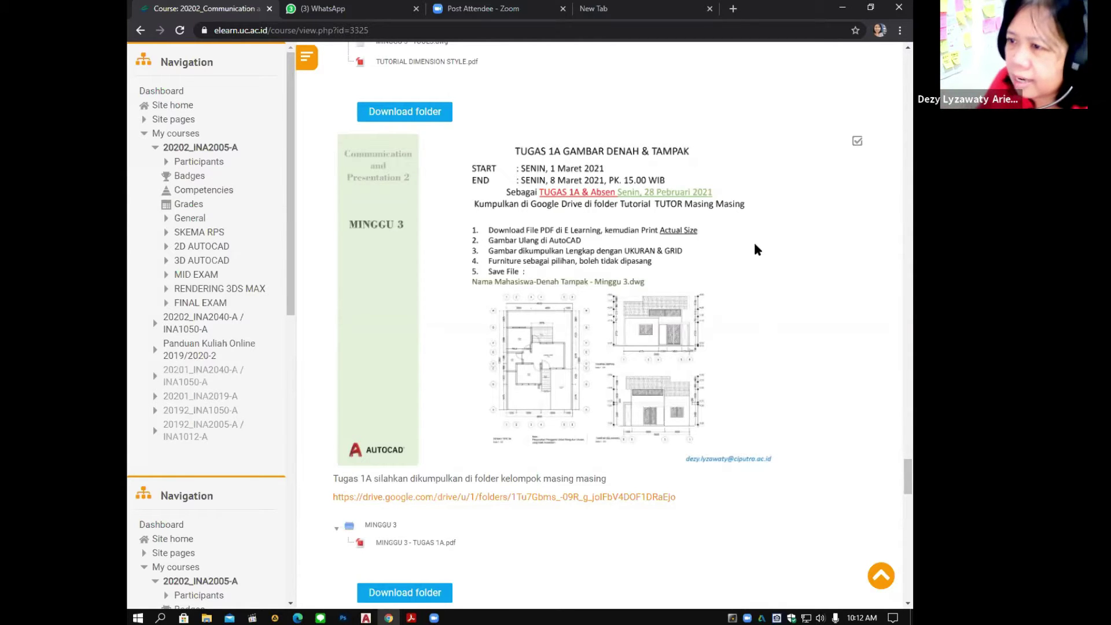
scroll(652, 237, down, 2)
scroll(652, 237, up, 5)
scroll(658, 242, up, 4)
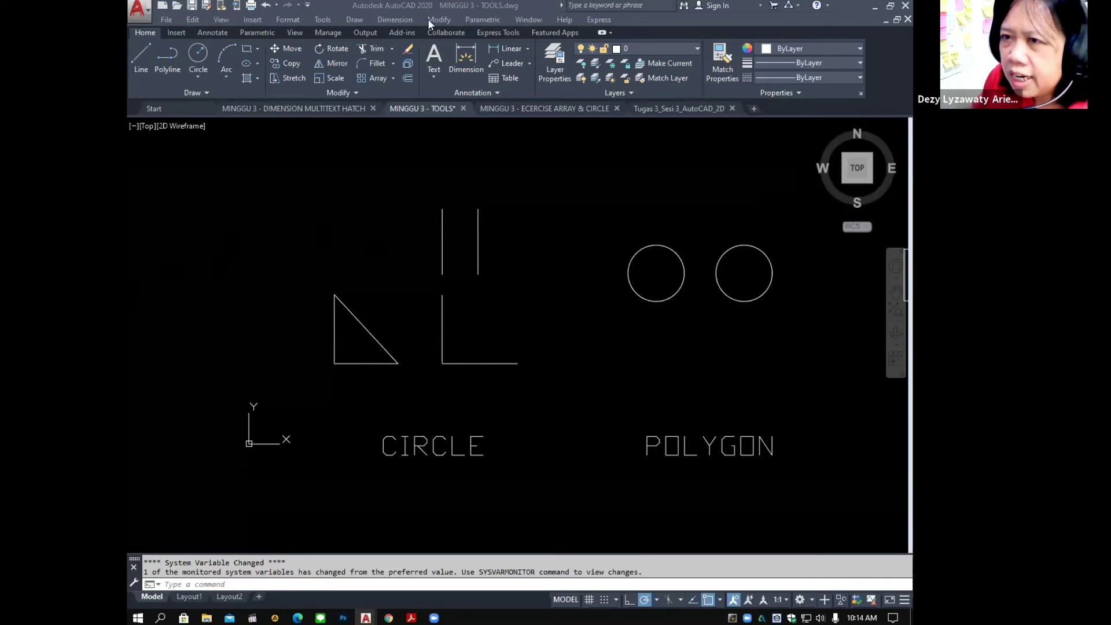
Look over the available circle construction methods, from Center, Radius to Tan, Tan, Tan, in the MINGGU 3 - TOOLS drawing.
click(356, 18)
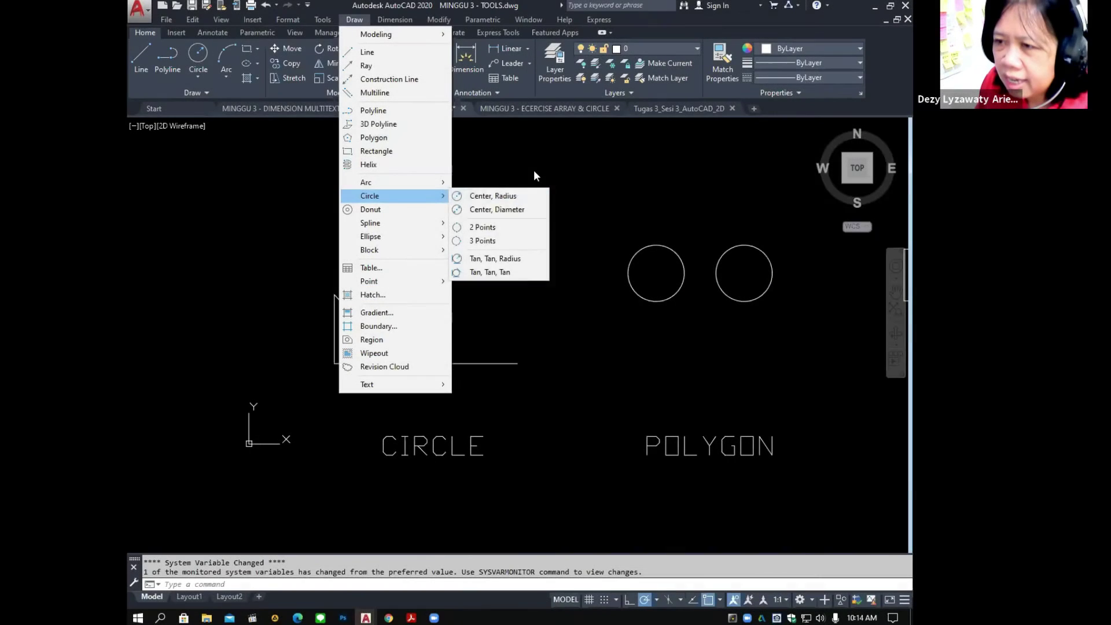
key(Escape)
key(Escape)
middle_drag(507, 269, 499, 271)
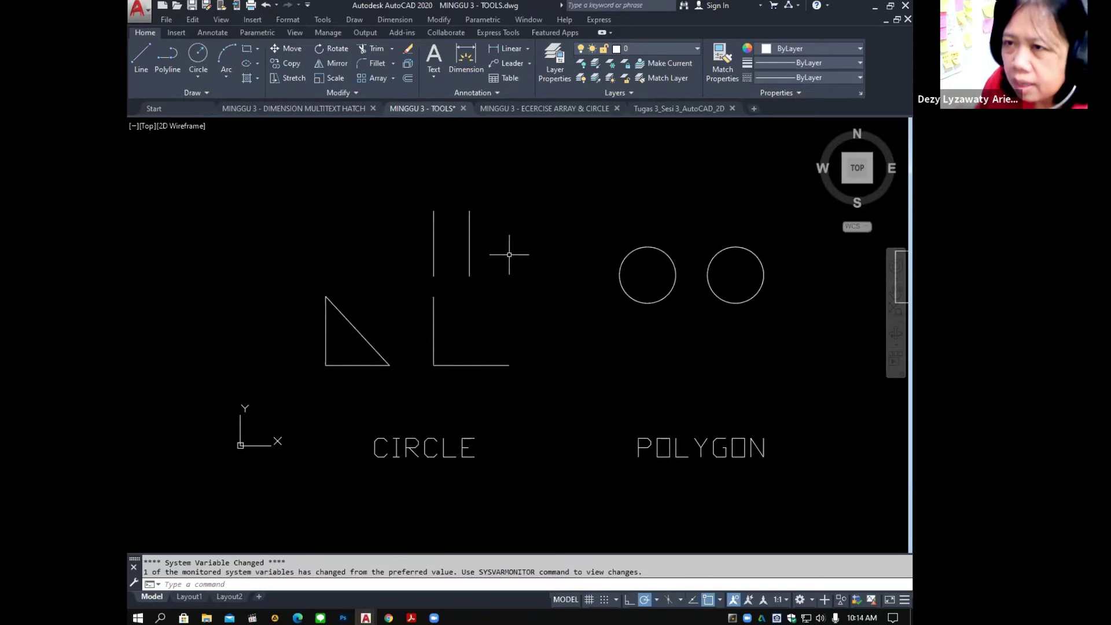
click(355, 23)
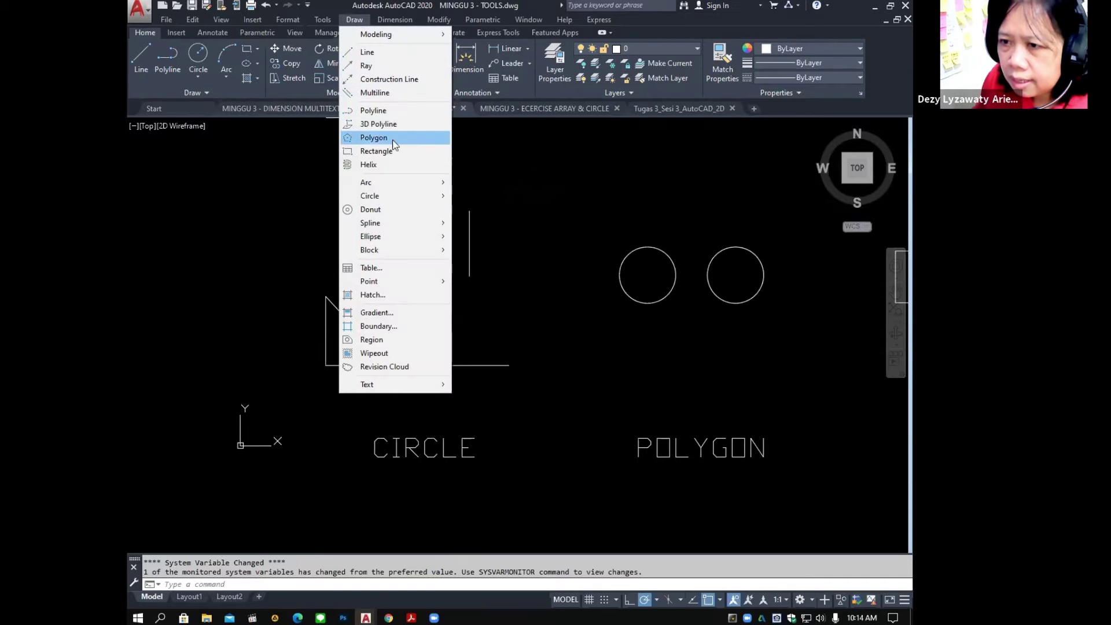
mouse_move(412, 197)
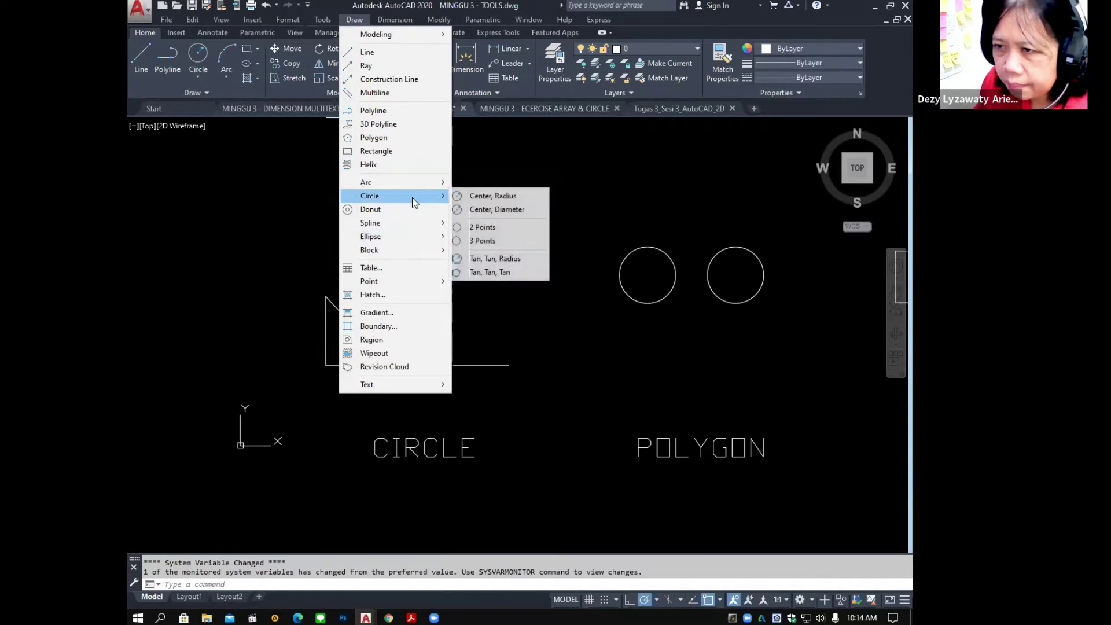
click(496, 199)
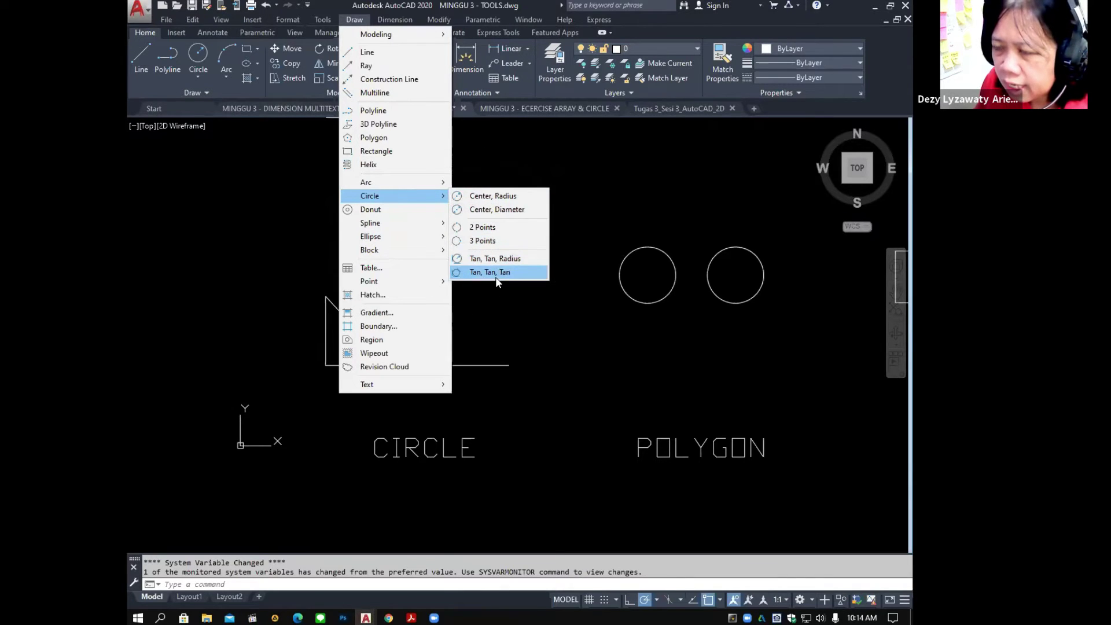
click(491, 196)
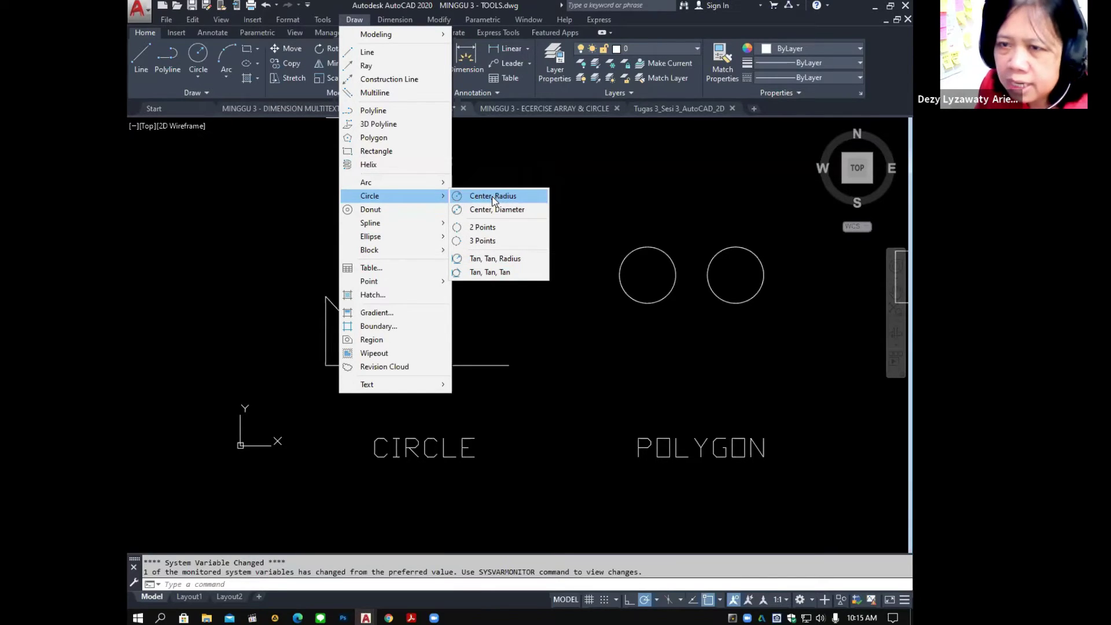
click(492, 196)
click(354, 20)
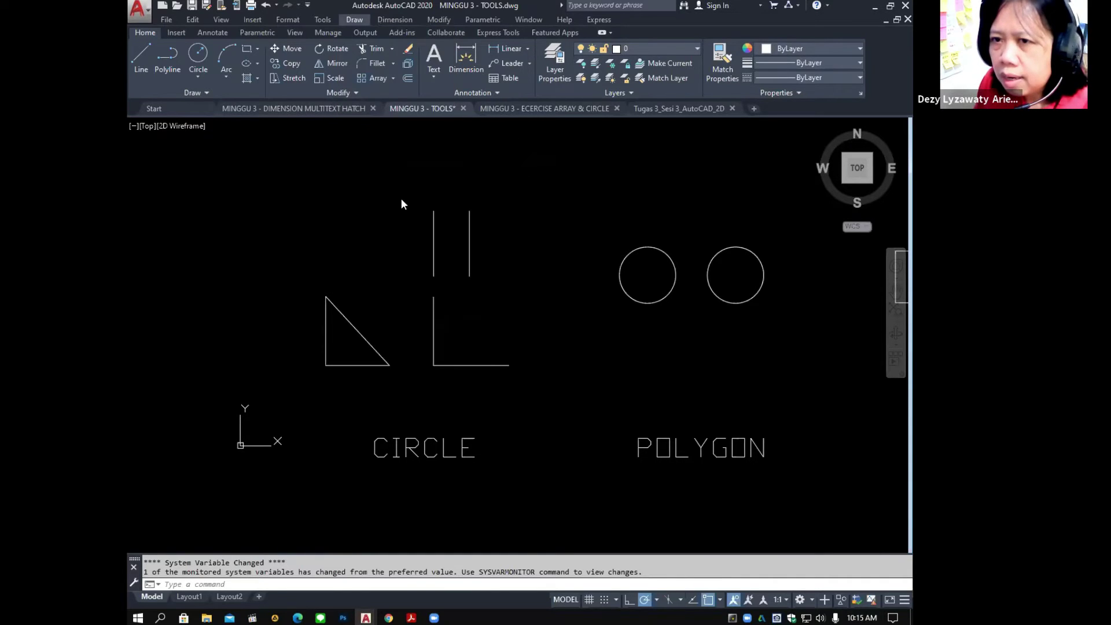
click(199, 79)
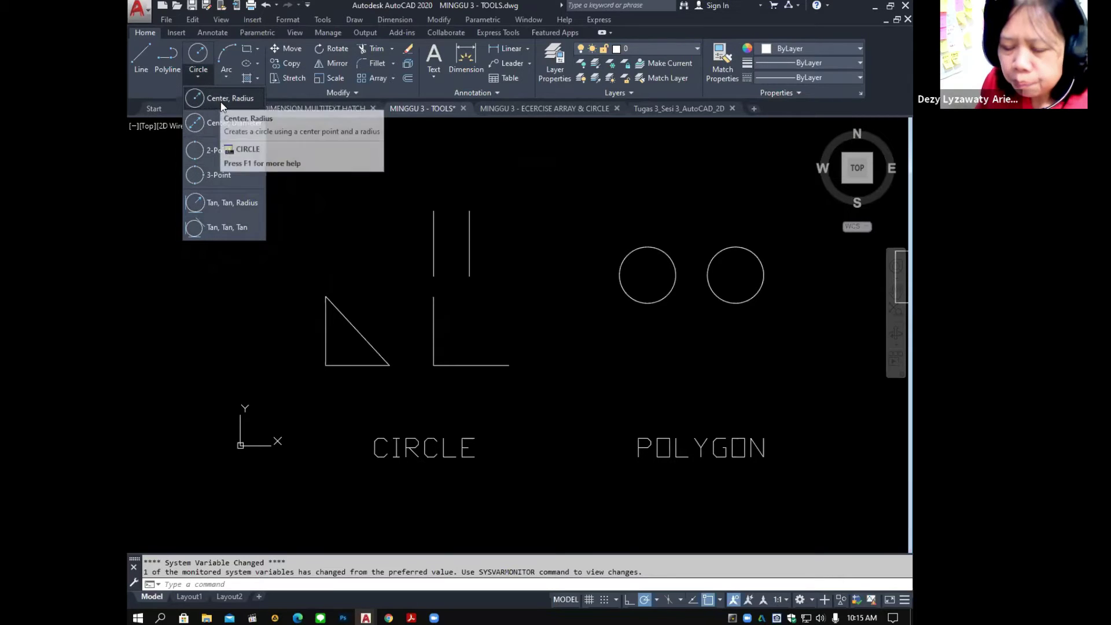
key(Escape)
key(Escape)
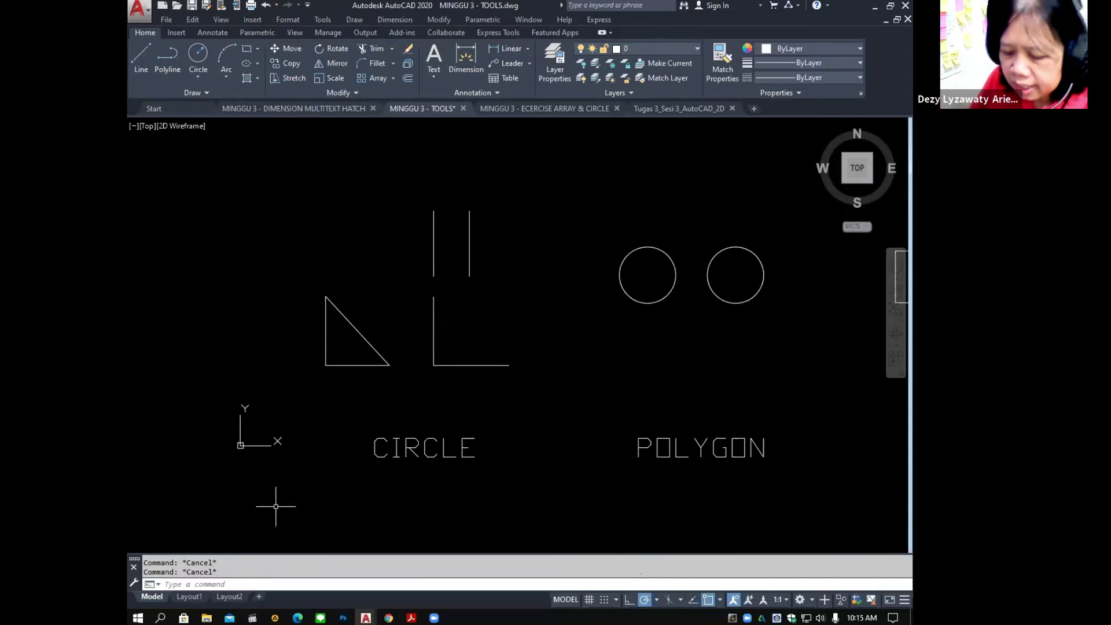
Draw a circle with a radius of 30 above the triangle and check its radius on the finished circle.
text(c)
key(Return)
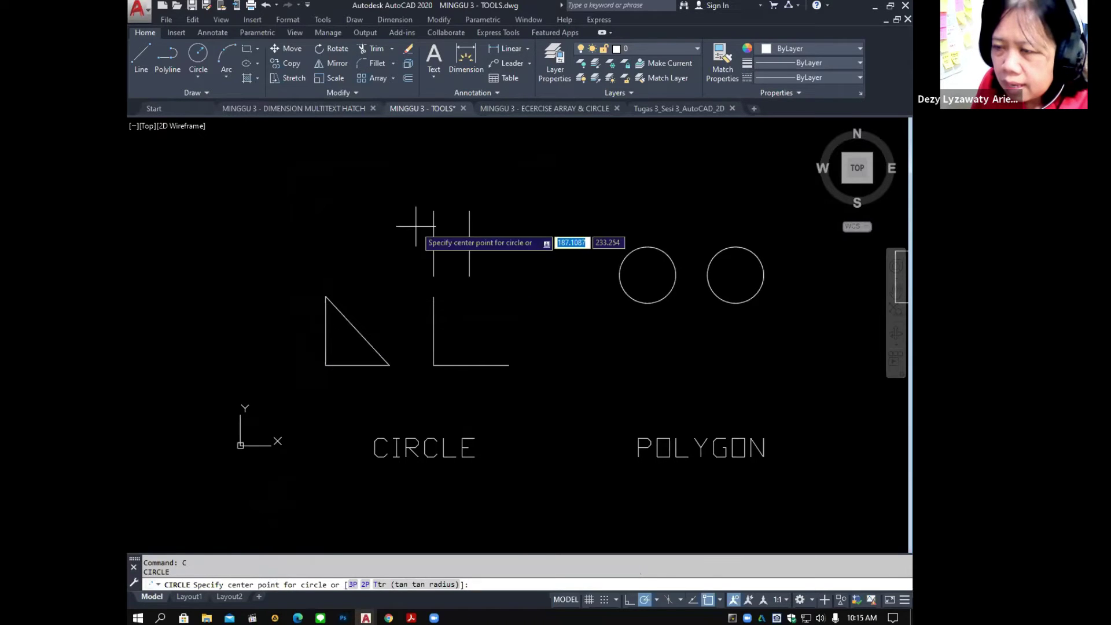
click(343, 218)
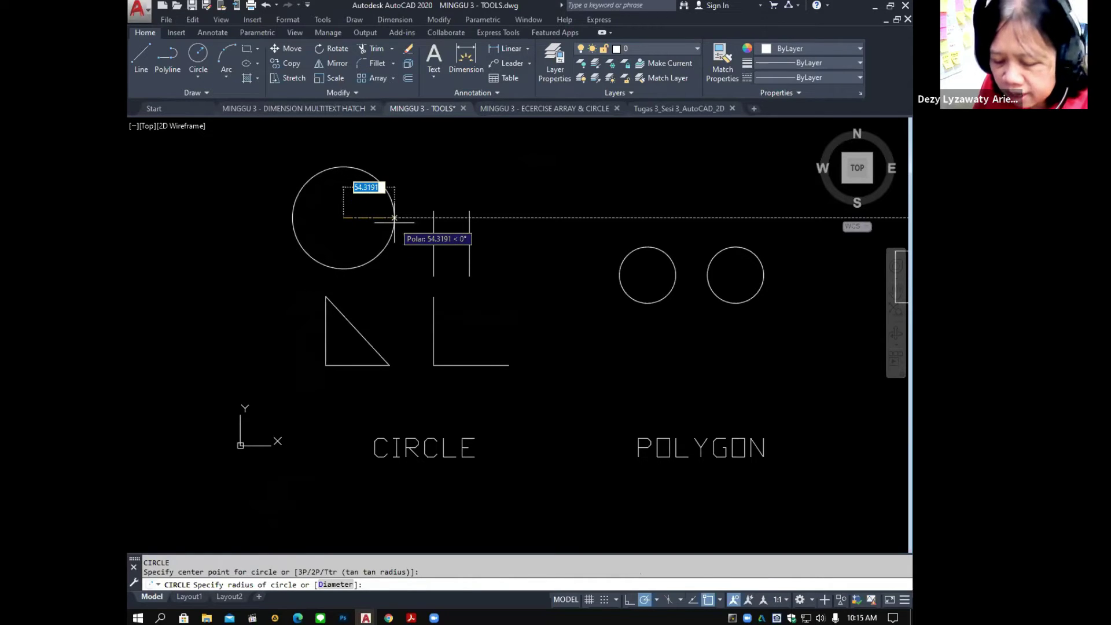
text(30)
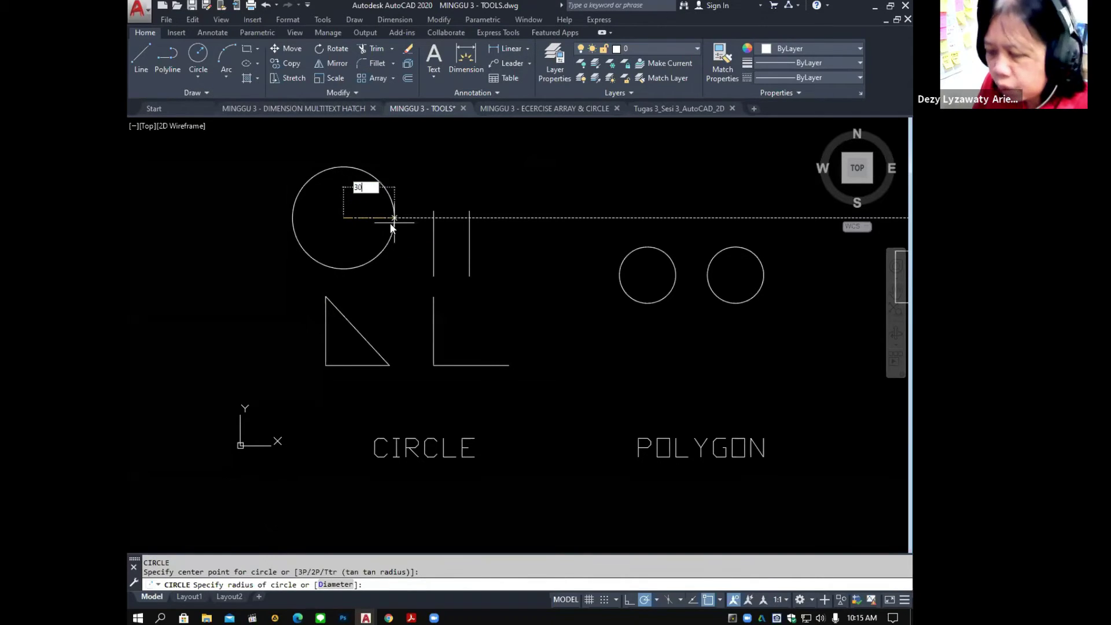
key(Return)
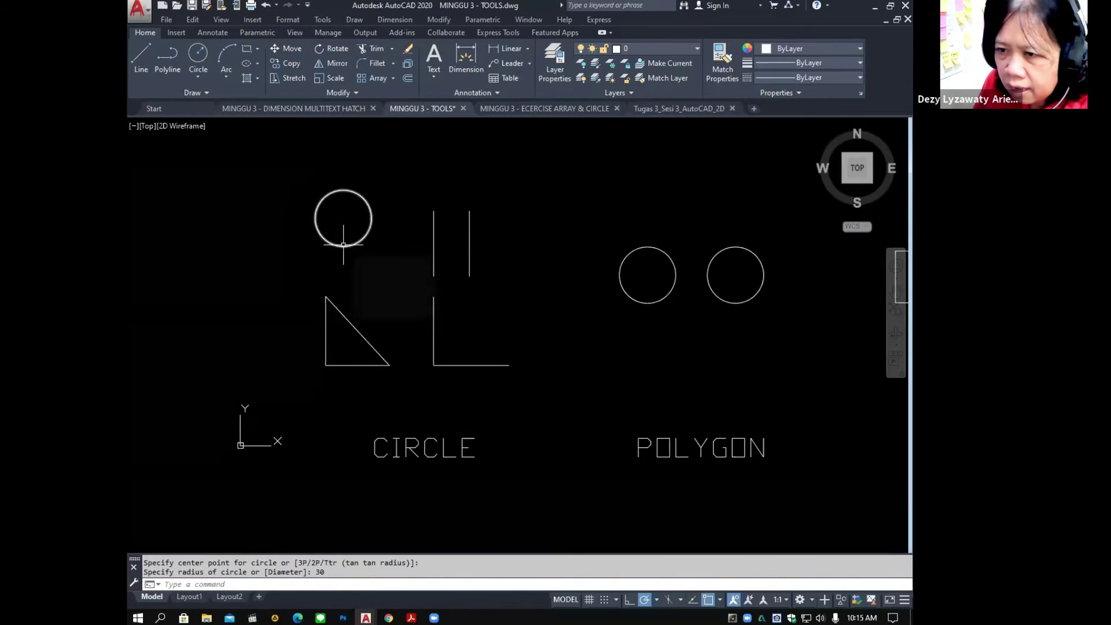
click(343, 245)
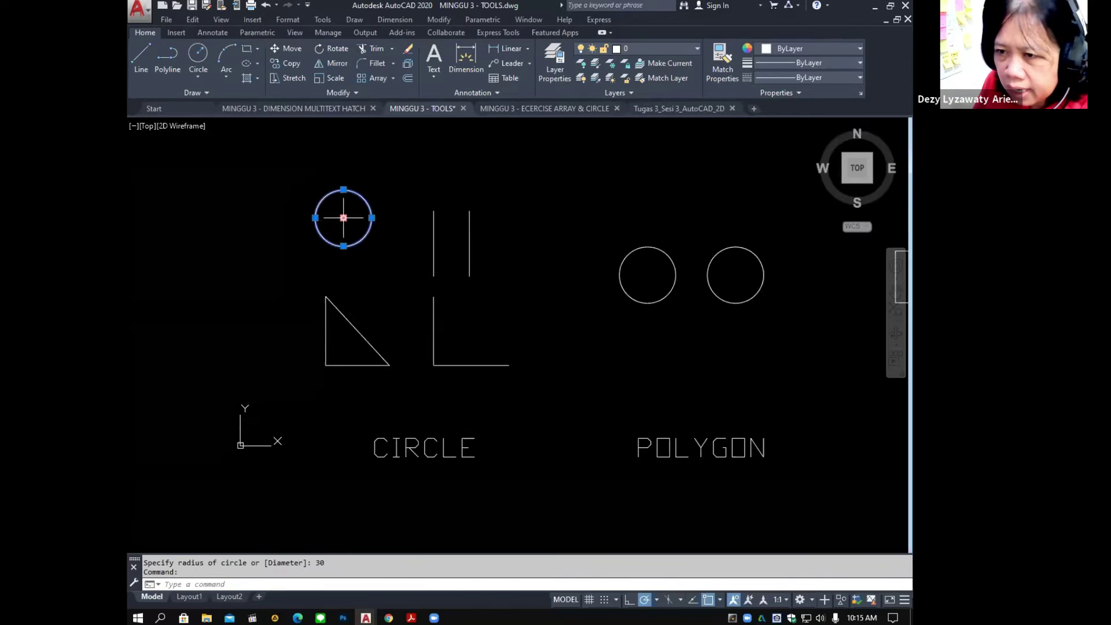
mouse_move(371, 217)
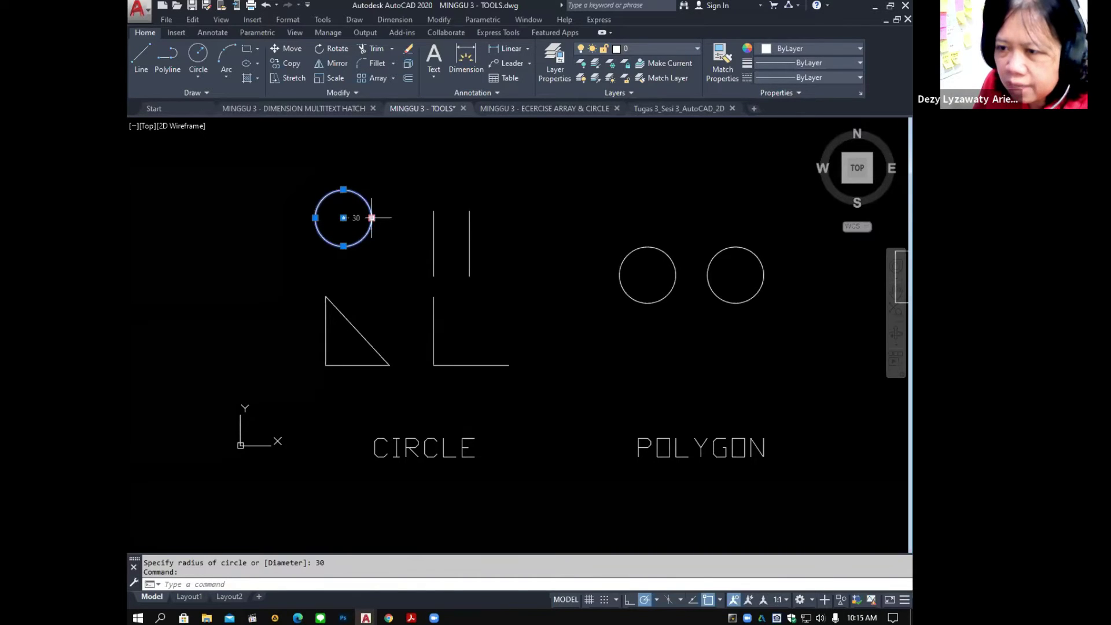
key(Escape)
key(Escape)
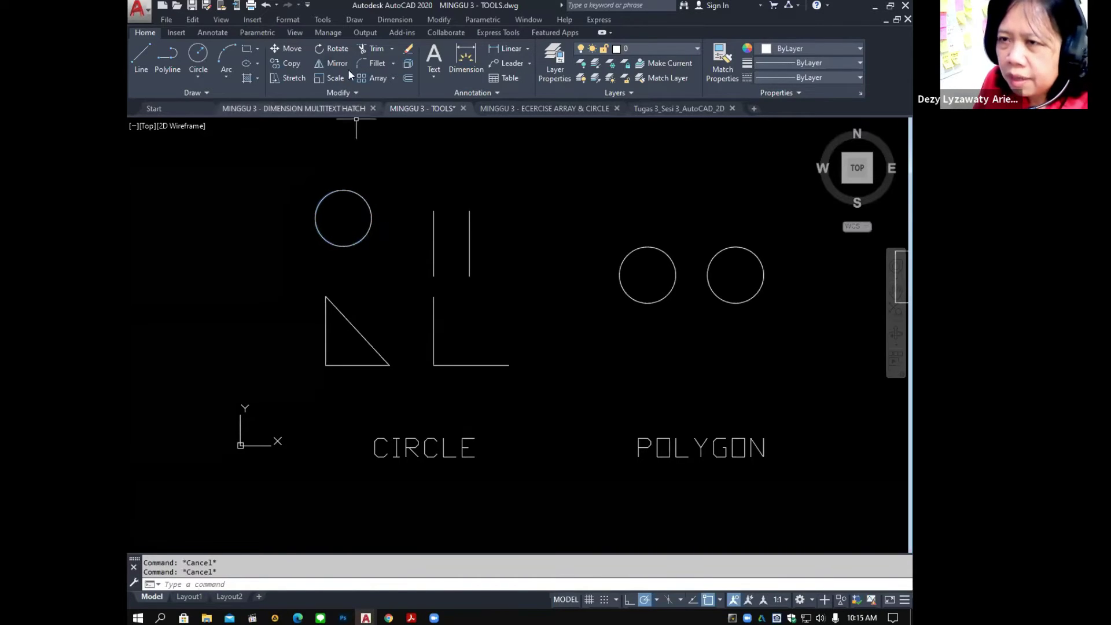
Draw a circle by centre and diameter, with a diameter of 60, above and between the first circle and the two vertical lines.
click(354, 21)
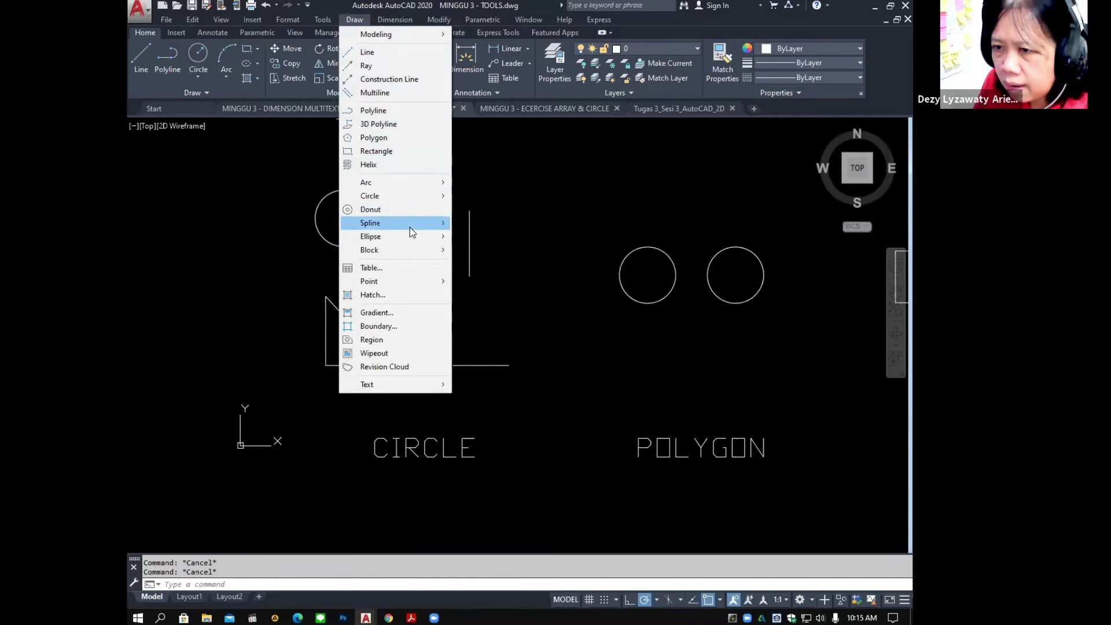
mouse_move(405, 195)
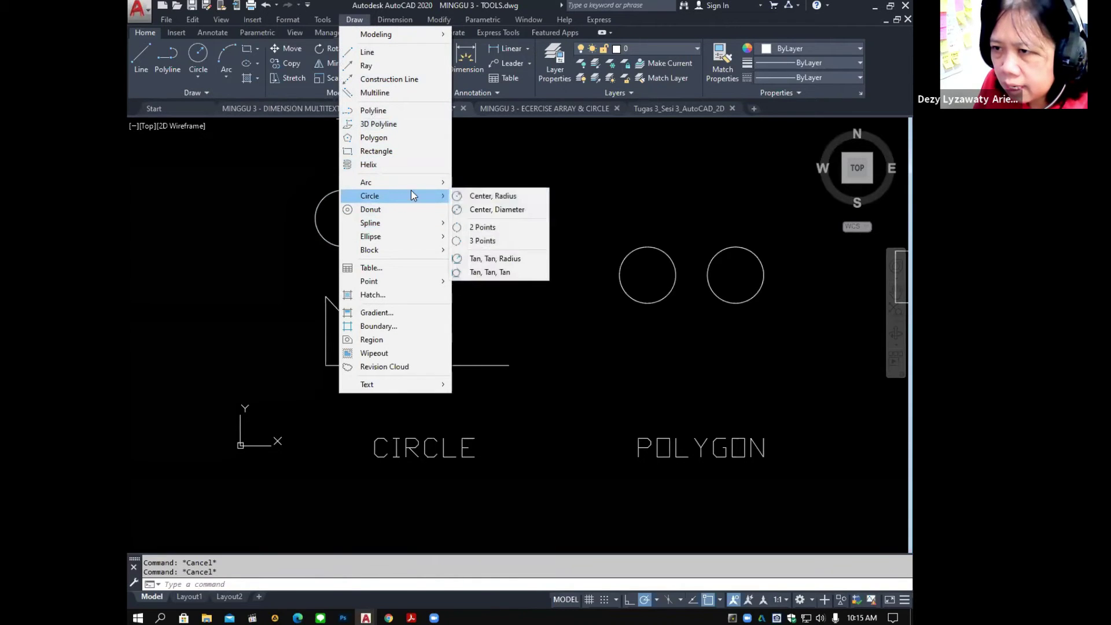
click(524, 211)
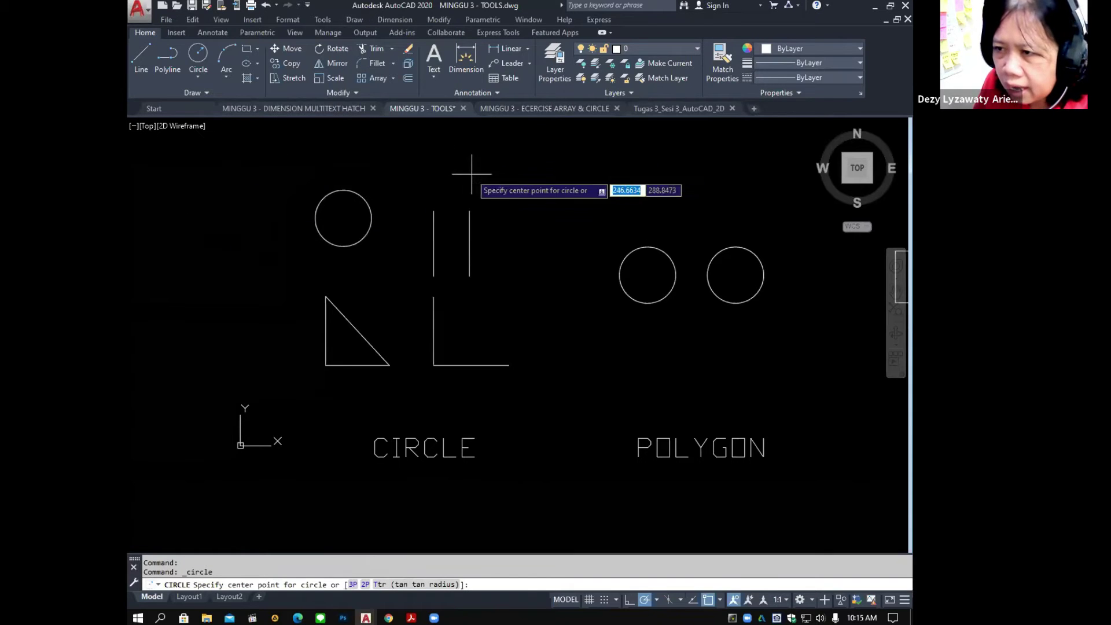
click(404, 152)
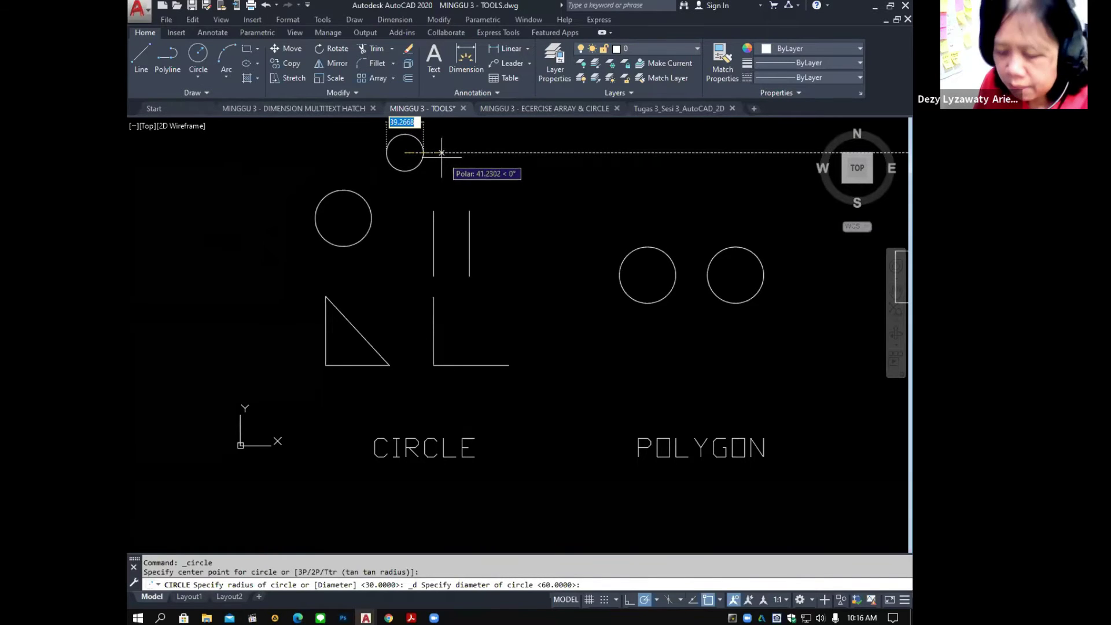
text(60)
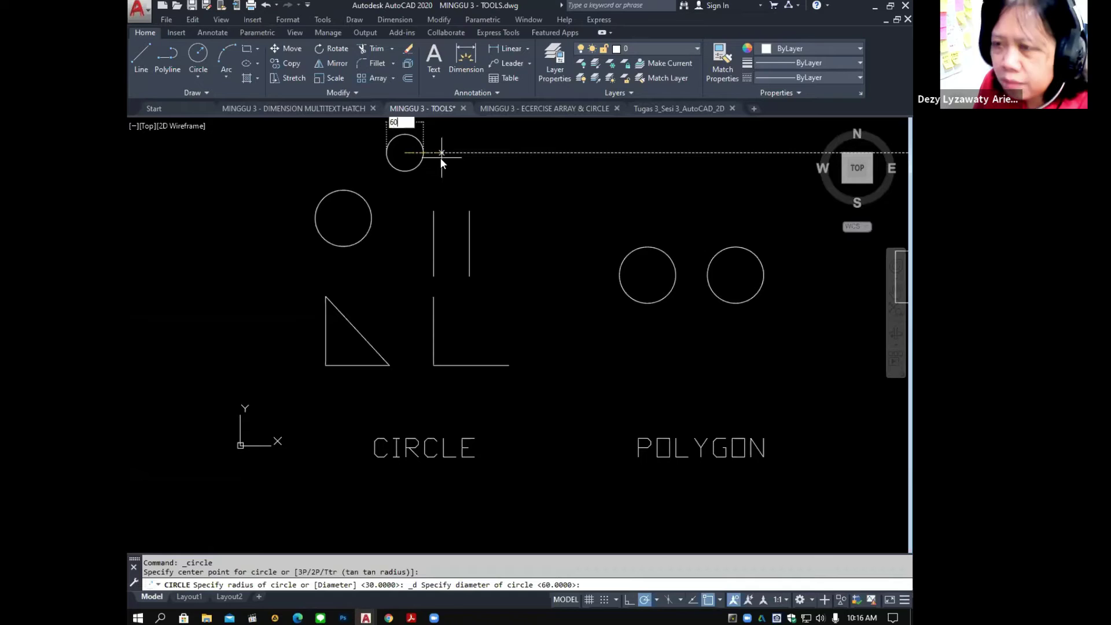
key(Return)
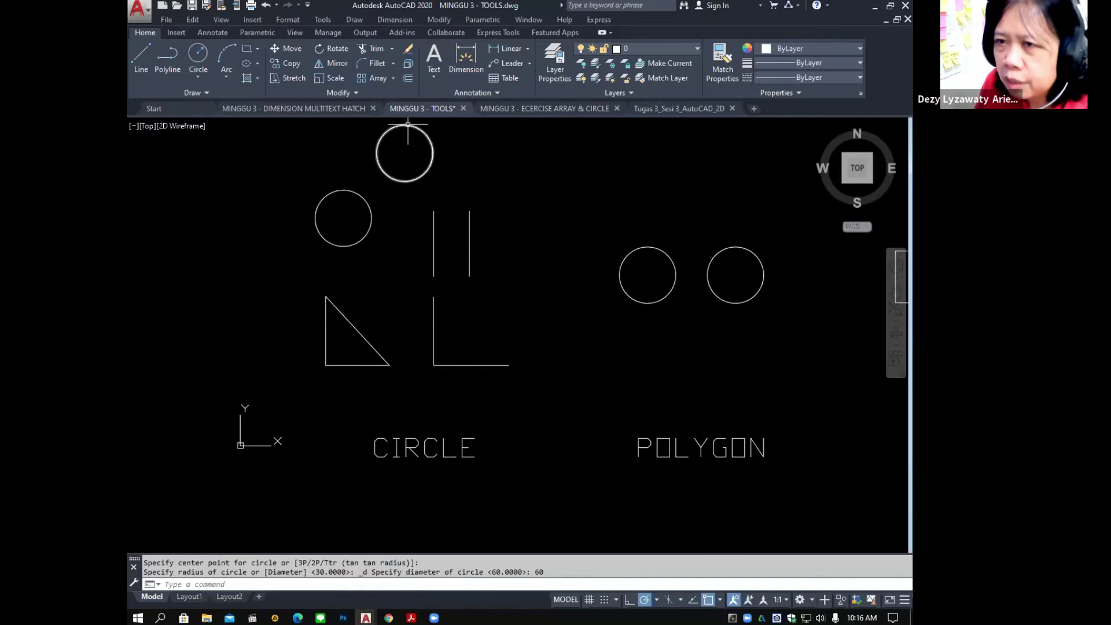
Draw a two-point circle whose diameter spans the upper endpoints of the two vertical lines, and check the finished circle by selecting it.
click(365, 22)
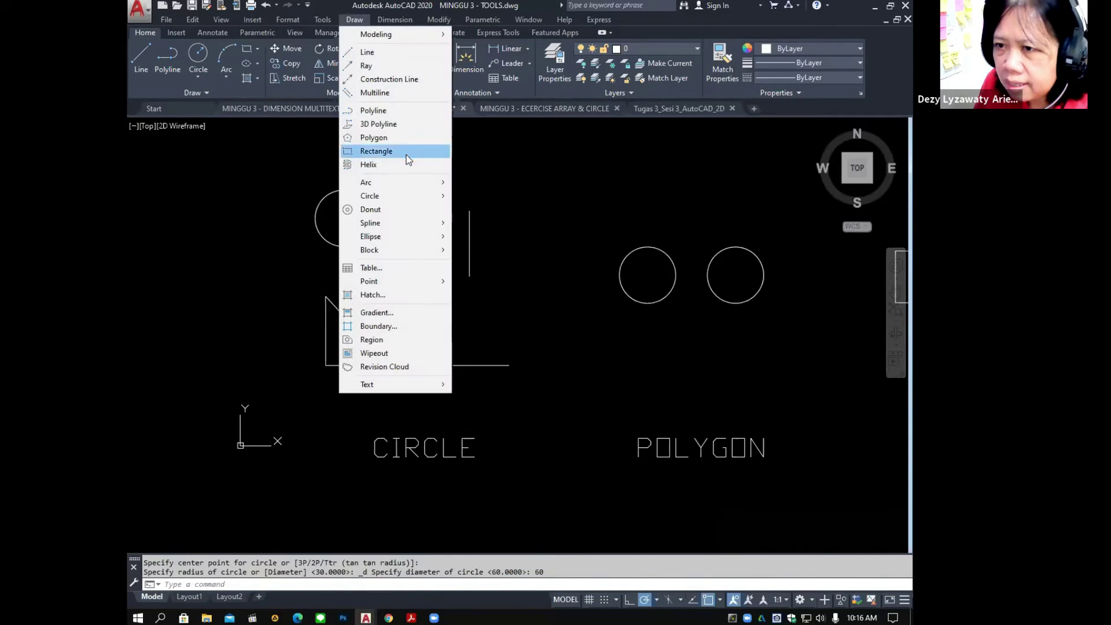
mouse_move(412, 196)
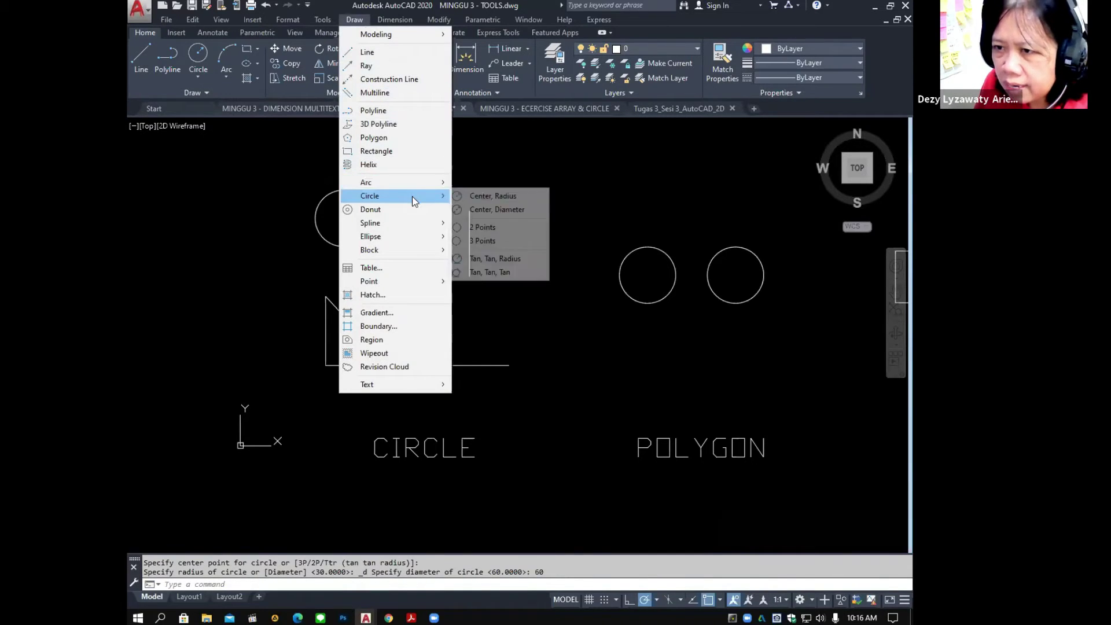
click(505, 229)
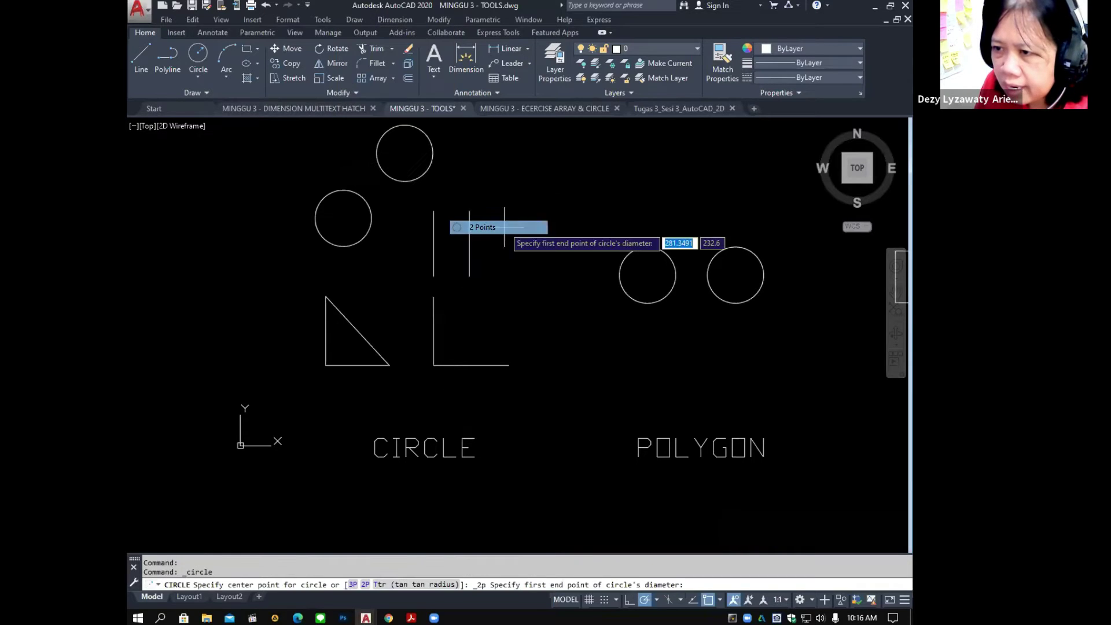
click(433, 210)
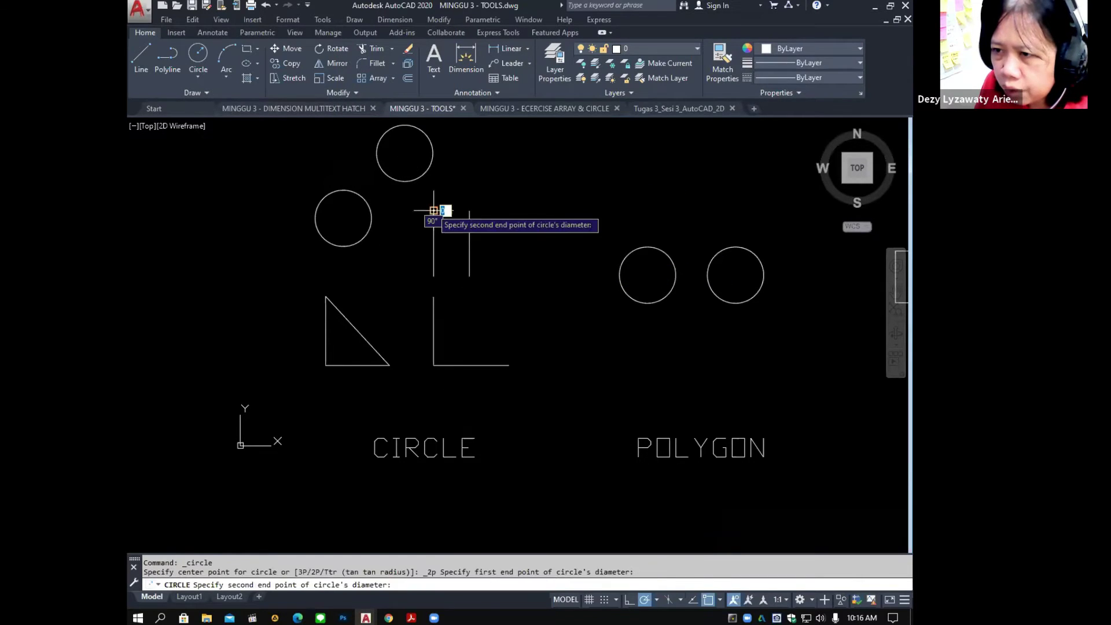
click(469, 210)
scroll(472, 208, up, 2)
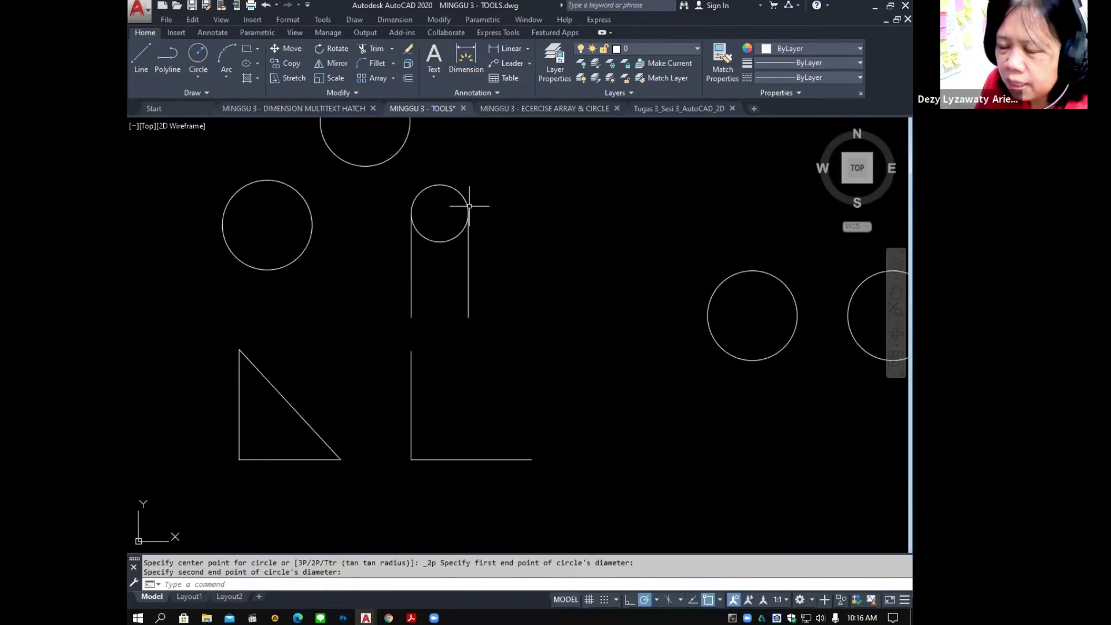
middle_drag(459, 190, 461, 230)
click(474, 222)
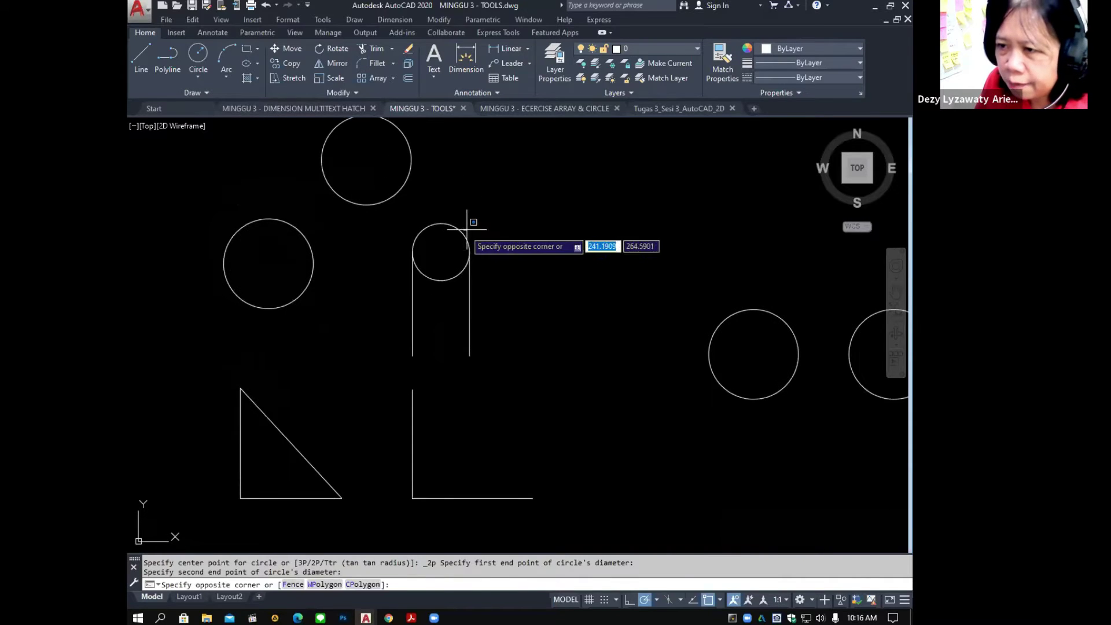
click(467, 247)
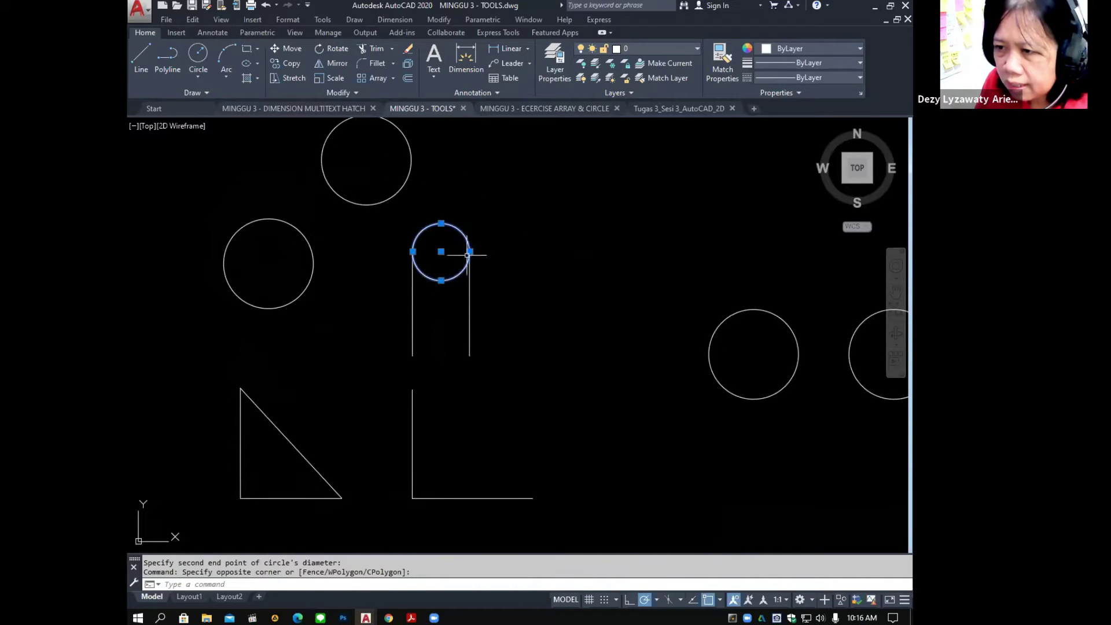
key(Escape)
Draw a second two-point circle whose diameter spans the lower endpoints of the two vertical lines.
click(354, 19)
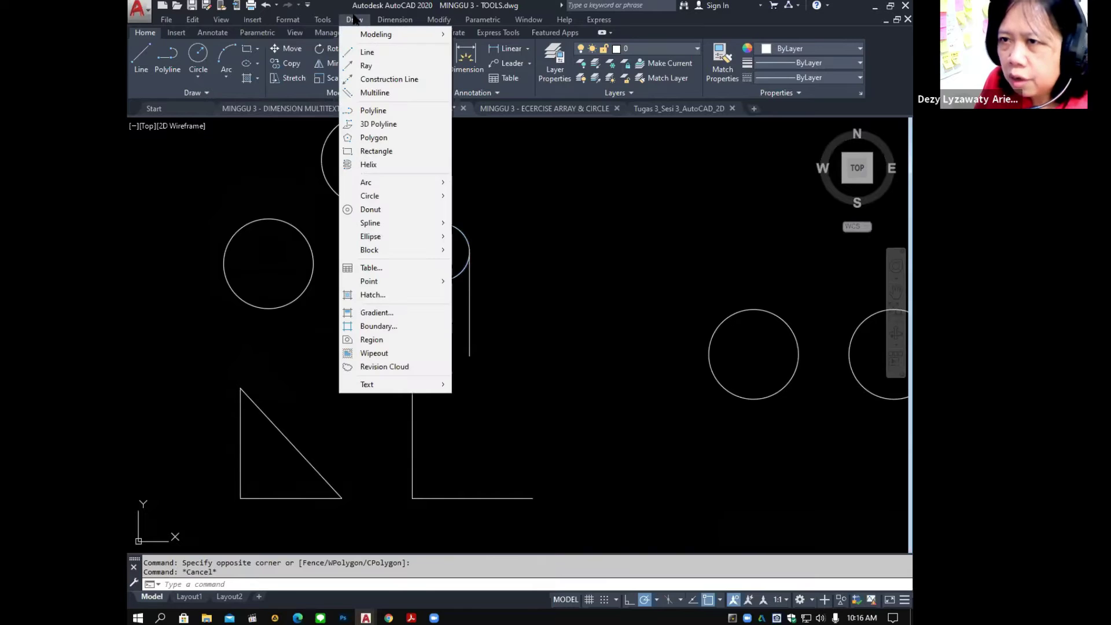
click(427, 207)
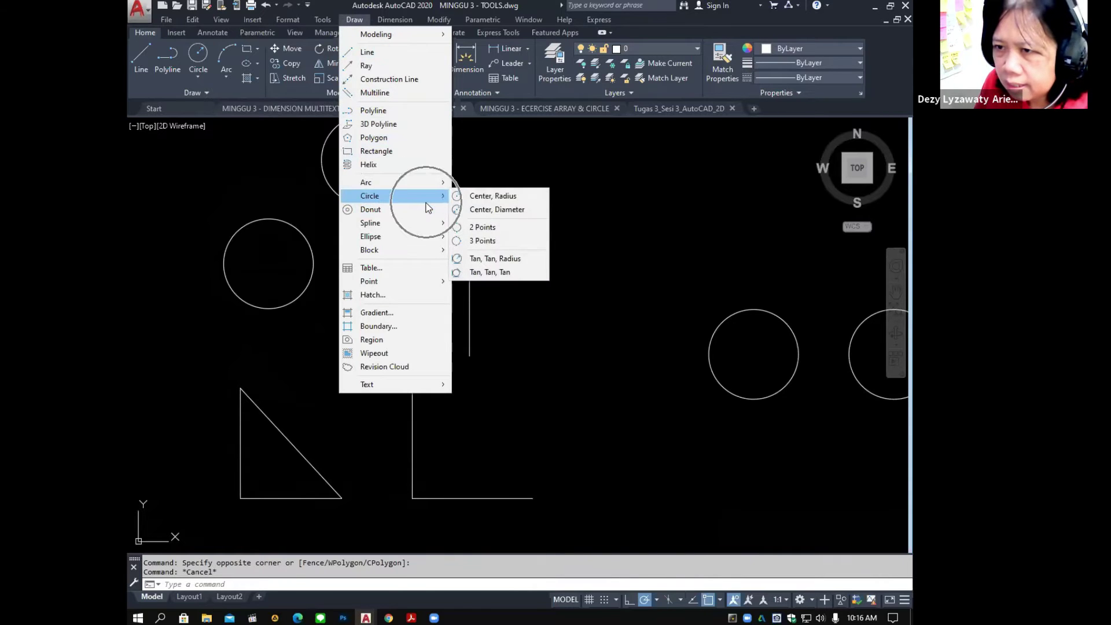
click(484, 227)
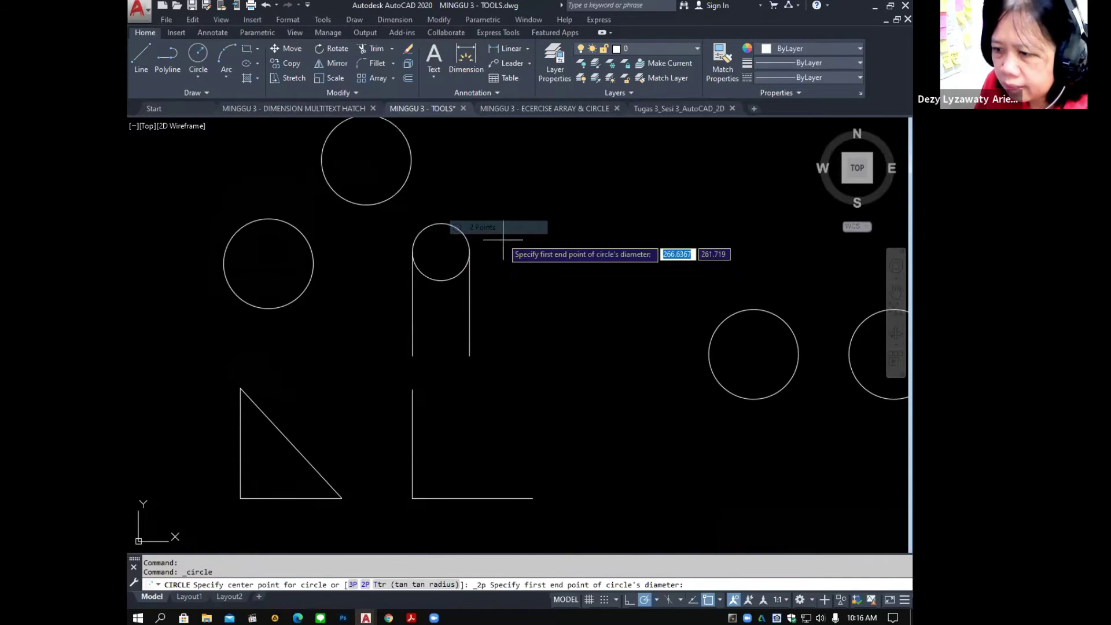
click(413, 355)
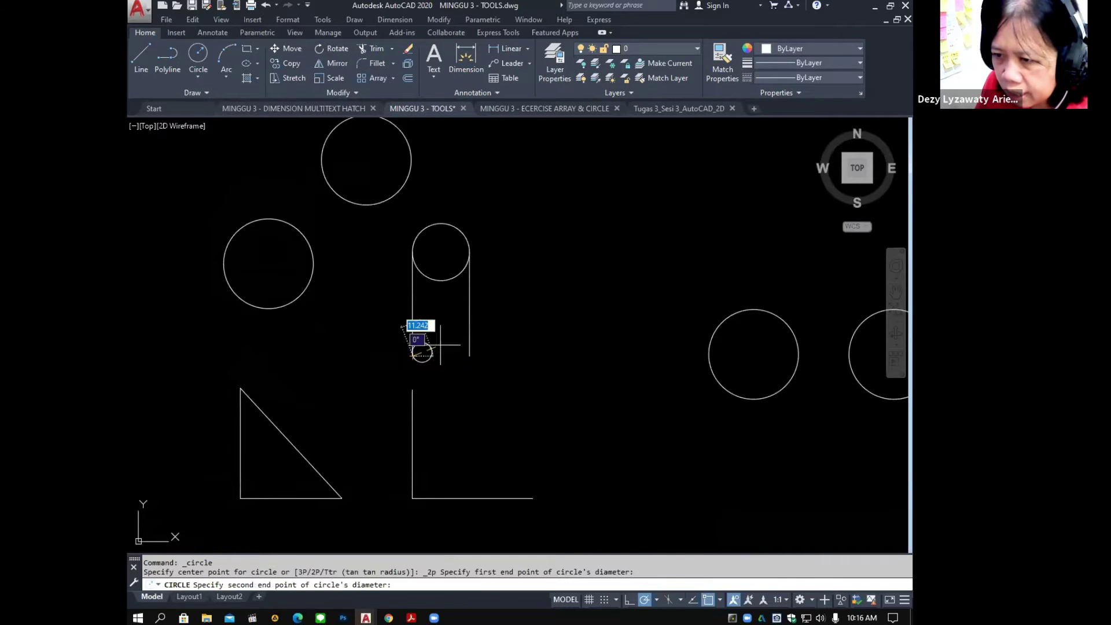
click(470, 355)
middle_drag(528, 338, 546, 326)
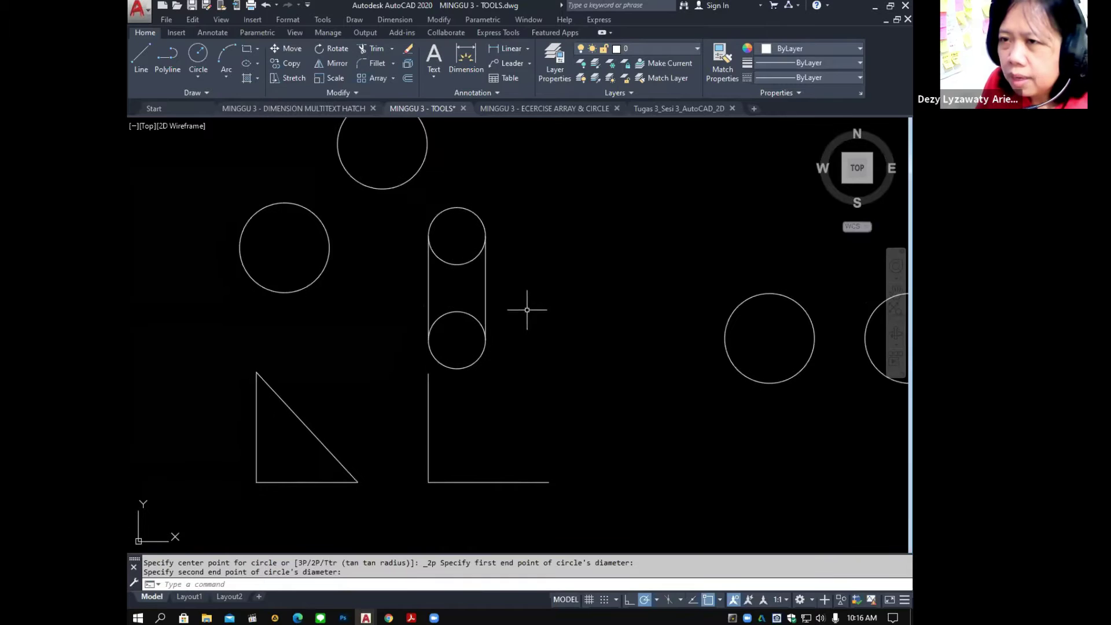
Draw a three-point circle through the three corners of the triangle.
click(348, 21)
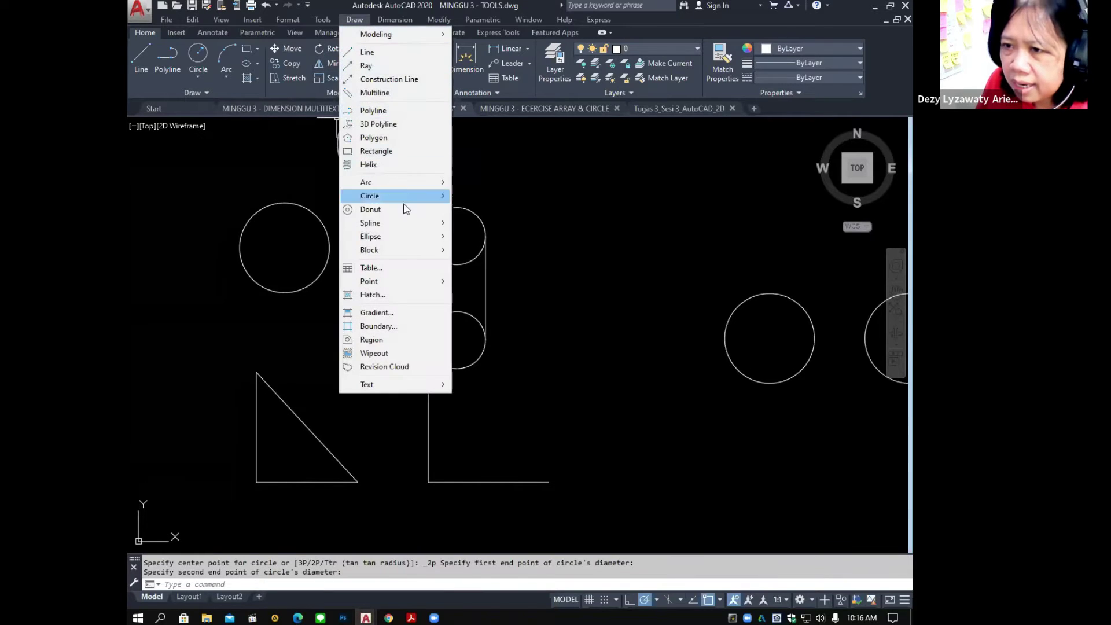
mouse_move(416, 198)
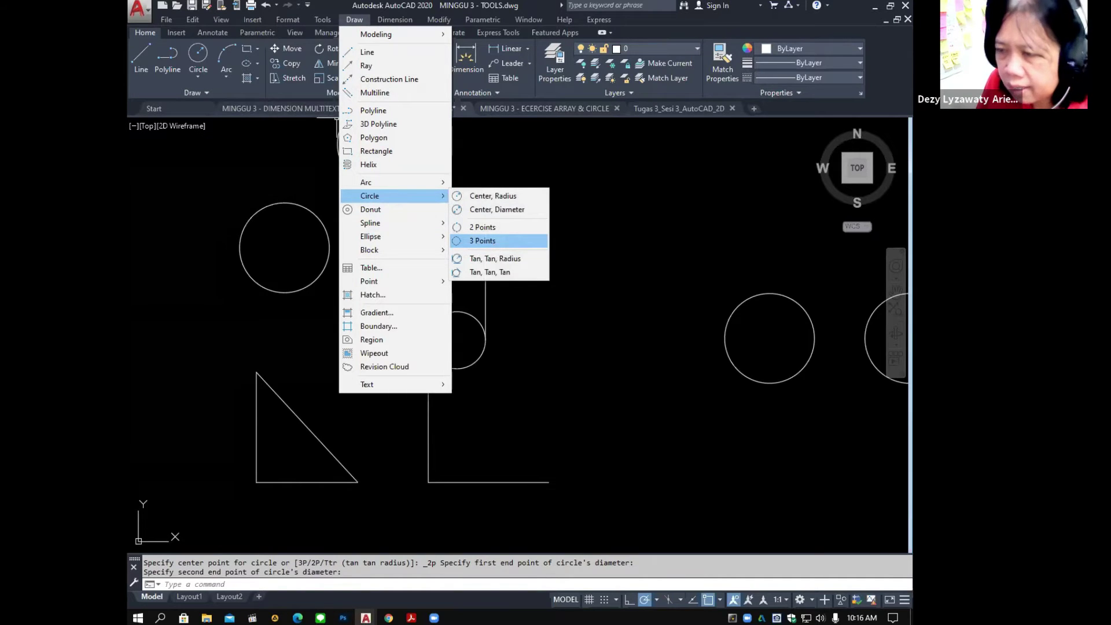
click(493, 244)
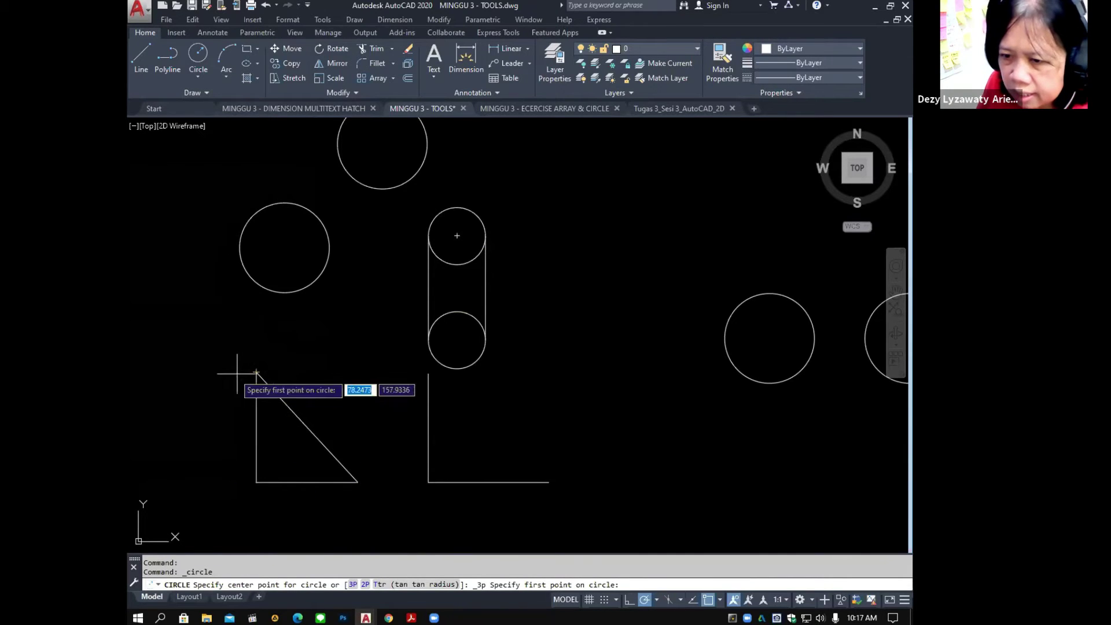
click(256, 372)
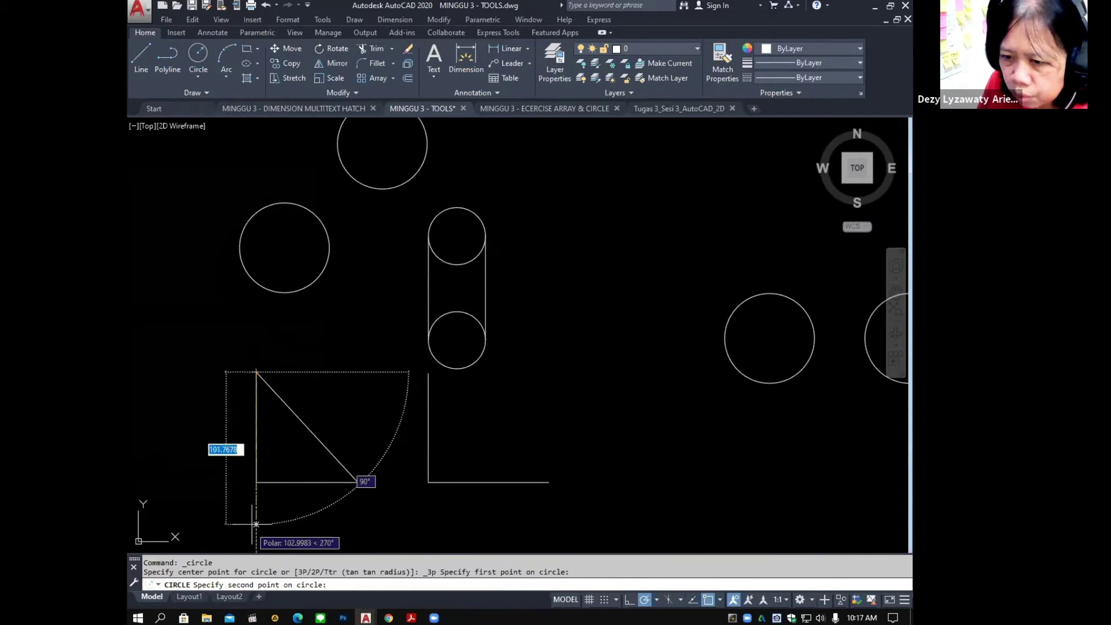
click(256, 482)
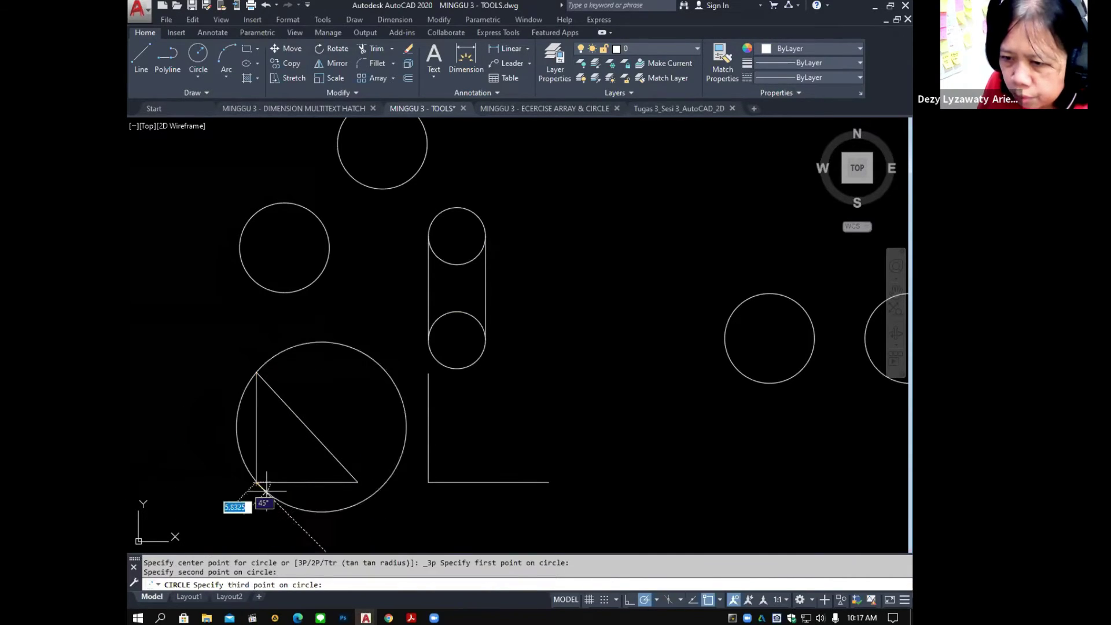
click(357, 481)
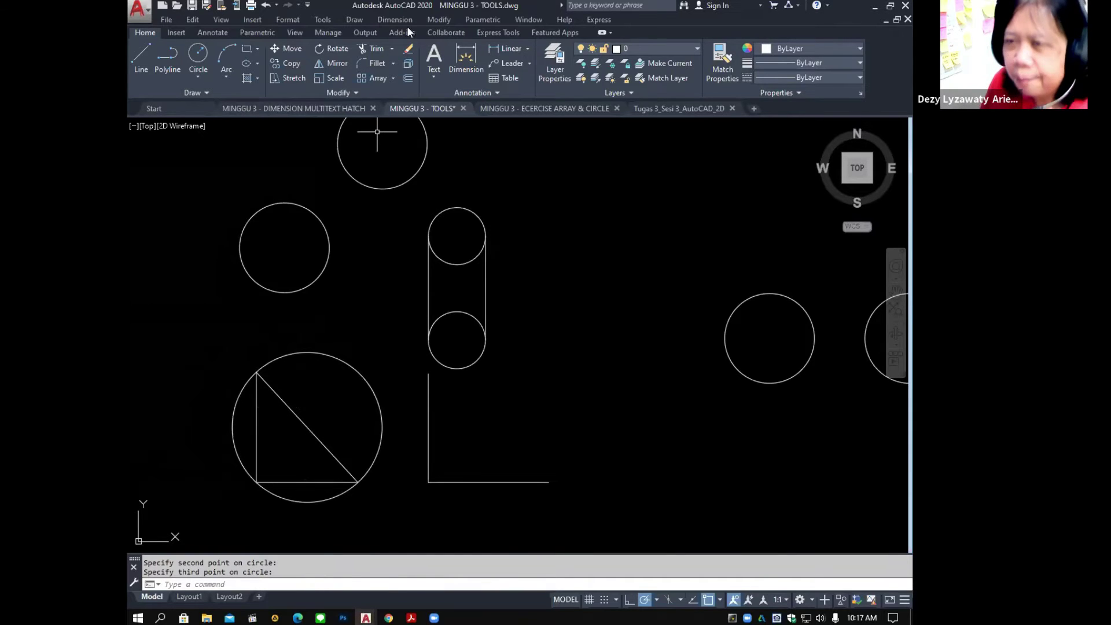
Draw a Tan, Tan, Tan circle inside the triangle, tangent to its sloped, horizontal and vertical sides.
click(352, 20)
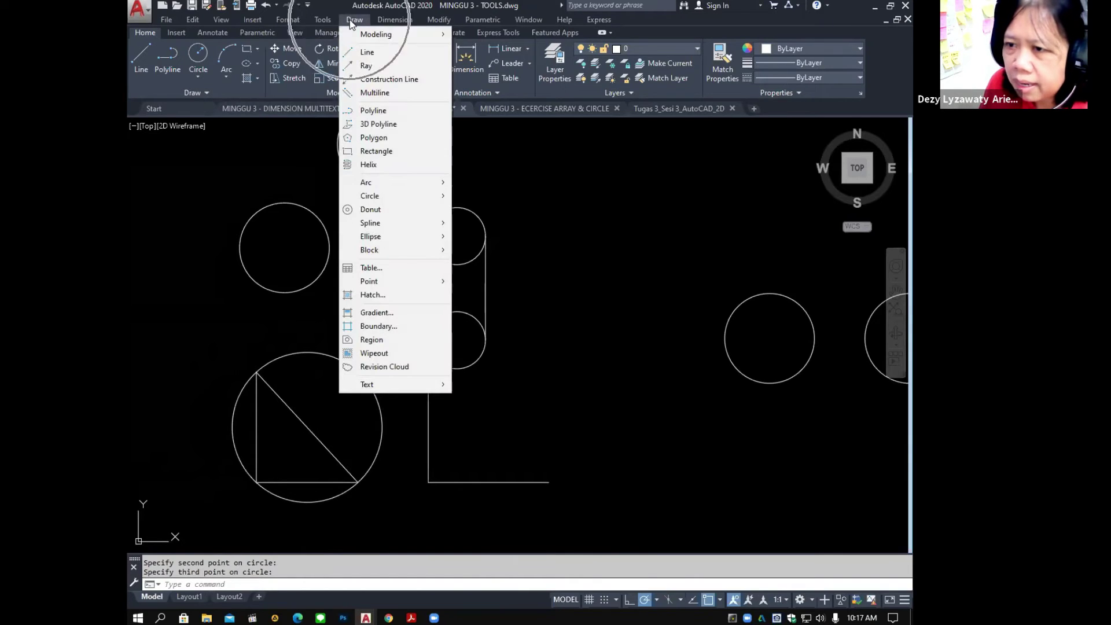
mouse_move(436, 198)
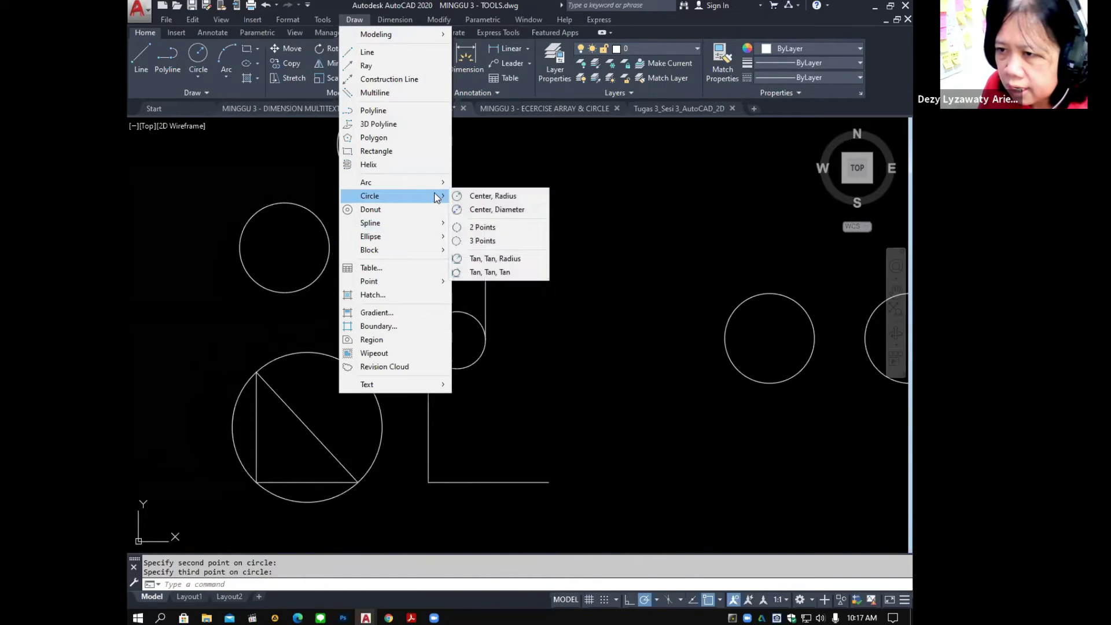
click(507, 273)
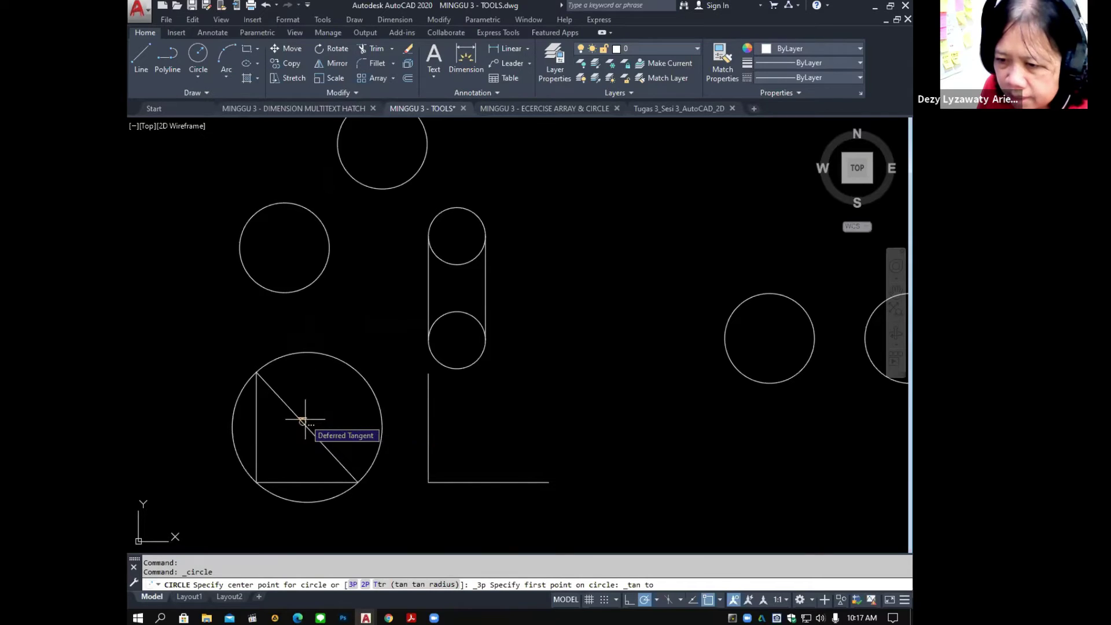
click(302, 421)
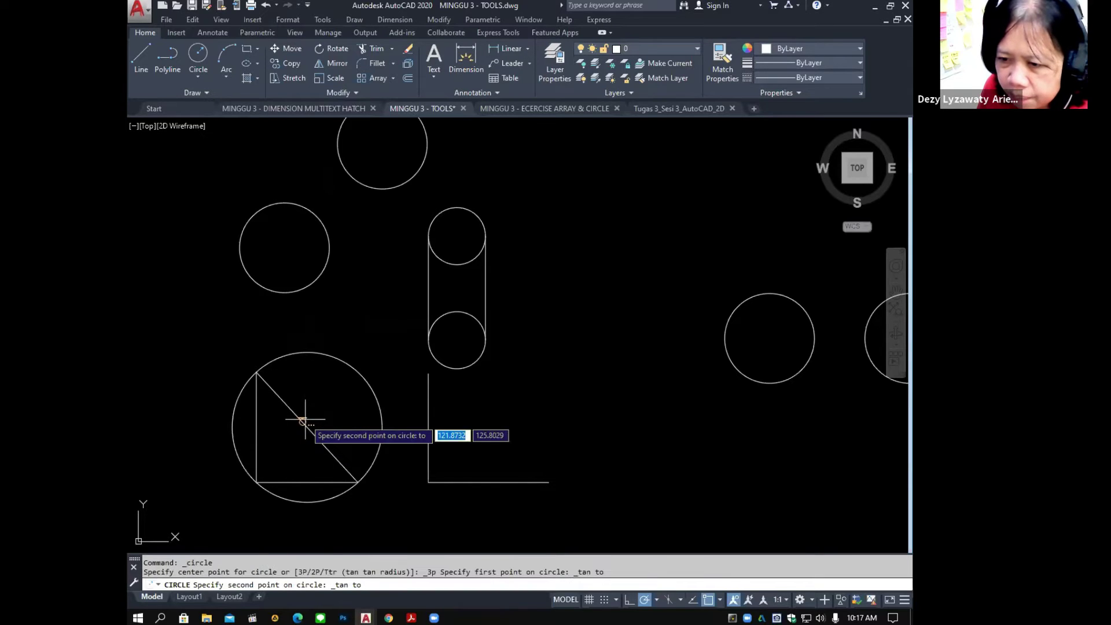
click(303, 481)
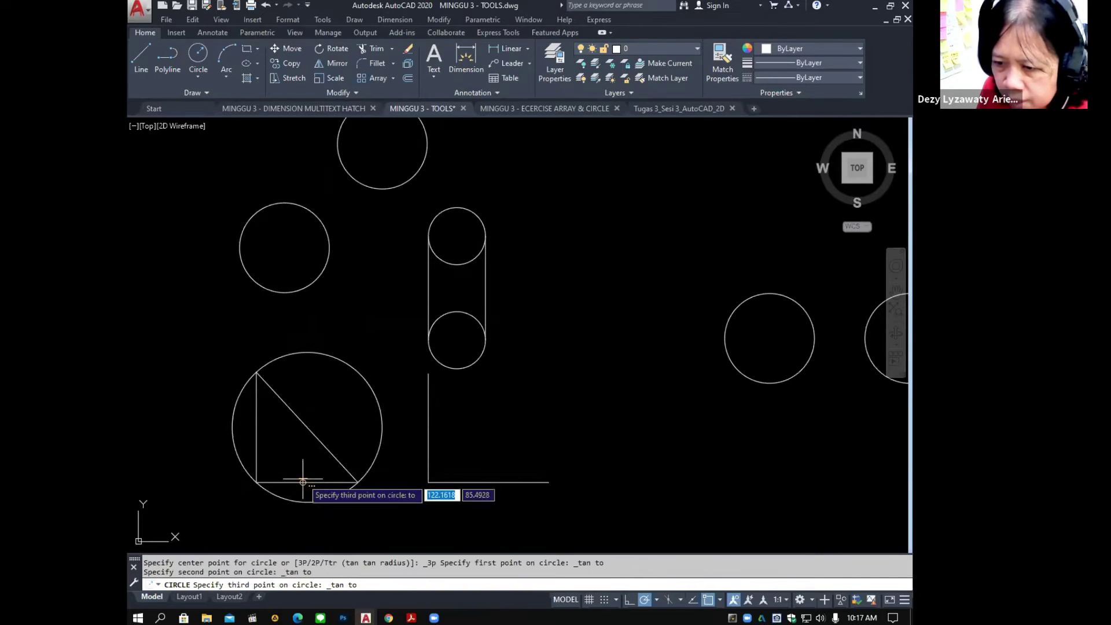
click(256, 423)
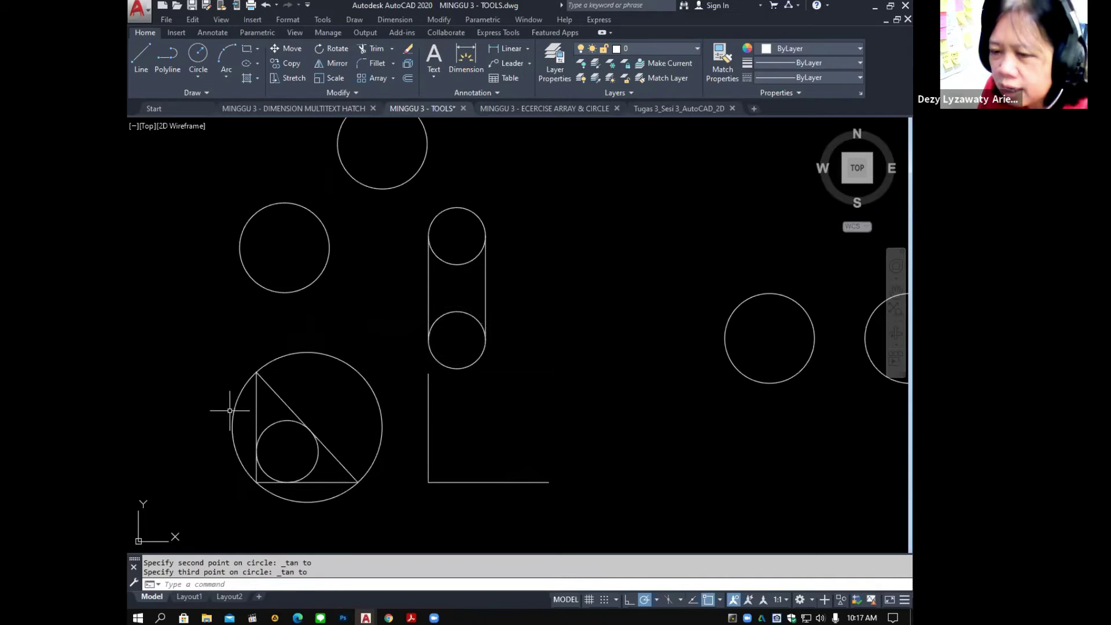
Draw a Tan, Tan, Radius circle with a radius of 50, tangent to the horizontal and vertical lines of the L shape.
middle_drag(521, 396, 472, 423)
click(355, 21)
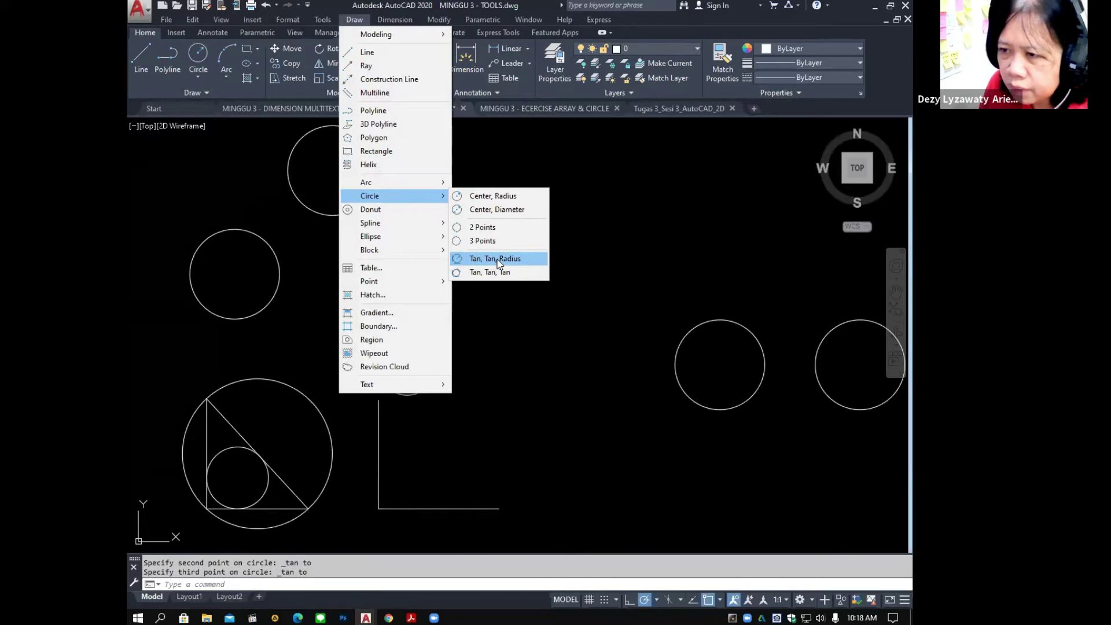
click(499, 259)
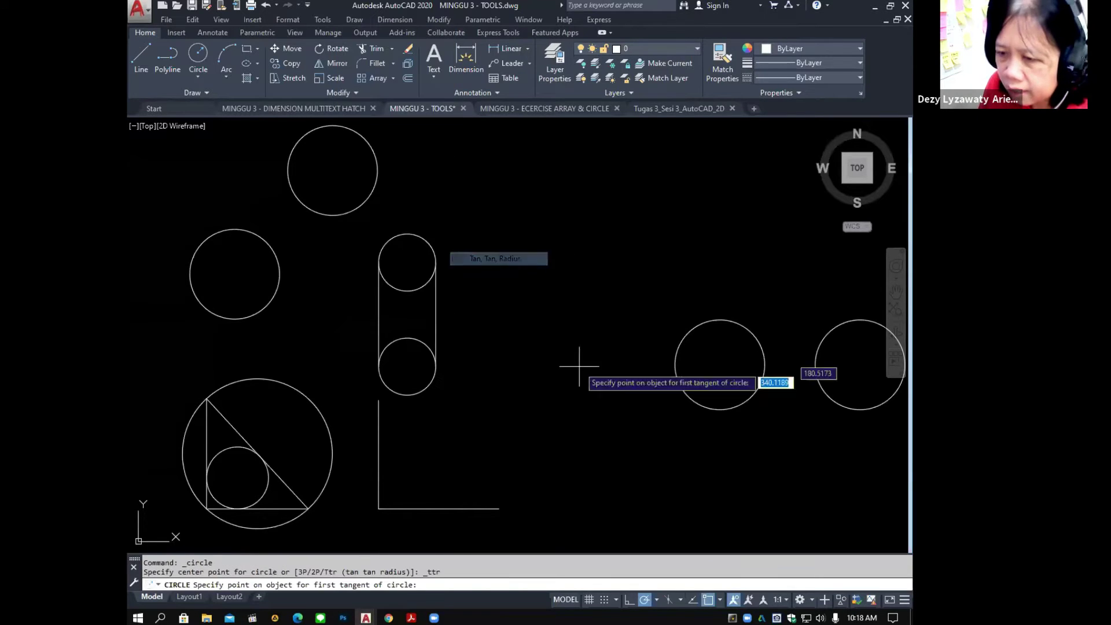
click(417, 508)
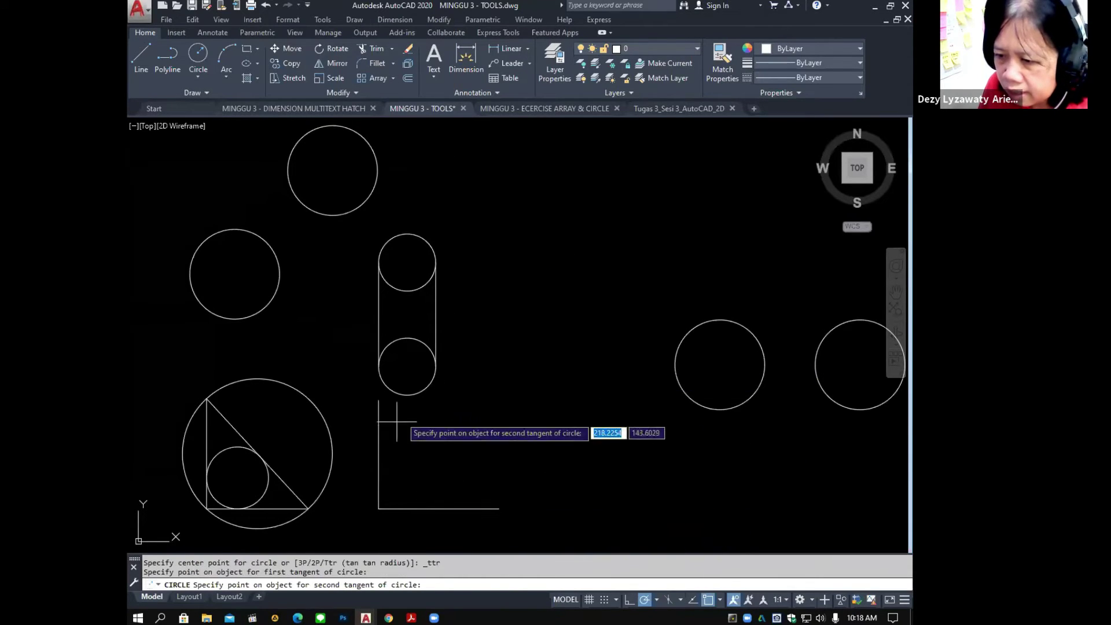
click(378, 458)
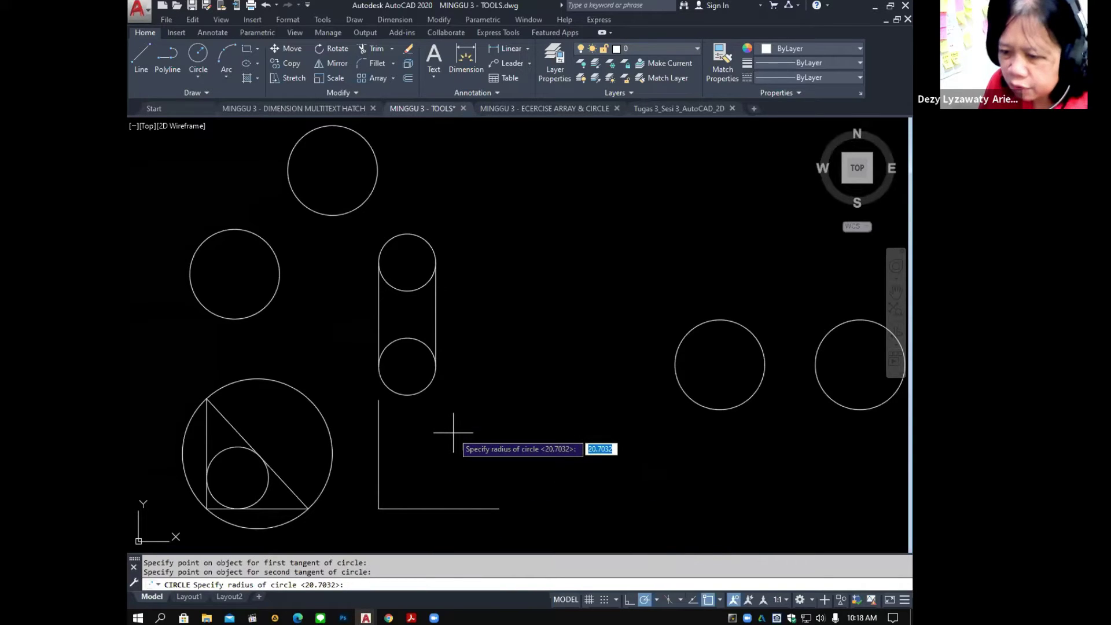
text(50)
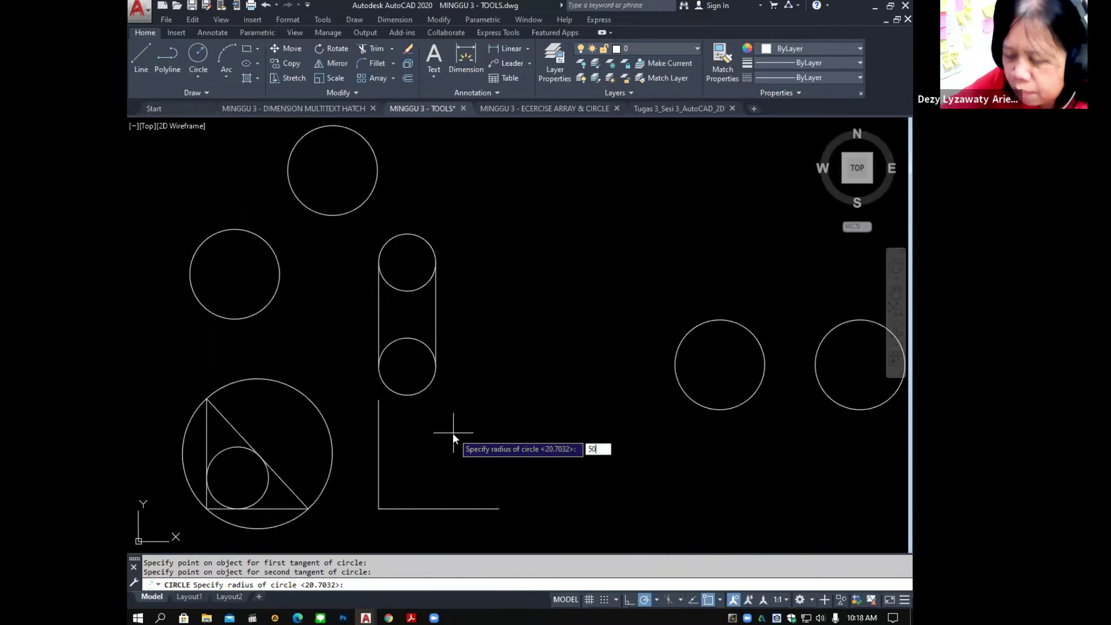
key(Return)
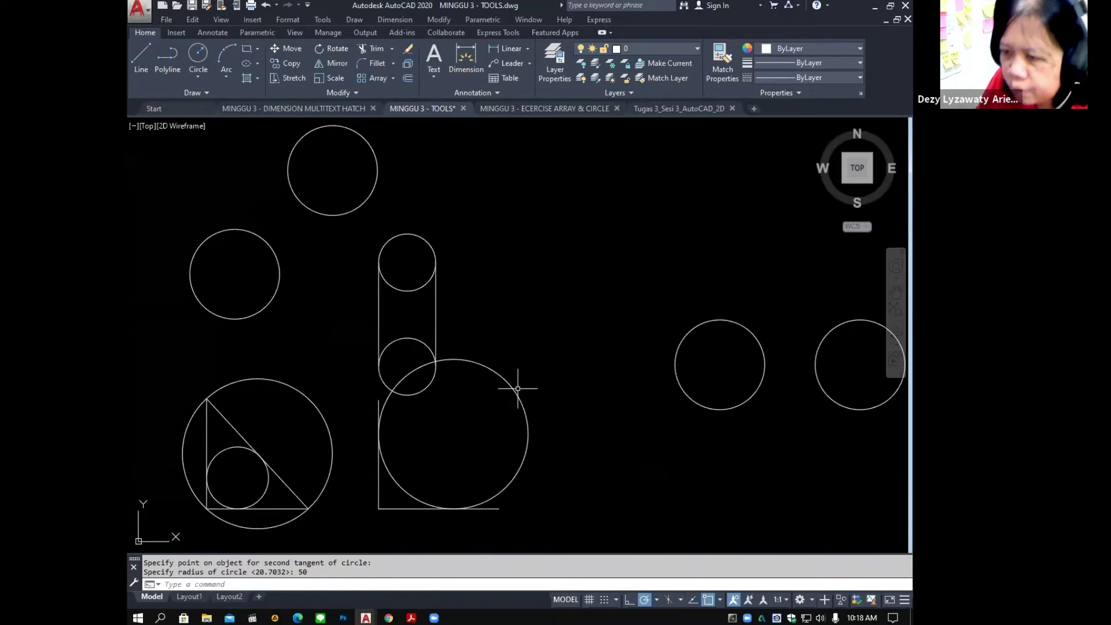
Draw a five-sided polygon inscribed in the left circle of the POLYGON group, centred on it with a vertex at its top quadrant.
scroll(318, 361, down, 2)
mouse_move(622, 359)
middle_down()
mouse_move(548, 359)
mouse_move(531, 311)
mouse_move(605, 354)
mouse_move(586, 363)
middle_up()
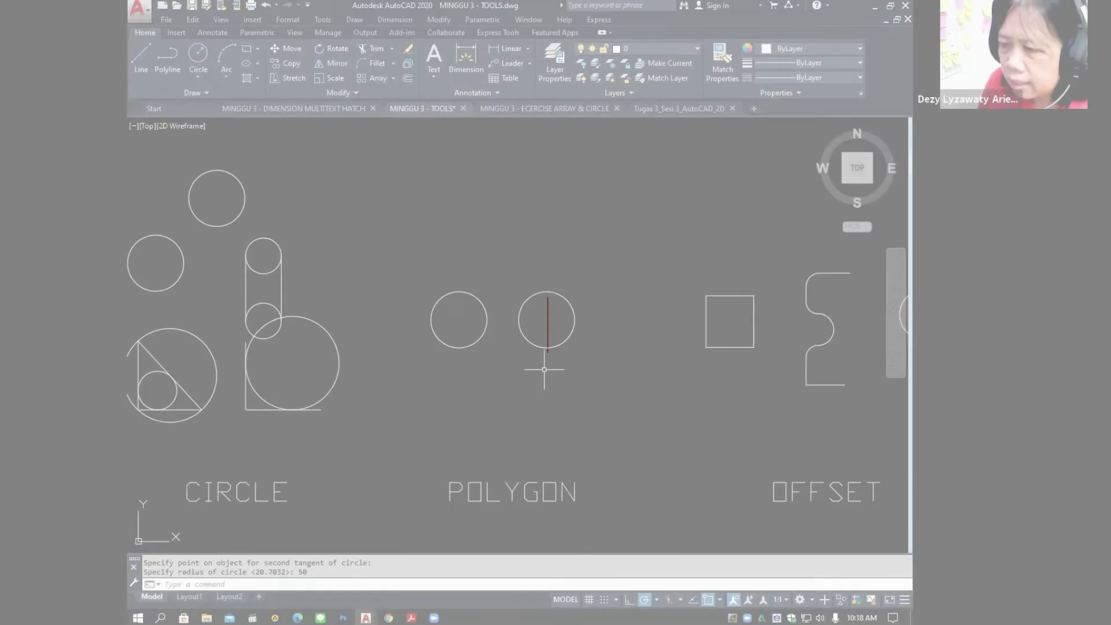
scroll(543, 364, up, 2)
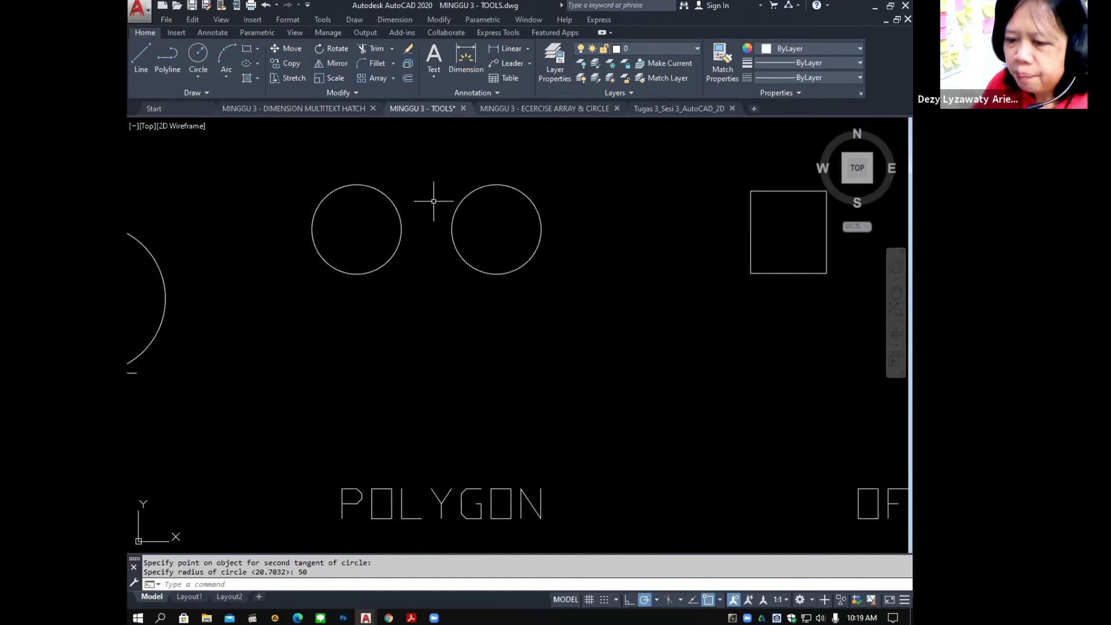
middle_drag(436, 283, 477, 290)
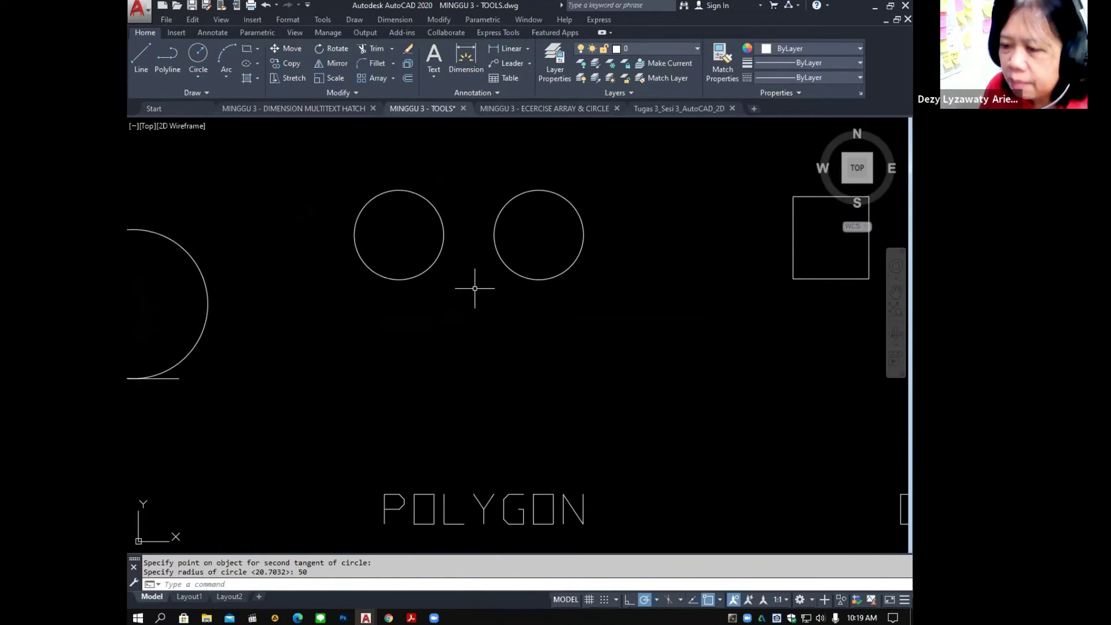
click(359, 19)
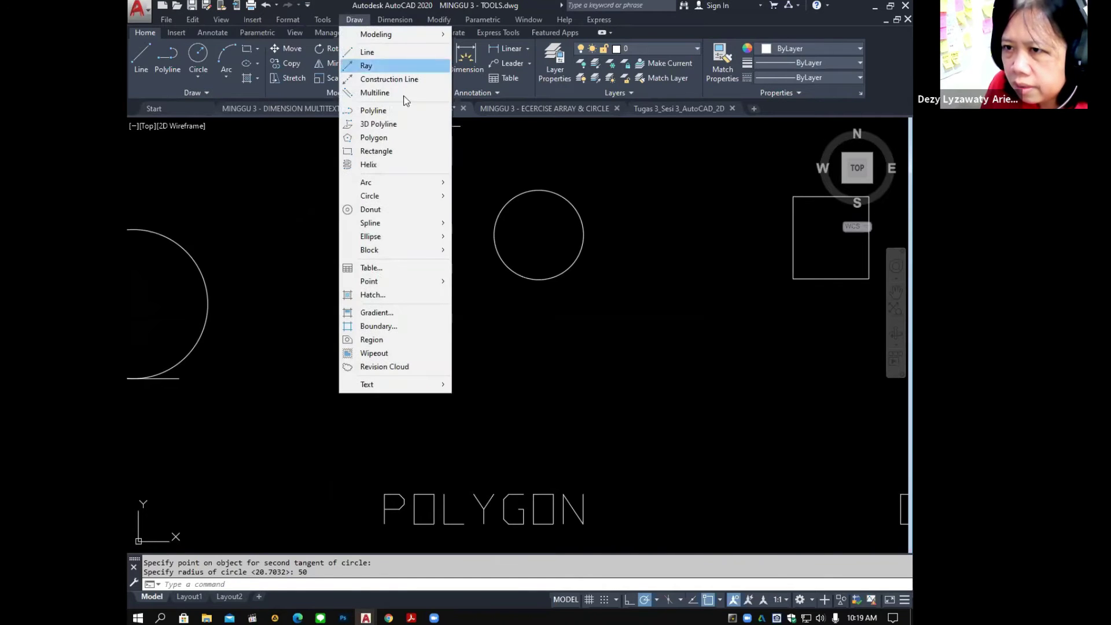
click(412, 140)
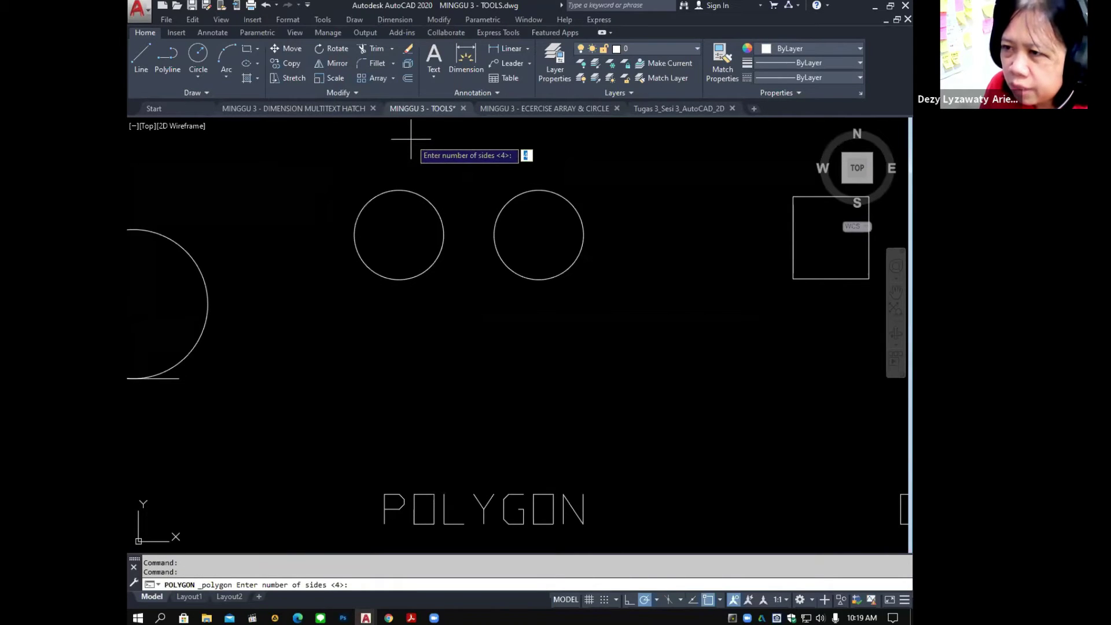
click(354, 20)
click(411, 137)
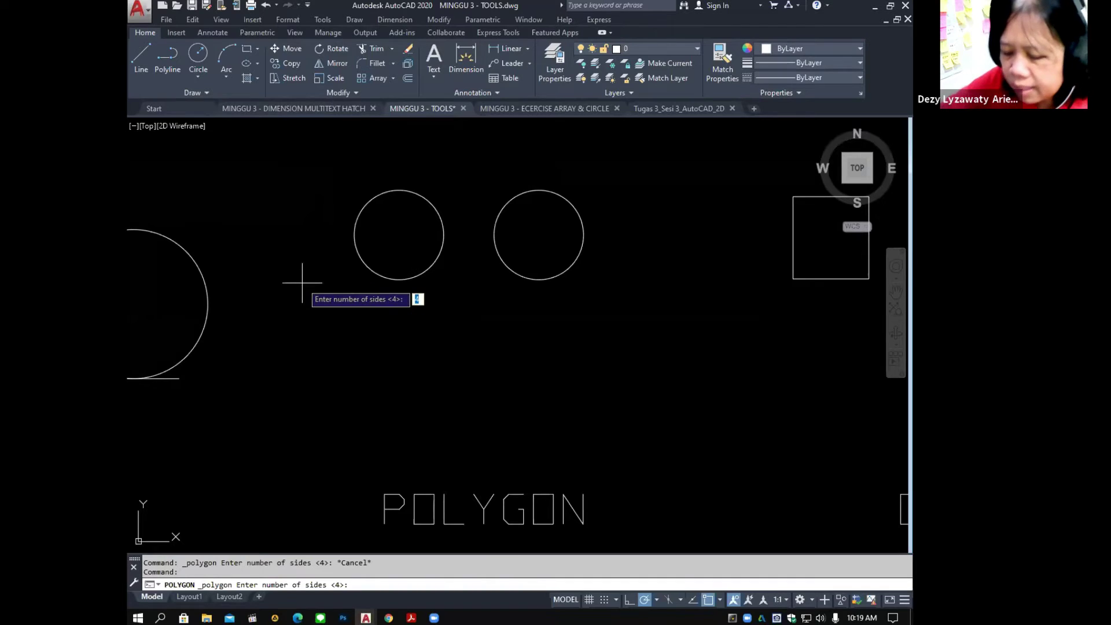
text(5)
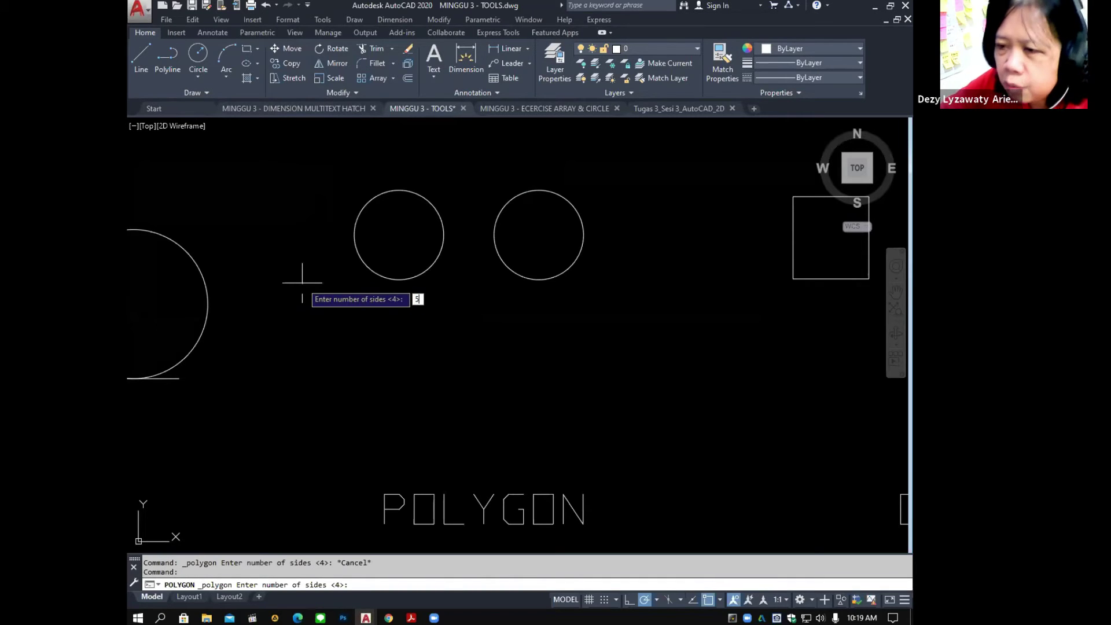
key(Return)
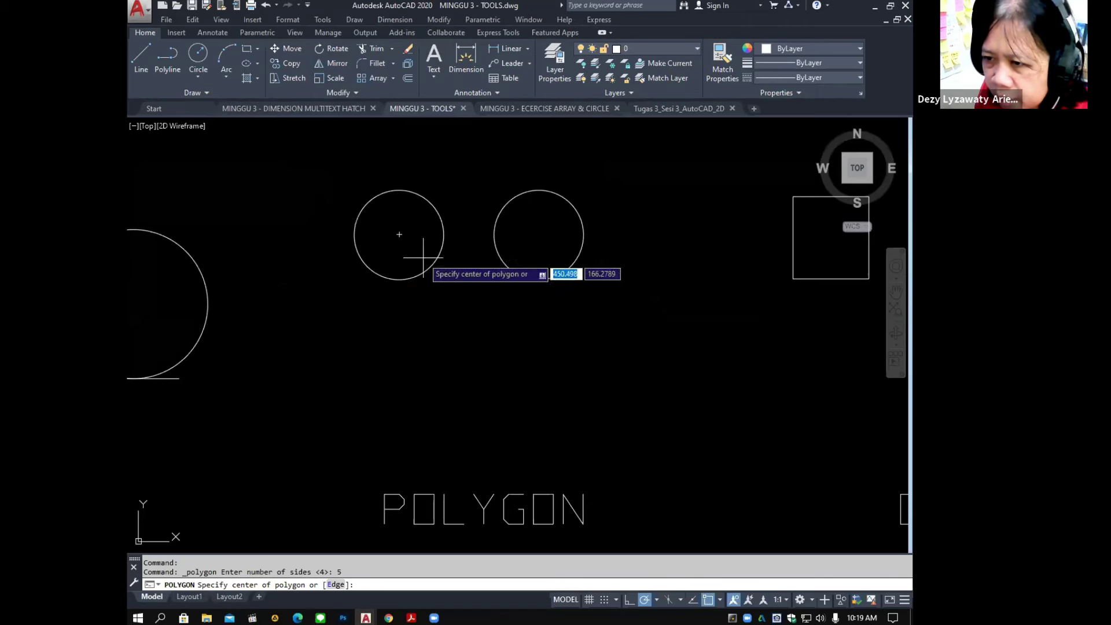
click(399, 234)
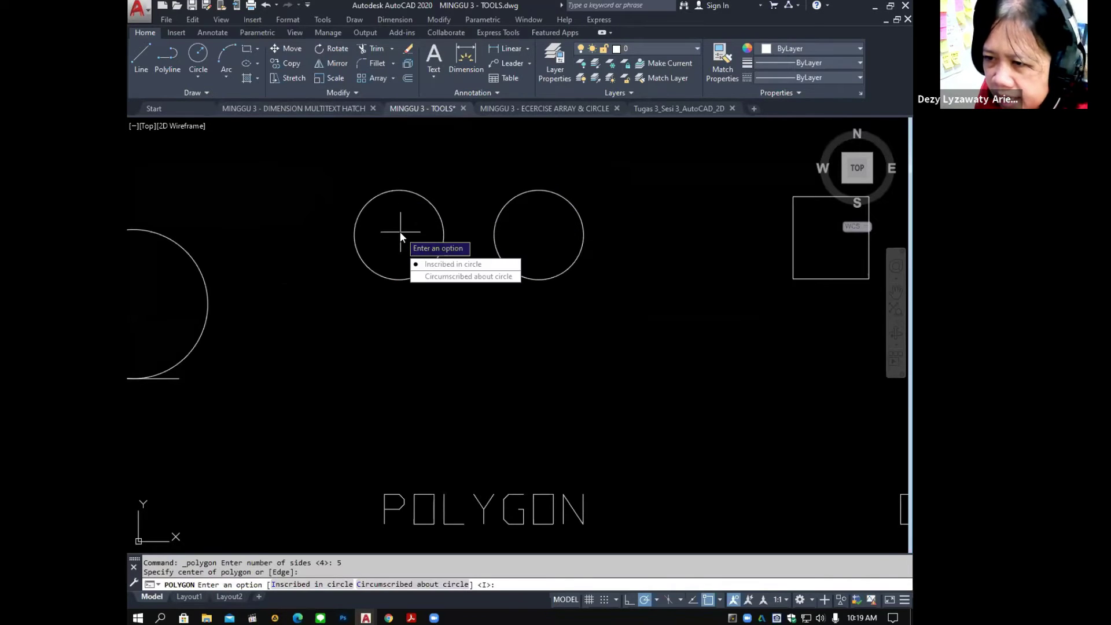
click(478, 264)
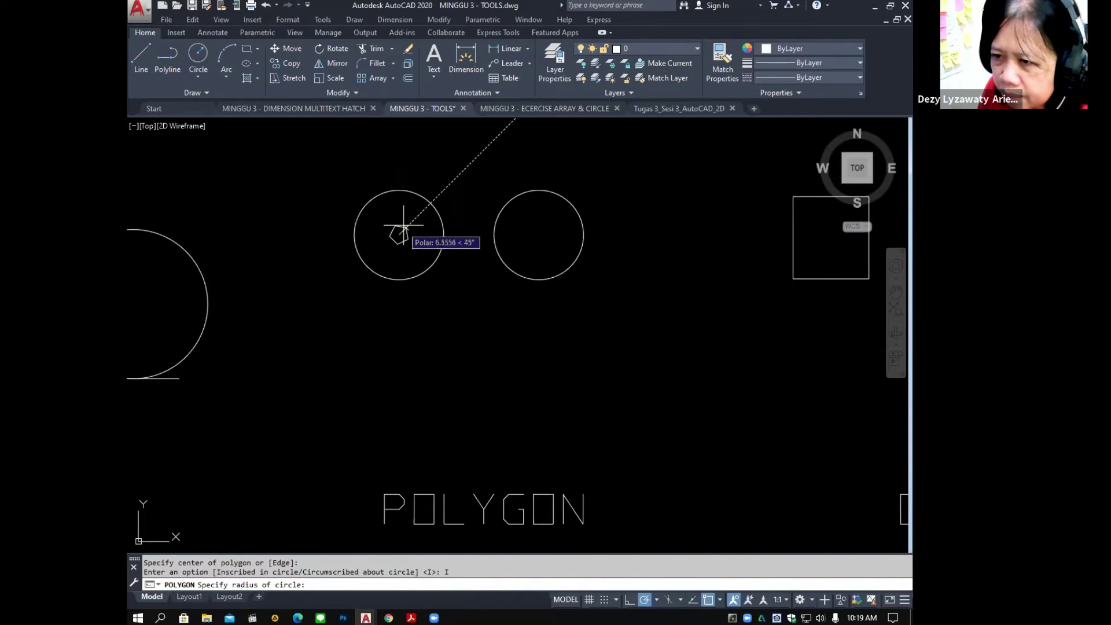
click(399, 190)
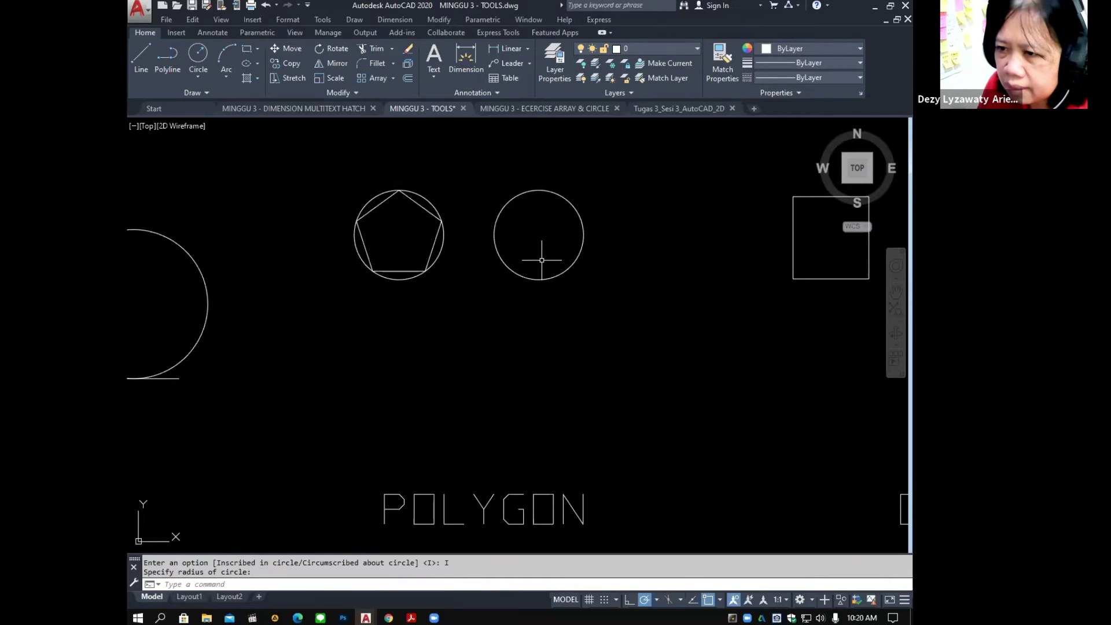
Draw a five-sided polygon circumscribed about the right circle of the POLYGON group, with its radius set at the circle's bottom quadrant.
click(358, 21)
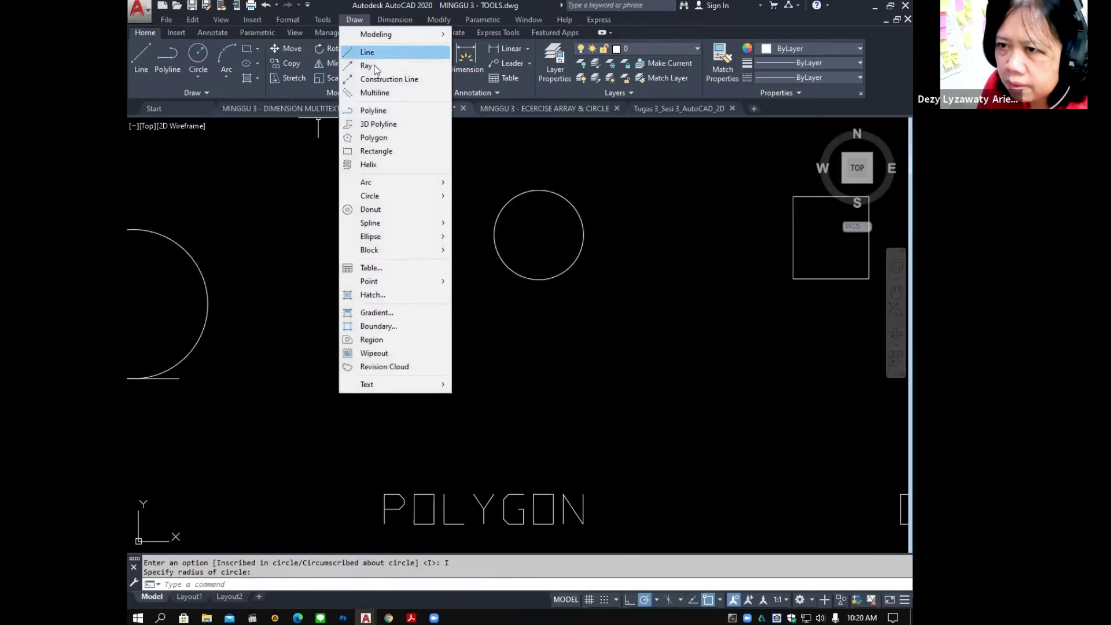
click(407, 138)
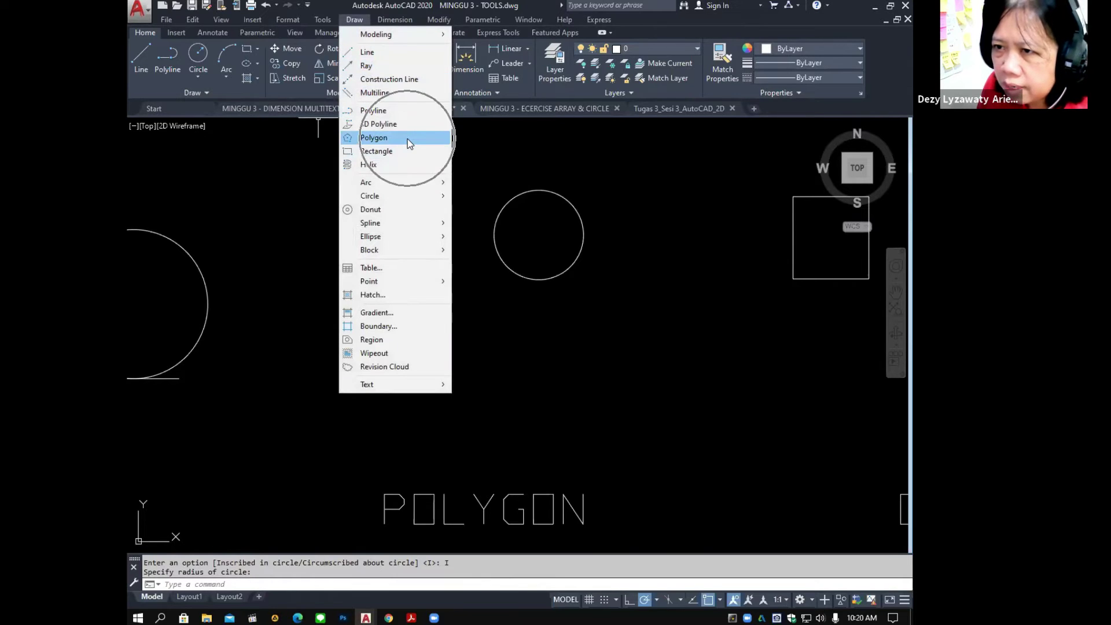
text(5)
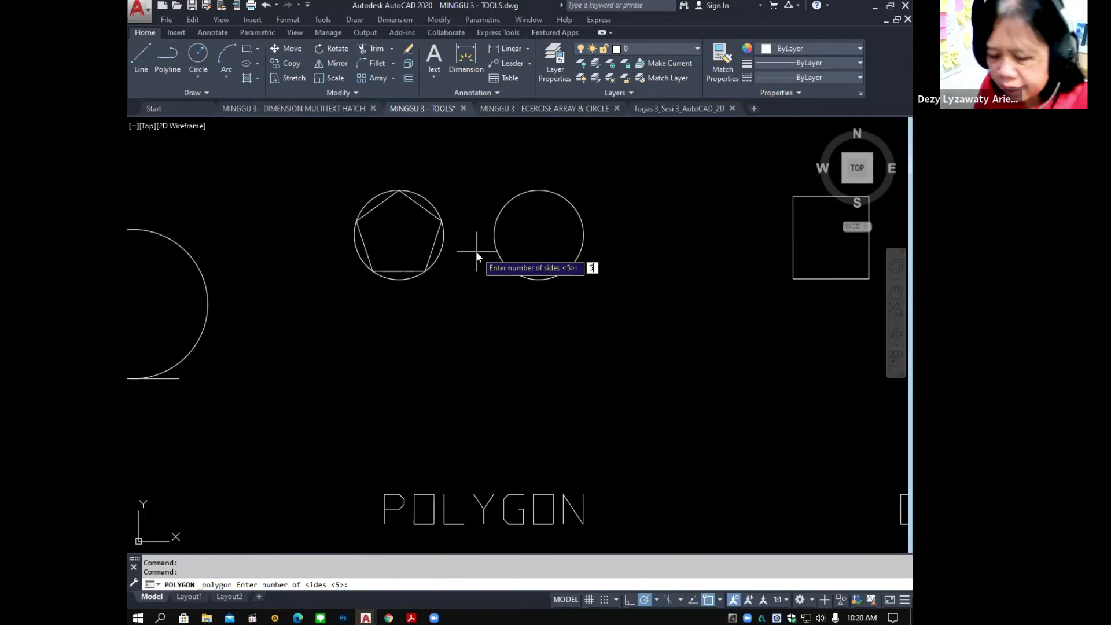
key(Return)
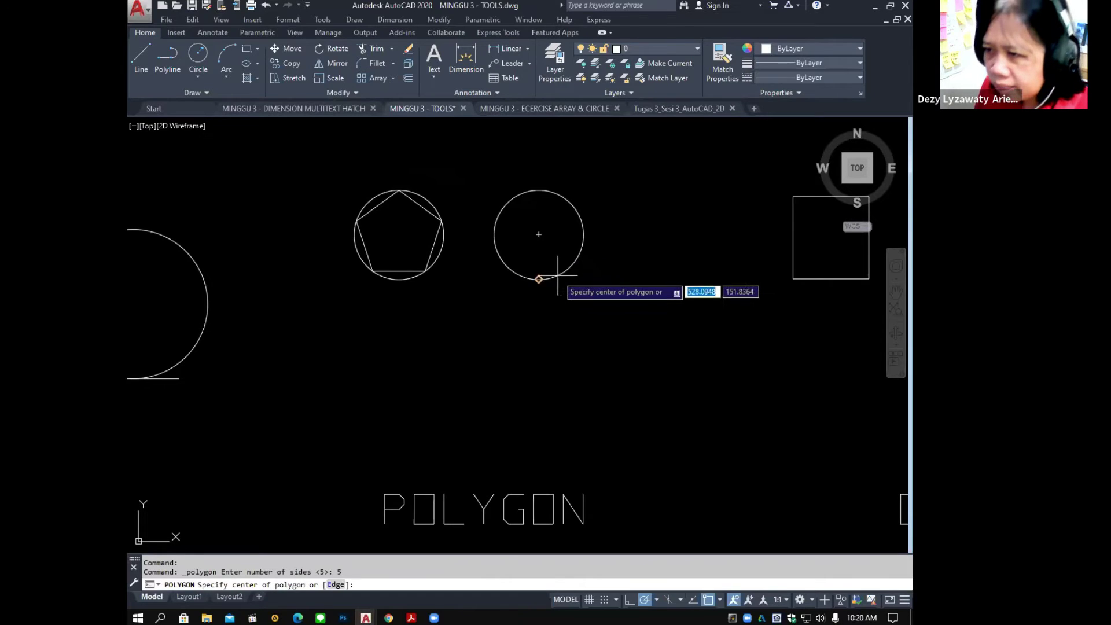
click(538, 234)
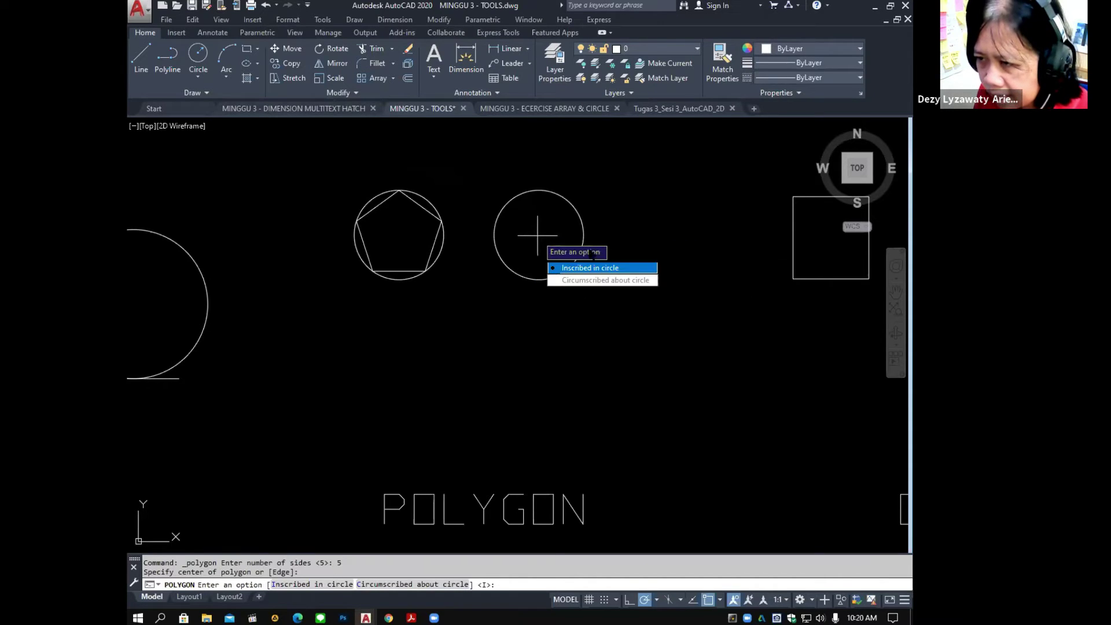
click(604, 279)
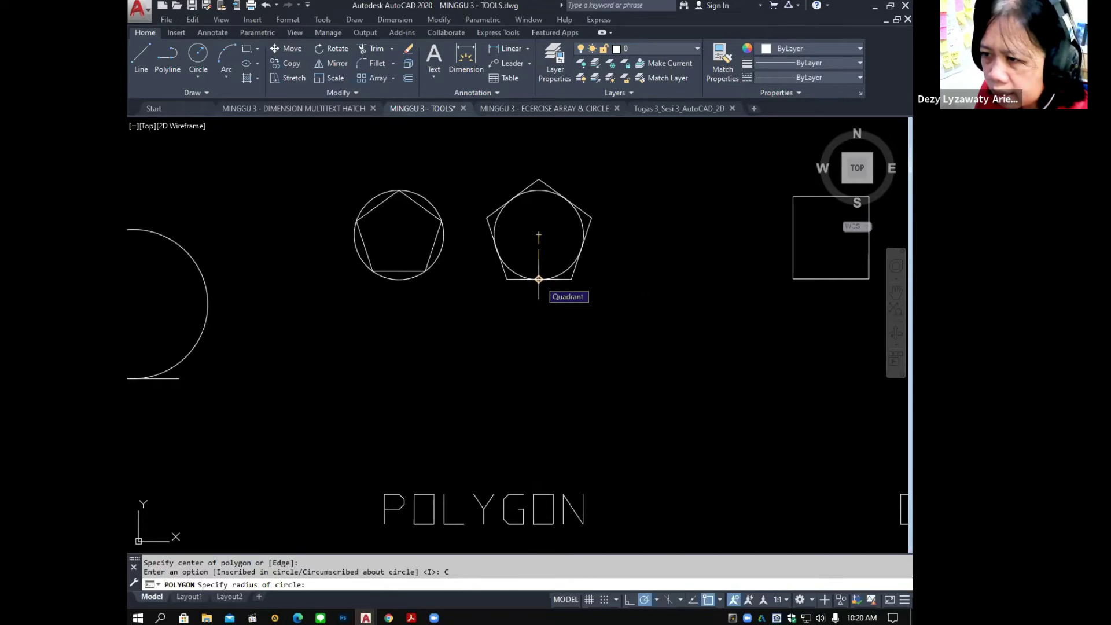
click(539, 280)
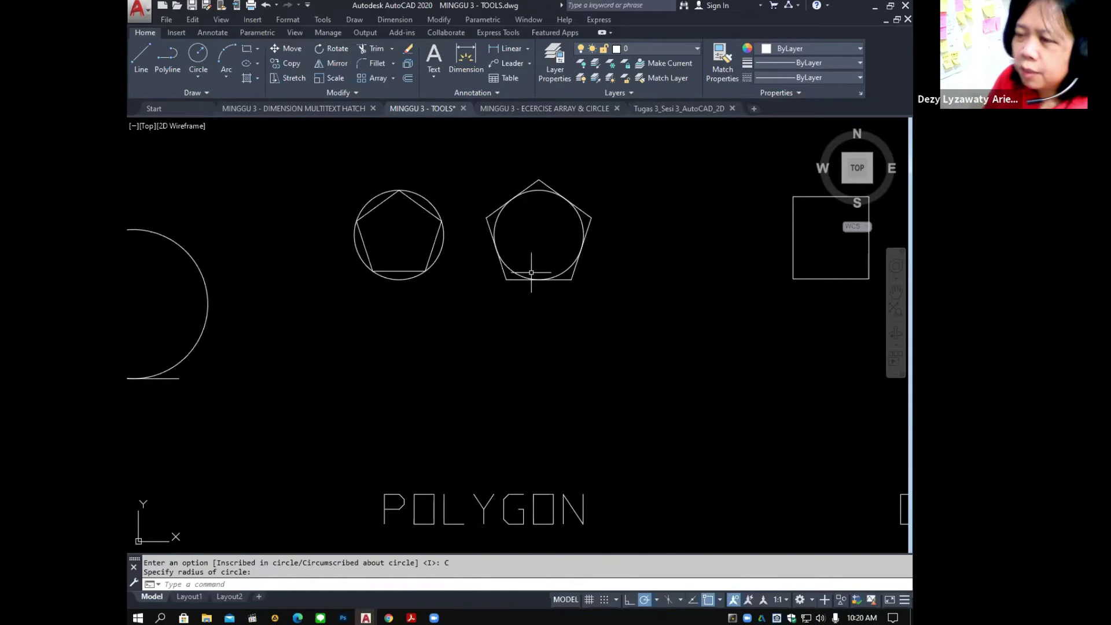
middle_drag(528, 275, 450, 288)
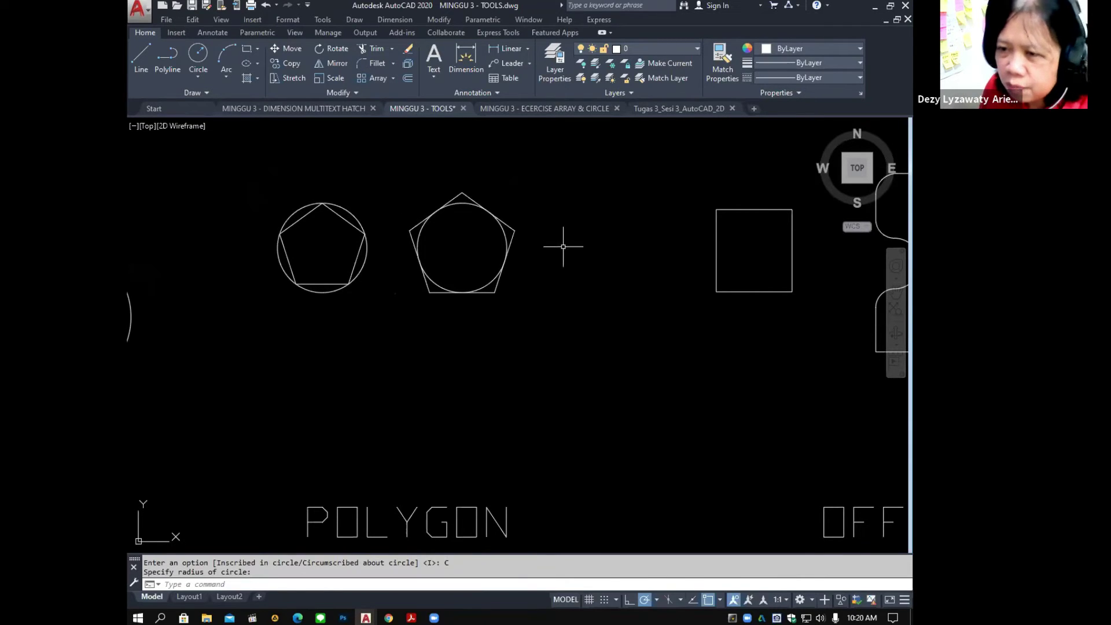
scroll(482, 274, down, 2)
mouse_move(652, 310)
middle_down()
mouse_move(523, 287)
mouse_move(600, 305)
middle_up()
mouse_move(449, 306)
middle_down()
mouse_move(610, 310)
mouse_move(629, 343)
middle_up()
key(ctrl)
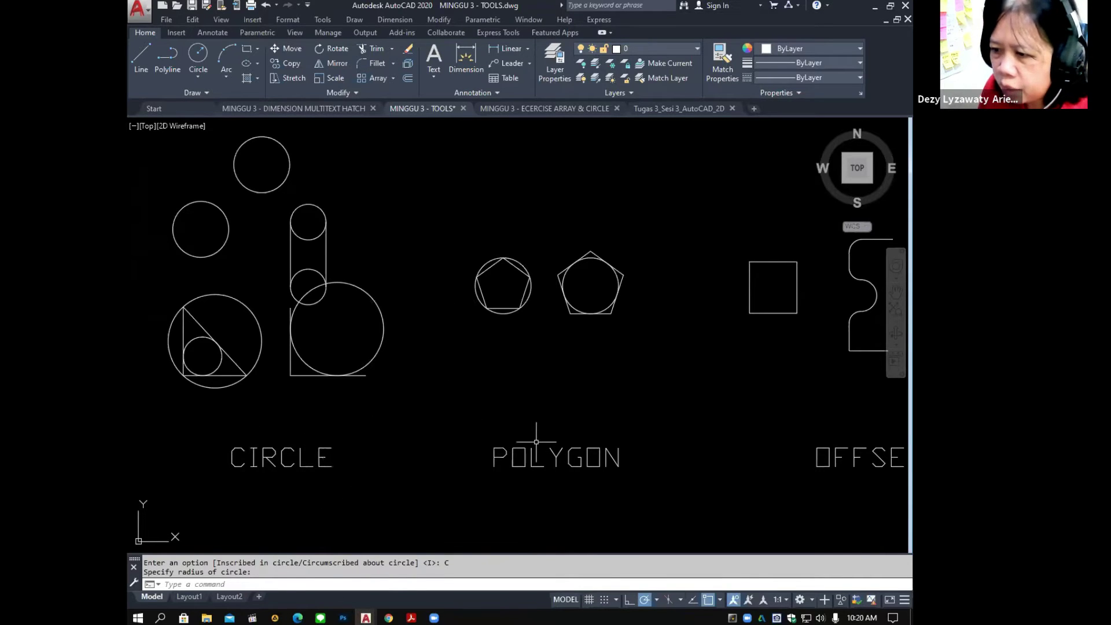
middle_drag(703, 420, 140, 420)
click(442, 20)
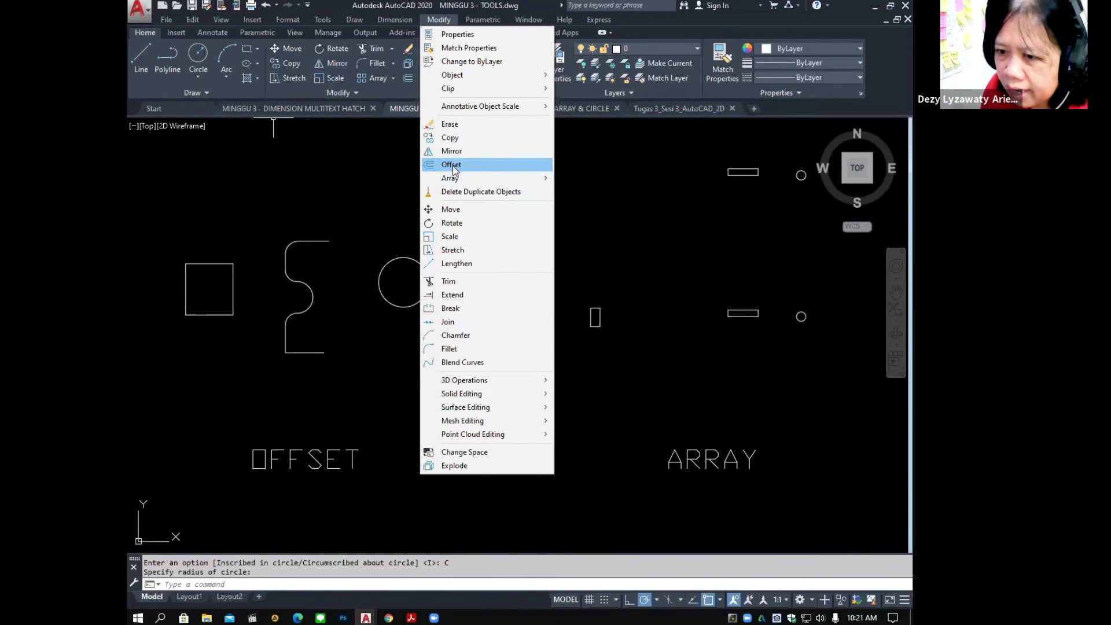
click(451, 165)
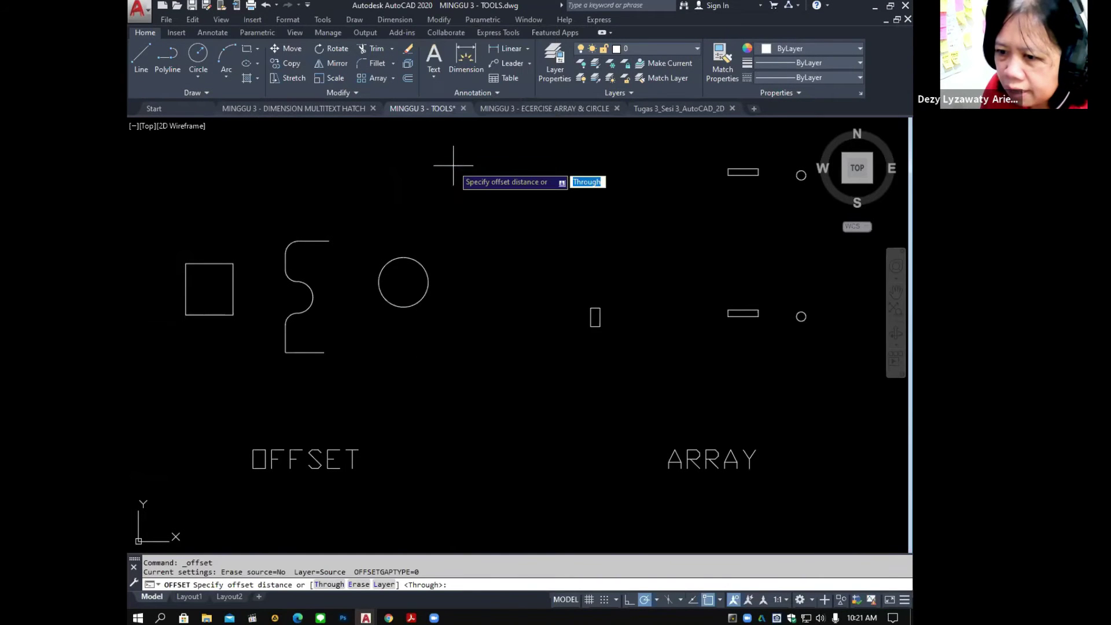
scroll(330, 241, up, 2)
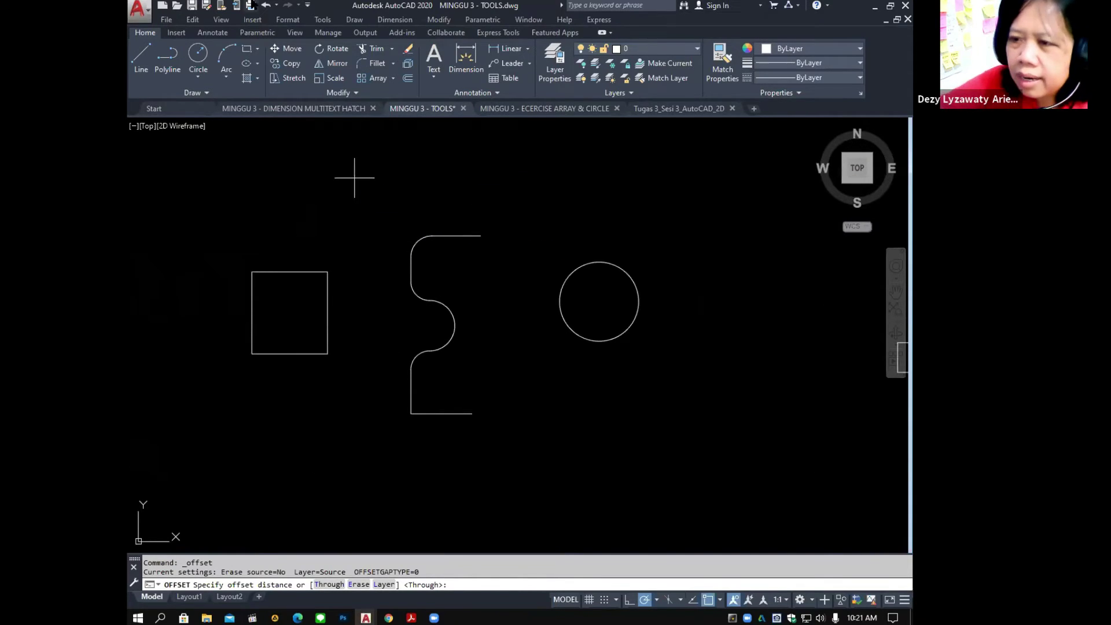
key(Escape)
key(Escape)
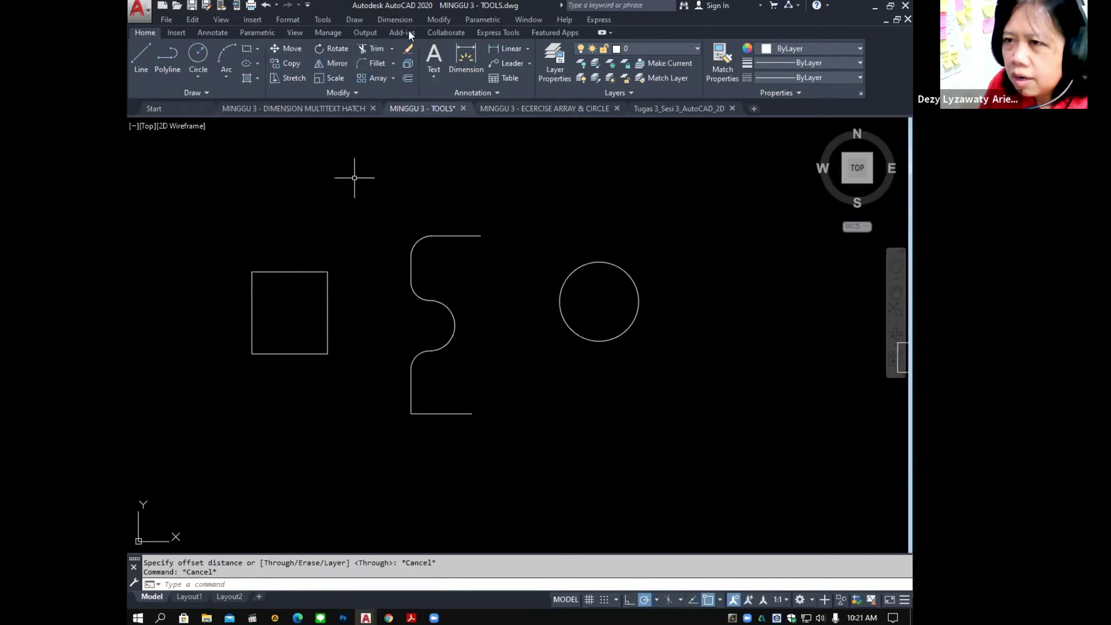
Offset the square in the OFFSET group outward twice at a distance of 10, using the first copy as the source for the second.
click(438, 20)
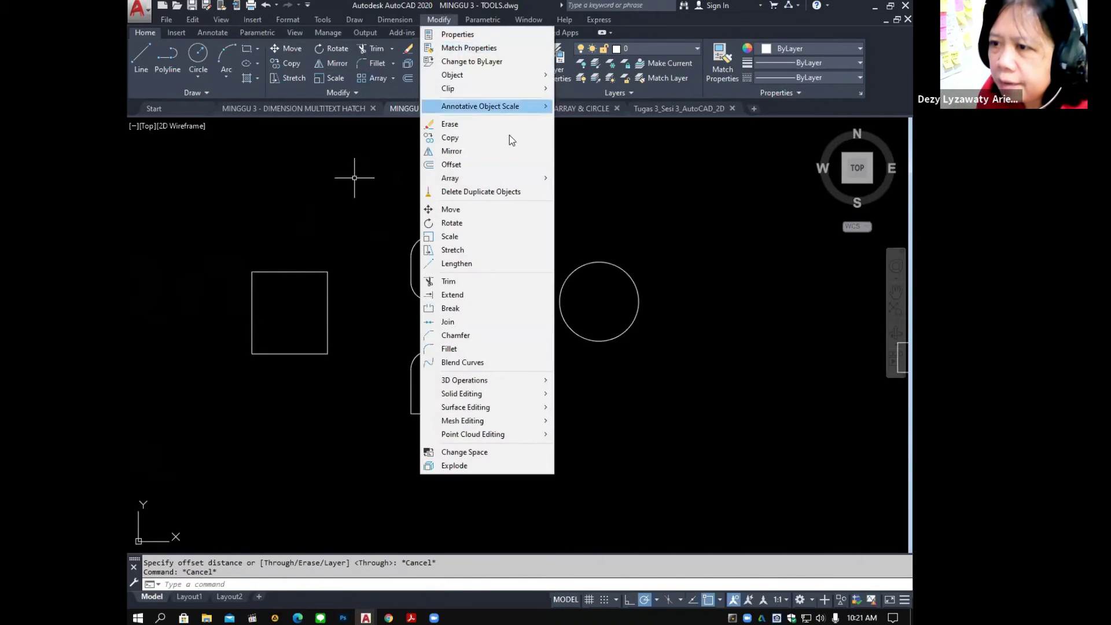
click(498, 164)
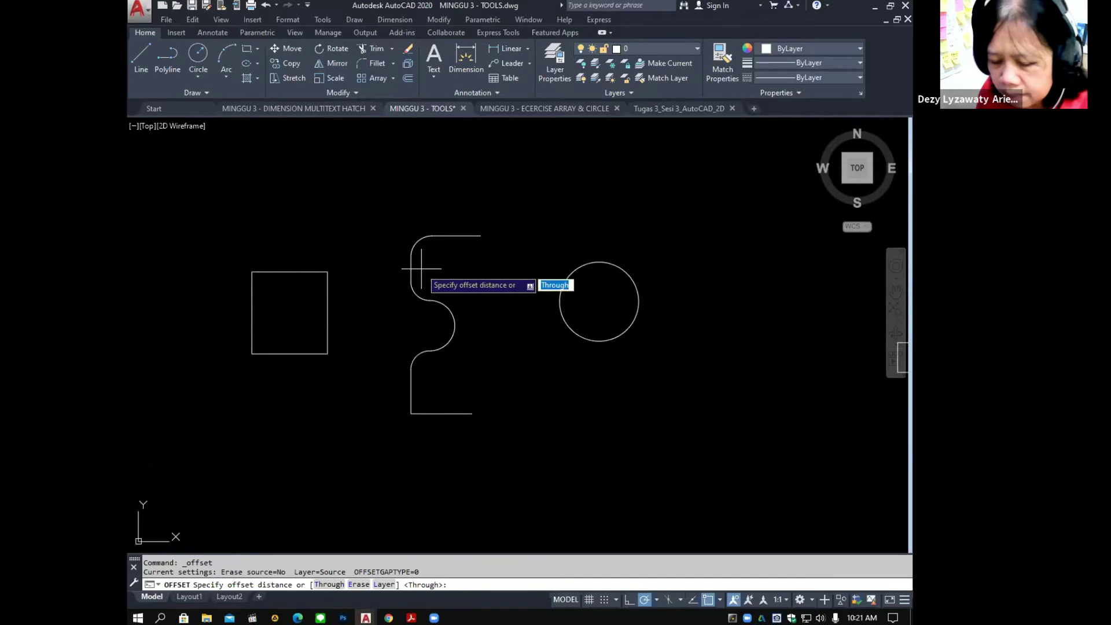
text(10)
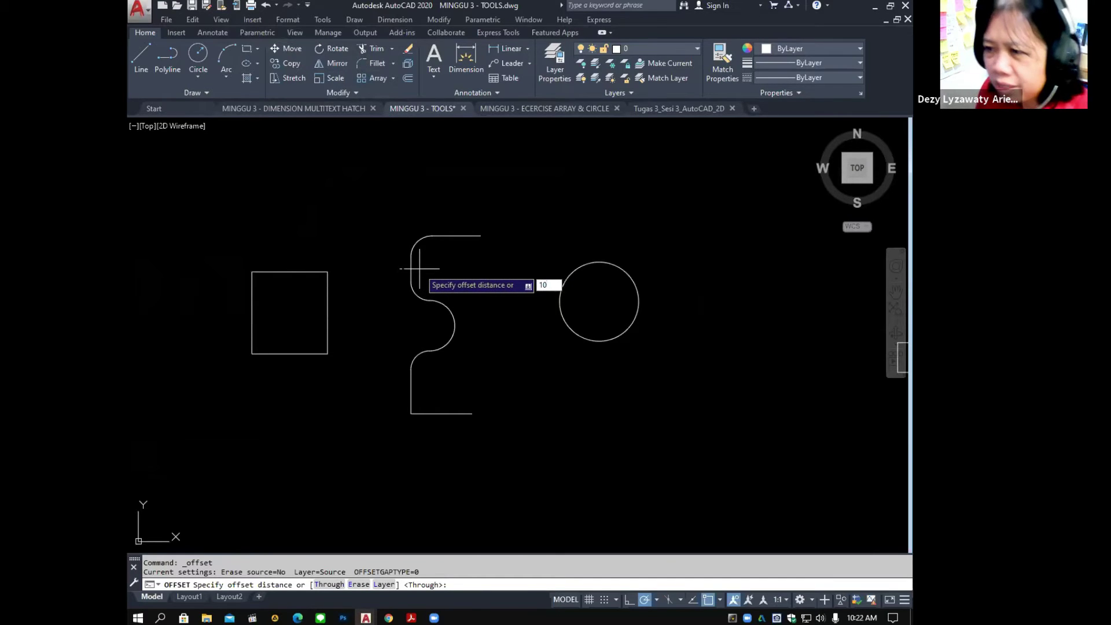
key(Return)
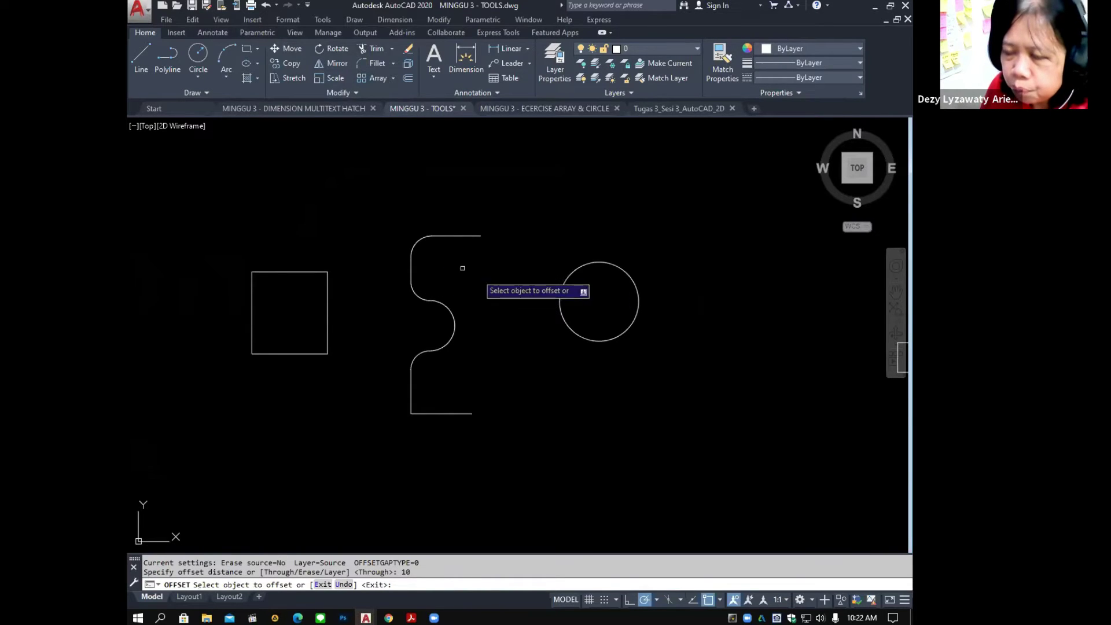
click(325, 271)
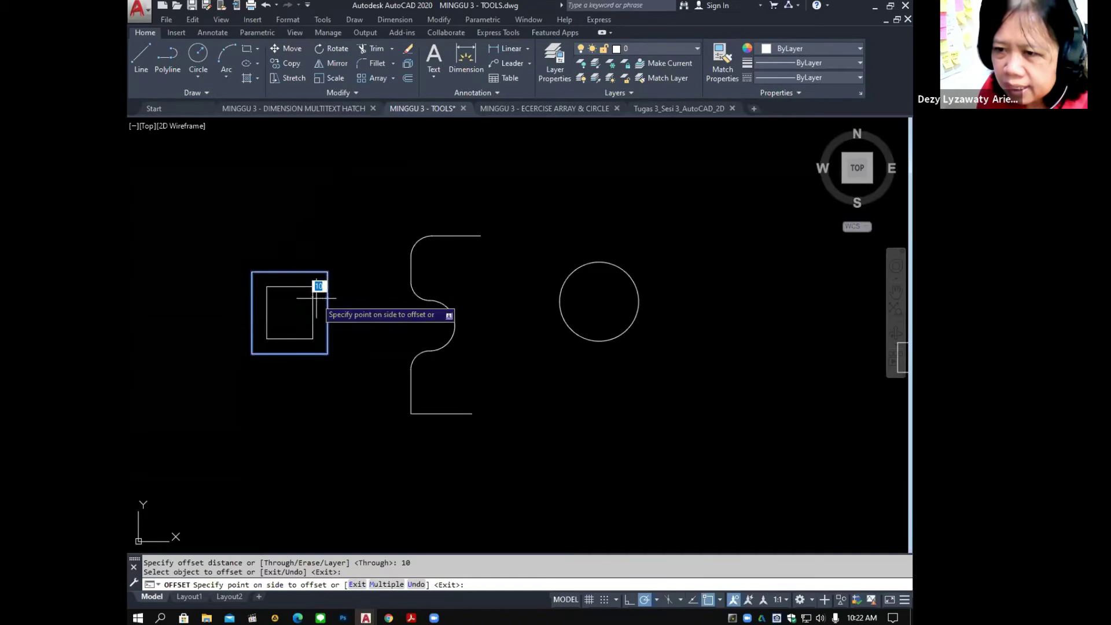
click(318, 190)
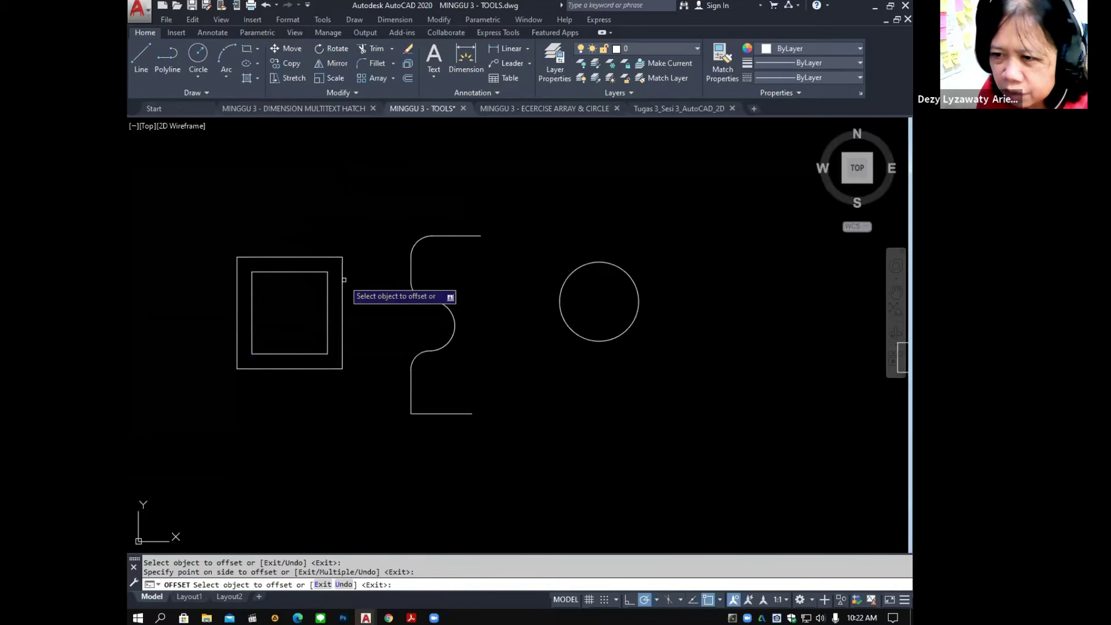
click(343, 281)
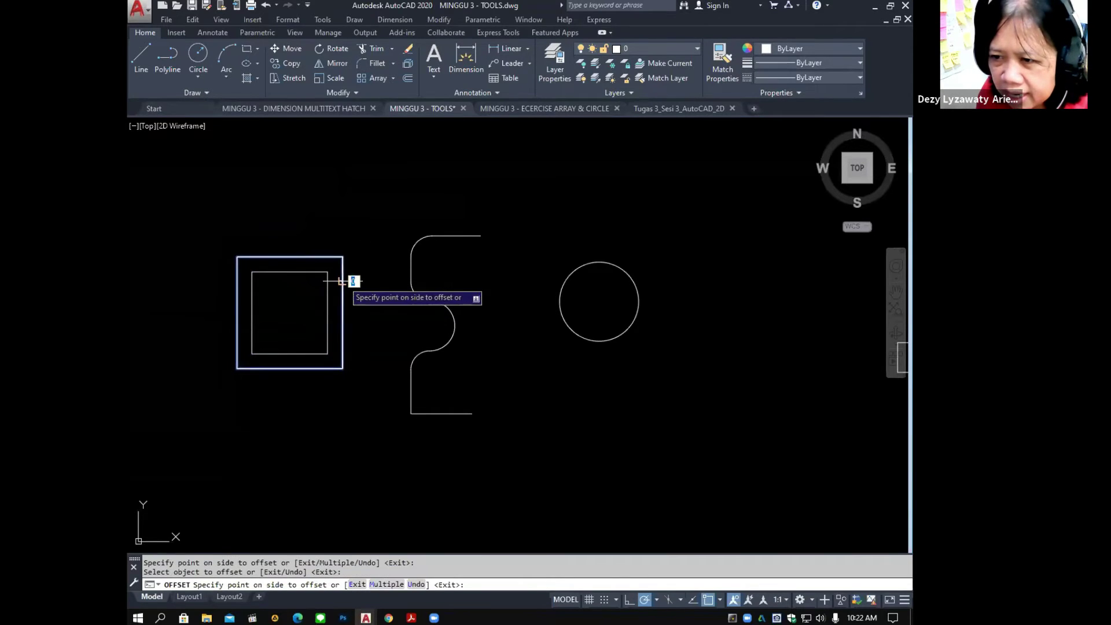
click(376, 281)
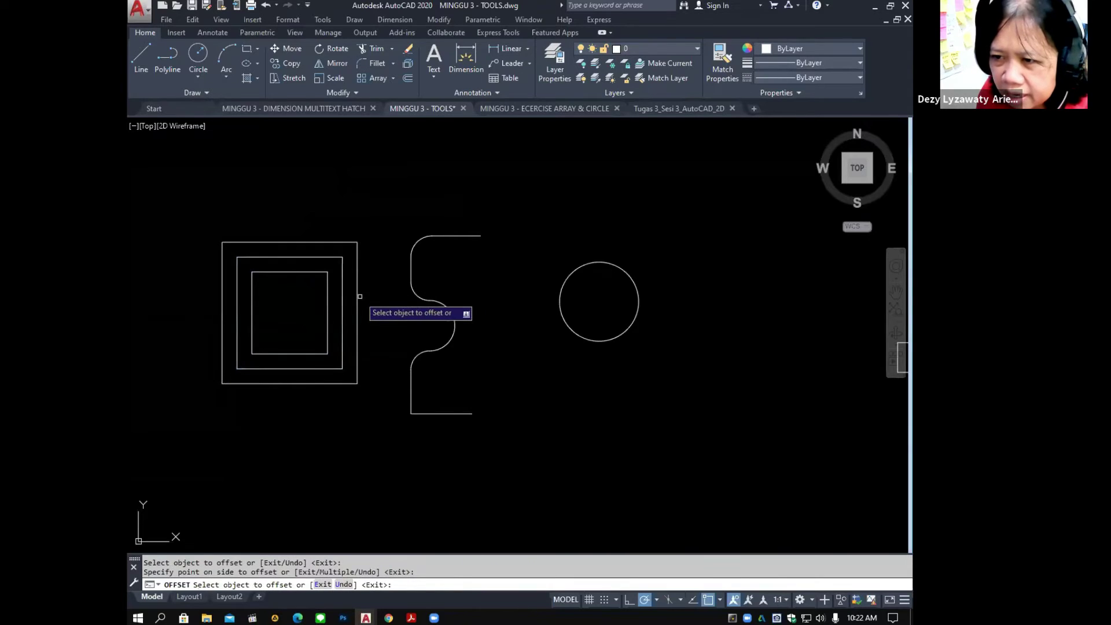
Offset the original square inward by 10, and offset the resulting inner square inward by the same distance.
click(328, 300)
click(301, 301)
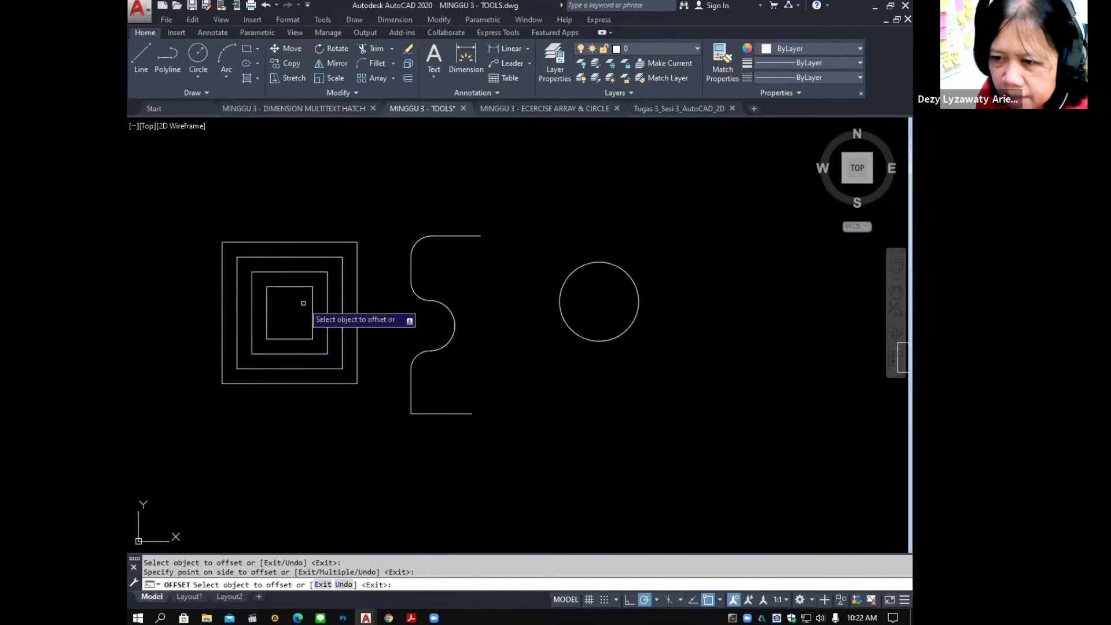
click(312, 302)
click(292, 305)
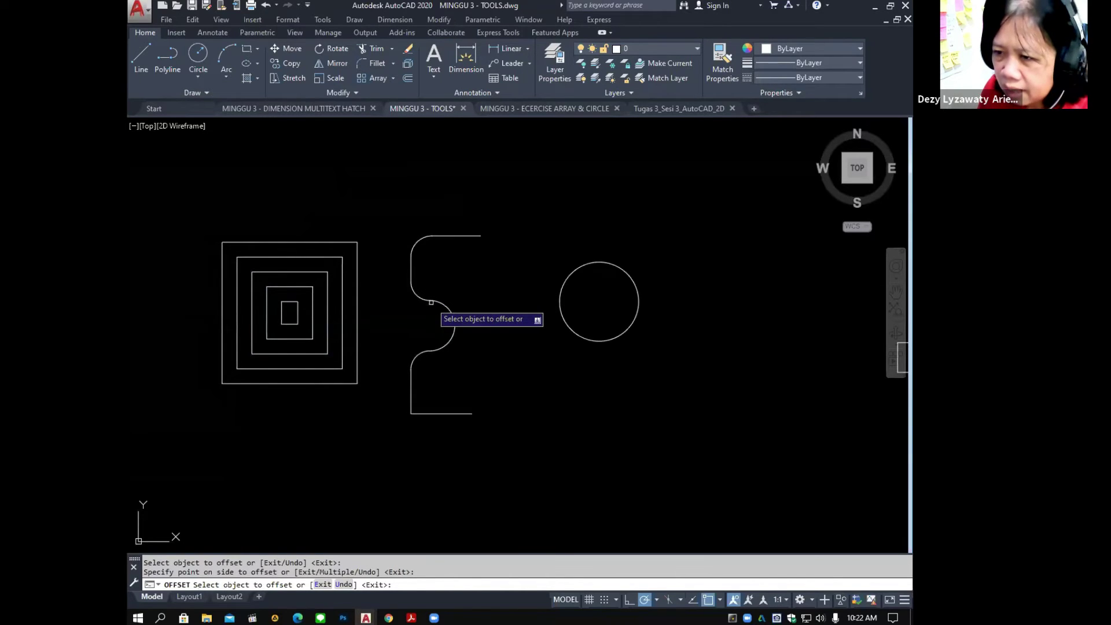
Offset the curved open polyline beside the square by 10 toward its right, open side.
click(431, 302)
click(458, 307)
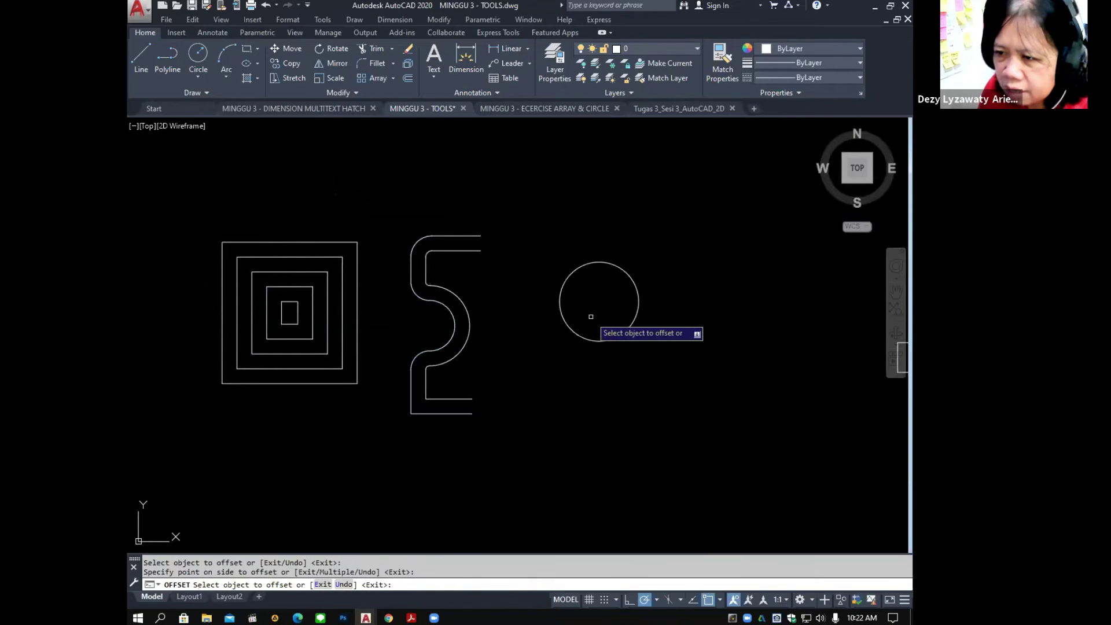
Offset the curved polyline's offset copy by 15 toward its right, open side.
key(Escape)
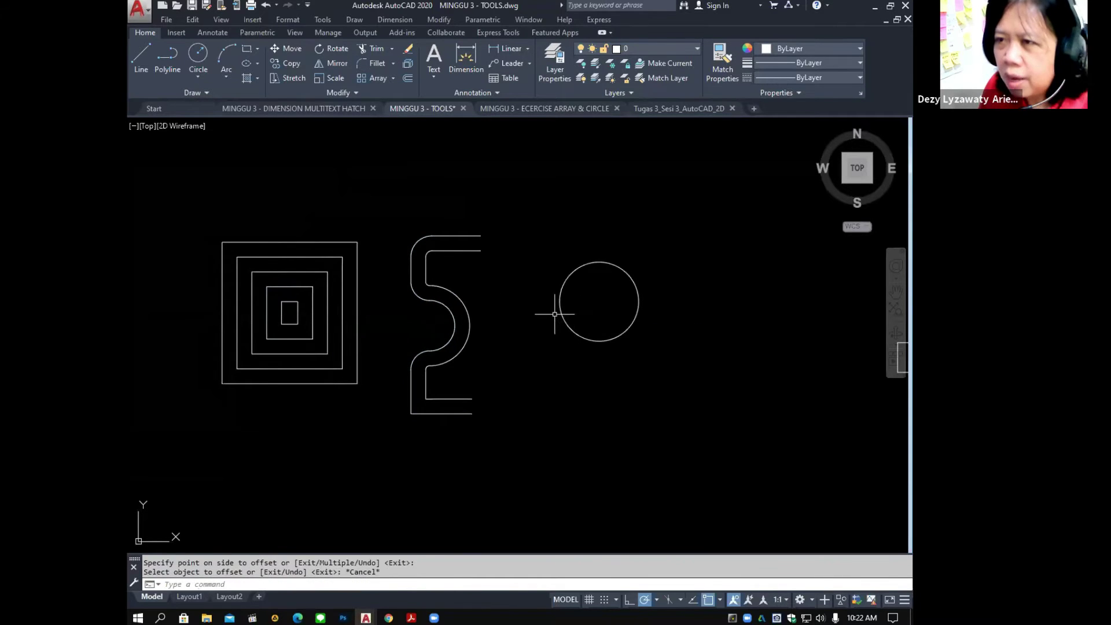
click(439, 19)
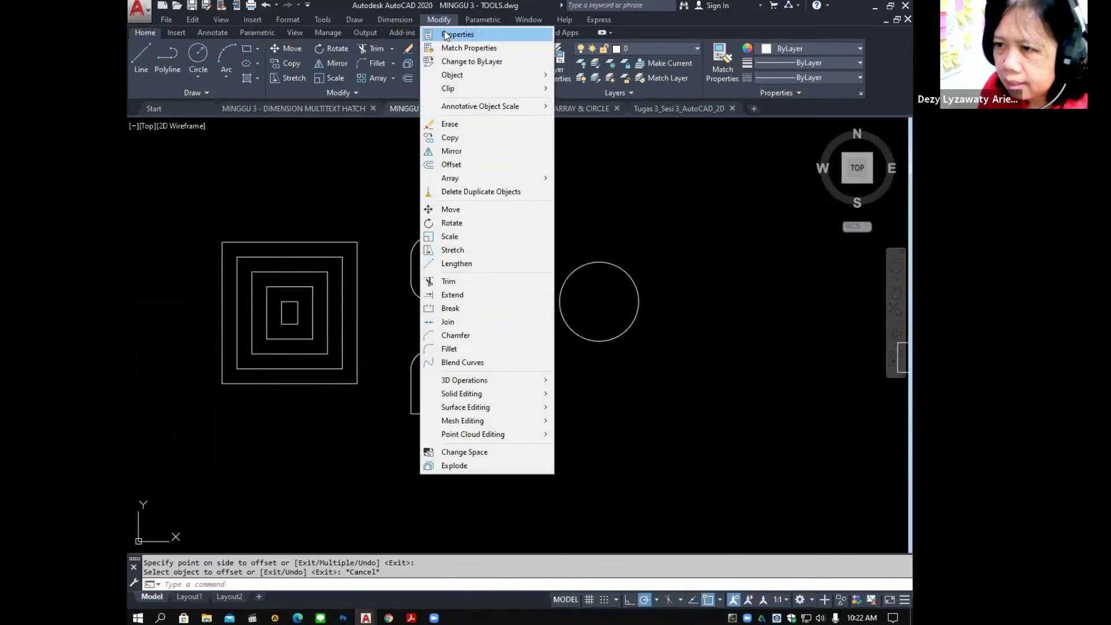
click(456, 165)
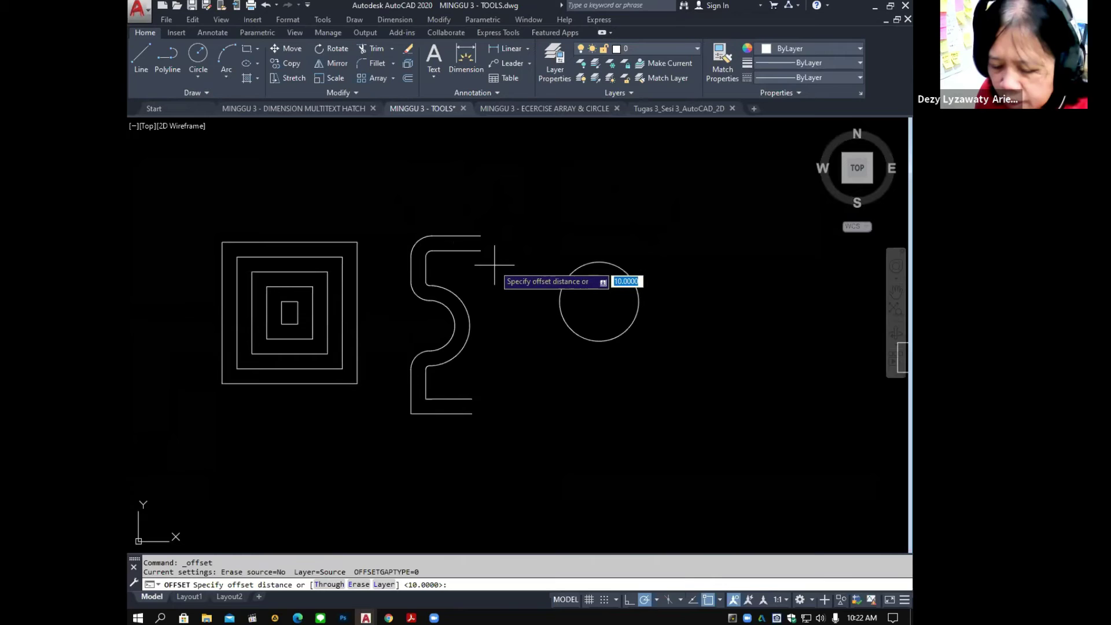
text(15)
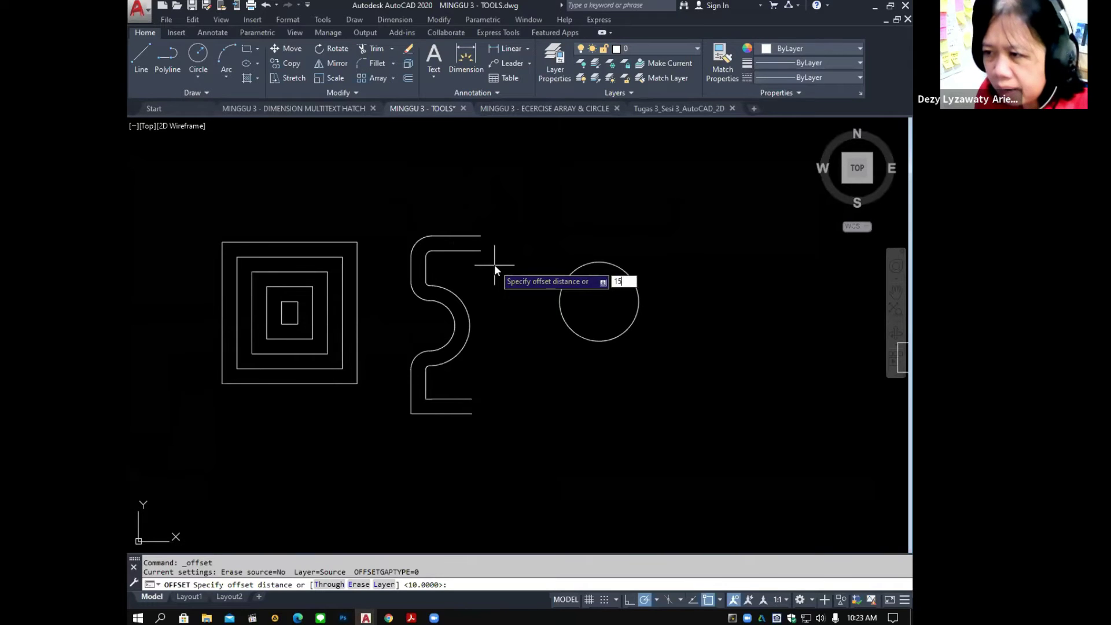
key(Return)
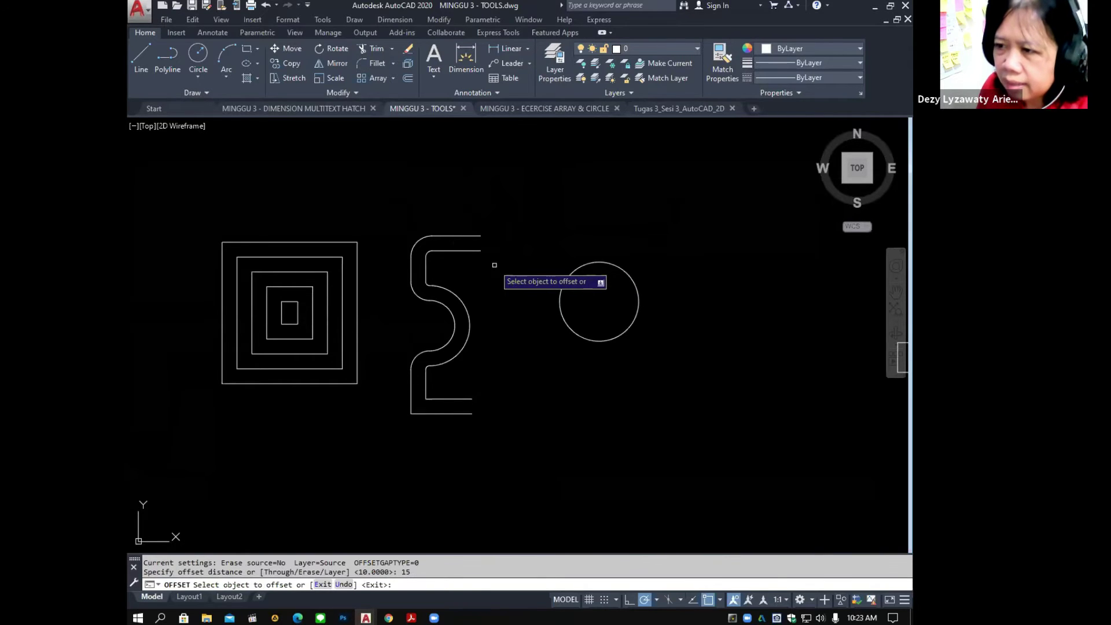
click(464, 303)
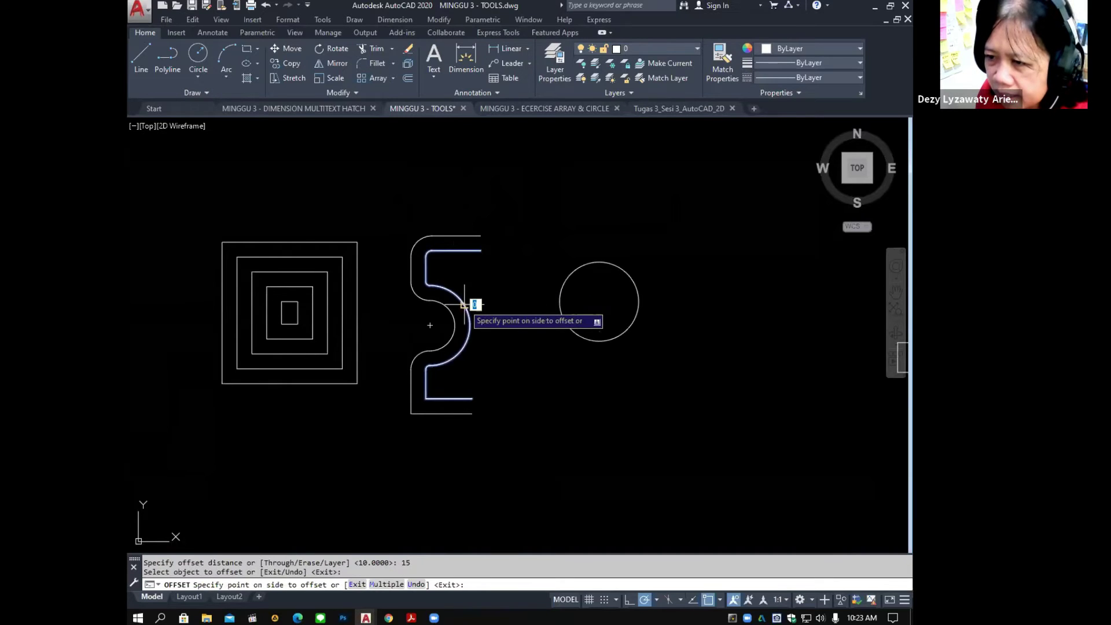
click(525, 287)
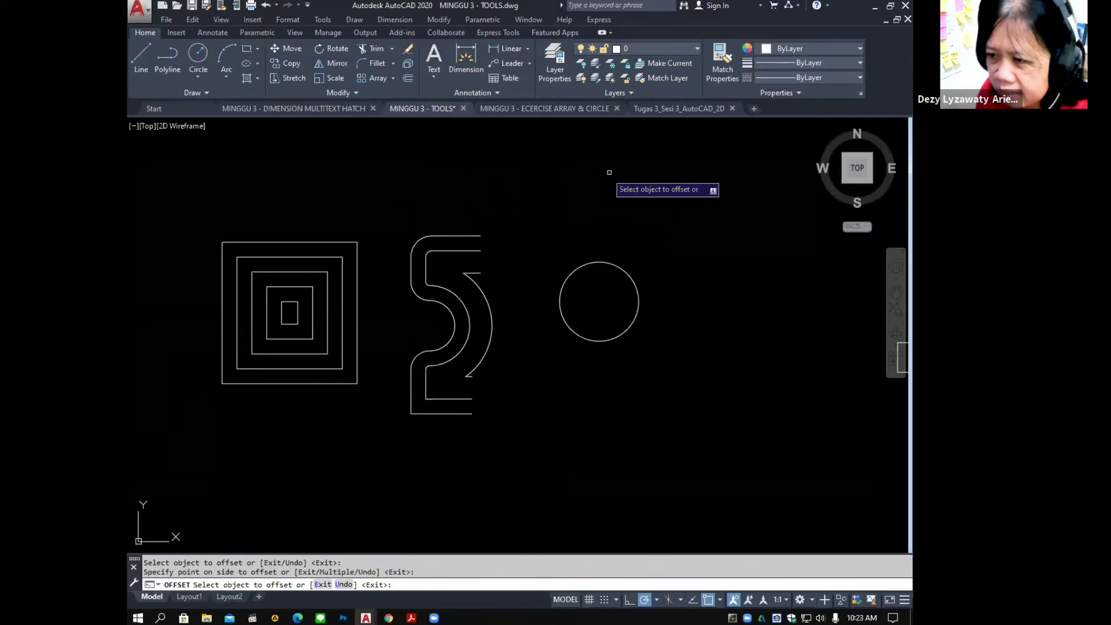
Offset the circle in the OFFSET group by 15, once outward and once inward.
click(613, 263)
click(629, 216)
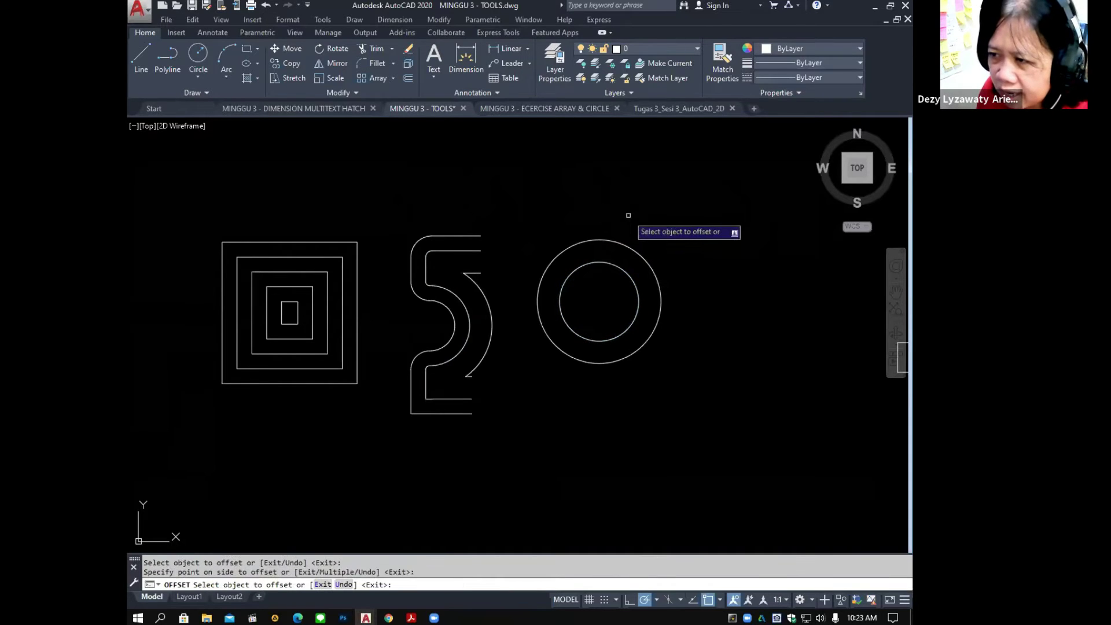
click(625, 268)
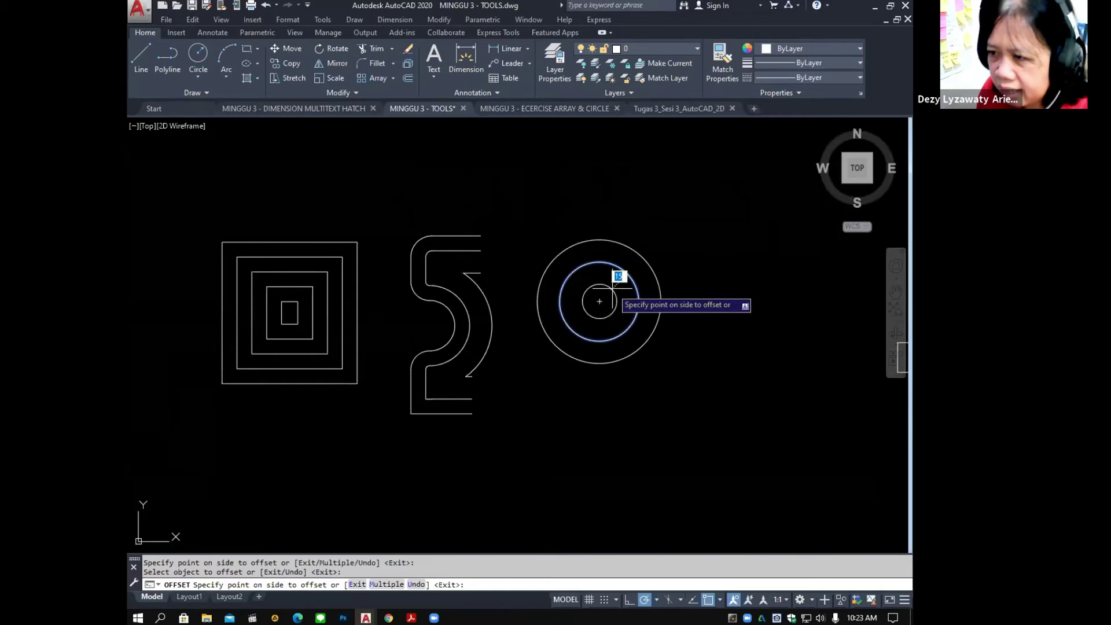
click(615, 279)
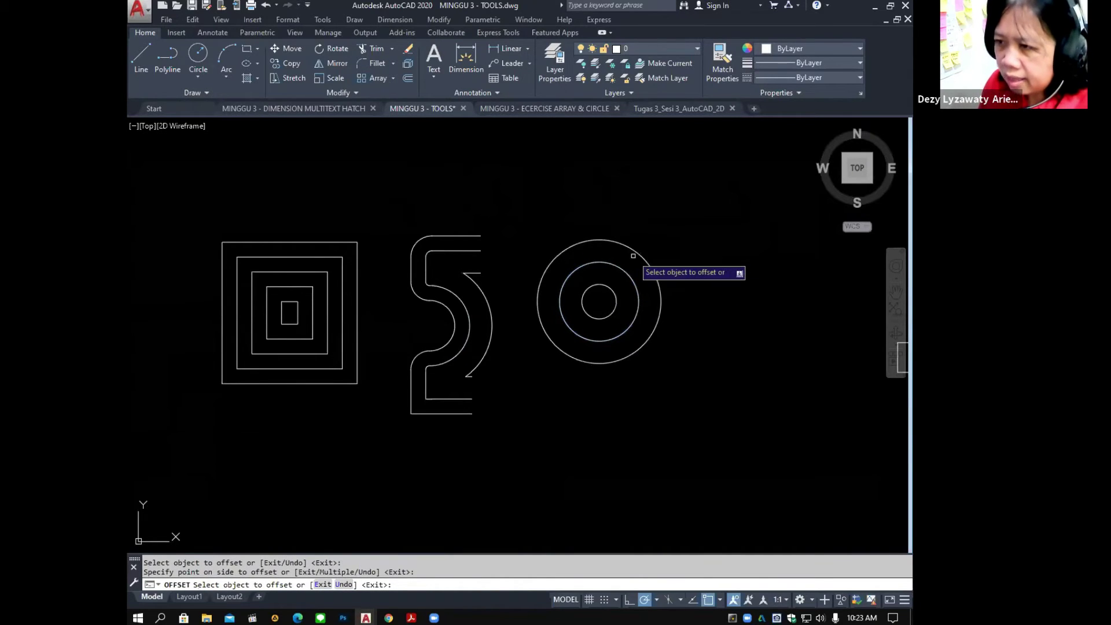
key(Escape)
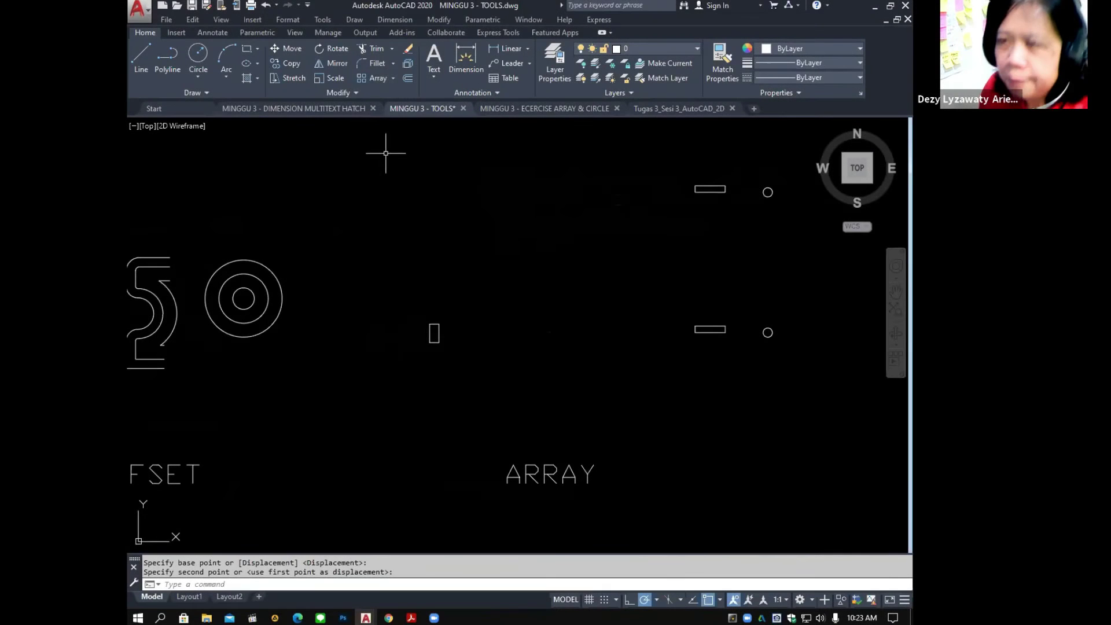
Start a rectangular array from the small upright rectangle in the ARRAY group.
click(445, 19)
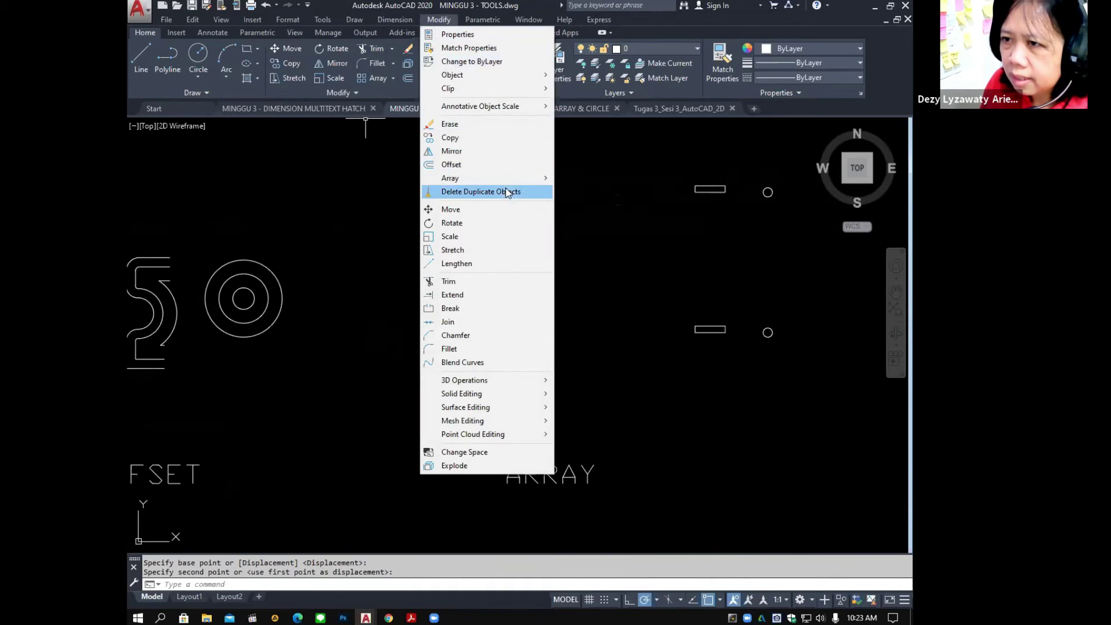
mouse_move(516, 178)
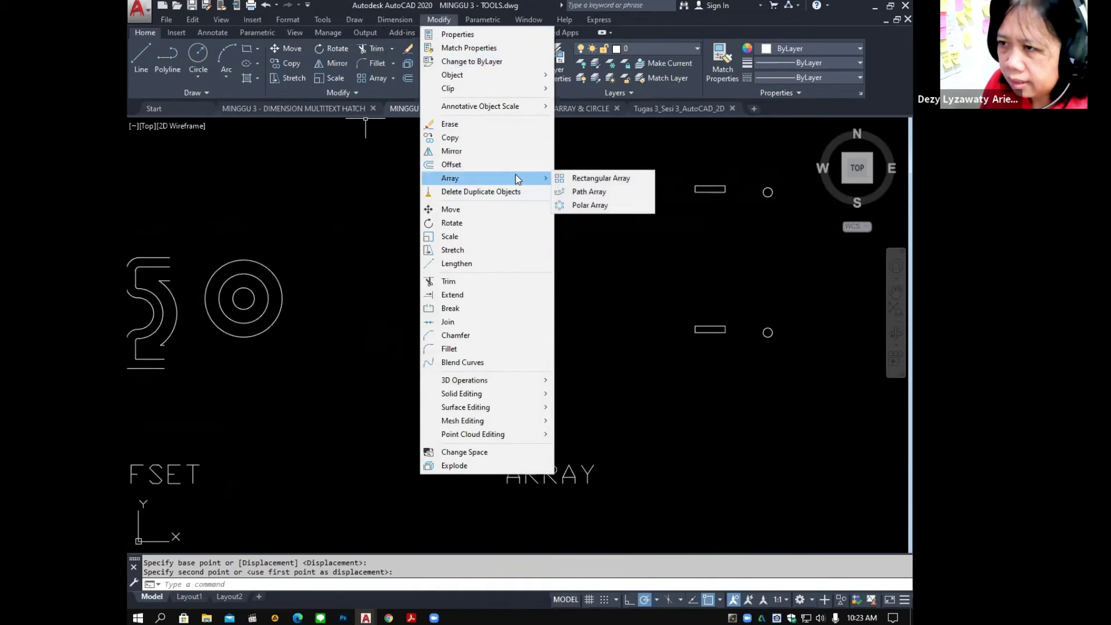
click(608, 177)
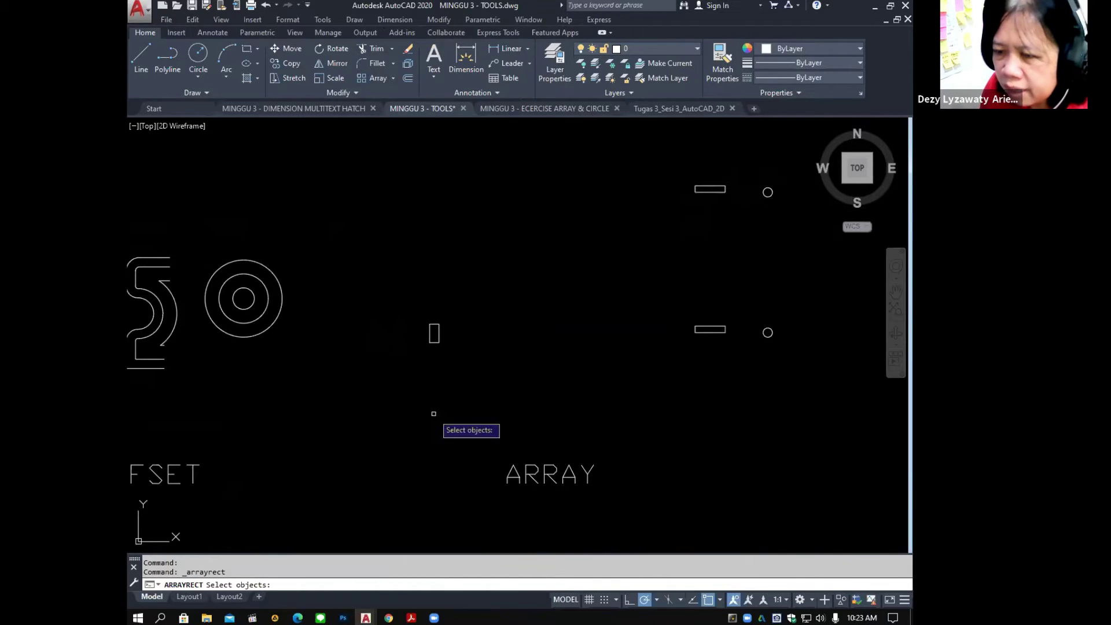
click(435, 343)
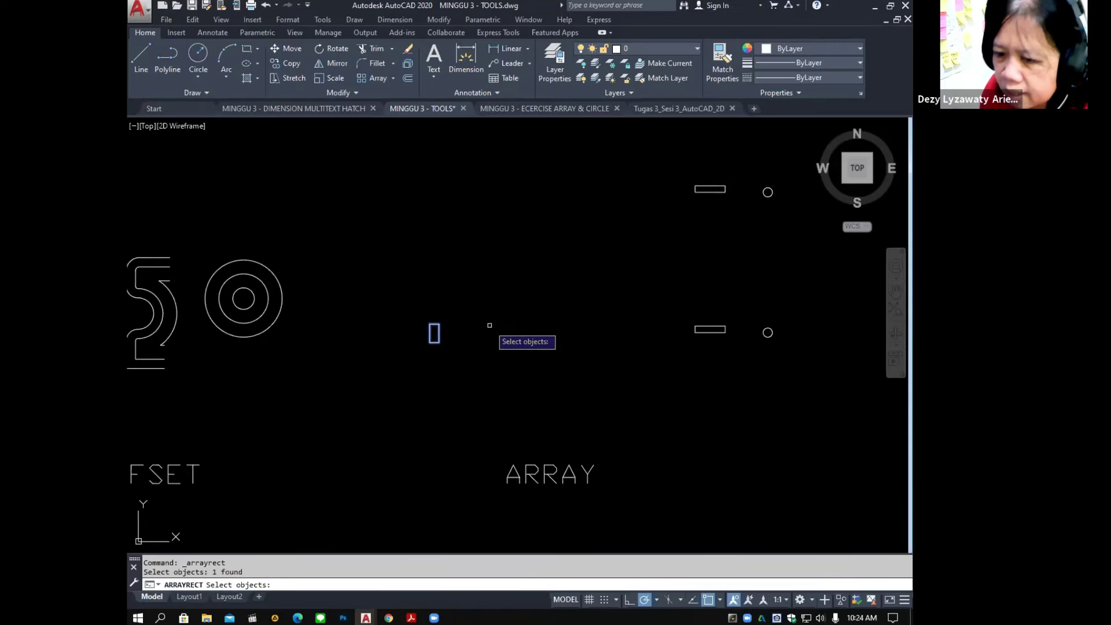
key(Return)
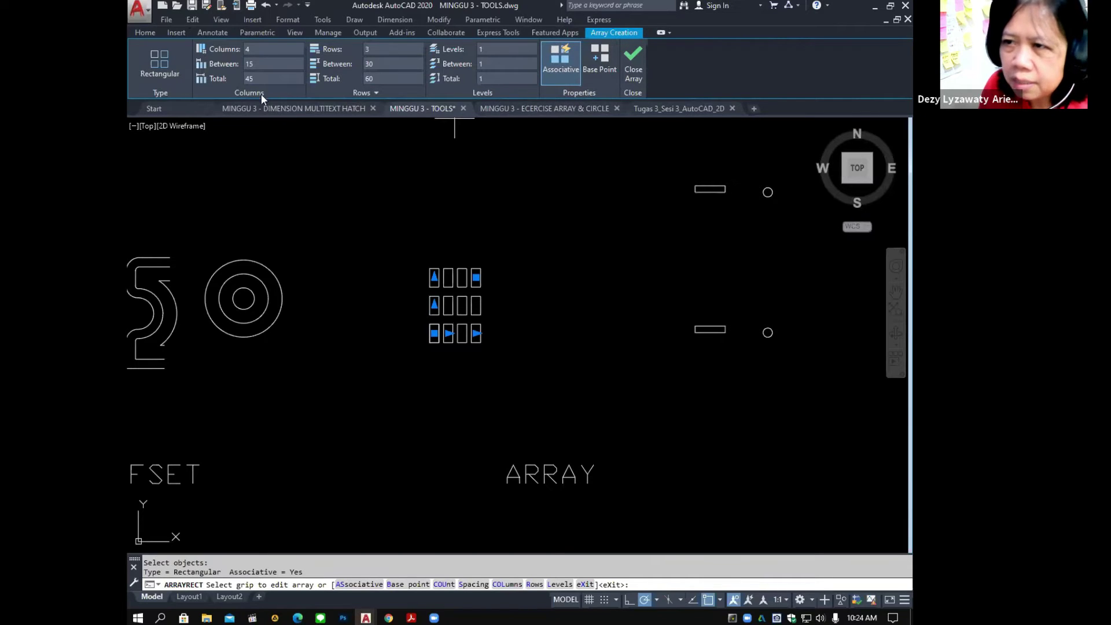
Examine the array's type, column and row settings and how the spacing is measured between matching edges of neighbouring rectangles.
click(175, 85)
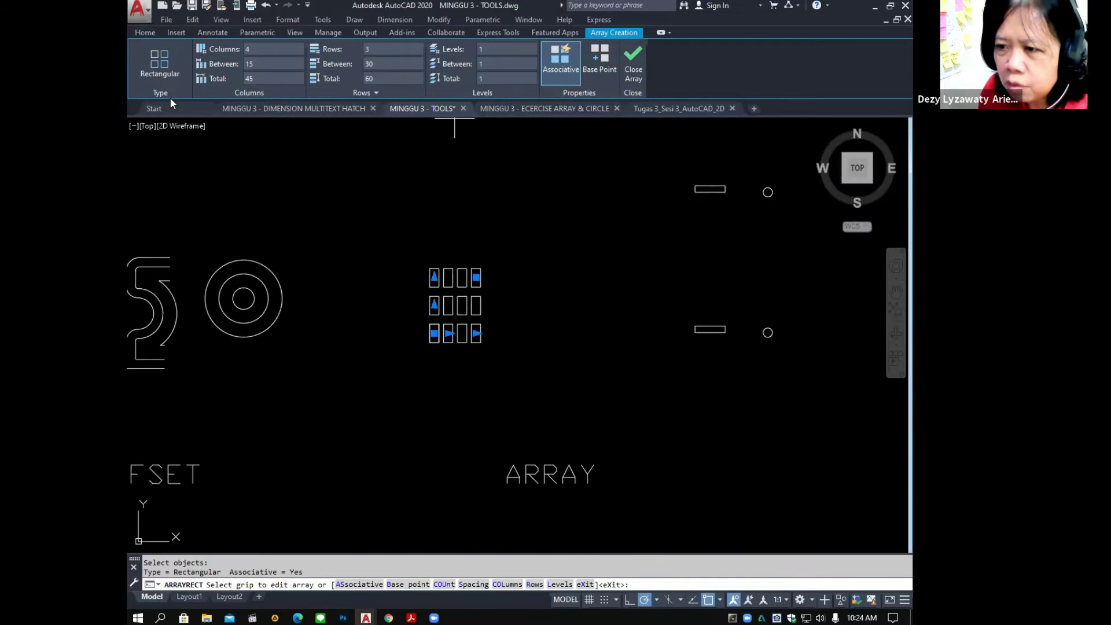
click(273, 88)
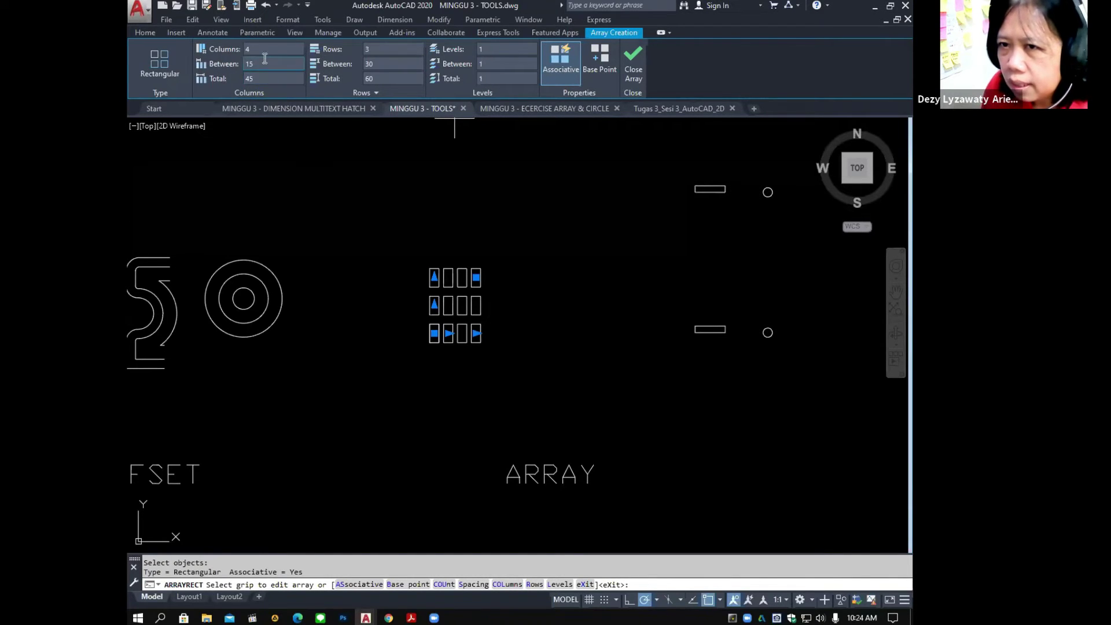
key(ctrl)
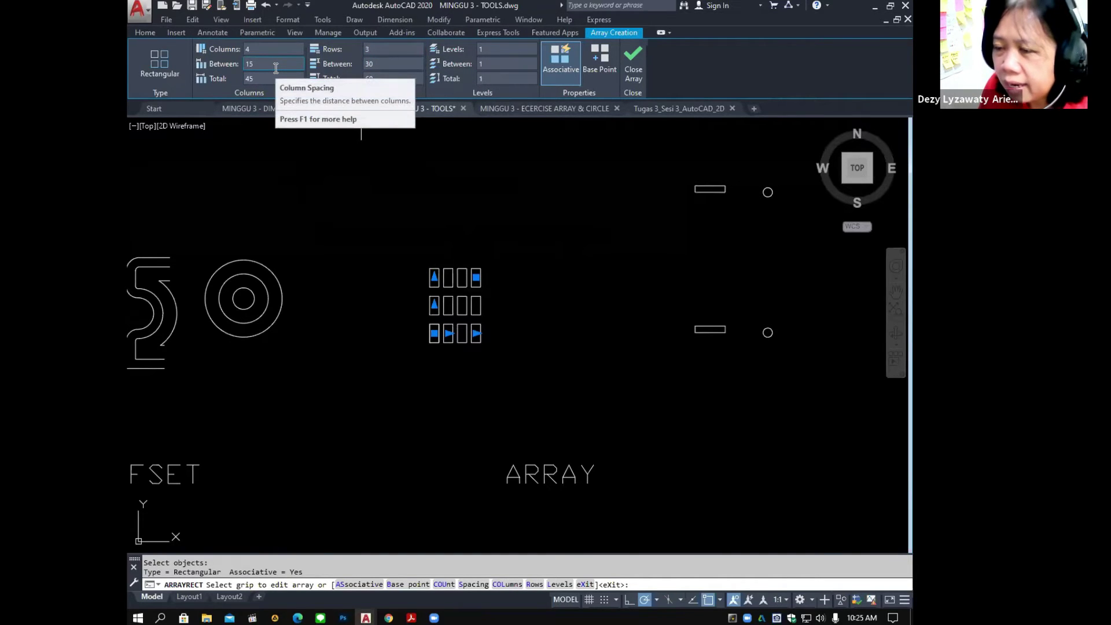
scroll(452, 306, up, 3)
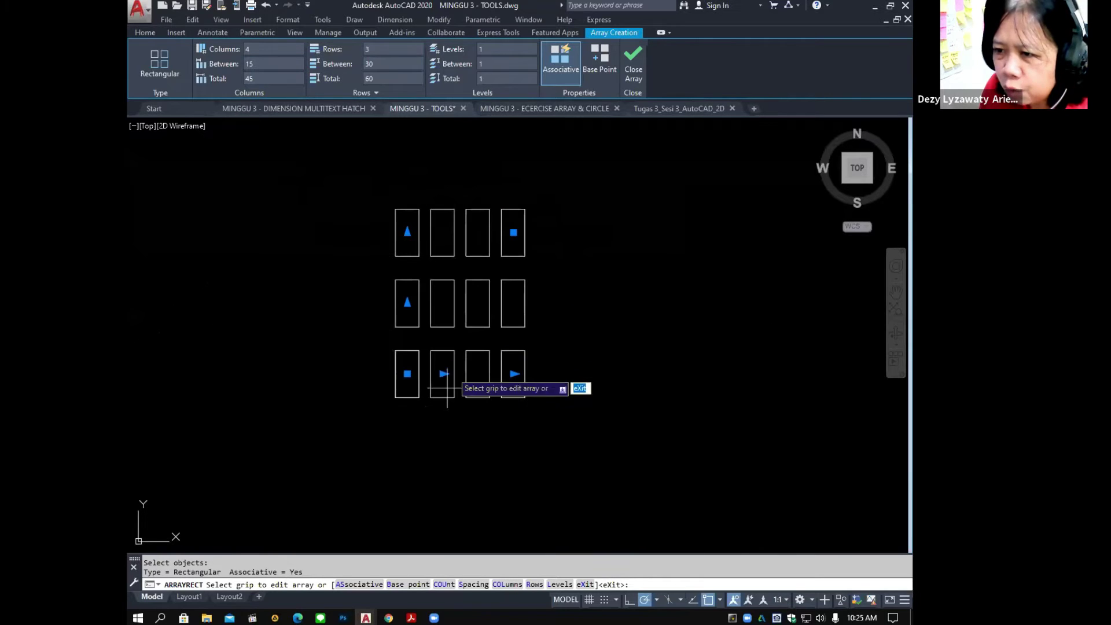
scroll(422, 417, up, 2)
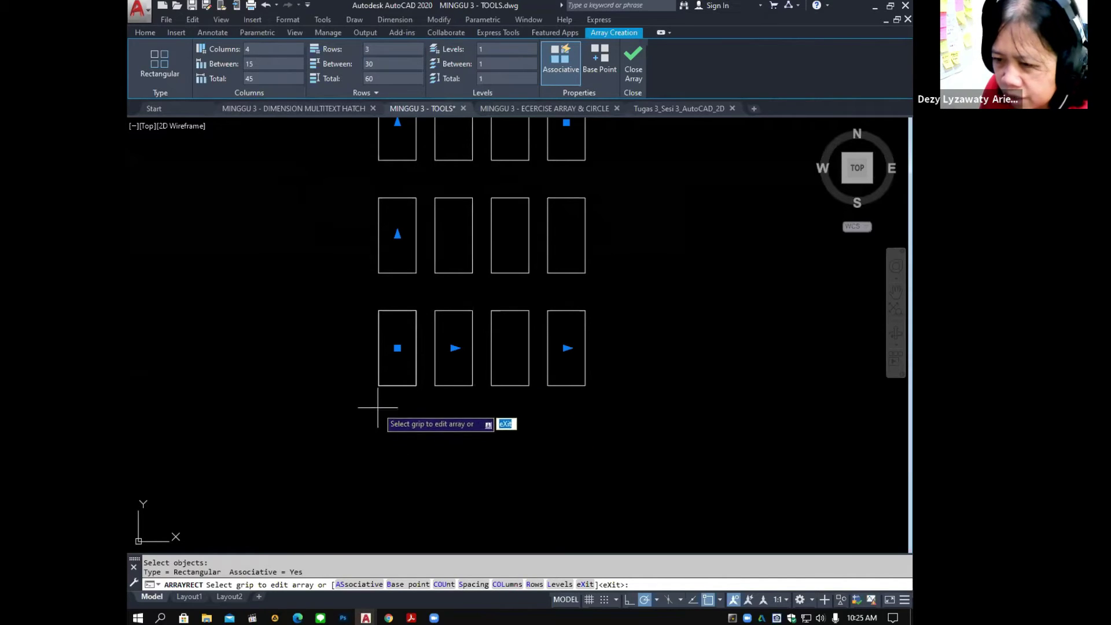
click(435, 387)
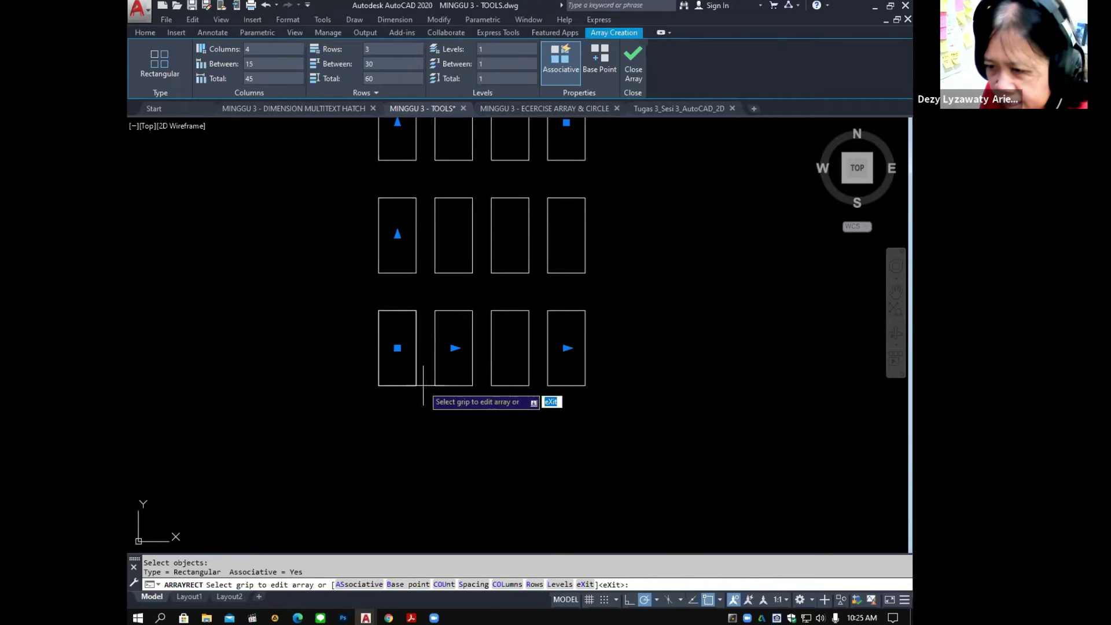
key(ctrl)
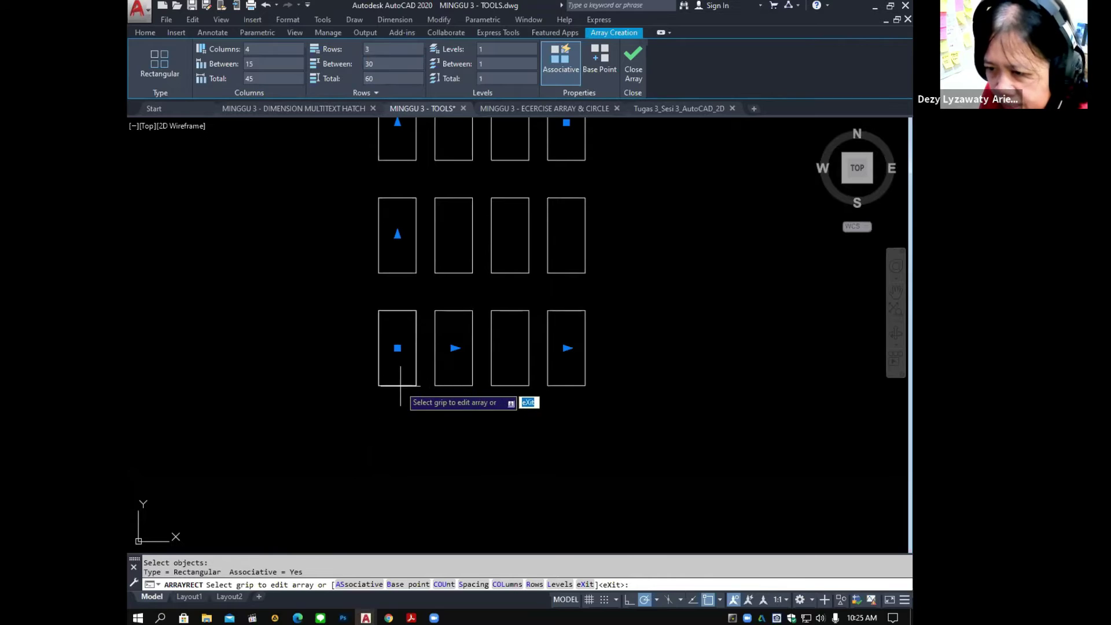
key(ctrl)
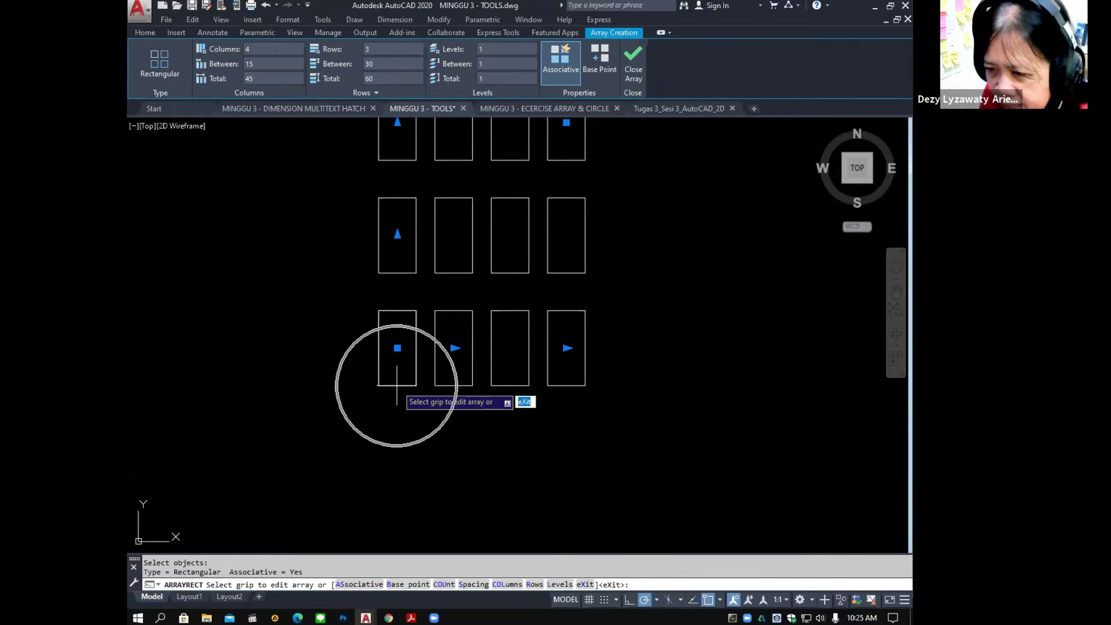
key(ctrl)
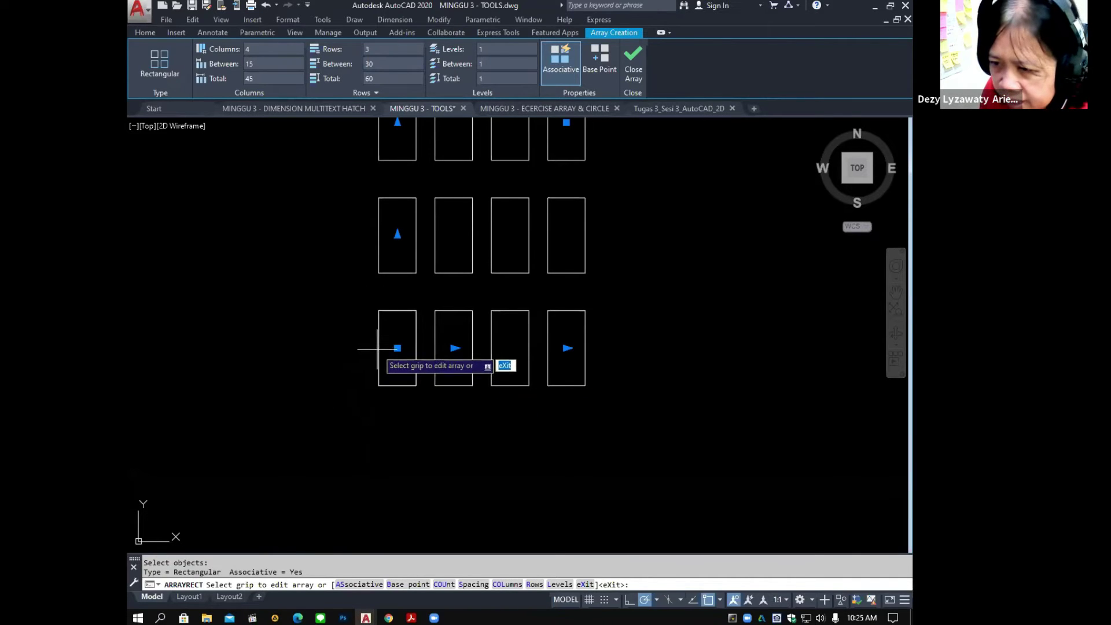
key(ctrl)
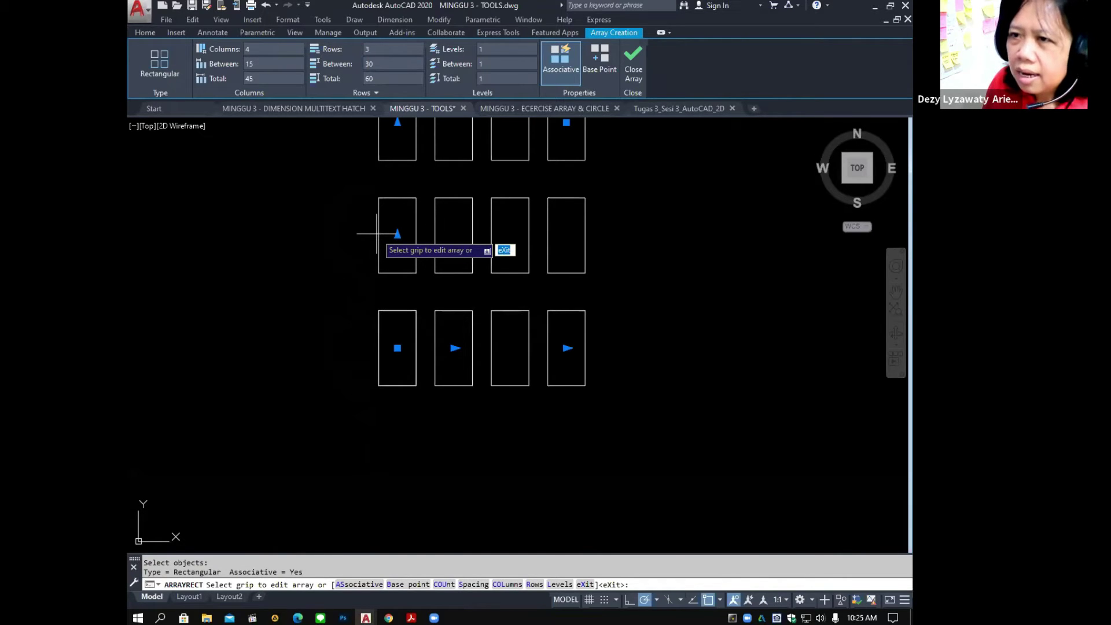
mouse_move(506, 303)
middle_down()
mouse_move(442, 372)
mouse_move(444, 355)
middle_up()
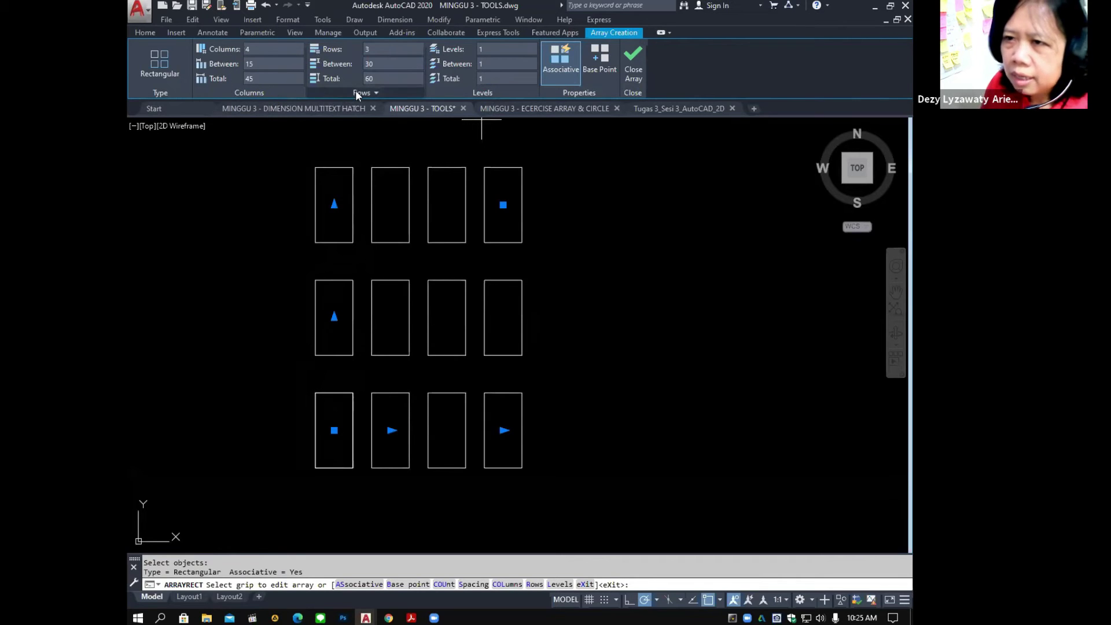
Set the rectangular array to 6 rows and 8 columns and finish it.
scroll(591, 260, down, 1)
middle_drag(590, 260, 573, 285)
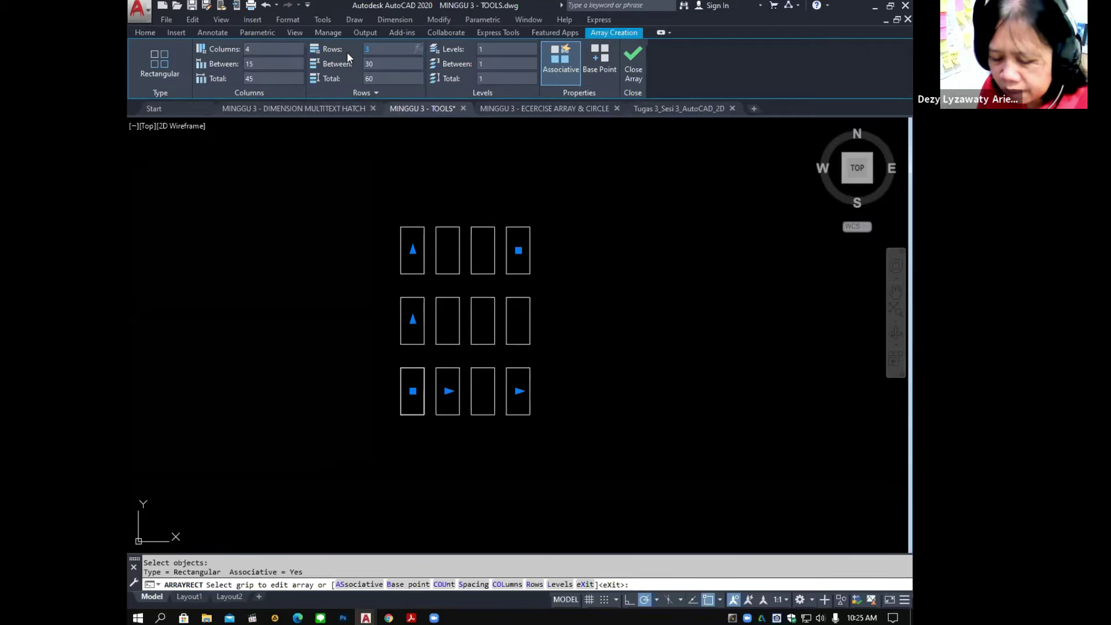
text(6)
key(Return)
scroll(590, 278, down, 3)
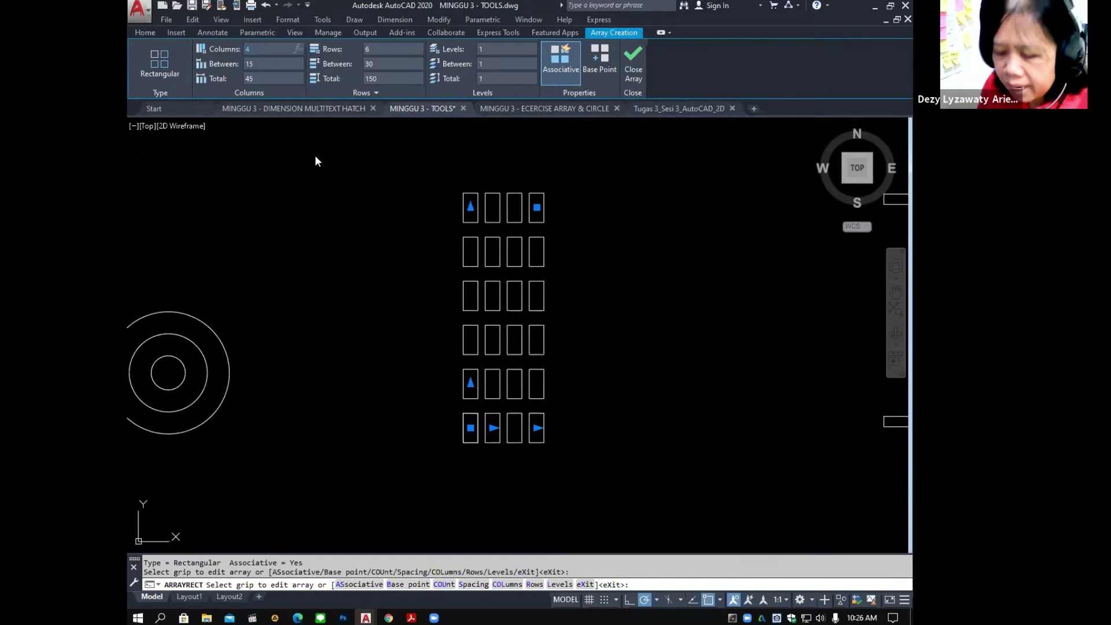
key(Return)
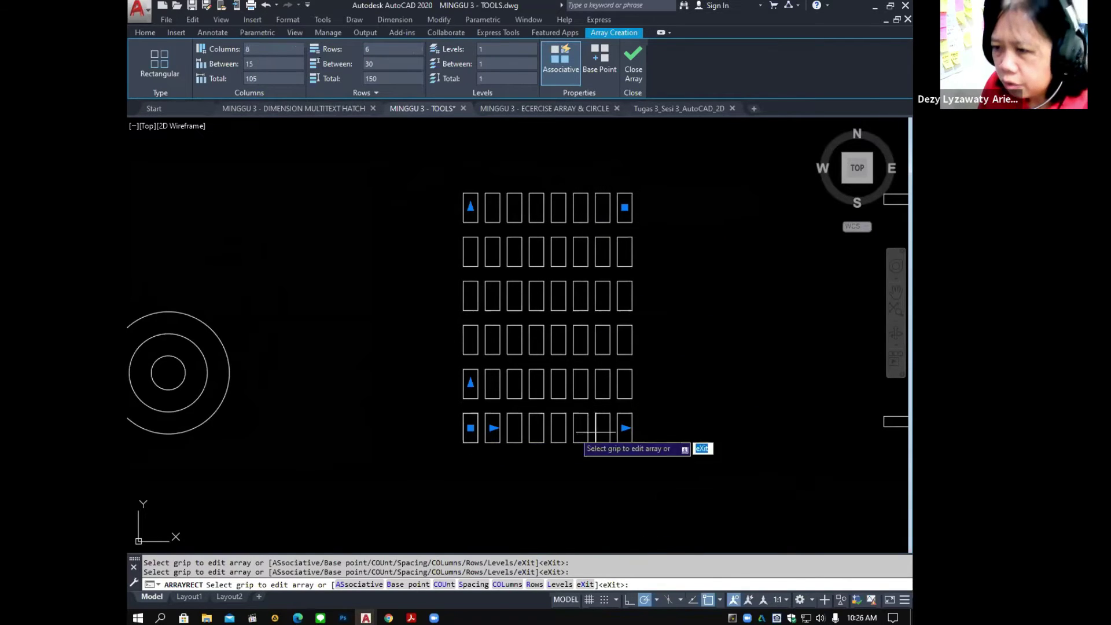
click(637, 64)
mouse_move(664, 238)
middle_down()
mouse_move(538, 218)
mouse_move(550, 268)
middle_up()
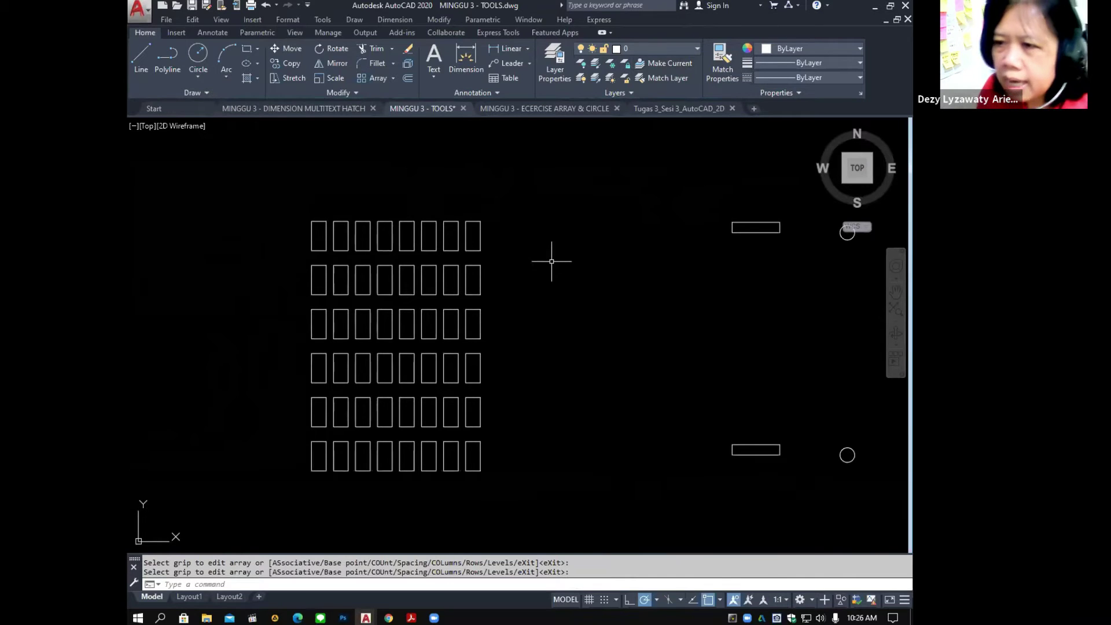
Stretch the rectangle array to 15 columns and shrink it back to 4 columns using its column count grip.
click(481, 243)
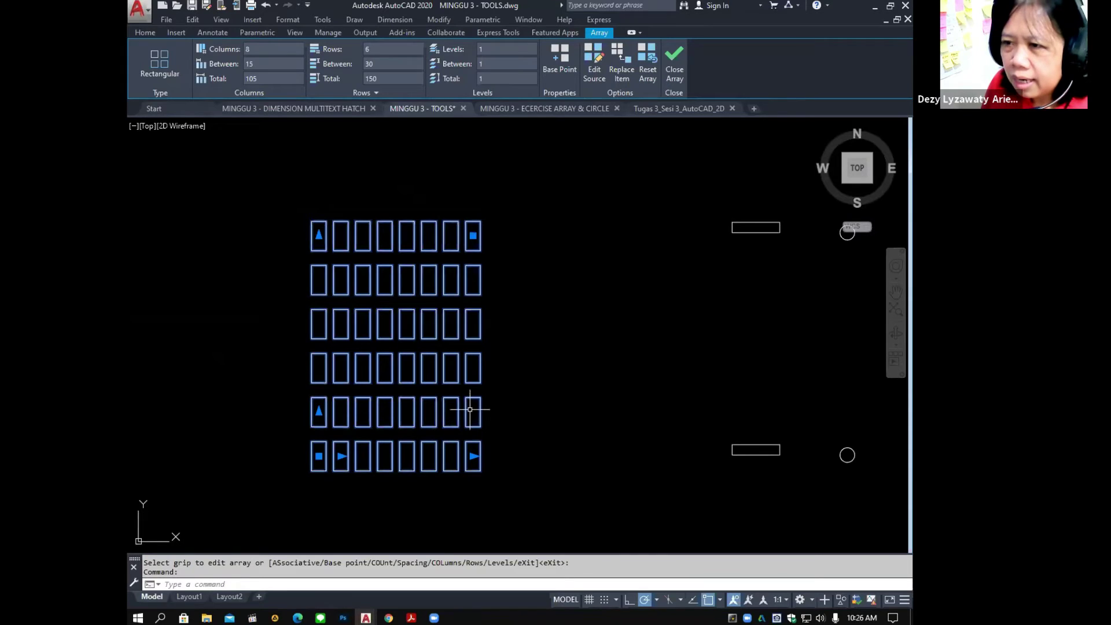
mouse_move(331, 248)
middle_down()
mouse_move(419, 251)
mouse_move(397, 227)
middle_up()
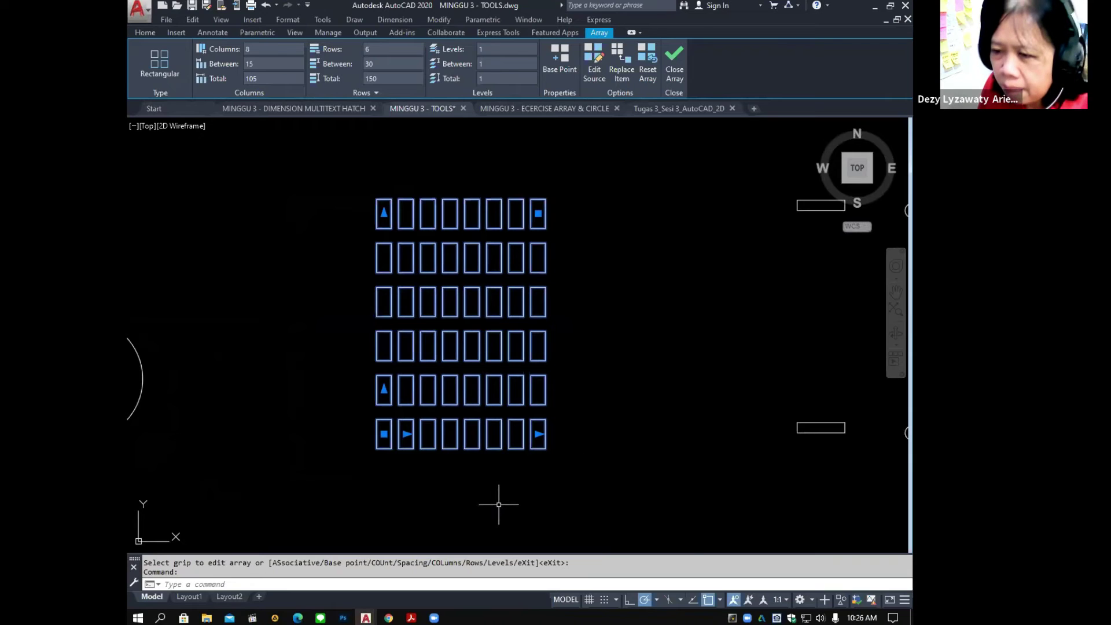
mouse_move(538, 434)
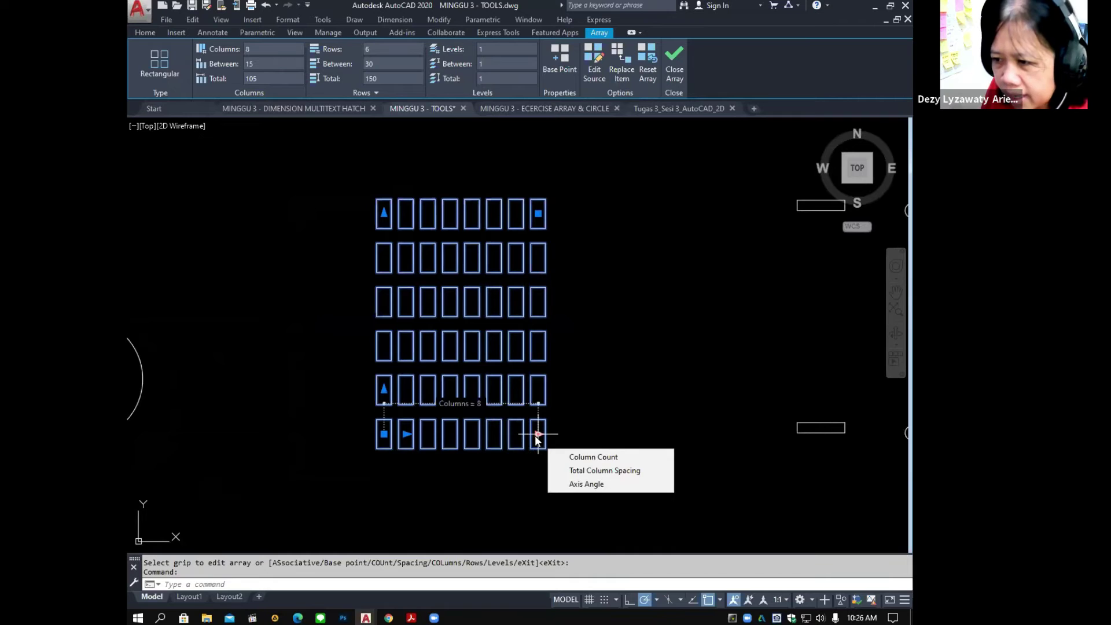
click(538, 435)
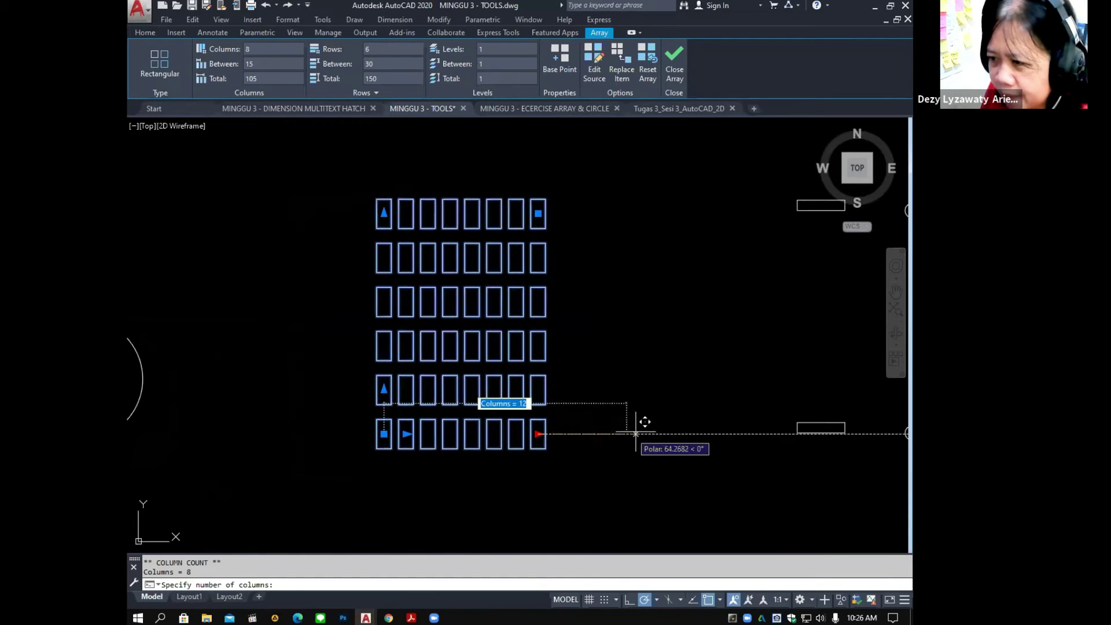
click(707, 432)
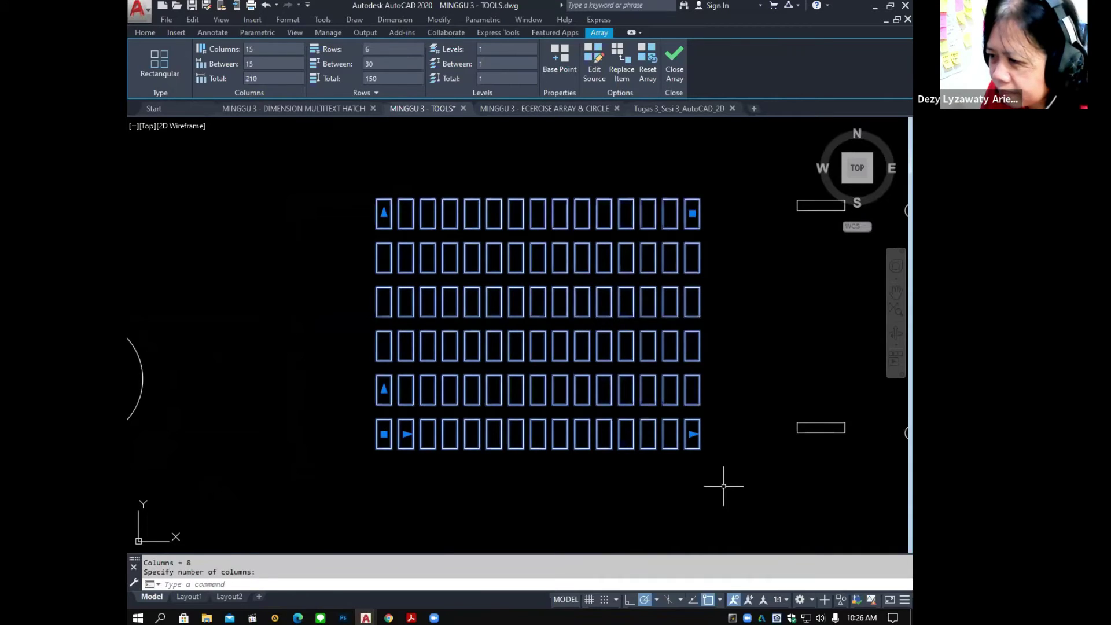
click(692, 433)
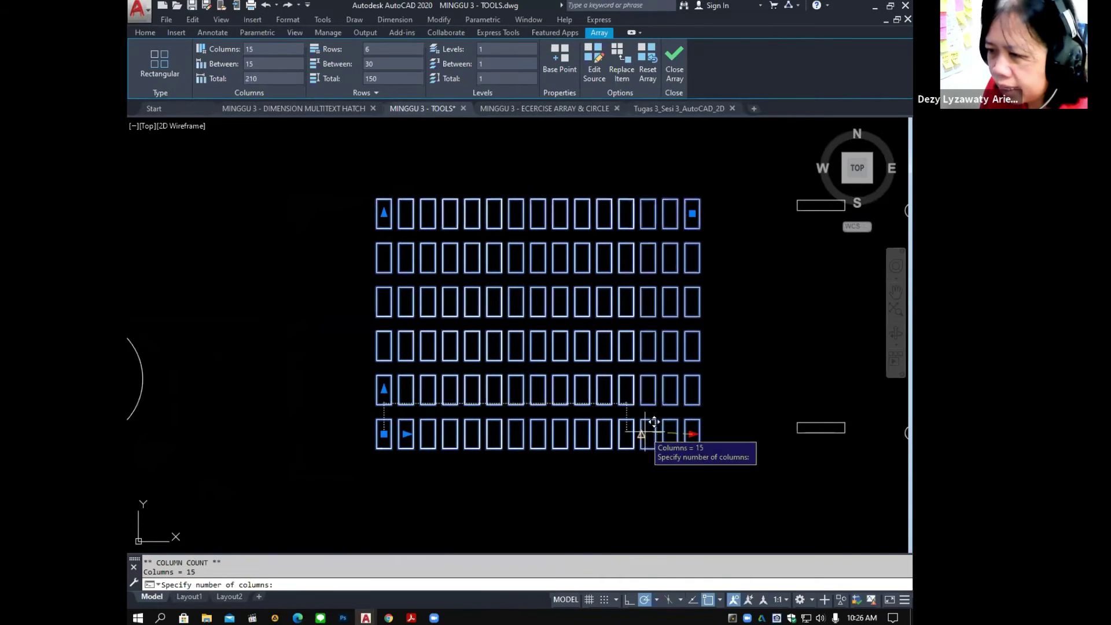
click(454, 433)
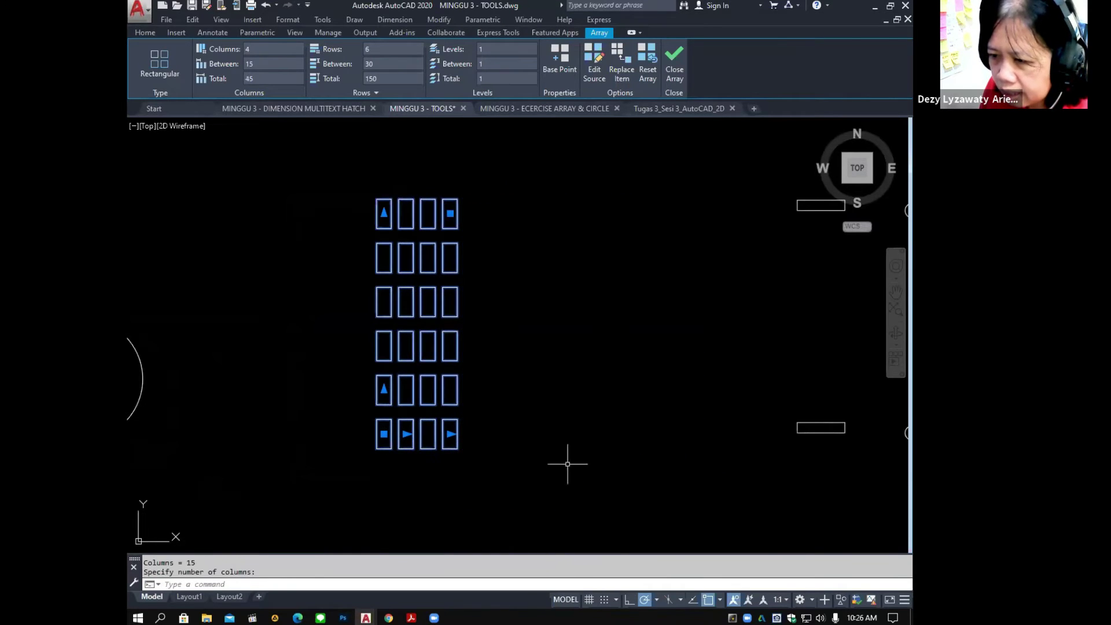
Extend the rectangle array to 7 rows and 11 columns using its row and column count grips.
click(383, 214)
click(378, 149)
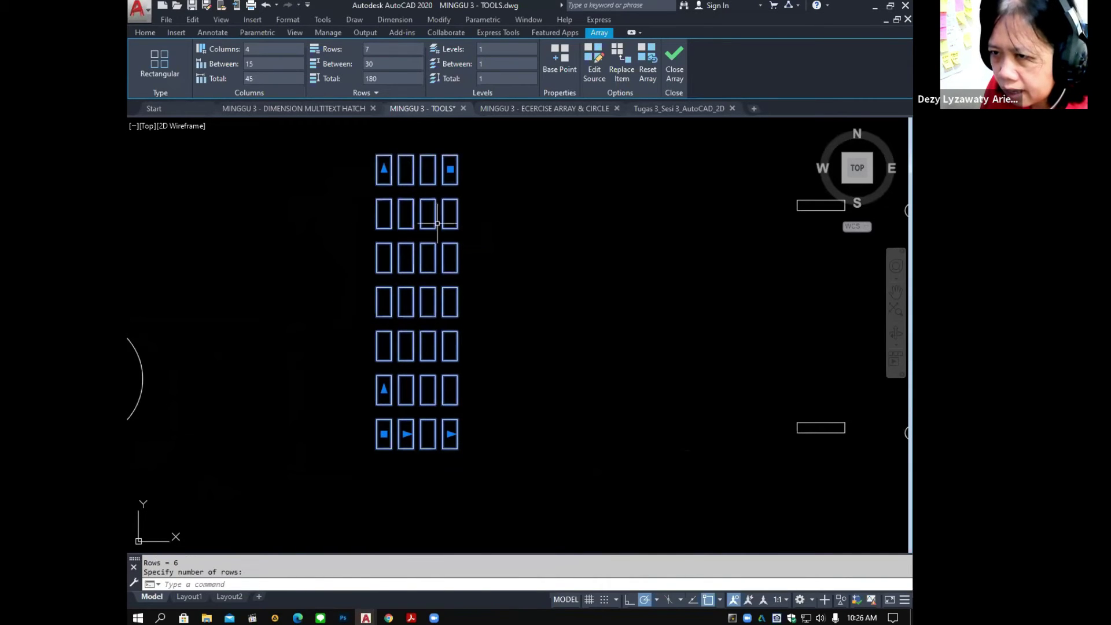
click(450, 434)
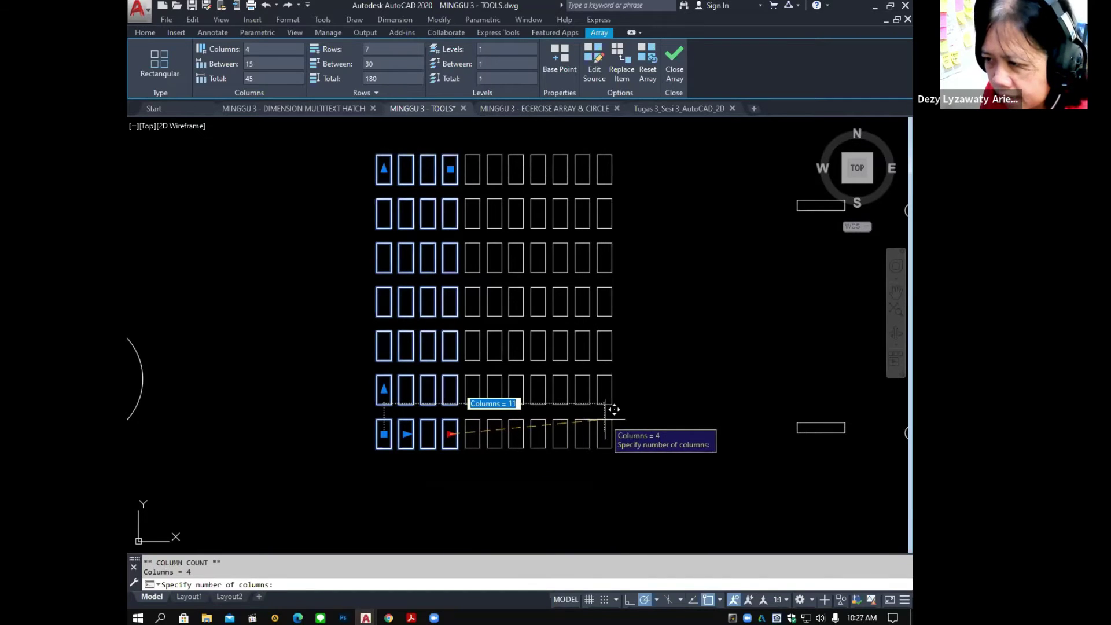
click(611, 414)
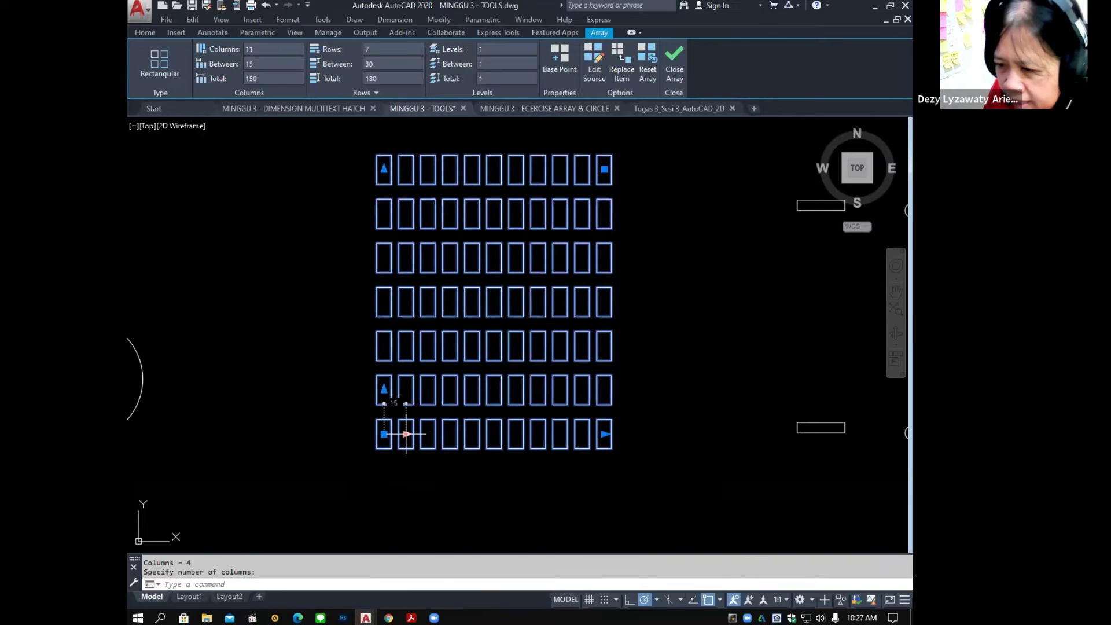
Set the spacing between the array's columns to 30 using its column spacing grip.
click(406, 434)
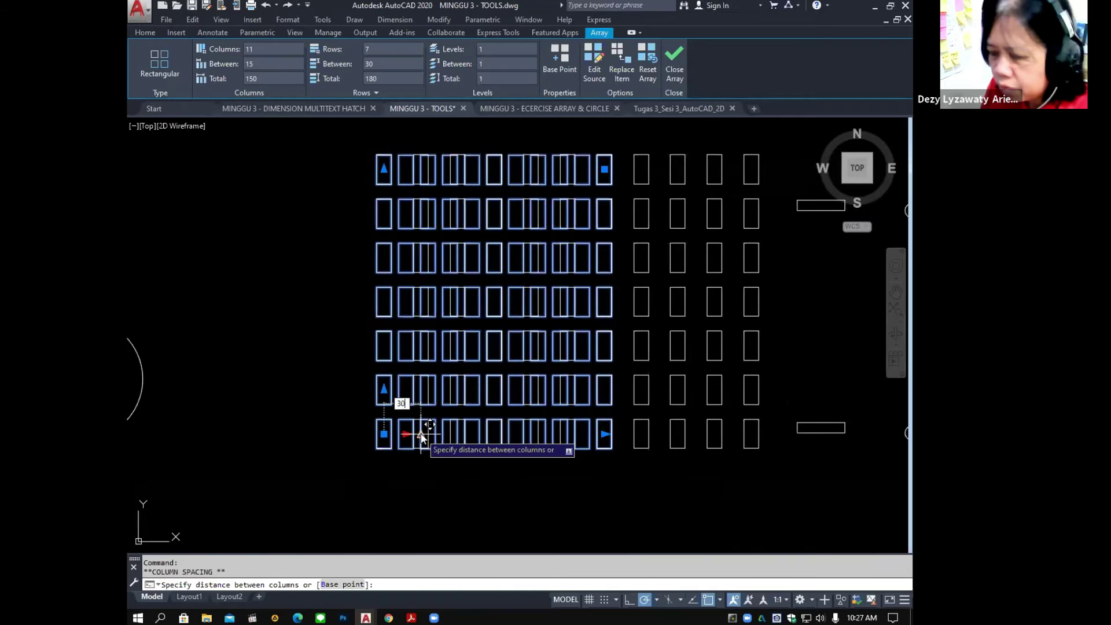
key(Return)
scroll(397, 435, down, 2)
middle_drag(397, 441, 354, 454)
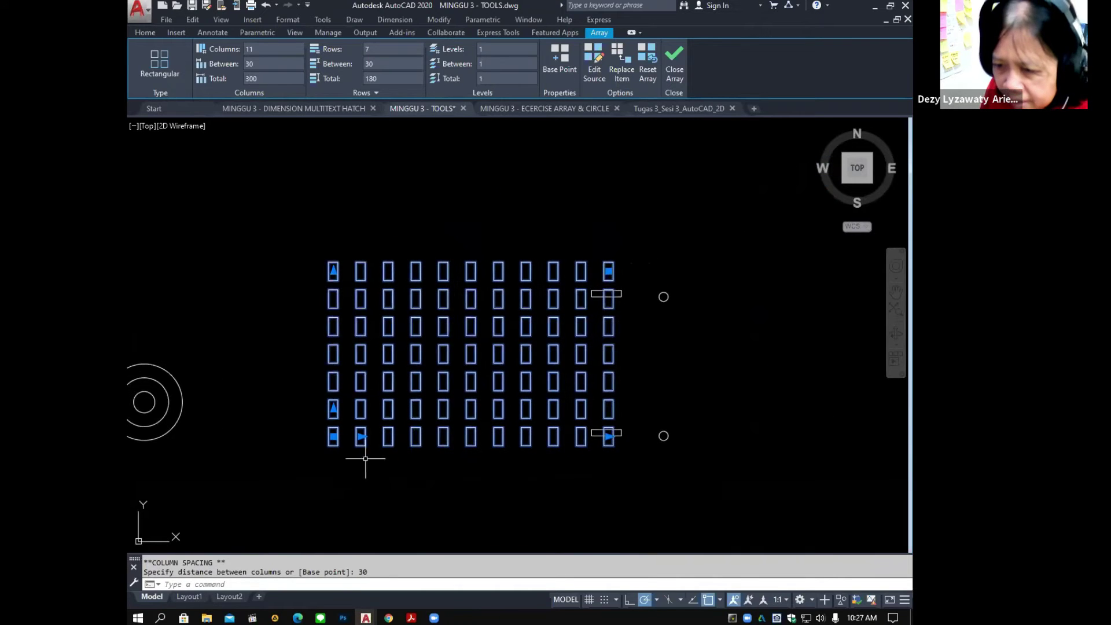
Set the spacing between the array's rows to 25 using its row spacing grip and deselect the array.
scroll(319, 427, up, 2)
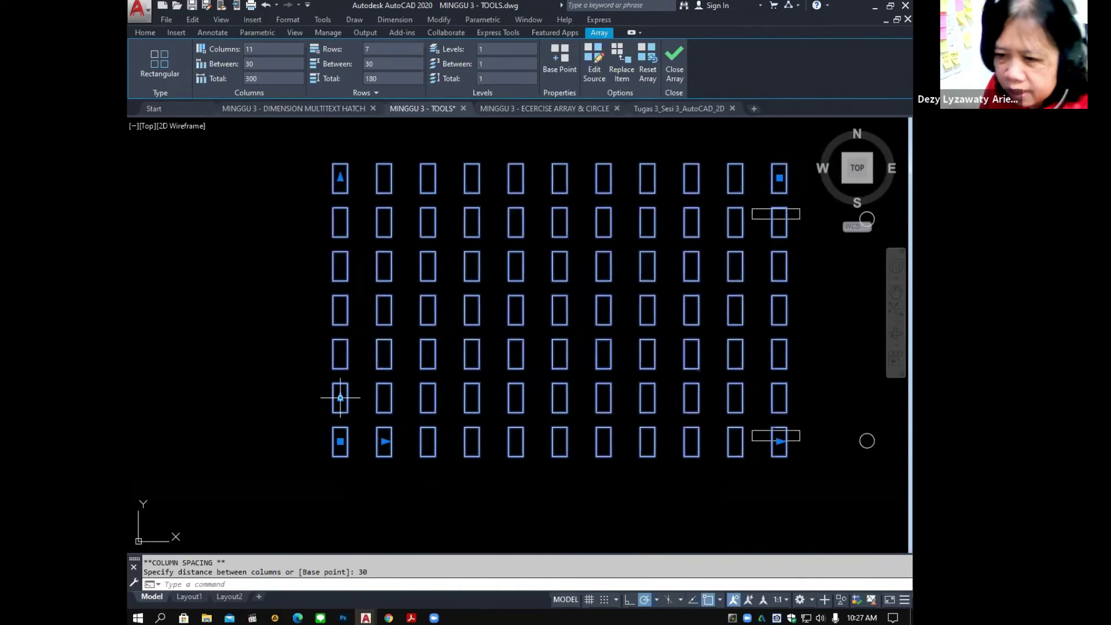
click(340, 397)
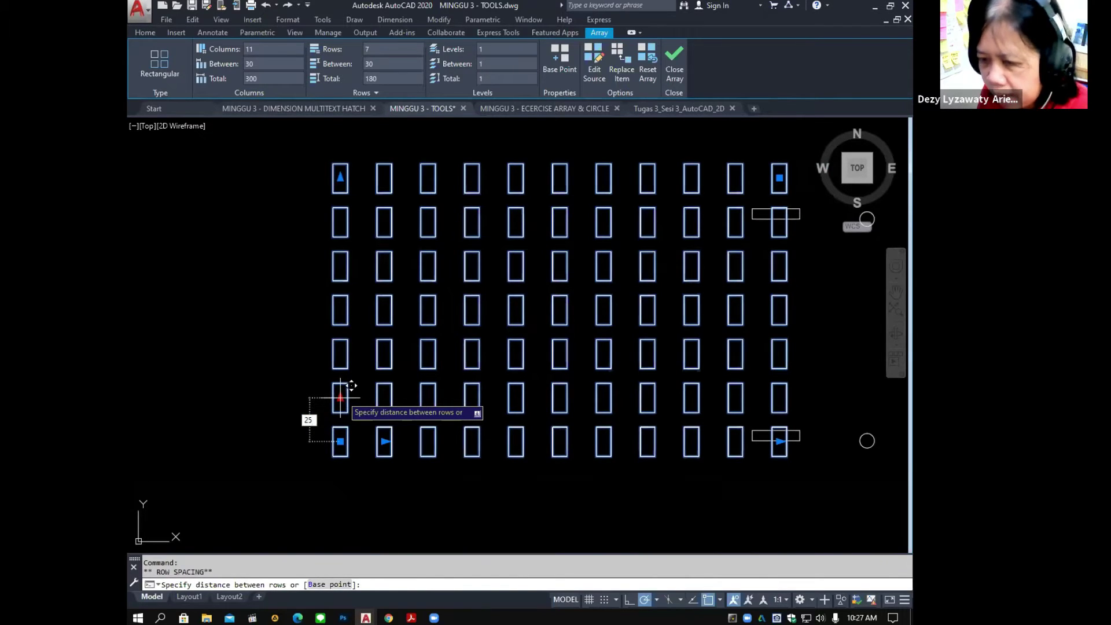
text(25)
key(Return)
scroll(278, 420, down, 2)
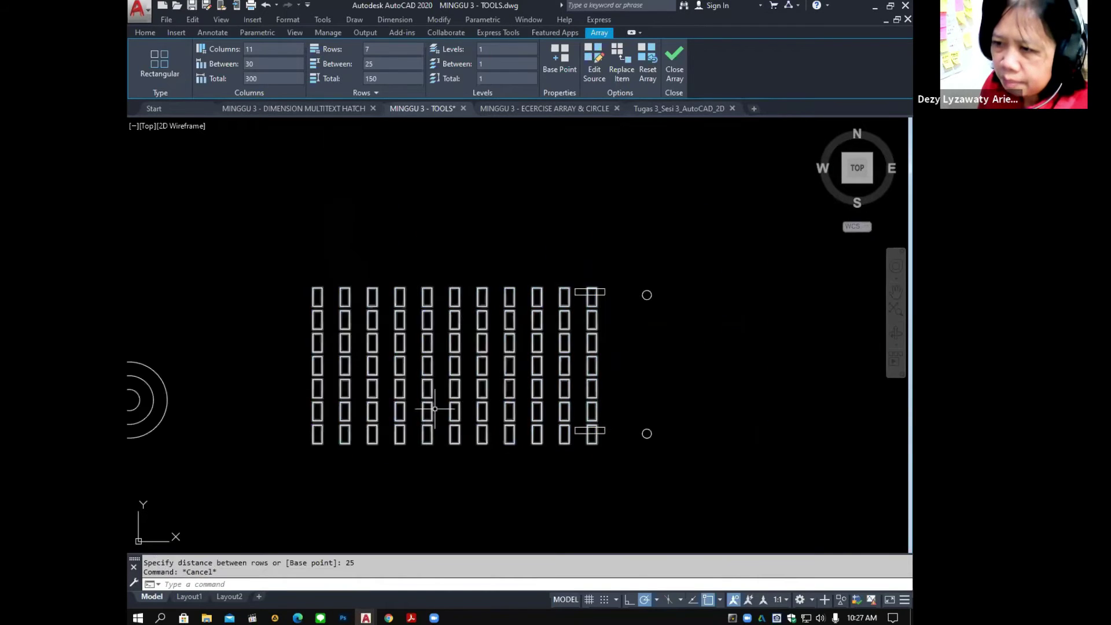
key(Escape)
key(Escape)
Set the spacing between the array's columns to 15 using its column spacing grip and deselect the array.
click(394, 441)
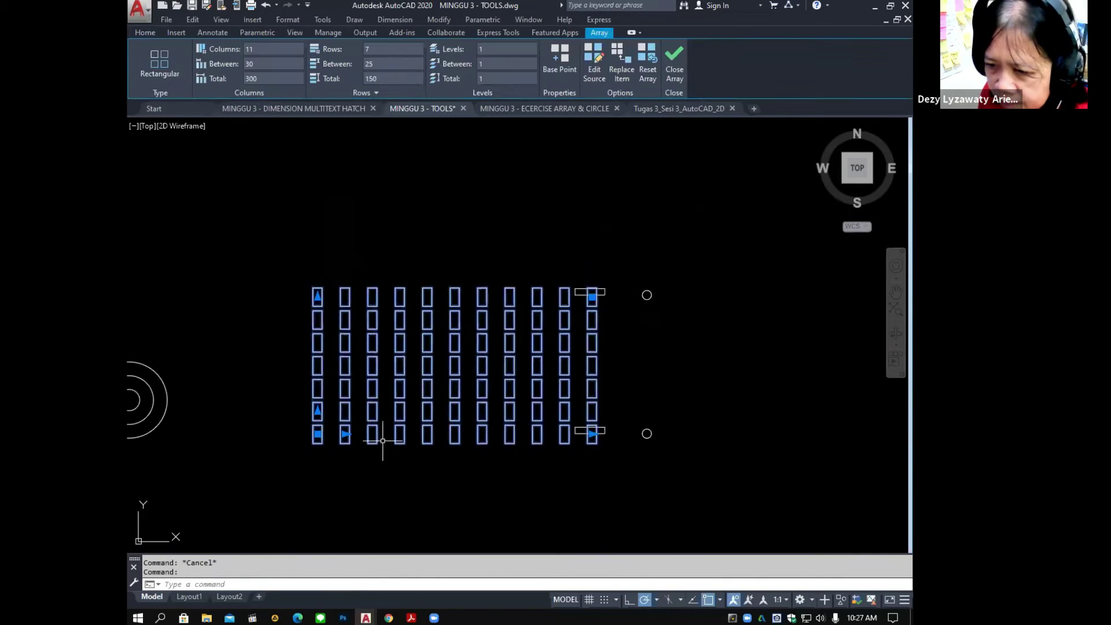
click(345, 433)
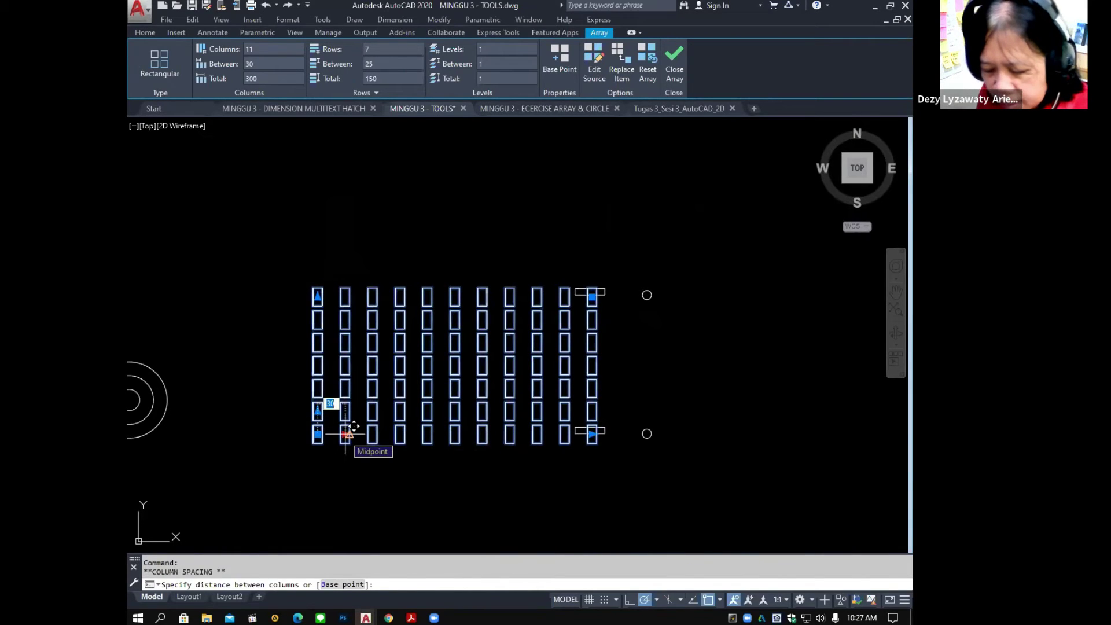
text(15)
key(Return)
middle_drag(383, 436, 396, 436)
scroll(350, 358, up, 2)
key(Escape)
key(Escape)
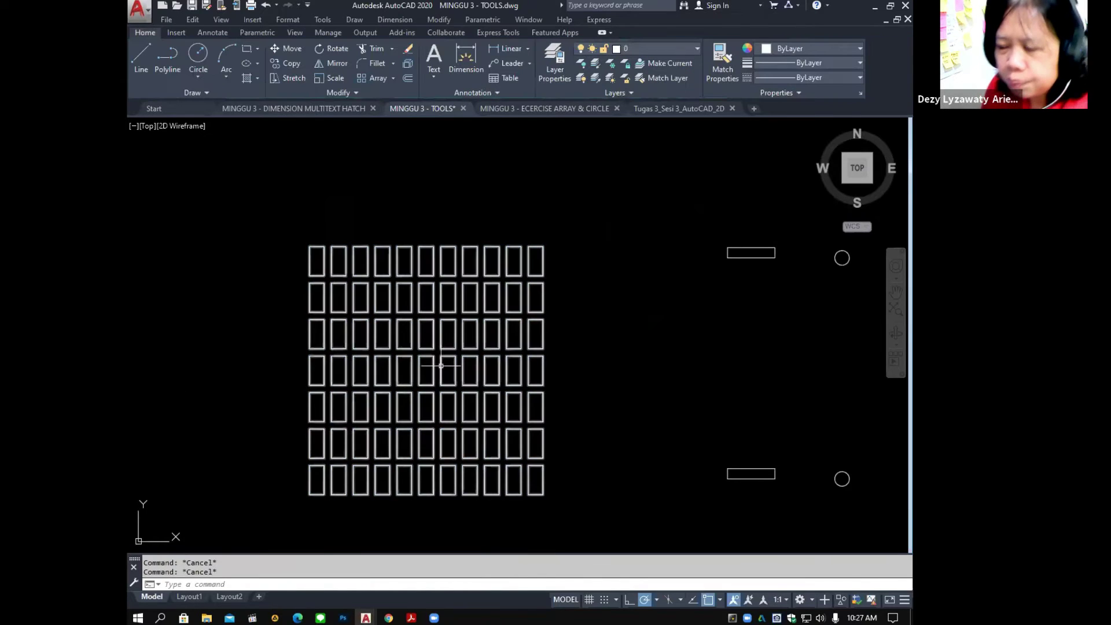
Explode the 7-row, 11-column rectangle array into separate rectangles.
click(460, 320)
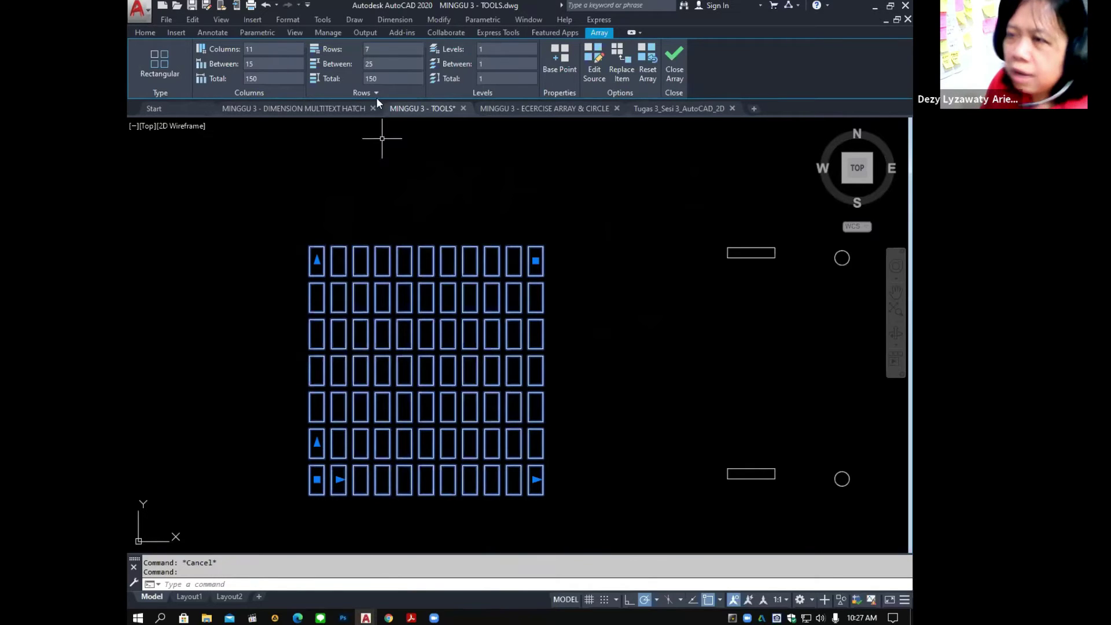
click(433, 19)
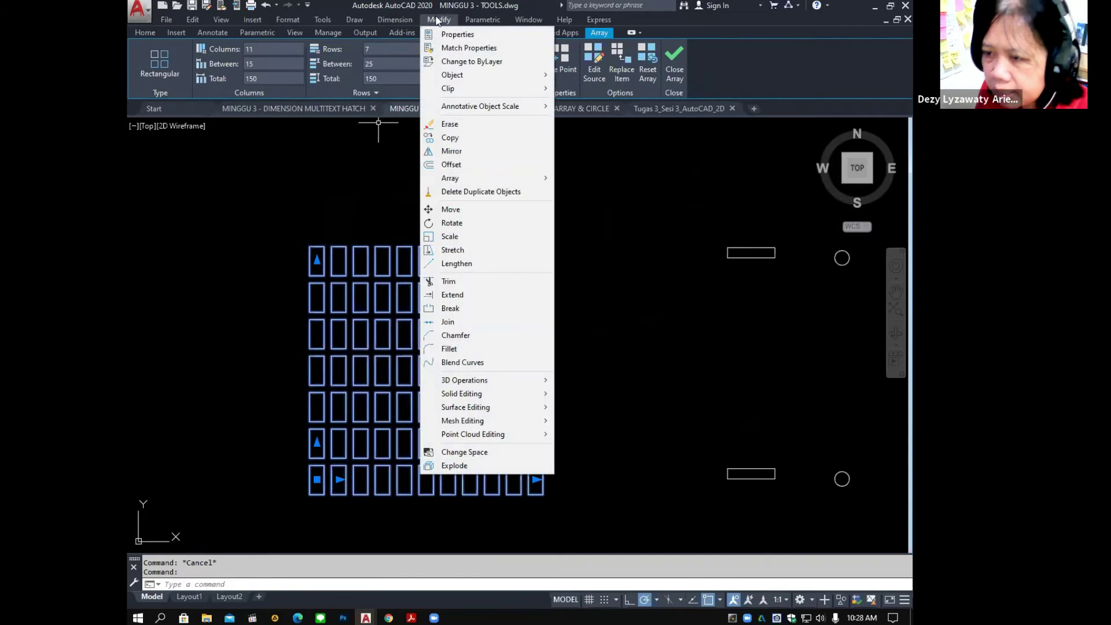
click(453, 466)
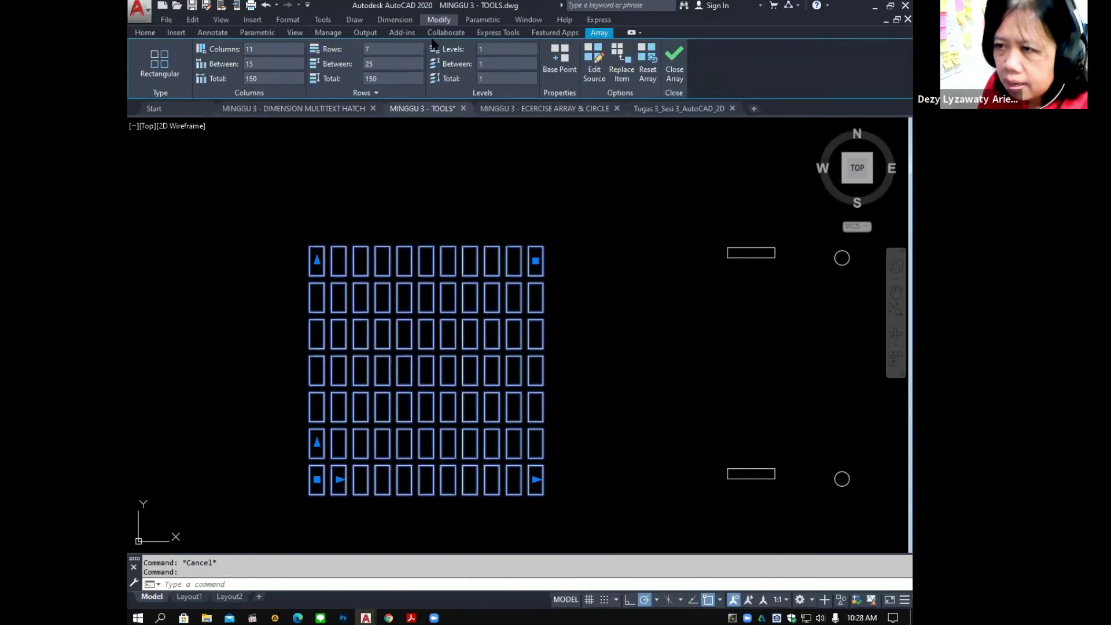
click(434, 19)
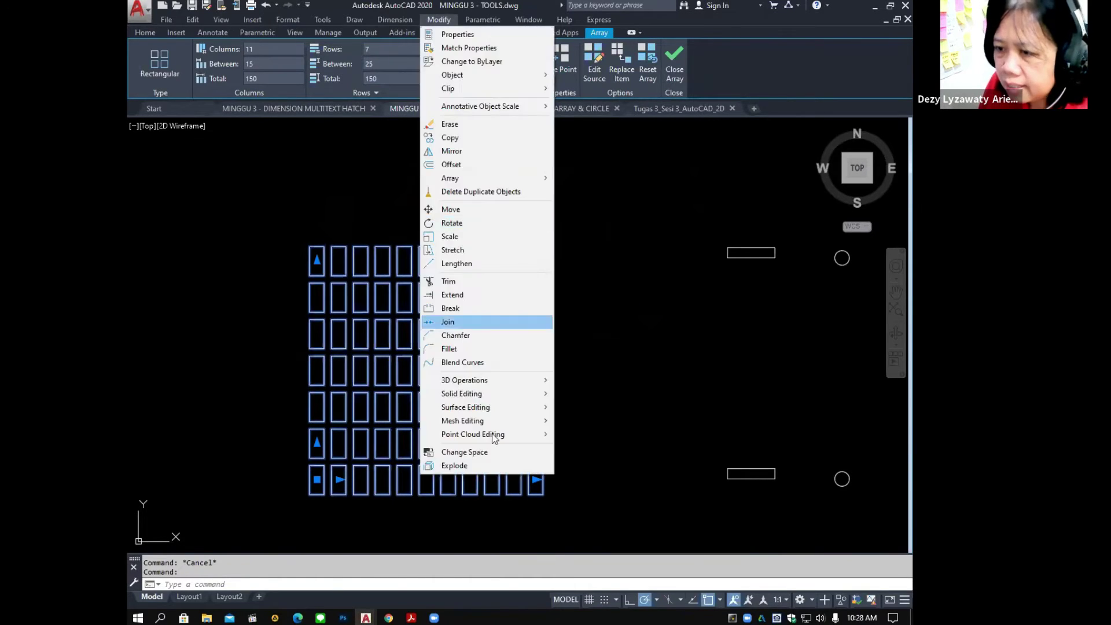
click(481, 470)
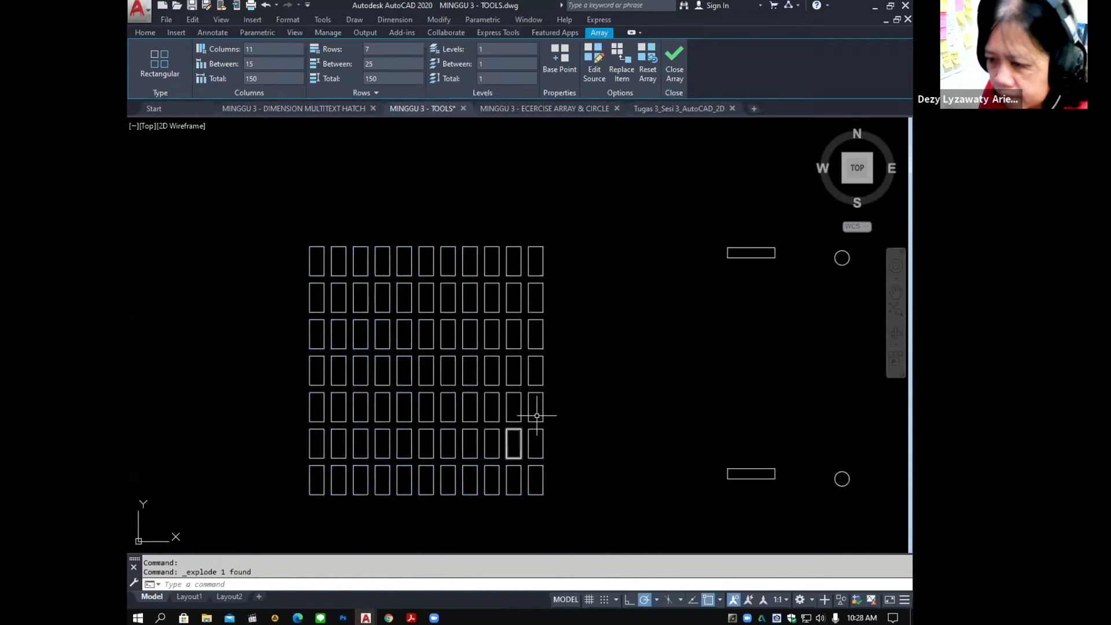
Select a few individual rectangles of the exploded array to check that they are separate objects, and clear the selection.
click(544, 308)
click(533, 473)
key(Escape)
click(506, 261)
key(Escape)
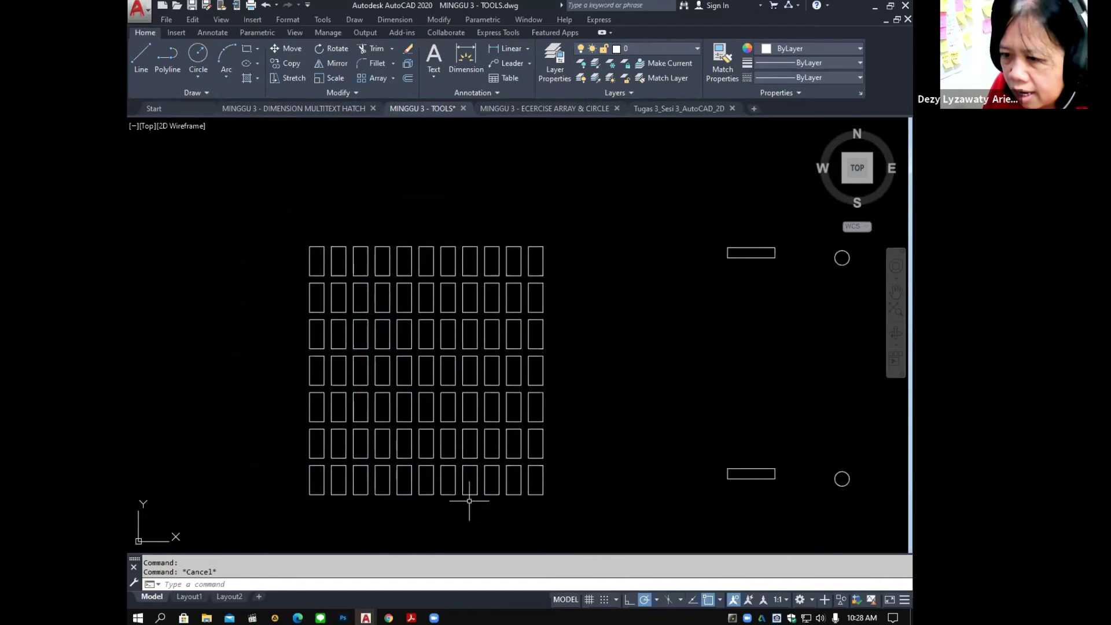
Erase all rectangles of the exploded array except the lower-left one.
click(630, 519)
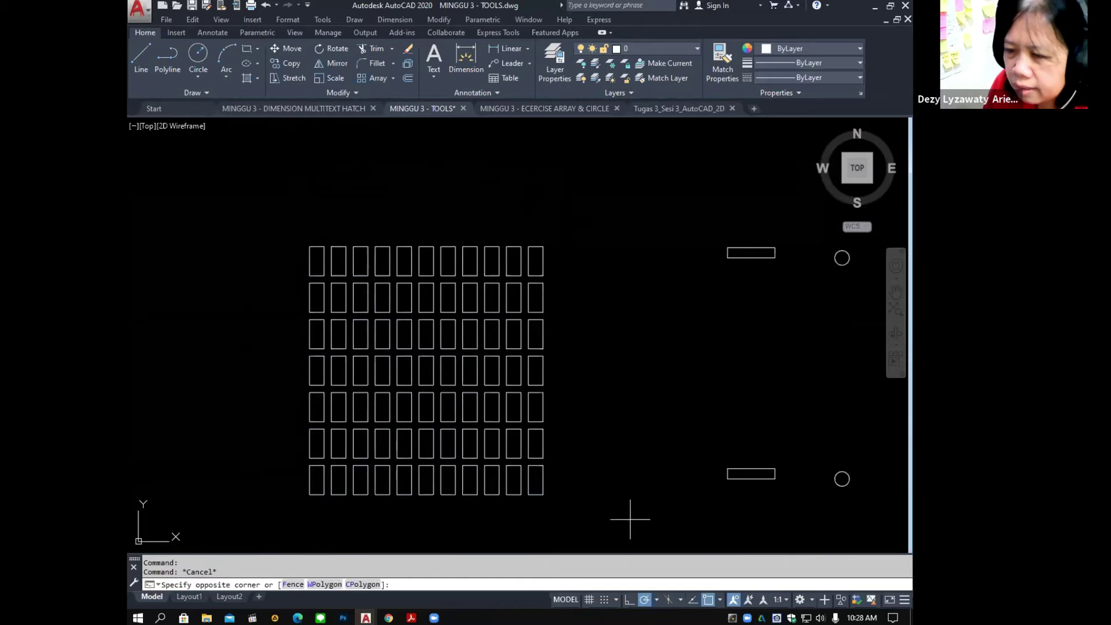
click(327, 215)
click(335, 181)
click(291, 460)
key(Delete)
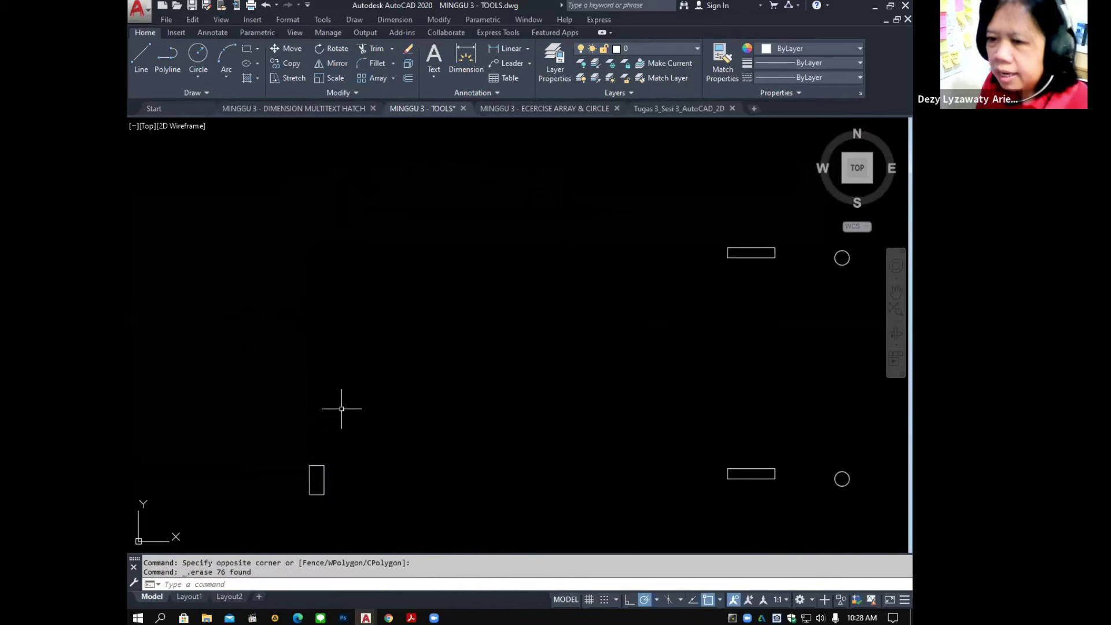
Create a rectangular array of 4 columns and 3 rows from the remaining upright rectangle, keeping the default spacings of 15 and 30.
click(445, 20)
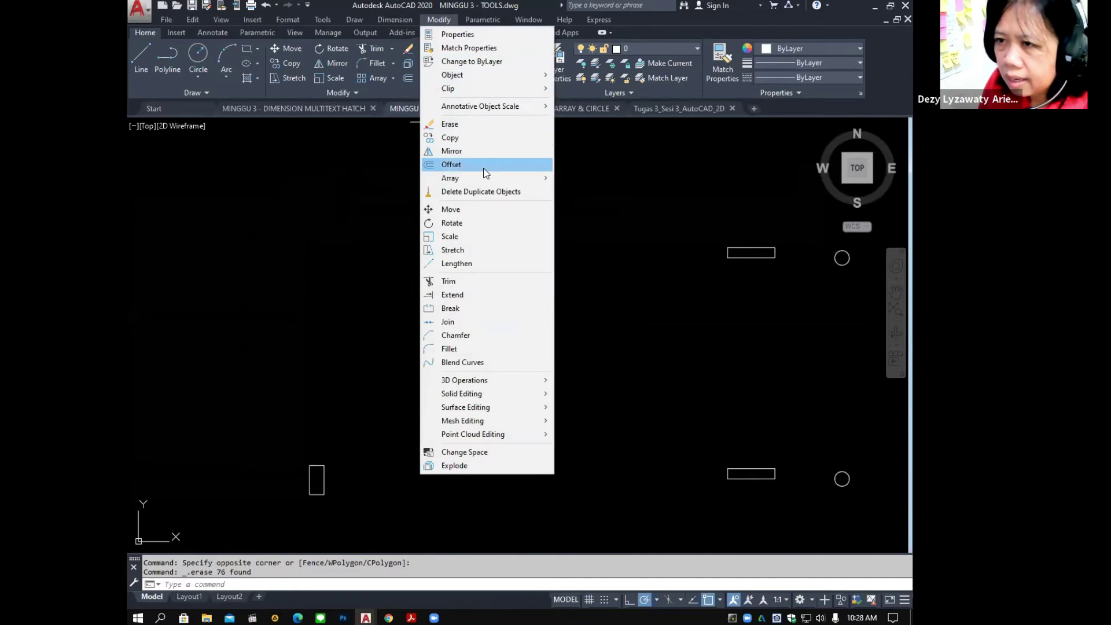
mouse_move(486, 178)
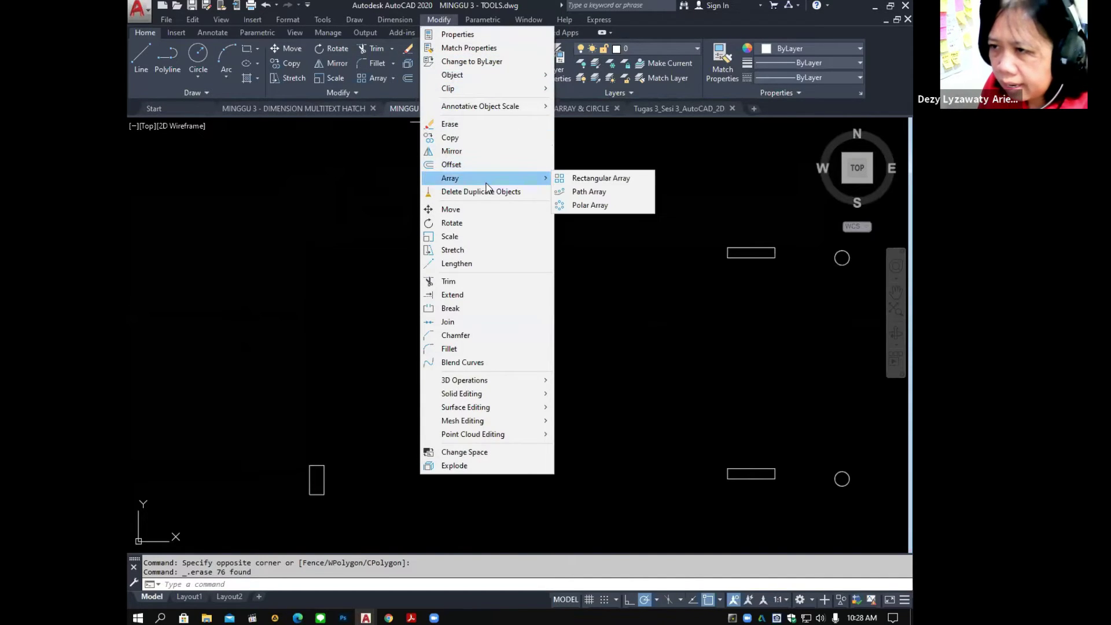
click(576, 179)
click(316, 464)
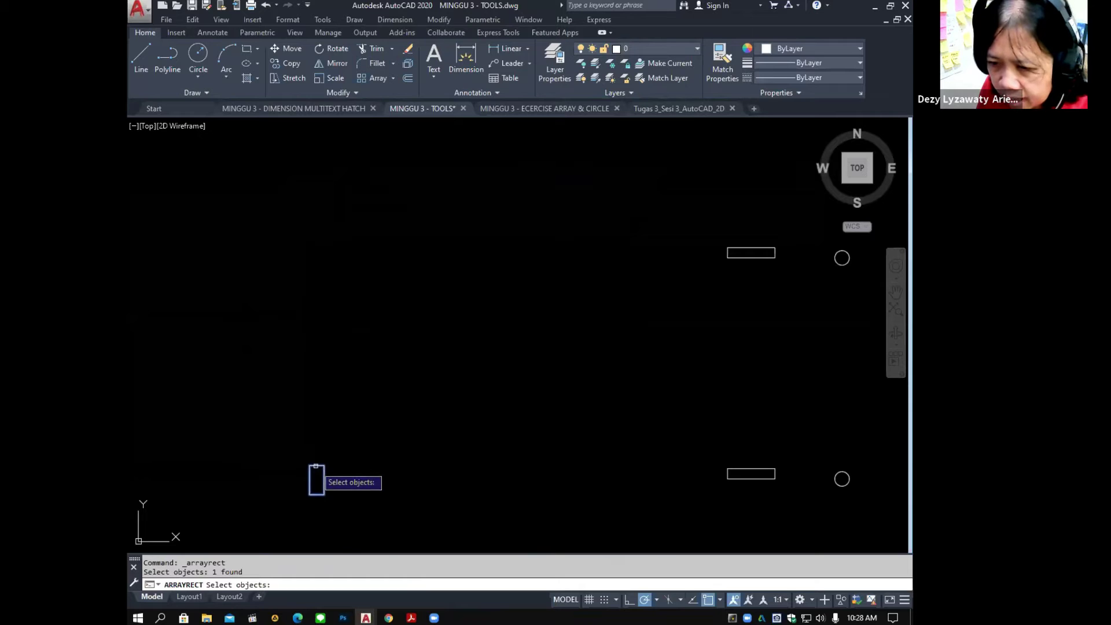
key(Return)
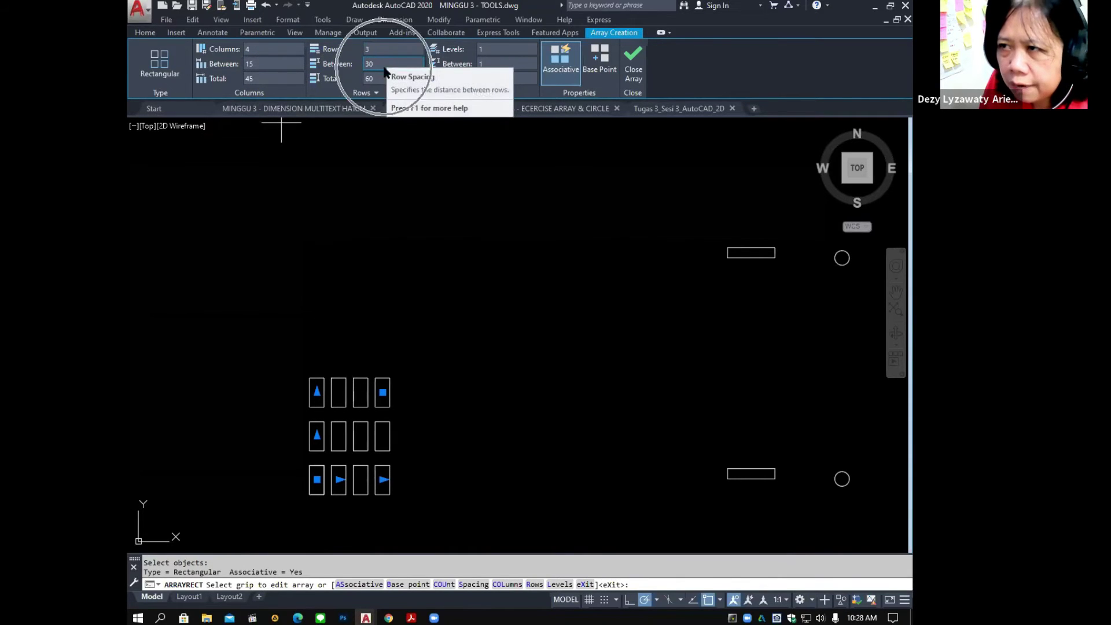
click(633, 74)
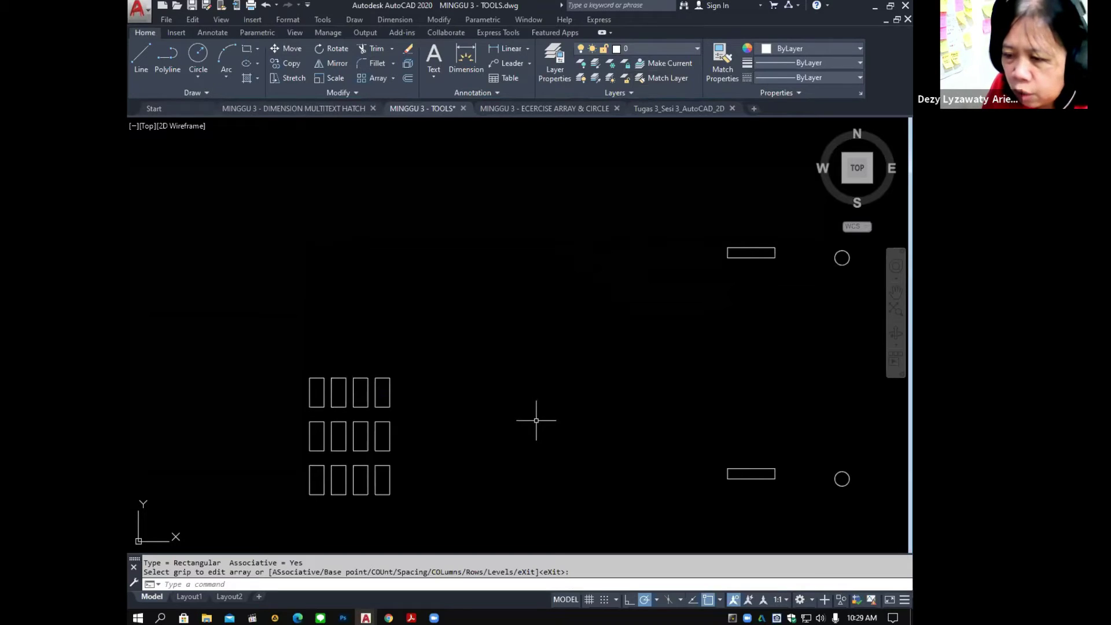
Extend the new rectangle array to 7 columns with the Column Count option of its end-column grip.
click(391, 443)
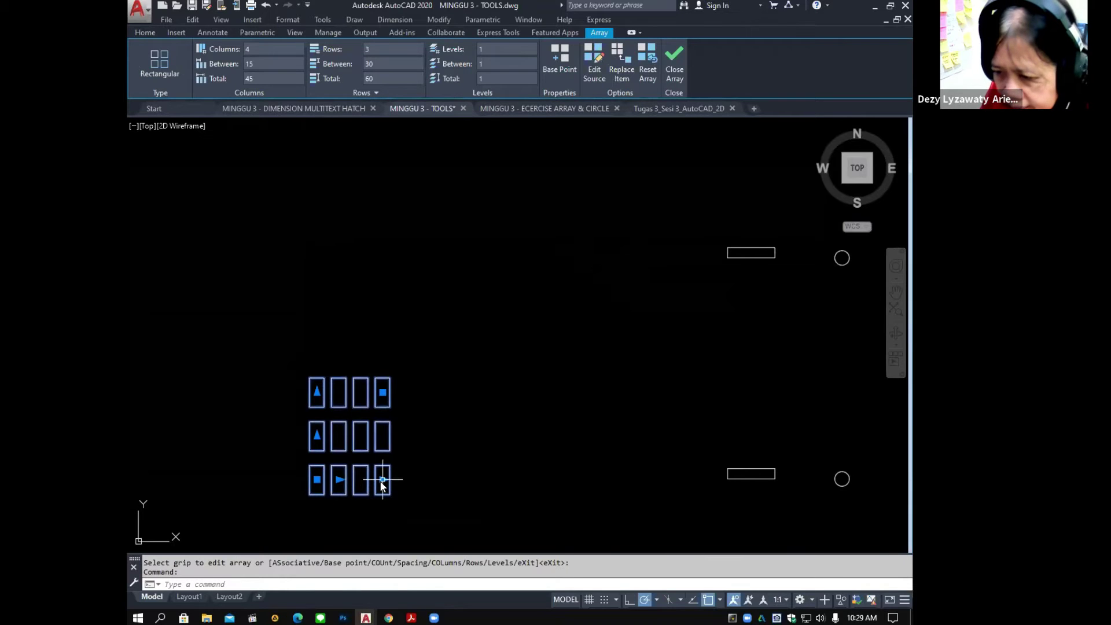
mouse_move(382, 485)
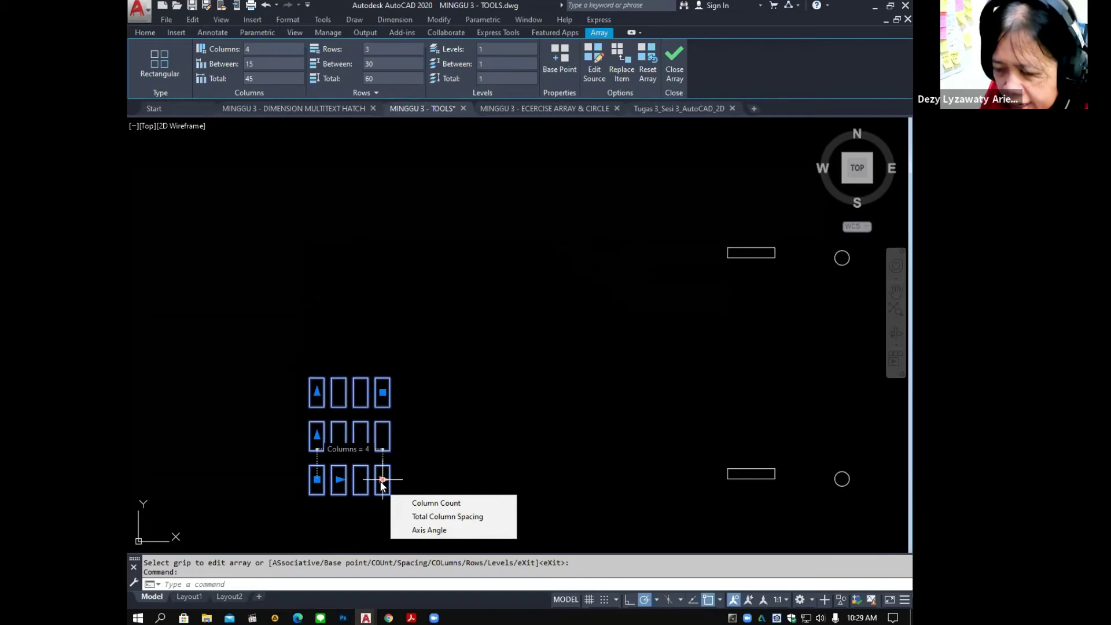
click(405, 502)
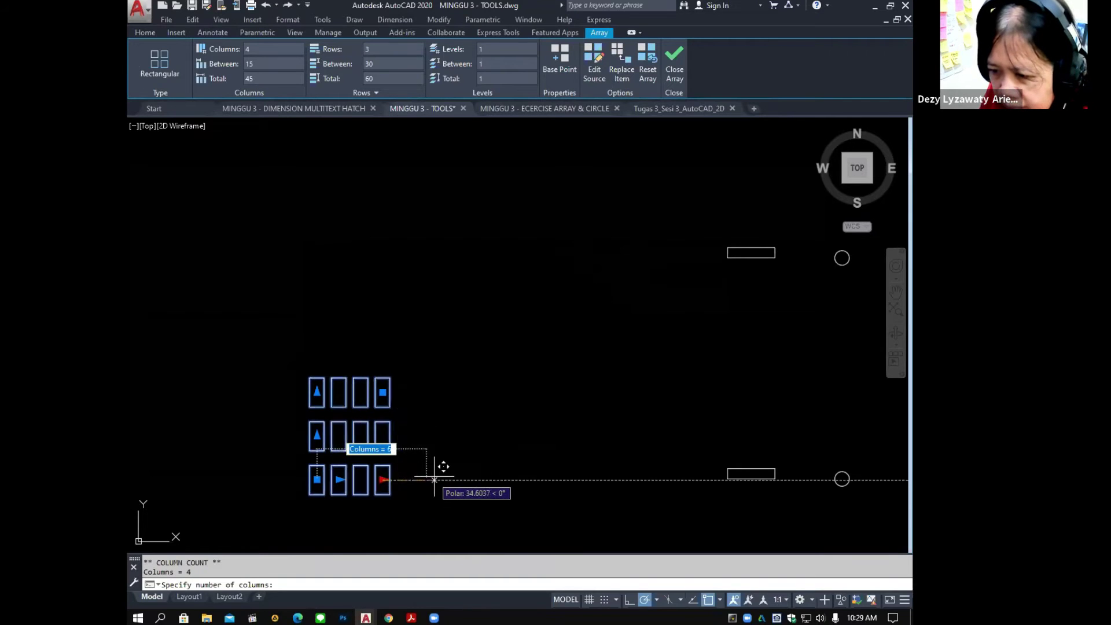
click(448, 479)
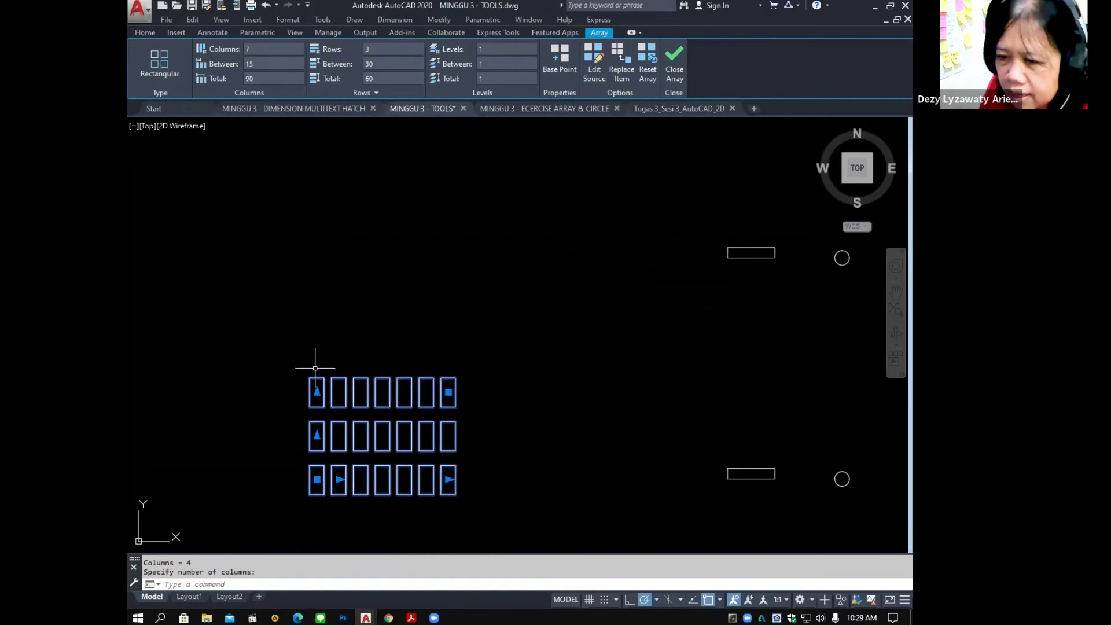
Extend the rectangle array to 4 rows with its end-row grip and set its column spacing to 30.
click(317, 391)
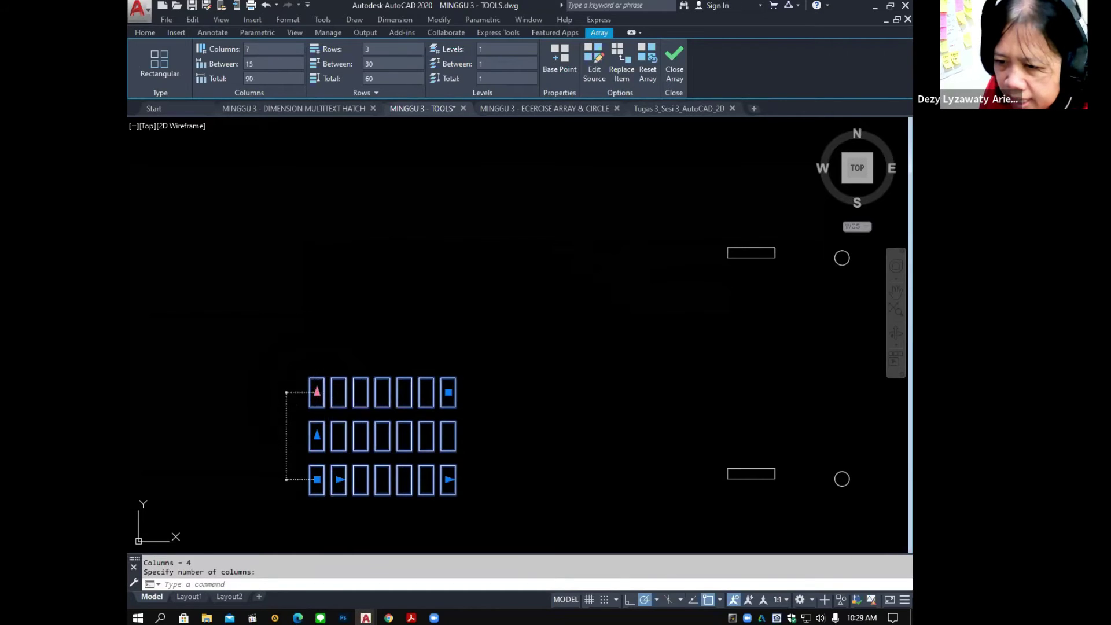
click(331, 318)
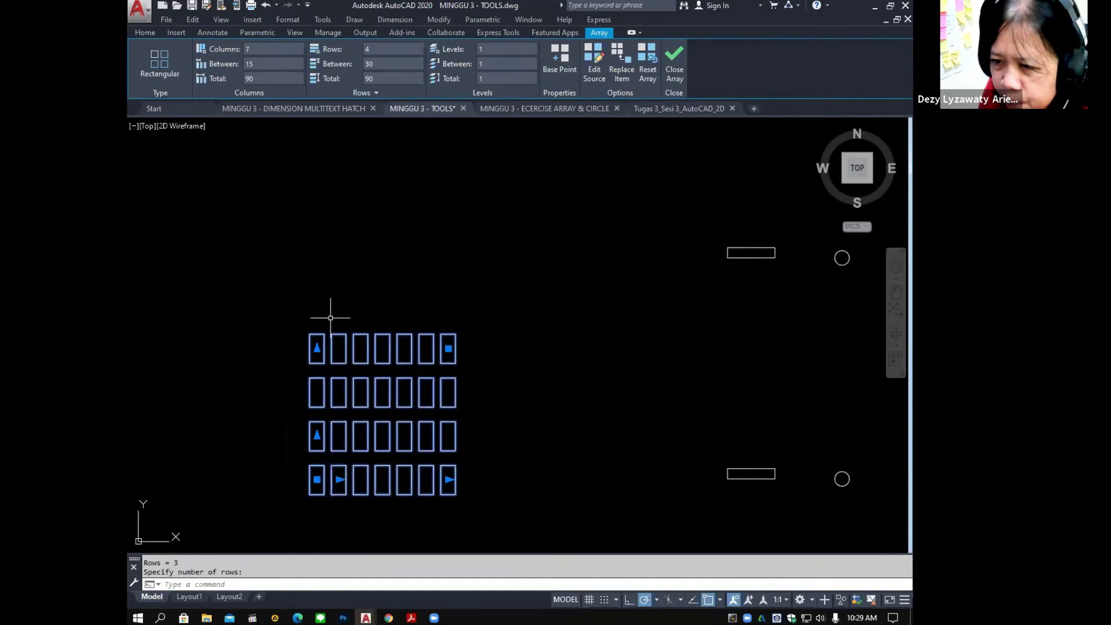
click(339, 479)
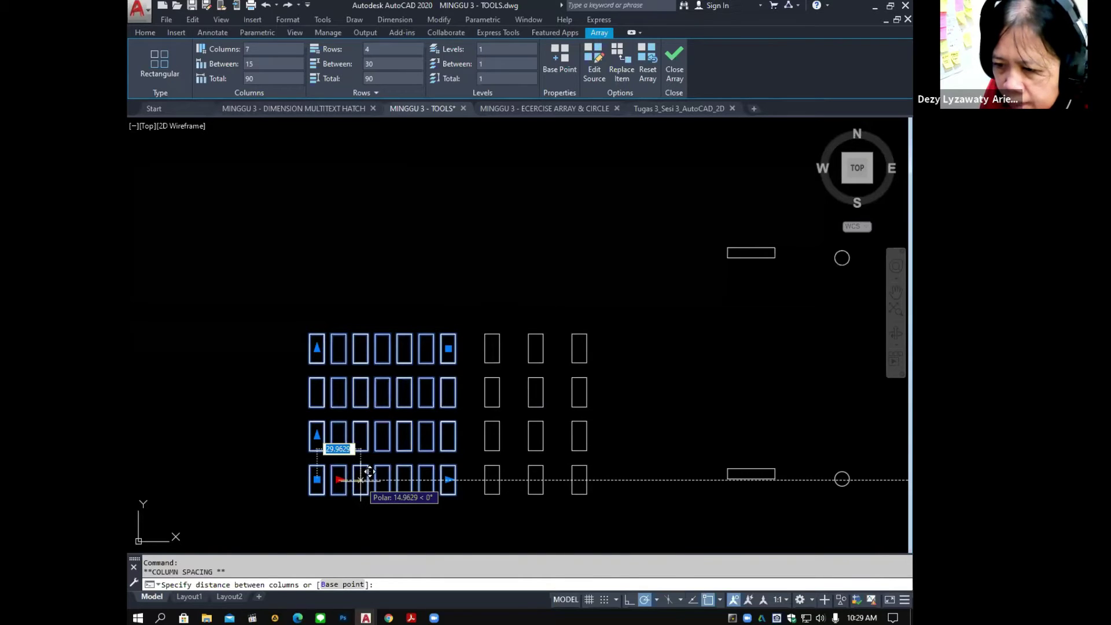
text(30)
key(Return)
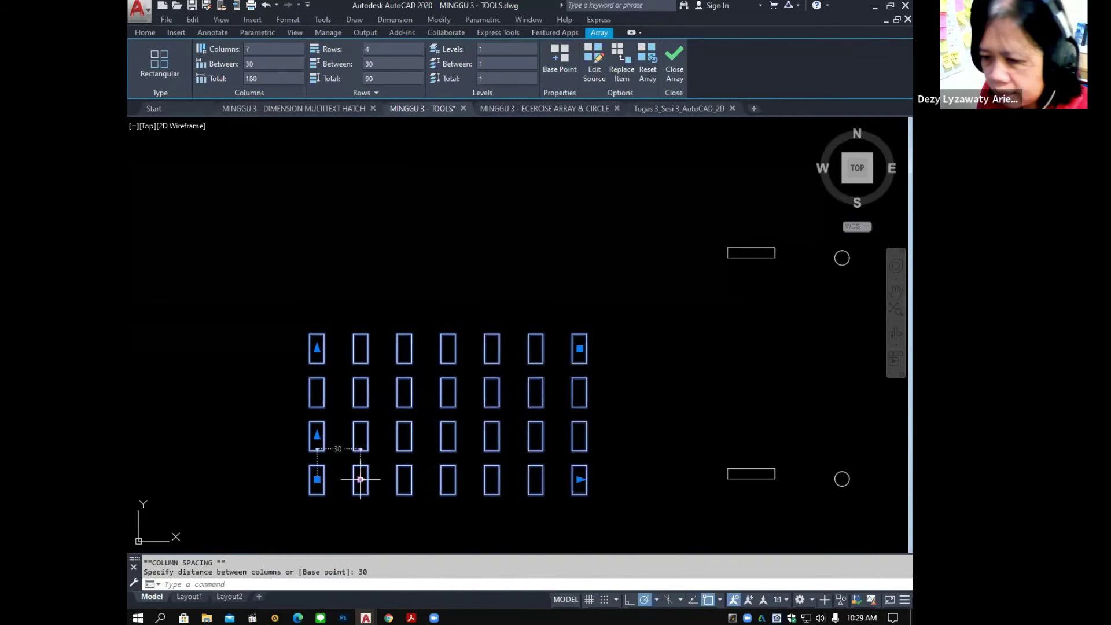
Set the rectangle array's row spacing to 30 with its row-spacing grip and clear the selection.
click(317, 436)
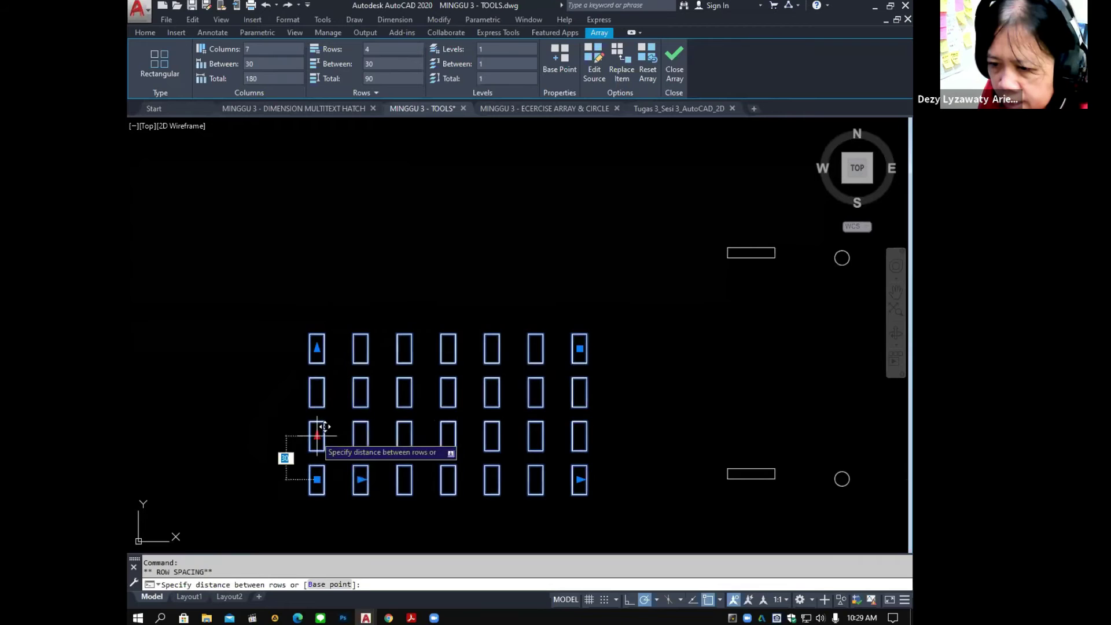
text(30)
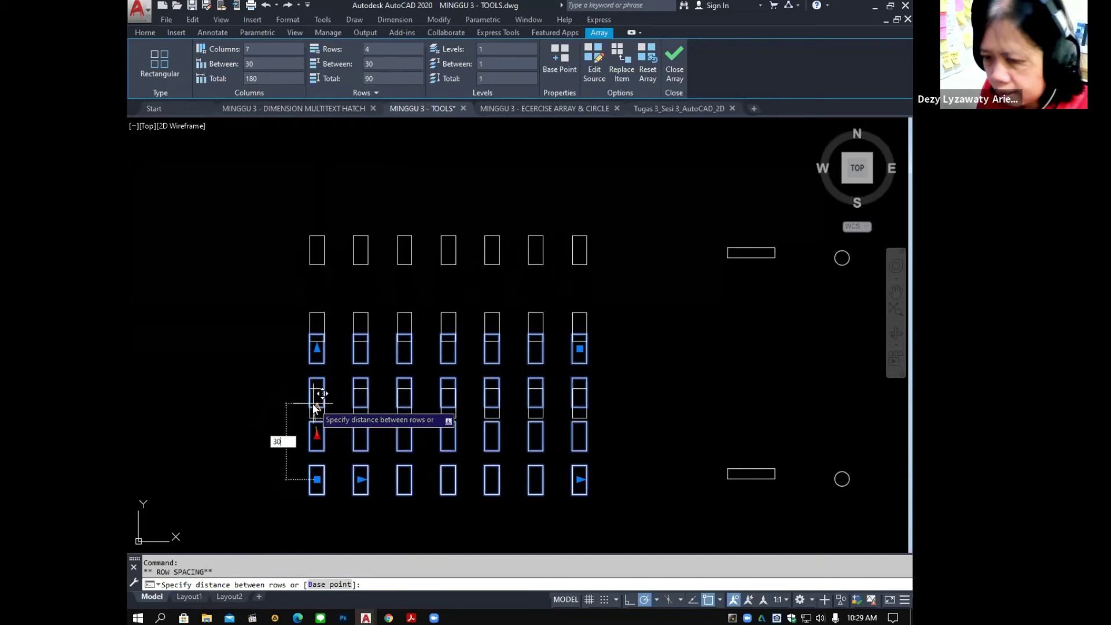
key(Return)
scroll(313, 404, down, 2)
key(Escape)
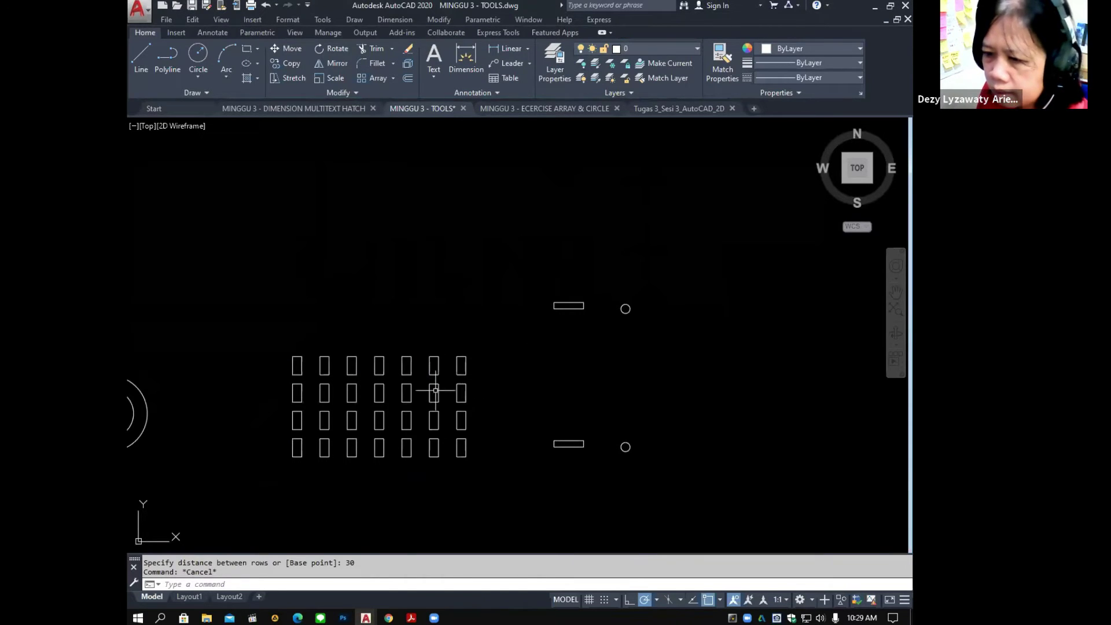
scroll(371, 402, up, 2)
middle_drag(371, 401, 359, 374)
mouse_move(513, 372)
middle_down()
mouse_move(409, 397)
mouse_move(518, 352)
middle_up()
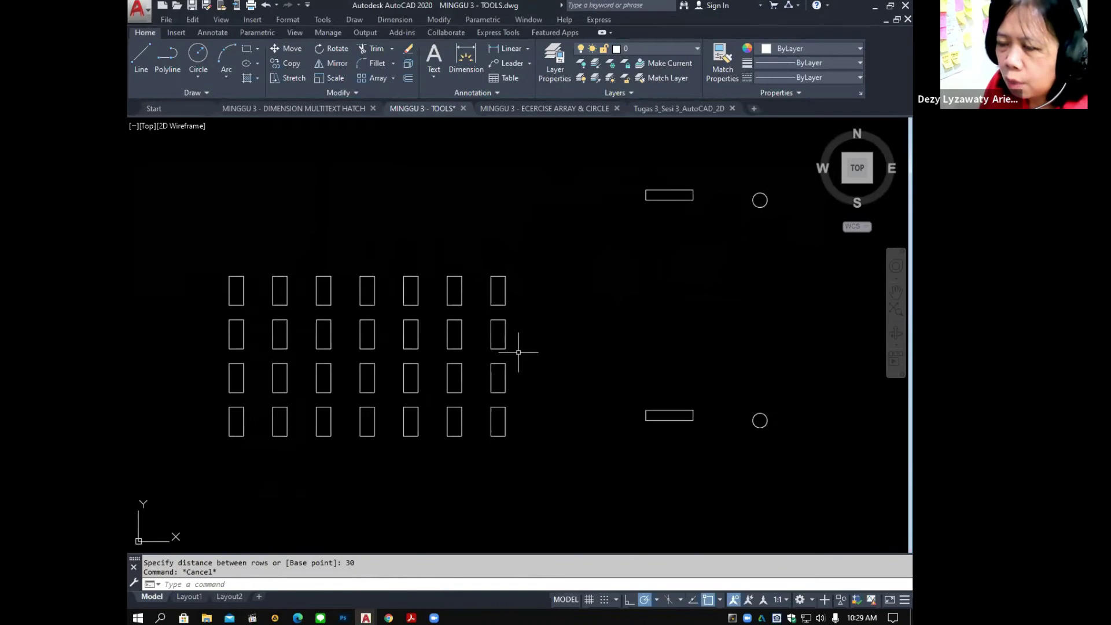
click(501, 346)
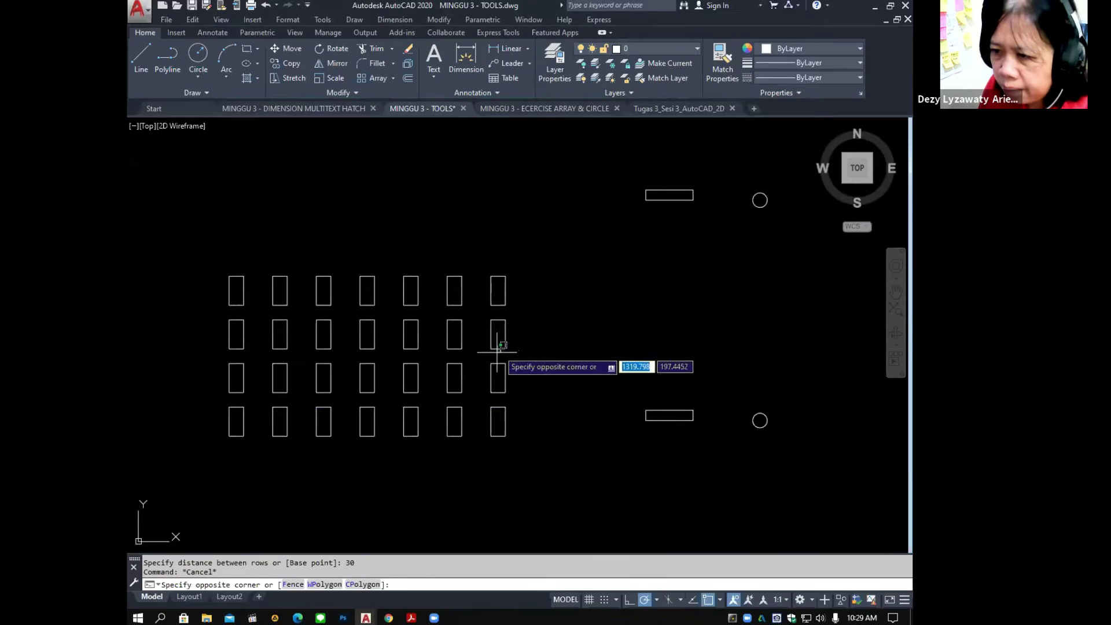
click(458, 340)
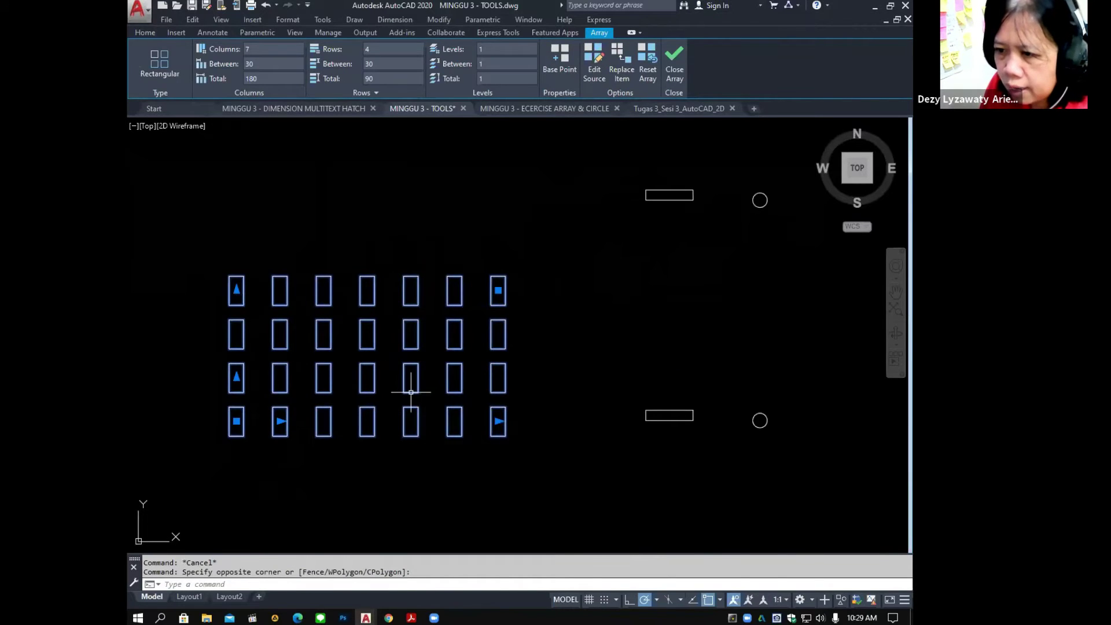
click(433, 18)
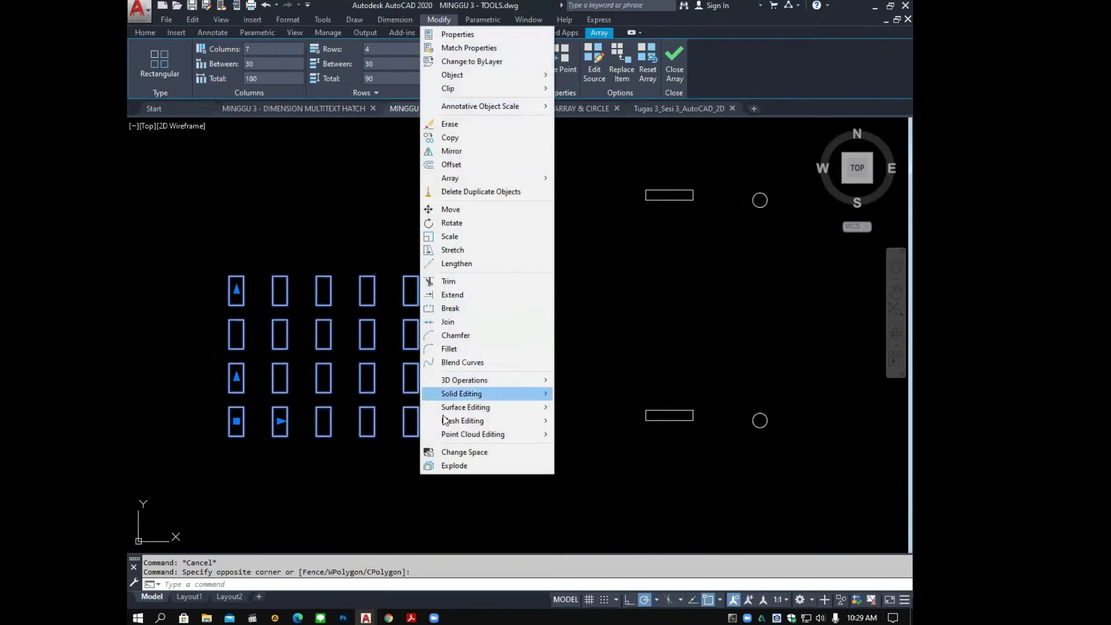
click(574, 87)
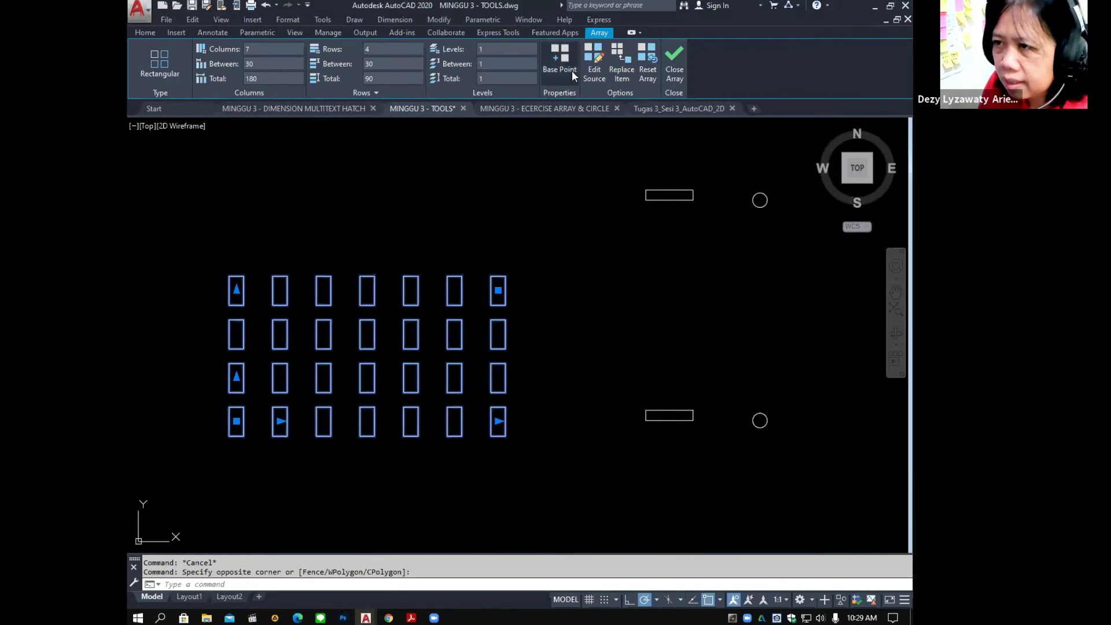
middle_drag(579, 303, 471, 290)
scroll(471, 290, down, 2)
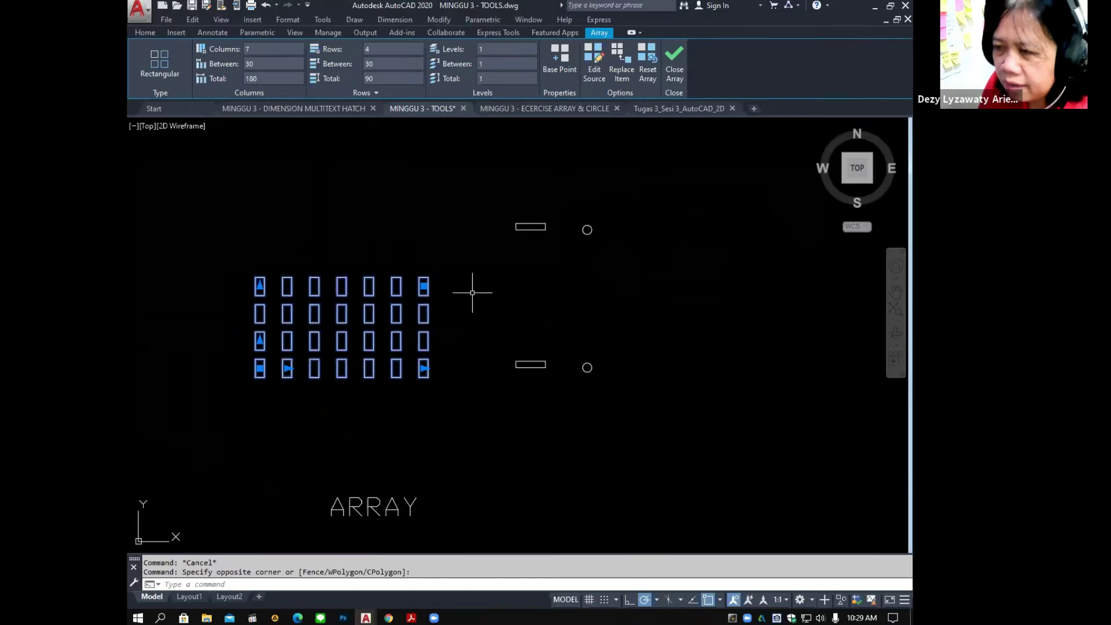
key(Escape)
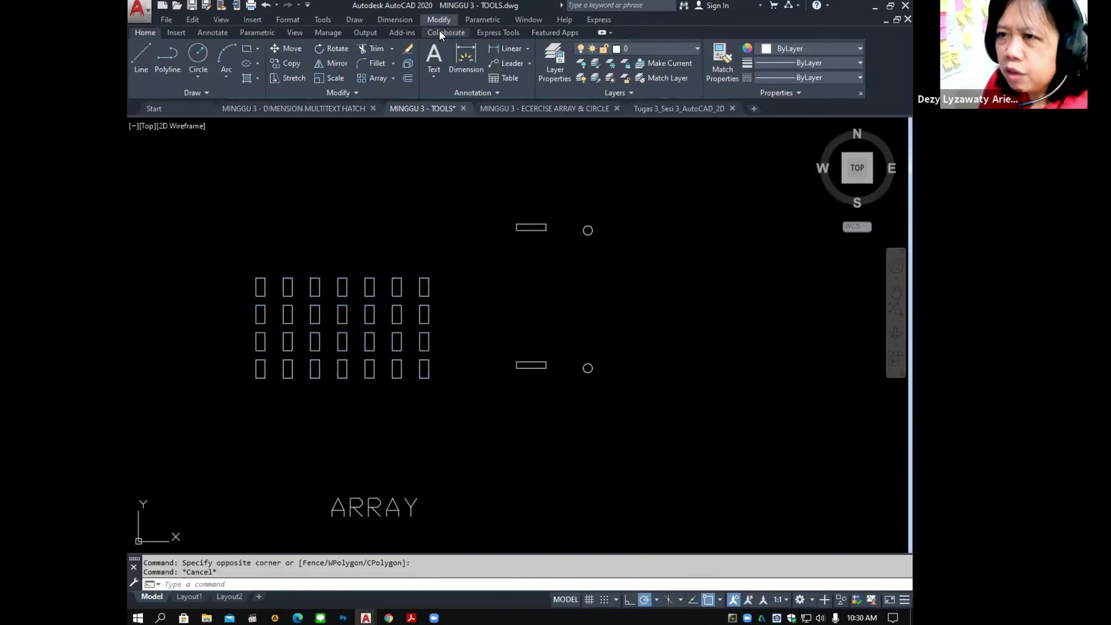
click(438, 19)
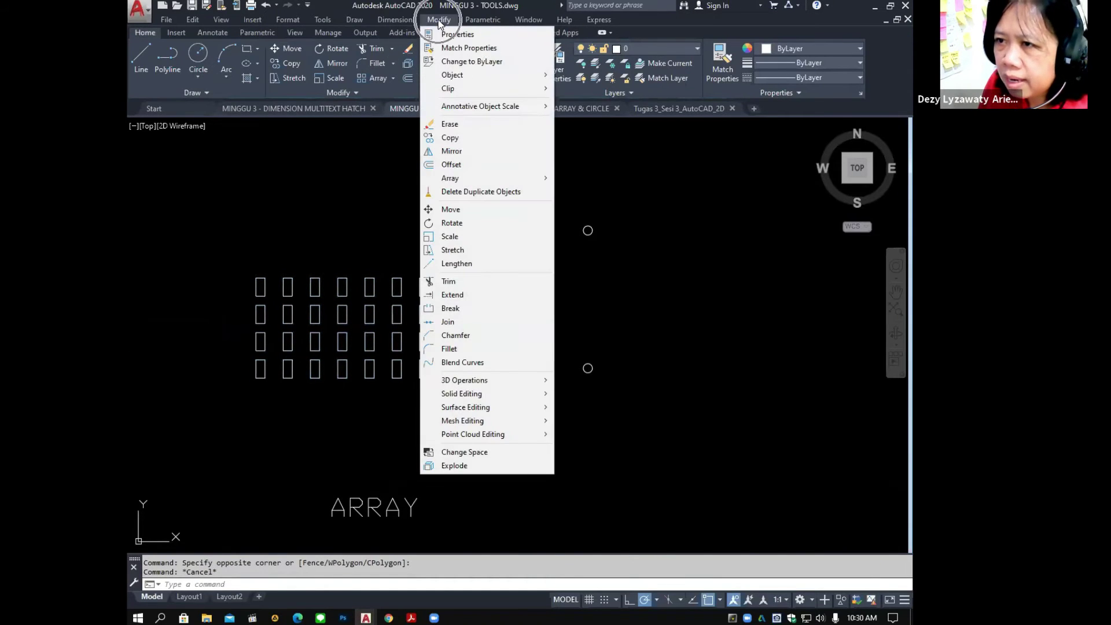
mouse_move(500, 180)
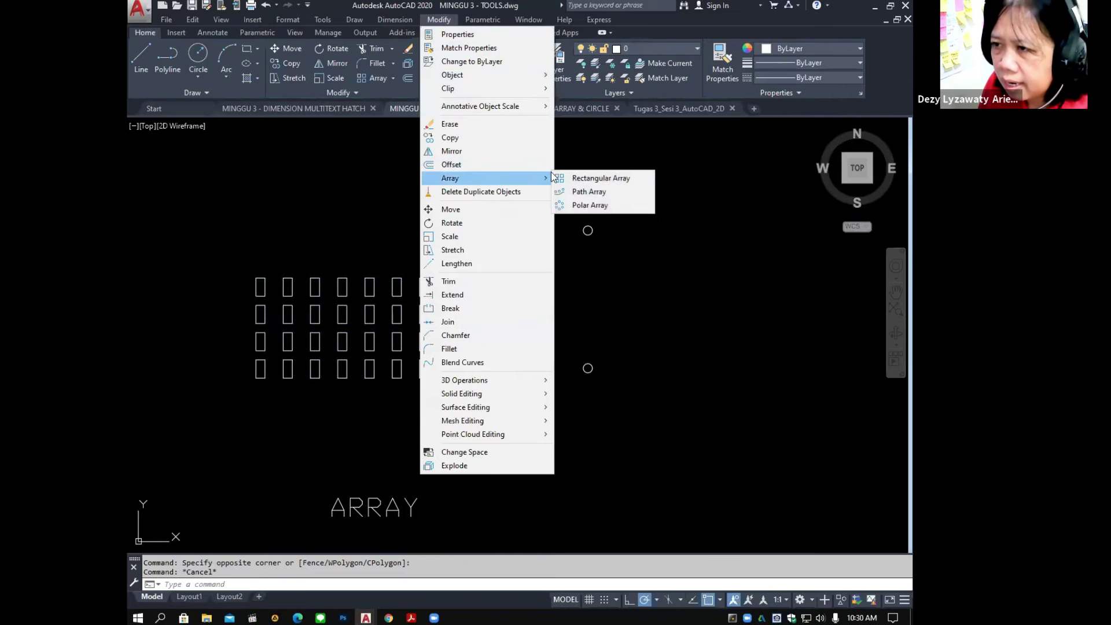
click(610, 207)
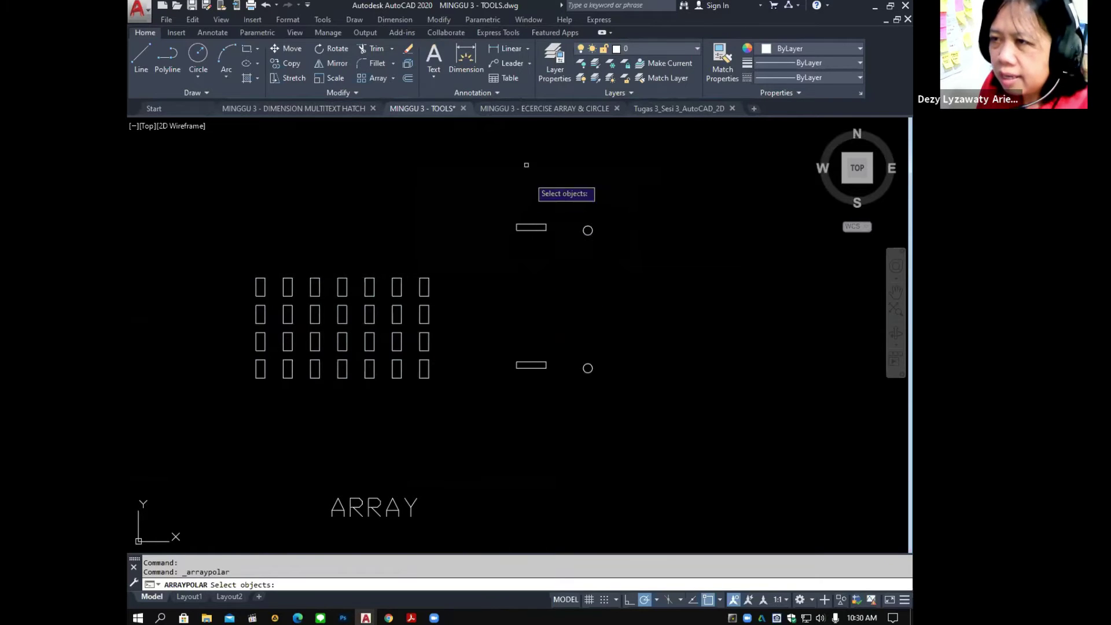
key(Escape)
key(Escape)
Start a polar array of the upper flat rectangle, centred on the midpoint of its right-hand short side.
click(447, 20)
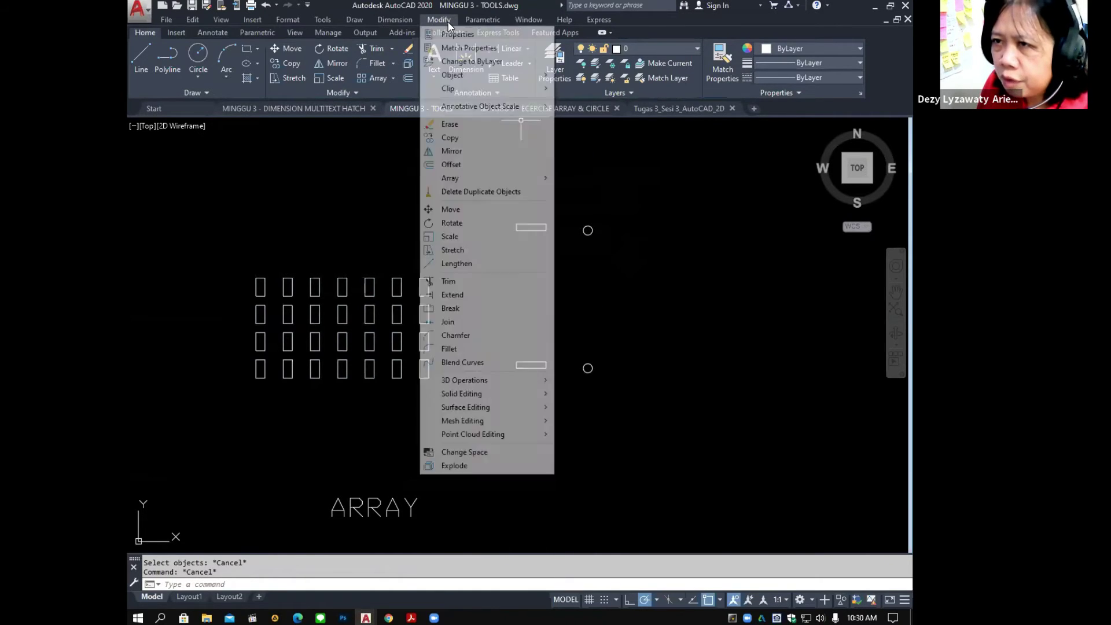
mouse_move(512, 183)
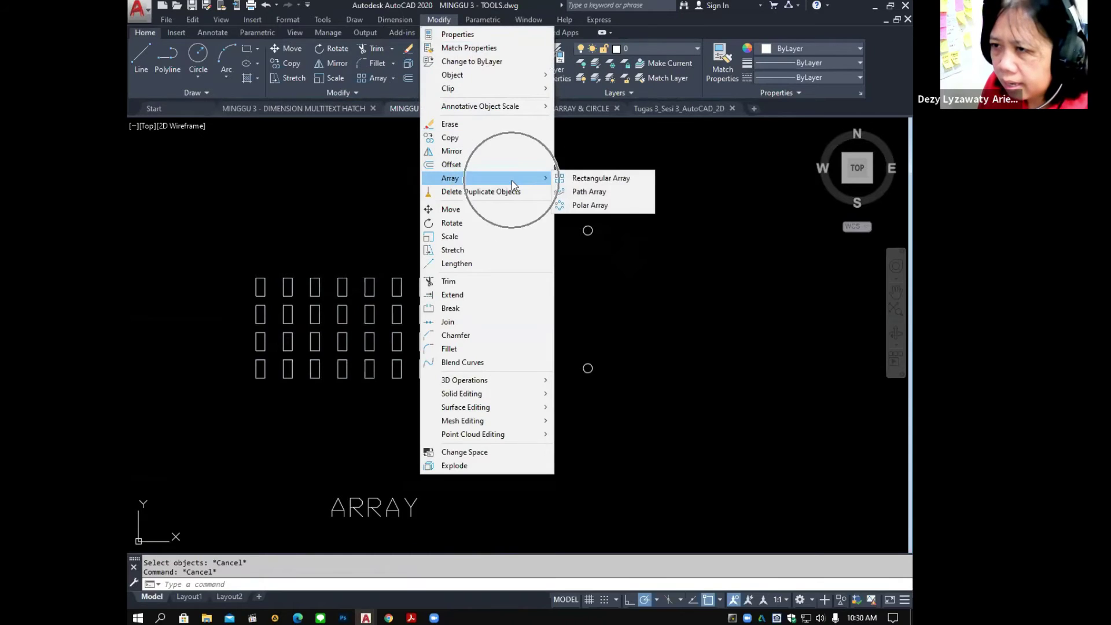
click(613, 206)
click(547, 225)
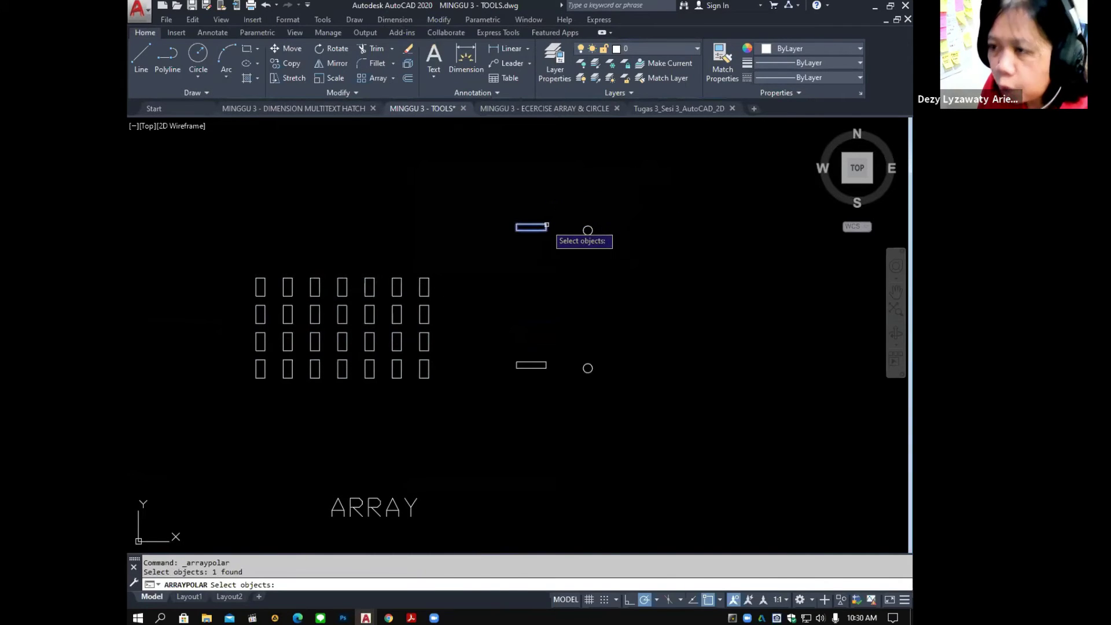
key(ctrl)
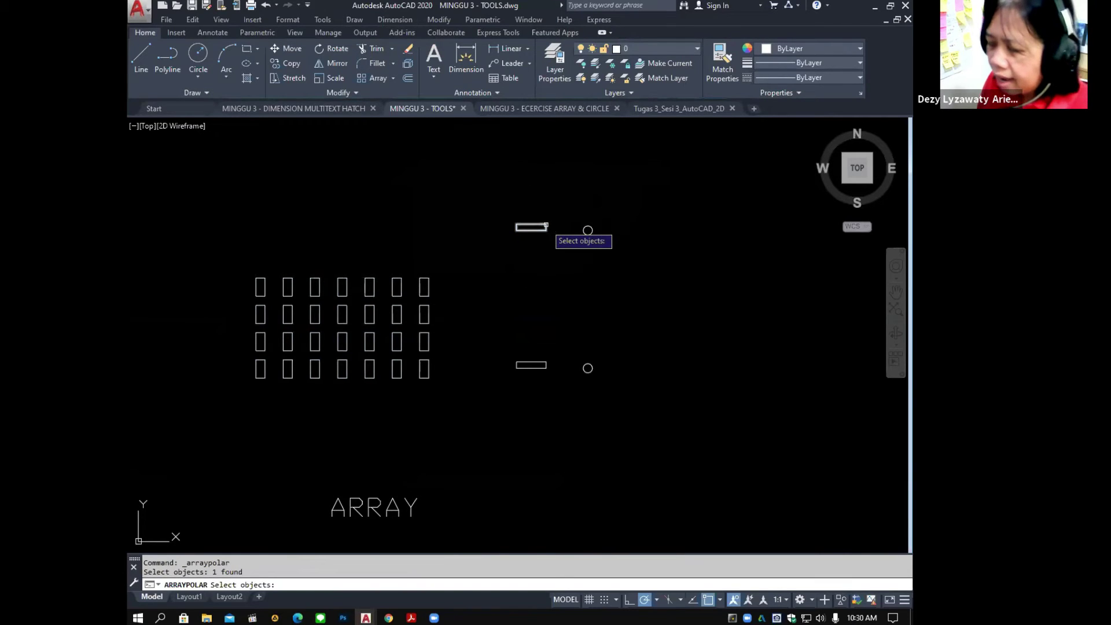
key(Return)
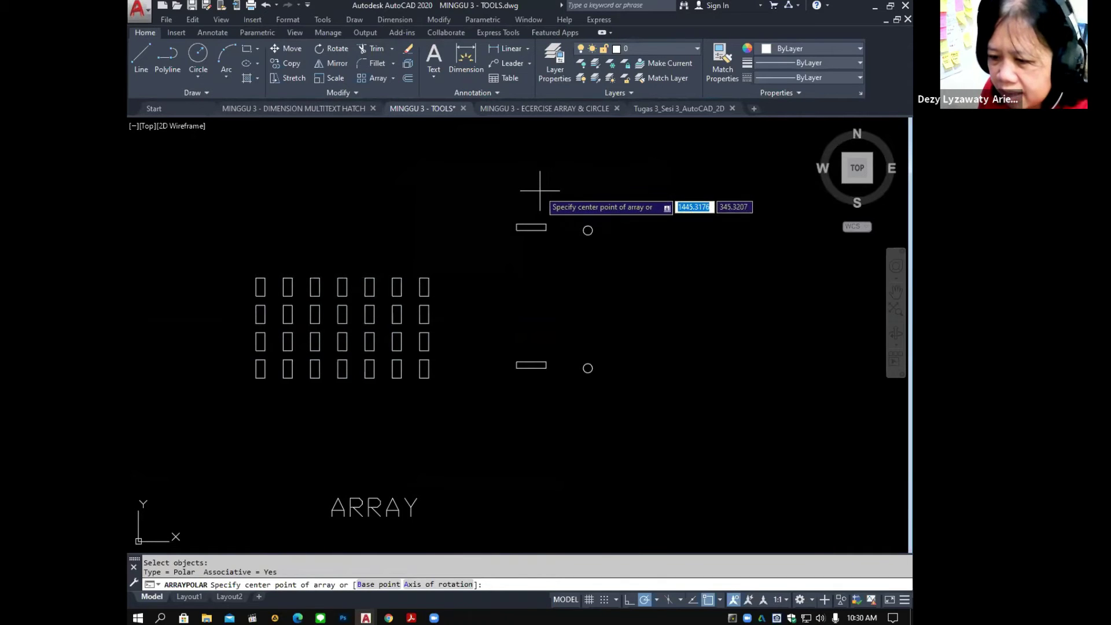
scroll(553, 194, up, 2)
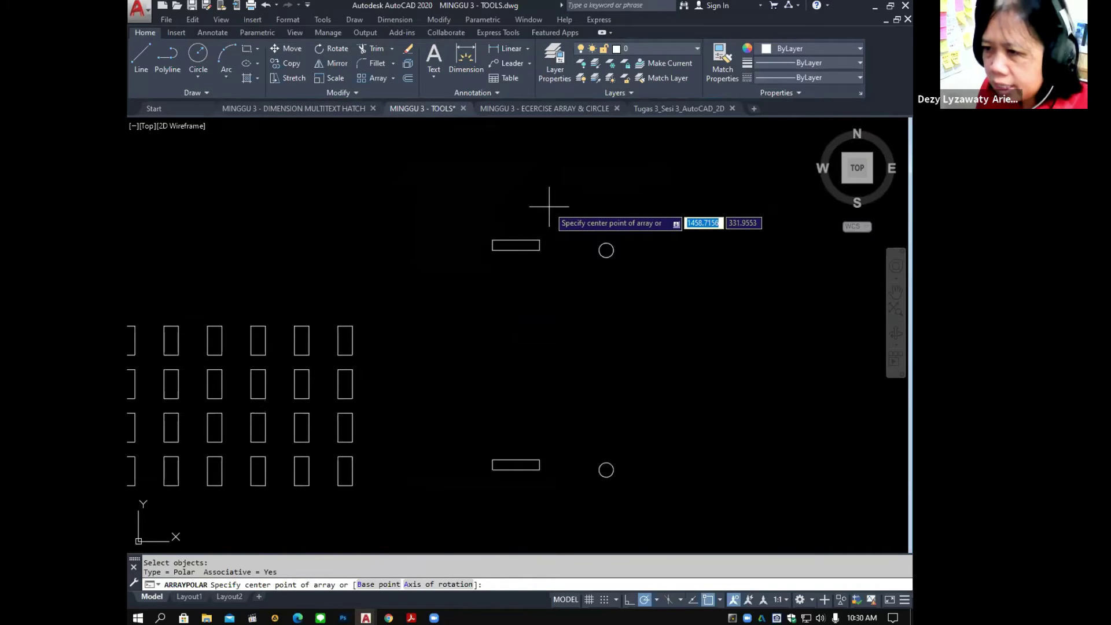
scroll(567, 225, up, 2)
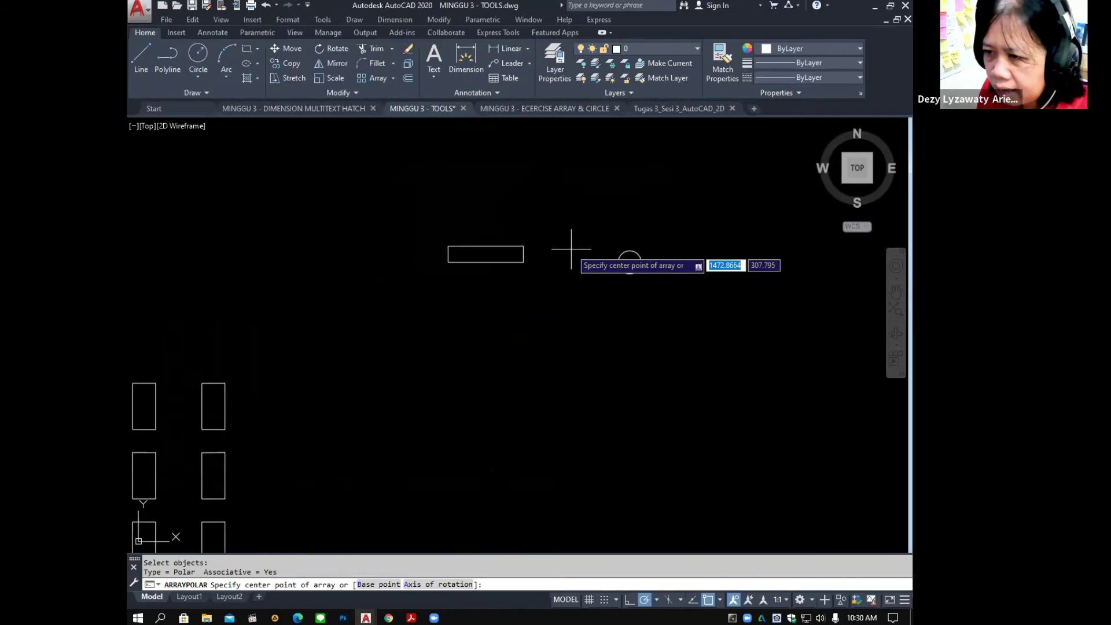
click(523, 254)
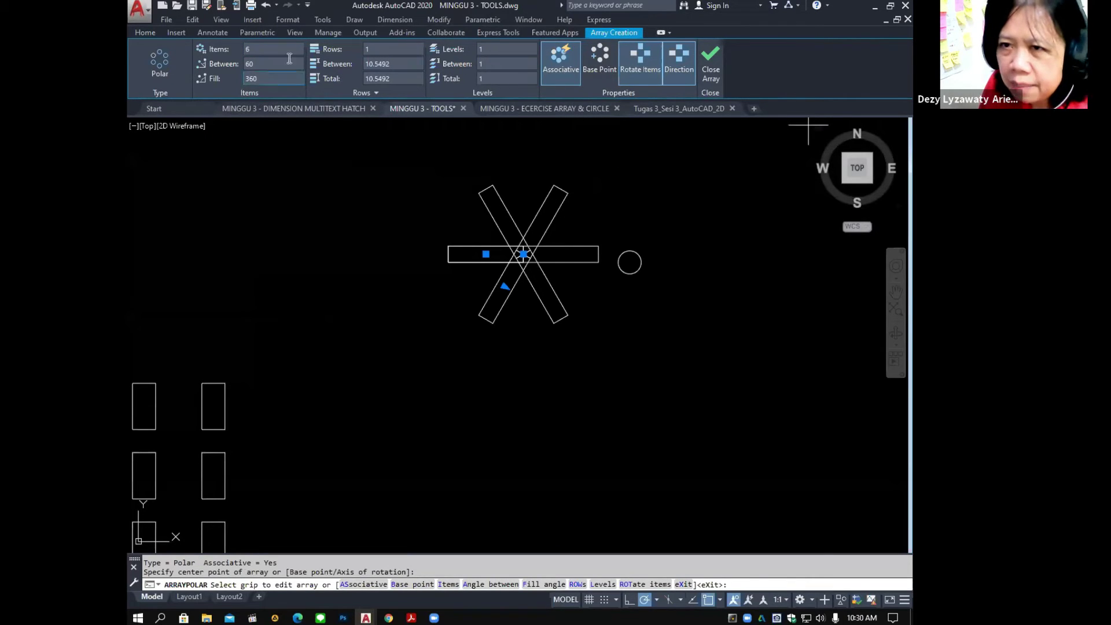
Set the polar array's item count to 12.
click(254, 48)
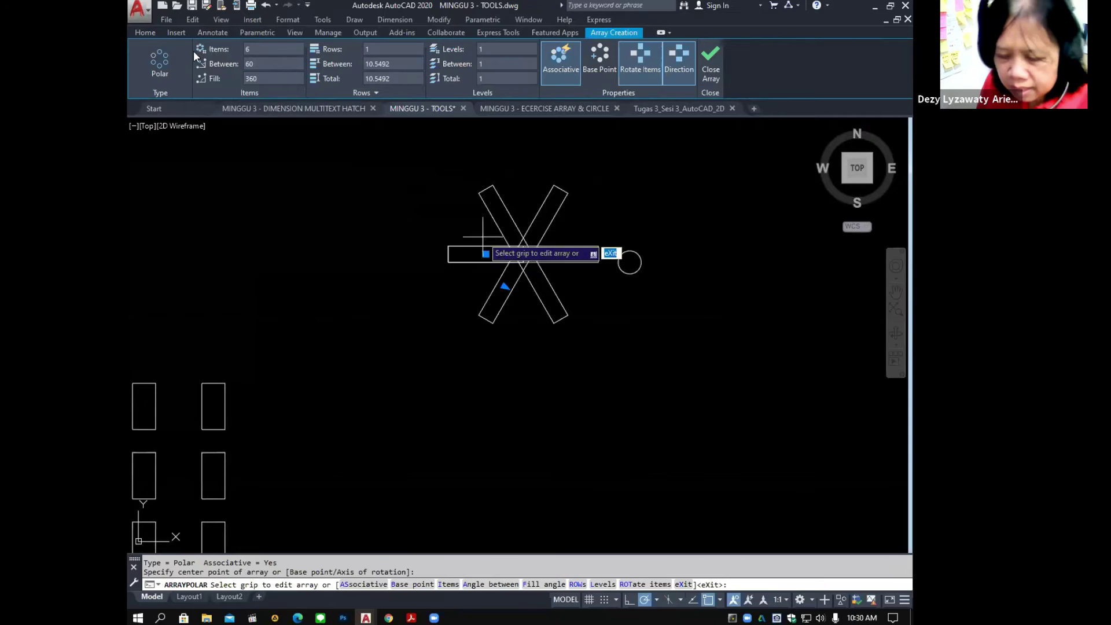
click(247, 49)
text(12)
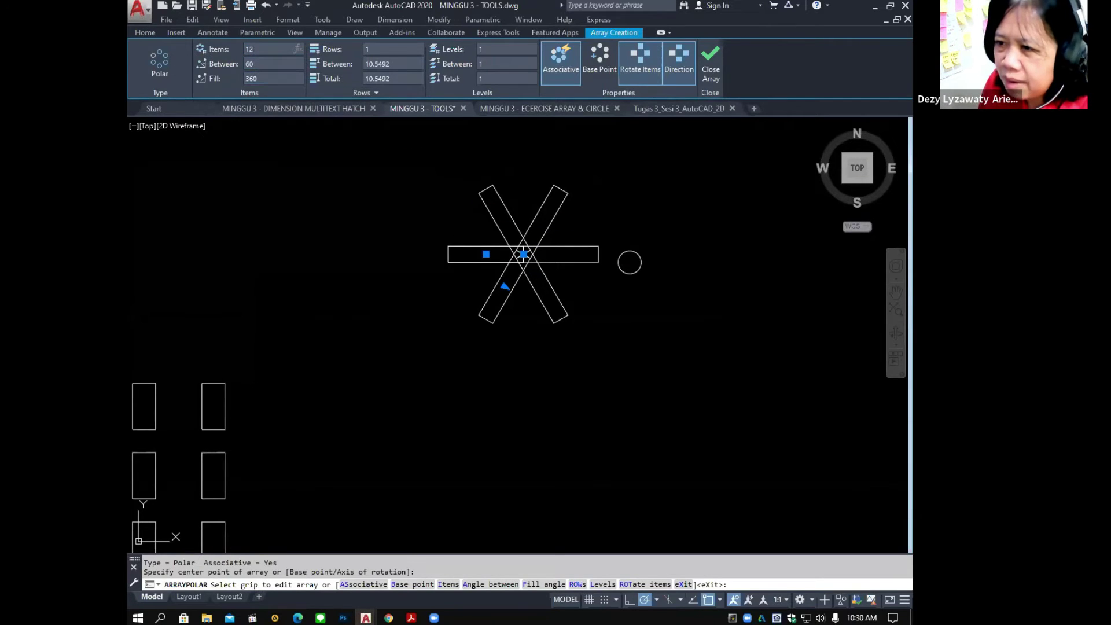
key(Return)
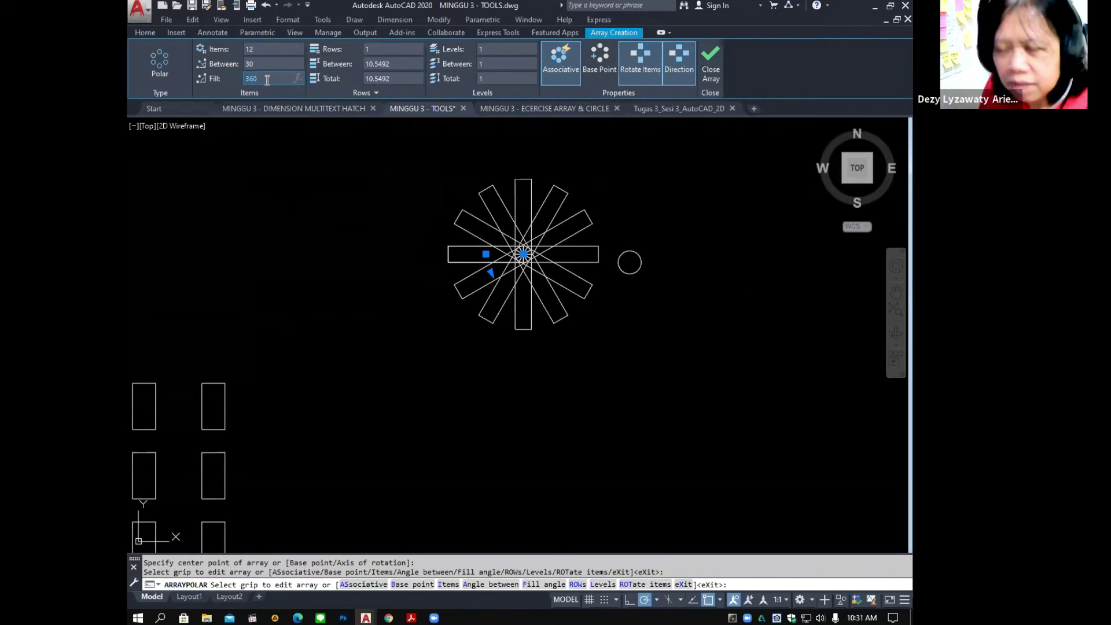
Try a fill angle of 180 degrees for the polar array, and return it to 360.
text(1)
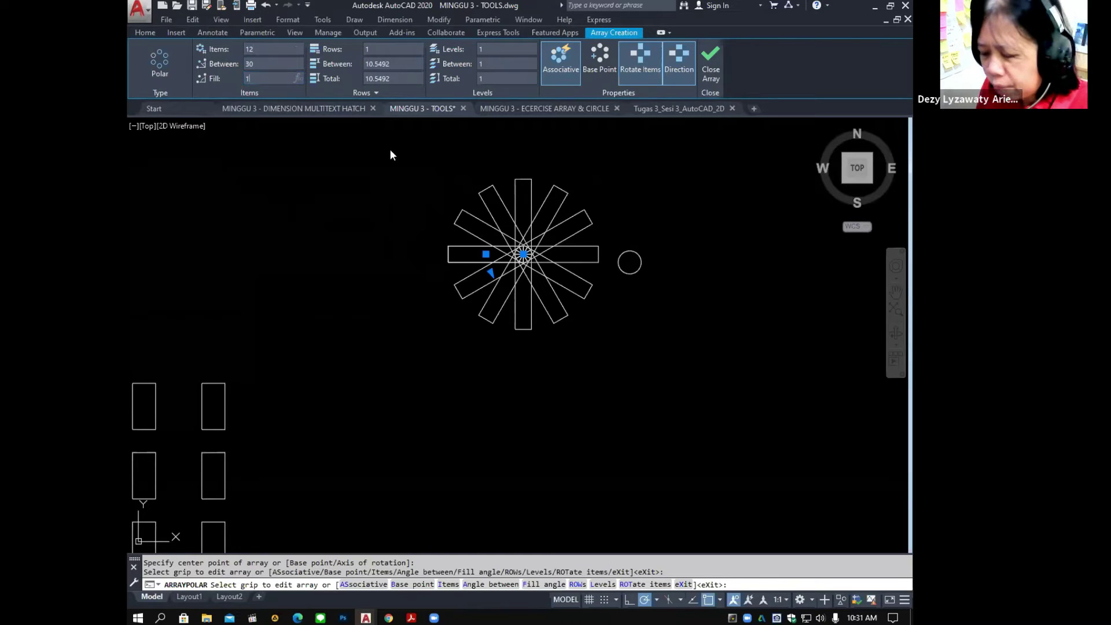
text(80)
key(Return)
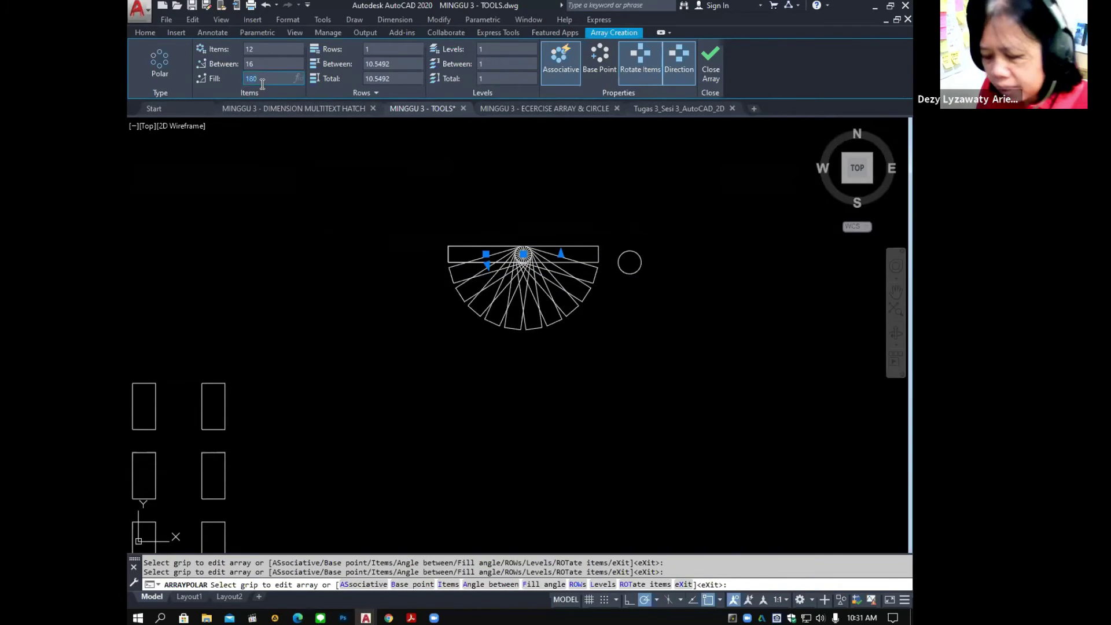
key(Return)
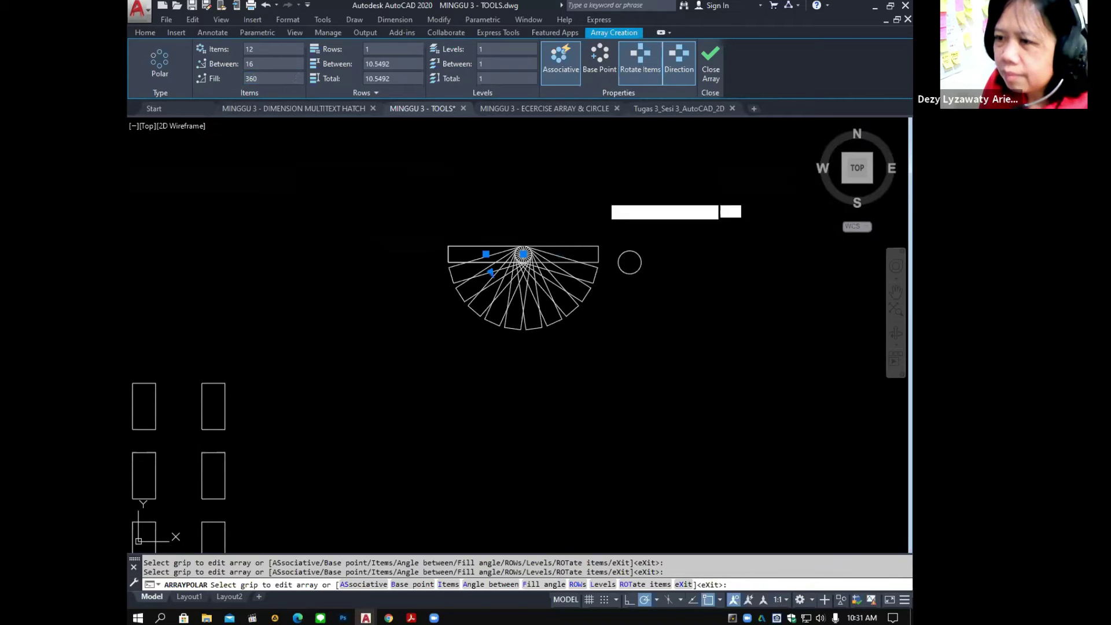
Finish the polar array and move it a short distance straight up by its center grip.
click(702, 83)
mouse_move(575, 276)
middle_down()
mouse_move(510, 238)
mouse_move(509, 300)
middle_up()
click(523, 238)
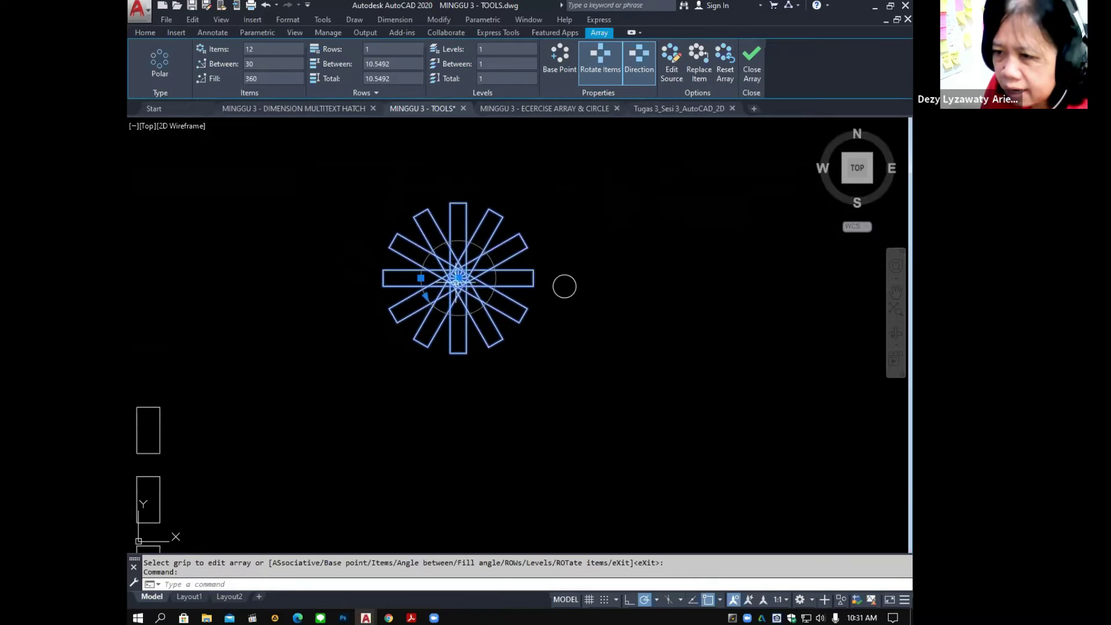
scroll(456, 283, up, 2)
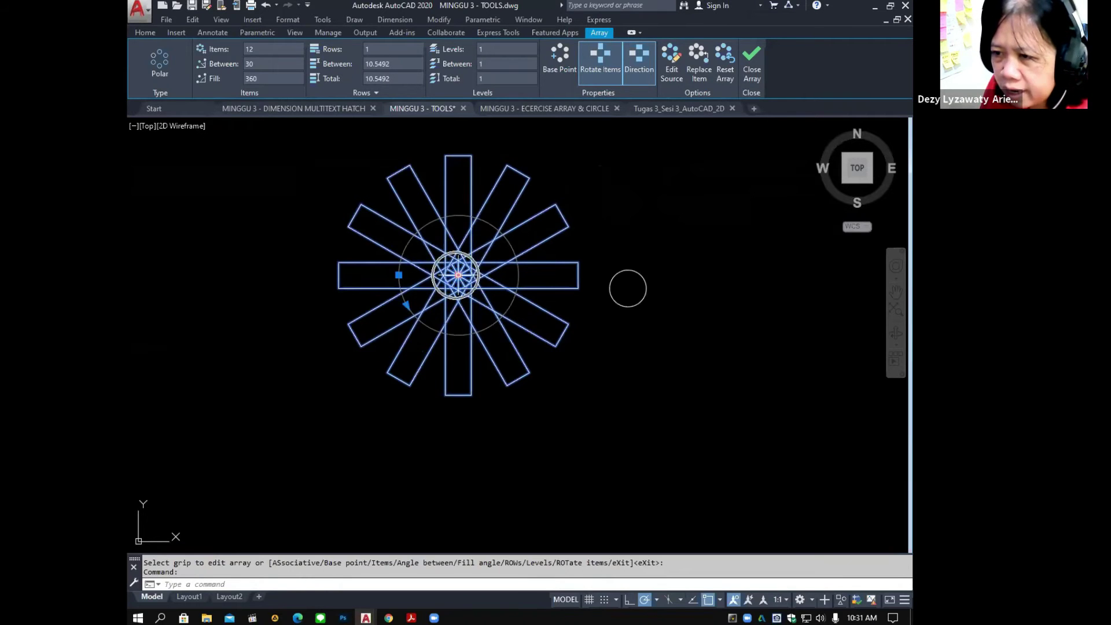
click(458, 274)
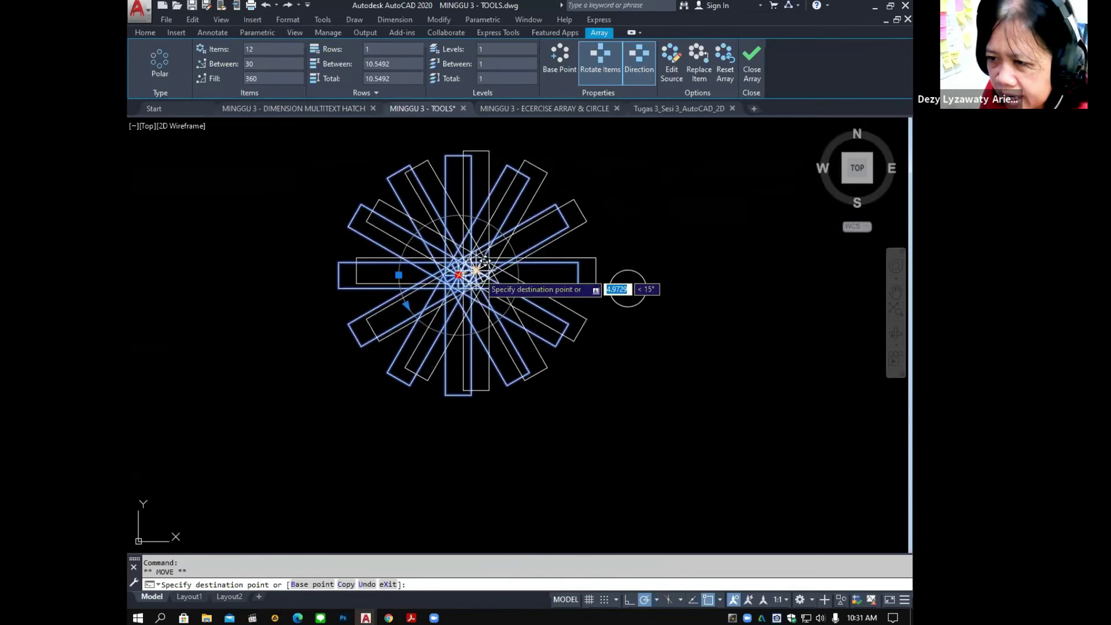
click(459, 223)
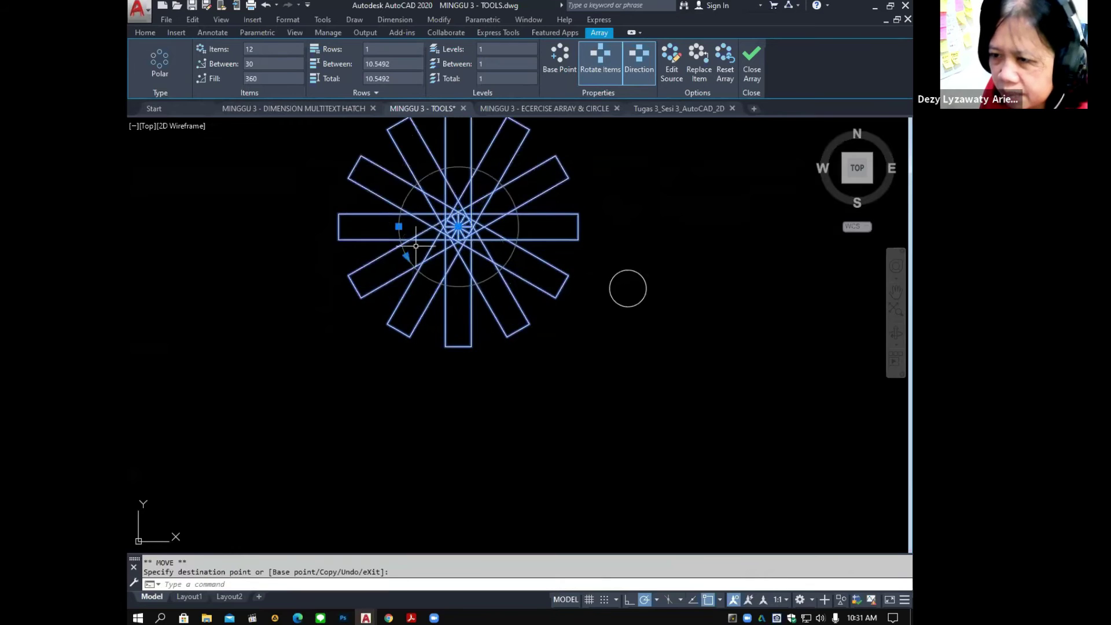
Stretch the upper polar array's radius outward, inward and outward again by its grip, leaving the rectangles in an open ring.
middle_drag(416, 246, 421, 333)
click(413, 316)
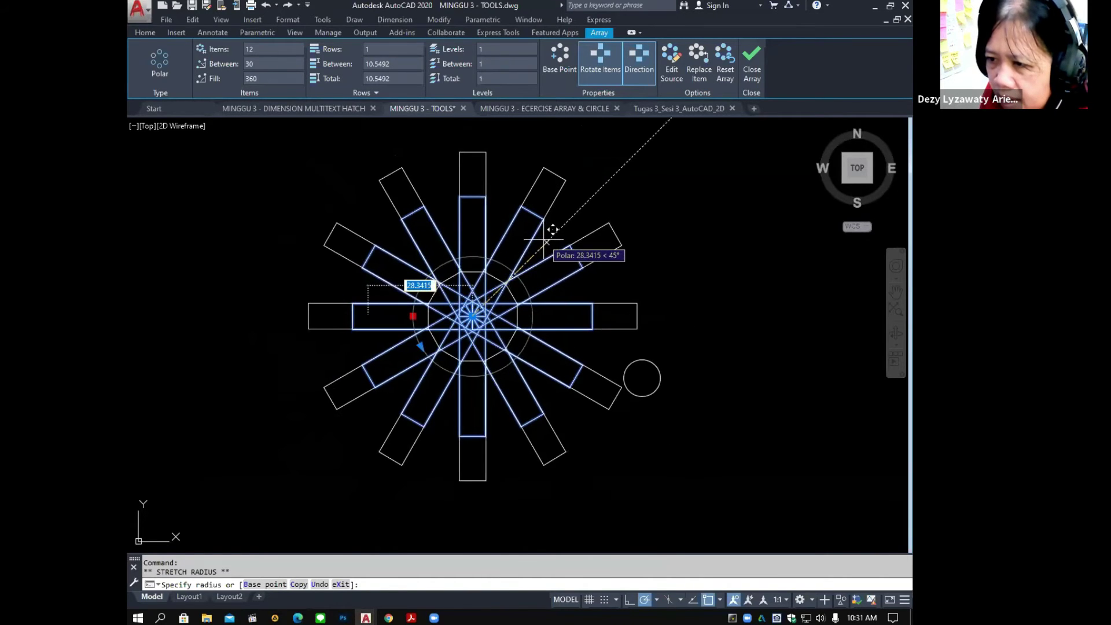
click(591, 212)
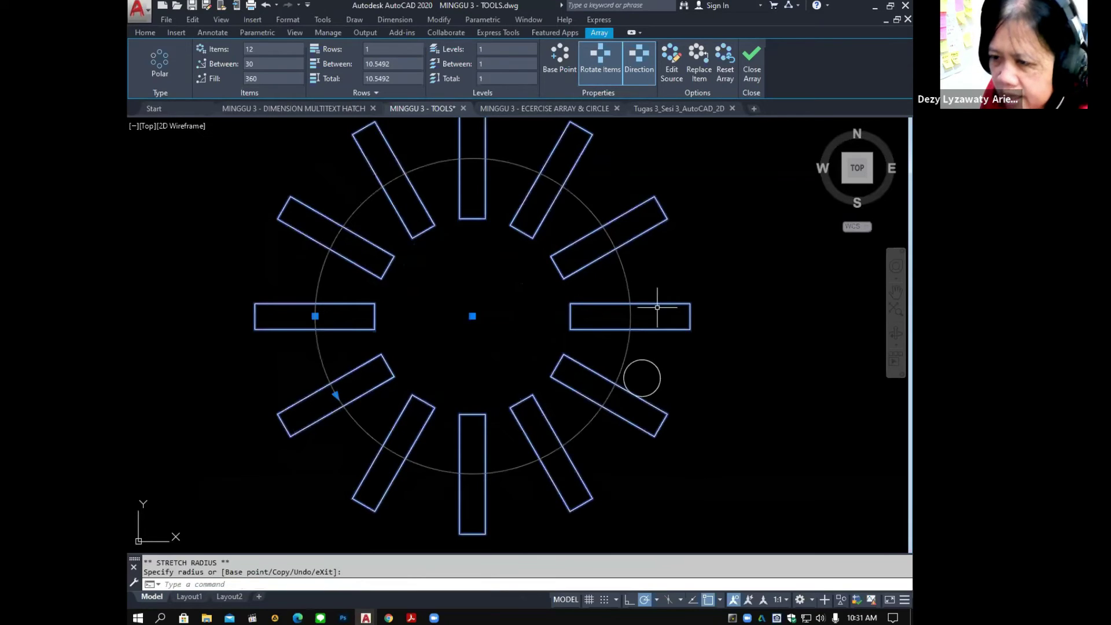
click(315, 316)
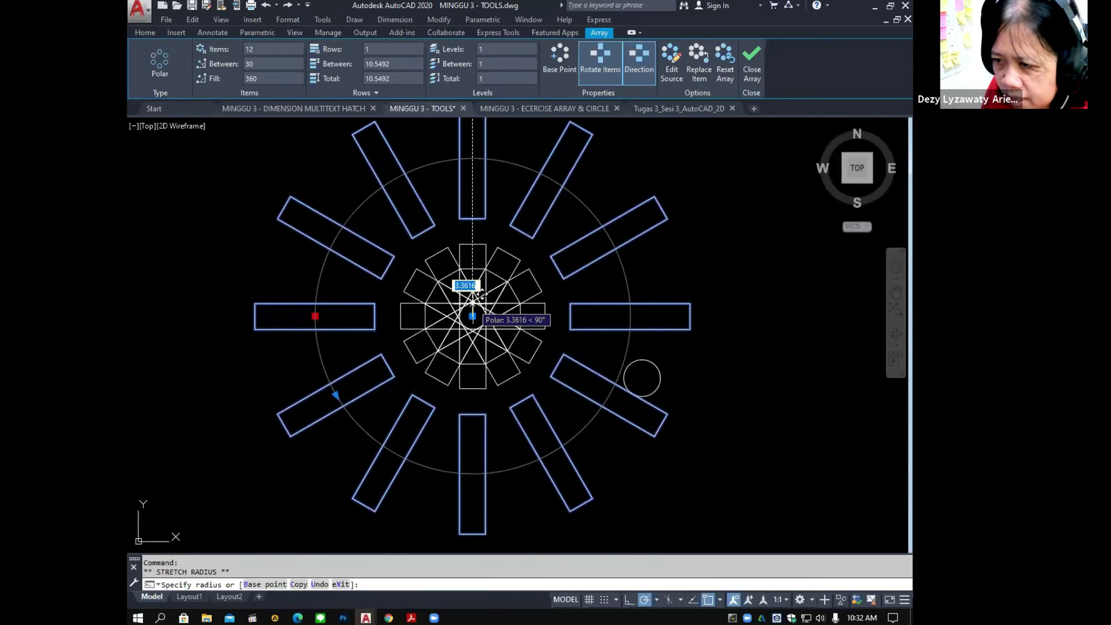
click(475, 303)
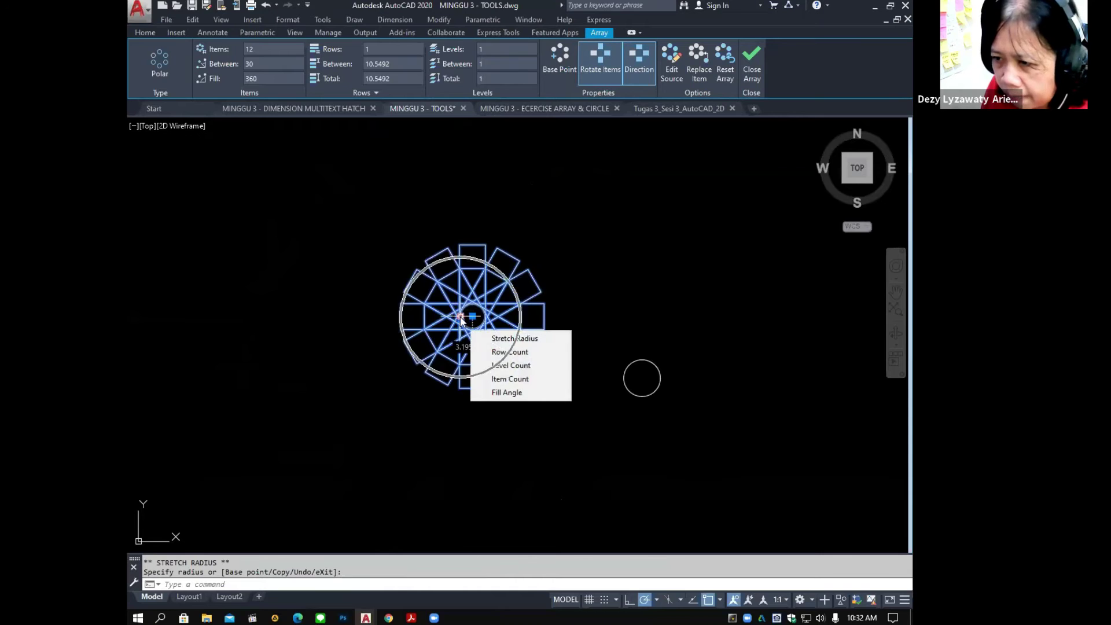
click(459, 317)
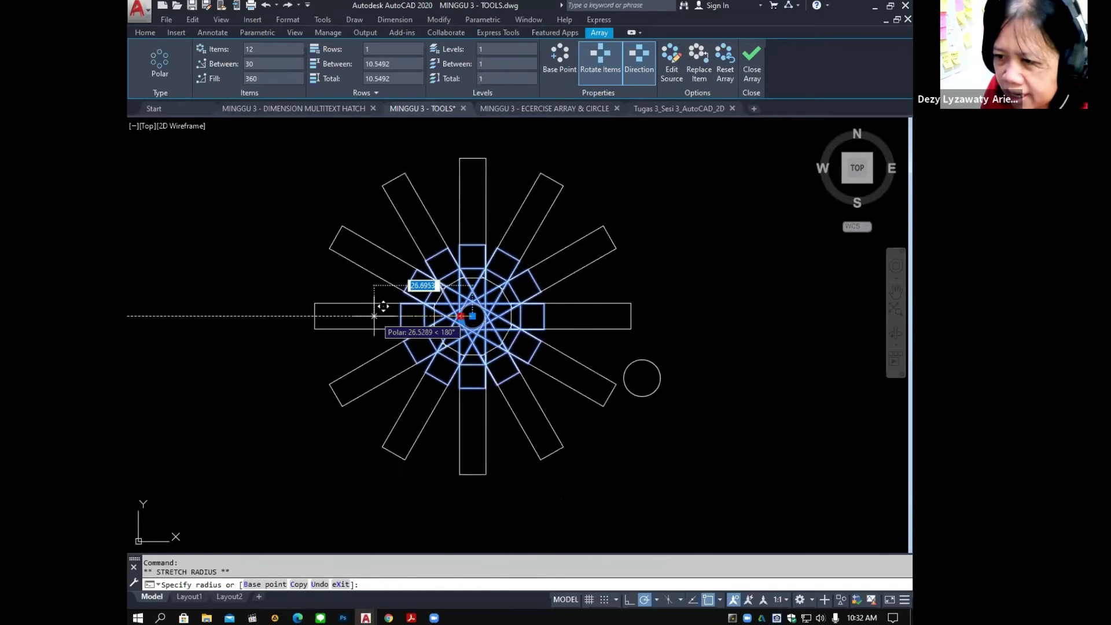
click(342, 316)
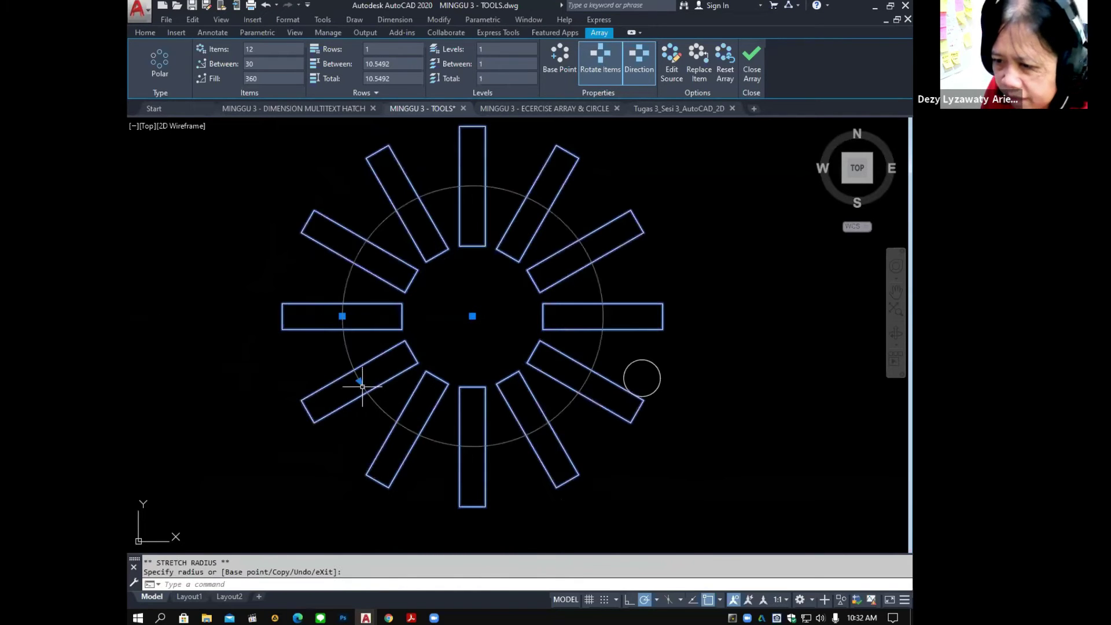
Try reducing the upper polar array's angle between items to 21 degrees by its grip, and undo the change.
click(359, 380)
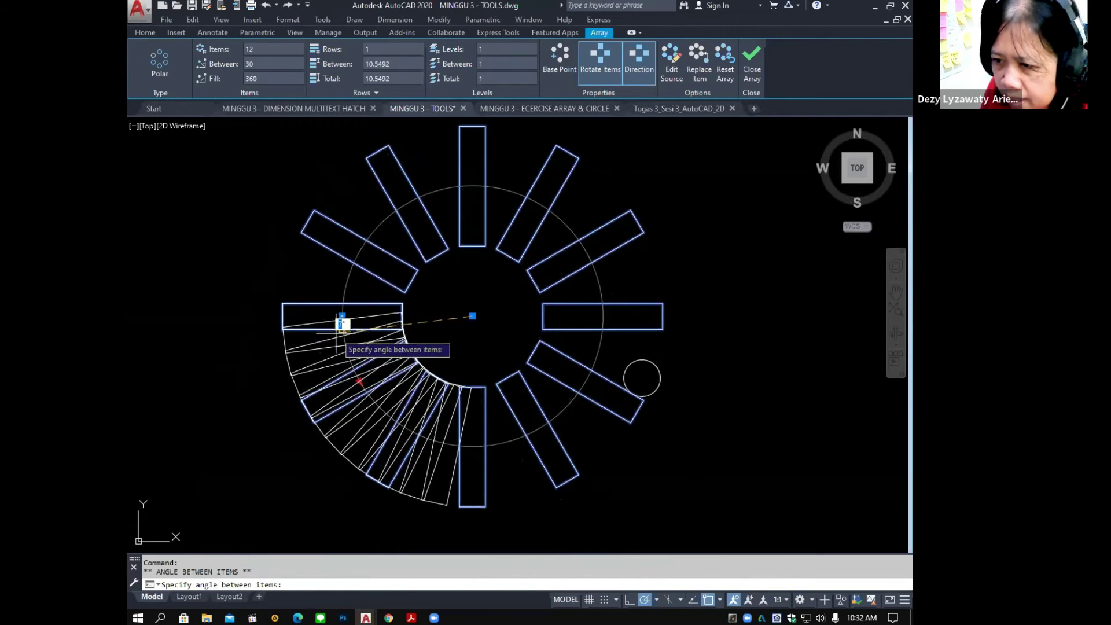
click(349, 365)
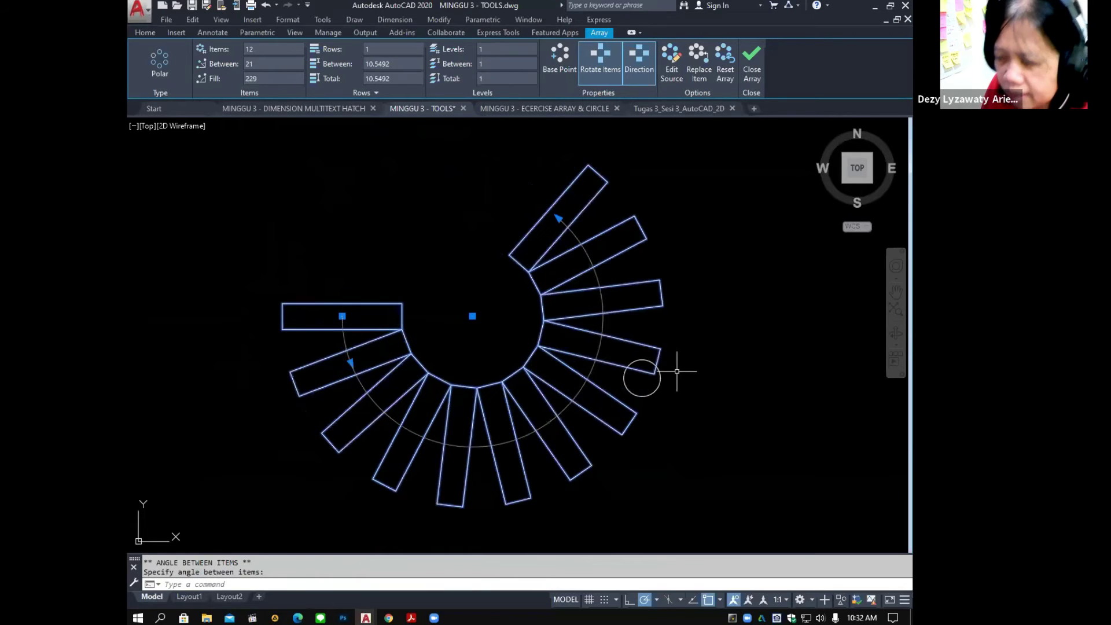
click(268, 8)
scroll(468, 319, down, 8)
scroll(469, 319, up, 5)
key(Escape)
key(Escape)
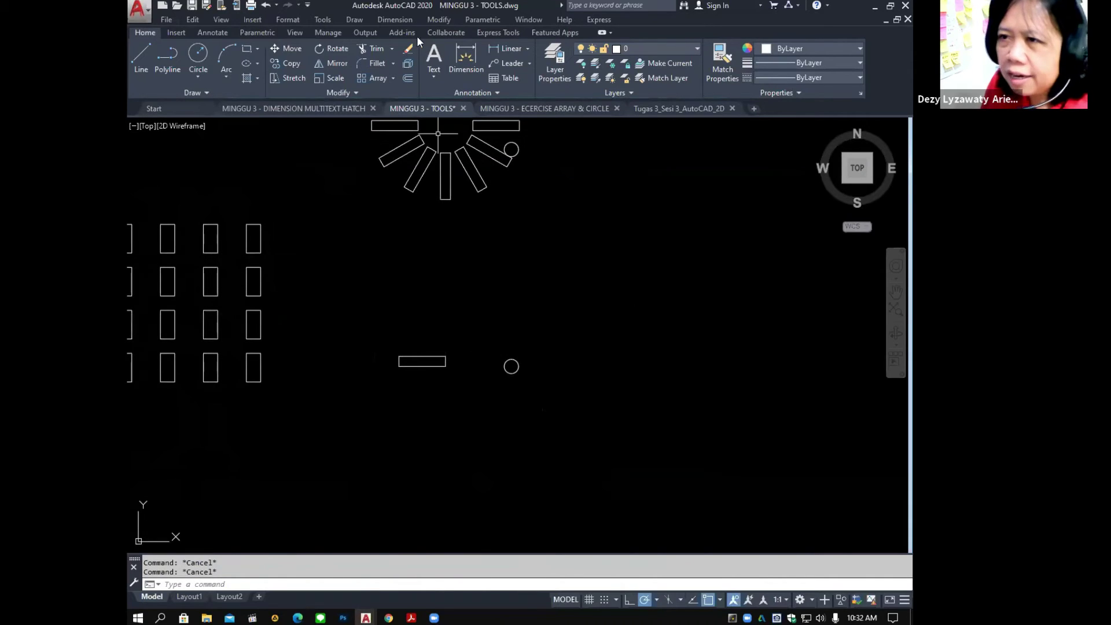
Start a polar array of the lower flat rectangle, centred on the midpoint of its right-hand short side.
click(433, 16)
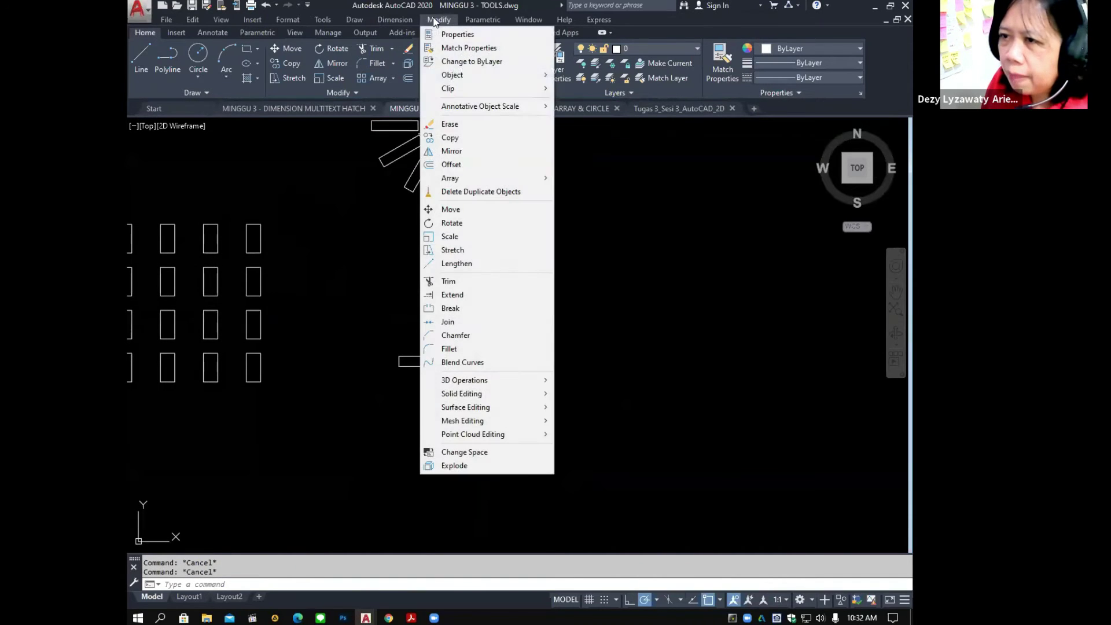
mouse_move(528, 178)
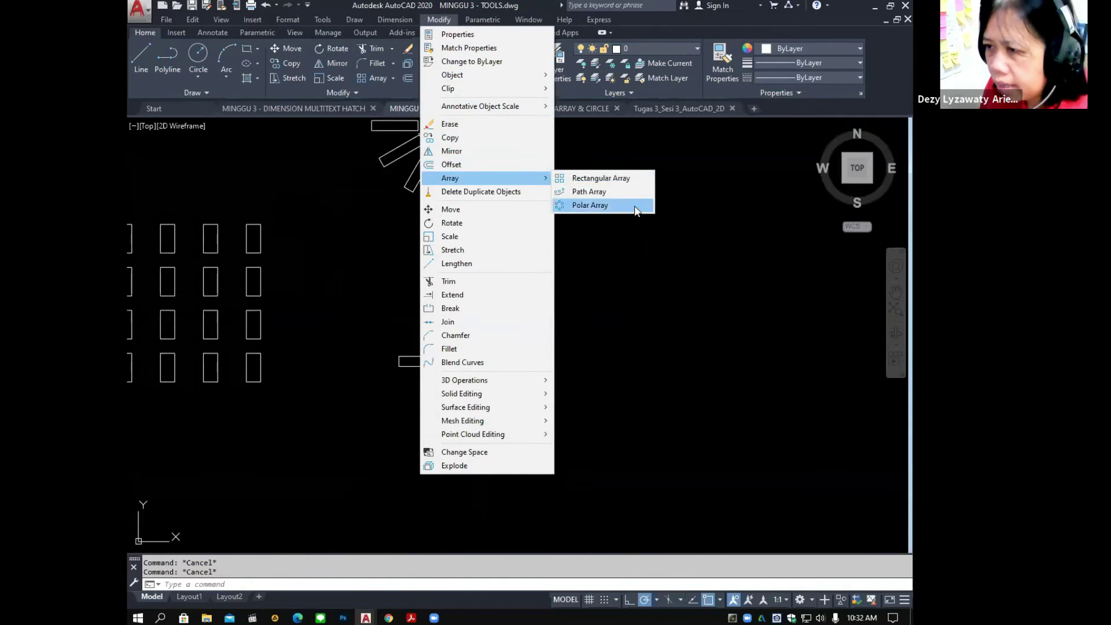
click(614, 206)
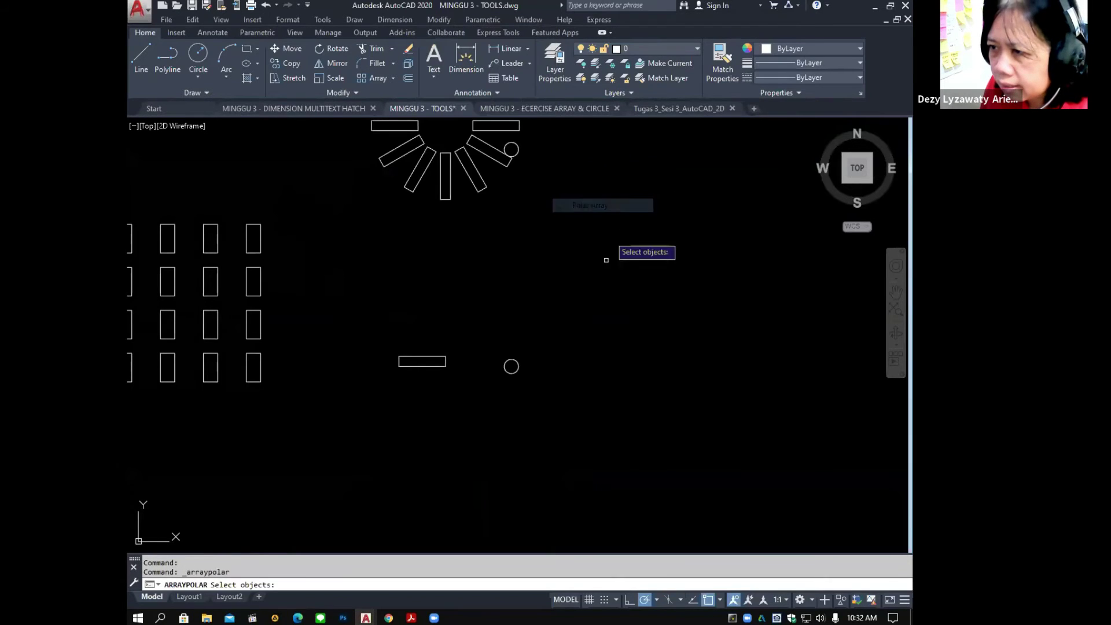
click(444, 367)
click(443, 366)
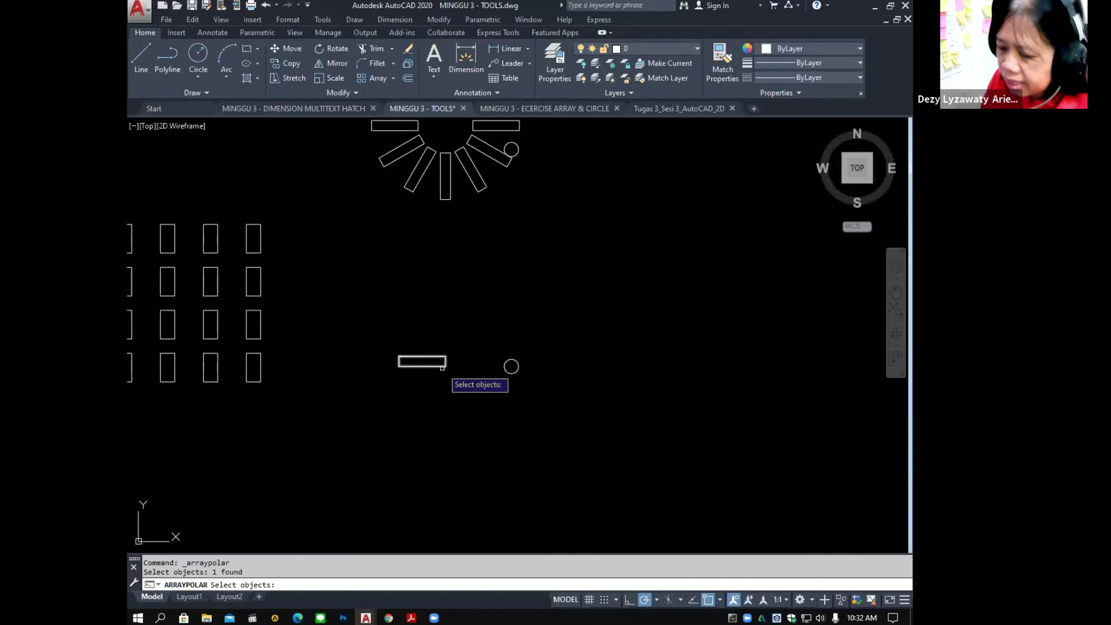
key(Return)
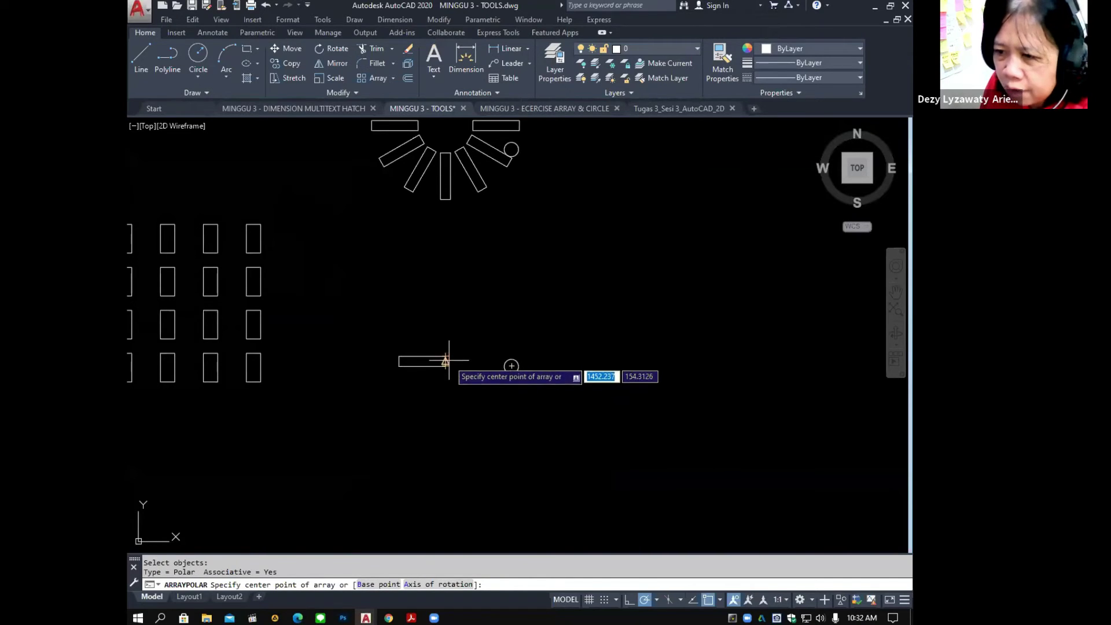
click(446, 361)
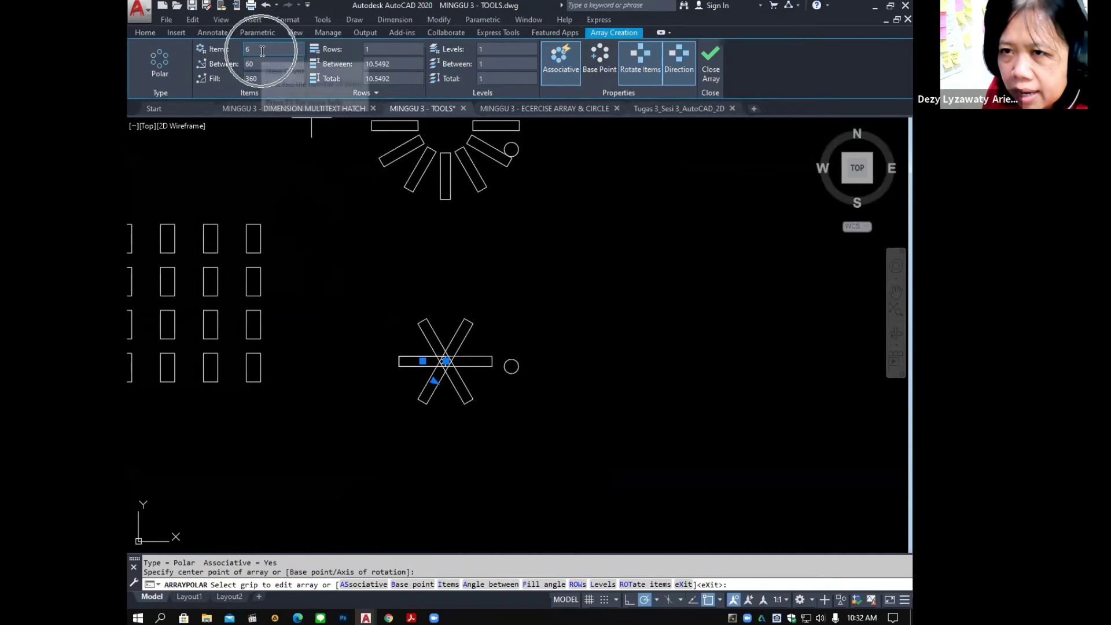
Set the lower polar array's item count to 12 and finish the array.
text(12)
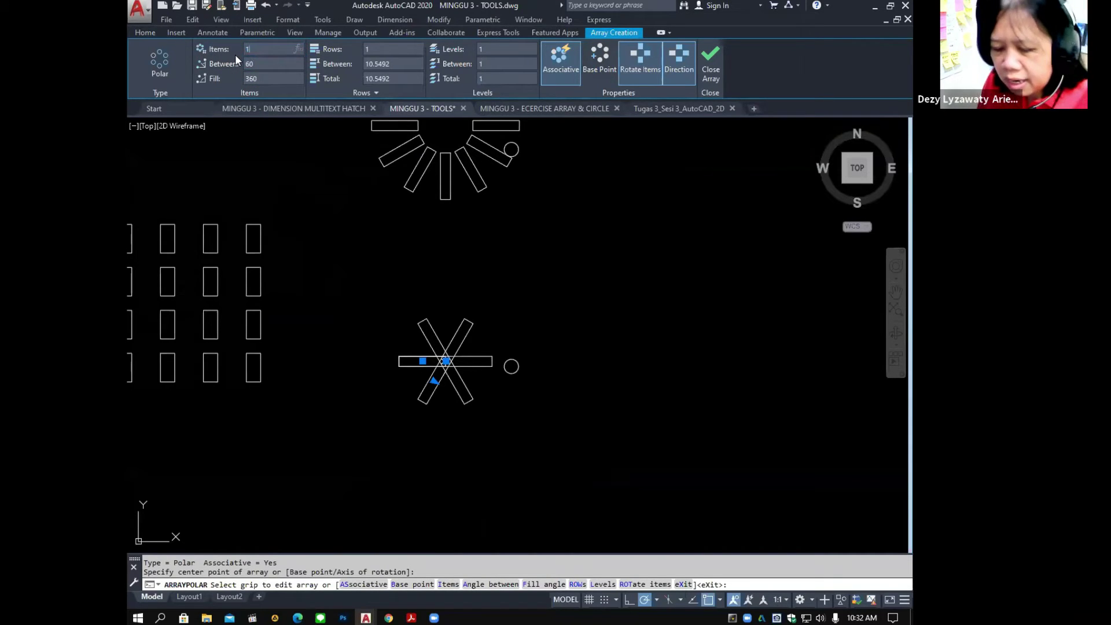
click(591, 280)
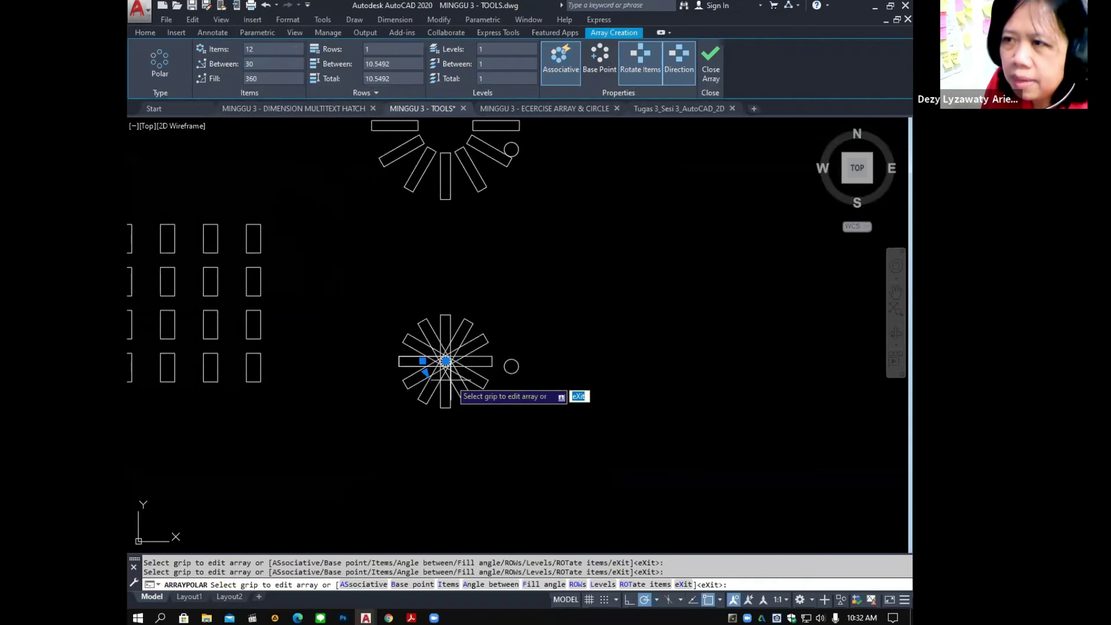
click(711, 70)
Stretch the lower polar array's radius slightly outward by its grip so the rectangles leave a small open center.
scroll(443, 361, up, 2)
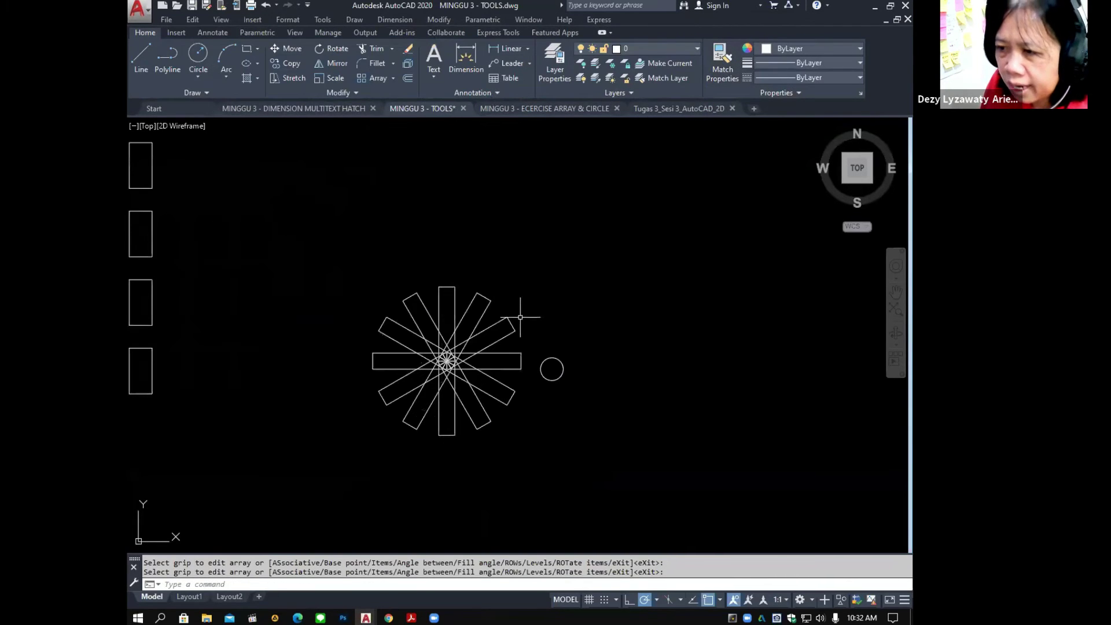
click(512, 327)
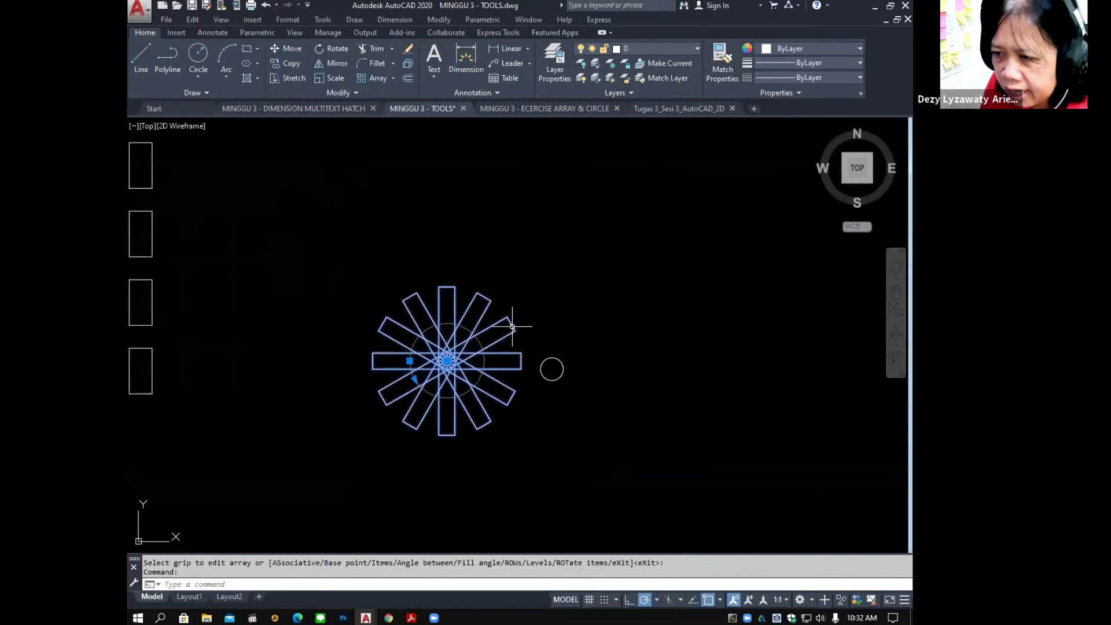
scroll(402, 381, up, 2)
mouse_move(409, 361)
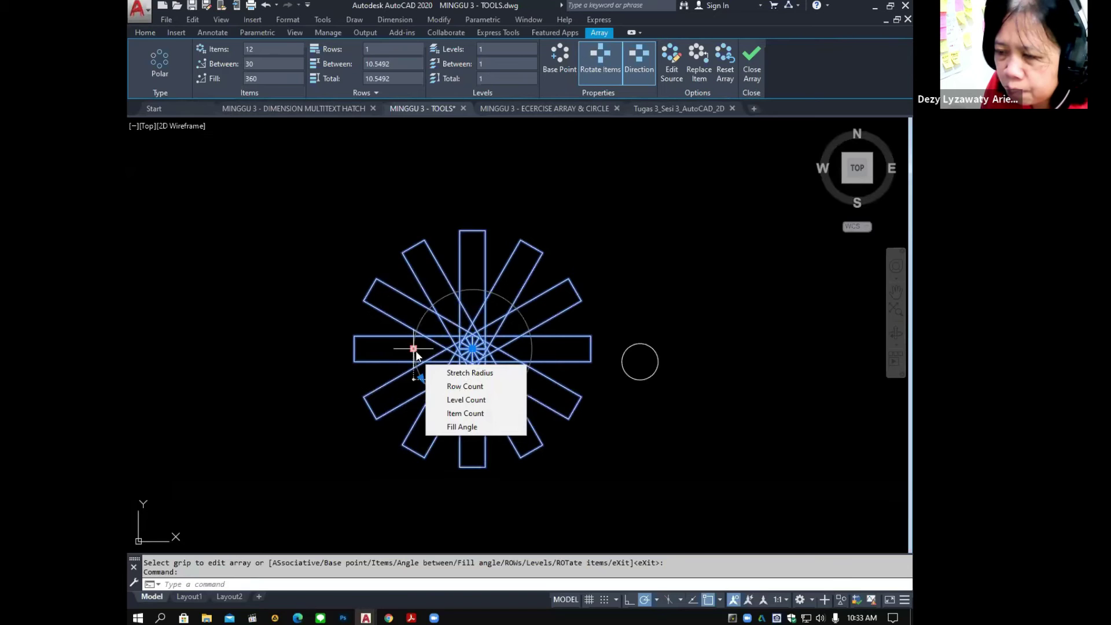
click(413, 348)
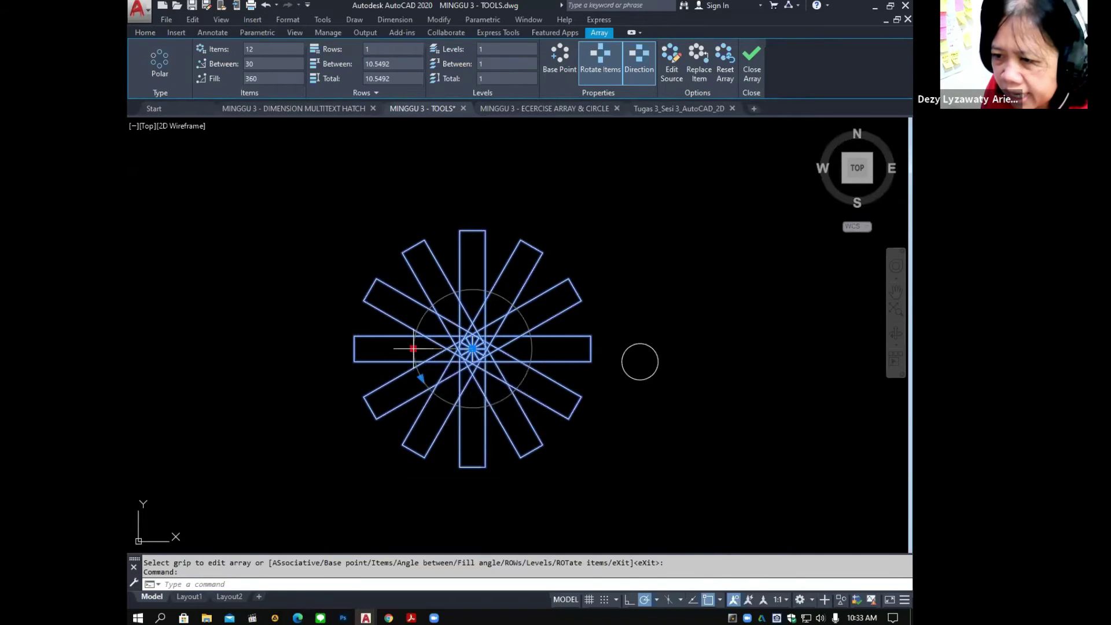
click(378, 351)
scroll(405, 350, down, 10)
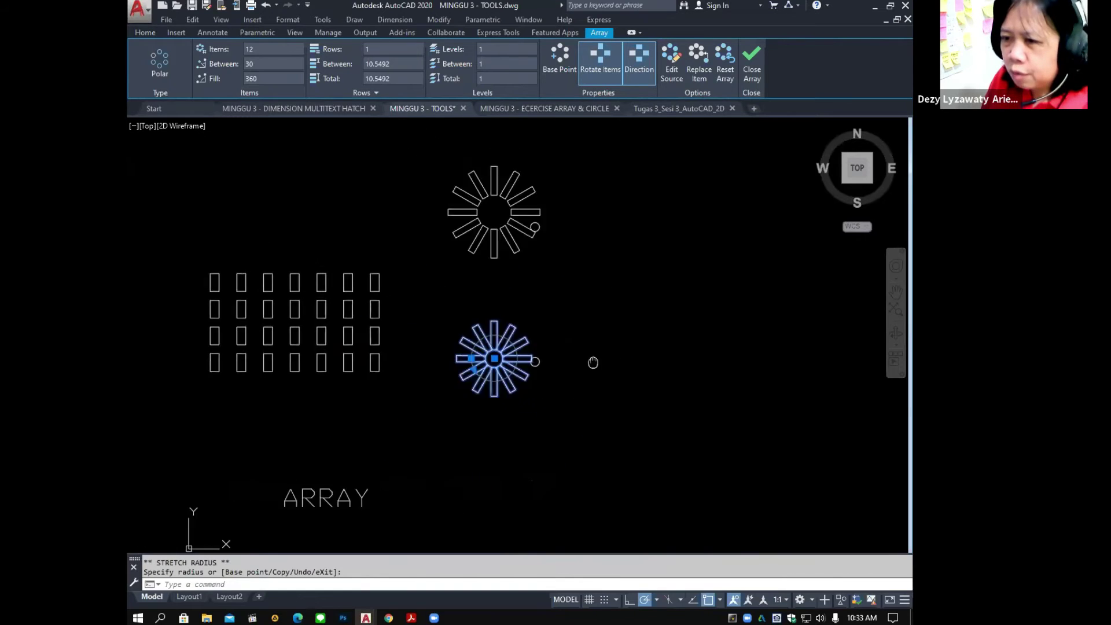
middle_drag(590, 347, 651, 313)
key(Escape)
Review the finished circle, polygon, offset and array examples across the whole drawing.
mouse_move(492, 322)
middle_down()
mouse_move(508, 342)
mouse_move(530, 325)
middle_up()
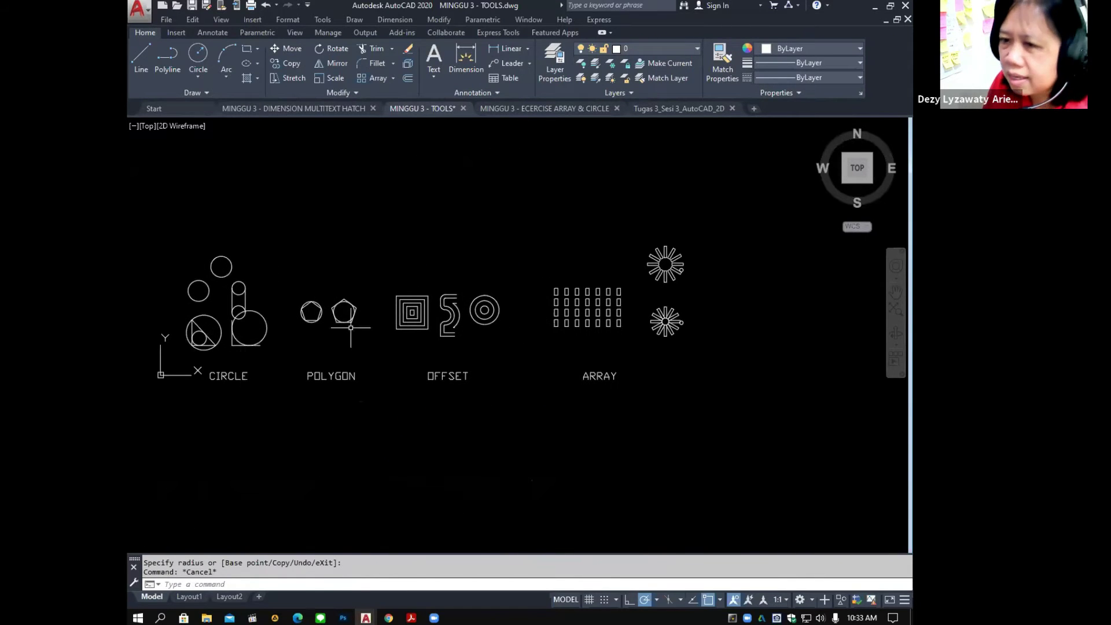
middle_drag(640, 343, 663, 331)
scroll(419, 350, up, 2)
middle_drag(426, 349, 435, 355)
scroll(429, 359, down, 2)
scroll(427, 347, up, 2)
scroll(427, 347, down, 2)
middle_drag(544, 321, 561, 347)
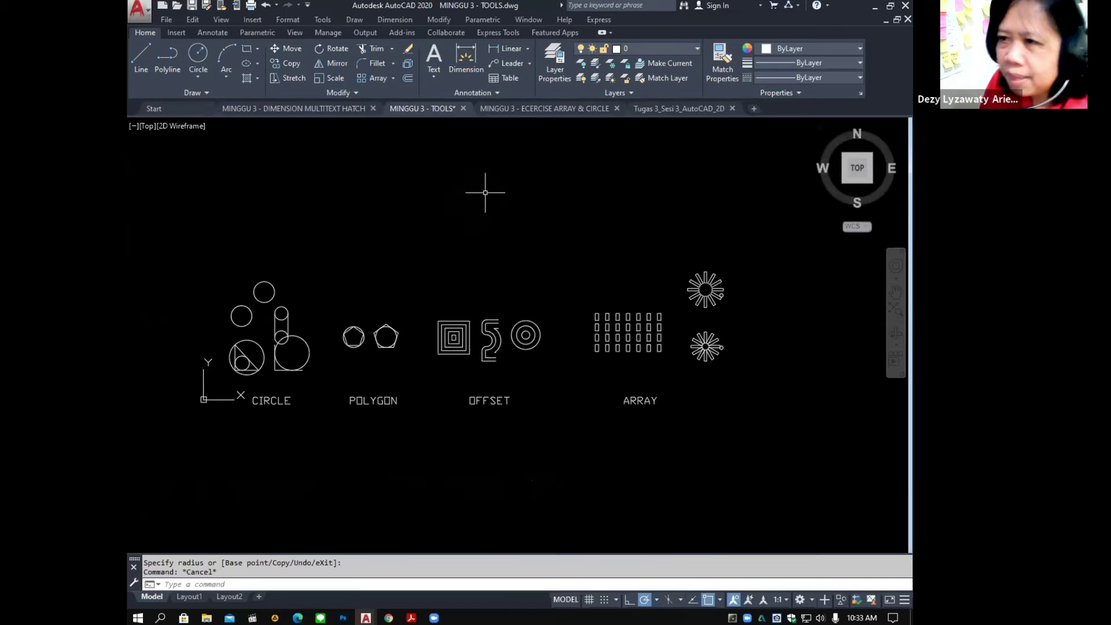
Switch to the MINGGU 3 - ECERCISE ARRAY & CIRCLE drawing and draw a circle below the two rows of example figures.
click(552, 108)
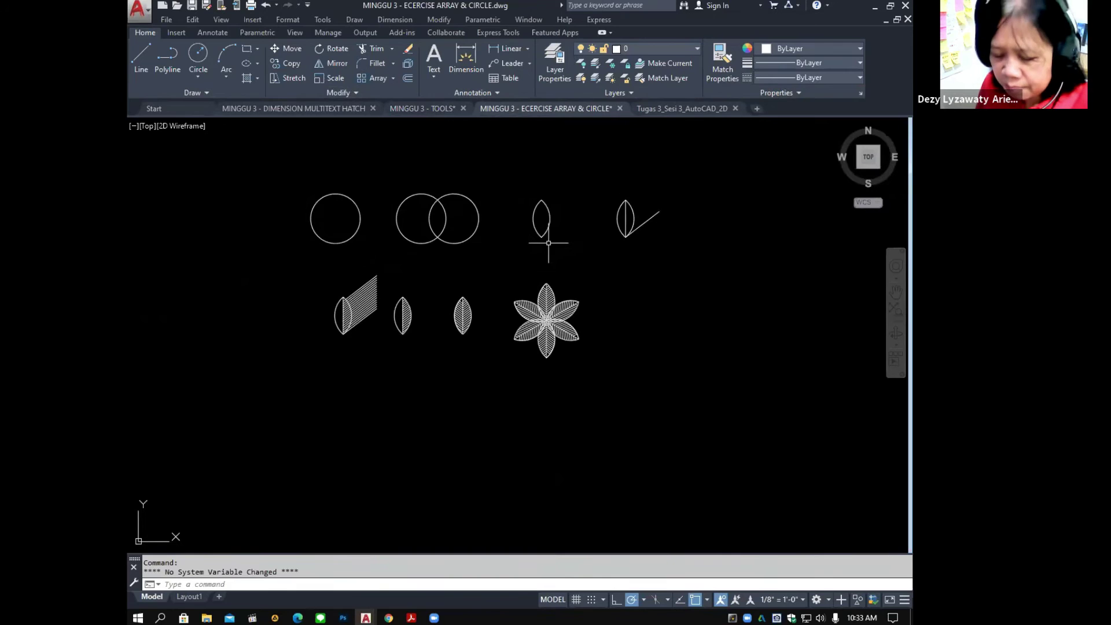
middle_drag(522, 246, 526, 246)
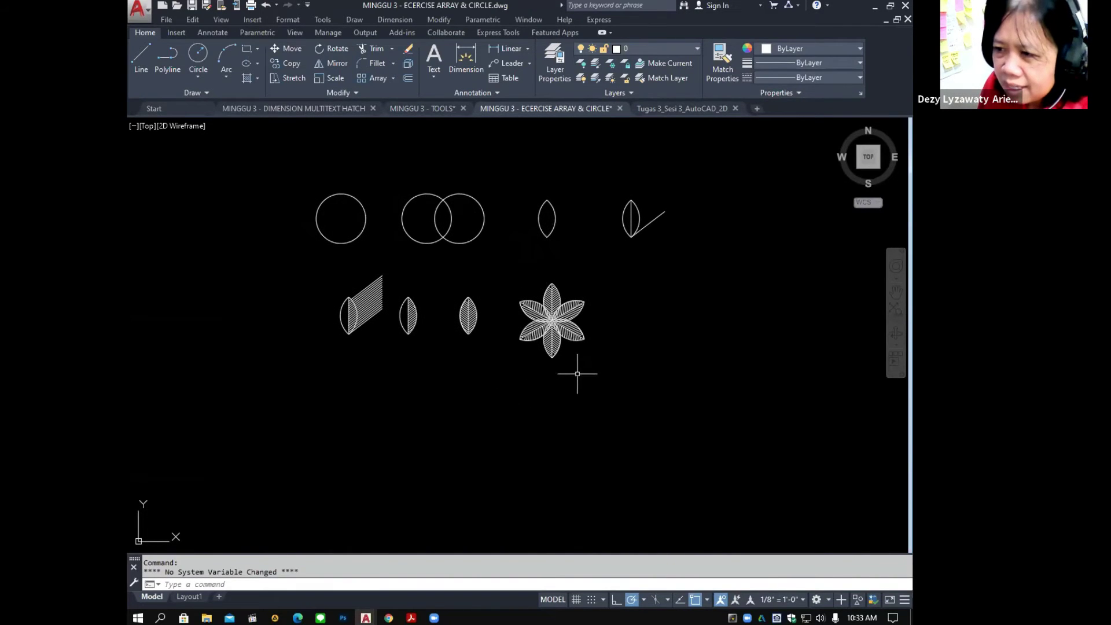
click(197, 55)
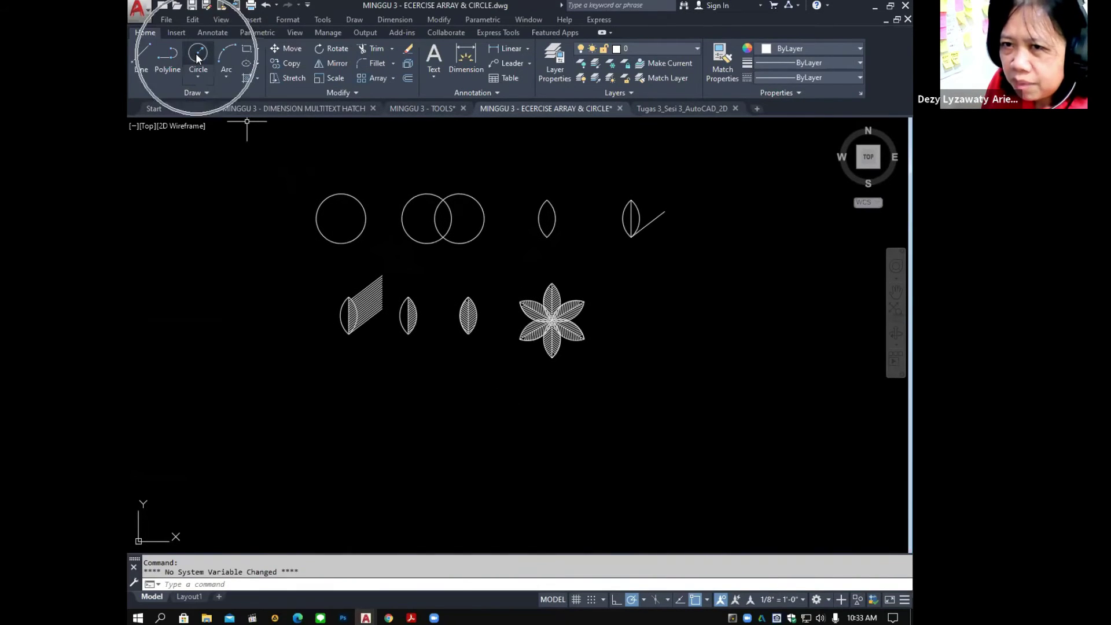
click(332, 447)
click(362, 447)
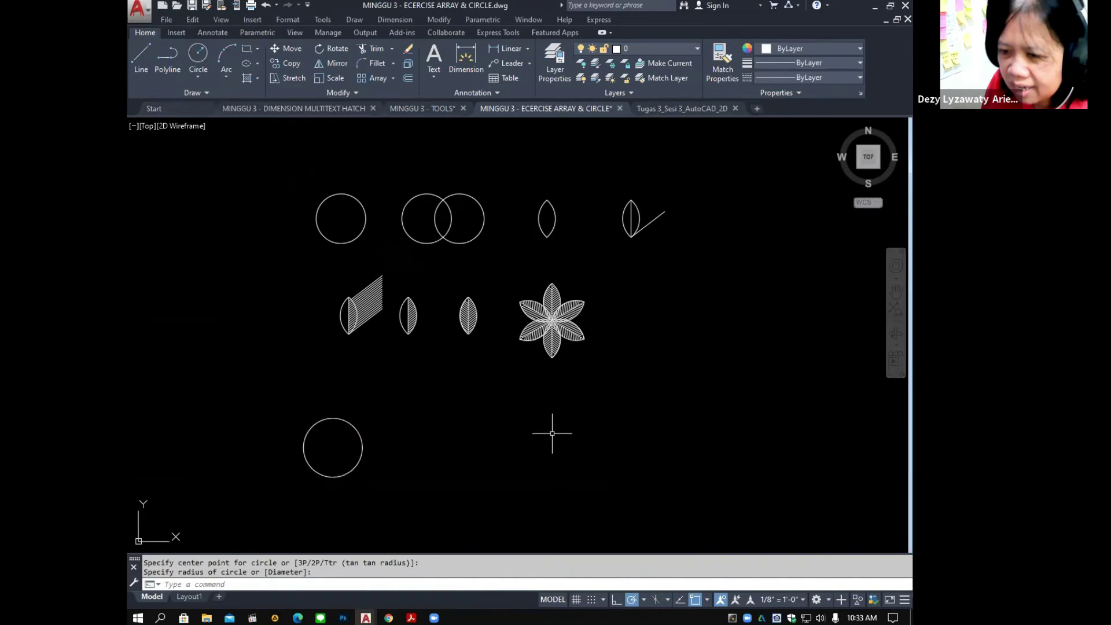
Try copying the new circle to its right at a slight upward angle so the two overlap, and delete the copy.
click(290, 65)
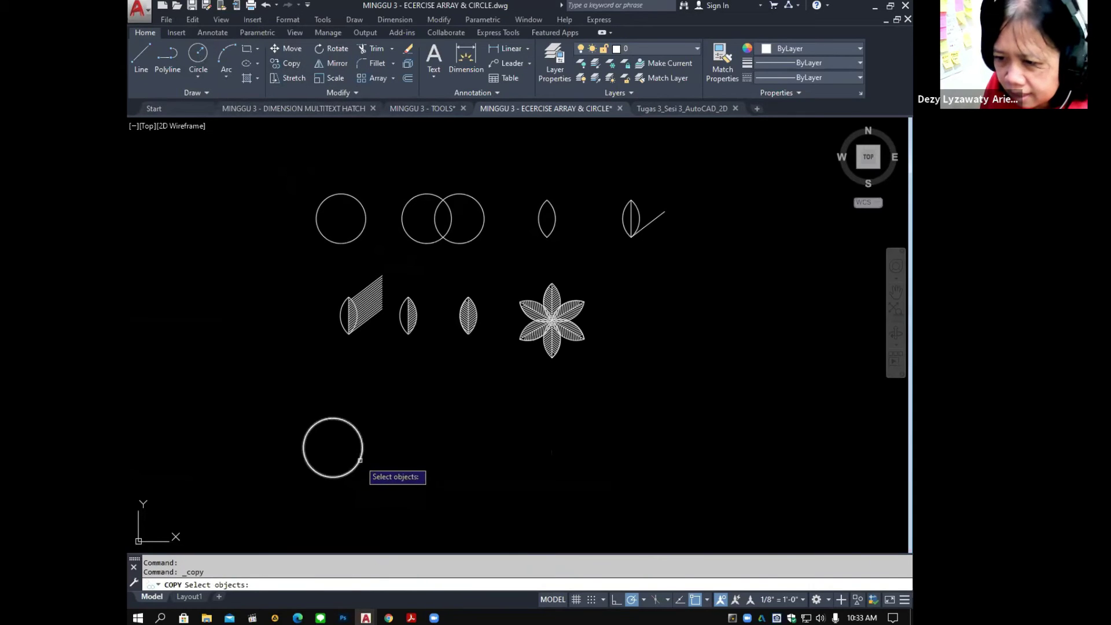
click(360, 460)
key(Return)
click(410, 440)
click(447, 434)
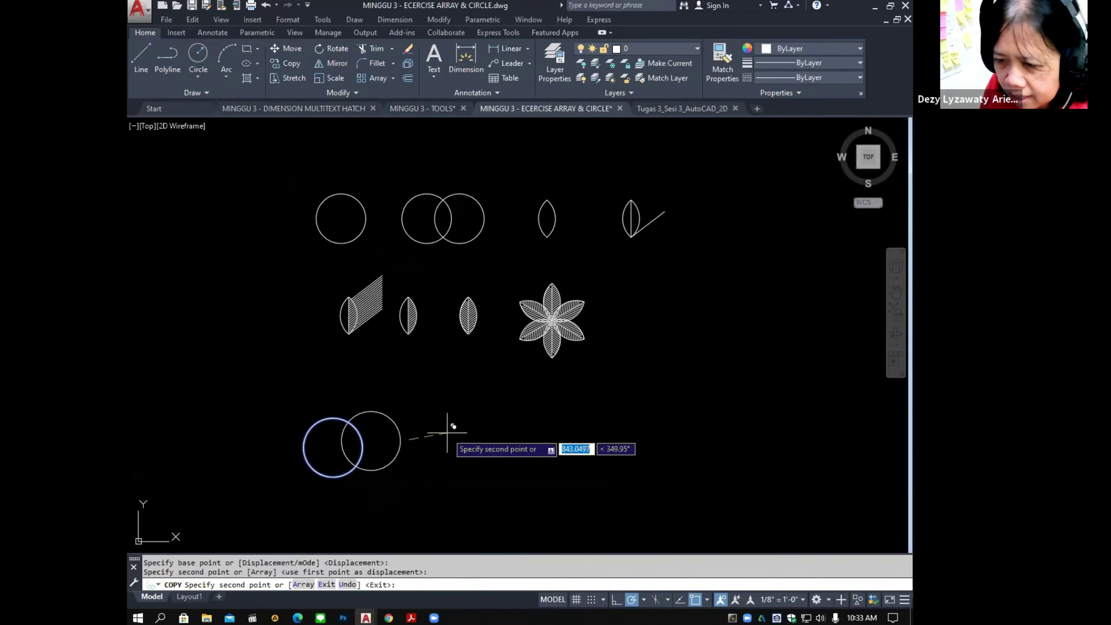
key(Escape)
click(404, 428)
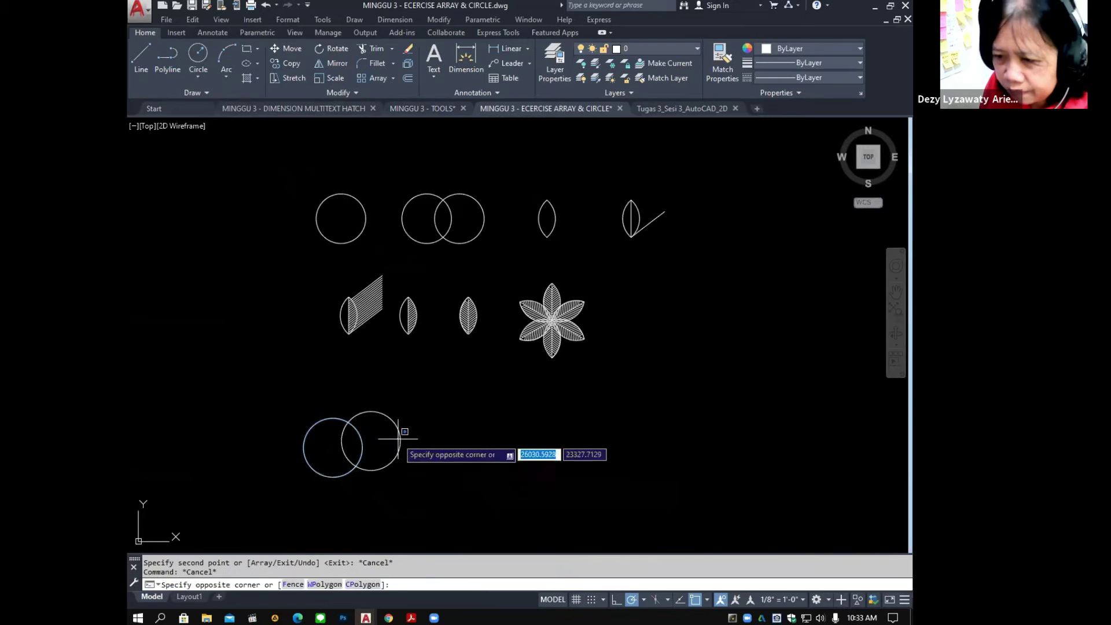
click(391, 401)
key(Delete)
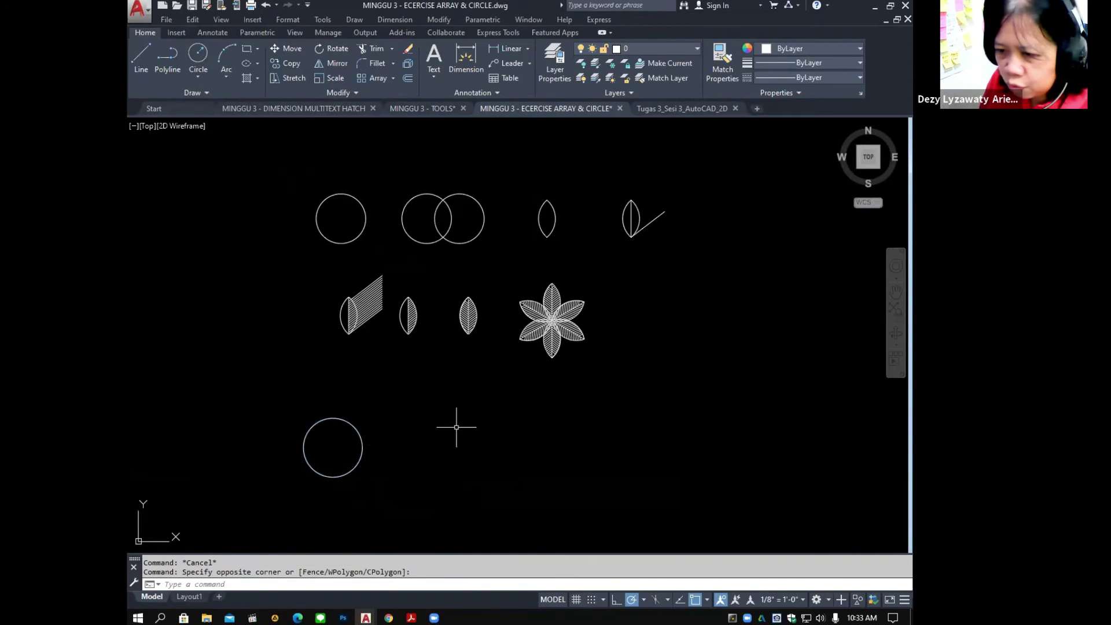
Copy the new circle about 800 units horizontally to the right so that it overlaps the original.
click(286, 63)
click(359, 462)
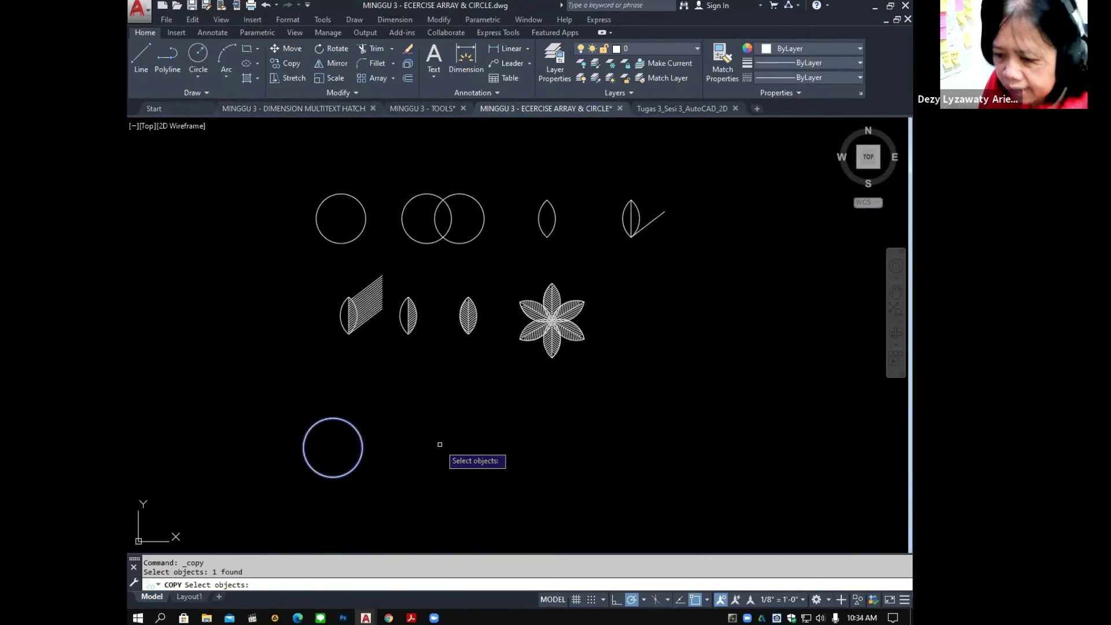
key(Return)
click(488, 440)
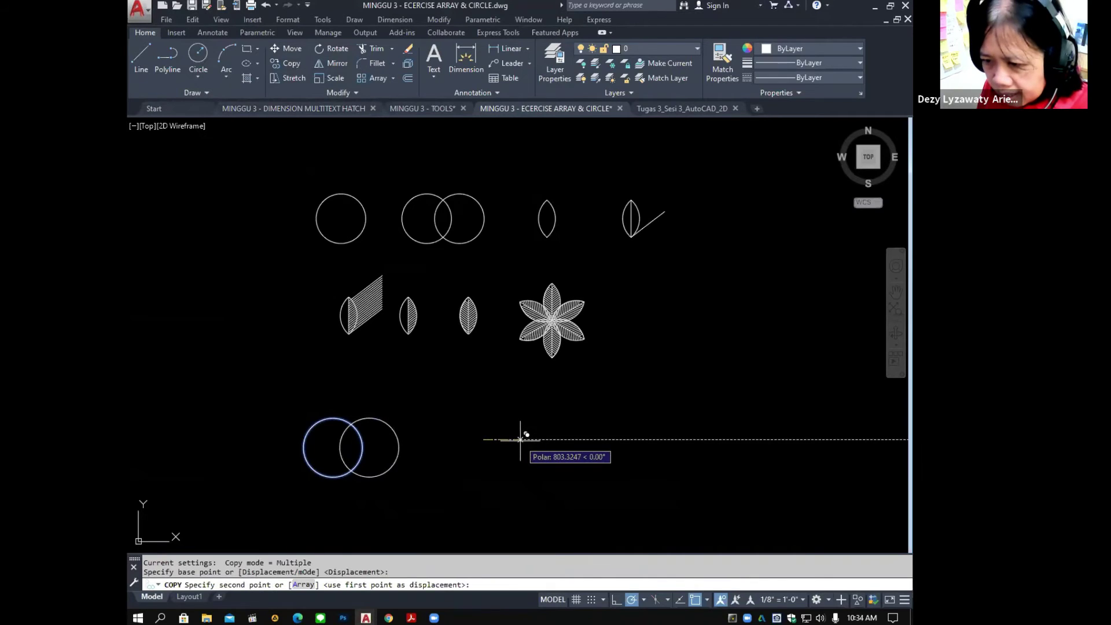
click(525, 440)
mouse_move(480, 487)
middle_down()
mouse_move(488, 441)
mouse_move(501, 443)
middle_up()
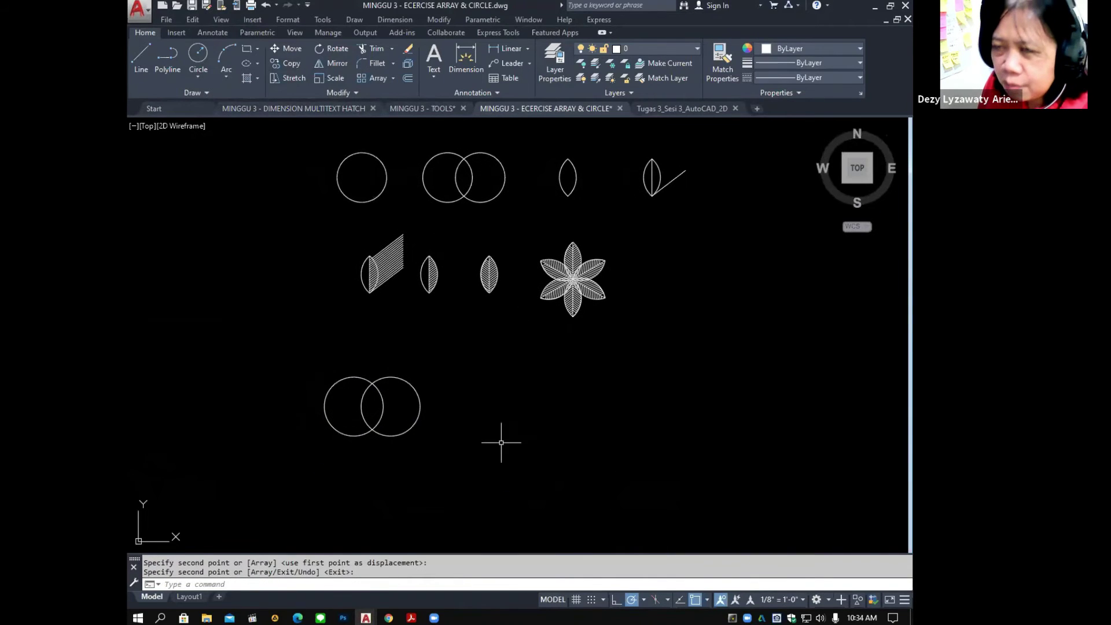
Trim the outer arcs of the two overlapping circles against each other so that only the leaf-shaped overlap is left.
click(373, 54)
click(409, 352)
click(334, 410)
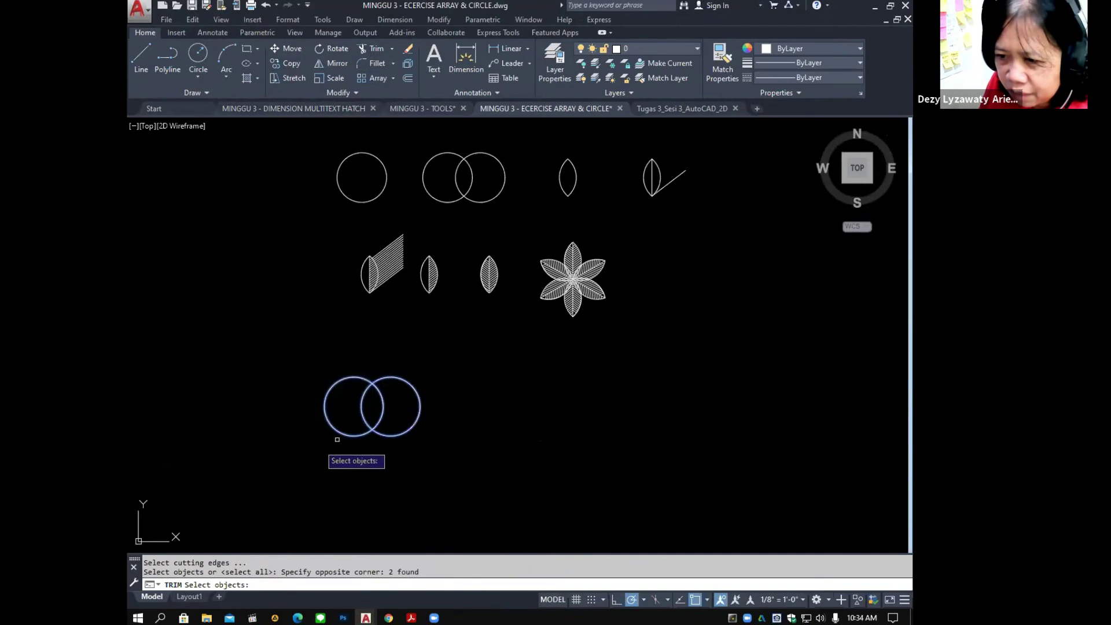
key(Return)
click(419, 399)
click(343, 377)
key(Return)
middle_drag(371, 405, 372, 412)
scroll(393, 457, up, 2)
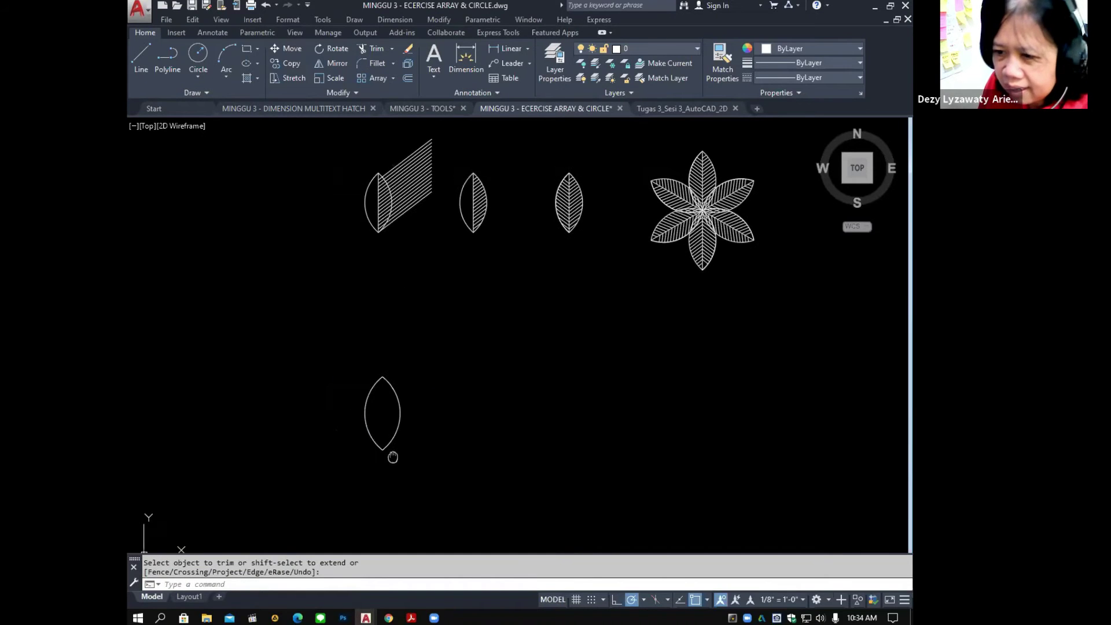
Draw a vertical centre line through the leaf from its lower tip to its upper tip.
text(l)
key(Return)
click(383, 449)
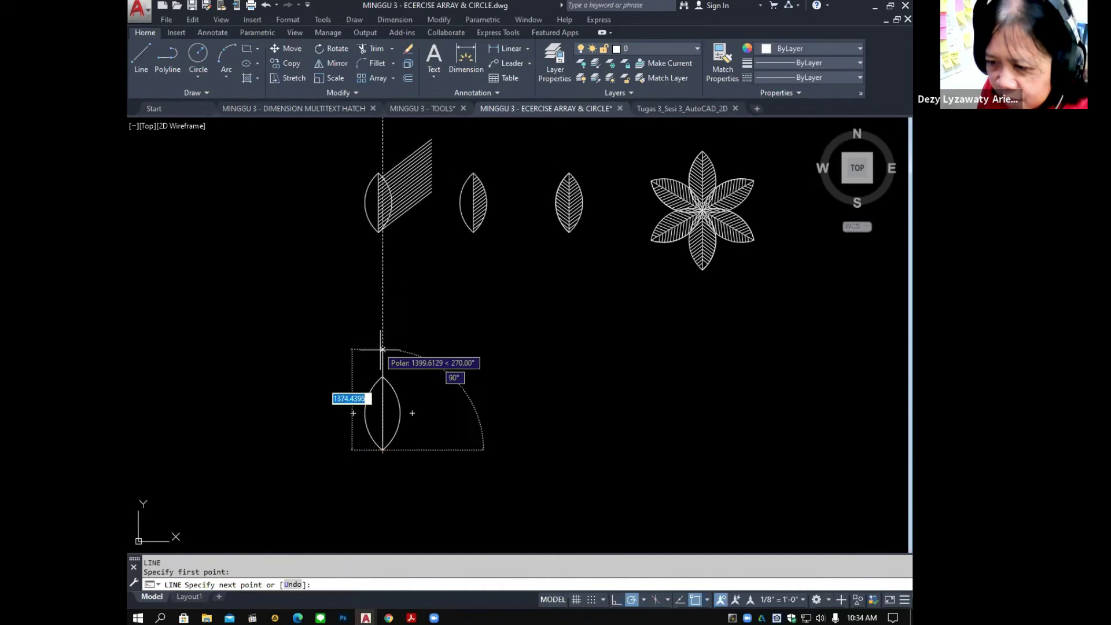
click(382, 378)
key(Escape)
Draw a diagonal line from the leaf's lower tip up to the right, ending well outside the leaf at about tip height.
right_click(446, 346)
click(446, 348)
click(383, 450)
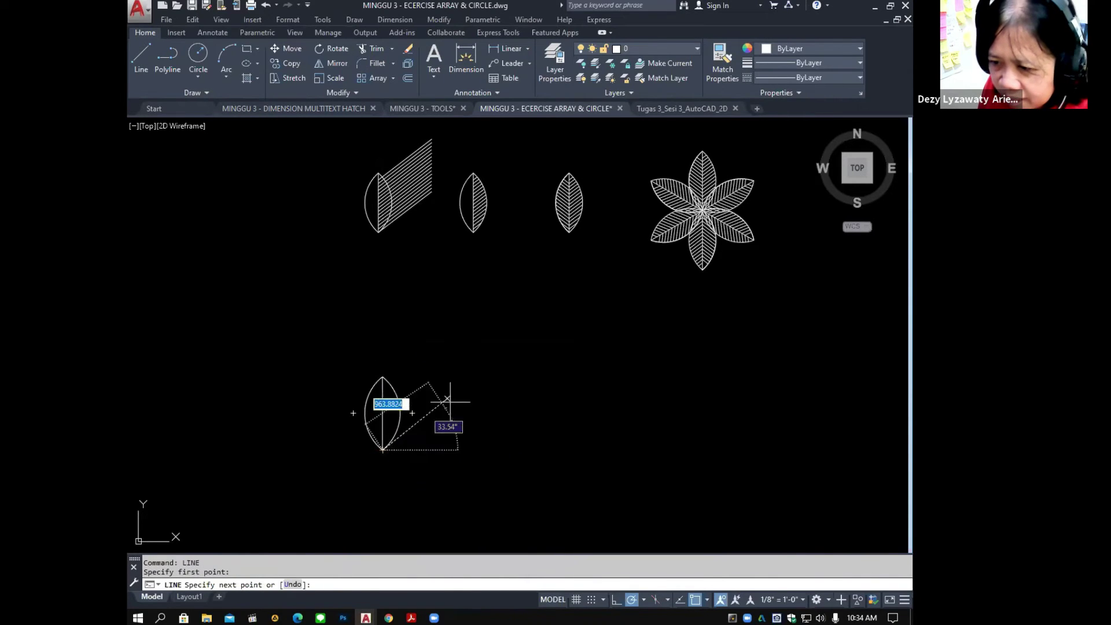
click(490, 376)
key(Escape)
middle_drag(512, 405, 510, 401)
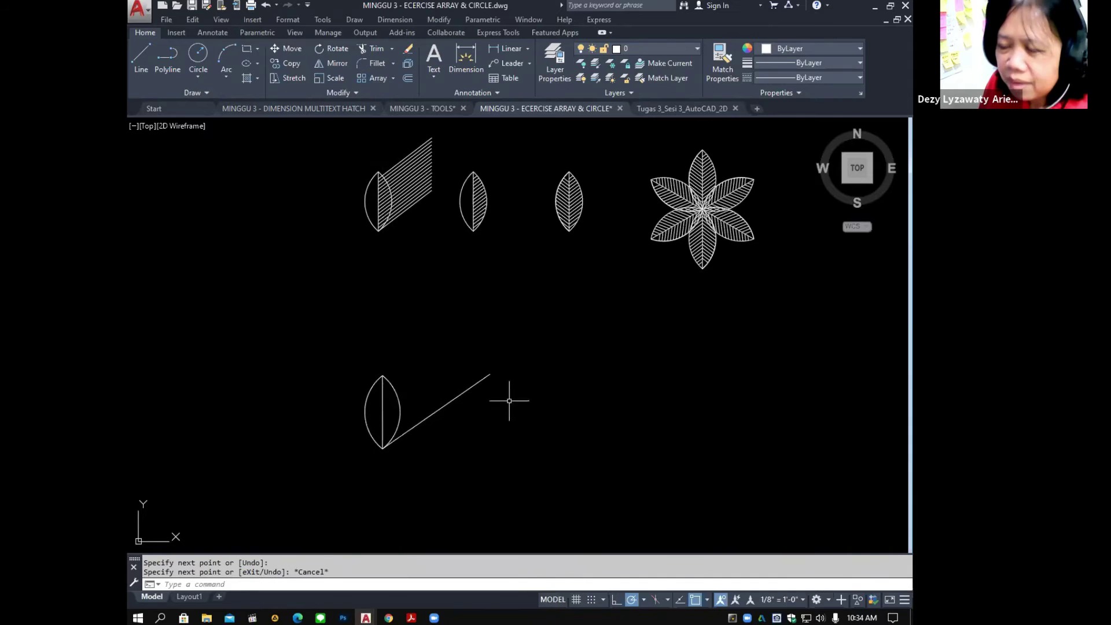
Create a rectangular array of the diagonal line with 1 column and 3 rows.
click(438, 21)
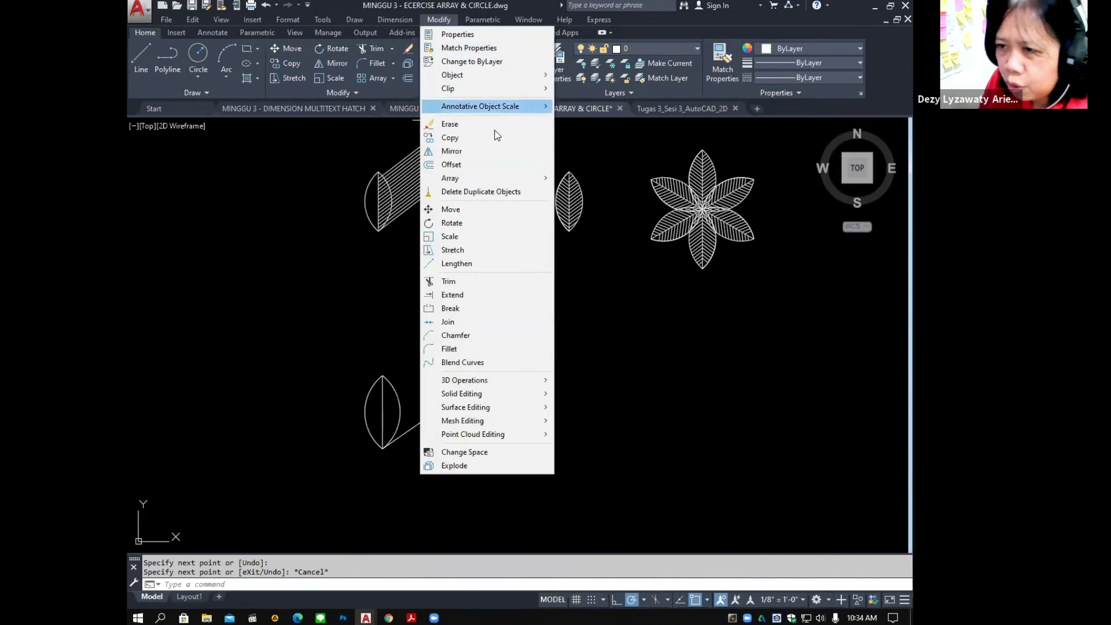
mouse_move(463, 178)
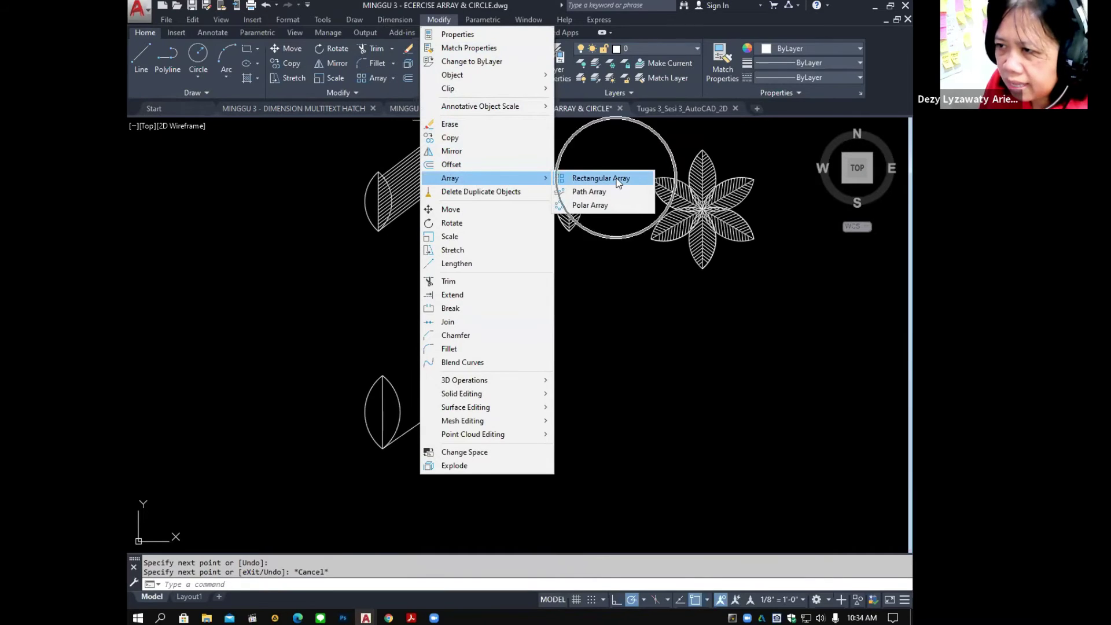
click(616, 180)
click(418, 418)
key(Return)
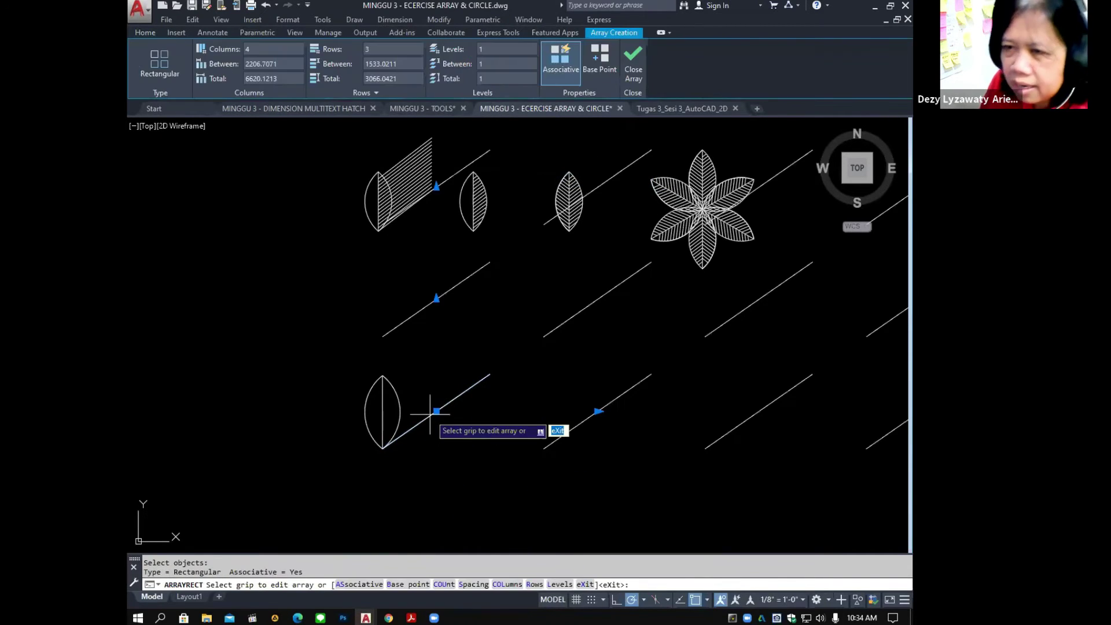
click(272, 48)
text(1)
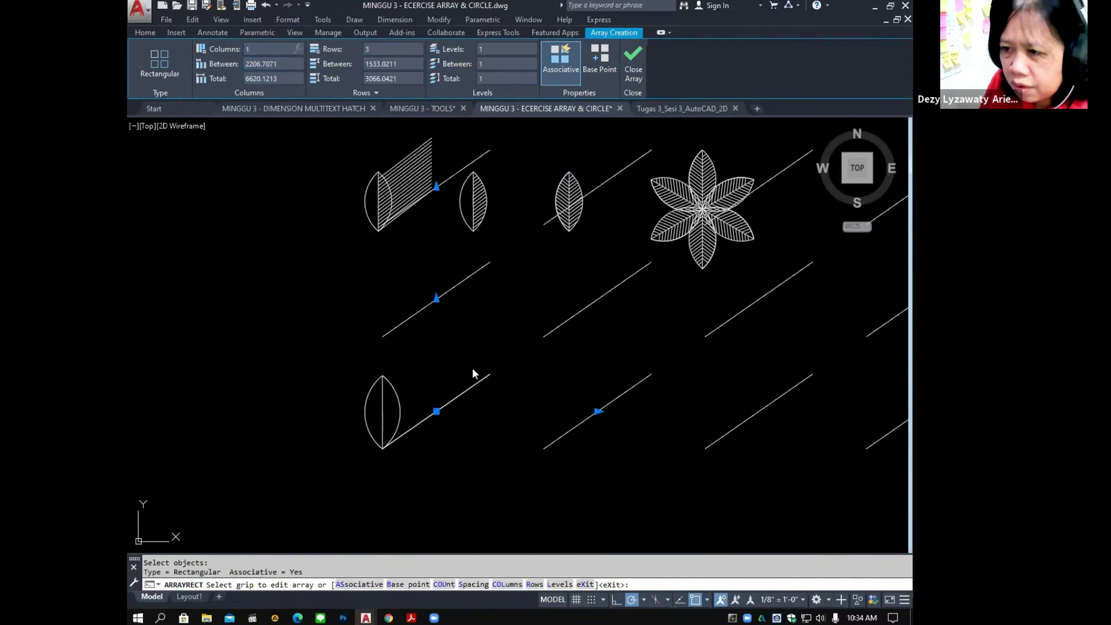
key(Return)
scroll(466, 360, down, 8)
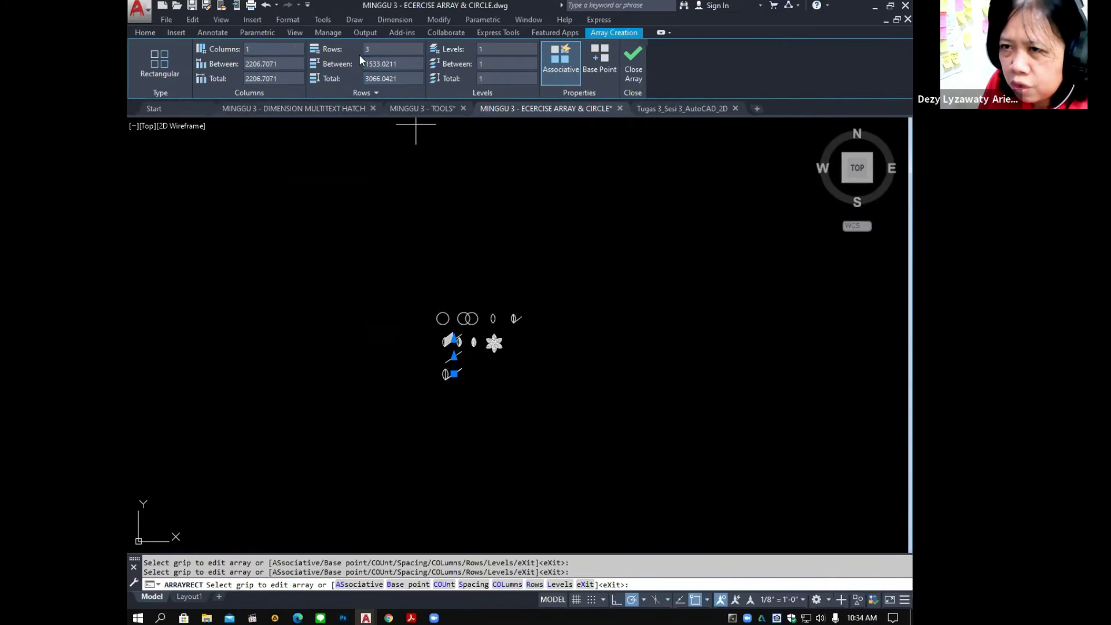
scroll(440, 370, up, 6)
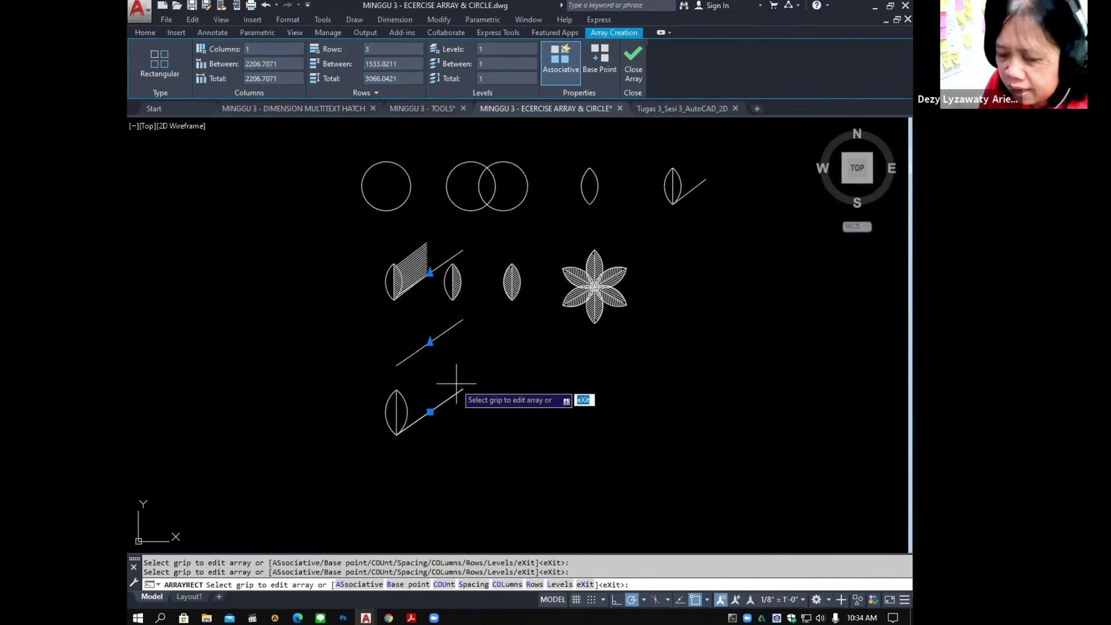
key(Return)
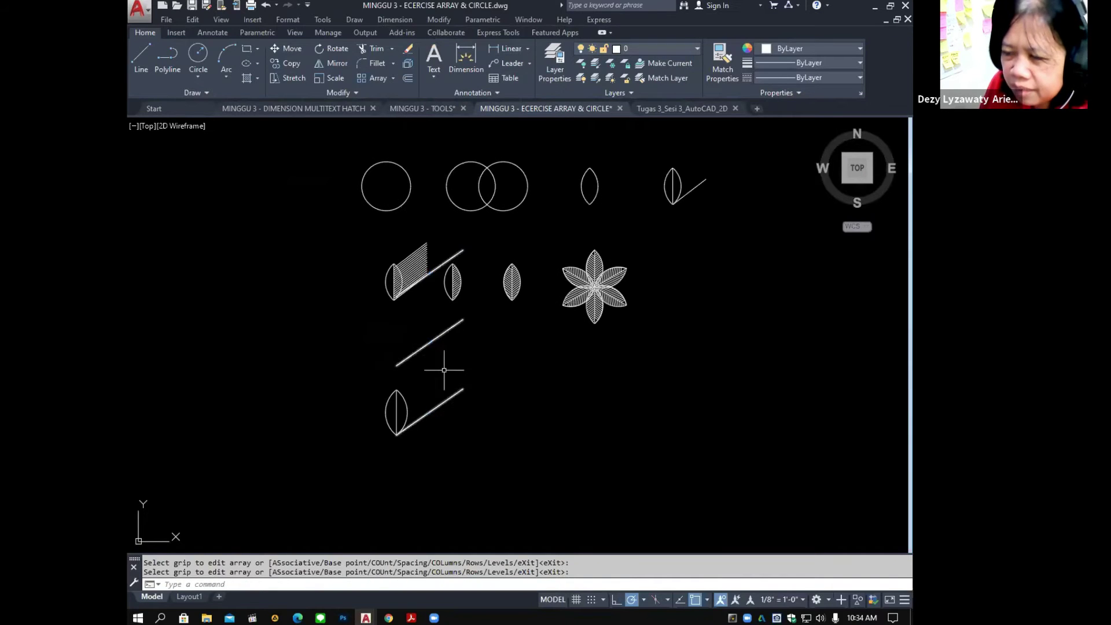
Reduce the row spacing of the diagonal line array to about 92 units.
click(426, 345)
click(429, 342)
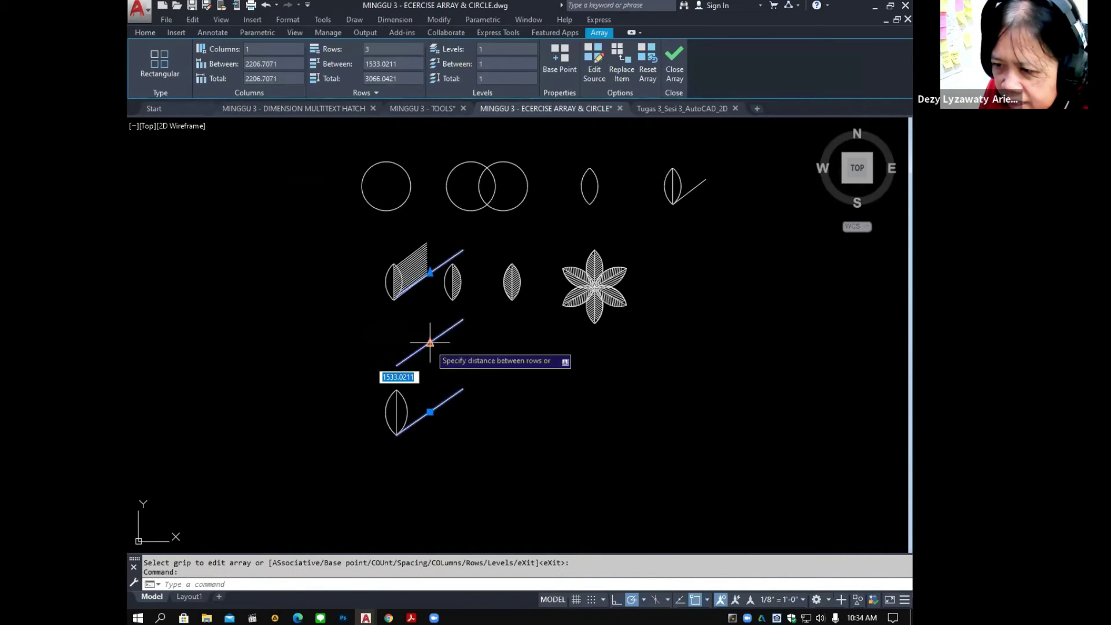
click(434, 404)
scroll(433, 405, up, 6)
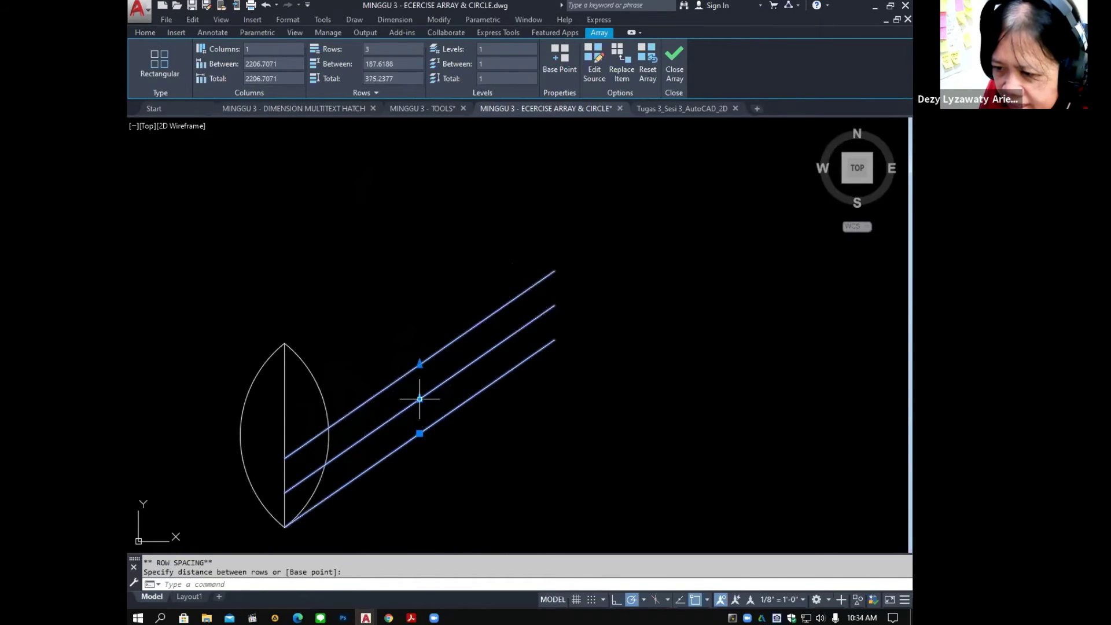
click(420, 398)
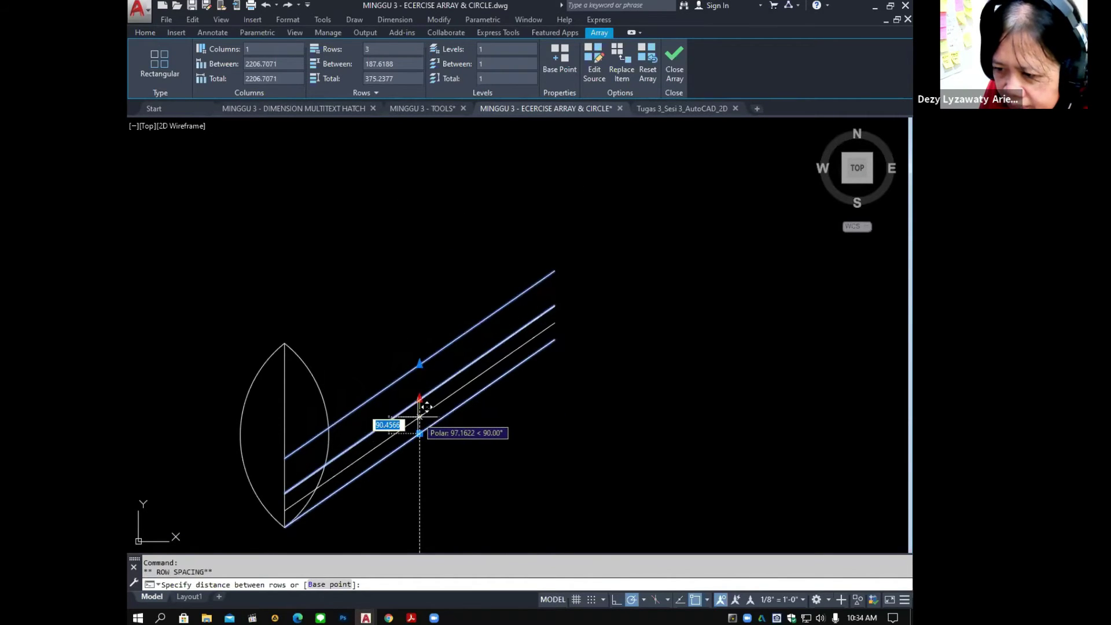
click(420, 412)
Increase the array's row count until the diagonal lines fill the leaf up to its upper tip.
click(420, 397)
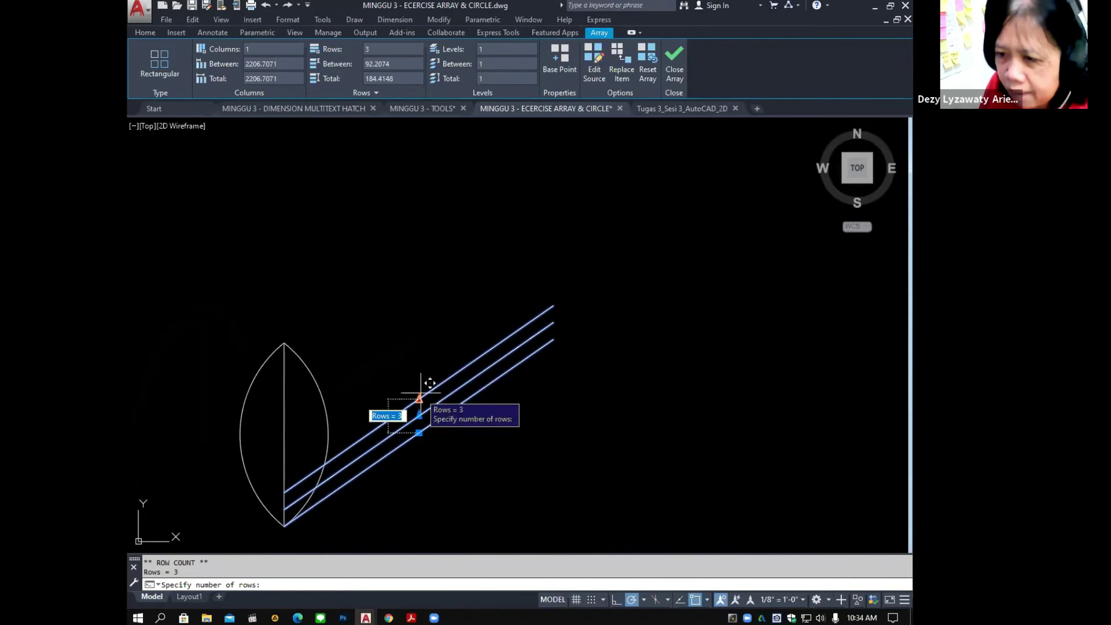
click(403, 249)
scroll(556, 389, down, 2)
key(Escape)
key(Escape)
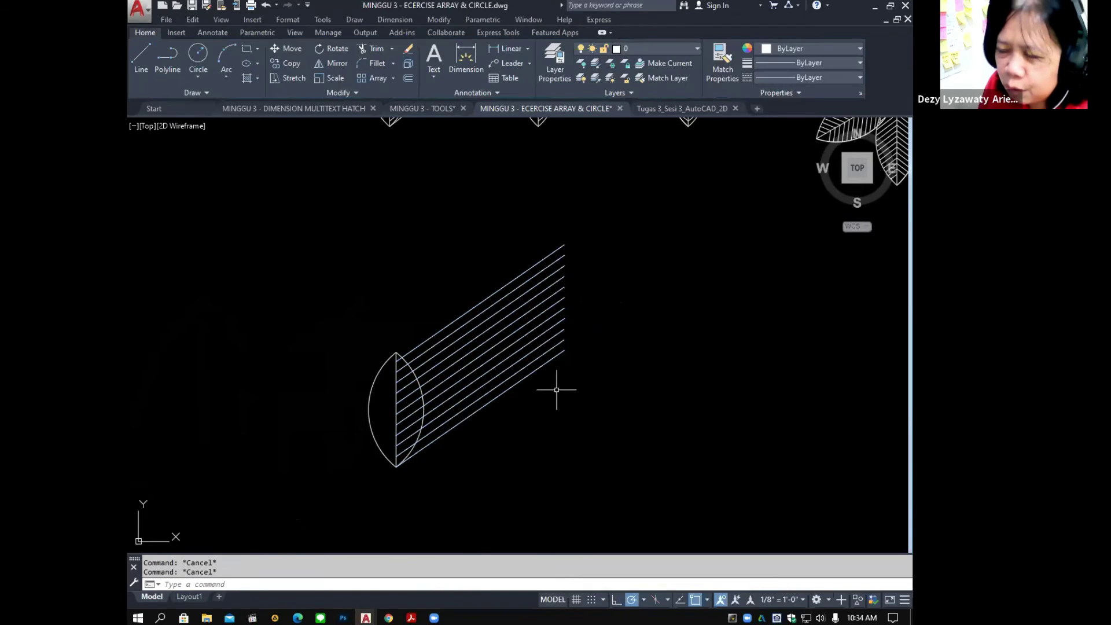
scroll(490, 412, down, 2)
middle_drag(504, 416, 481, 435)
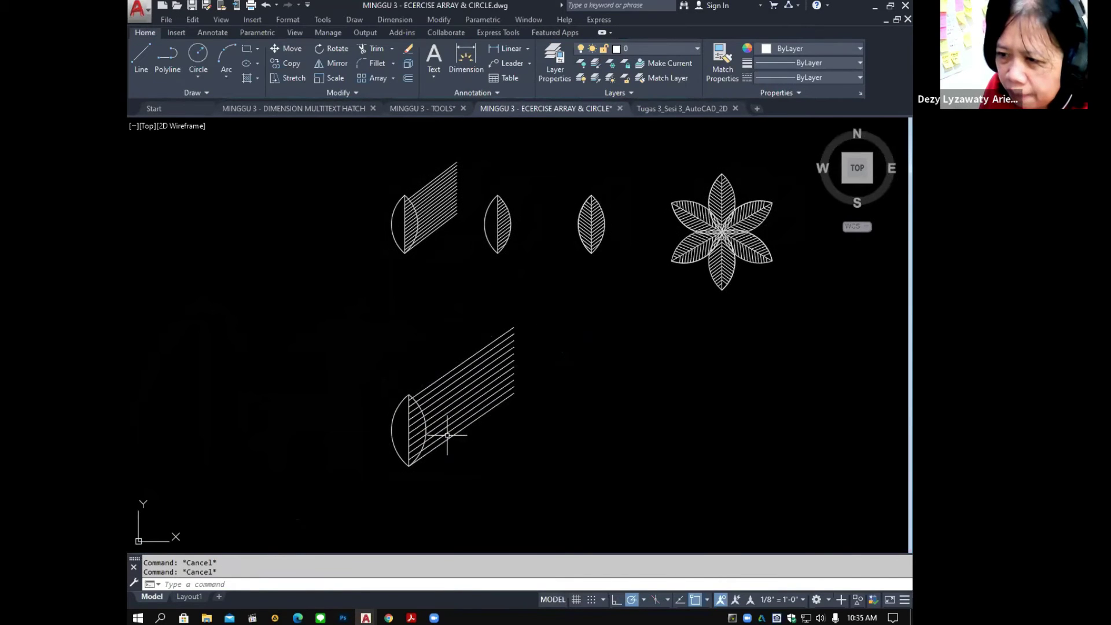
Try to trim the arrayed lines outside the leaf, using its right arc as the cutting edge.
scroll(447, 434, up, 2)
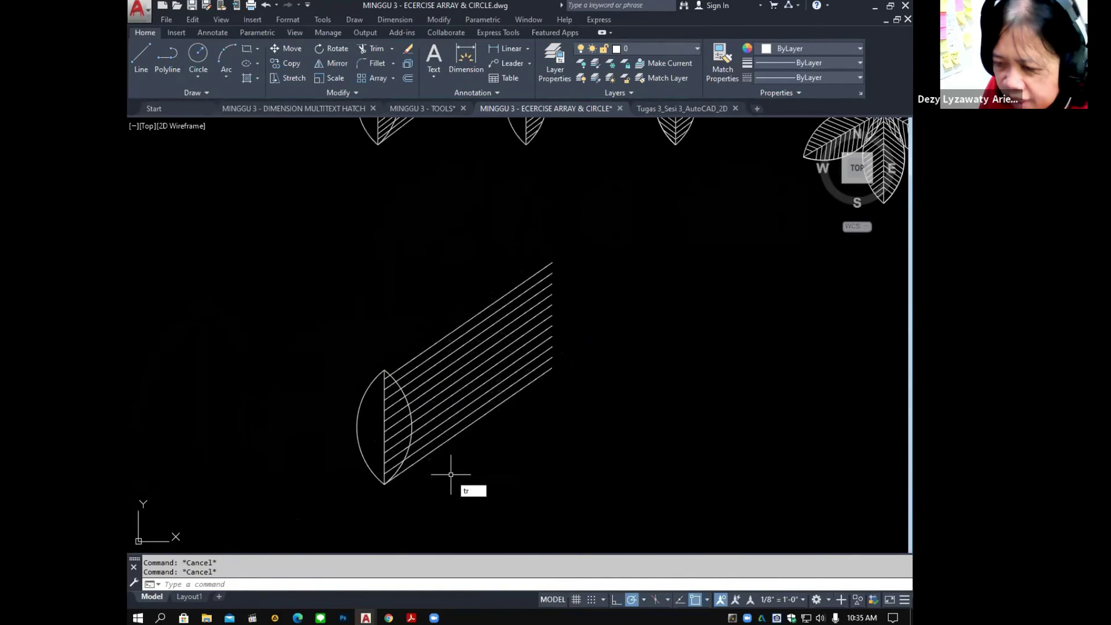
key(Return)
click(405, 454)
key(Return)
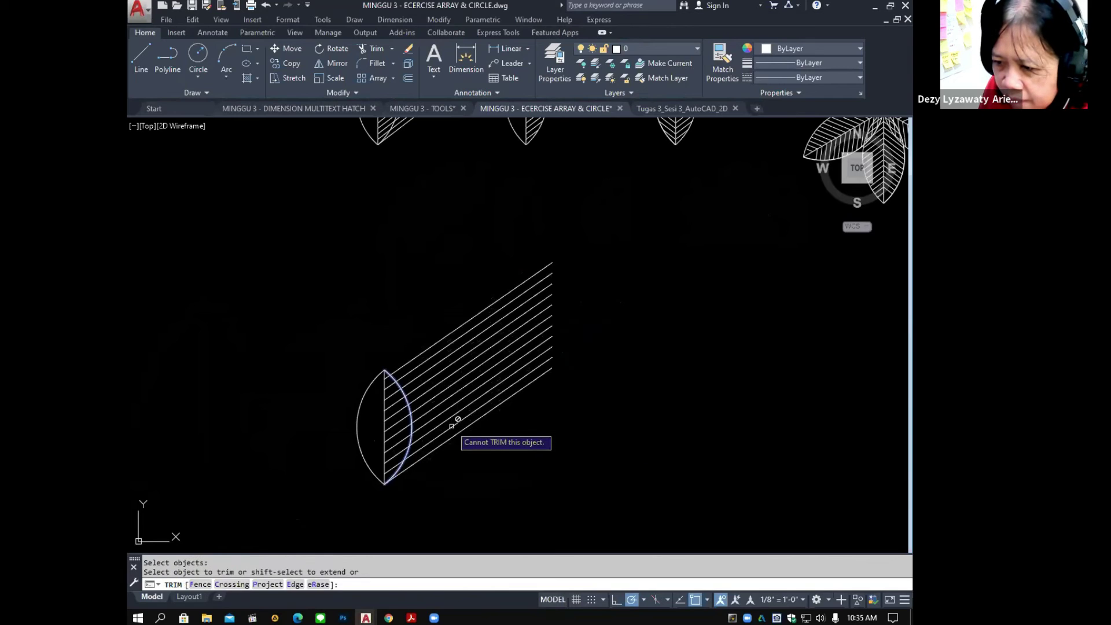
click(451, 426)
key(Escape)
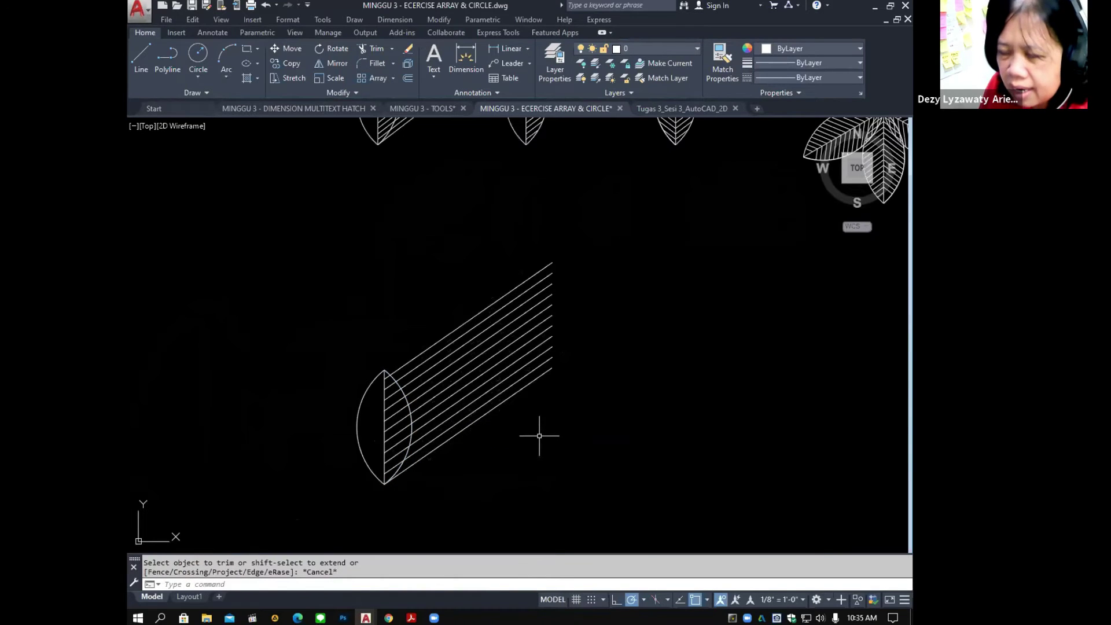
Explode the array of diagonal lines into separate lines.
click(439, 19)
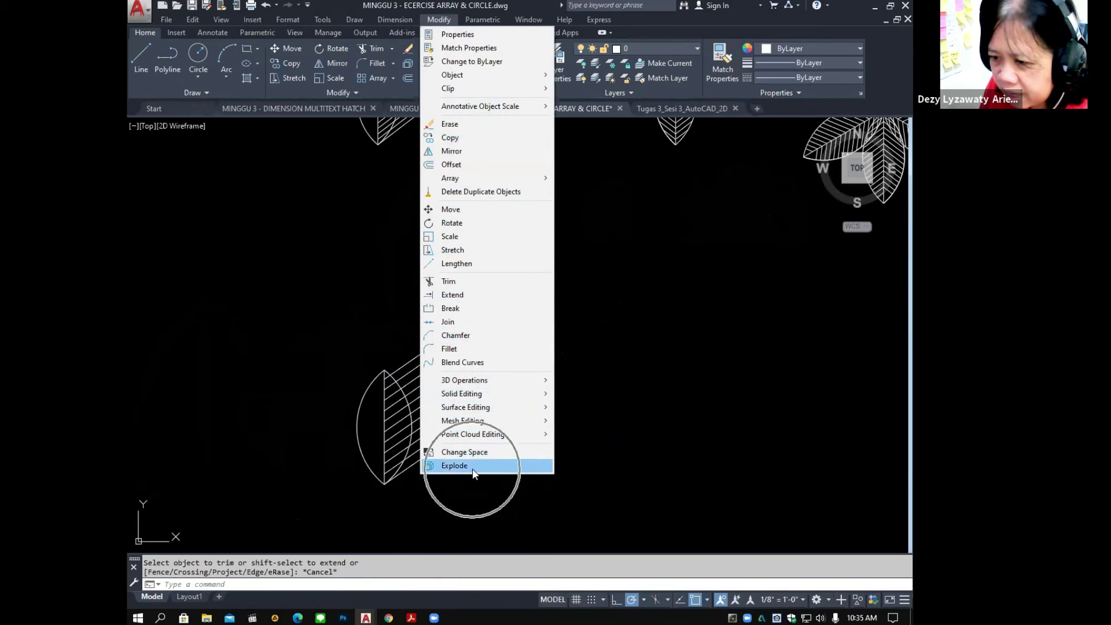
click(473, 468)
click(477, 313)
key(Return)
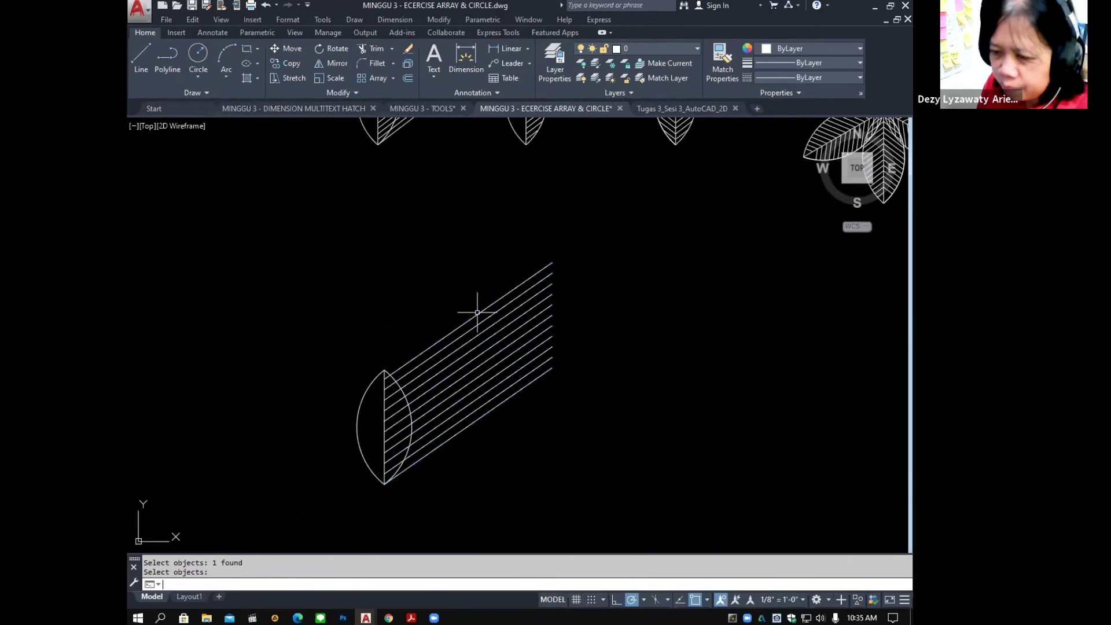
text(tr)
key(Return)
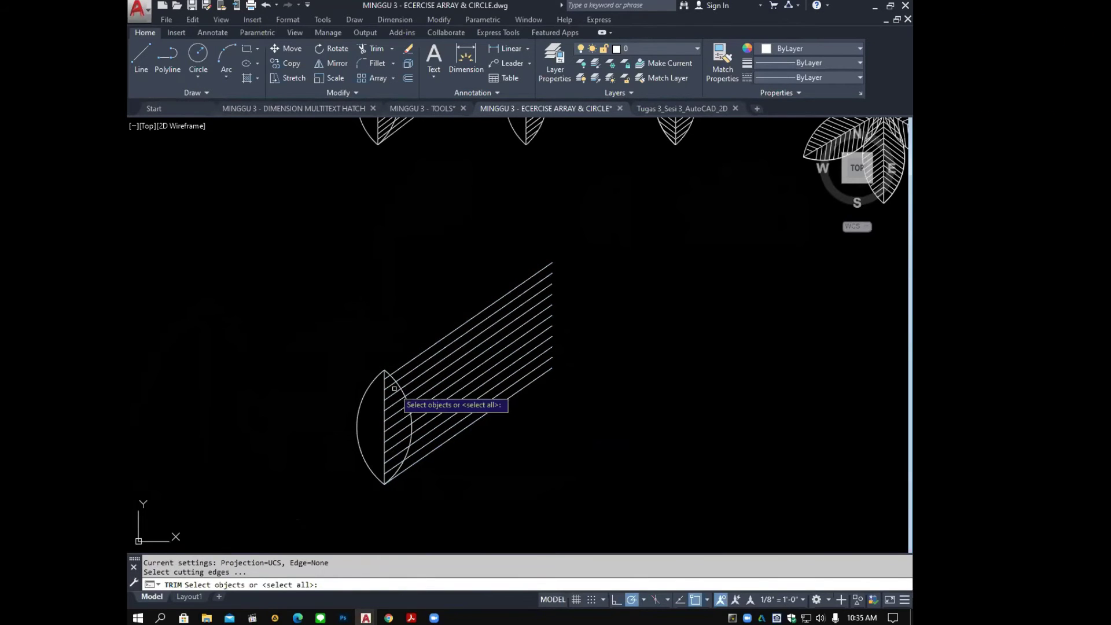
key(Escape)
Trim the separate diagonal lines outside the leaf, using its right arc as the cutting edge.
click(371, 52)
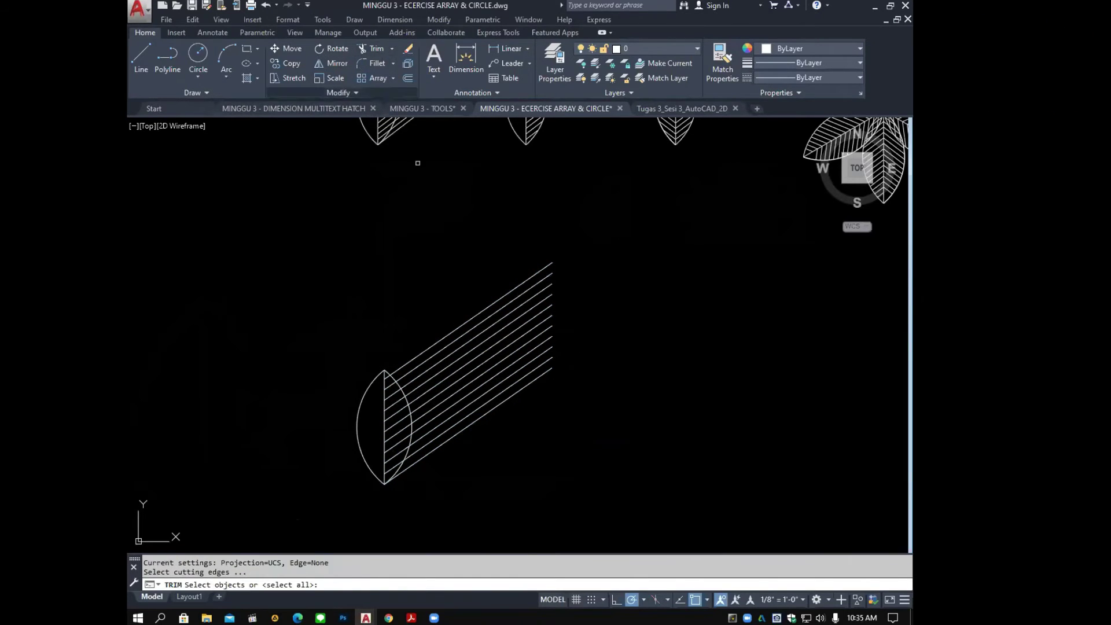
scroll(406, 397, up, 2)
click(402, 400)
key(Return)
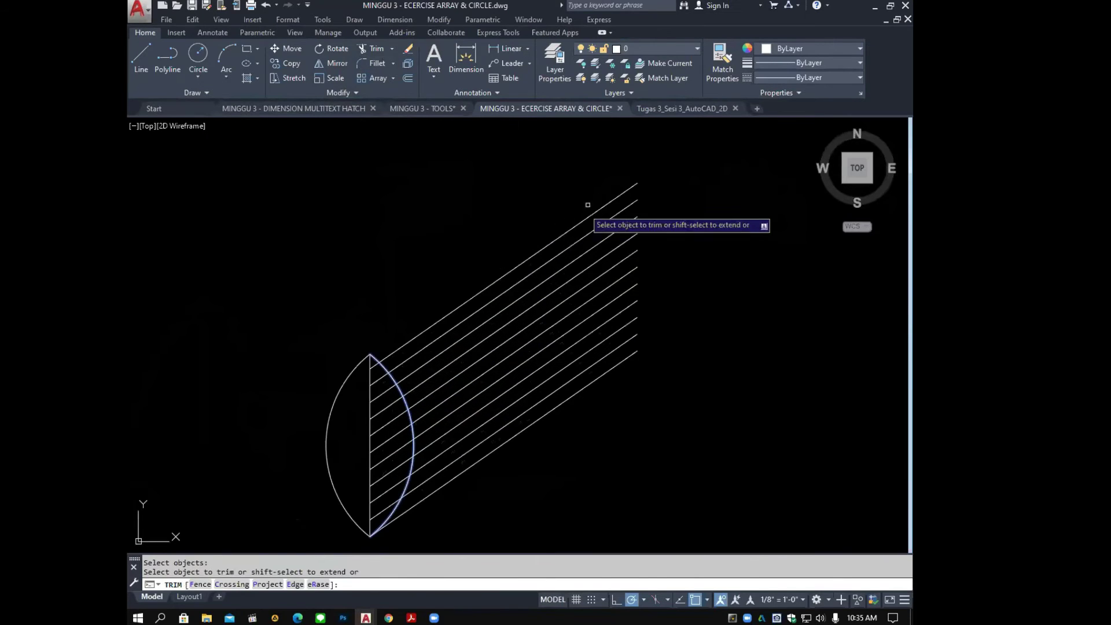
click(612, 179)
click(506, 405)
scroll(509, 356, down, 2)
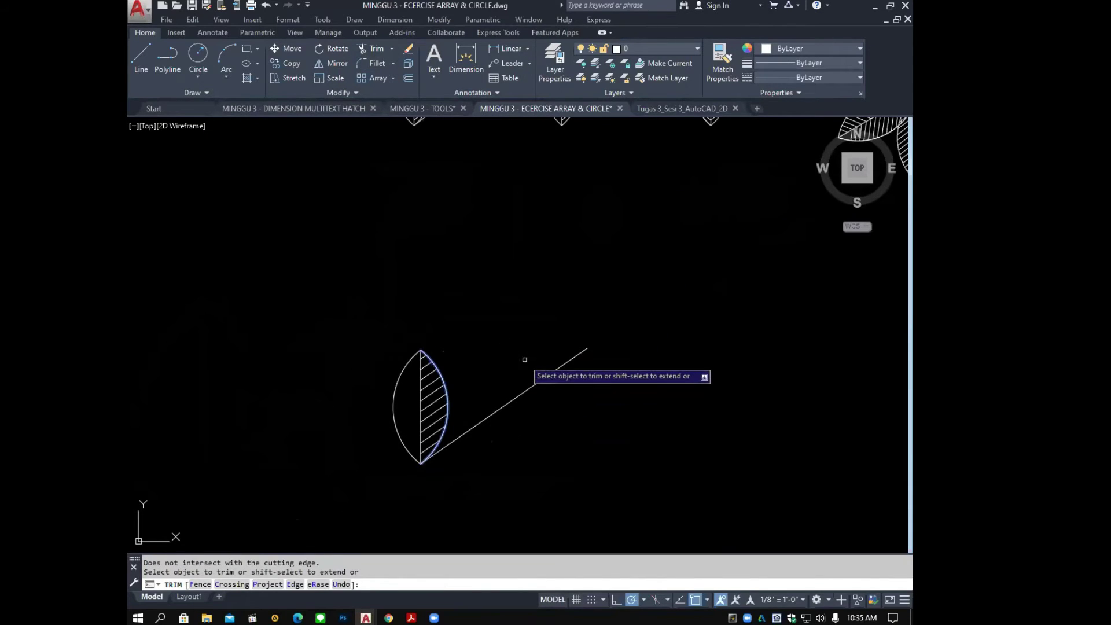
key(Escape)
Erase the leftover diagonal line that runs outside the leaf from its lower tip.
click(538, 352)
click(529, 414)
key(Delete)
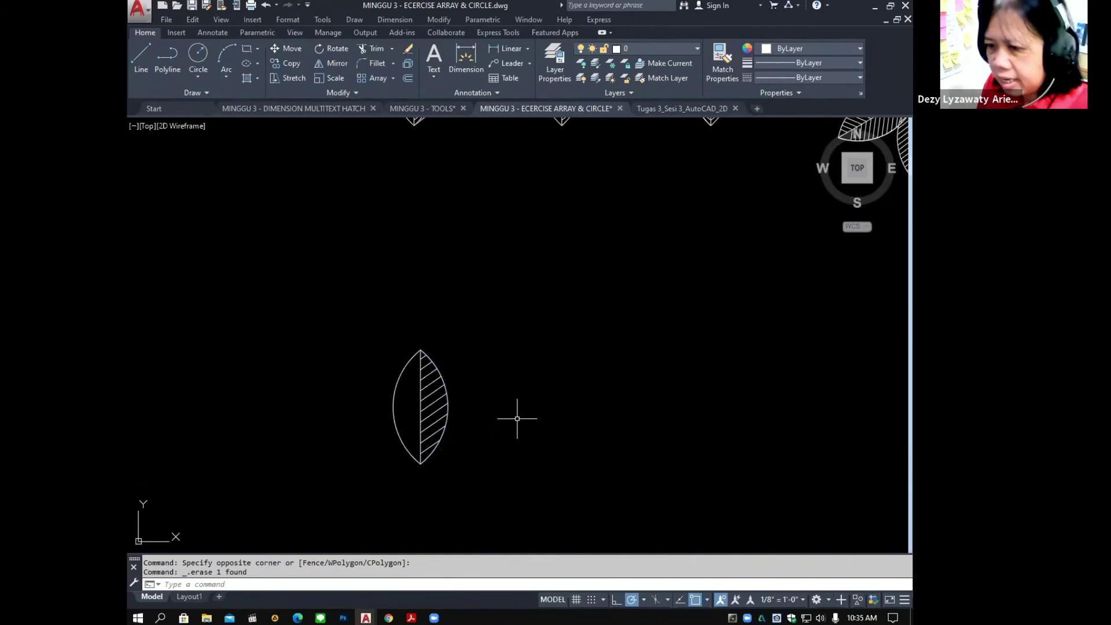
middle_drag(518, 419, 513, 401)
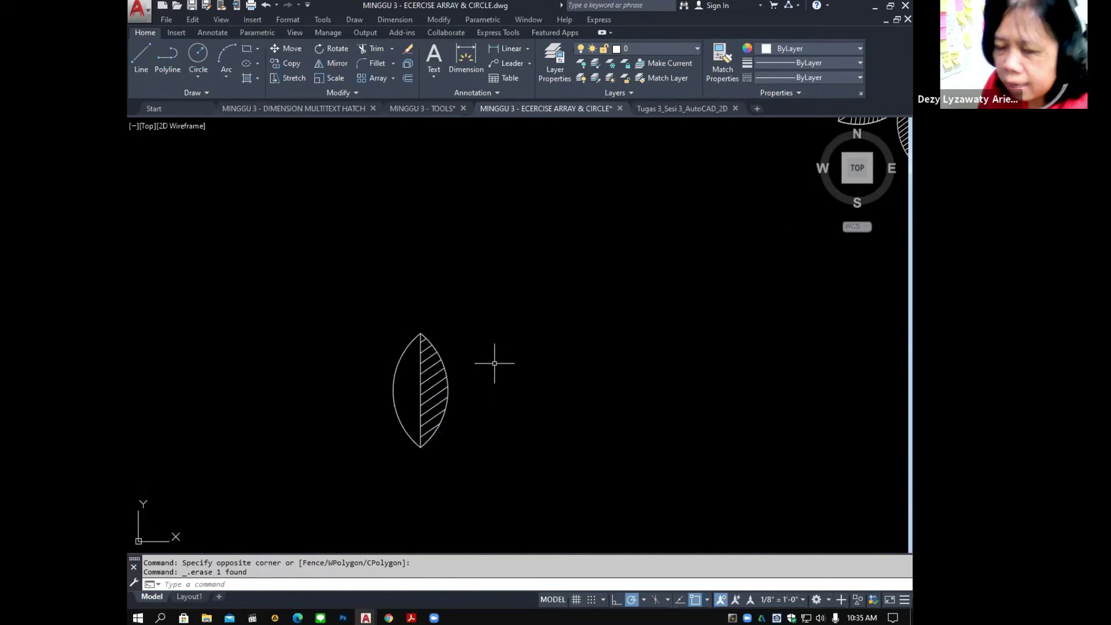
Mirror the leaf's right arc and veins across its vertical centre line, keeping the source objects.
click(336, 63)
click(475, 263)
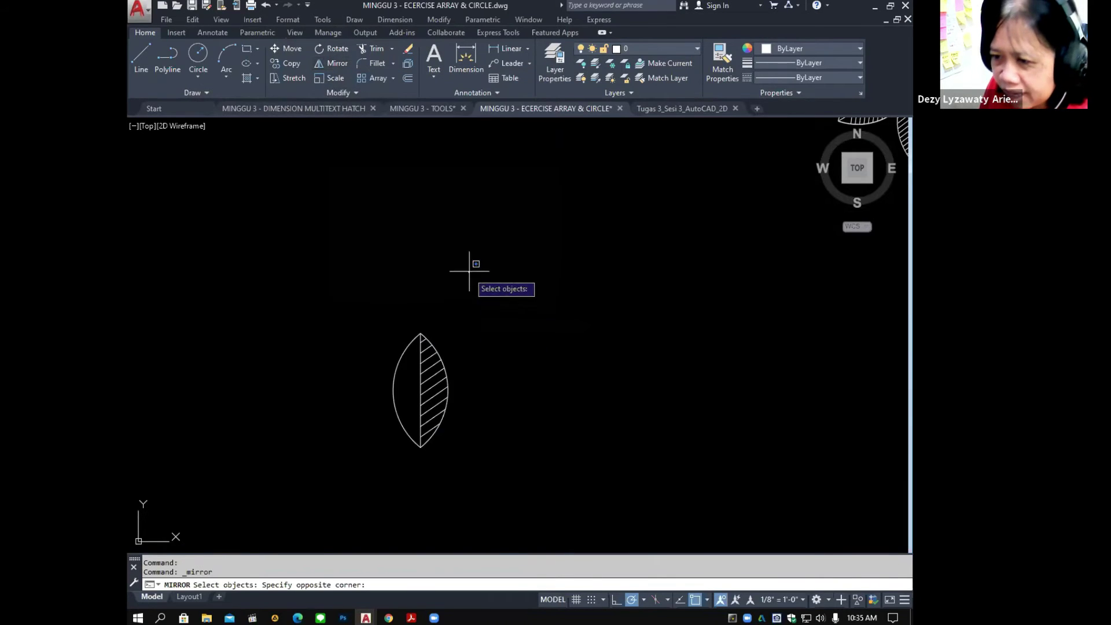
click(432, 495)
key(Return)
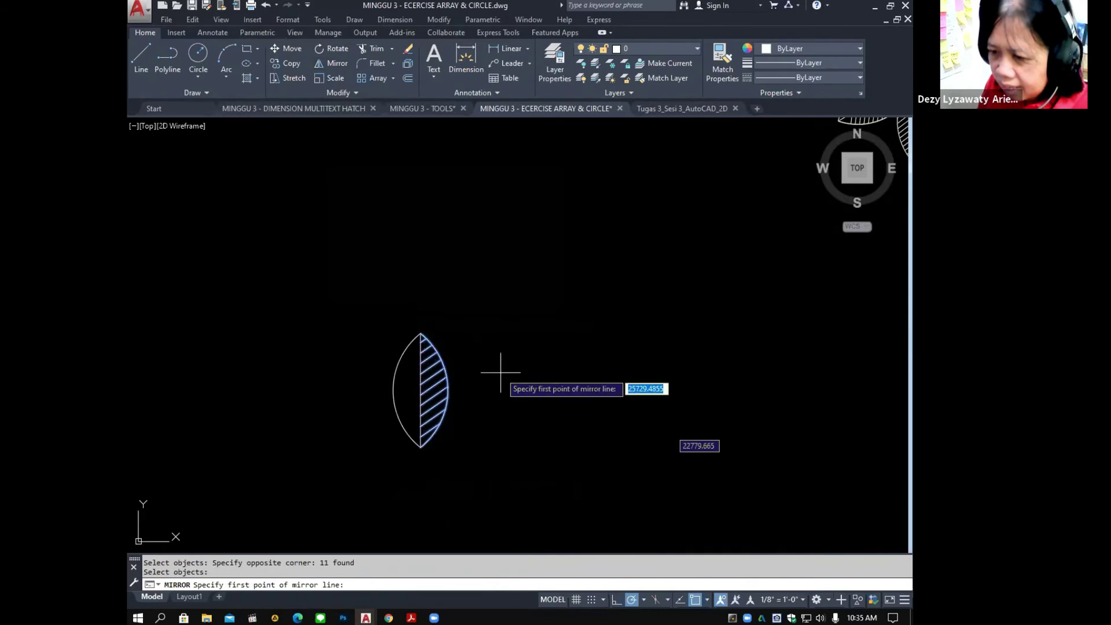
click(421, 333)
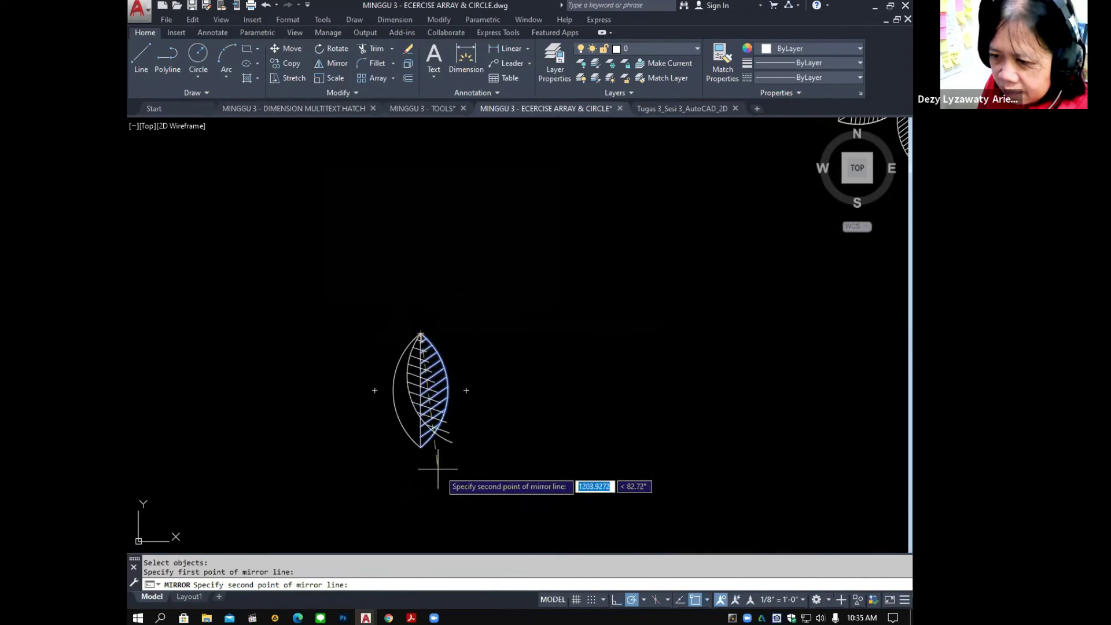
click(421, 447)
key(Return)
scroll(426, 384, down, 3)
middle_drag(426, 384, 460, 381)
scroll(460, 382, up, 2)
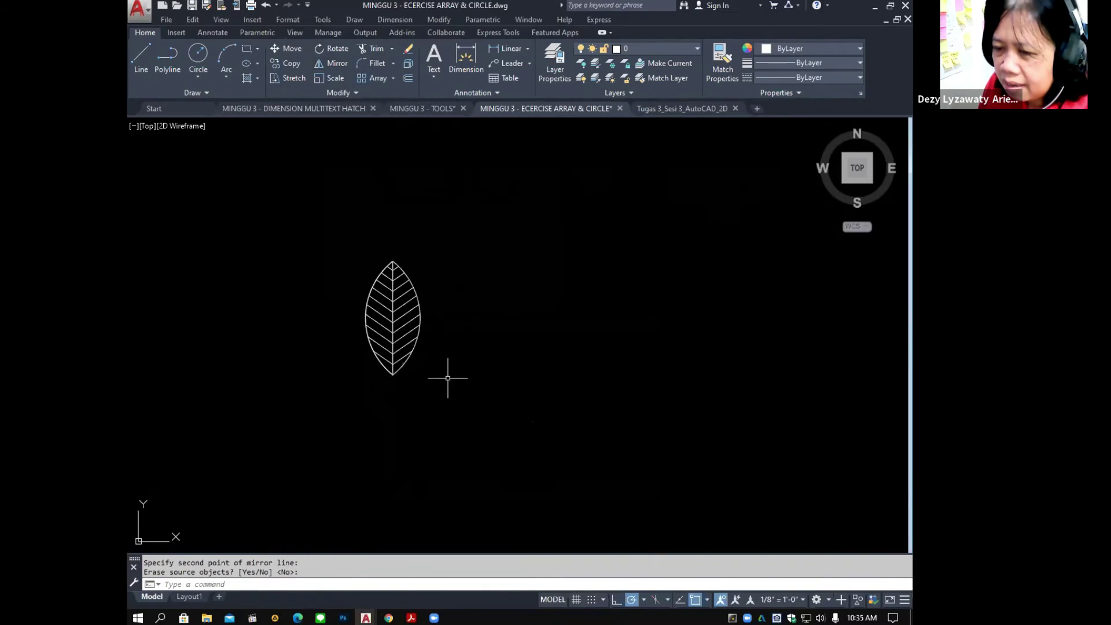
Create a polar array of the whole veined leaf around its lower tip with 8 items.
click(447, 19)
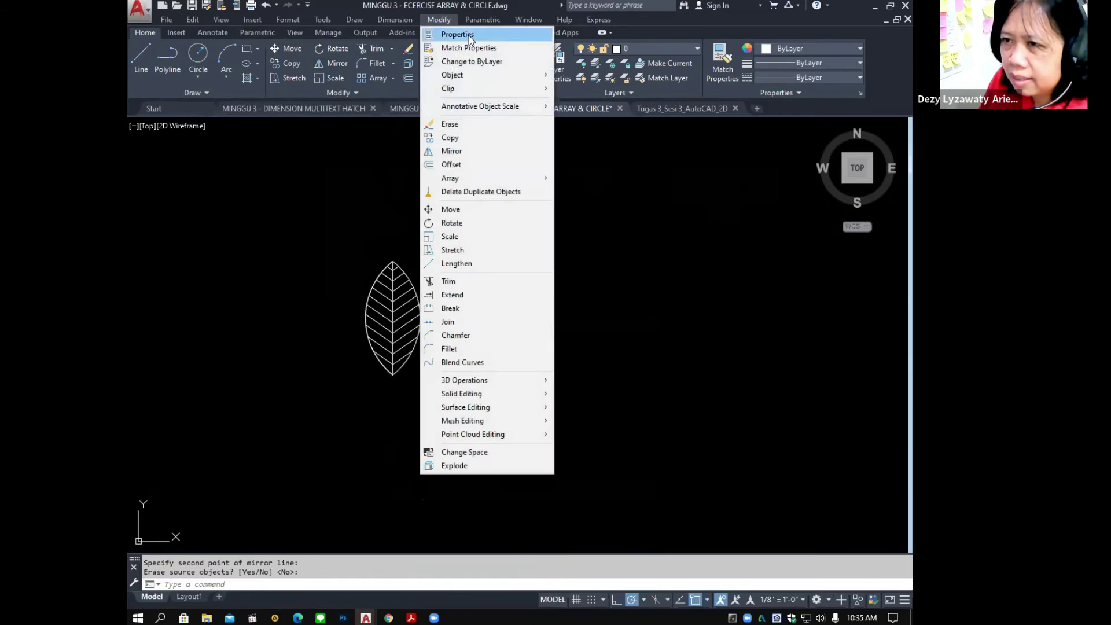
click(503, 179)
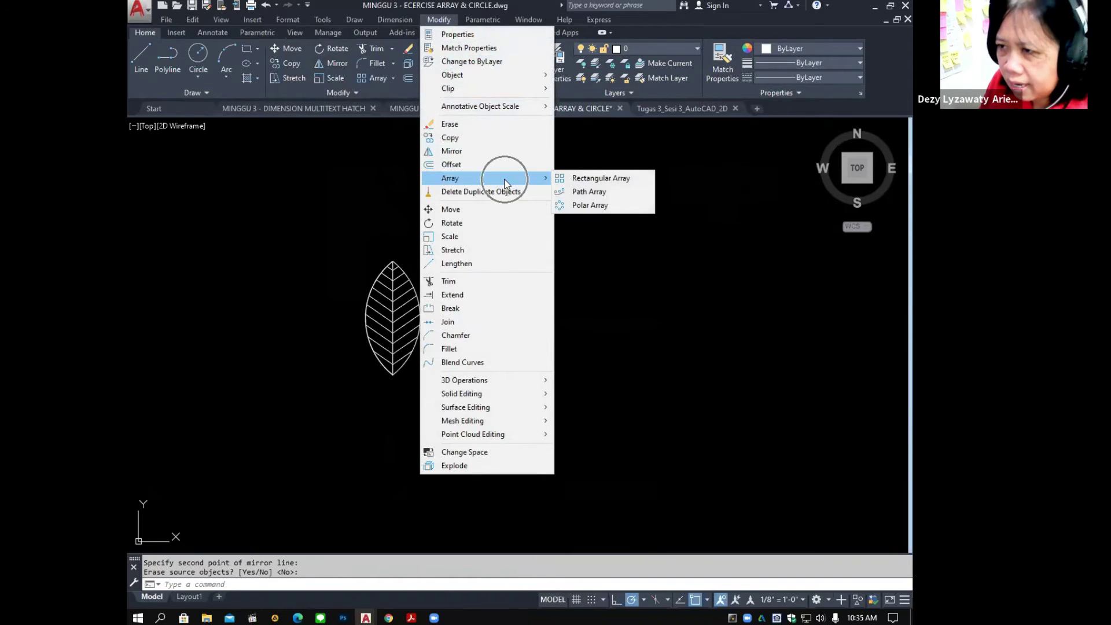
click(582, 206)
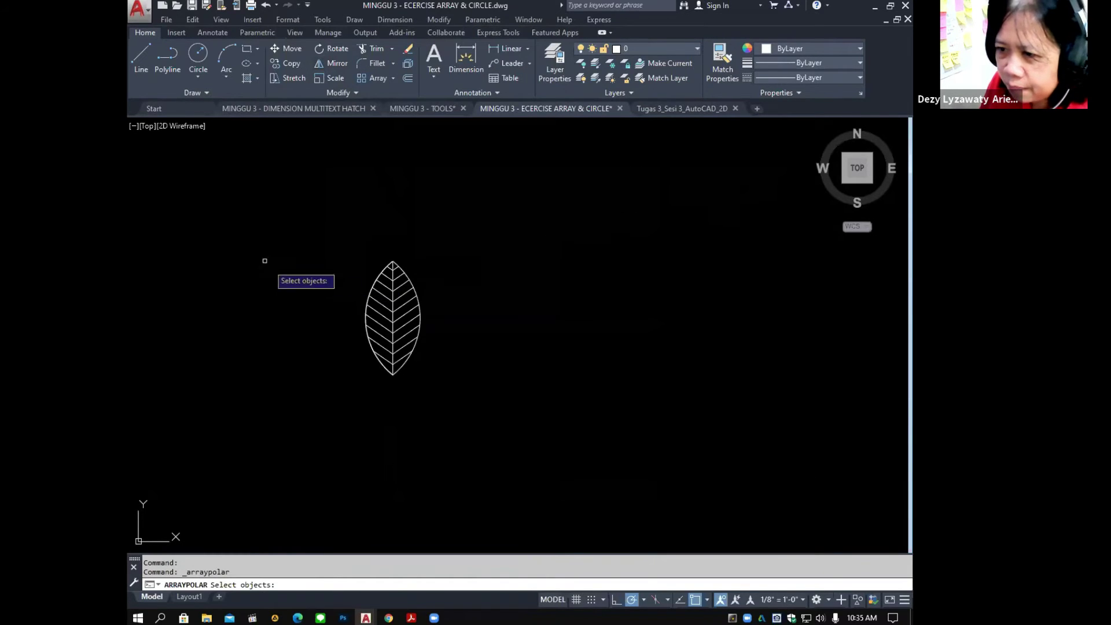
click(257, 227)
click(486, 413)
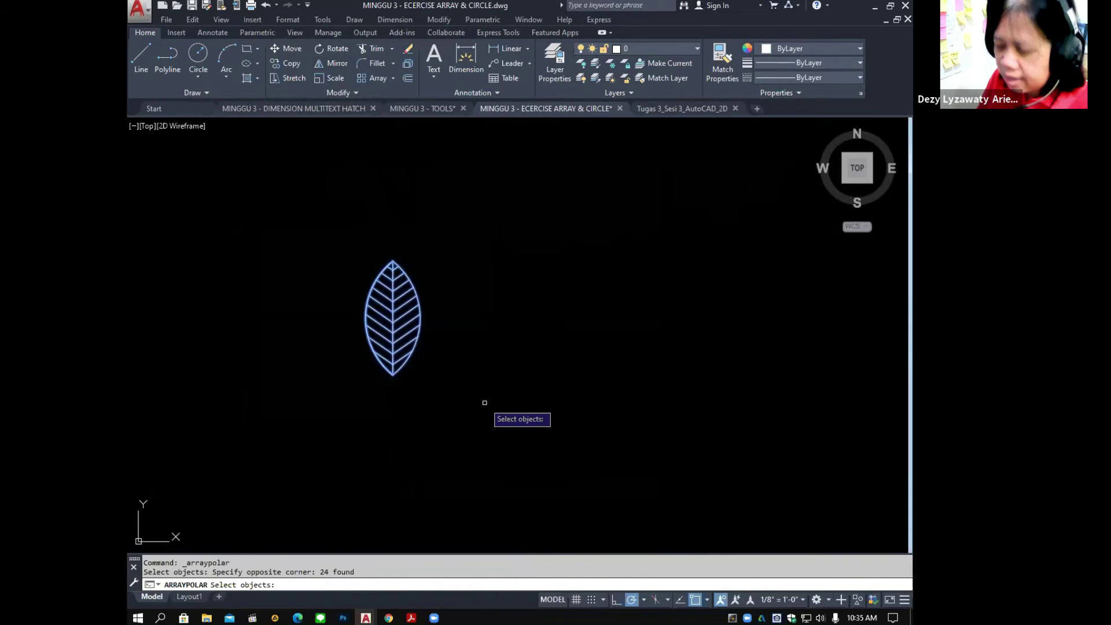
key(Return)
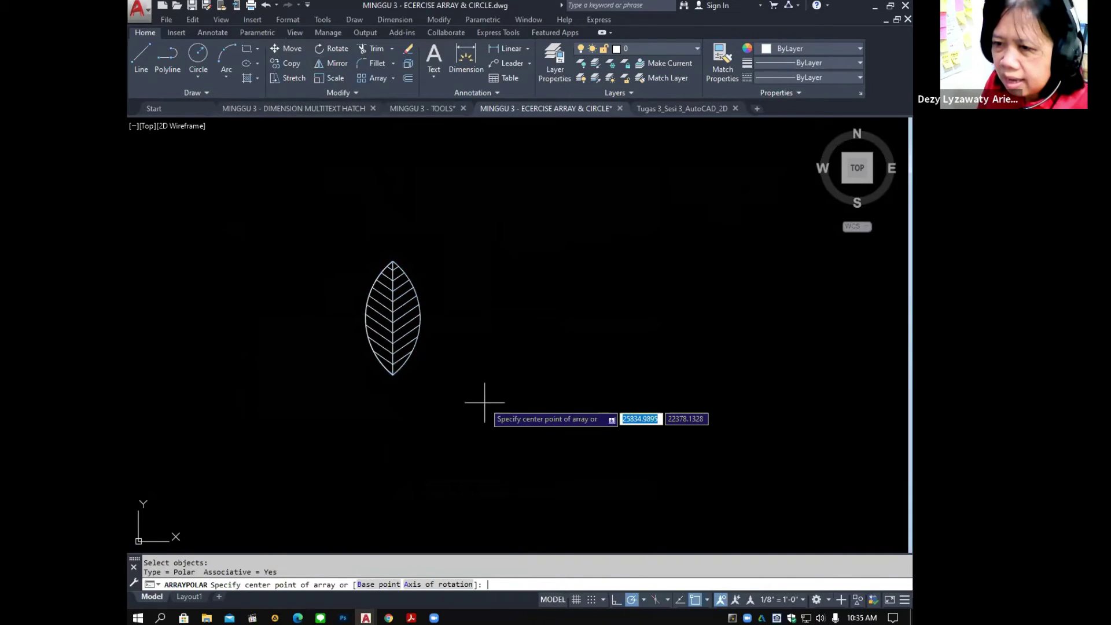
click(393, 375)
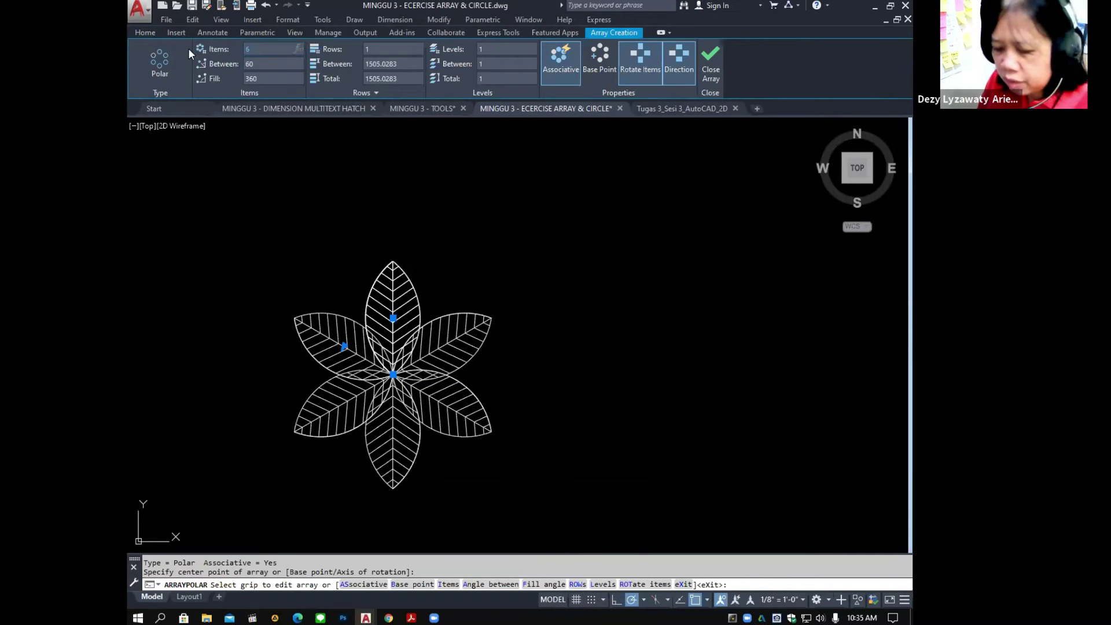
text(8)
key(Return)
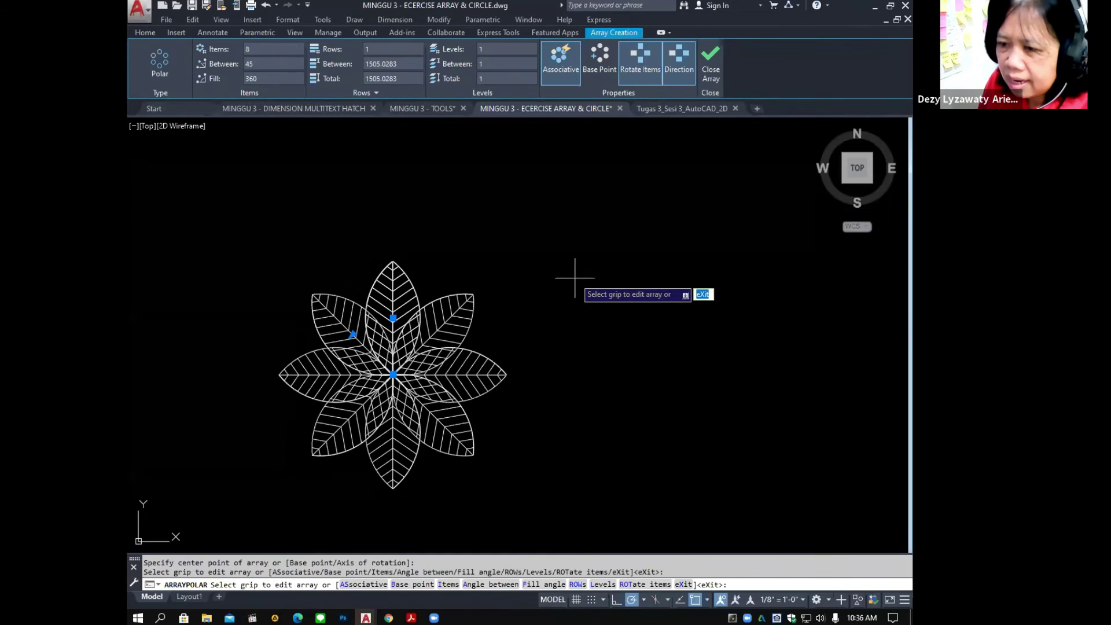
key(Return)
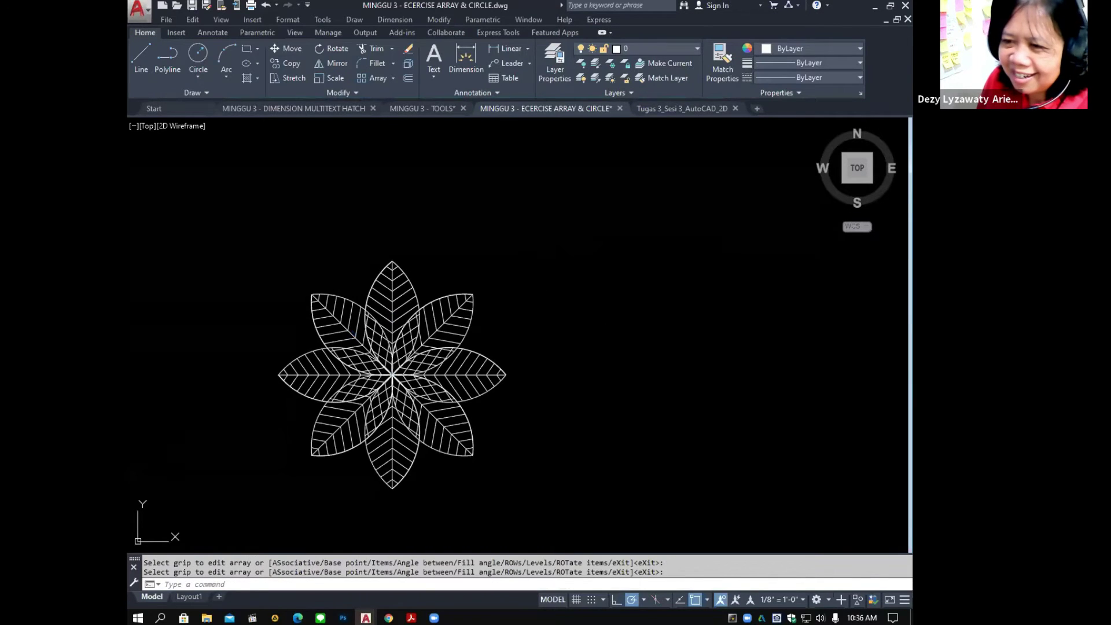
middle_drag(540, 268, 536, 233)
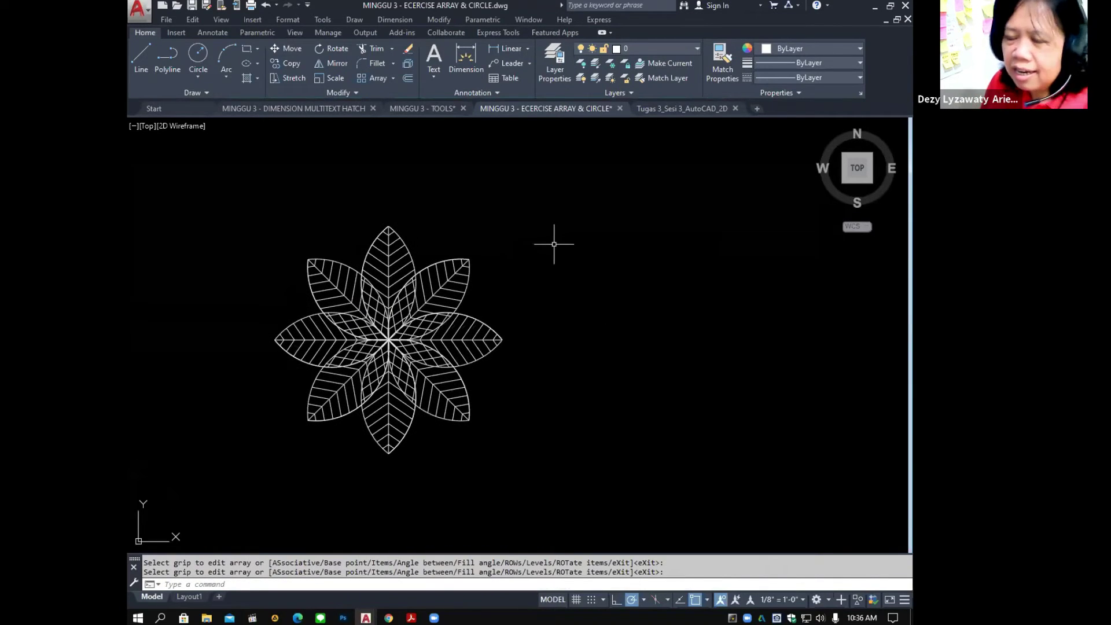
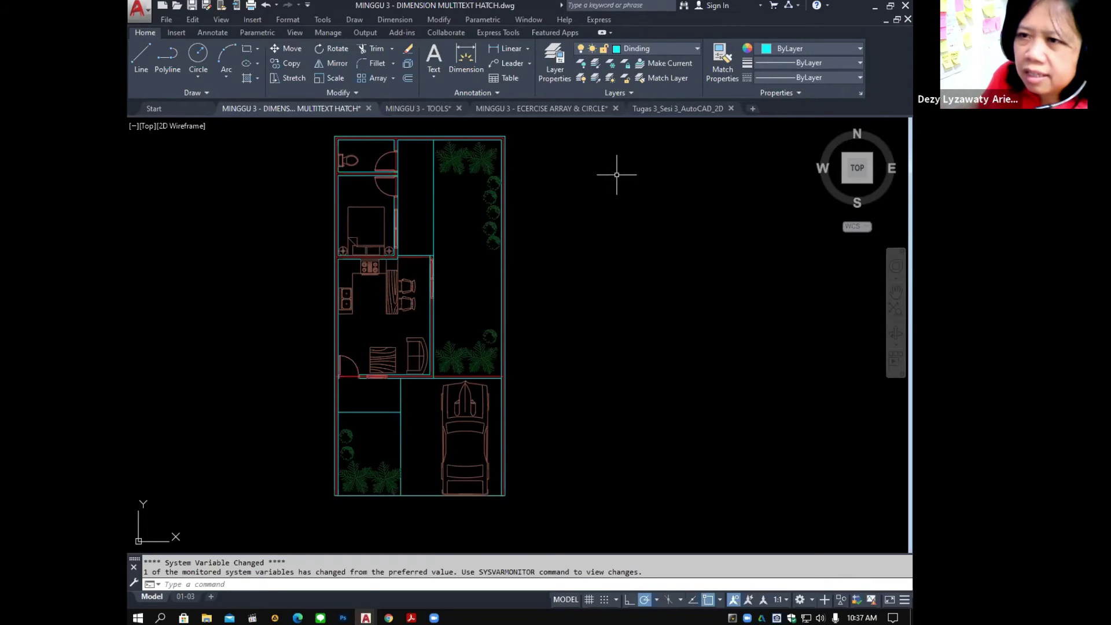
middle_drag(582, 354, 595, 351)
scroll(443, 223, up, 1)
scroll(428, 237, down, 1)
scroll(420, 231, up, 2)
scroll(408, 208, down, 2)
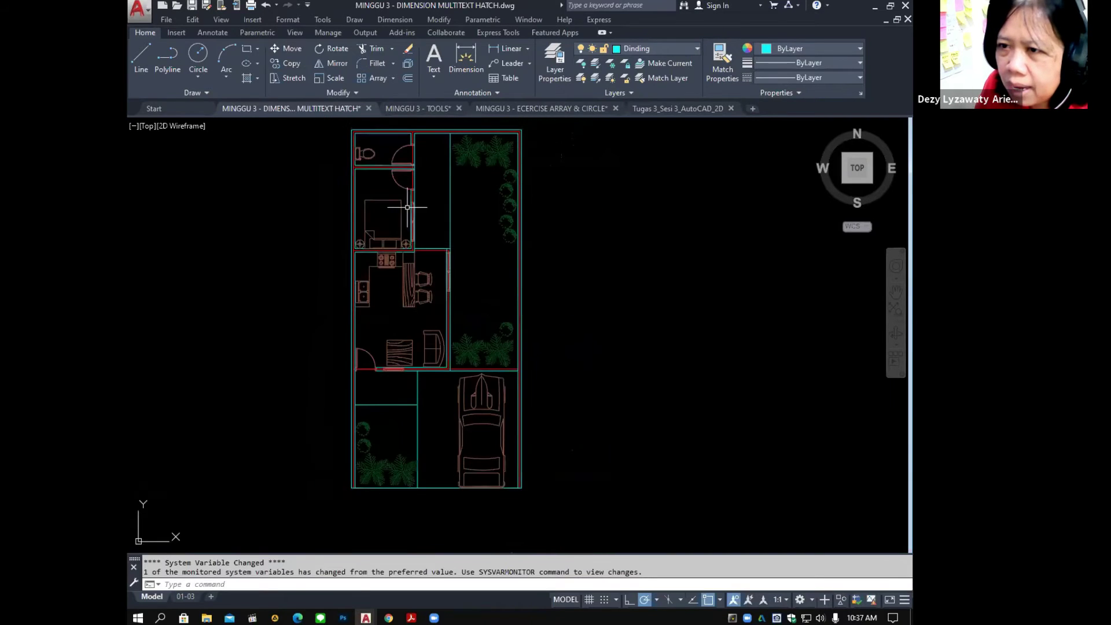
middle_drag(407, 208, 406, 238)
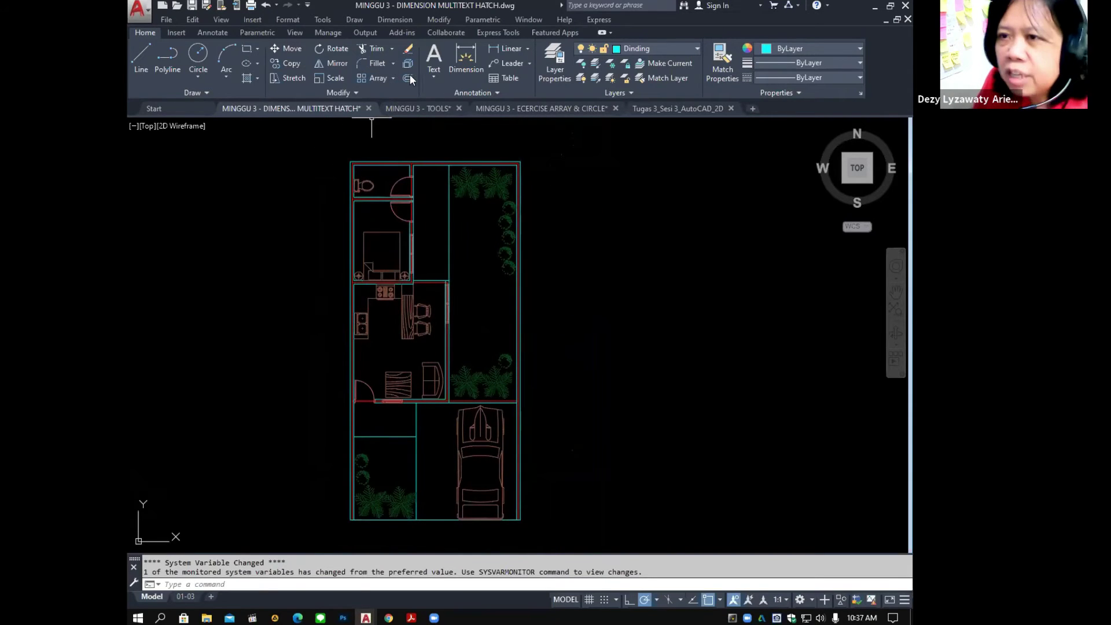
Start multiline text and place a small text box in the empty area beside the floor plan's garden.
click(354, 19)
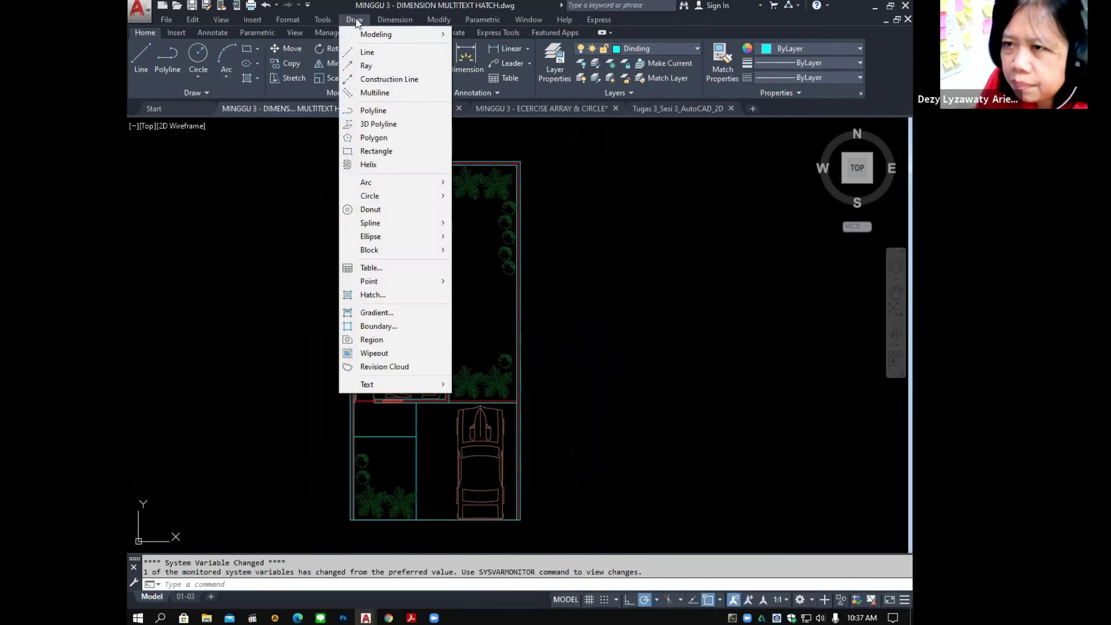
mouse_move(405, 384)
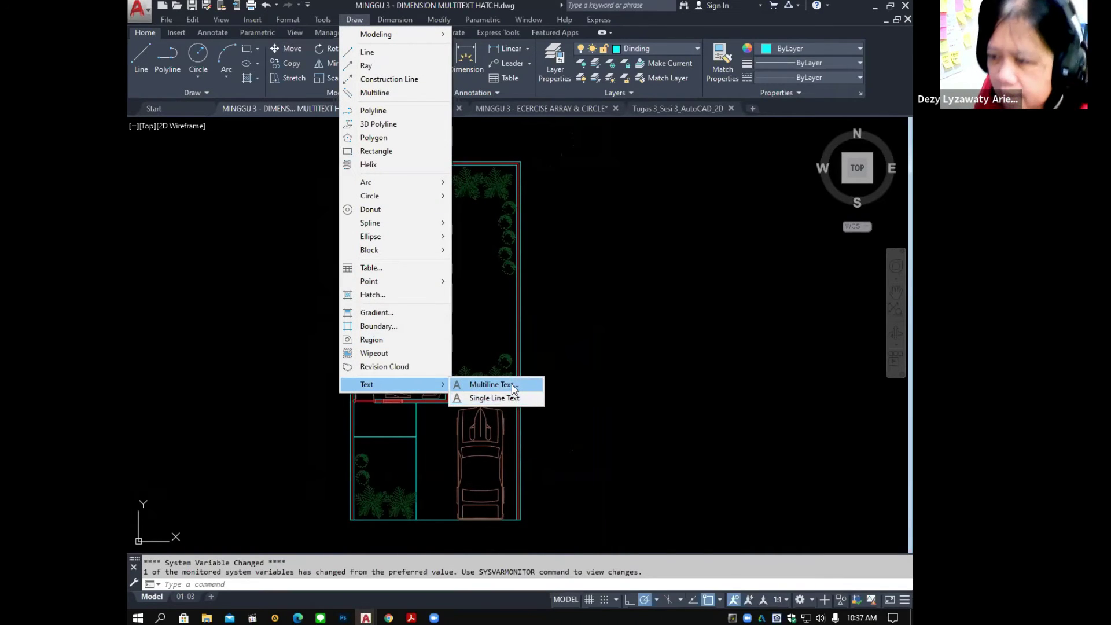
click(511, 384)
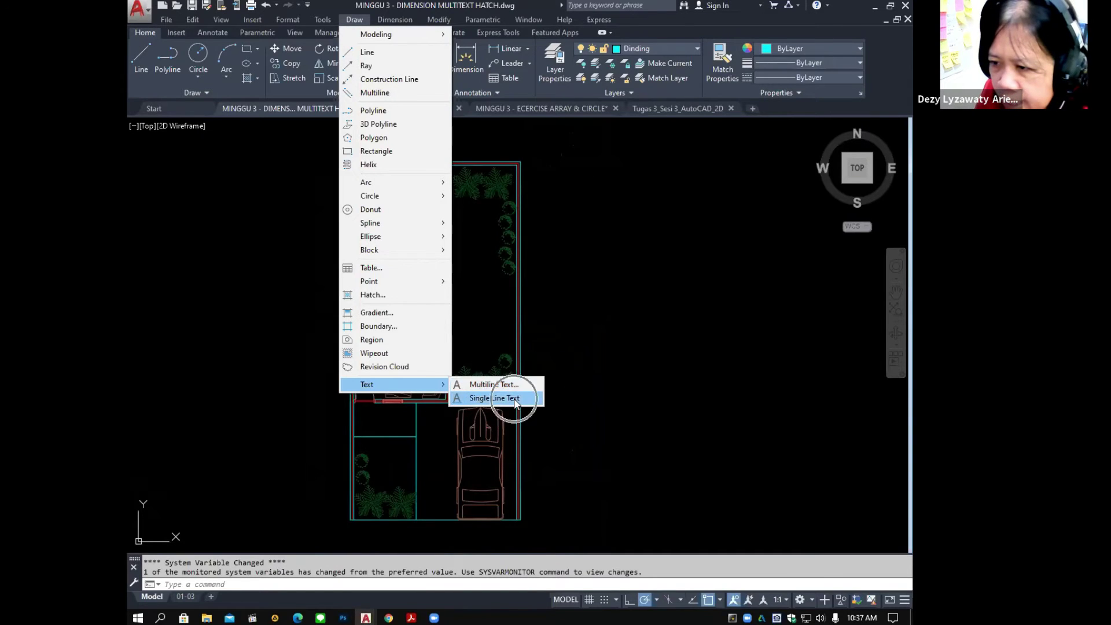
click(512, 386)
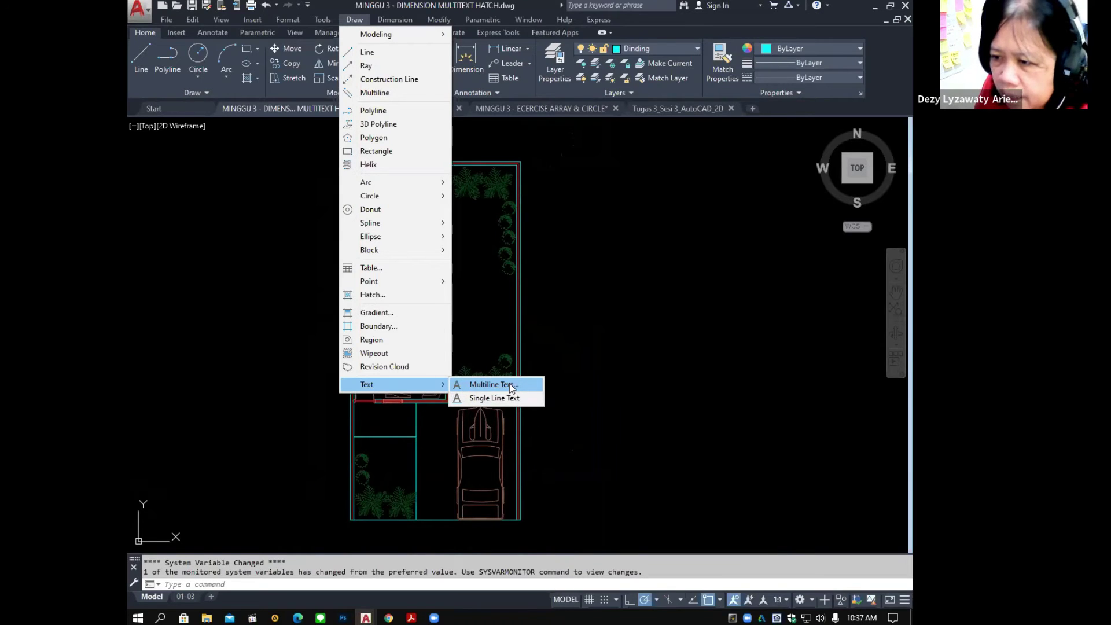
click(509, 383)
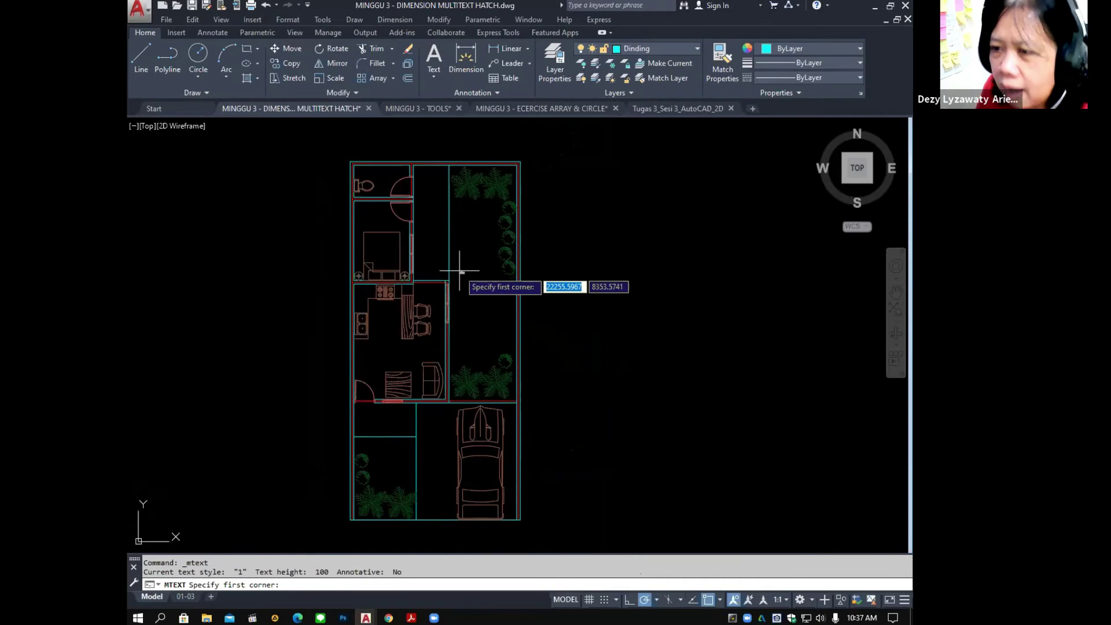
scroll(460, 270, up, 2)
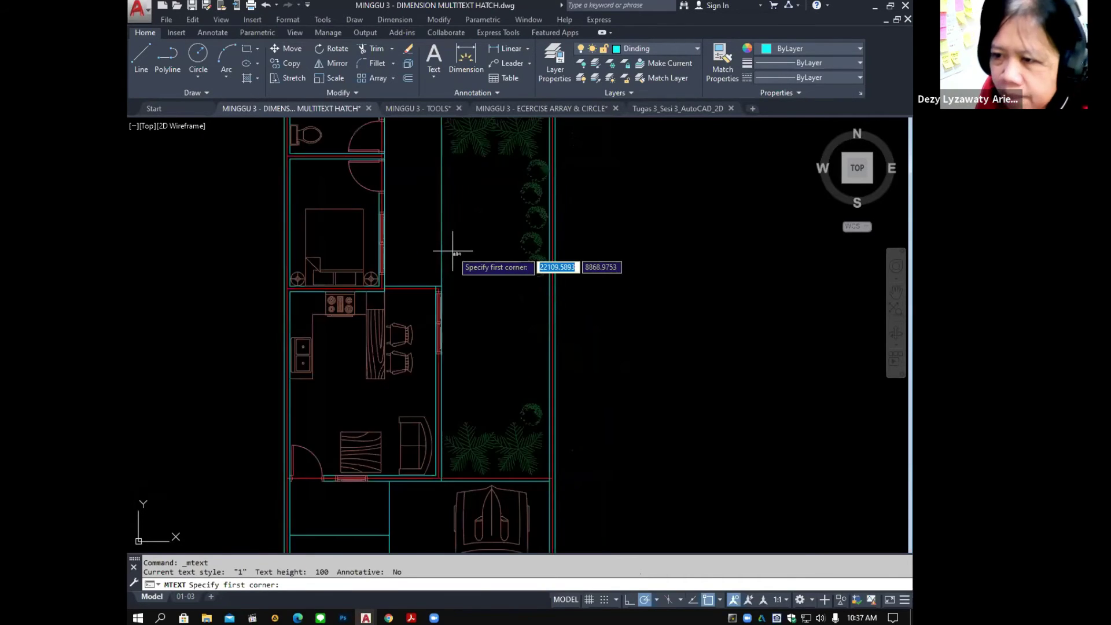
scroll(452, 251, down, 2)
scroll(492, 301, up, 2)
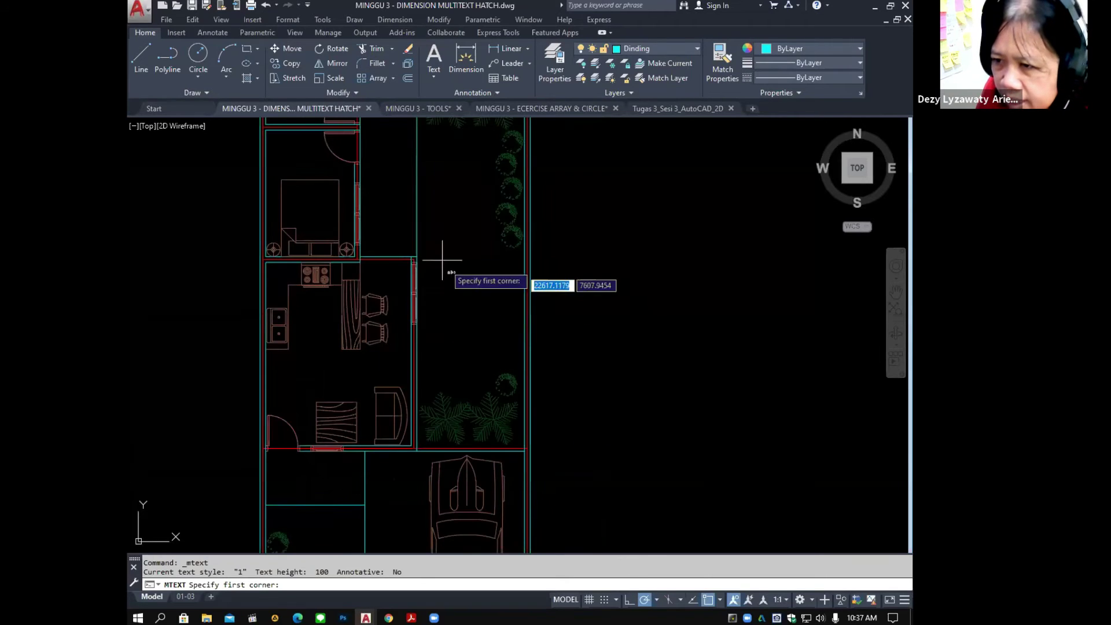
mouse_move(417, 228)
middle_down()
mouse_move(436, 245)
mouse_move(300, 213)
mouse_move(275, 239)
middle_up()
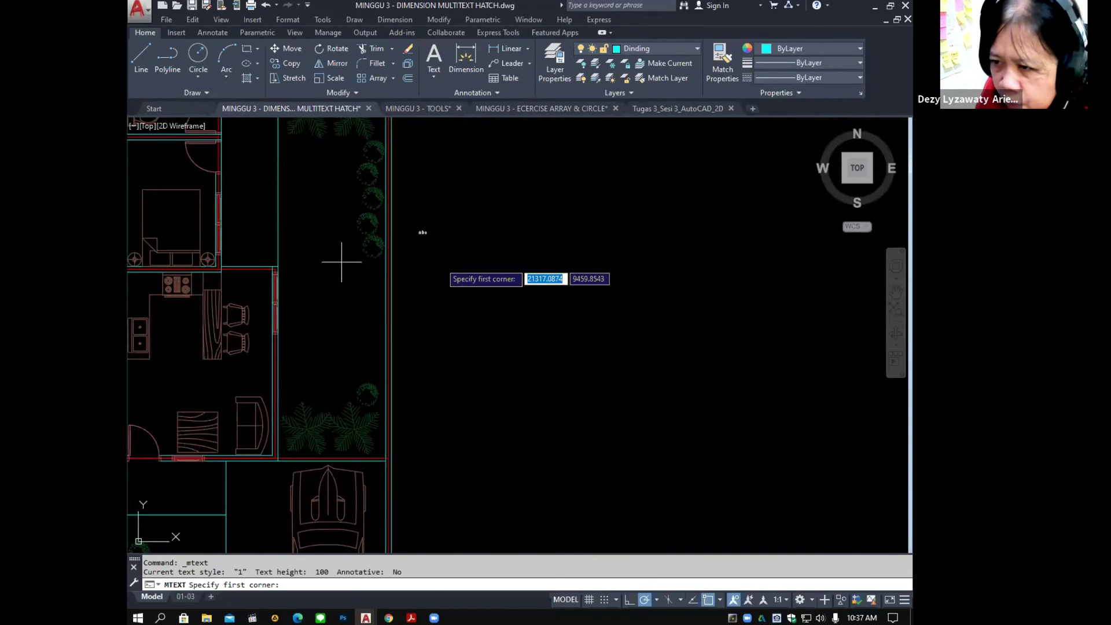
click(480, 293)
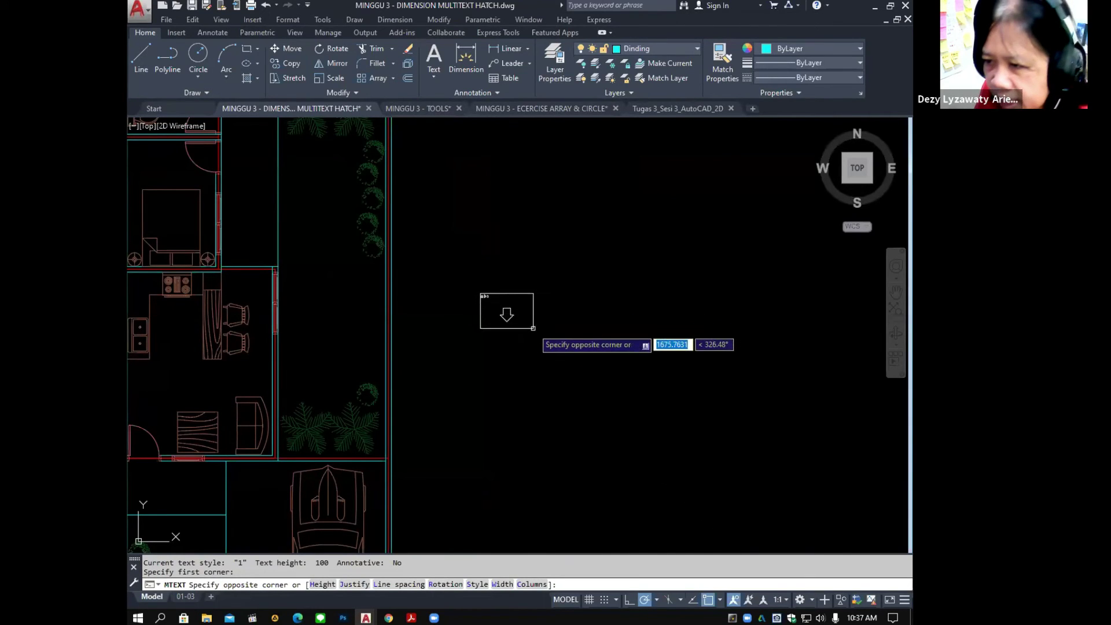
click(523, 314)
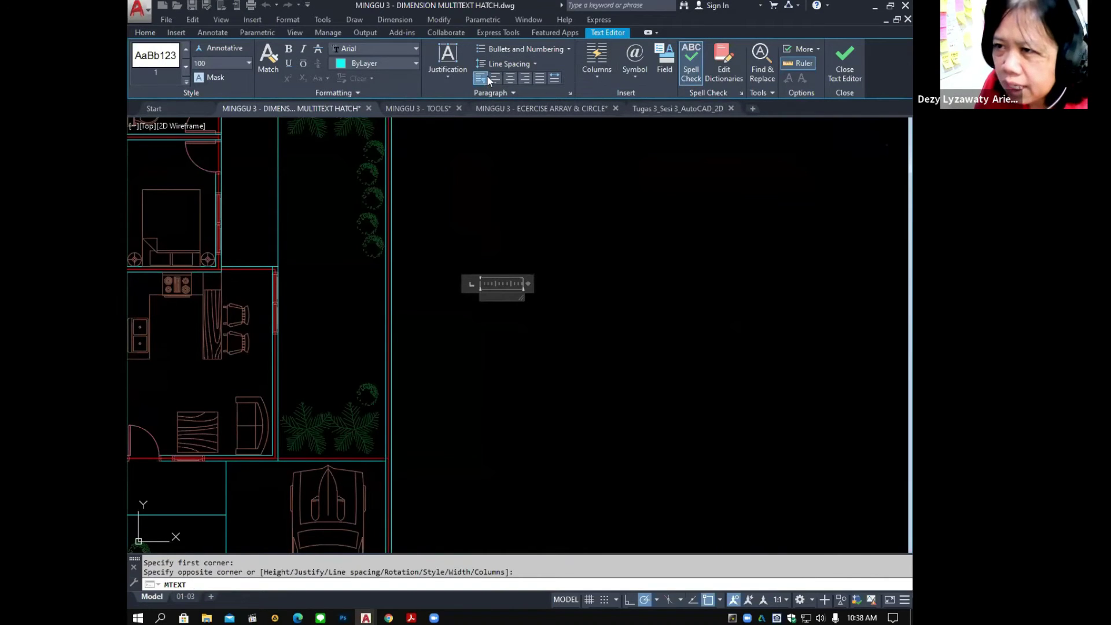
Try to set the multiline text to Arial with a height of 200, and leave the empty text box.
click(392, 50)
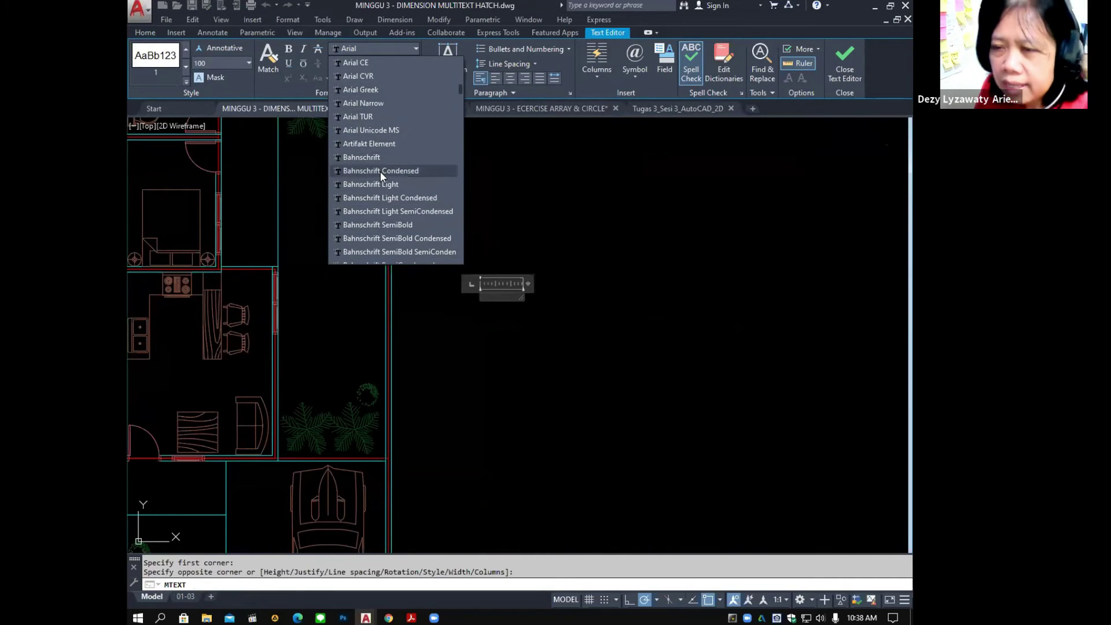
scroll(367, 116, up, 2)
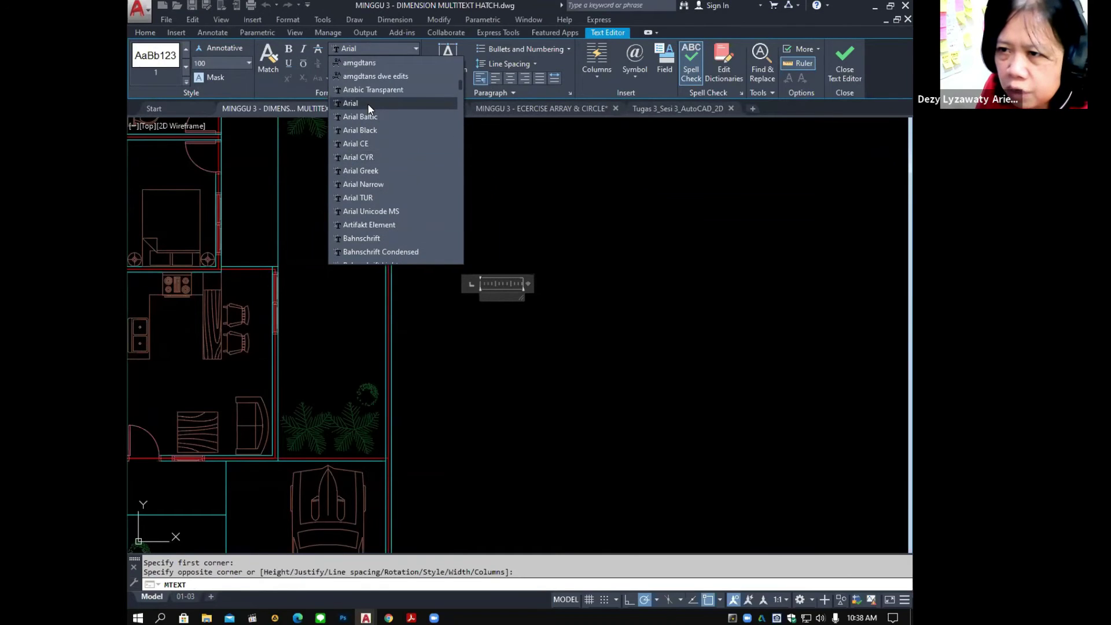
click(368, 105)
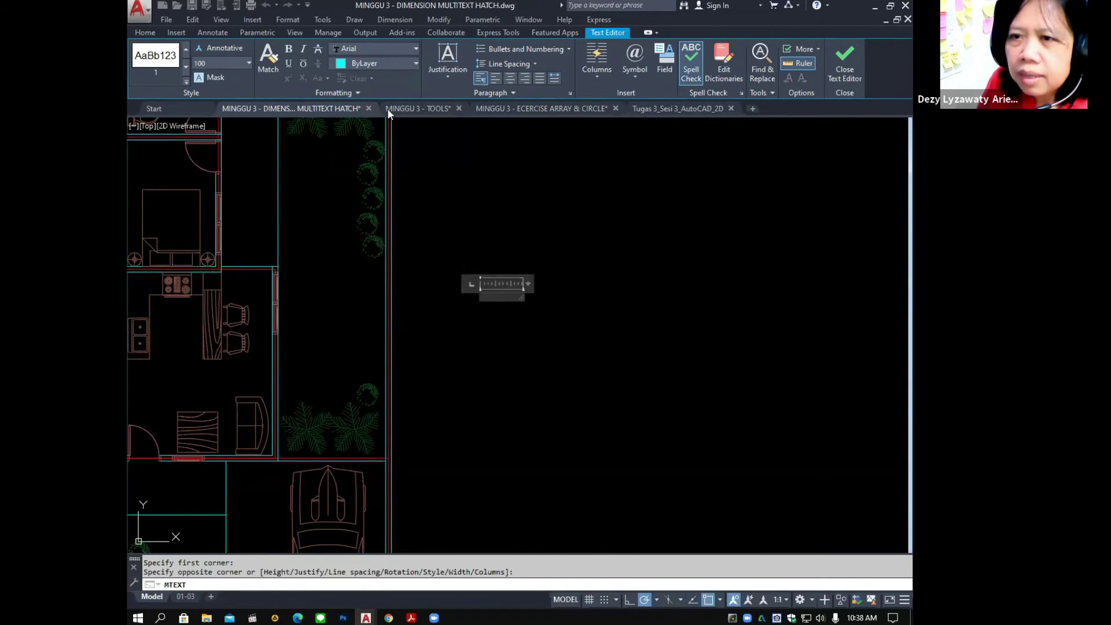
click(248, 64)
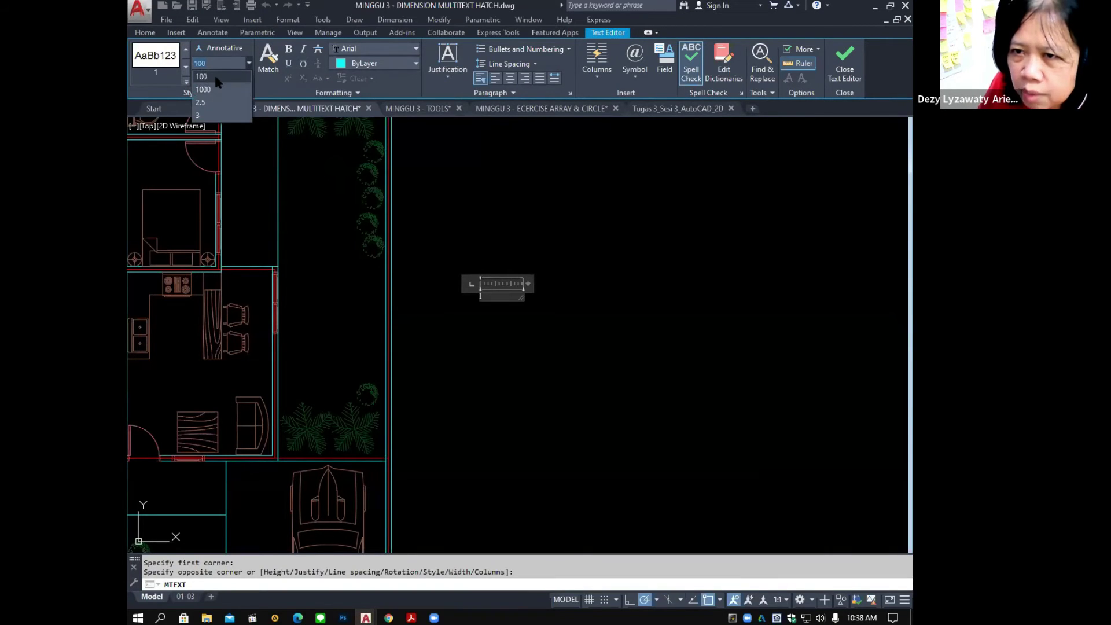
click(202, 102)
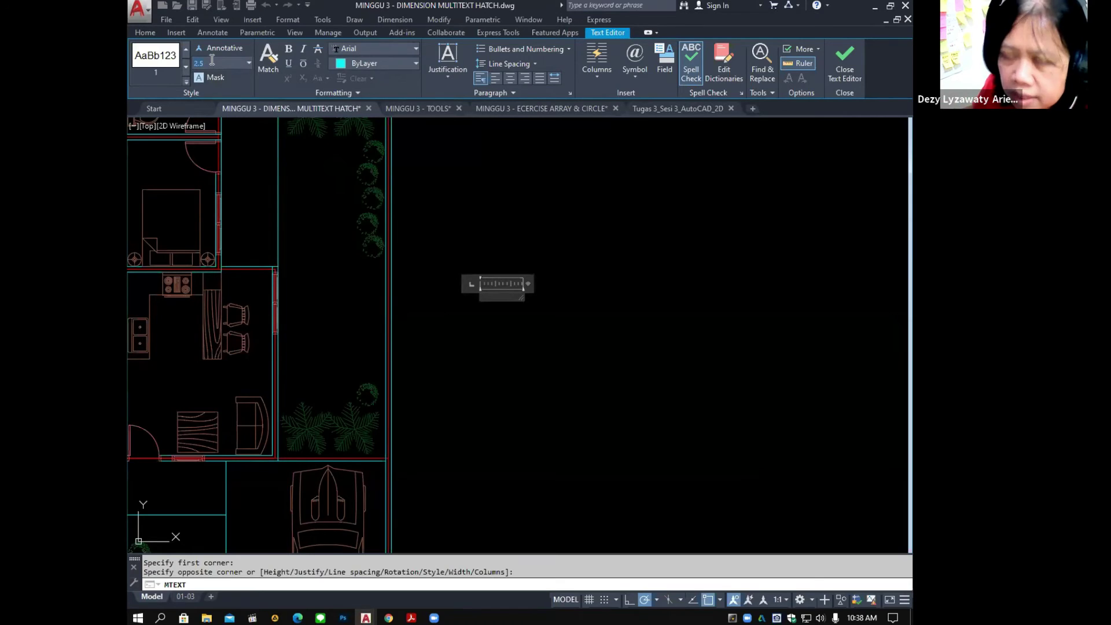
text(100)
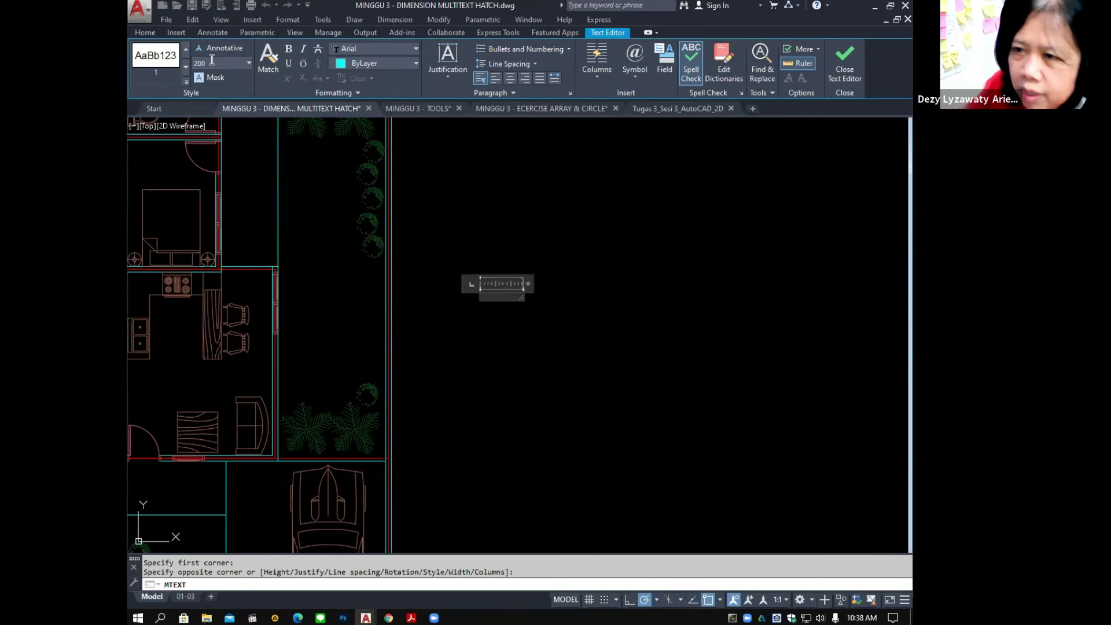
click(439, 91)
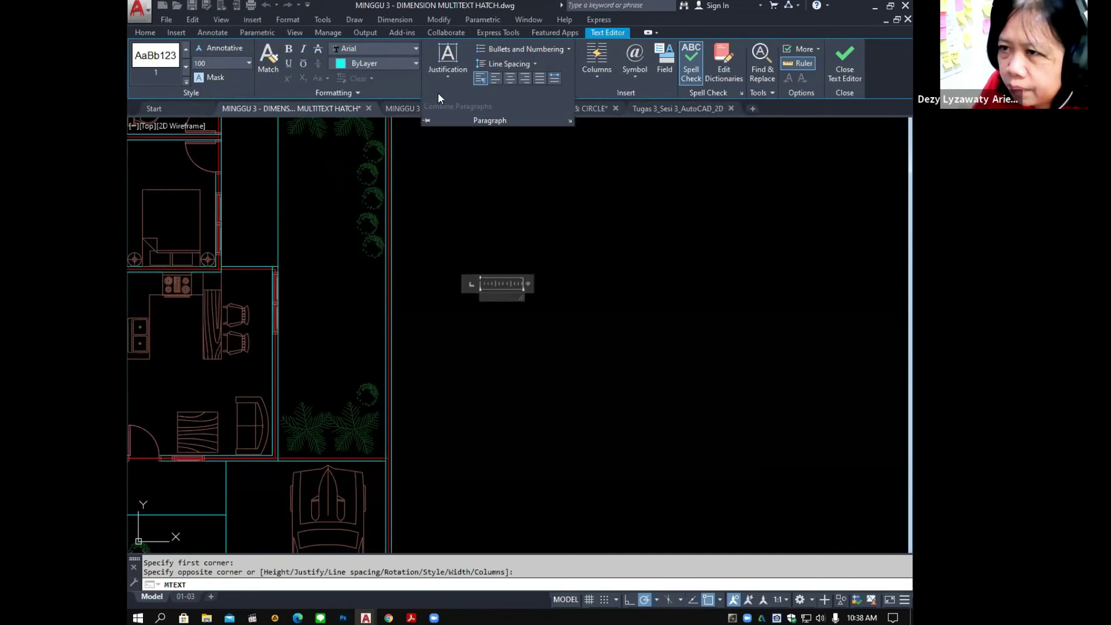
click(618, 173)
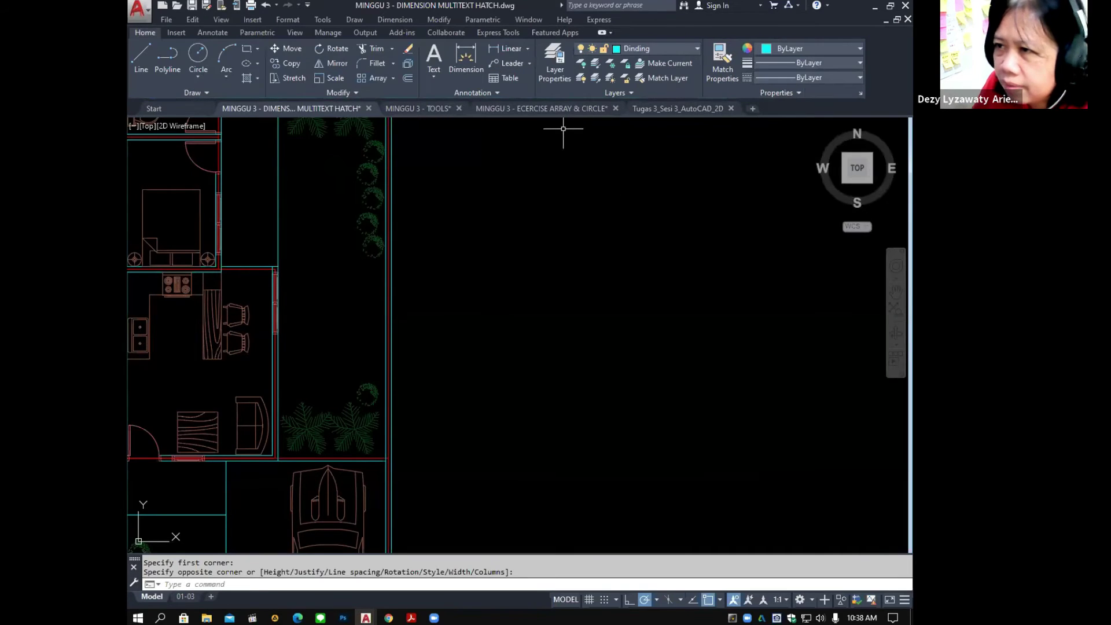
Place a wider multiline text box in the empty area beside the floor plan's garden.
click(362, 20)
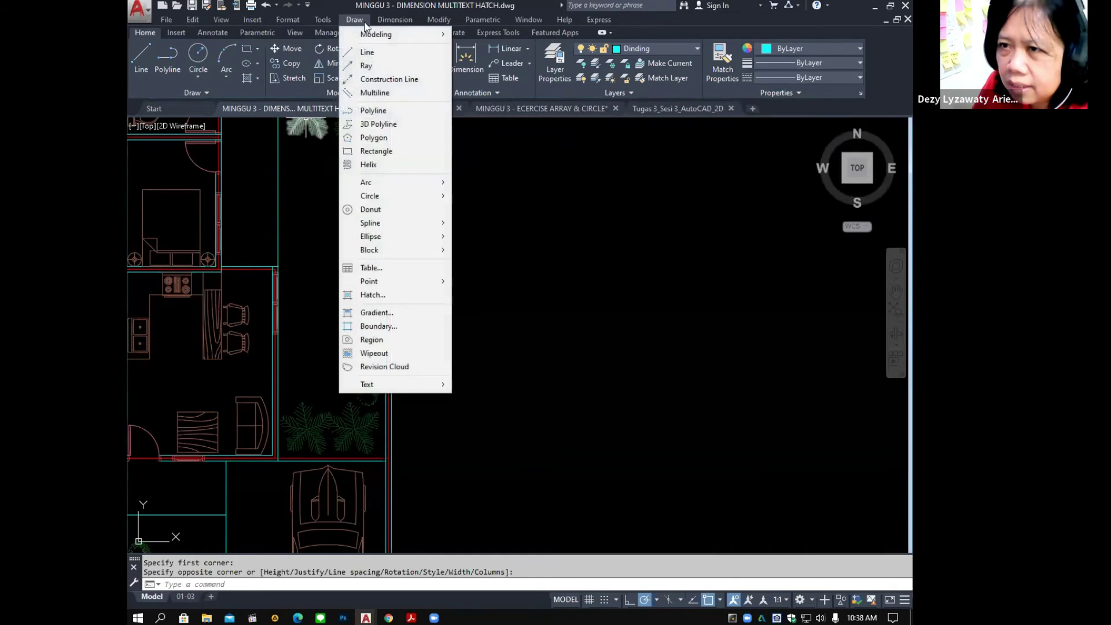
mouse_move(419, 391)
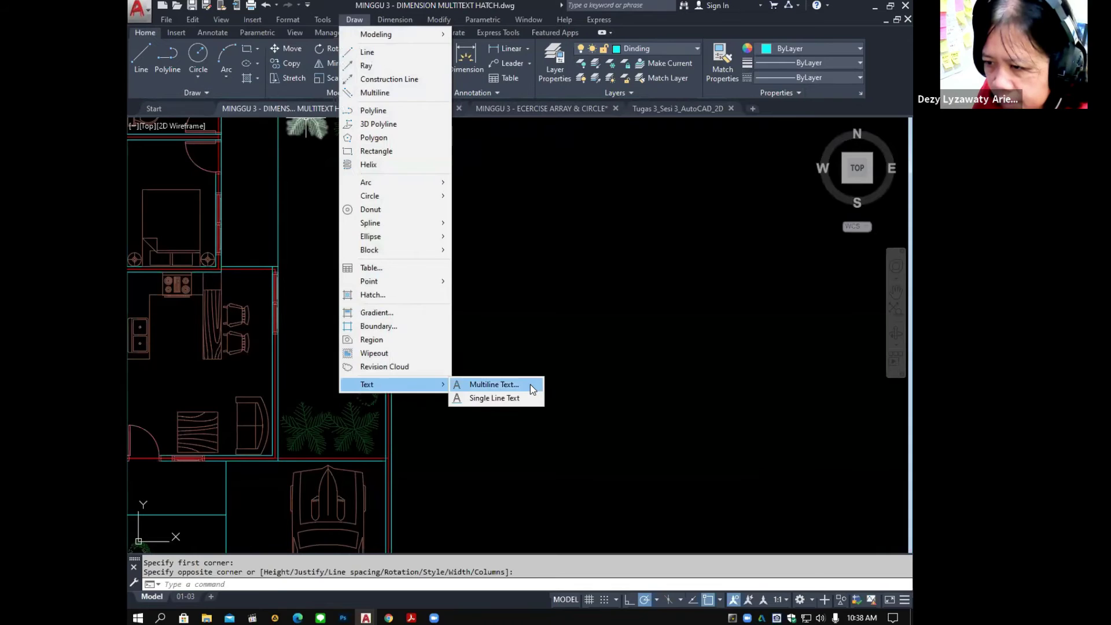
click(526, 386)
click(485, 301)
click(605, 381)
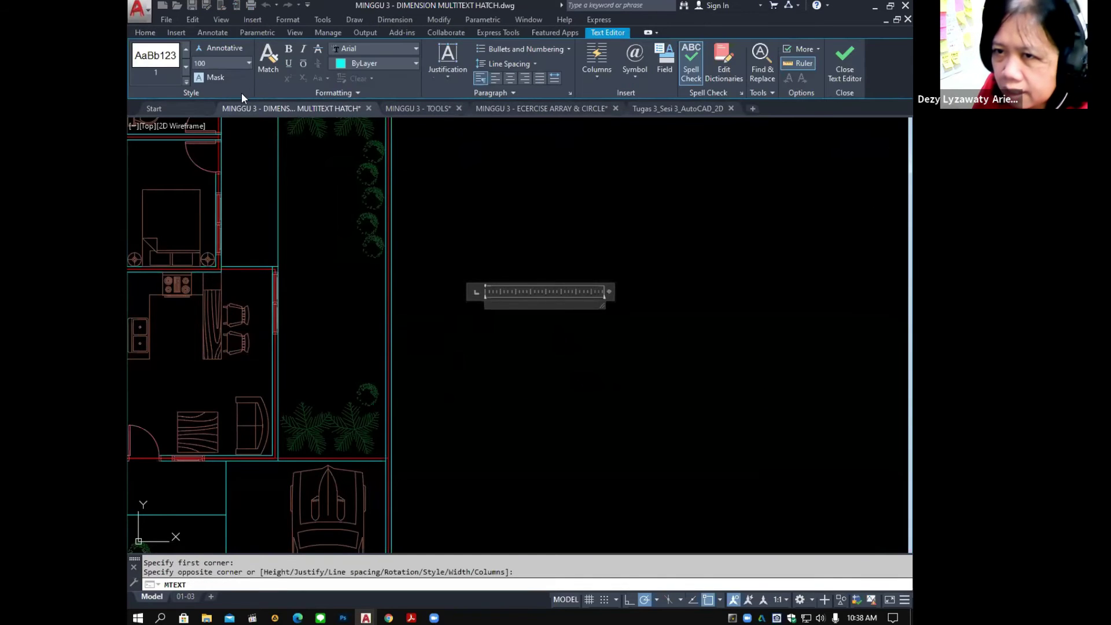
Set the multiline text height to 200 and centre its paragraph alignment.
text(200)
key(Return)
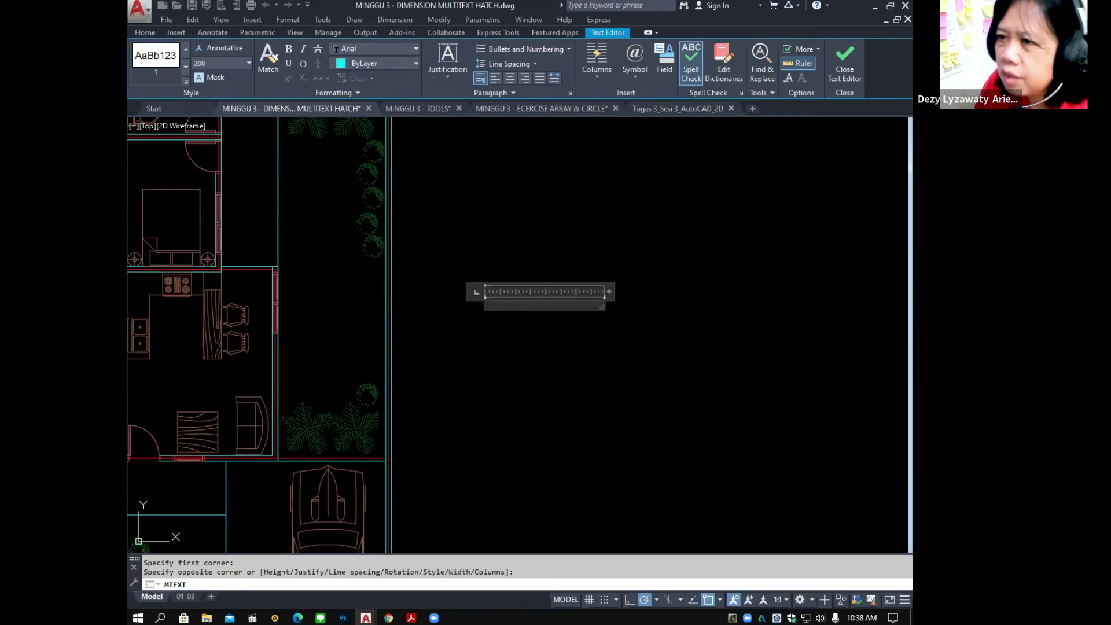
click(509, 81)
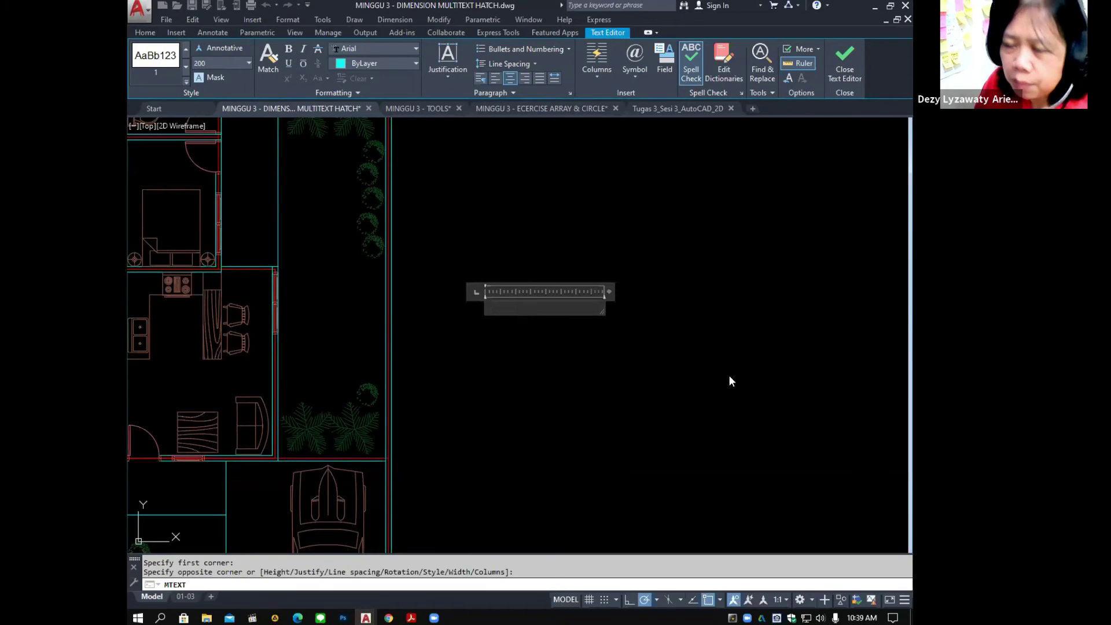
Write KAMAR as the first line of the multiline text and insert a Plus/Minus symbol on the second line.
text(KAMAR)
key(Return)
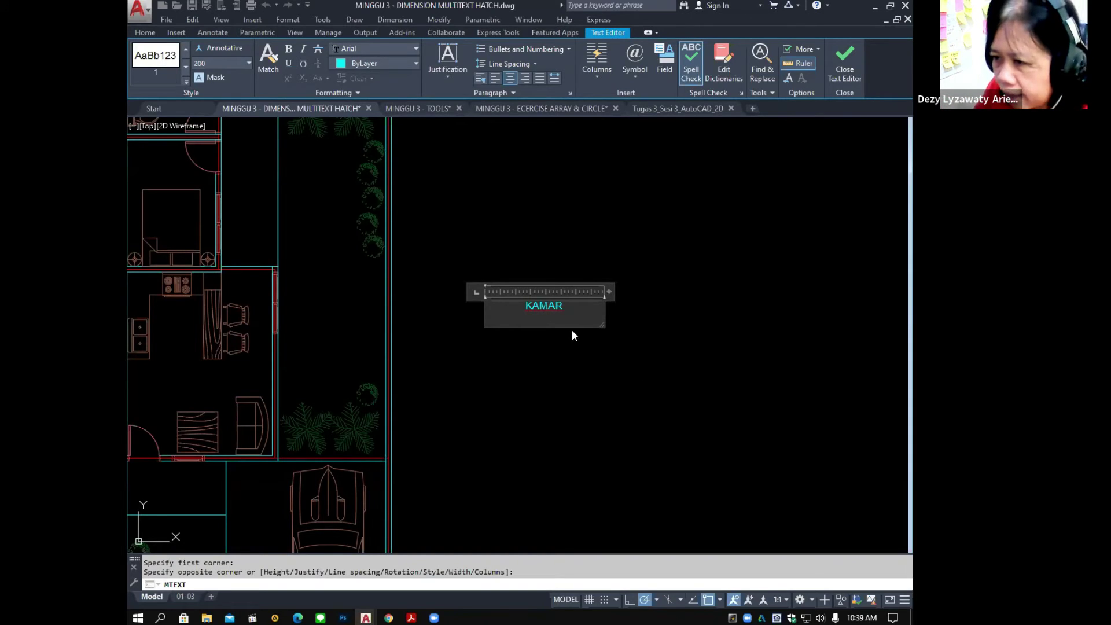
right_click(547, 319)
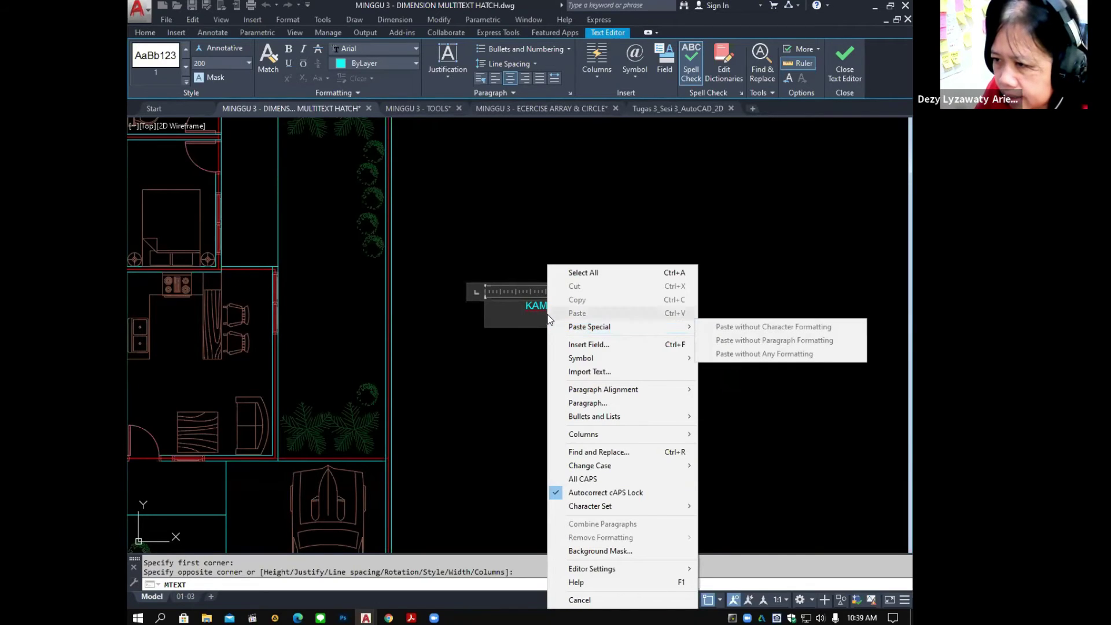
mouse_move(686, 332)
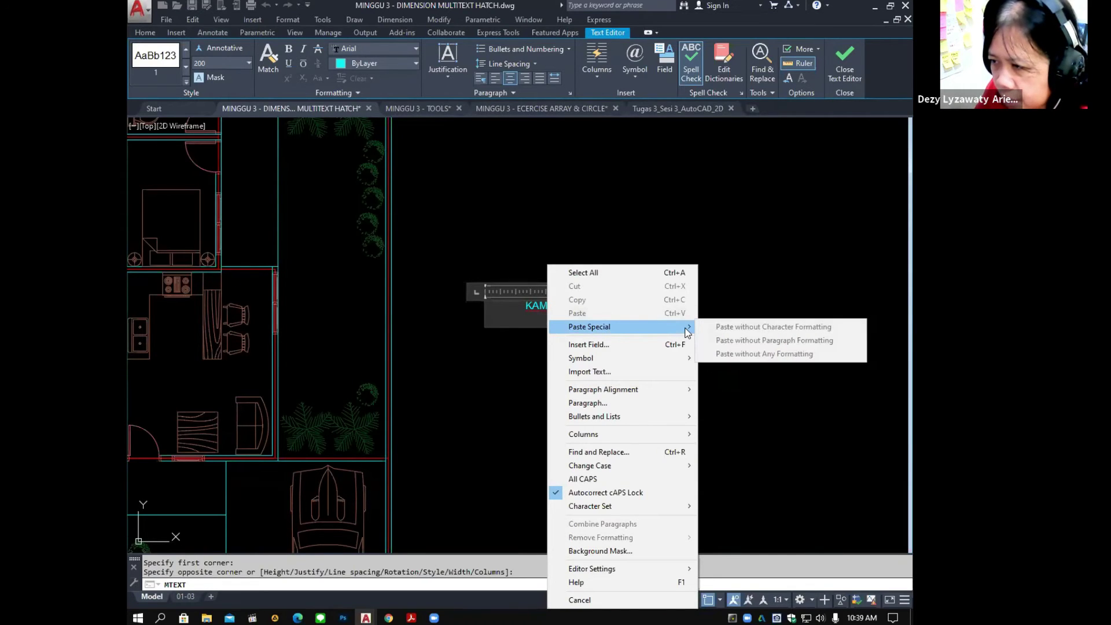
mouse_move(677, 360)
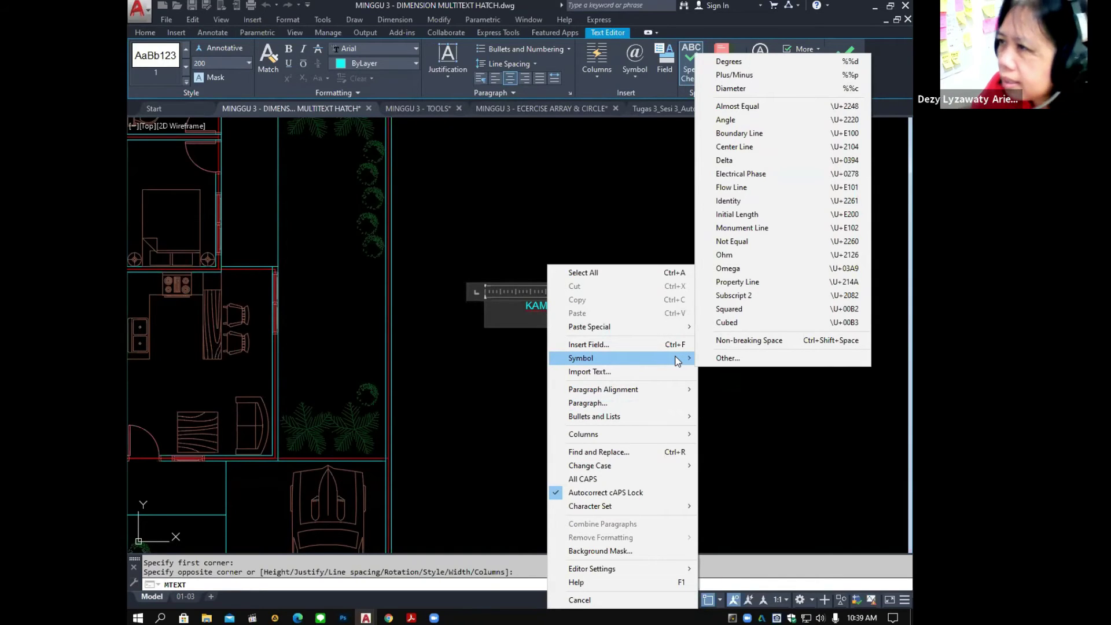
click(828, 79)
Complete the second line so it reads ±0.00, and finish editing the multiline text.
text(0.0)
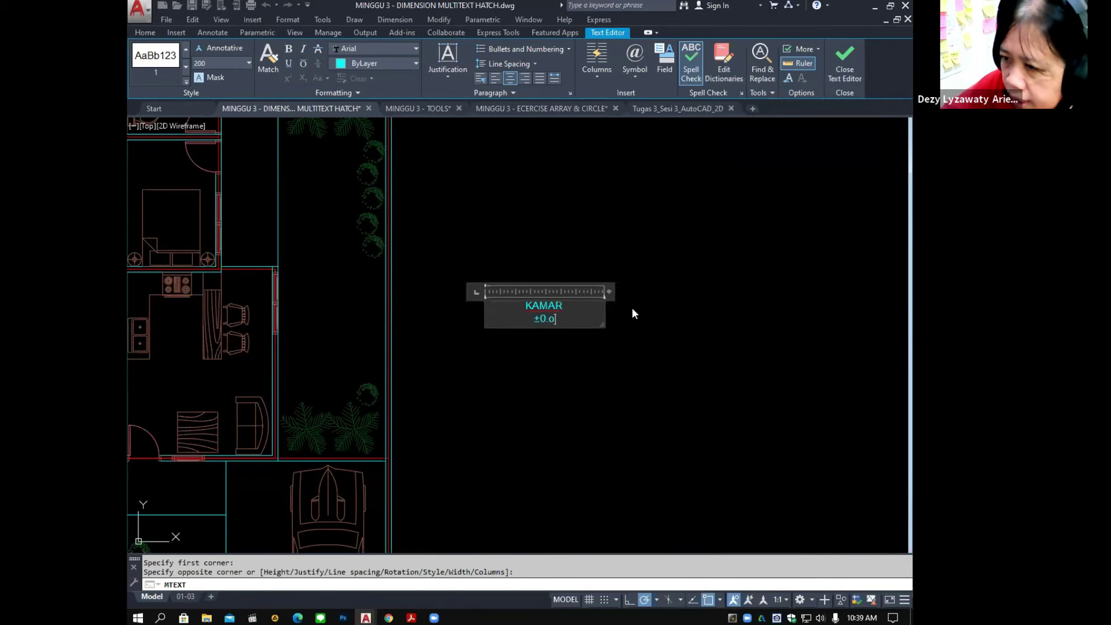
key(BackSpace)
text(00)
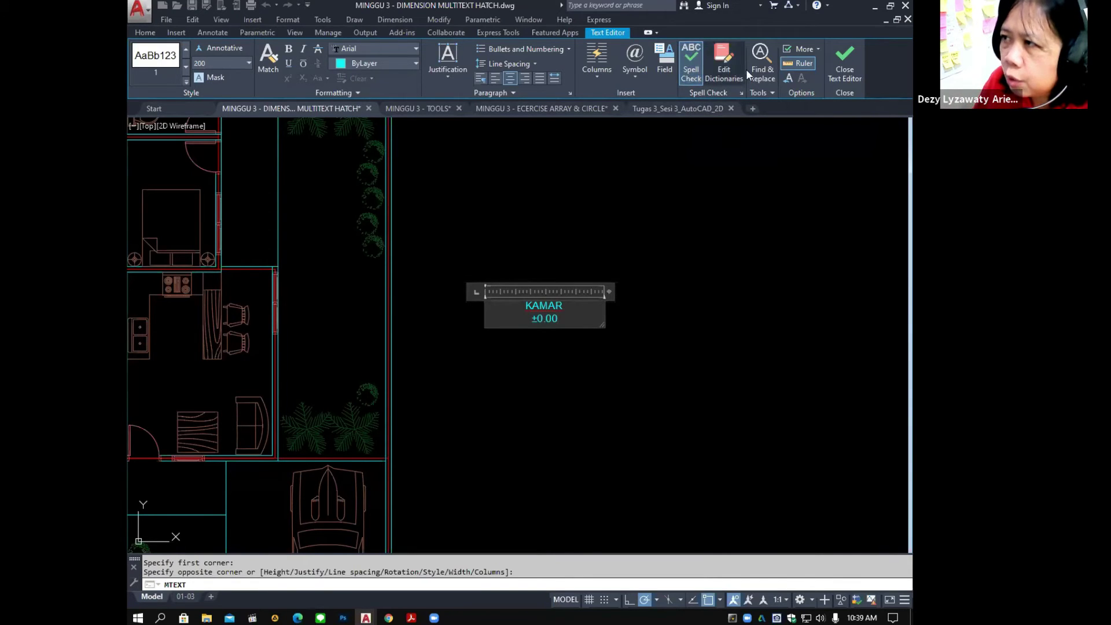
click(849, 68)
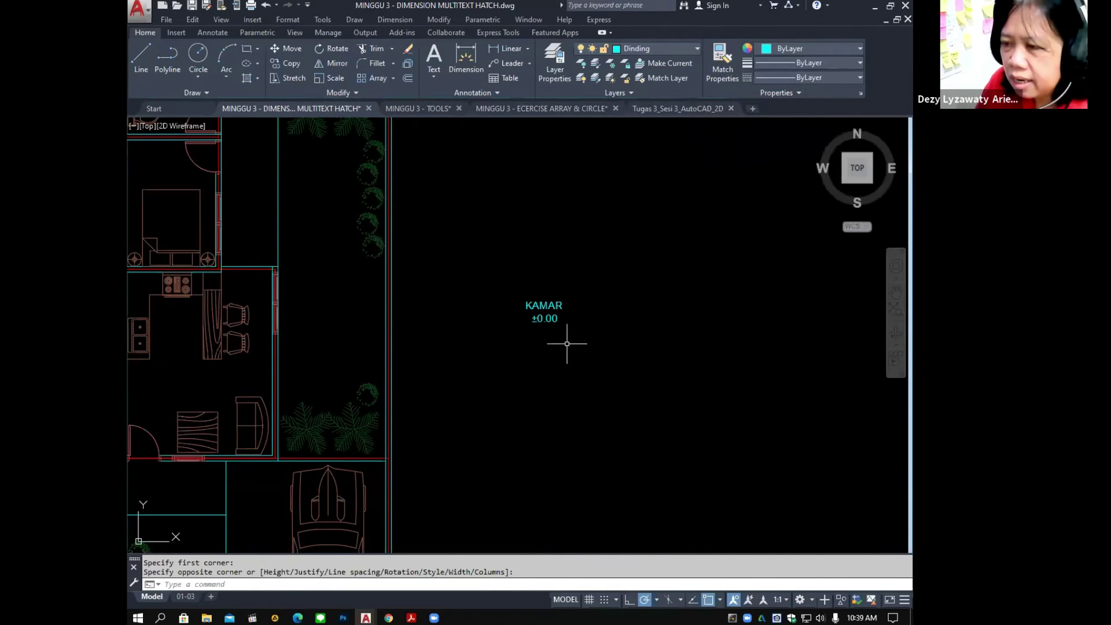
Move the KAMAR ±0.00 text from the empty area into the bedroom, between the bathroom wall and the bed.
click(558, 308)
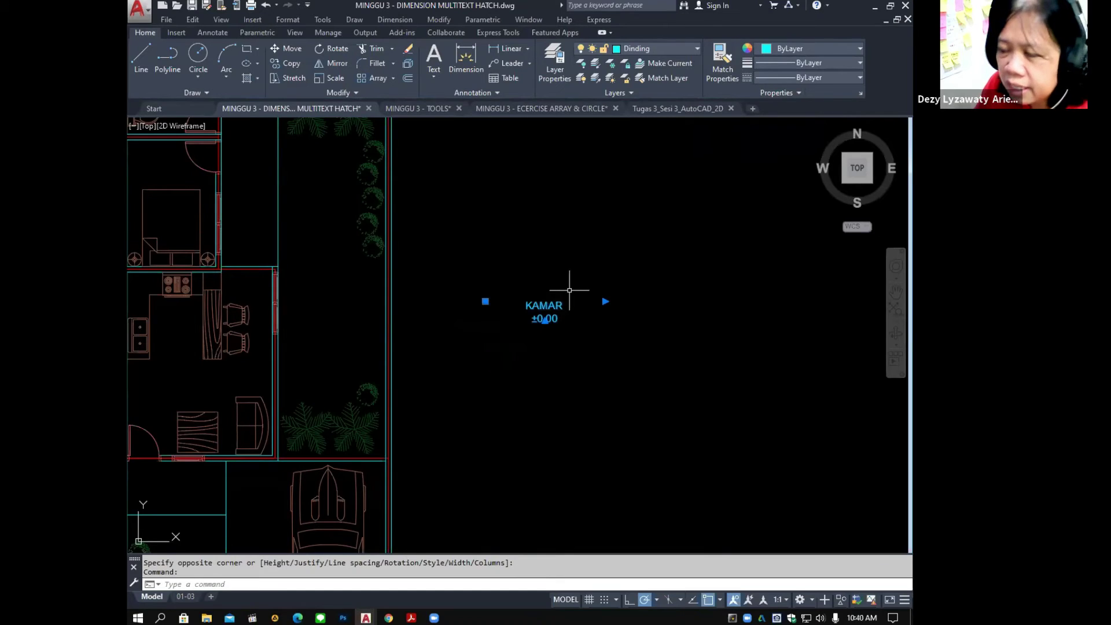
middle_drag(629, 369, 664, 377)
key(Escape)
text(m)
key(Return)
click(636, 356)
click(576, 307)
key(Return)
click(641, 322)
mouse_move(600, 379)
middle_down()
mouse_move(671, 324)
mouse_move(665, 248)
mouse_move(671, 378)
middle_up()
scroll(665, 249, up, 2)
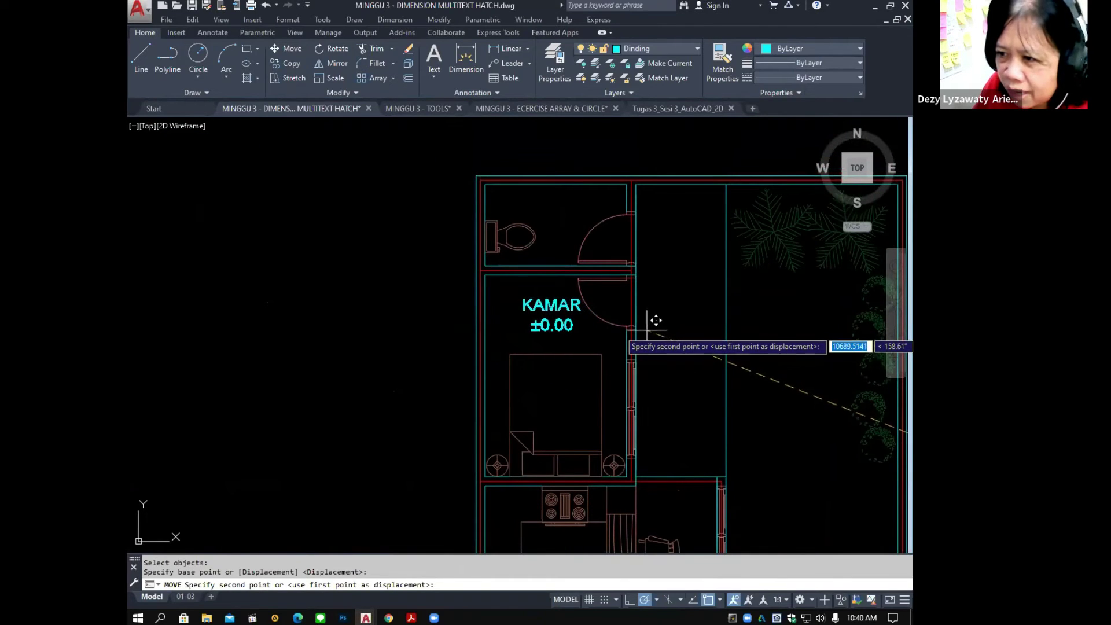
key(Escape)
mouse_move(664, 330)
middle_down()
mouse_move(676, 390)
mouse_move(658, 366)
middle_up()
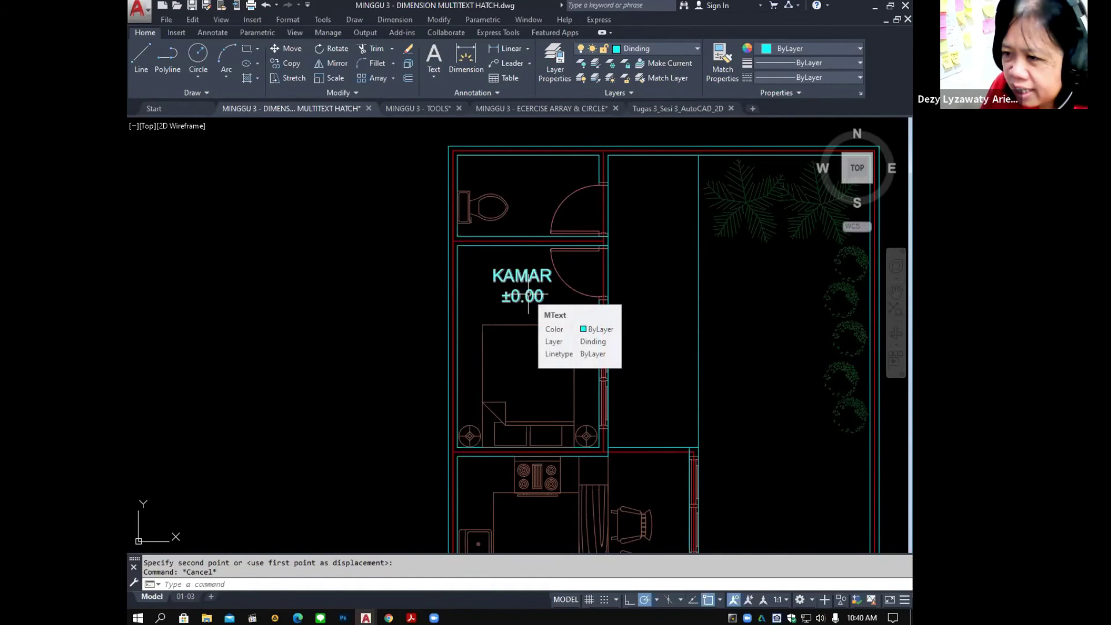
Open the KAMAR room label in the text editor and select its ±0.00 line.
double_click(528, 303)
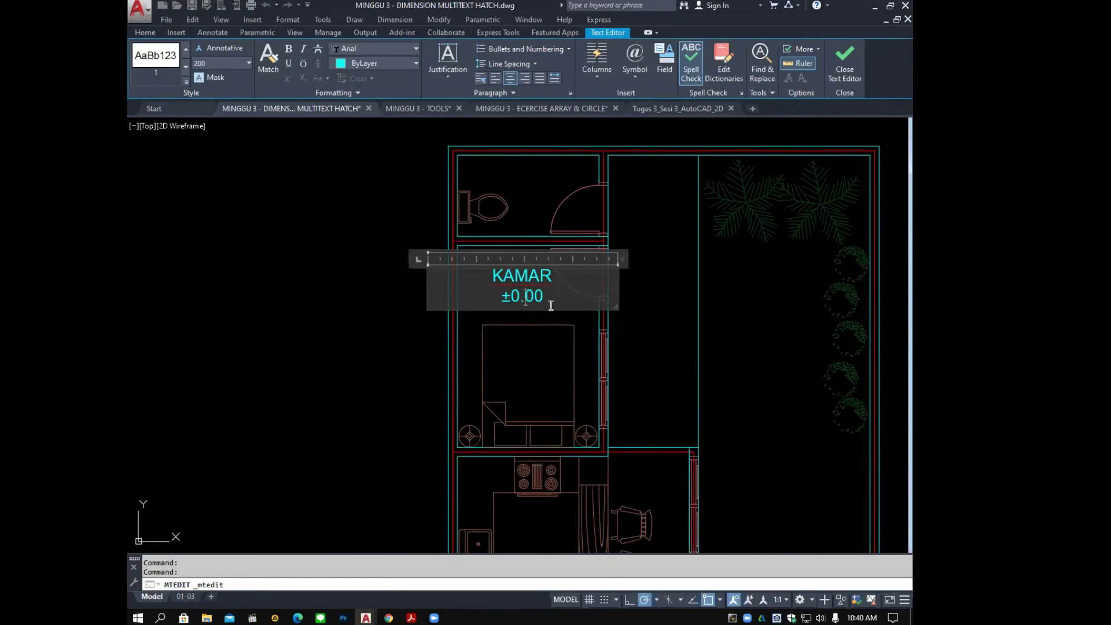
drag(549, 296, 494, 289)
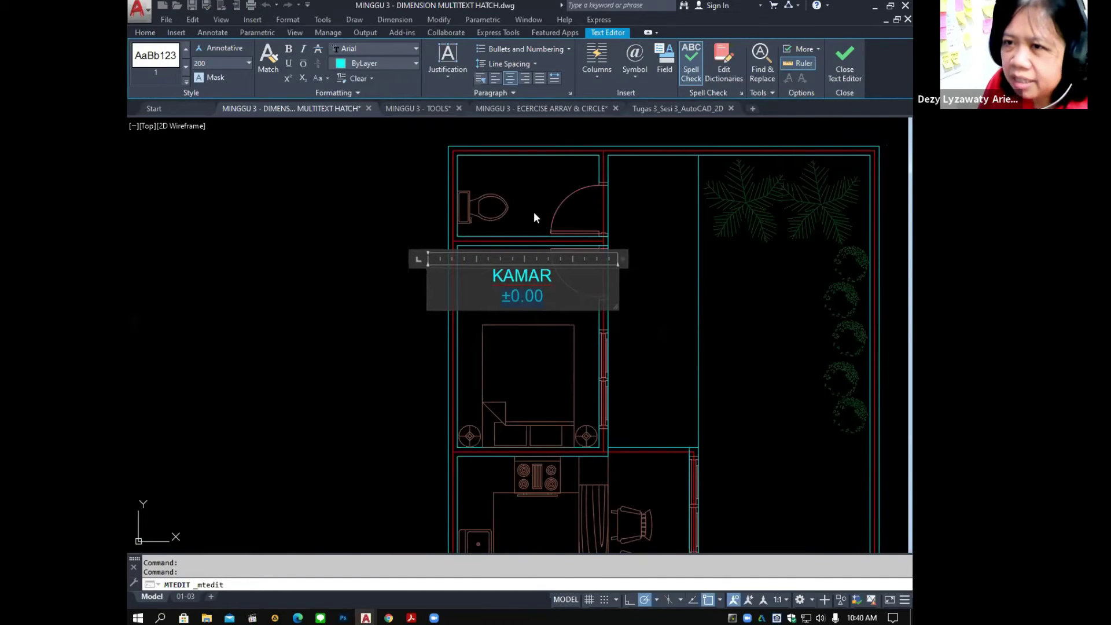
click(793, 185)
Start a hatch and choose the empty strip between the bedroom and the side garden as its area.
middle_drag(620, 305, 552, 283)
scroll(553, 282, down, 2)
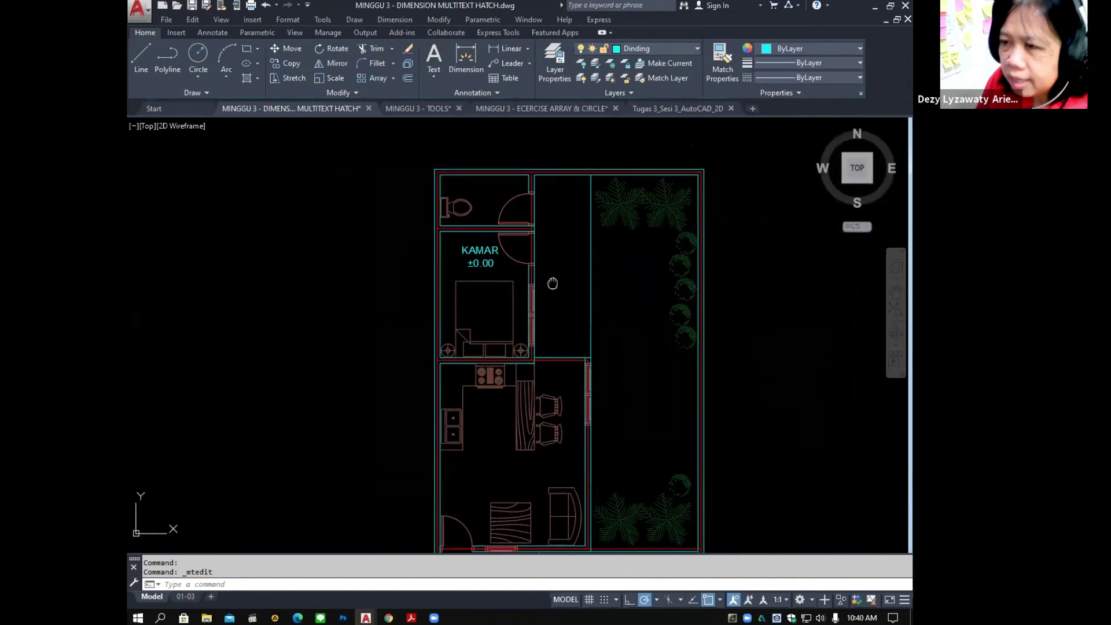
middle_drag(518, 463, 455, 365)
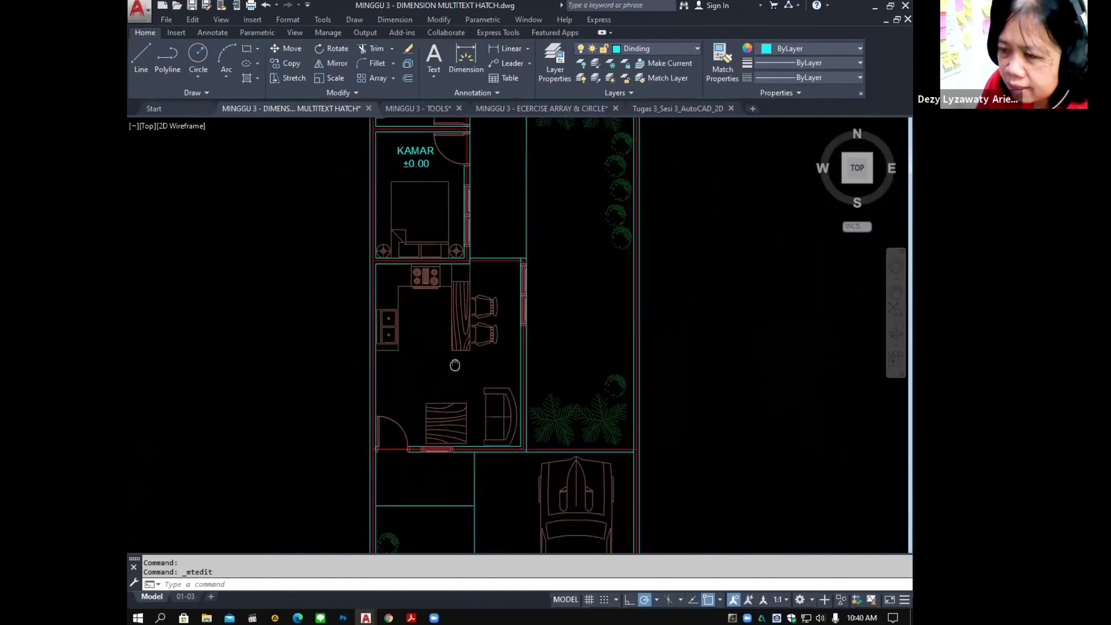
scroll(454, 364, down, 2)
middle_drag(523, 362, 508, 347)
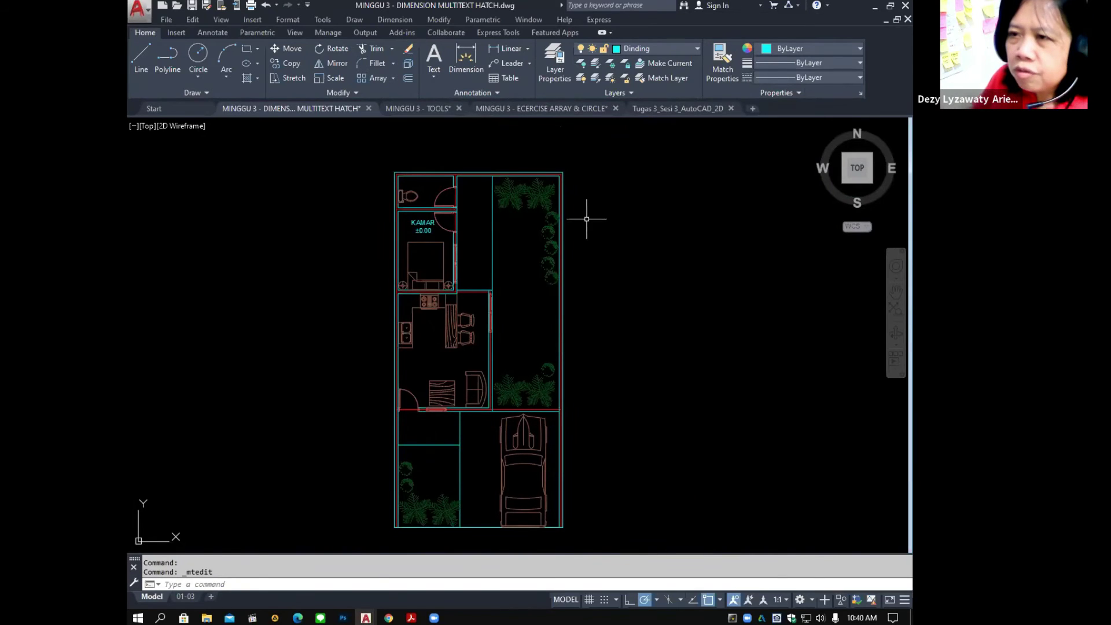
click(354, 20)
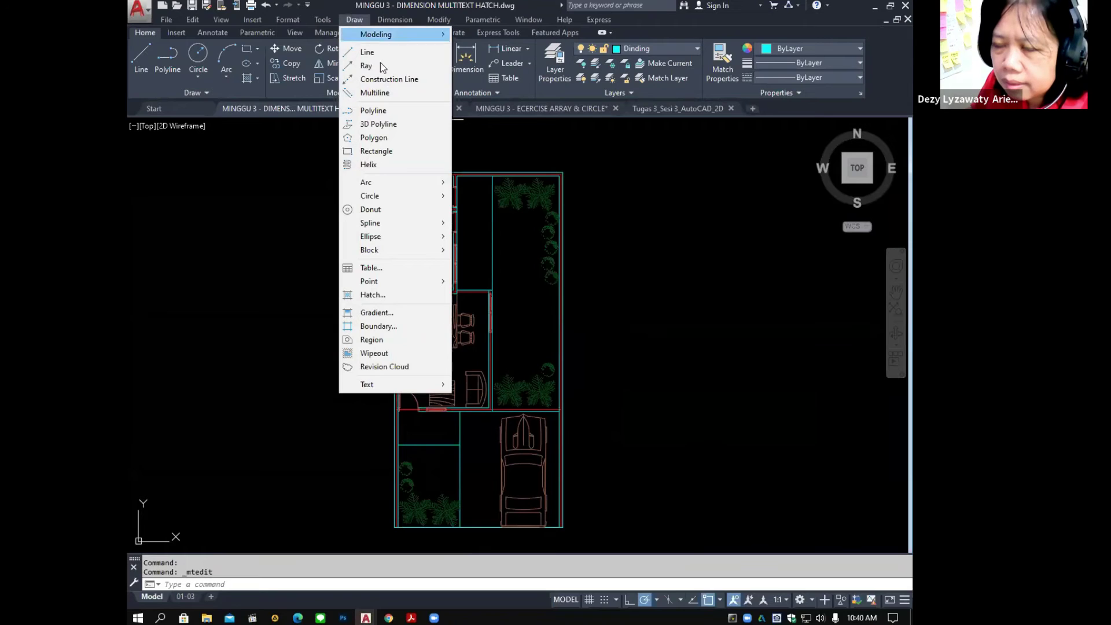
mouse_move(411, 196)
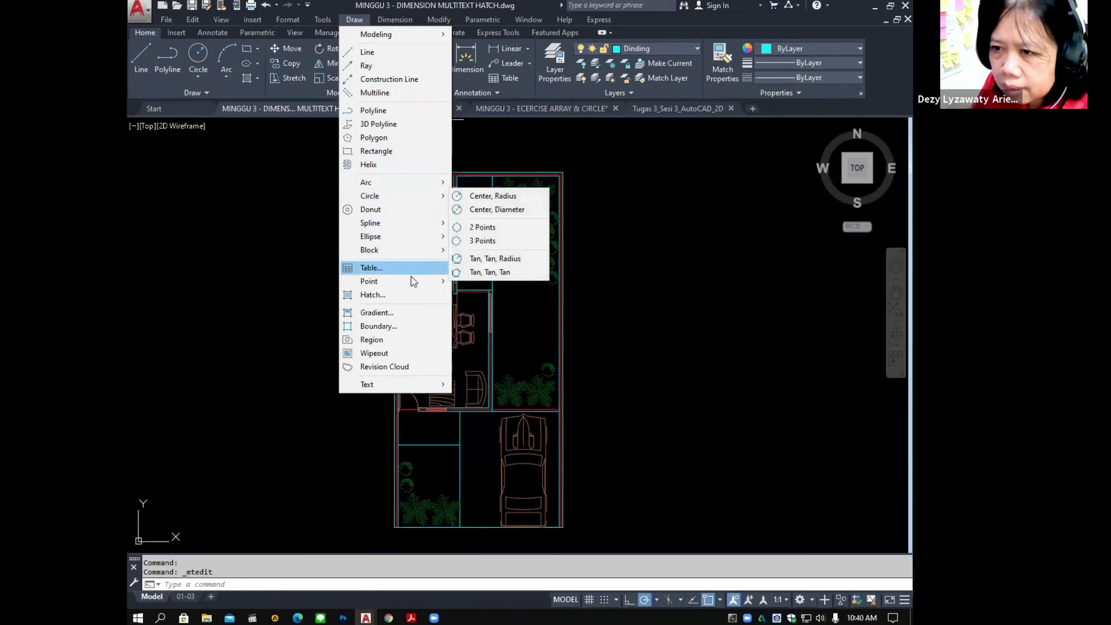
click(414, 296)
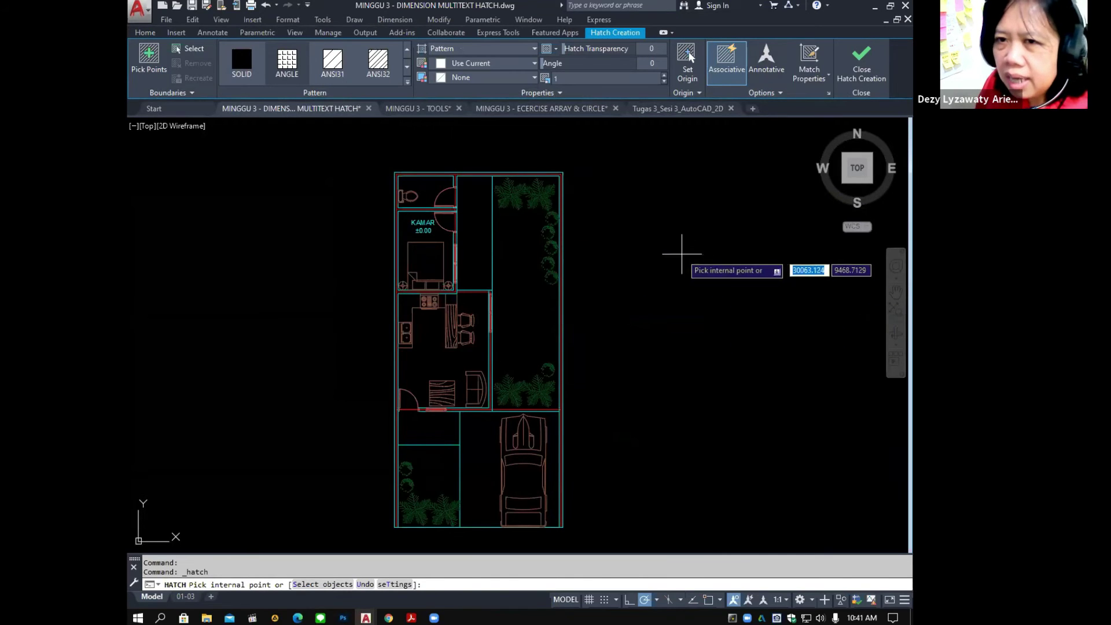
click(160, 70)
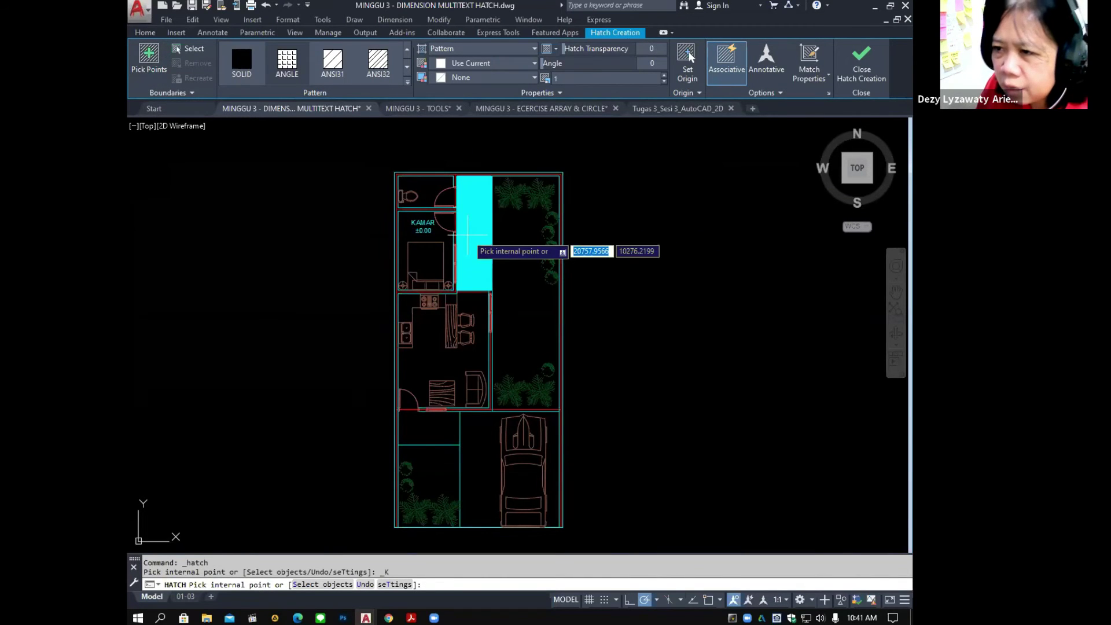
scroll(467, 235, up, 3)
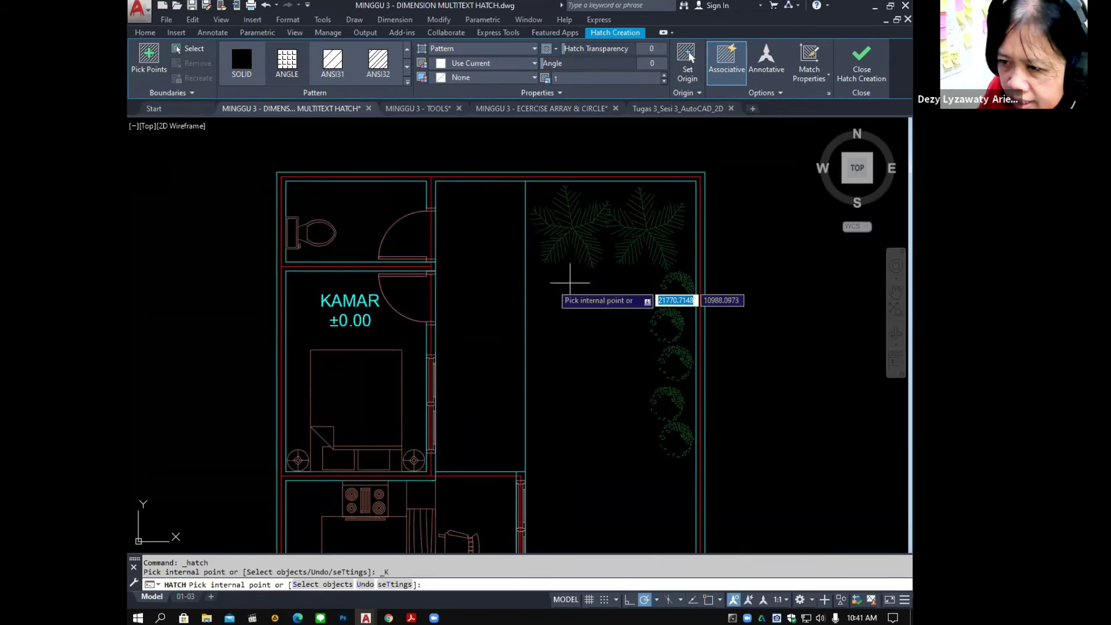
click(479, 311)
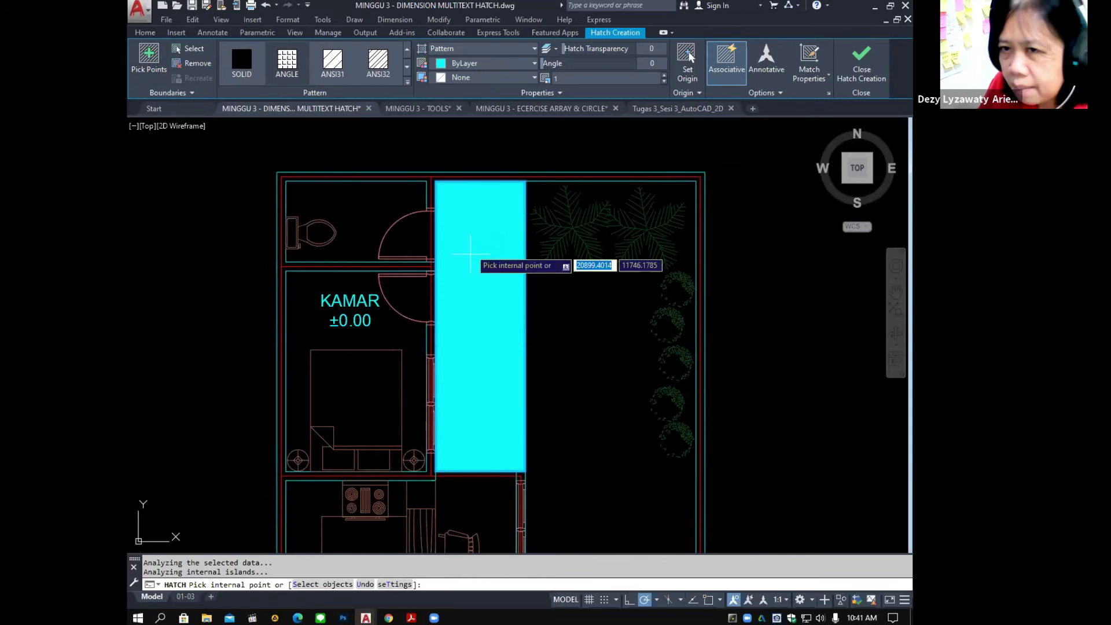
Browse the hatch patterns and apply the AR-B816 brick pattern to the strip beside the bedroom.
click(332, 64)
click(241, 60)
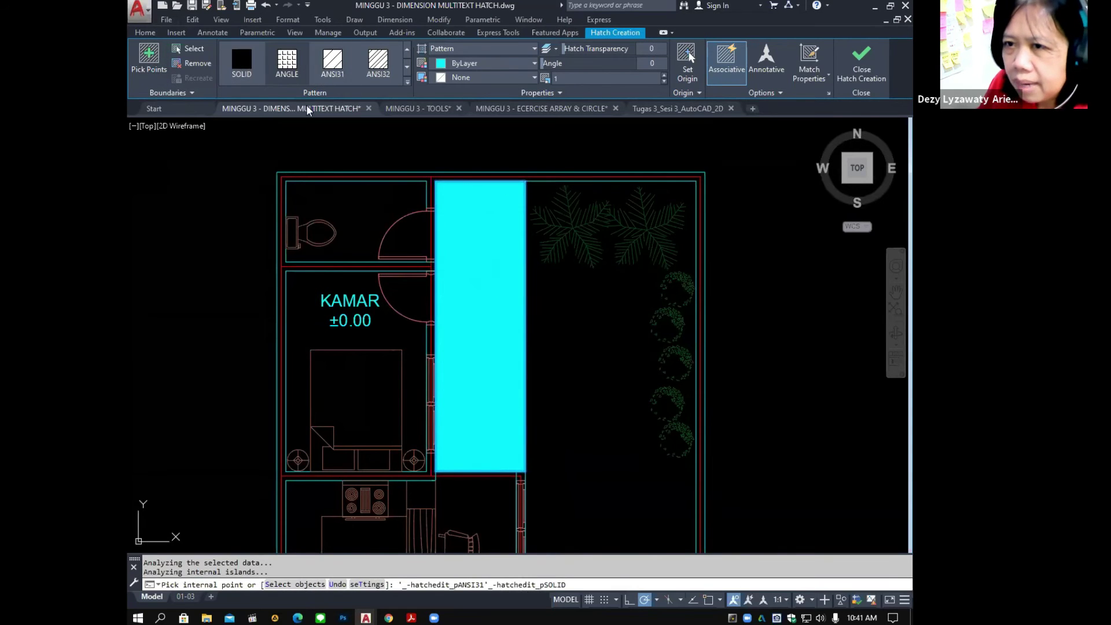
click(361, 68)
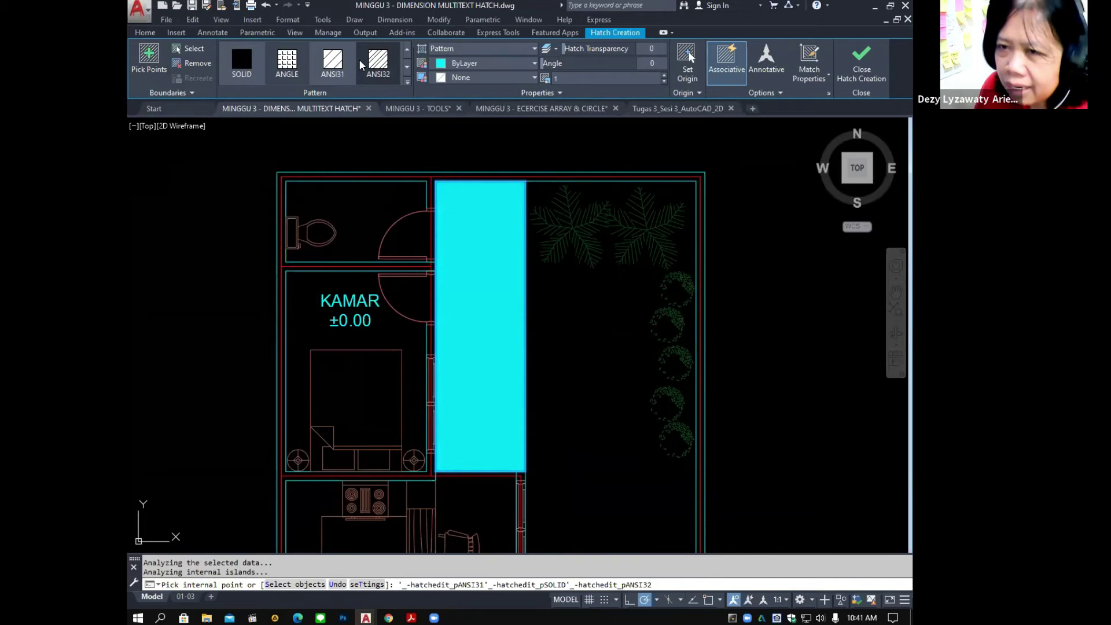
click(407, 69)
click(407, 69)
click(408, 68)
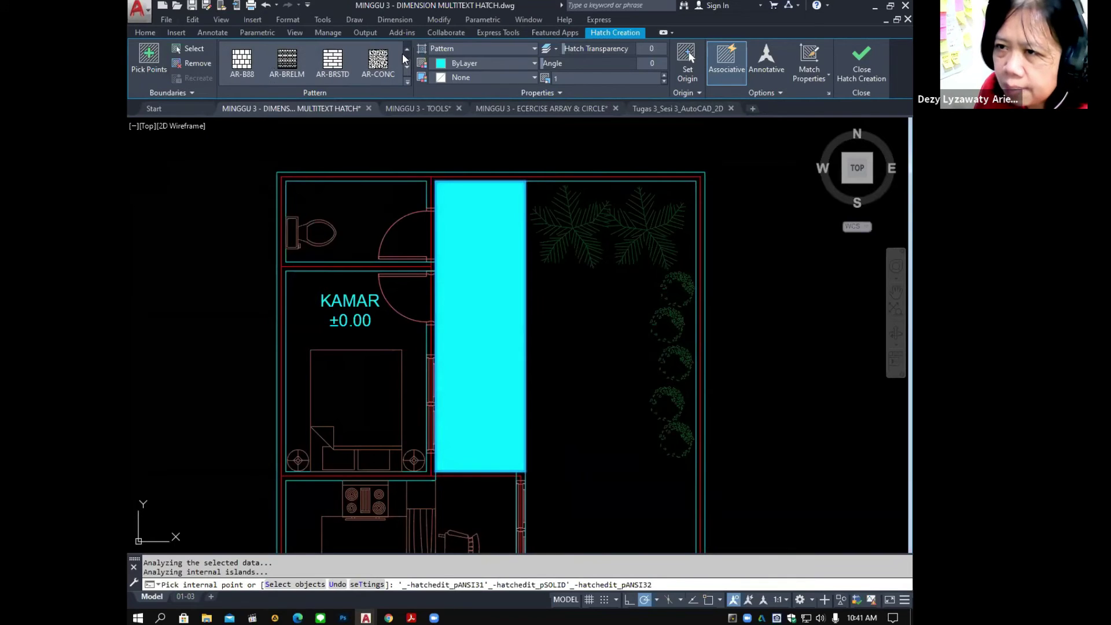
click(407, 51)
click(335, 67)
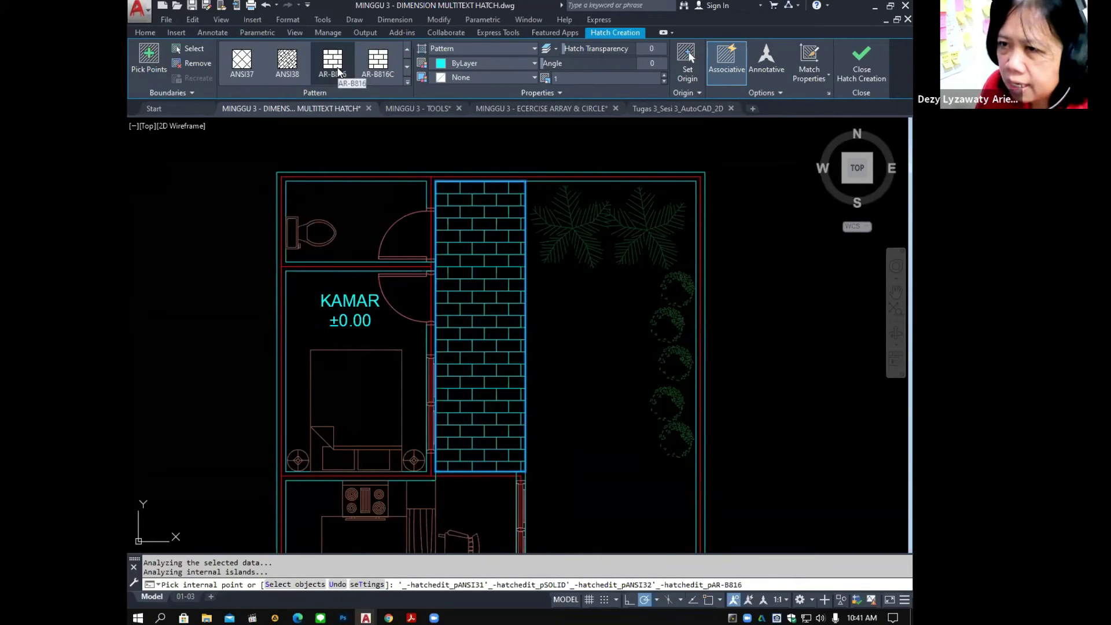
click(337, 68)
click(332, 64)
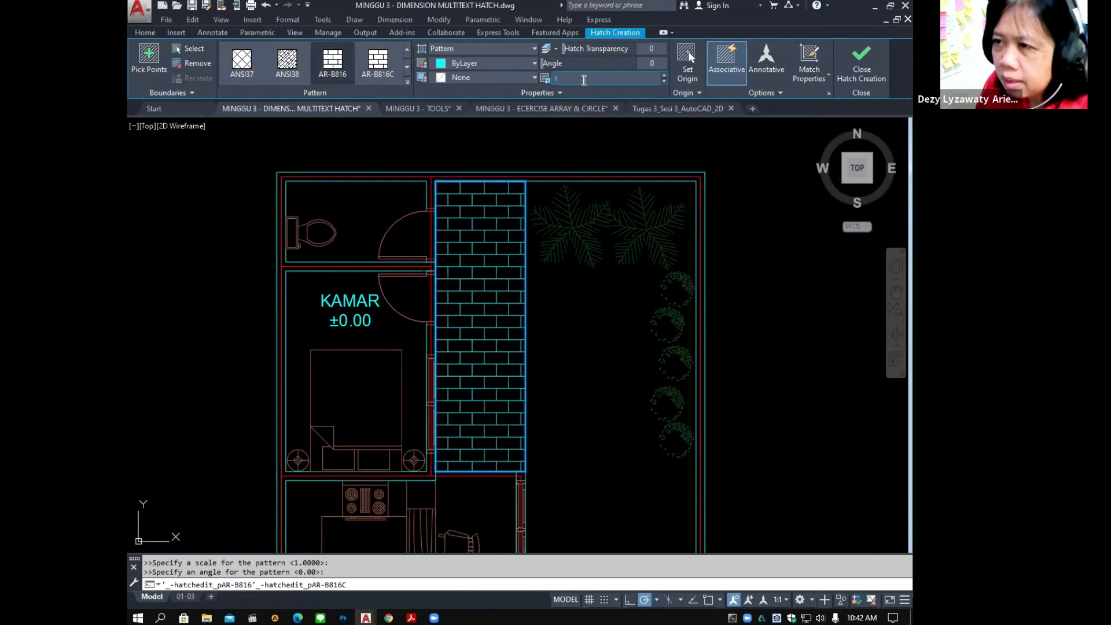
Try a hatch scale of 2, settle on 0.5, and finish the brick hatch.
key(Return)
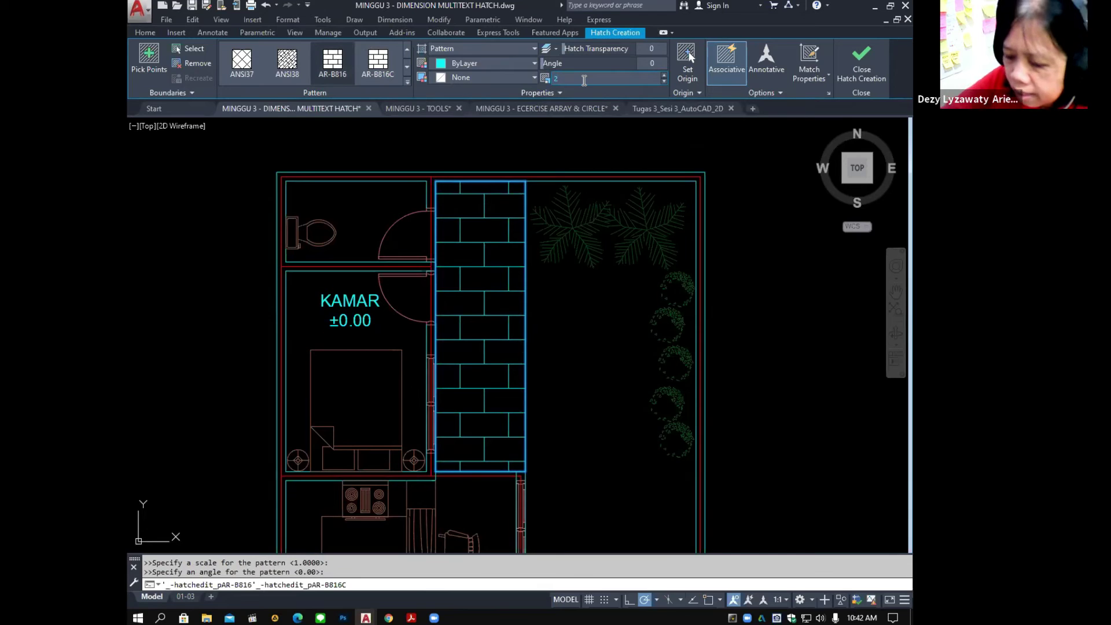
key(Return)
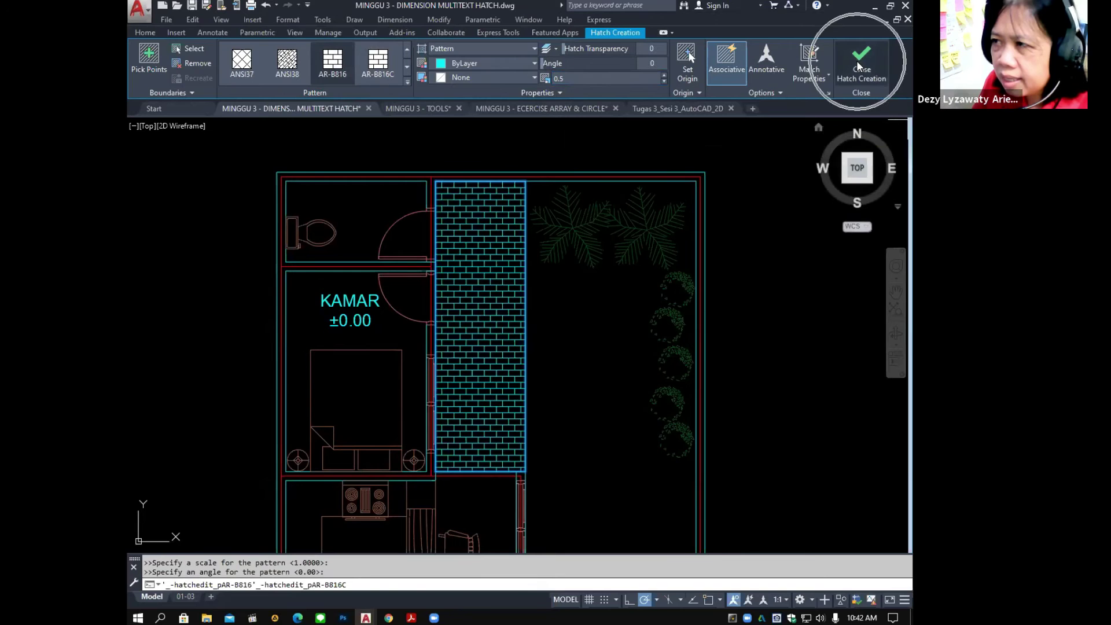
key(Escape)
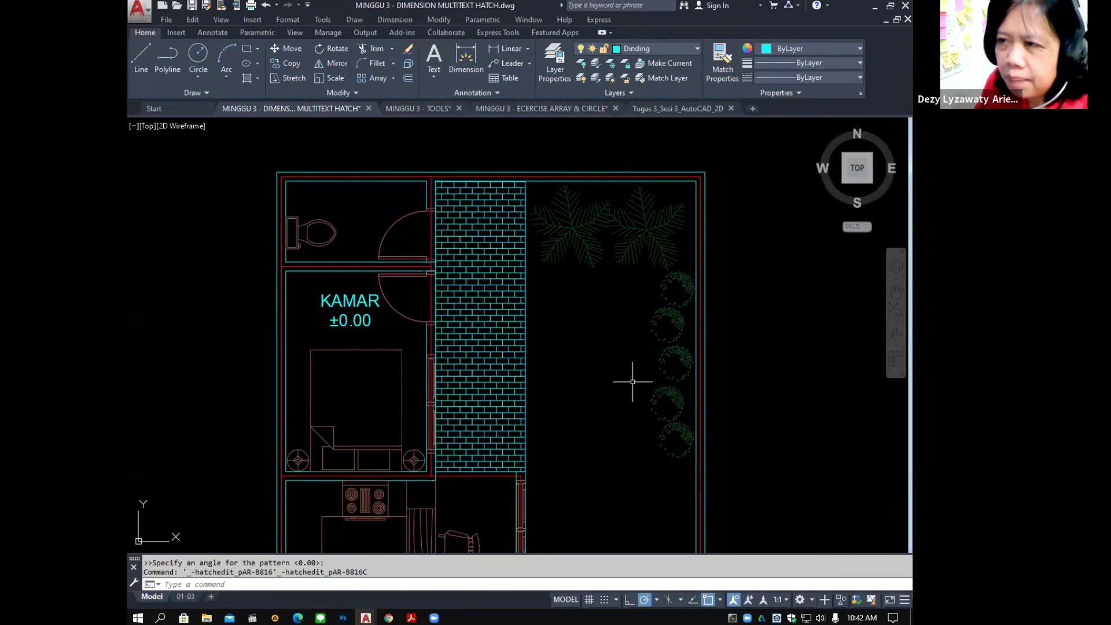
Create a new layer named Hatch in the layer manager.
middle_drag(617, 379, 577, 280)
scroll(572, 298, down, 2)
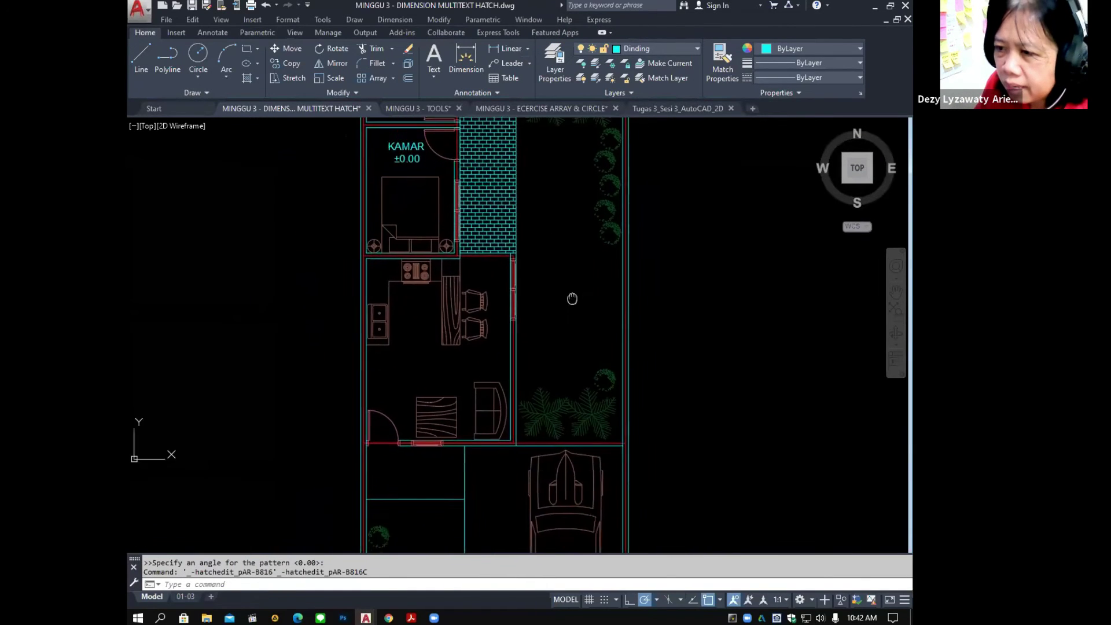
middle_drag(590, 441, 563, 231)
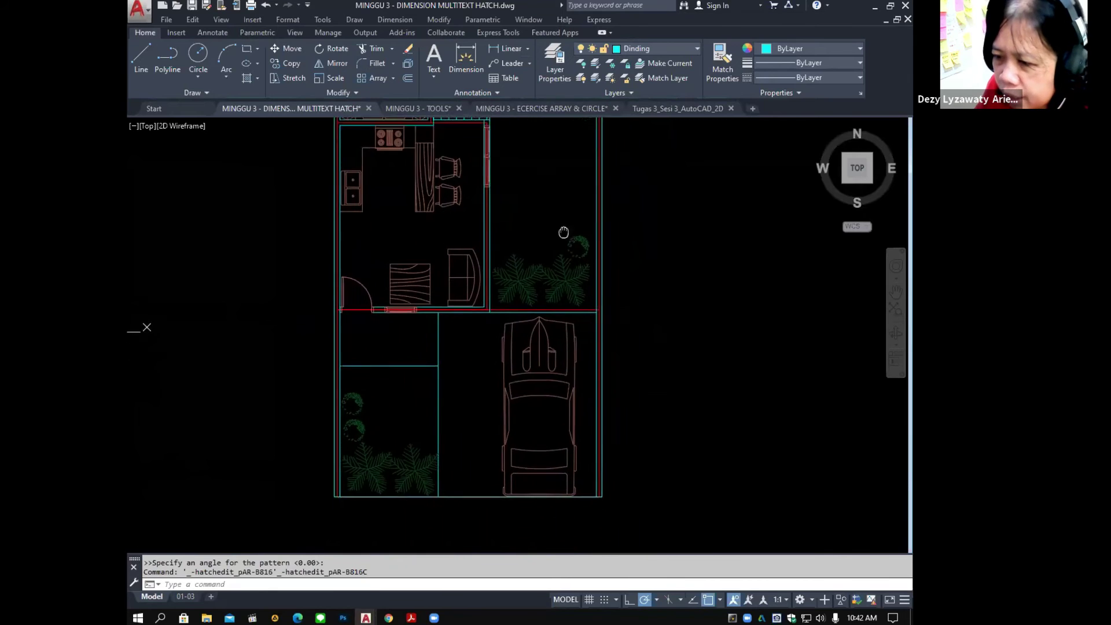
scroll(463, 360, up, 2)
middle_drag(487, 376, 491, 380)
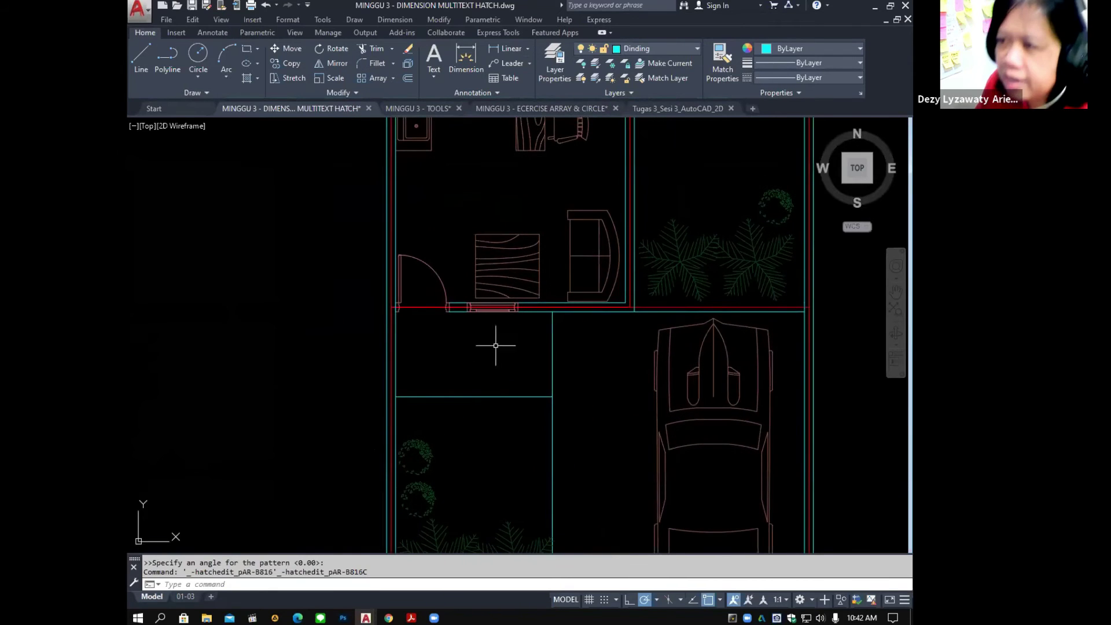
click(665, 46)
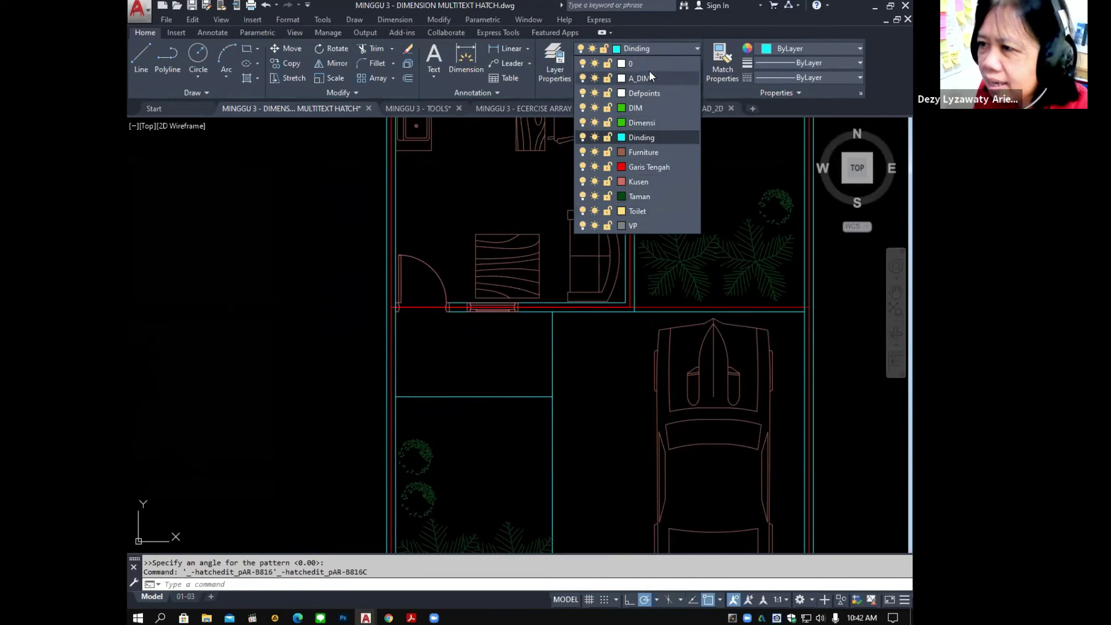
click(567, 58)
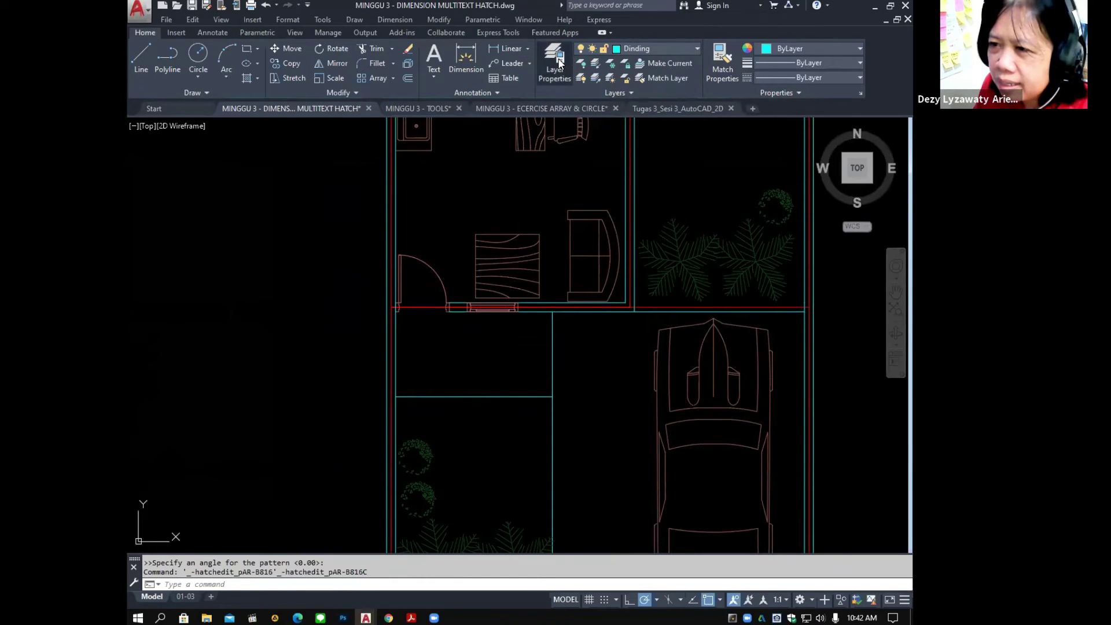
click(559, 63)
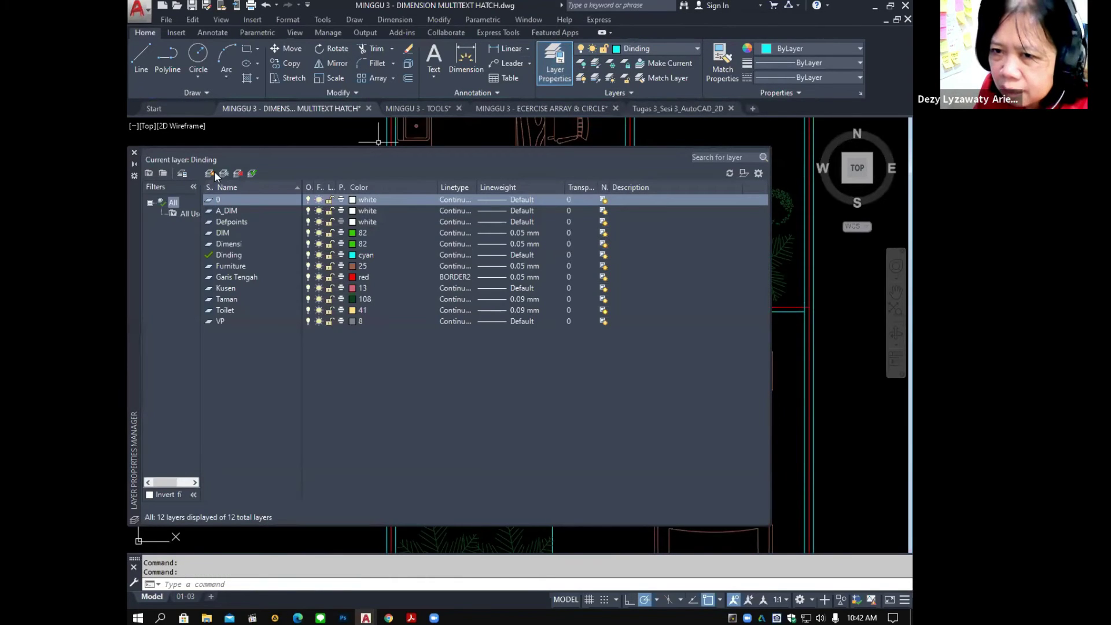
click(210, 173)
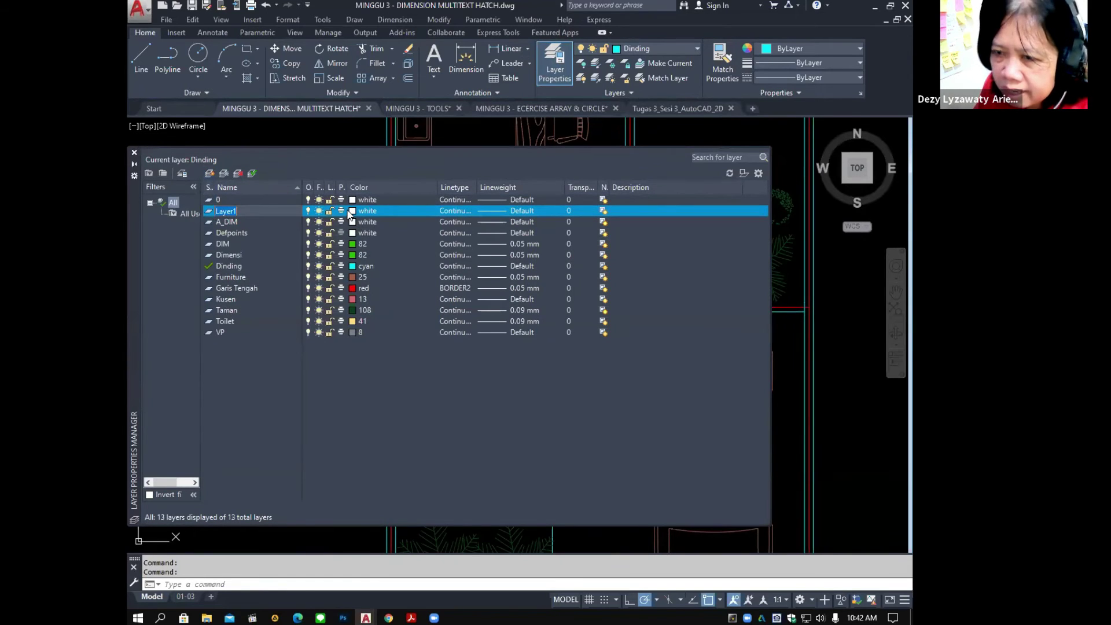
text(Hatch)
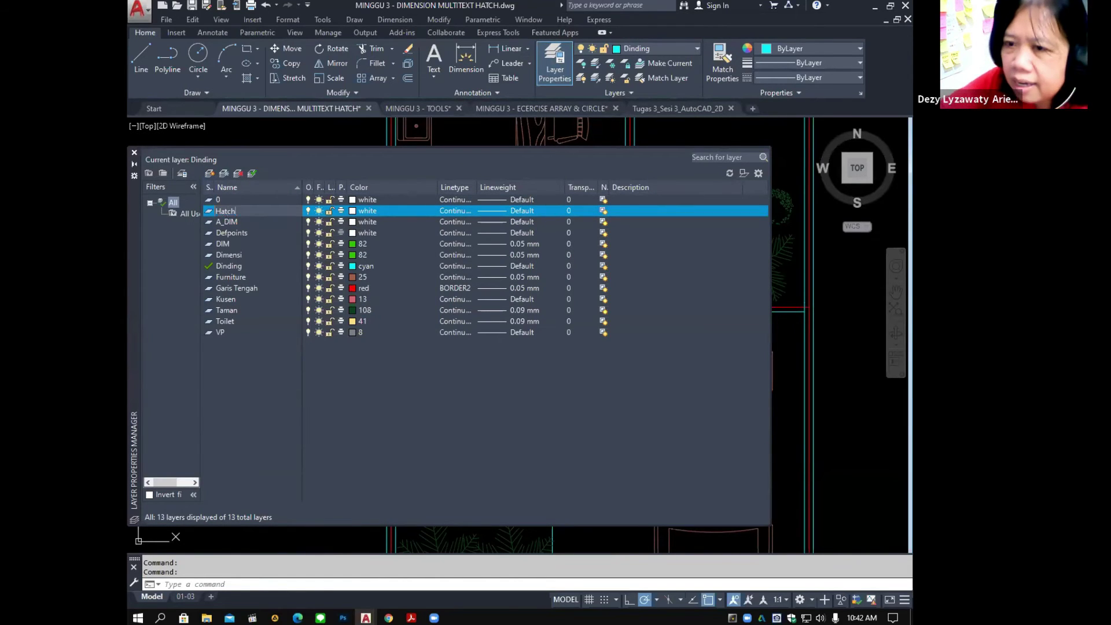
Give the Hatch layer colour 8 and a 0.00 mm lineweight, and close the layer manager.
click(356, 211)
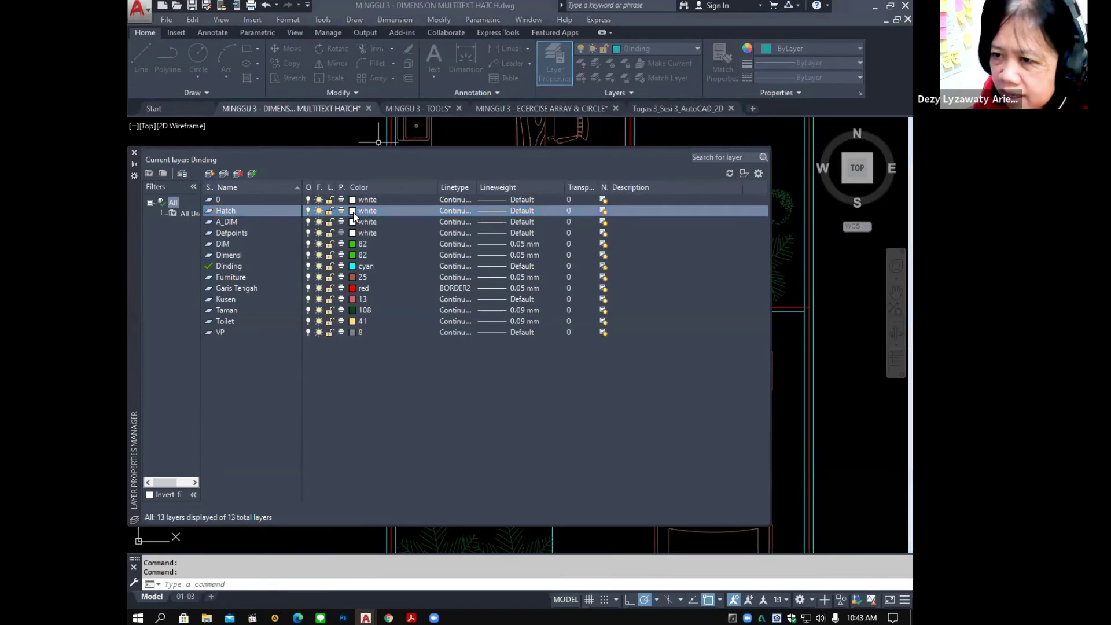
click(502, 336)
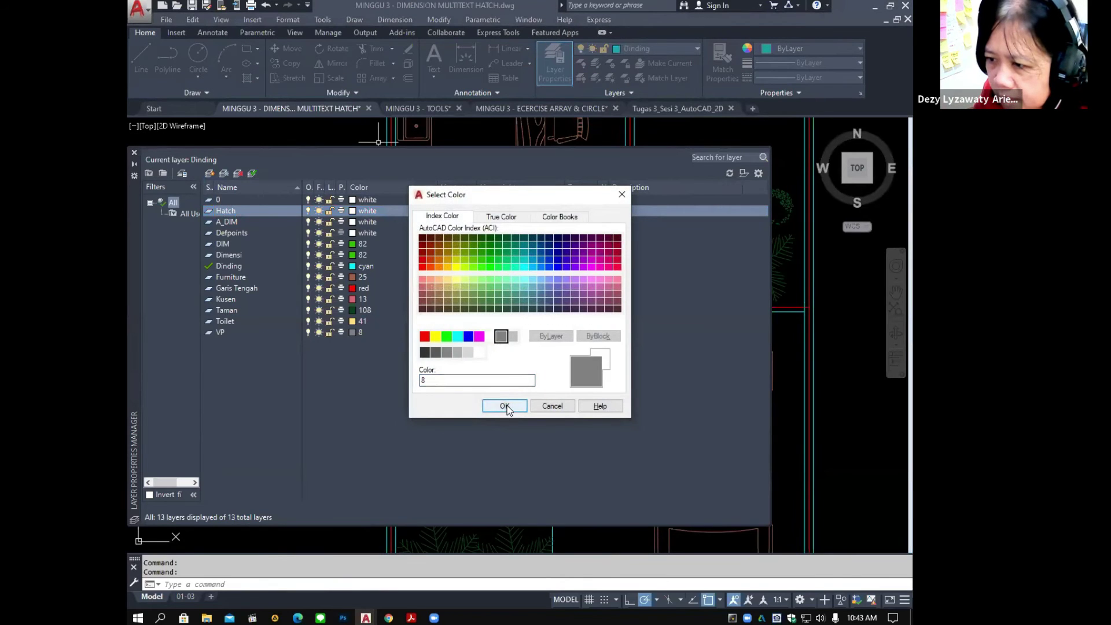
click(505, 404)
click(491, 209)
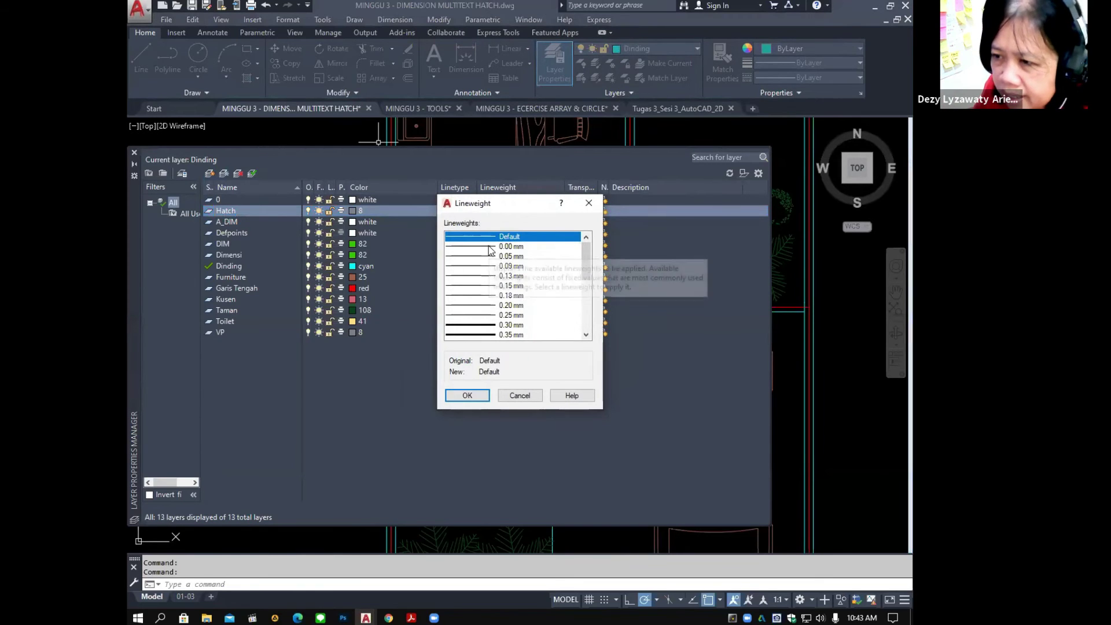
click(491, 247)
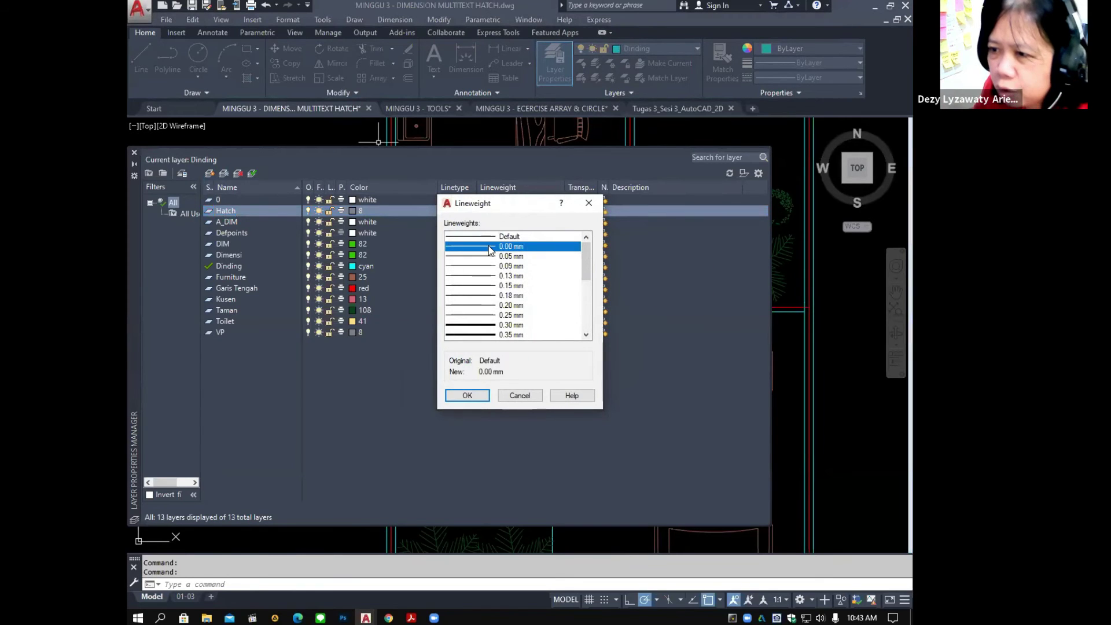
click(465, 396)
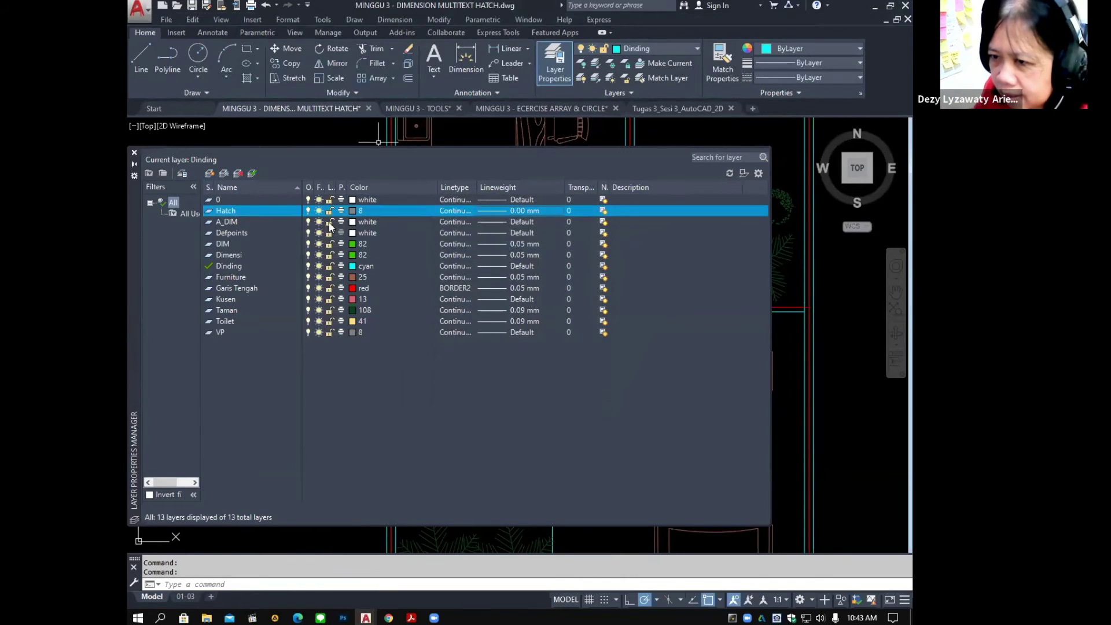
click(134, 154)
Make Hatch the current layer and hatch the small terrace outside the front door with the AR-HBONE herringbone pattern.
click(638, 44)
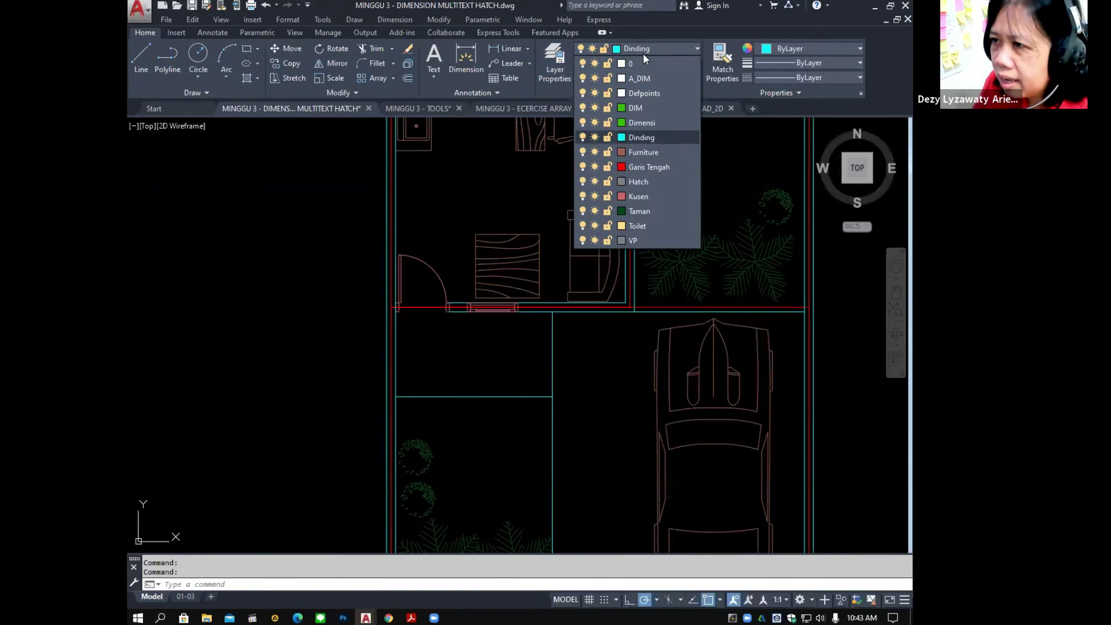
click(643, 182)
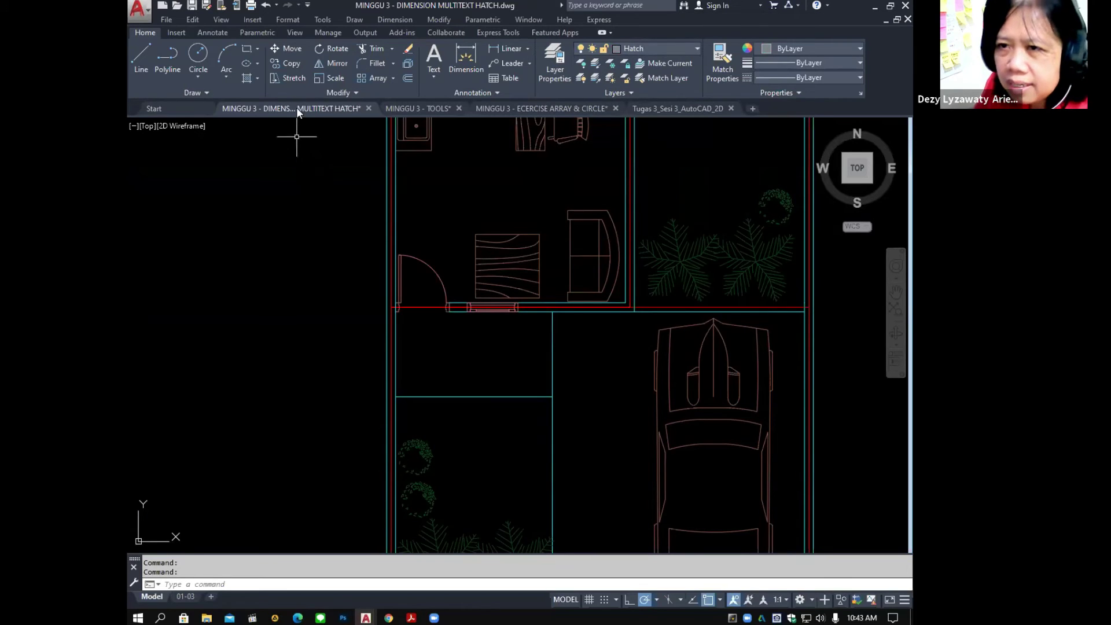
click(356, 21)
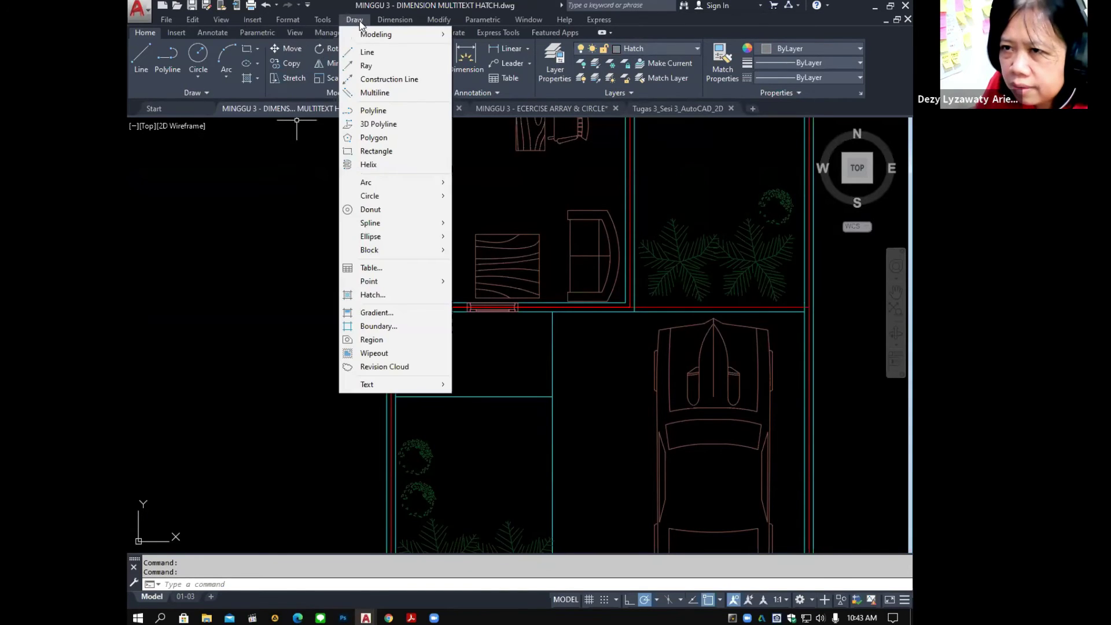
click(386, 295)
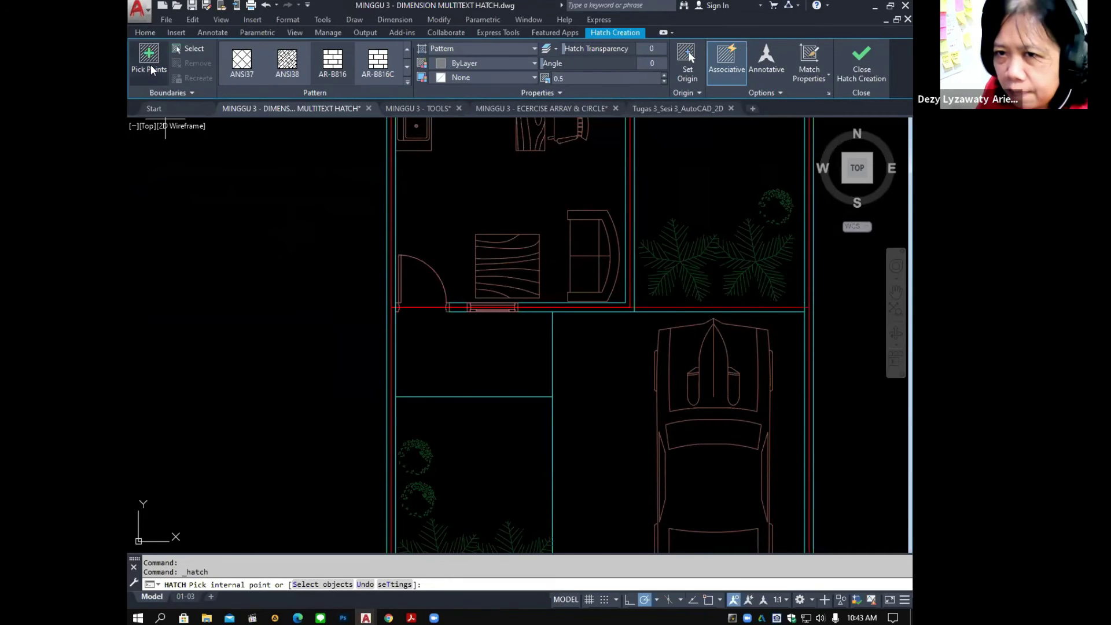
click(490, 362)
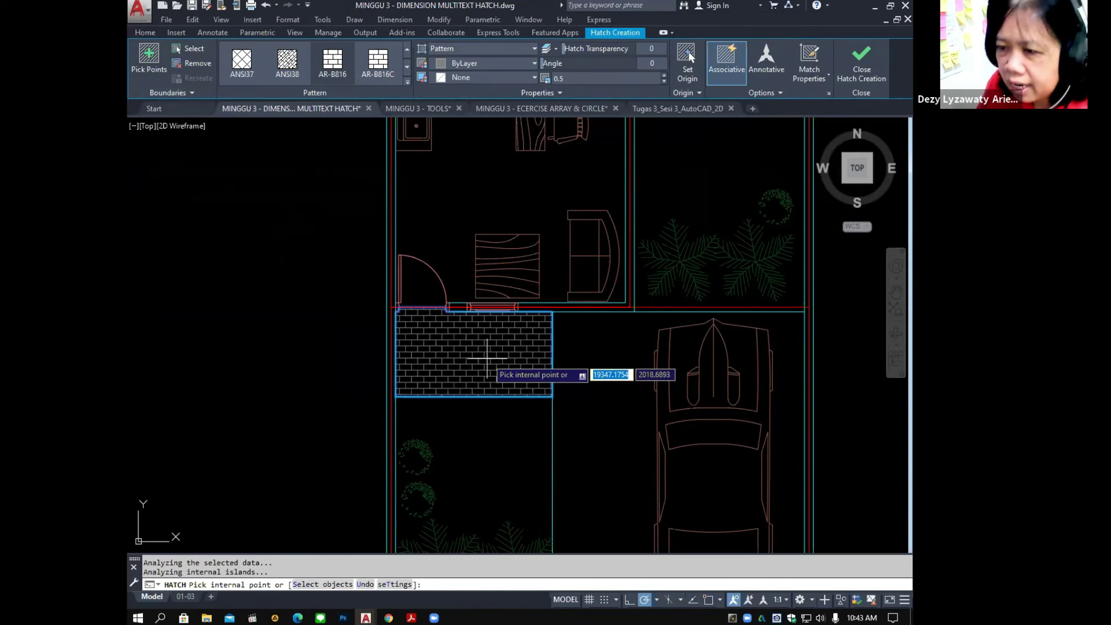
click(328, 81)
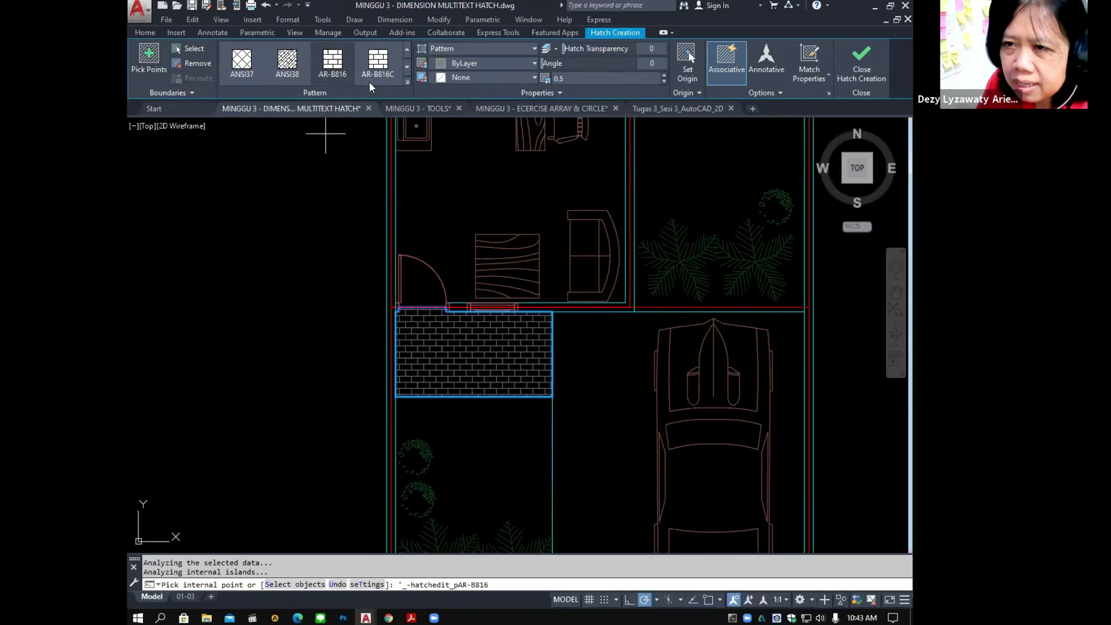
click(407, 68)
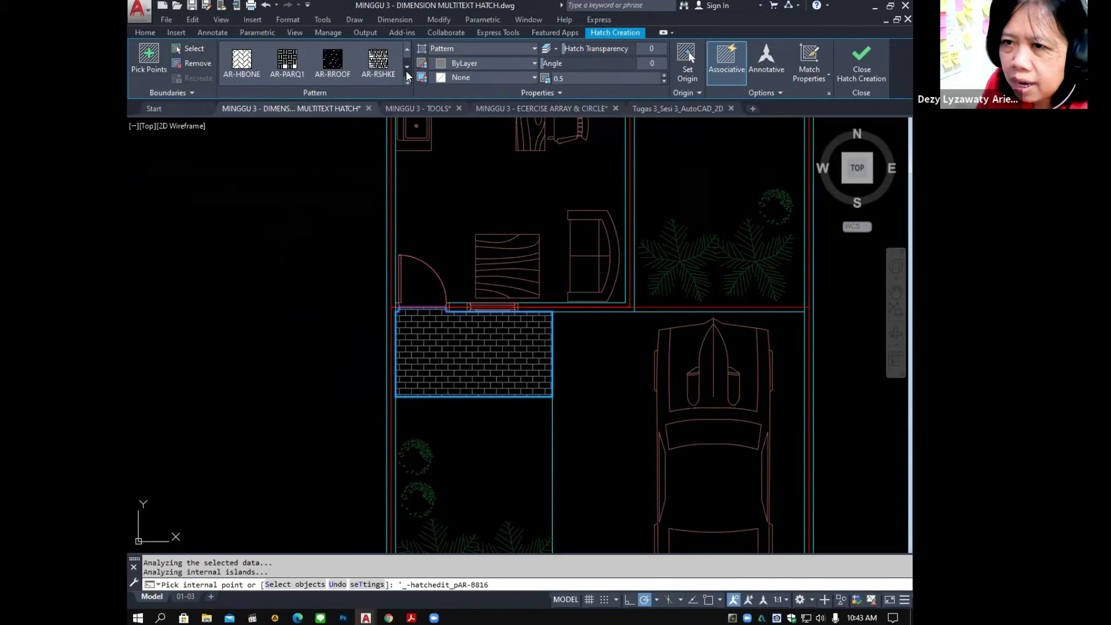
click(242, 64)
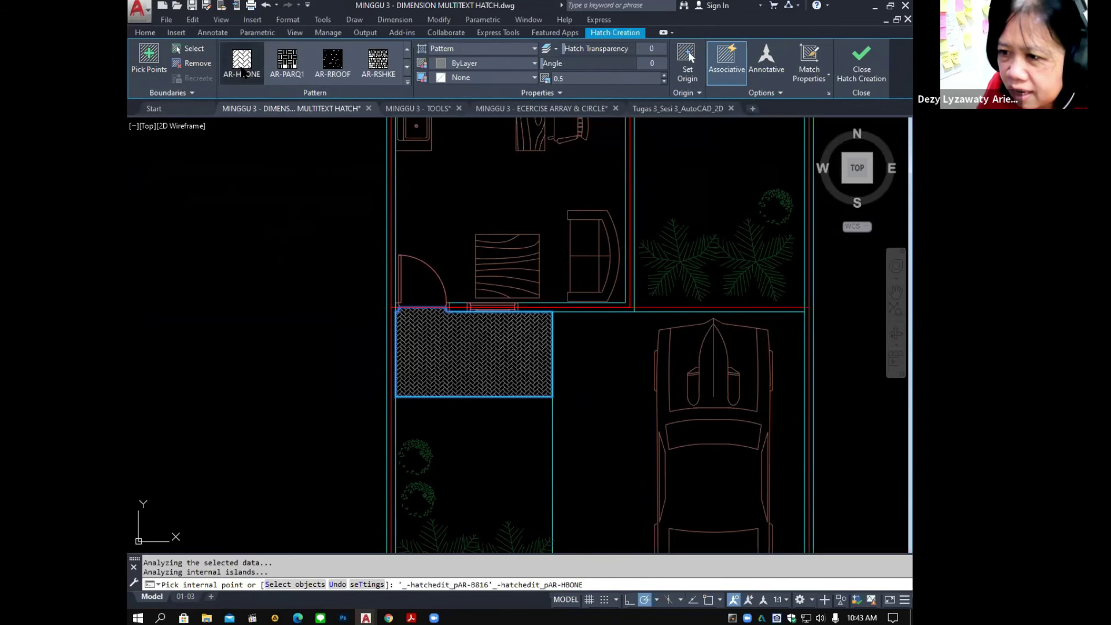
Try a scale of 2 on the herringbone hatch, settle on 1, and finish the hatch.
click(574, 80)
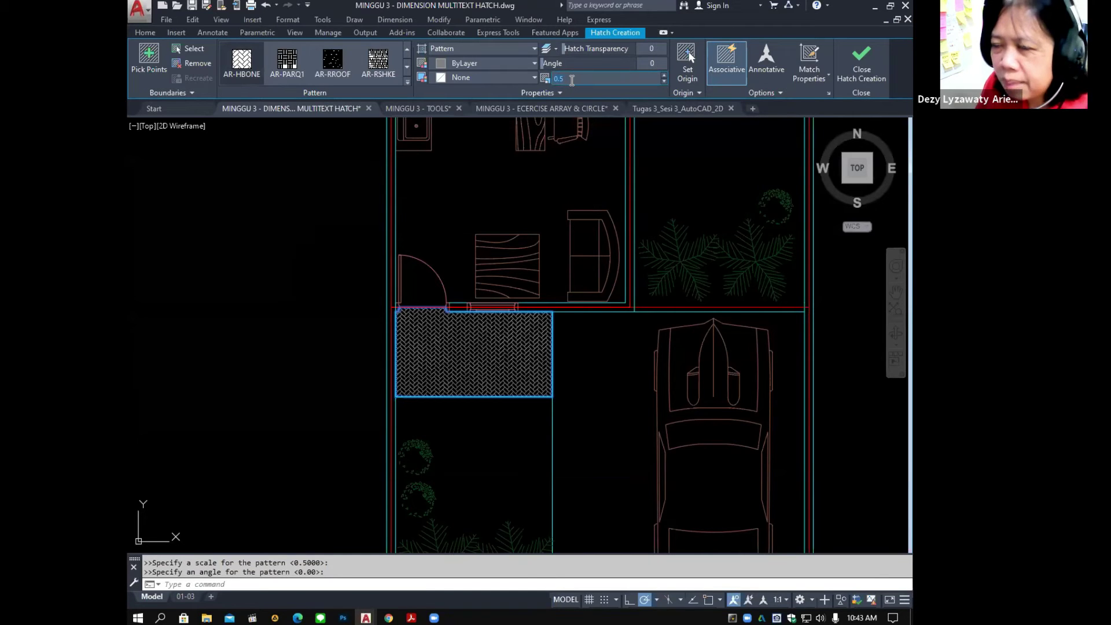
text(2)
click(599, 92)
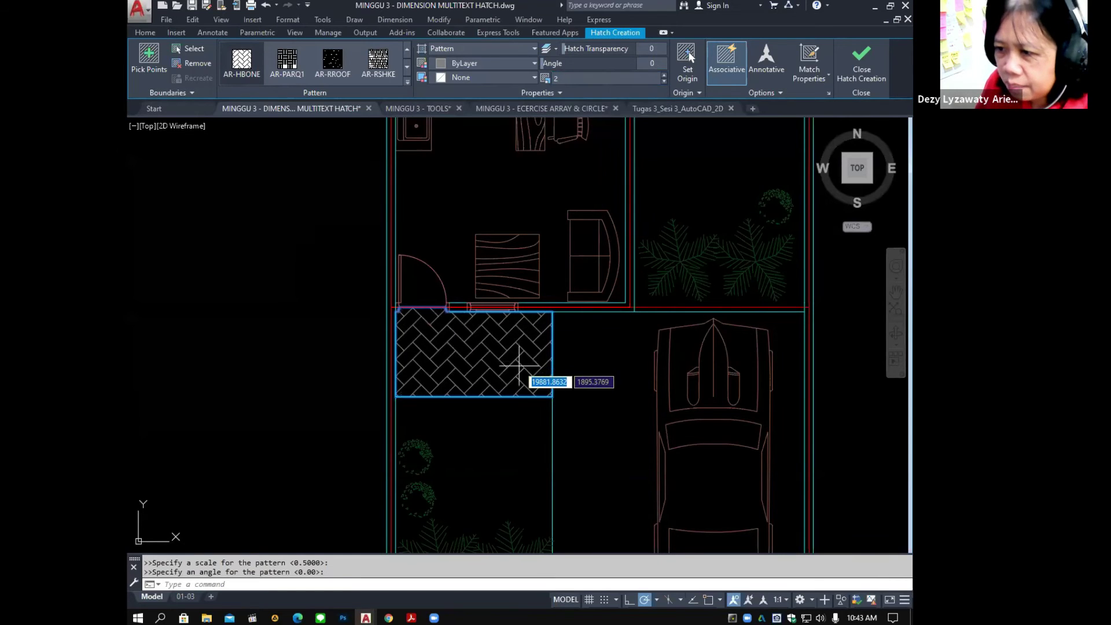
click(561, 85)
text(1)
key(Return)
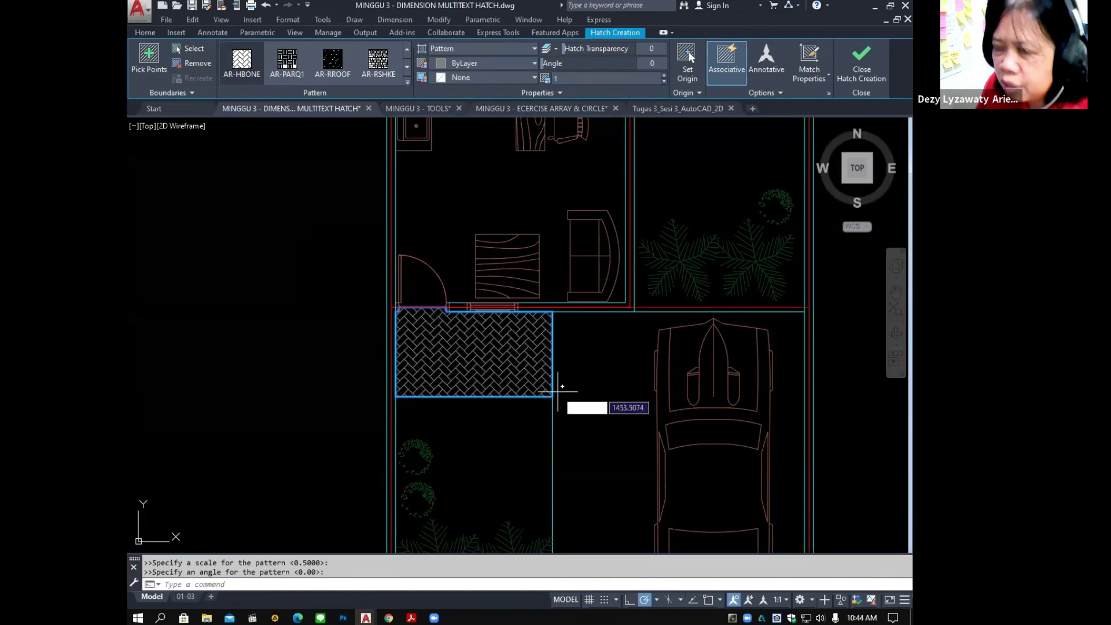
scroll(557, 387, down, 5)
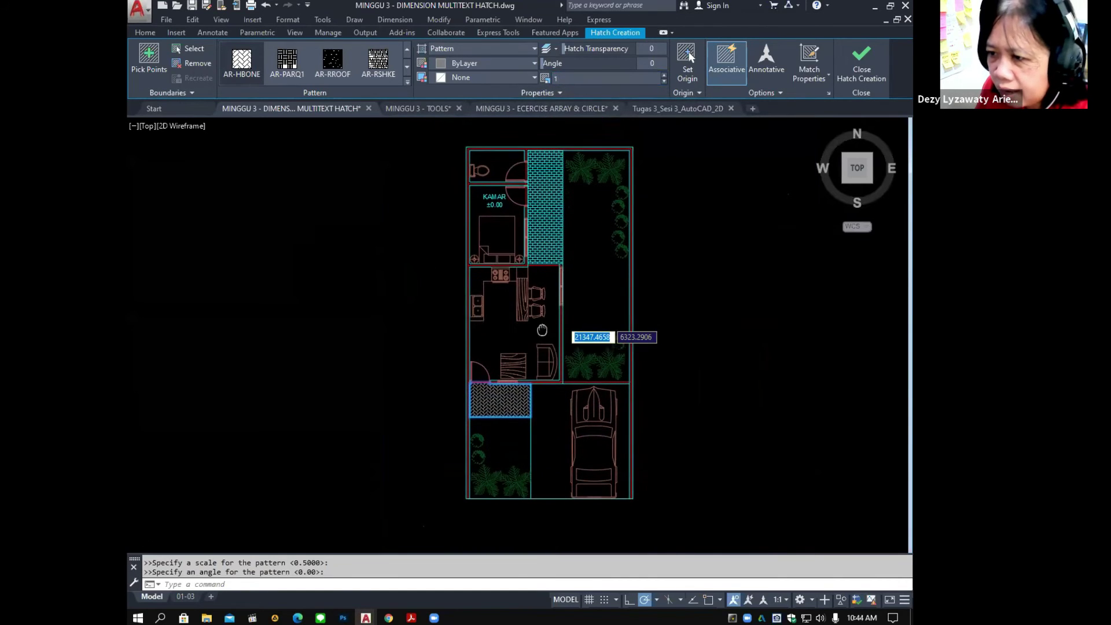
key(Escape)
mouse_move(619, 261)
middle_down()
mouse_move(585, 256)
mouse_move(598, 270)
middle_up()
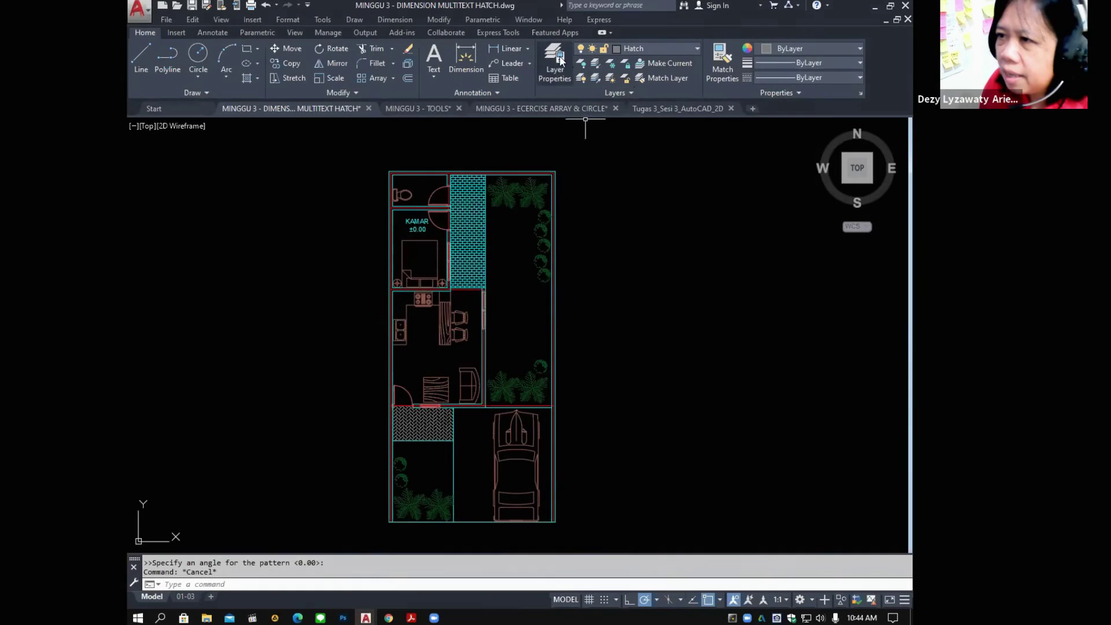
Create a new layer named Grid in the layer manager.
click(557, 59)
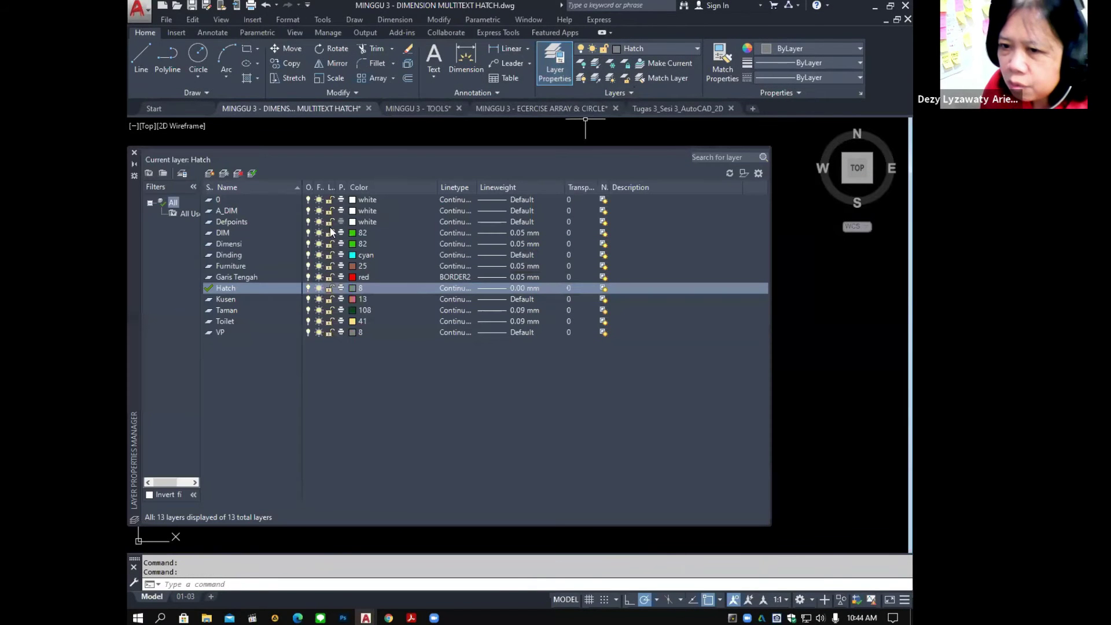
click(209, 174)
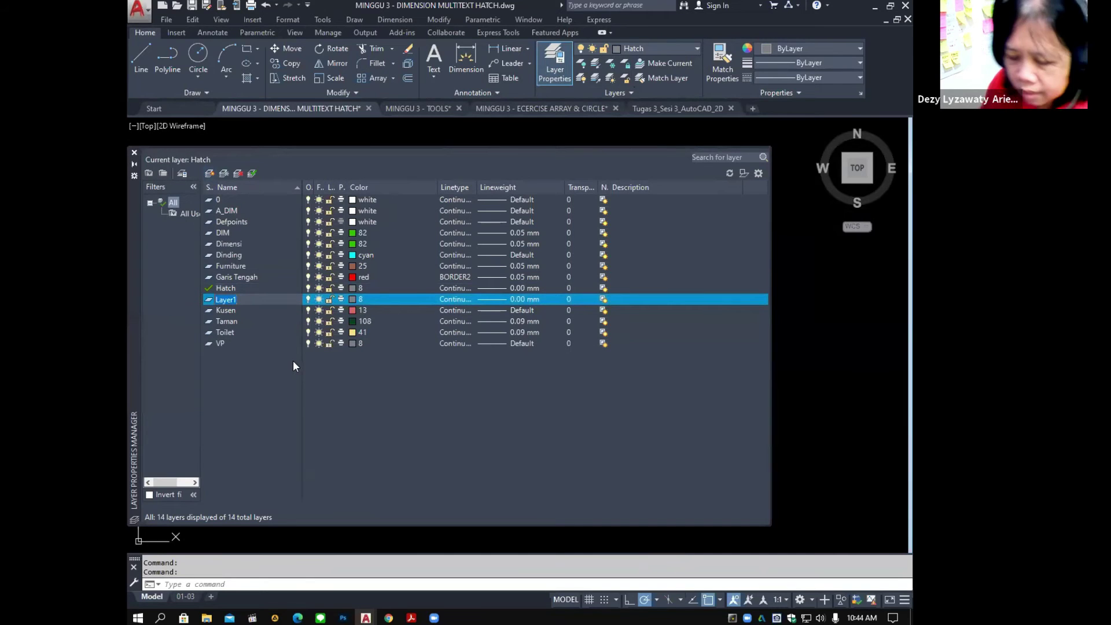
text(GIRD)
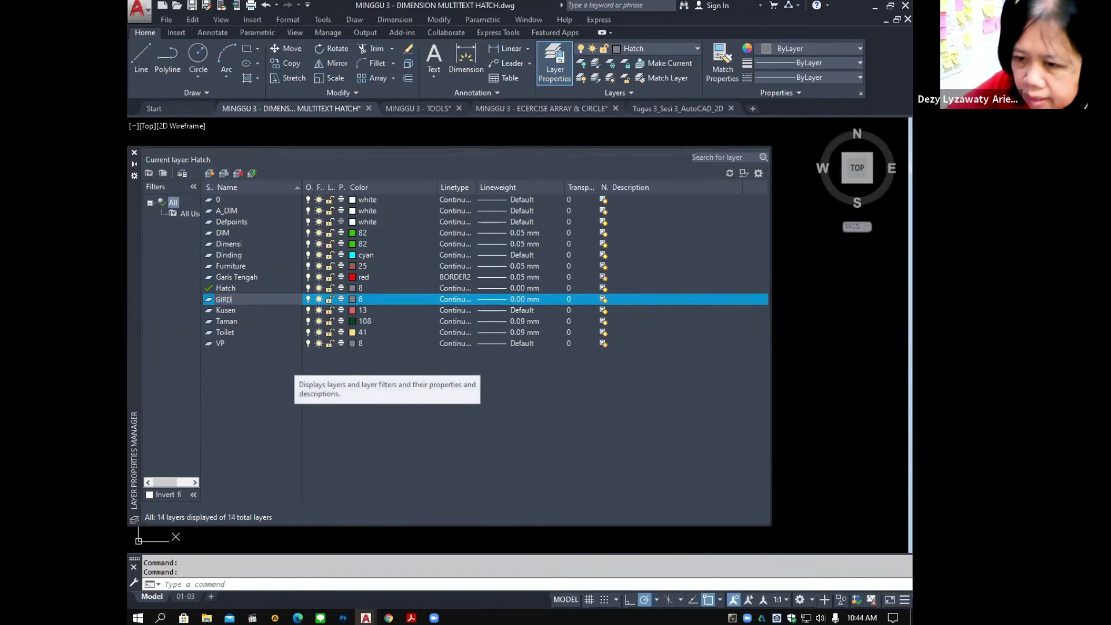
key(BackSpace)
key(BackSpace)
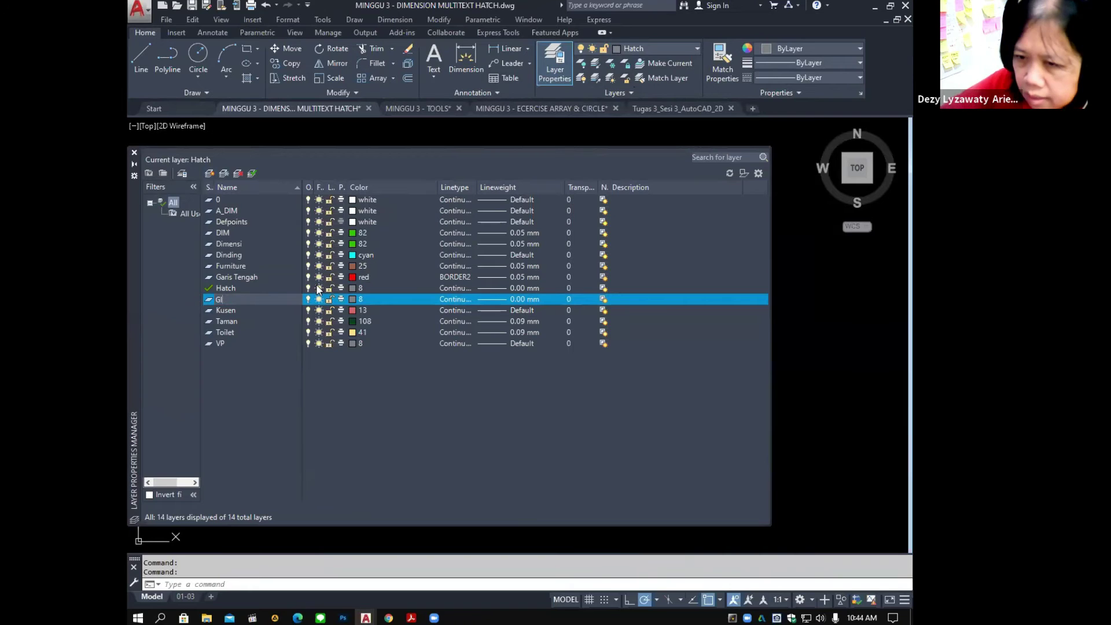
text(rid)
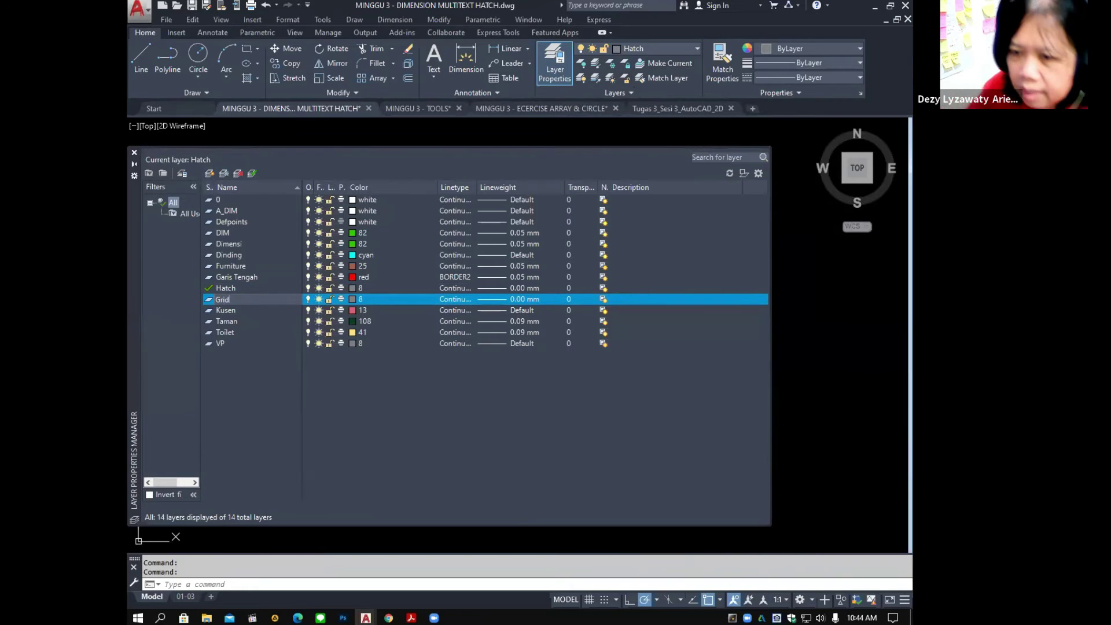
Give the Grid layer colour 43 and a 0.05 mm lineweight.
click(355, 299)
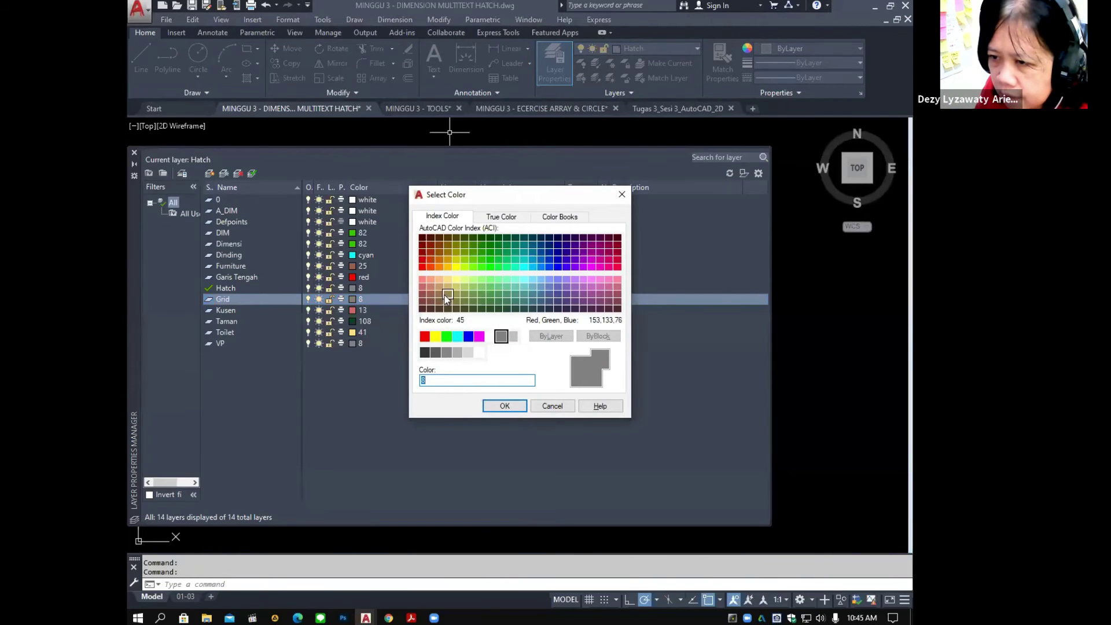
click(448, 287)
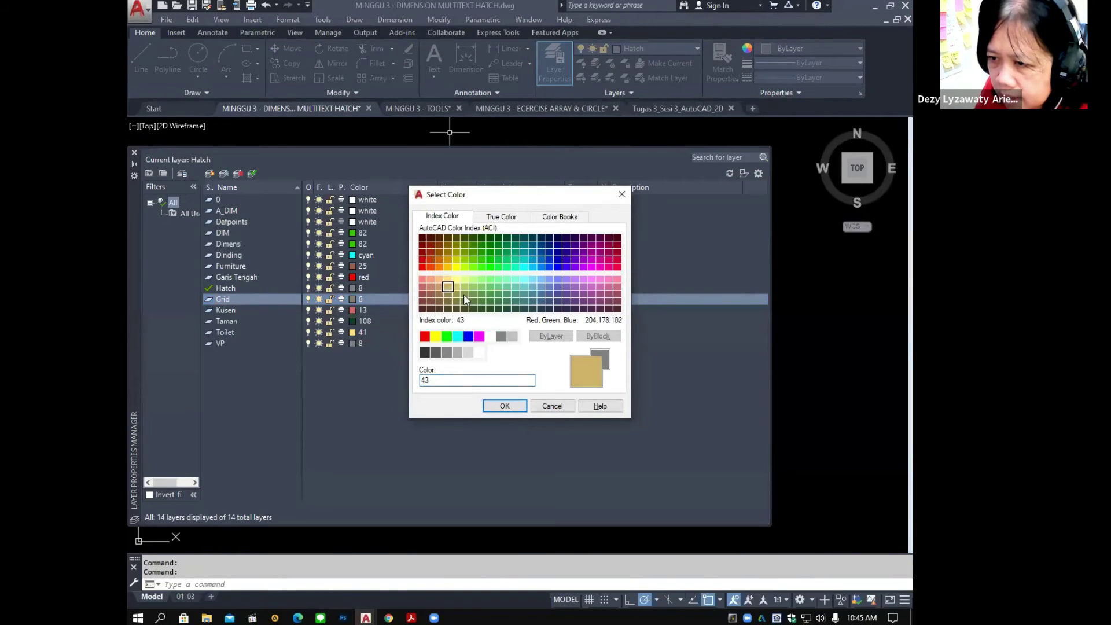
click(504, 406)
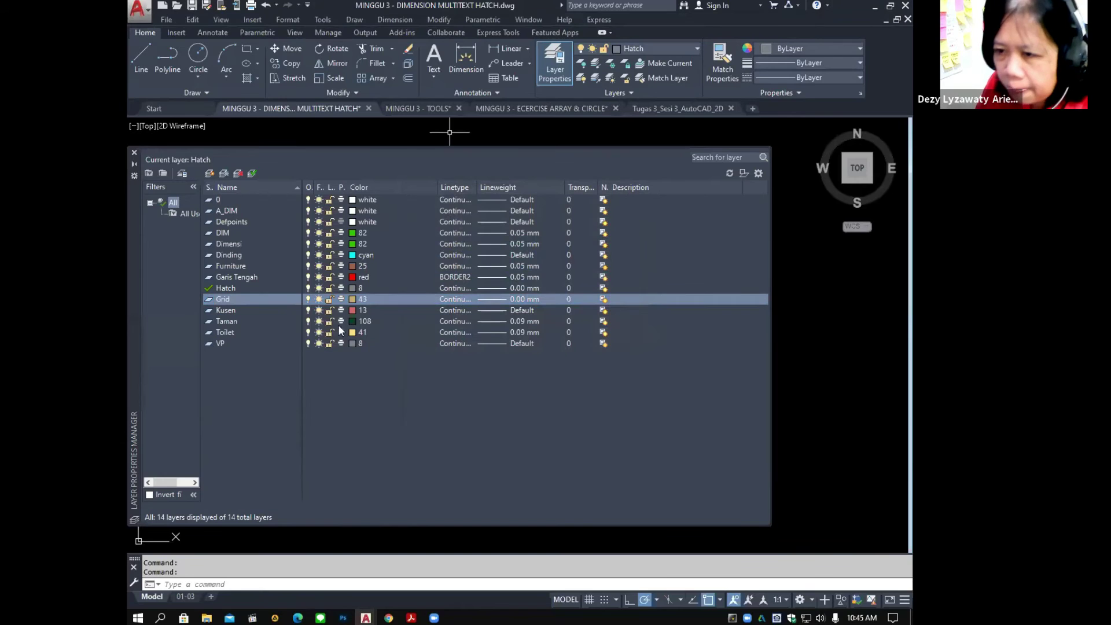
click(492, 298)
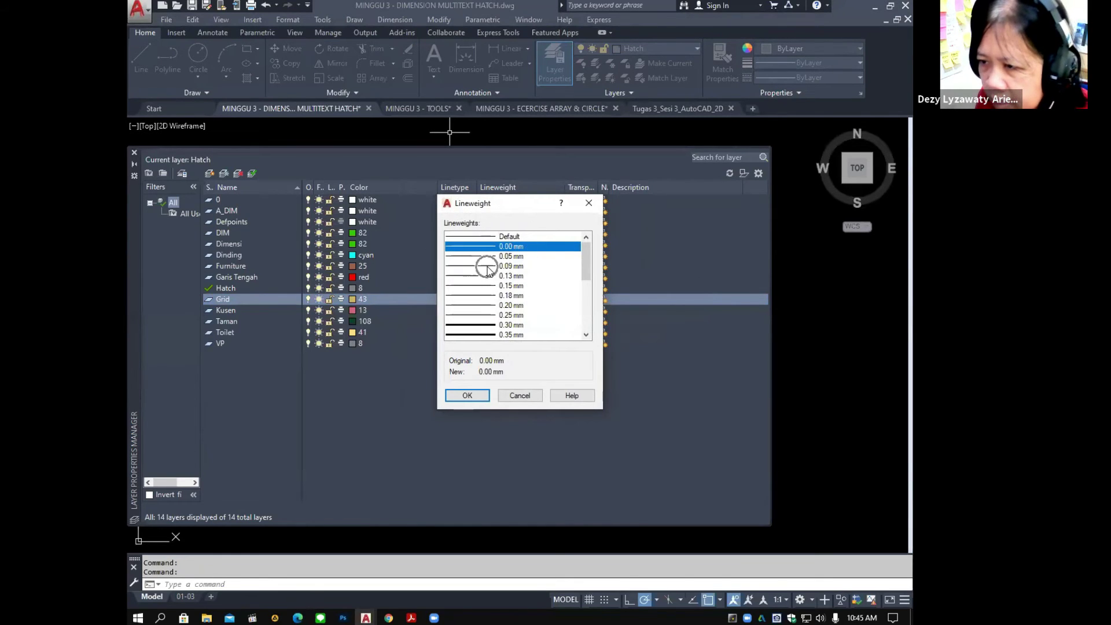
click(487, 266)
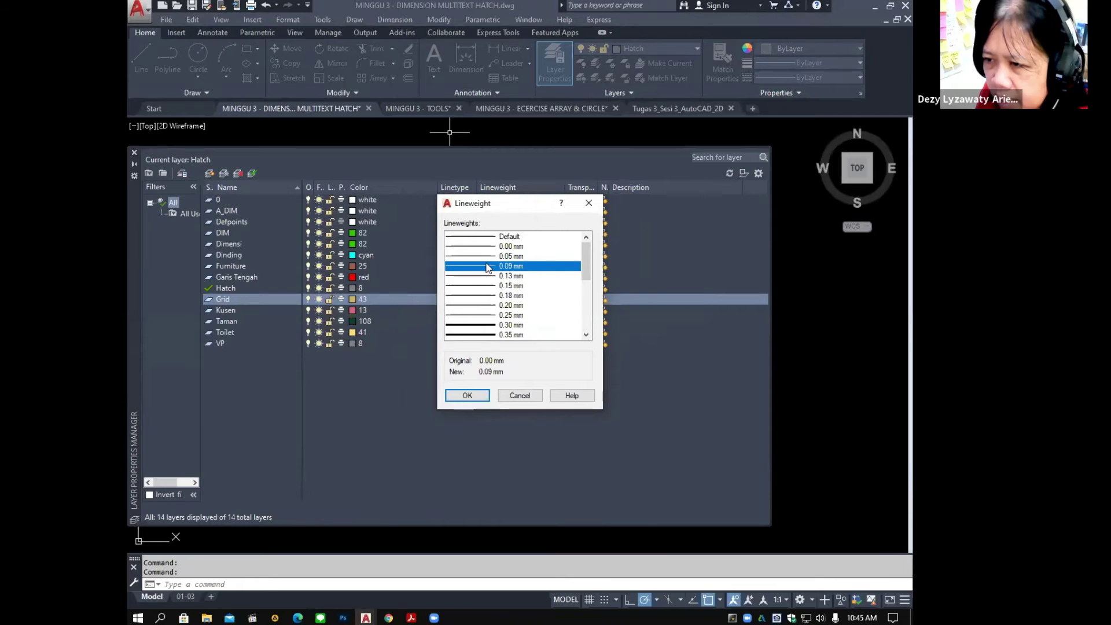
click(487, 258)
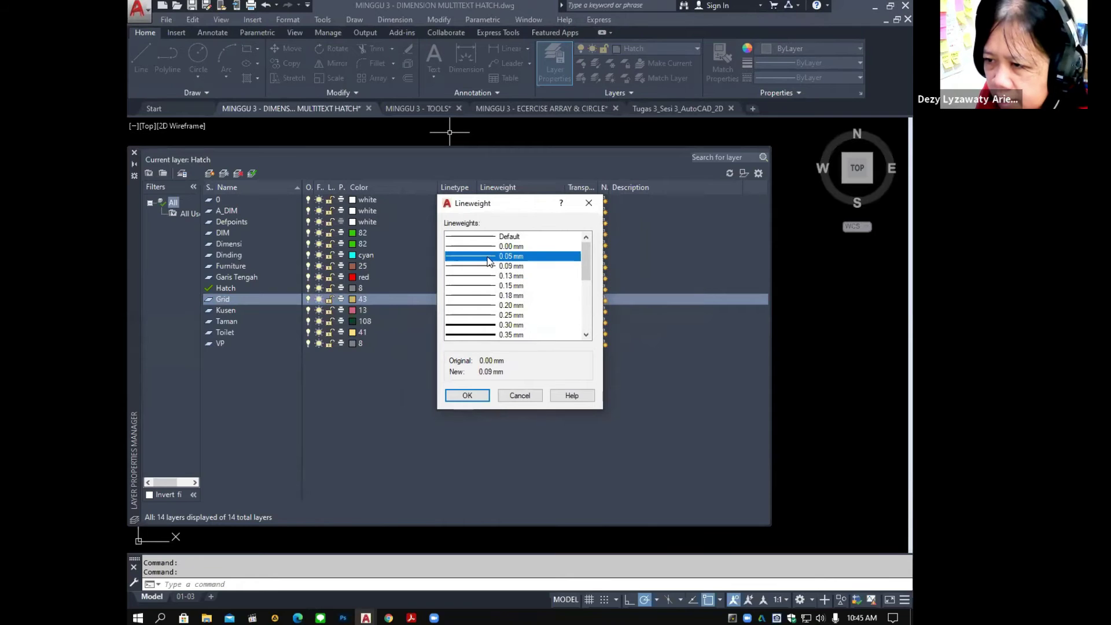
click(471, 396)
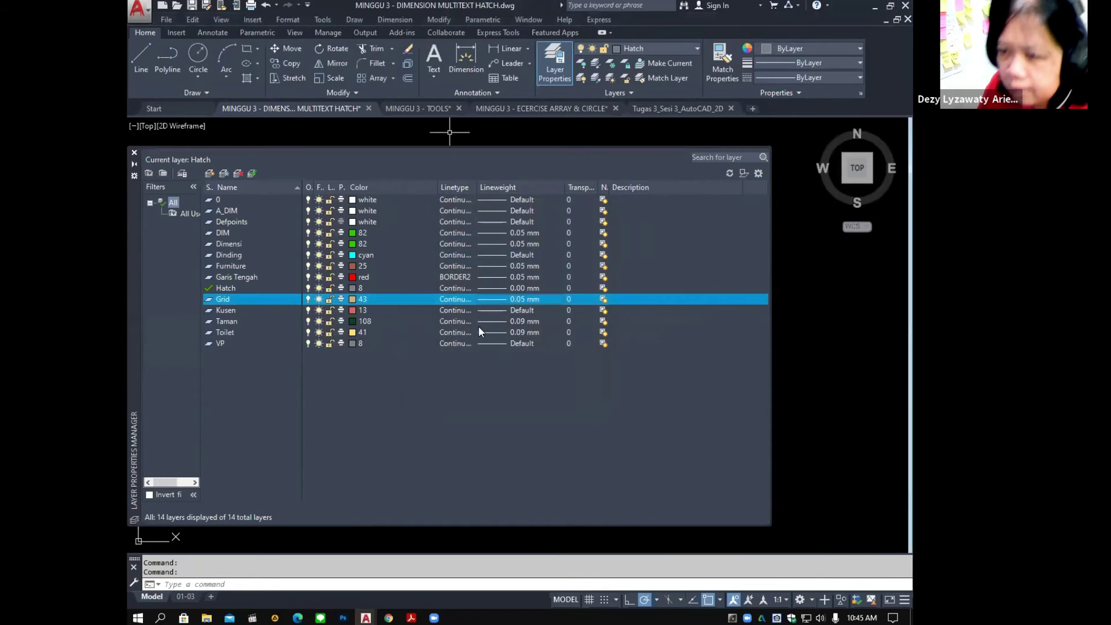
Load the DASHDOT linetype, assign it to the Grid layer, and close the layer manager.
click(452, 301)
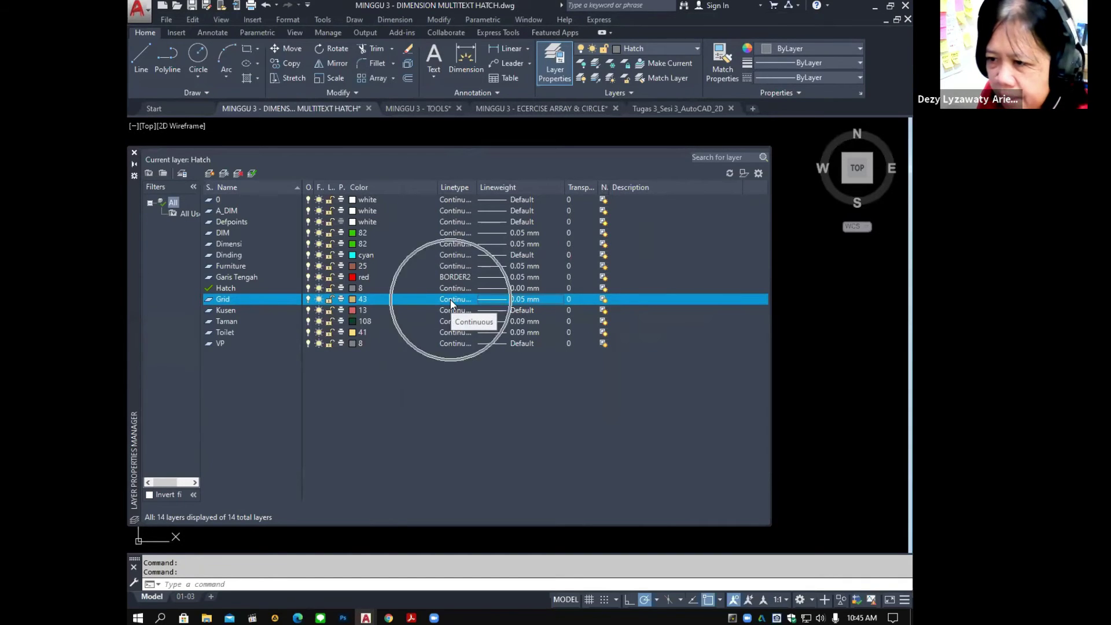
click(451, 301)
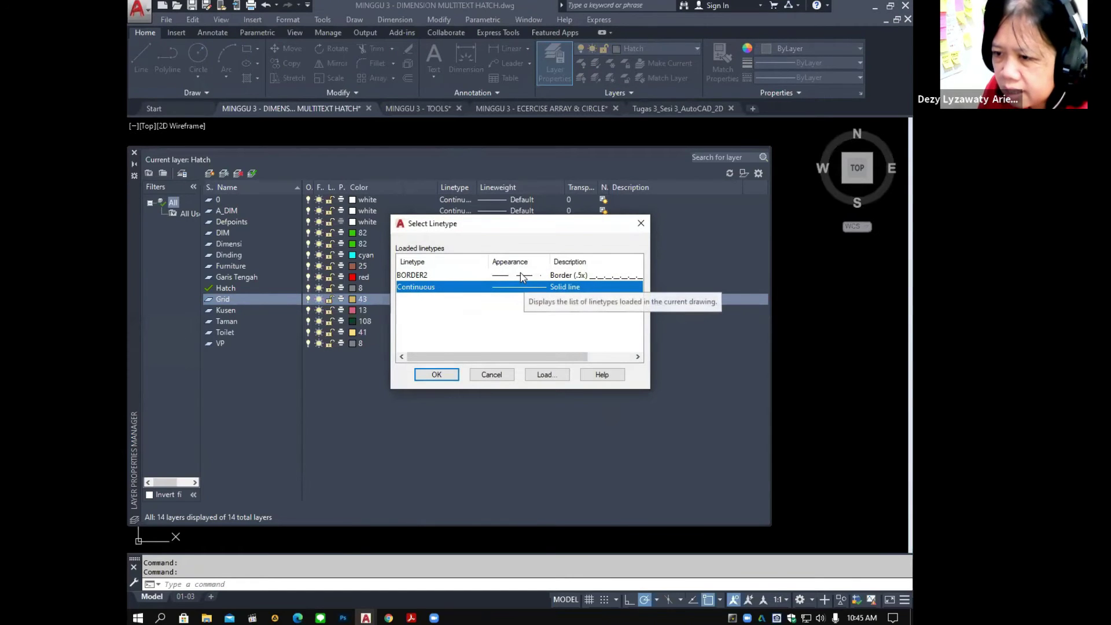
click(545, 375)
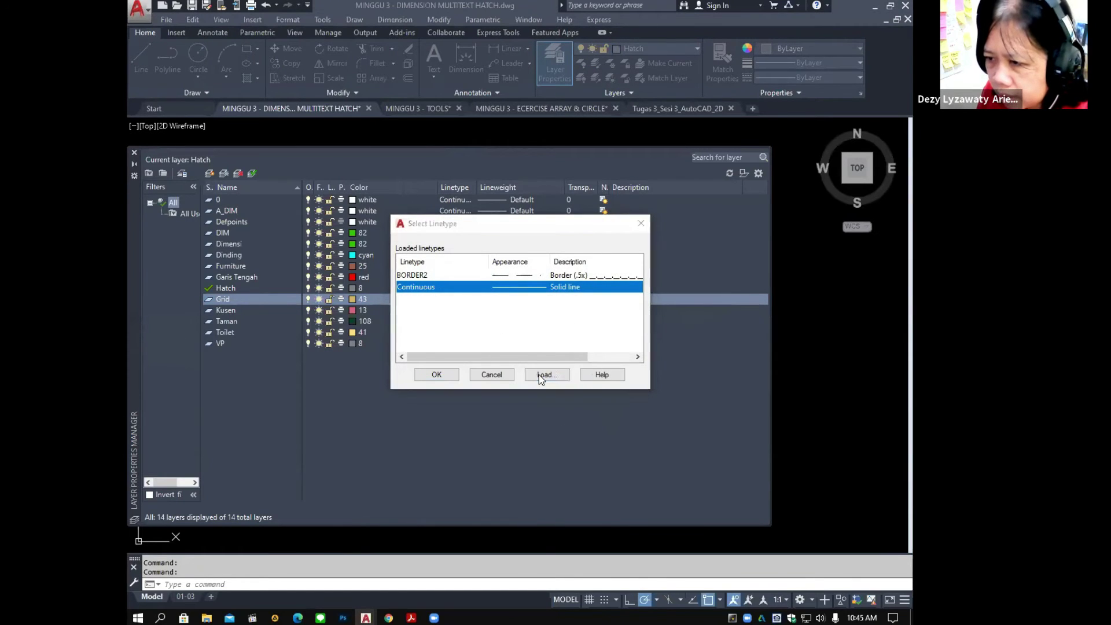
scroll(549, 322, down, 6)
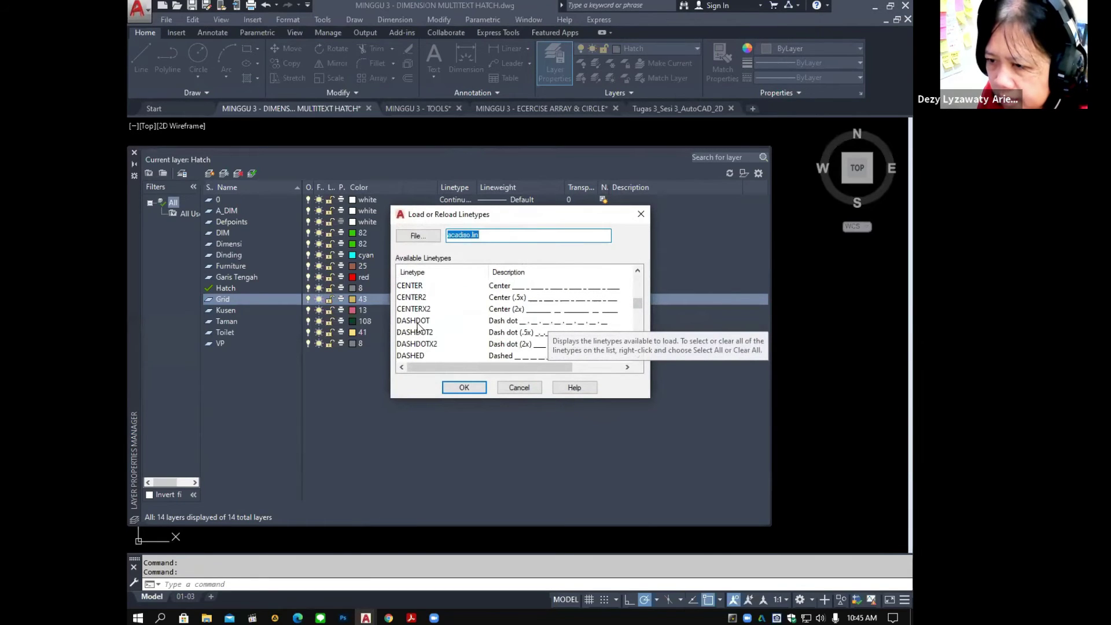
click(417, 322)
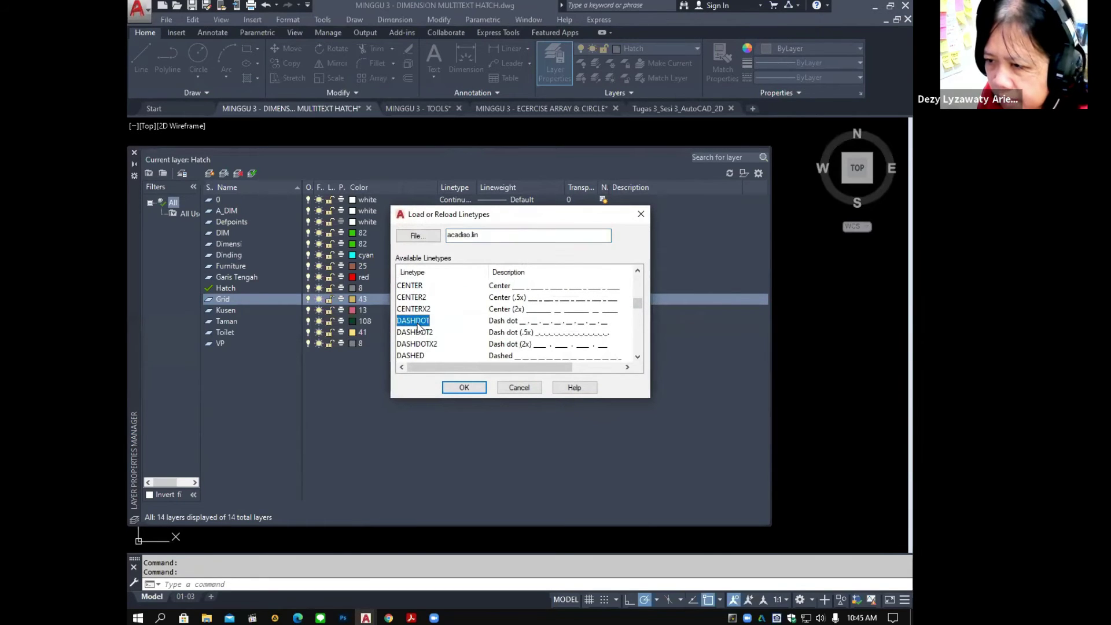
click(465, 388)
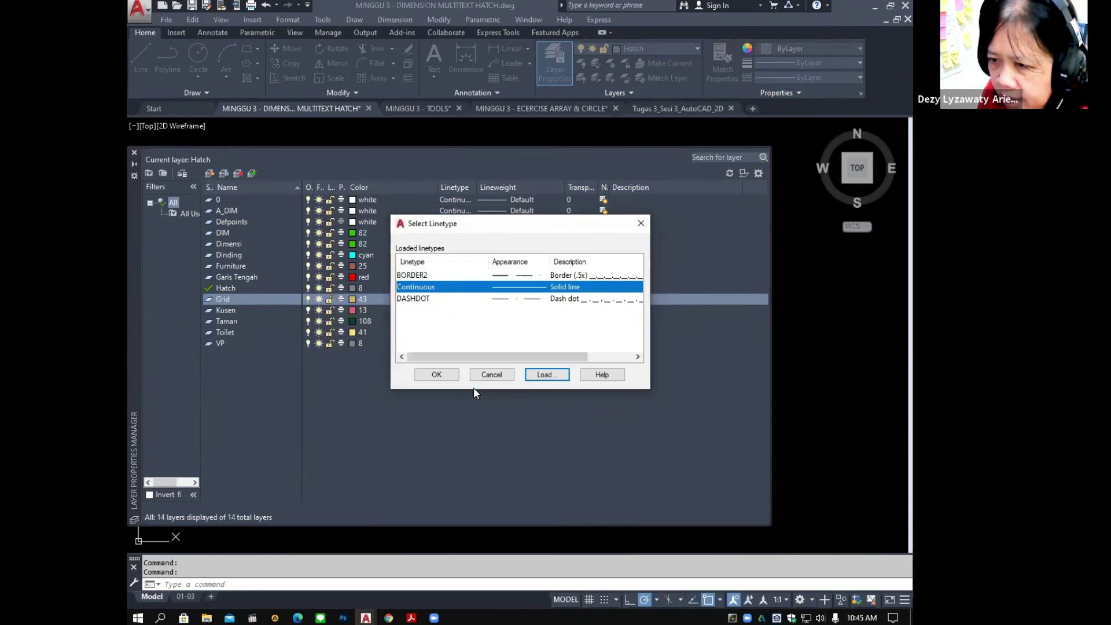
click(408, 299)
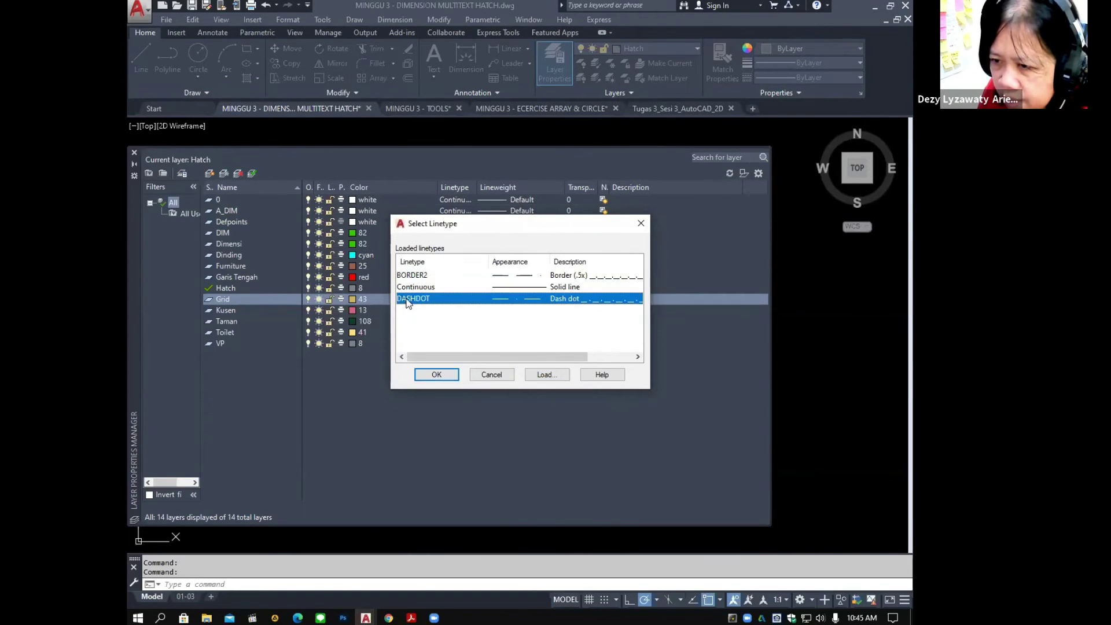
click(438, 375)
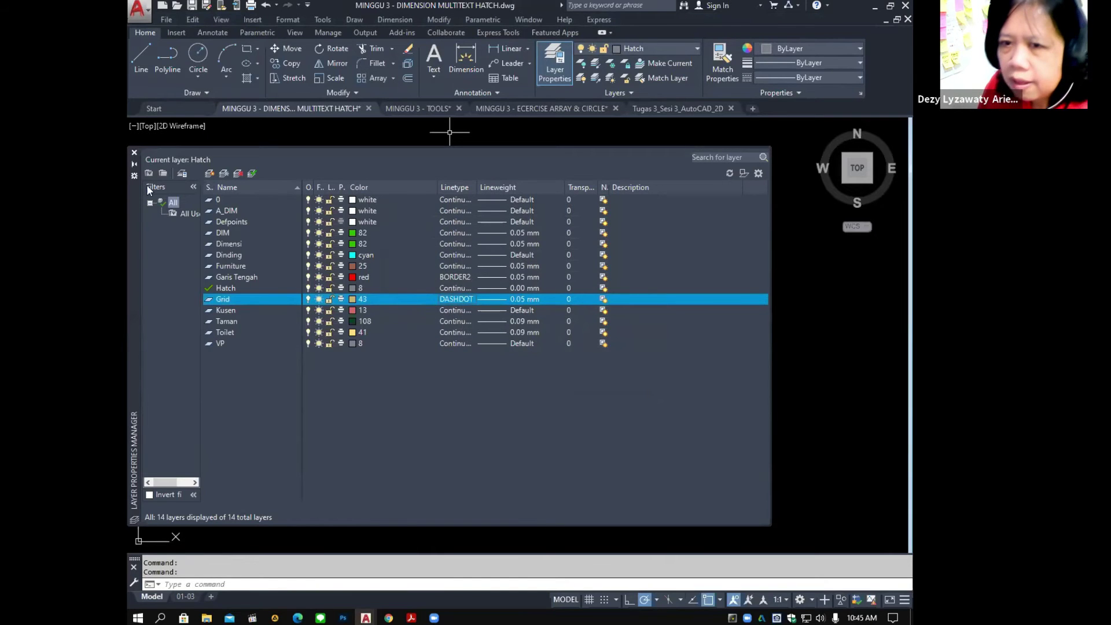
click(134, 155)
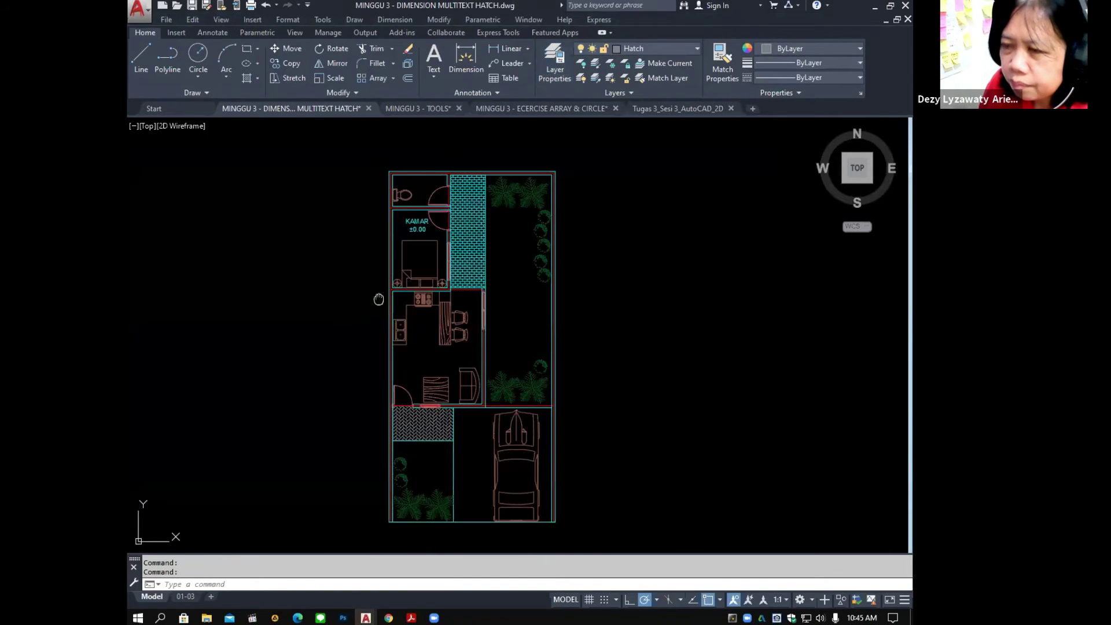
scroll(379, 299, down, 2)
scroll(335, 290, up, 2)
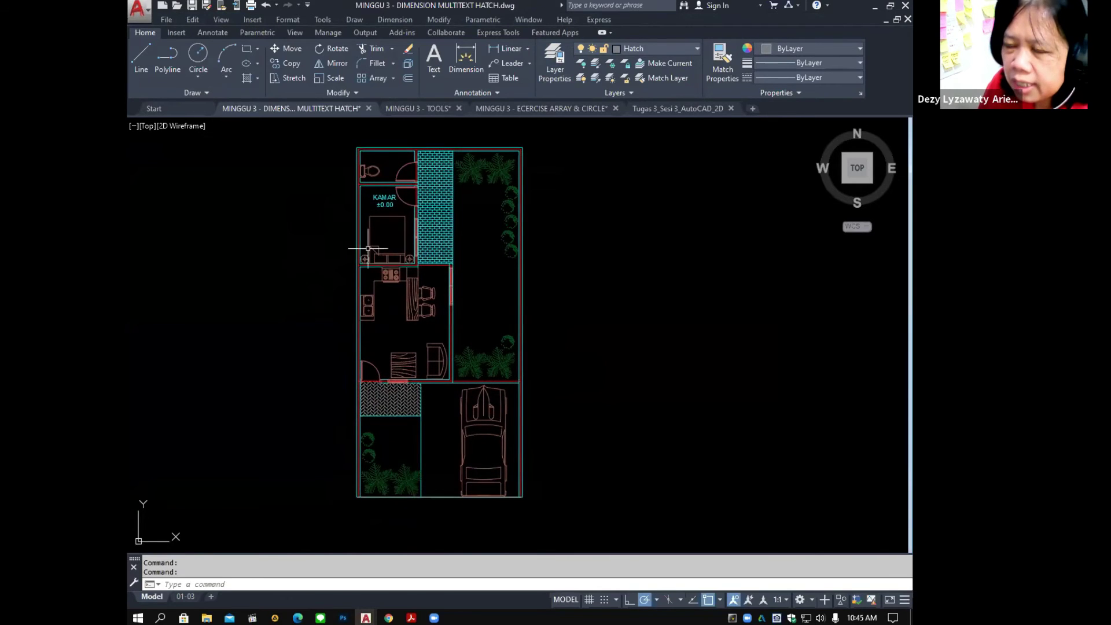
Draw a vertical guide line just outside the plan's left wall, running from above the back wall to below the front edge.
middle_drag(532, 319, 528, 327)
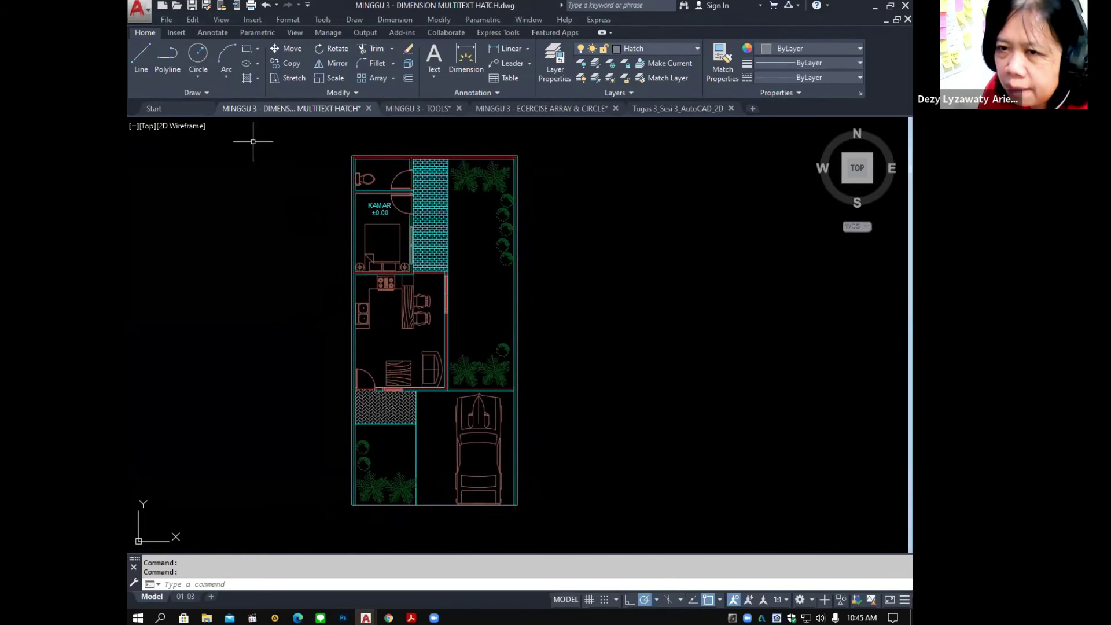
click(139, 56)
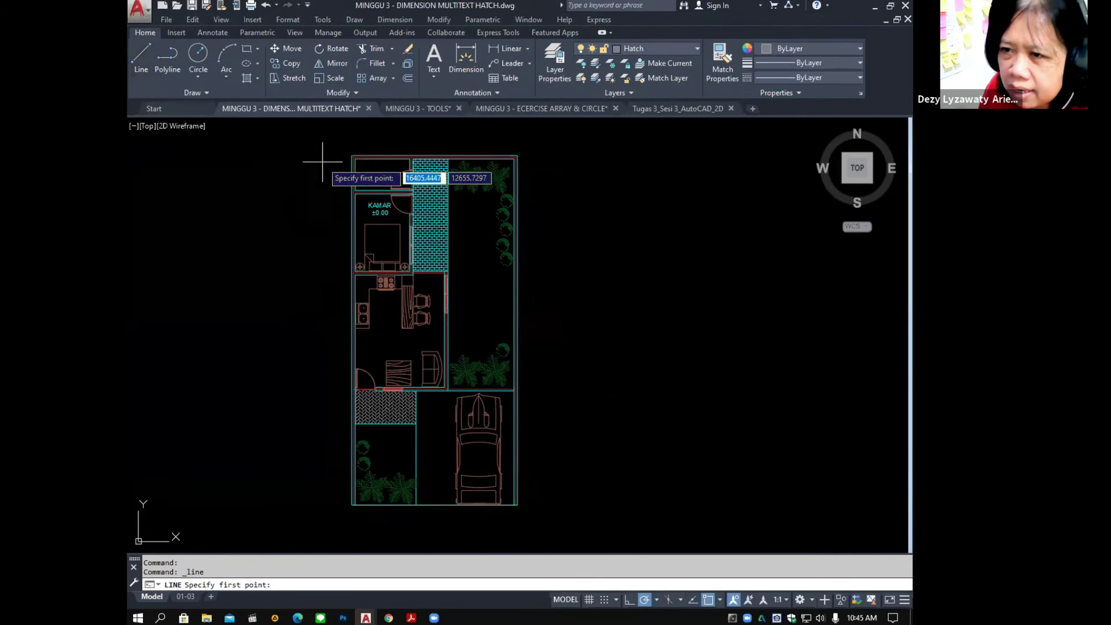
click(324, 137)
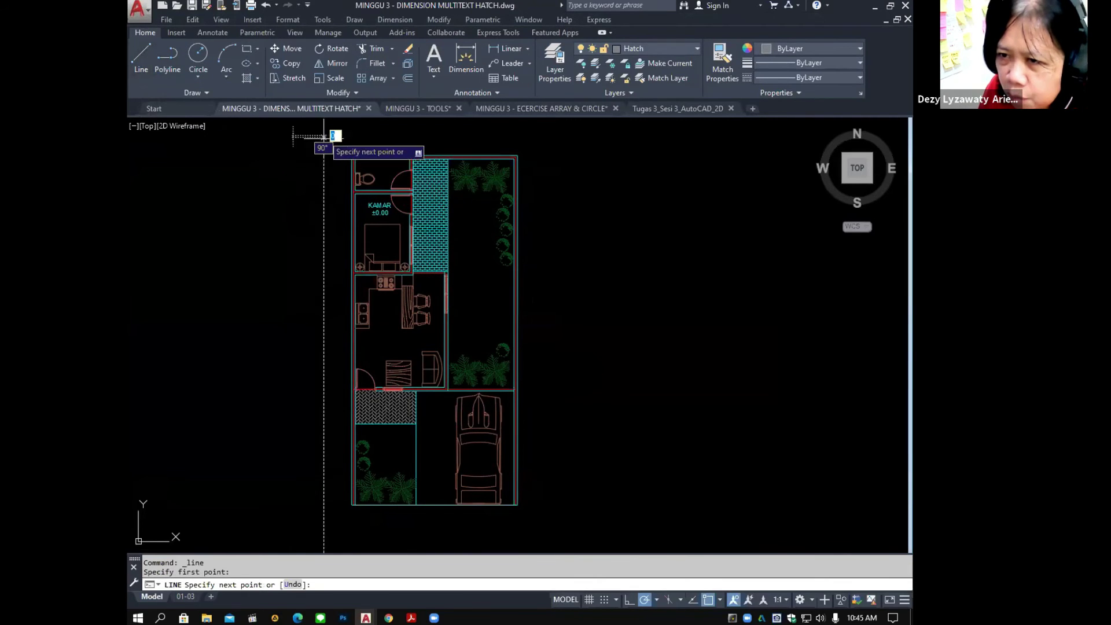
click(324, 513)
scroll(320, 511, down, 2)
key(Escape)
key(Escape)
Copy the vertical guide line across toward the right side of the floor plan.
text(co)
key(Return)
click(321, 402)
key(Return)
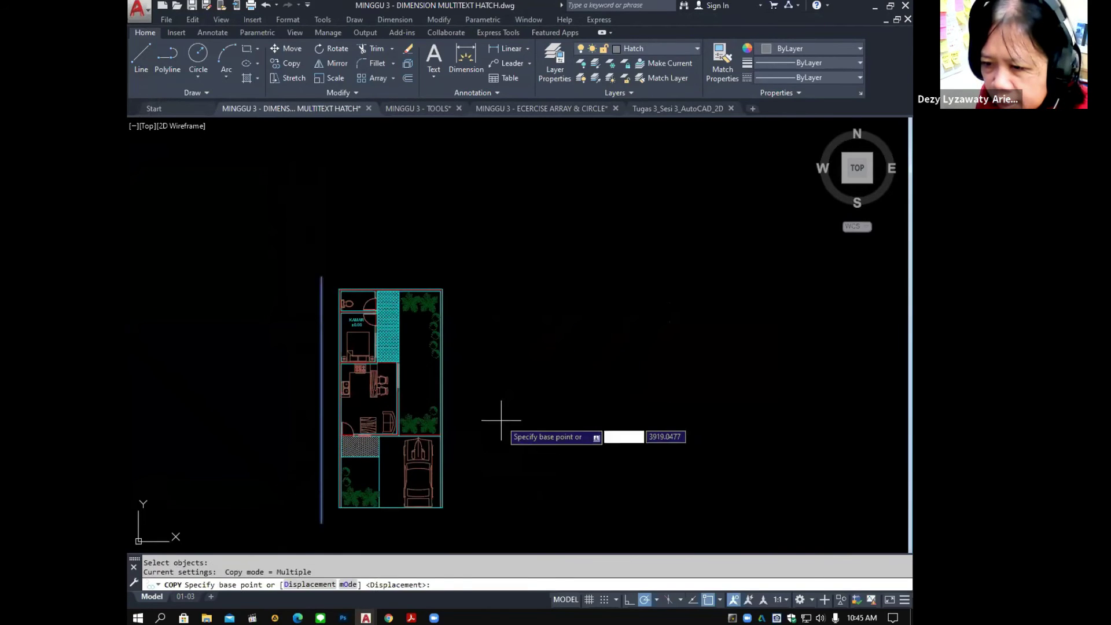
click(530, 425)
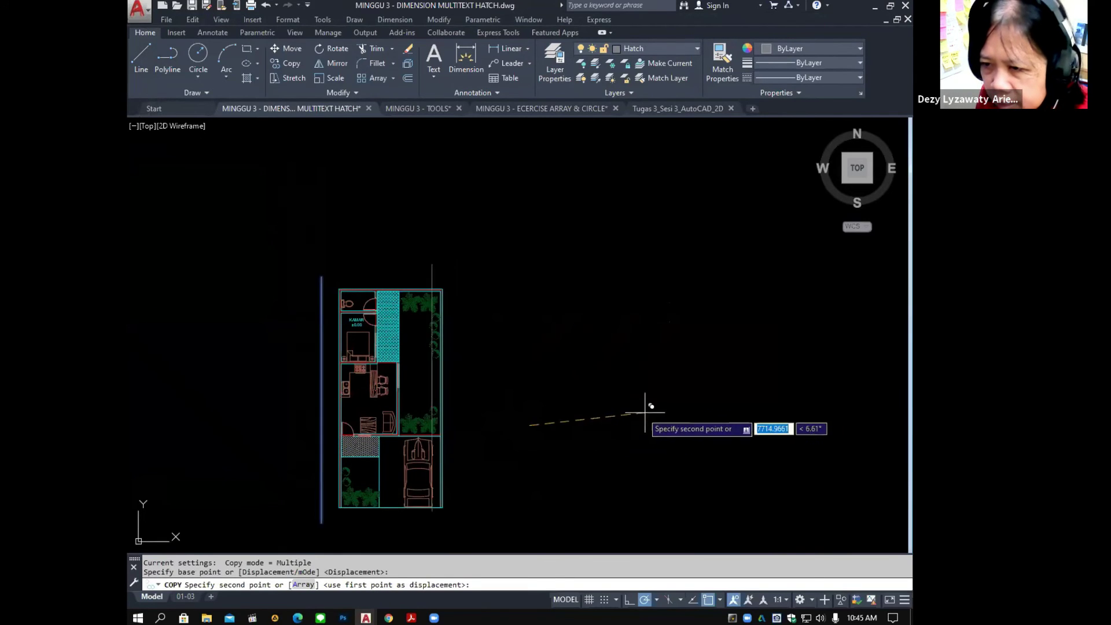
click(674, 426)
key(Return)
Move the copied guide line slightly so it stands just outside the plan's right wall.
scroll(461, 347, up, 2)
middle_drag(478, 324, 484, 274)
key(Return)
click(593, 308)
click(519, 326)
key(Return)
click(654, 342)
click(643, 341)
key(Escape)
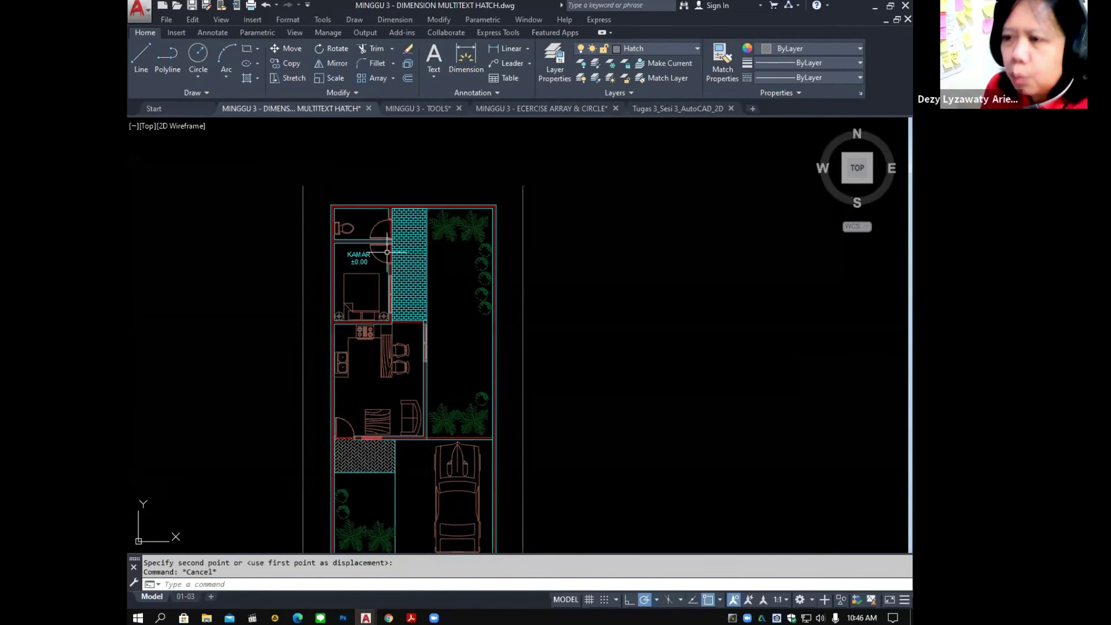
scroll(341, 207, up, 2)
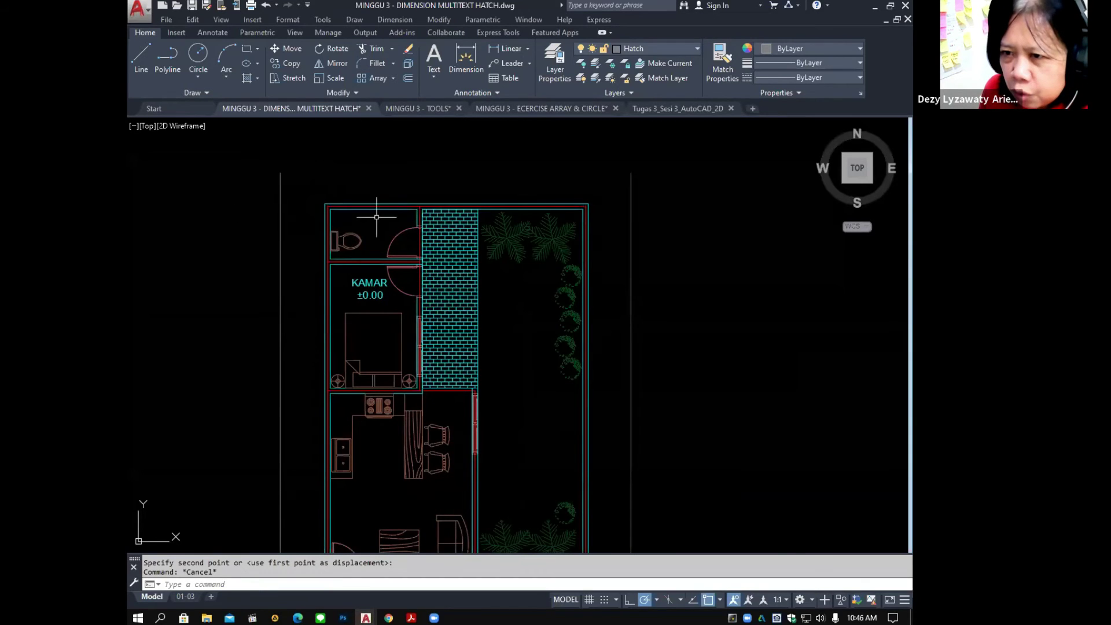
click(343, 205)
key(Escape)
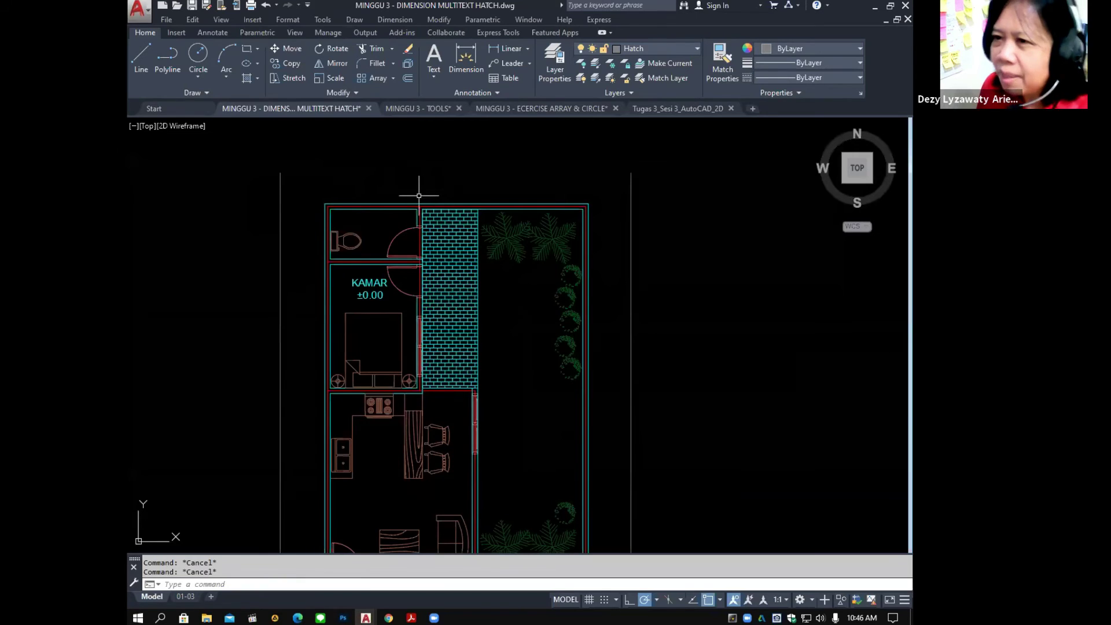
click(358, 21)
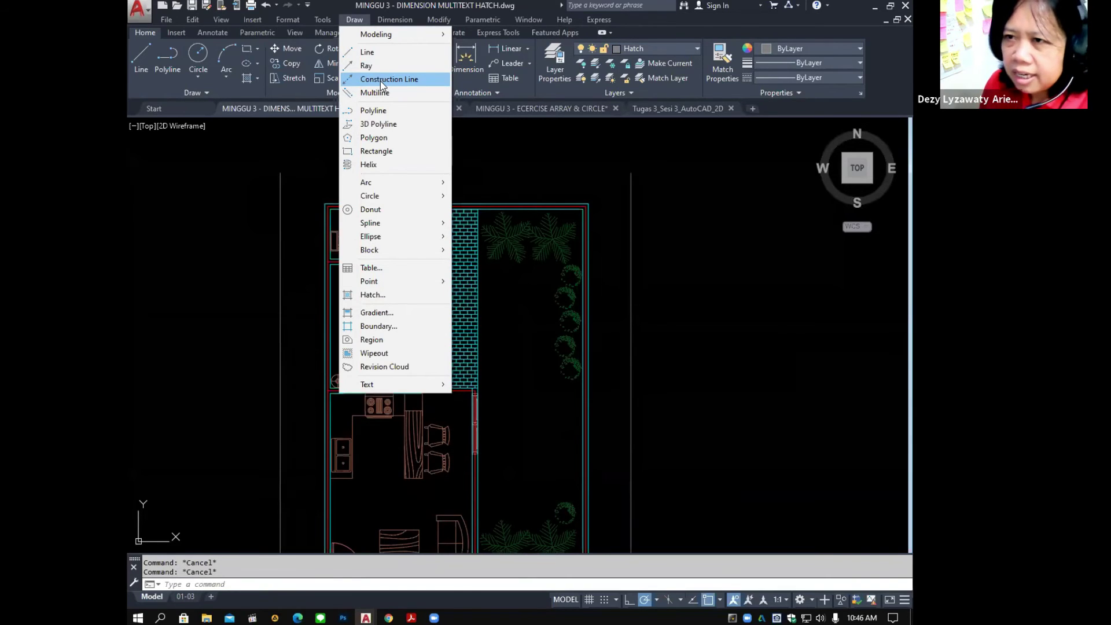
click(355, 21)
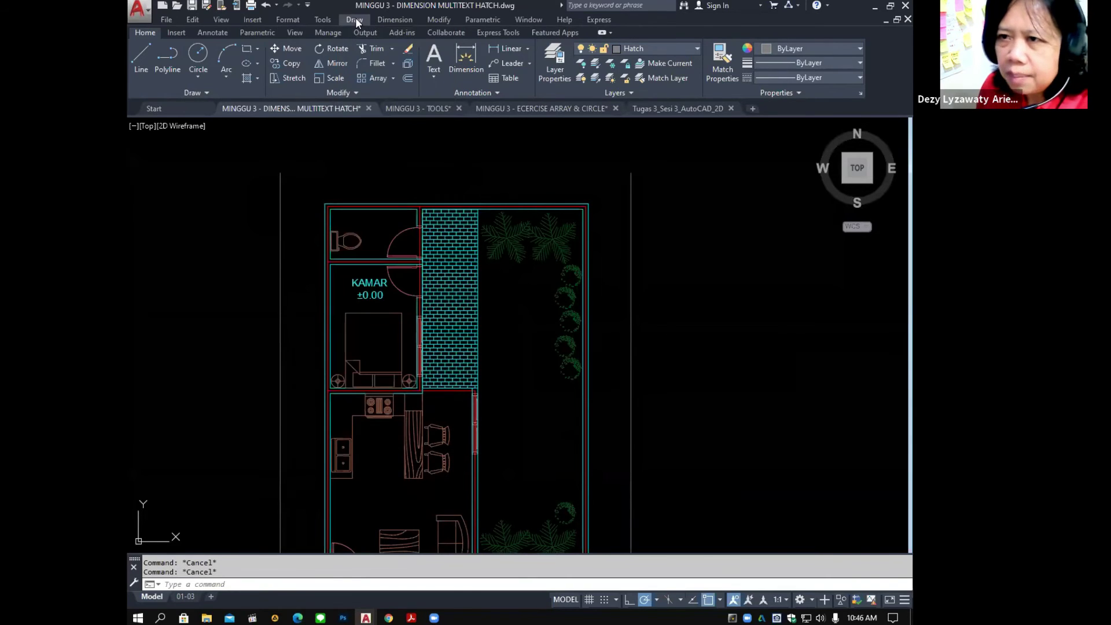
Make Grid the current layer and draw horizontal construction lines through the centrelines of the back wall and the toilet–bedroom wall.
click(636, 50)
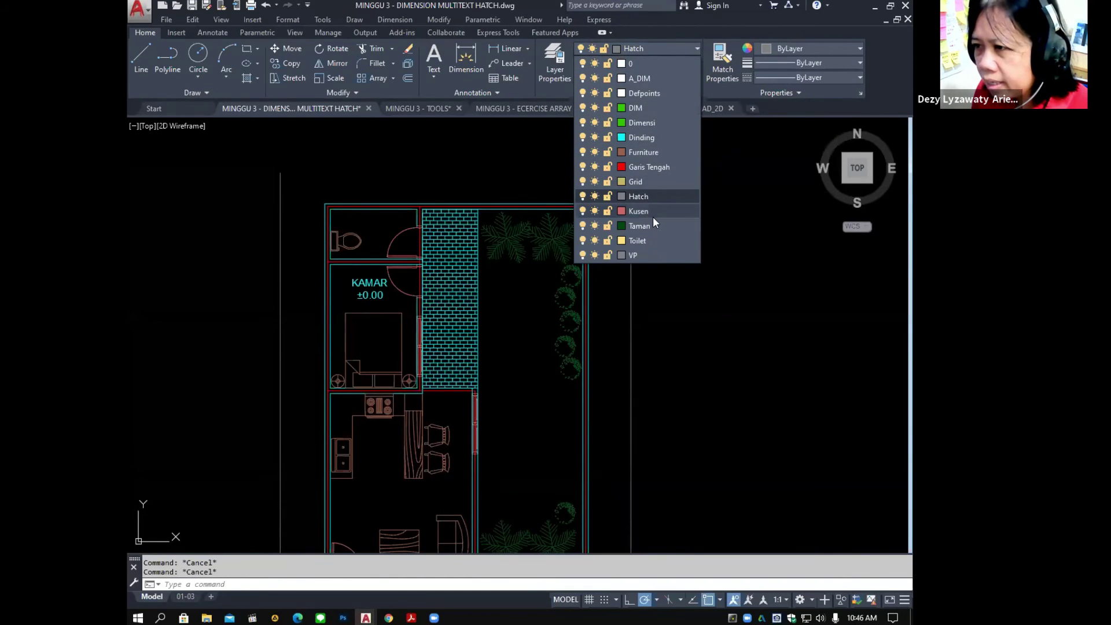
click(648, 183)
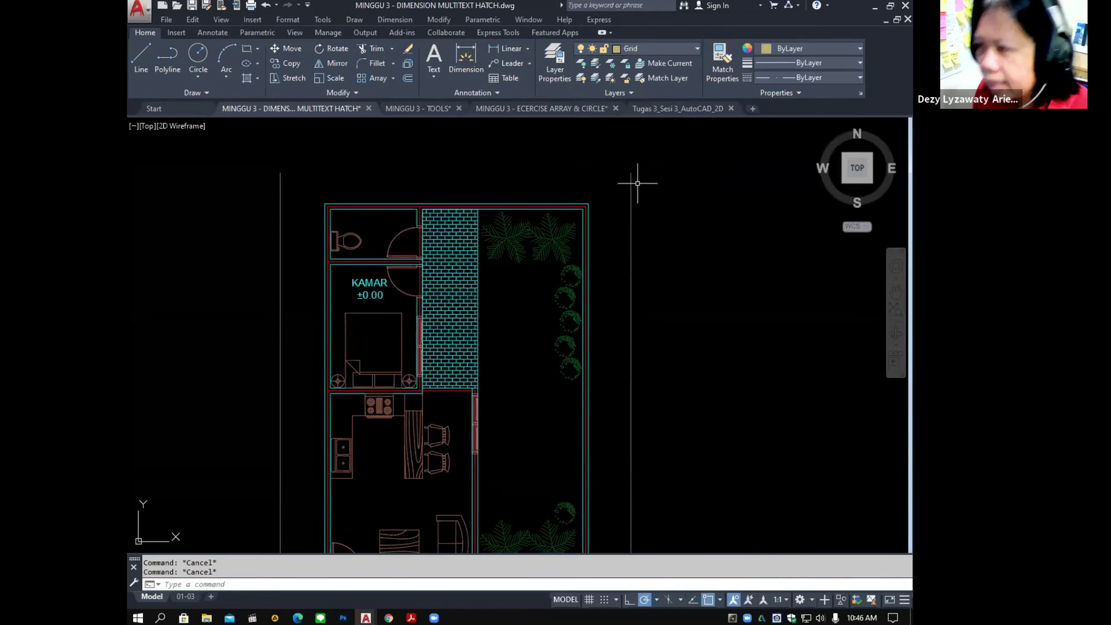
click(355, 20)
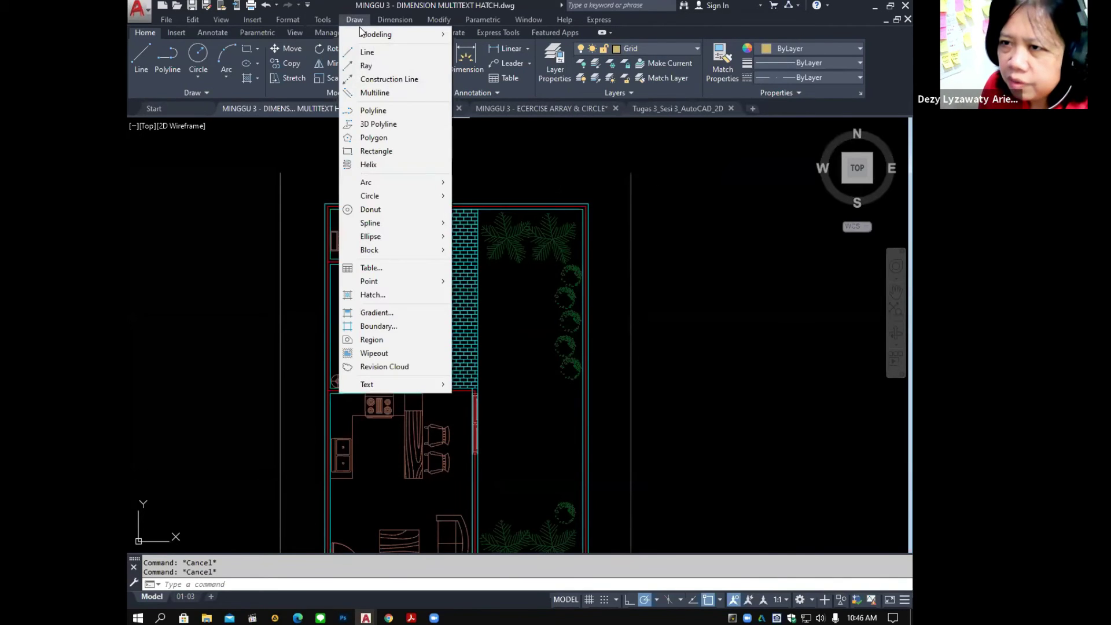
click(398, 81)
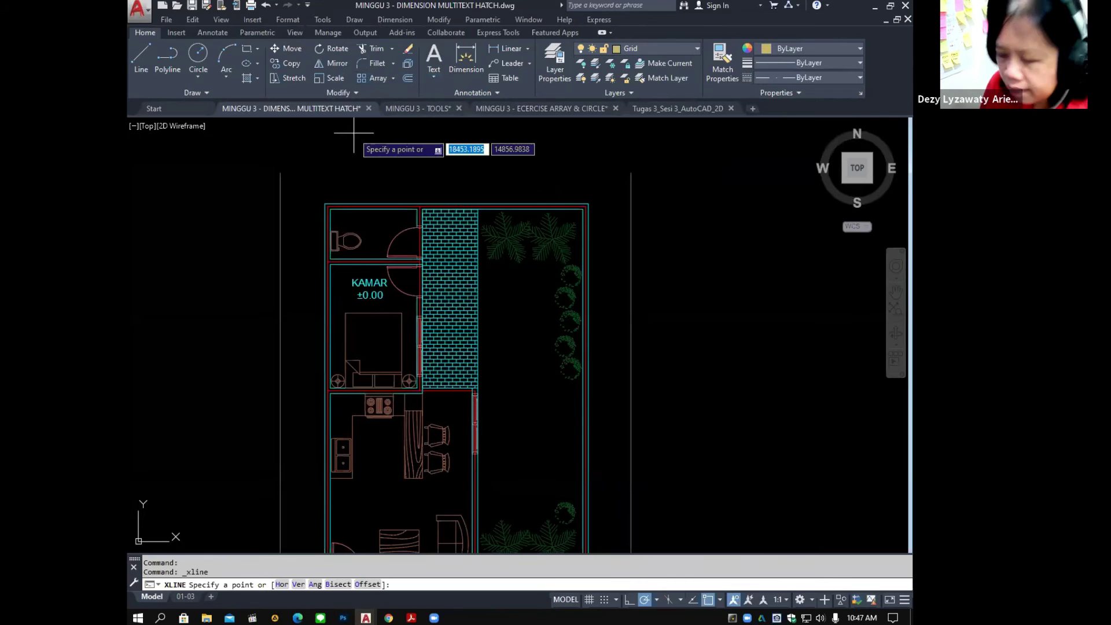
key(Down)
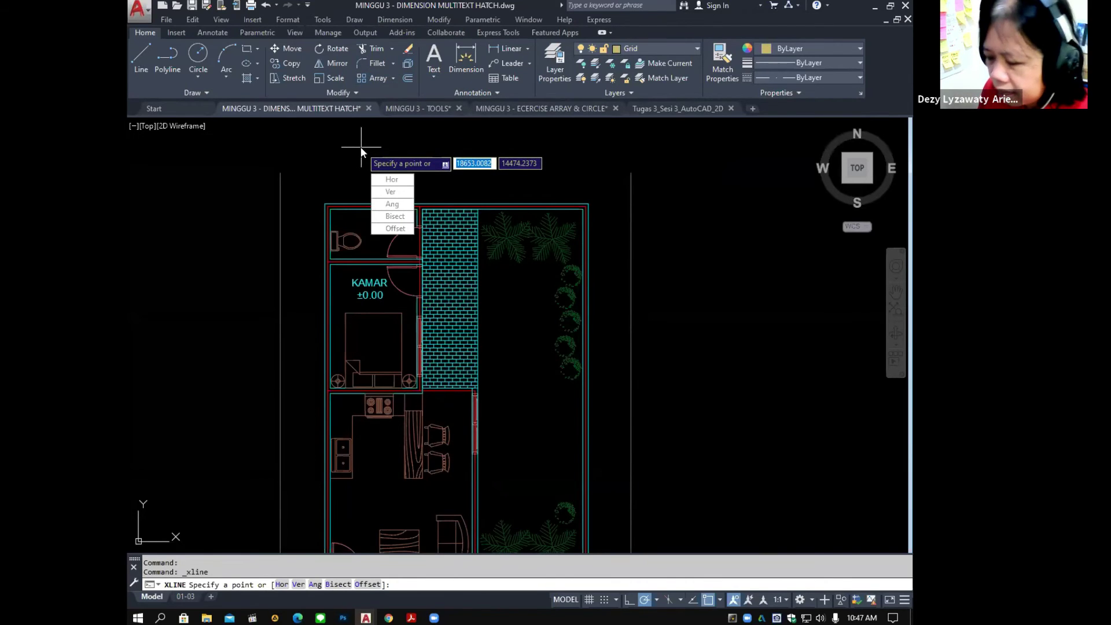
click(397, 181)
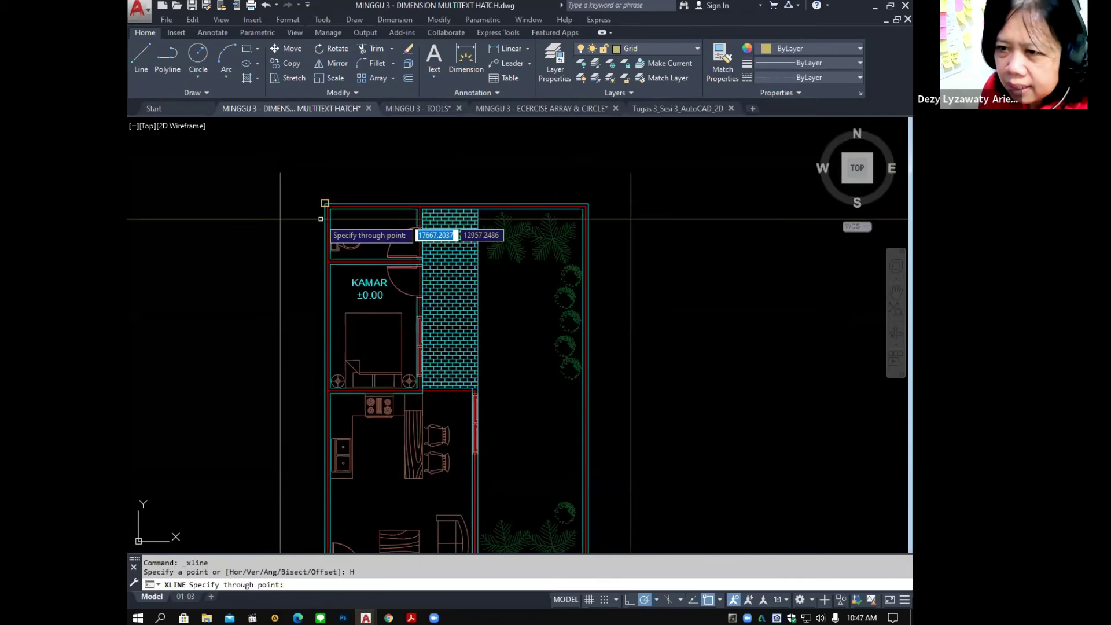
scroll(327, 217, up, 4)
click(334, 185)
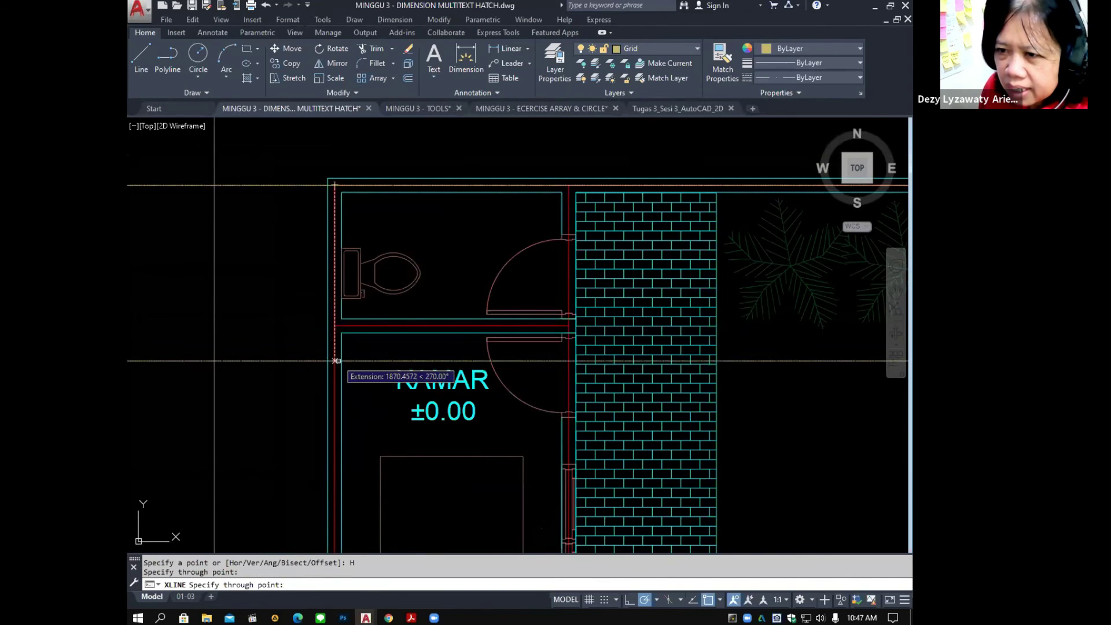
scroll(342, 334, up, 2)
click(339, 261)
scroll(340, 263, down, 5)
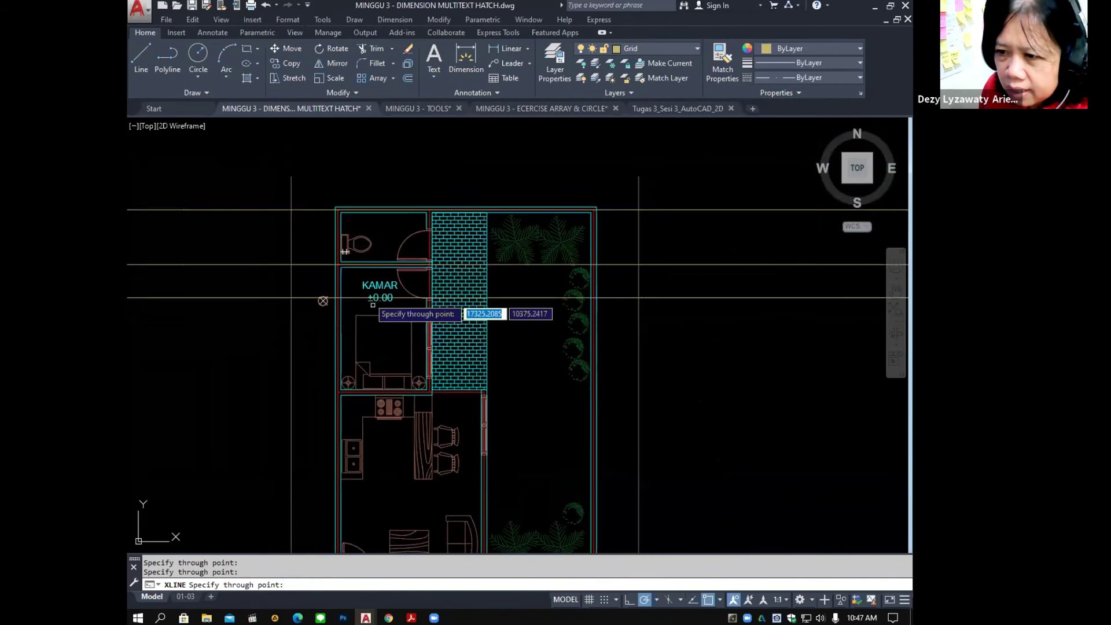
Add horizontal construction lines through the bedroom–kitchen wall, the house's front wall and the lot's front edge.
scroll(370, 249, up, 5)
scroll(336, 251, down, 5)
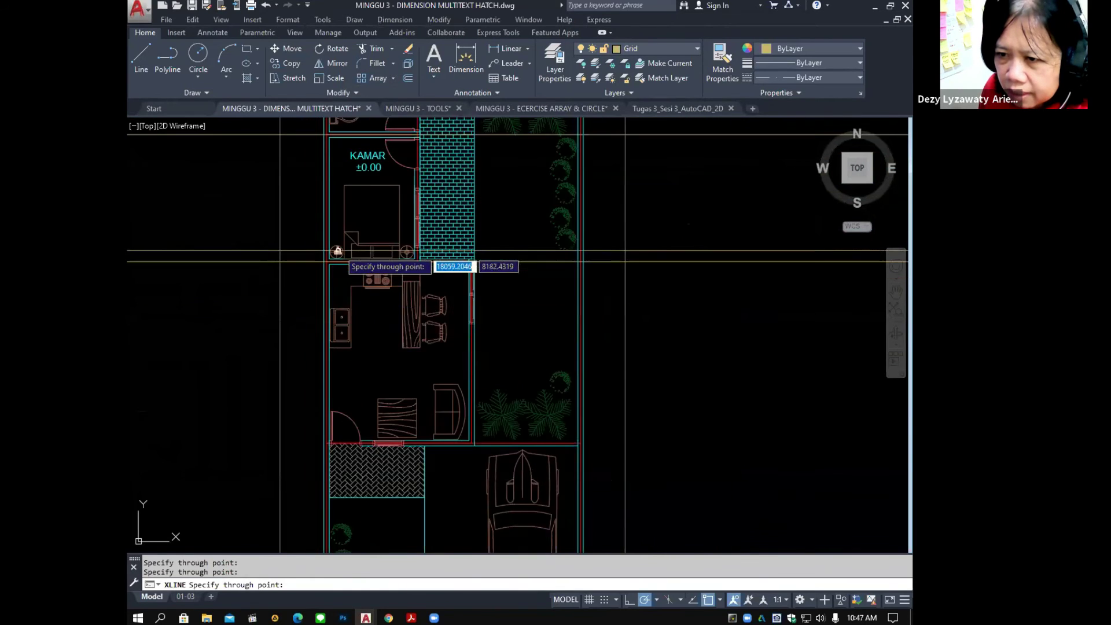
middle_drag(387, 330, 395, 196)
scroll(340, 306, up, 6)
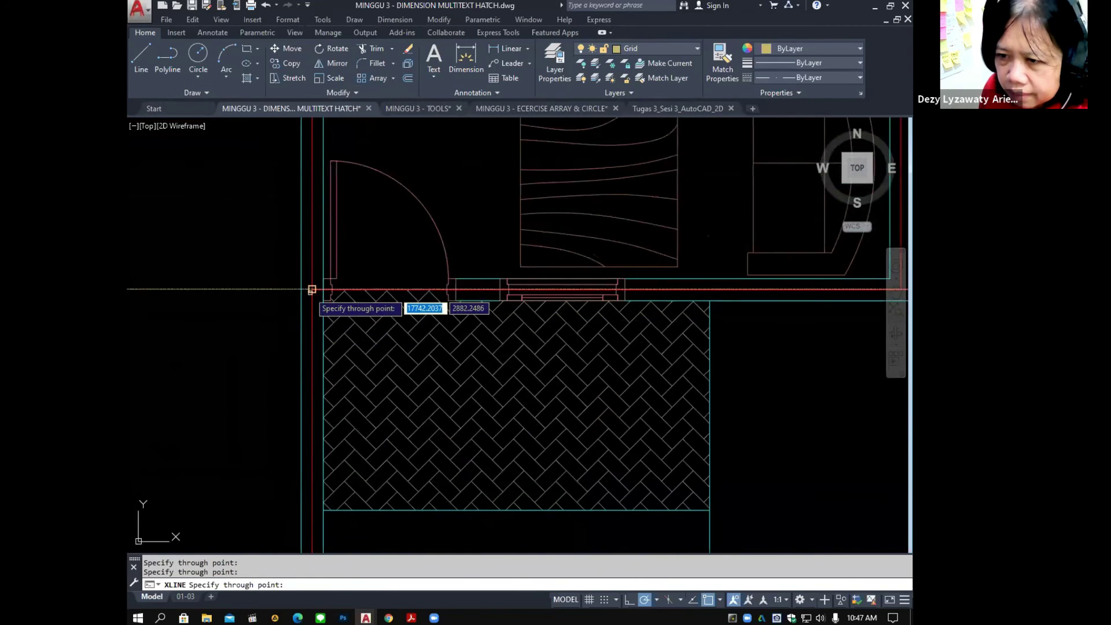
scroll(347, 278, down, 6)
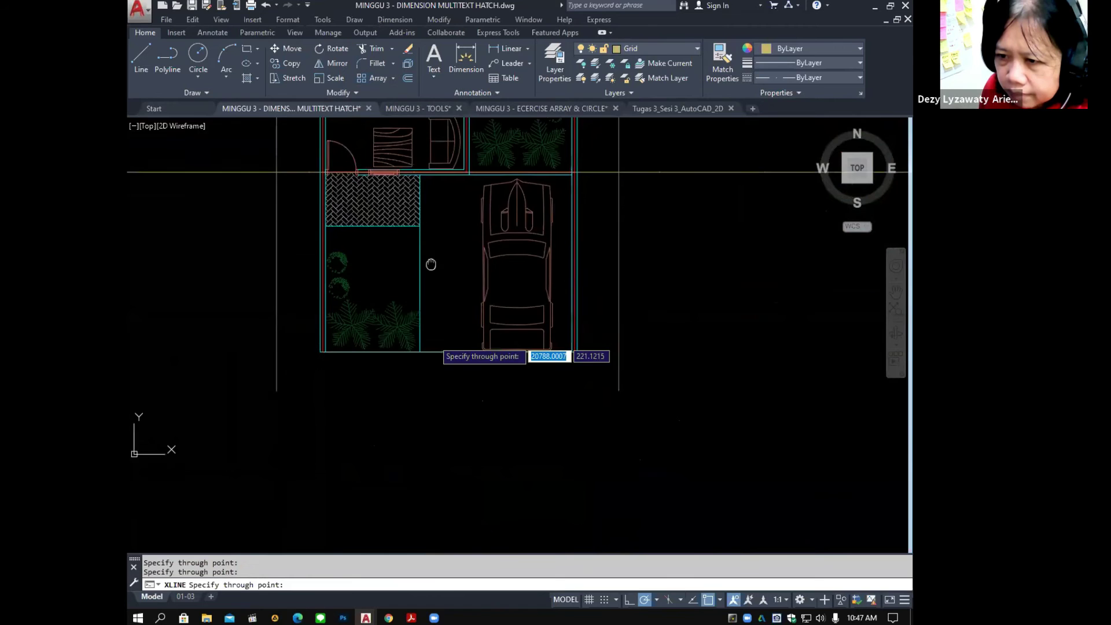
scroll(312, 352, up, 3)
scroll(336, 327, down, 6)
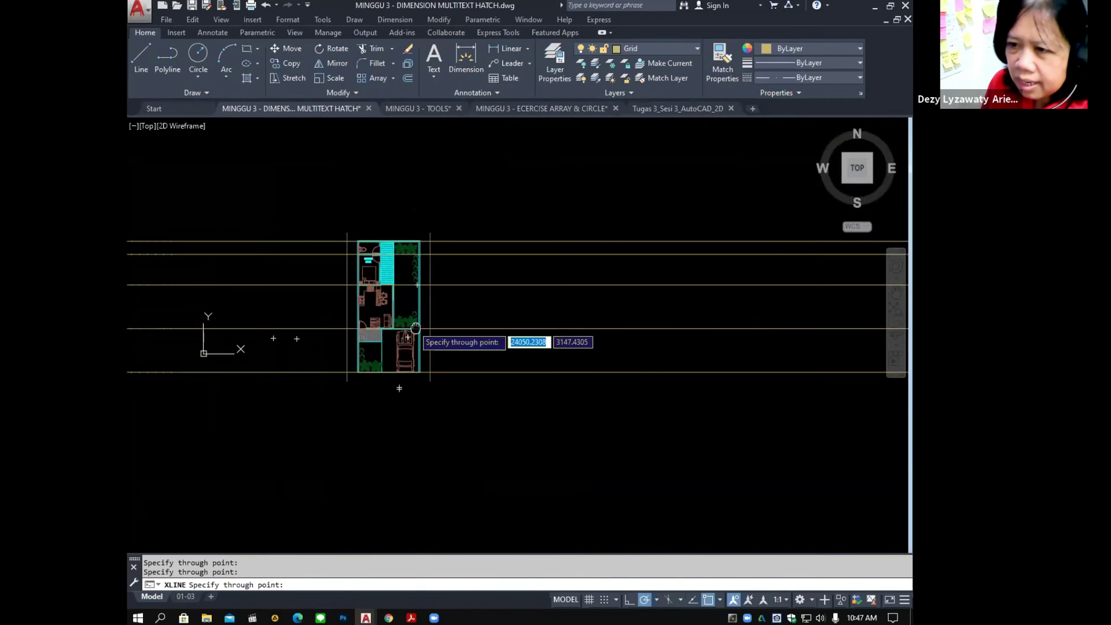
scroll(416, 330, up, 2)
key(Return)
mouse_move(586, 312)
middle_down()
mouse_move(240, 286)
mouse_move(661, 304)
middle_up()
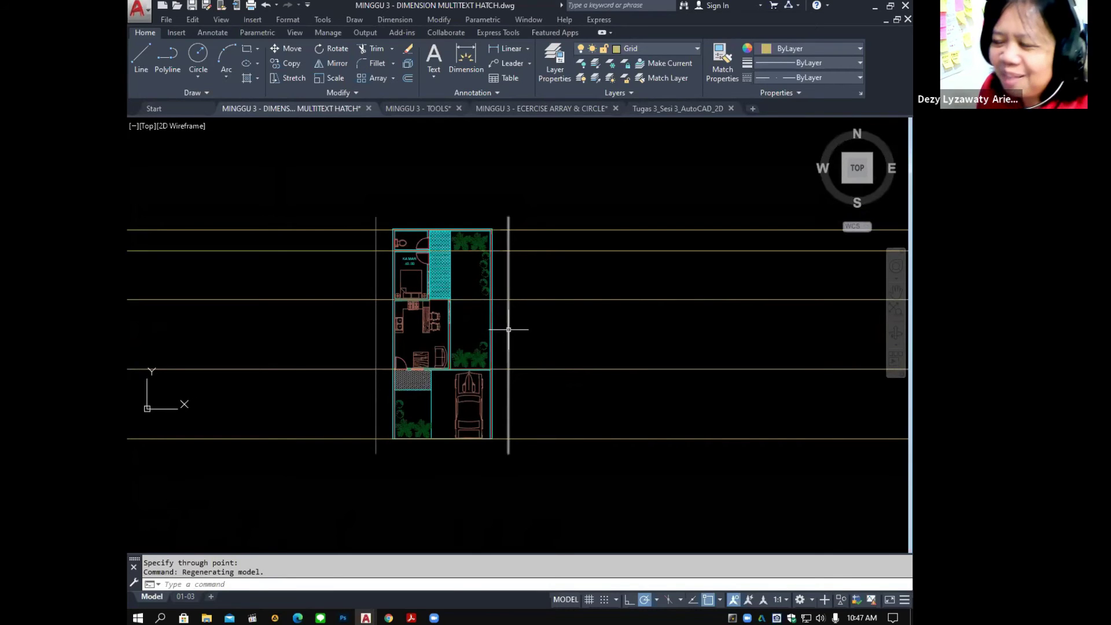
Trim the five horizontal construction lines on both sides of the plan, using the two vertical guide lines as cutting edges.
scroll(503, 310, up, 2)
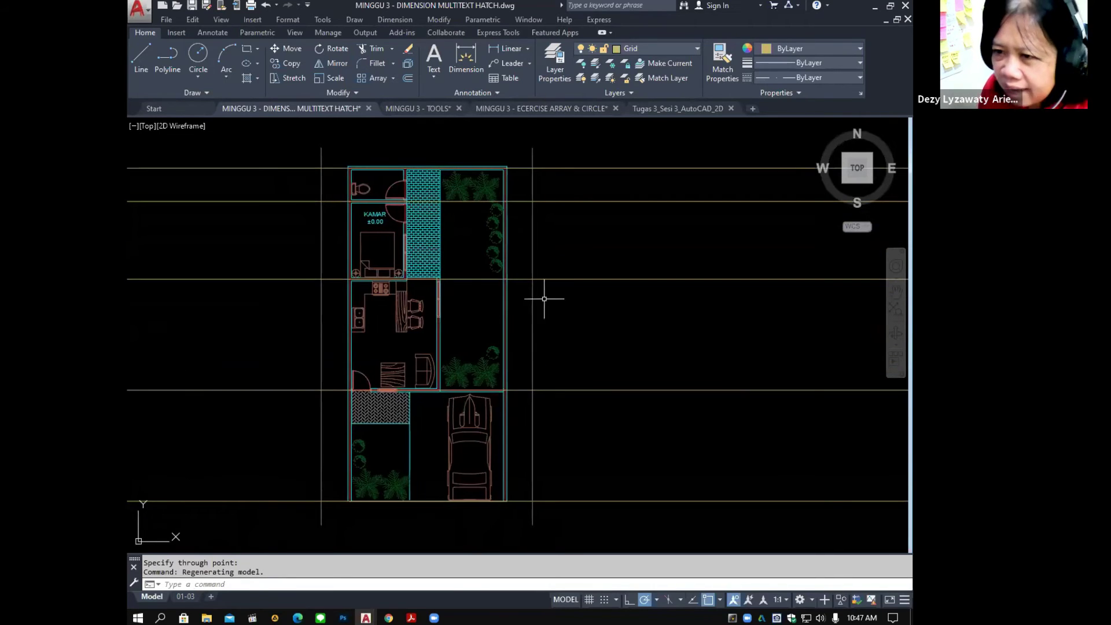
click(438, 22)
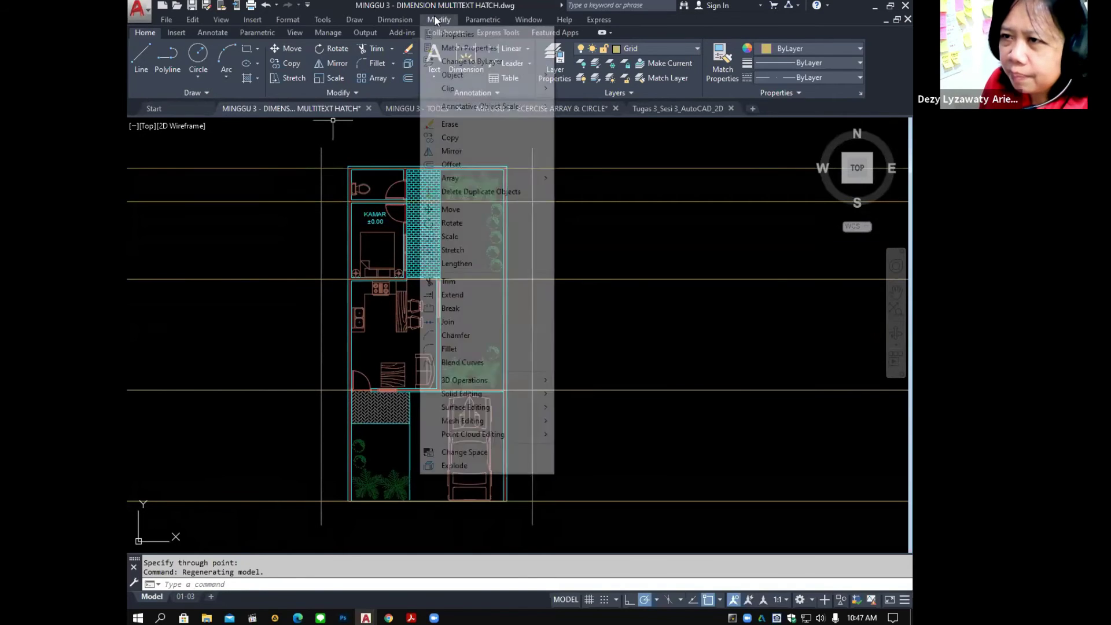
click(452, 281)
click(532, 297)
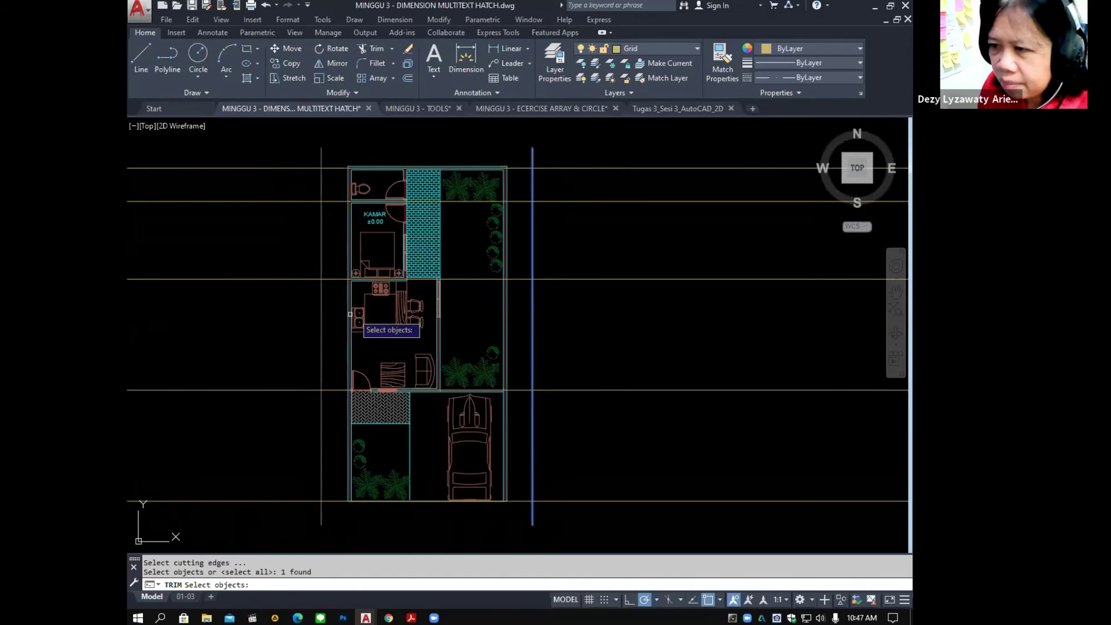
click(321, 317)
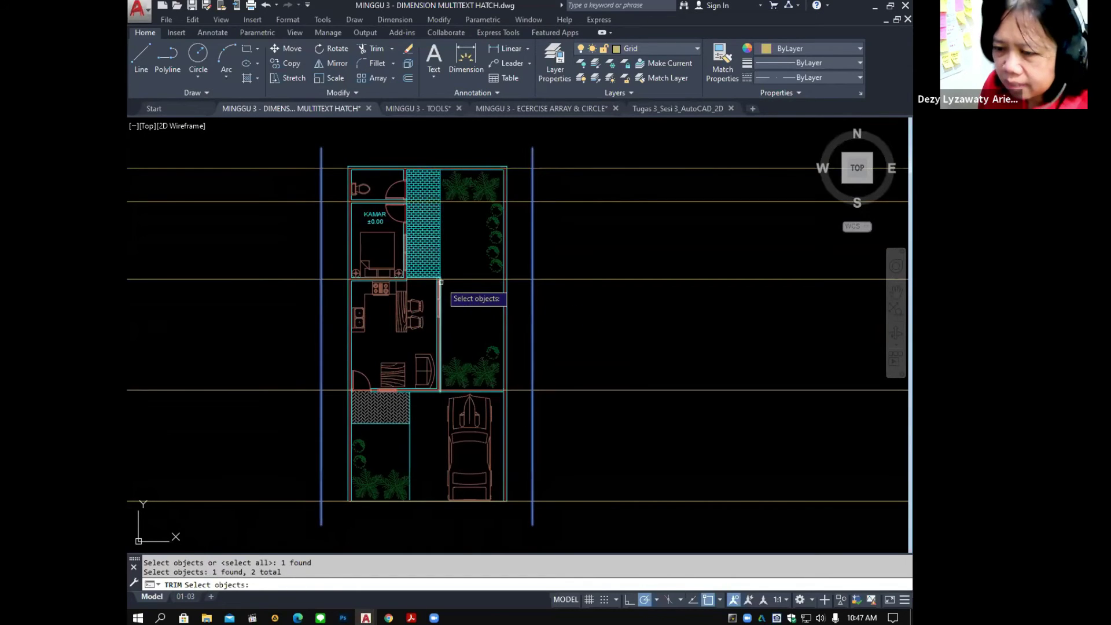
key(Return)
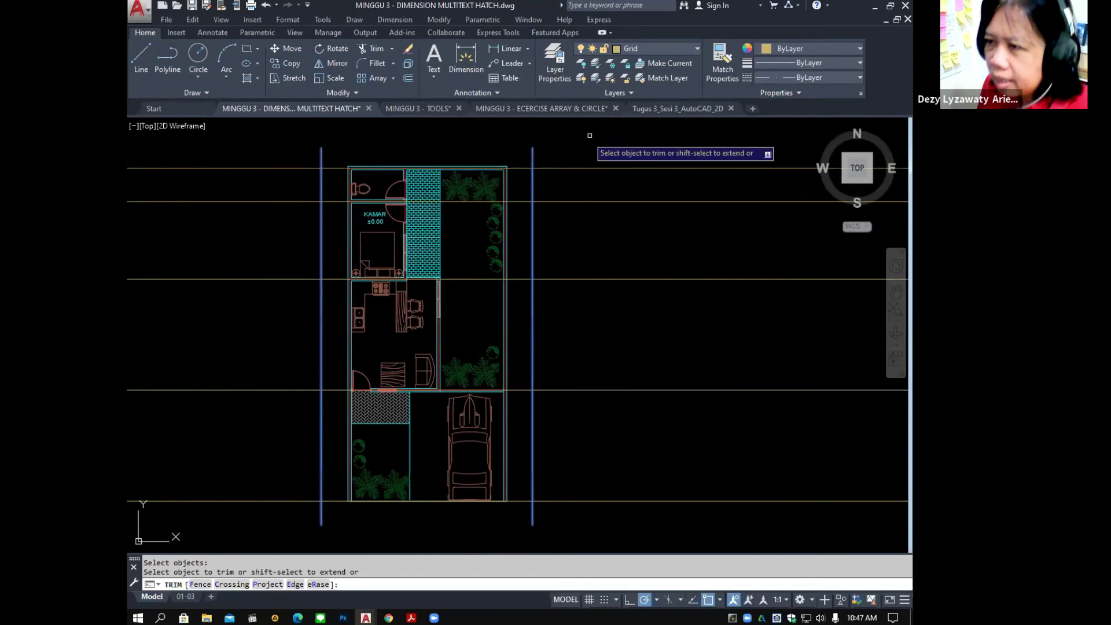
click(627, 141)
click(535, 525)
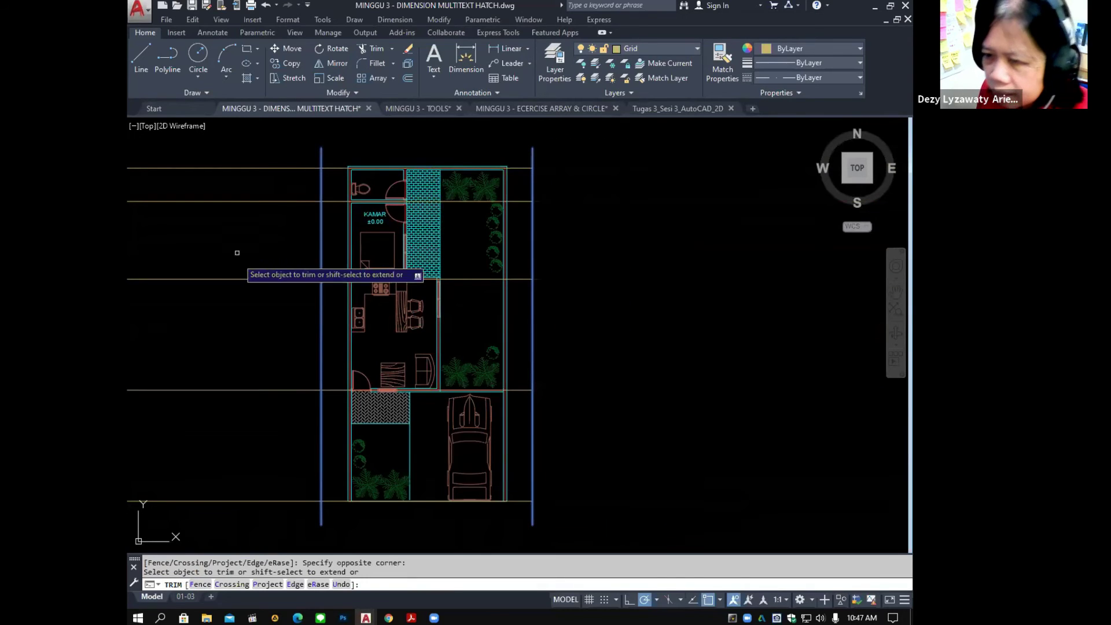
click(273, 152)
click(217, 524)
key(Return)
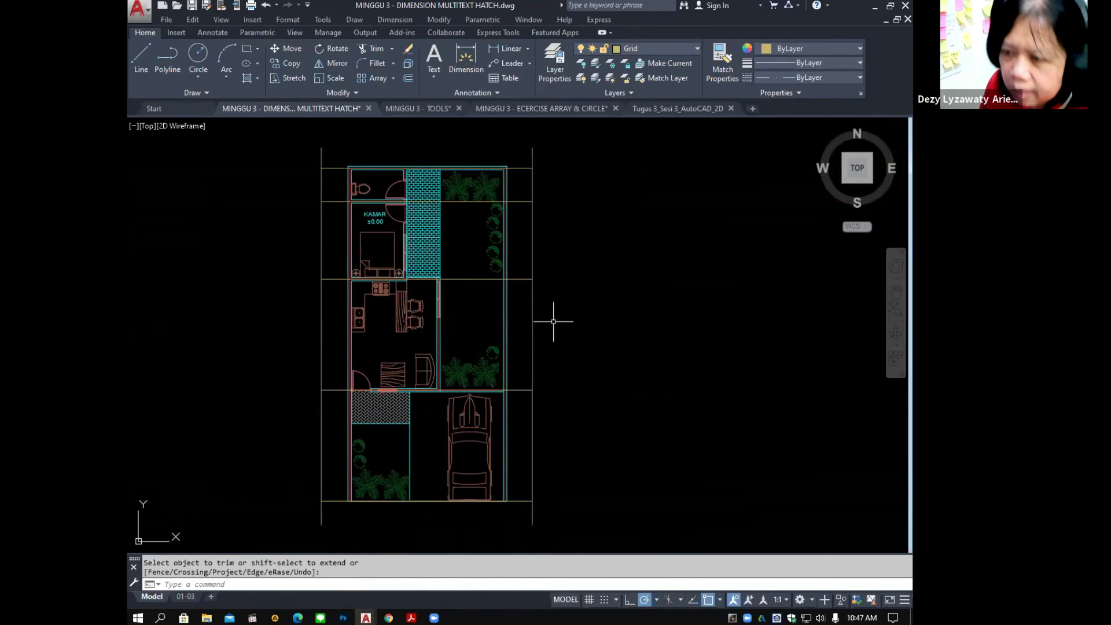
click(533, 347)
click(321, 348)
key(Return)
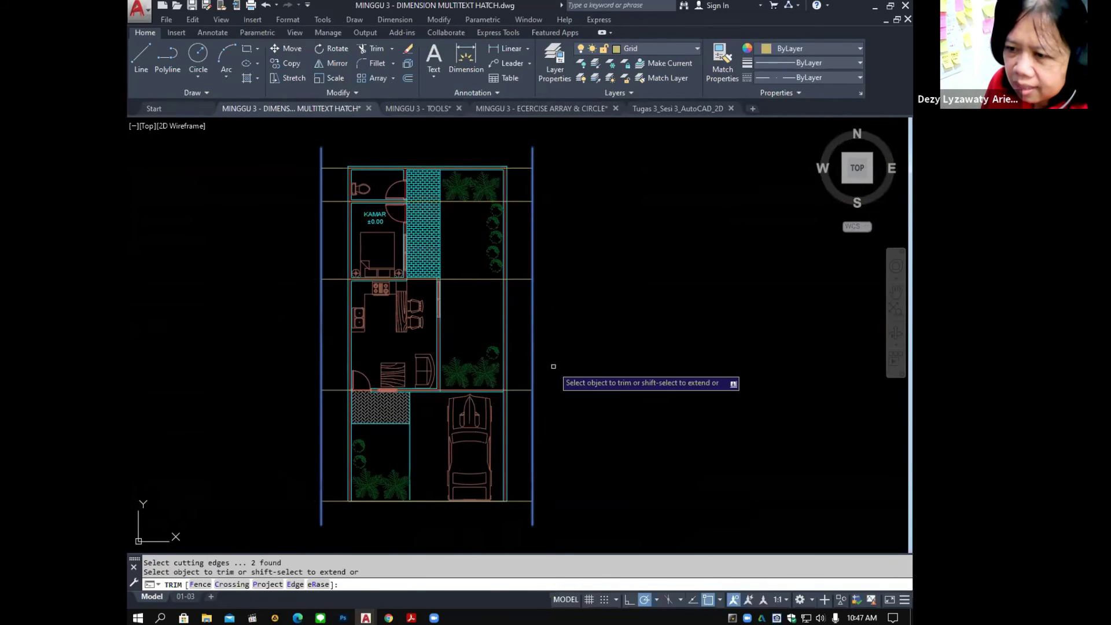
right_click(587, 323)
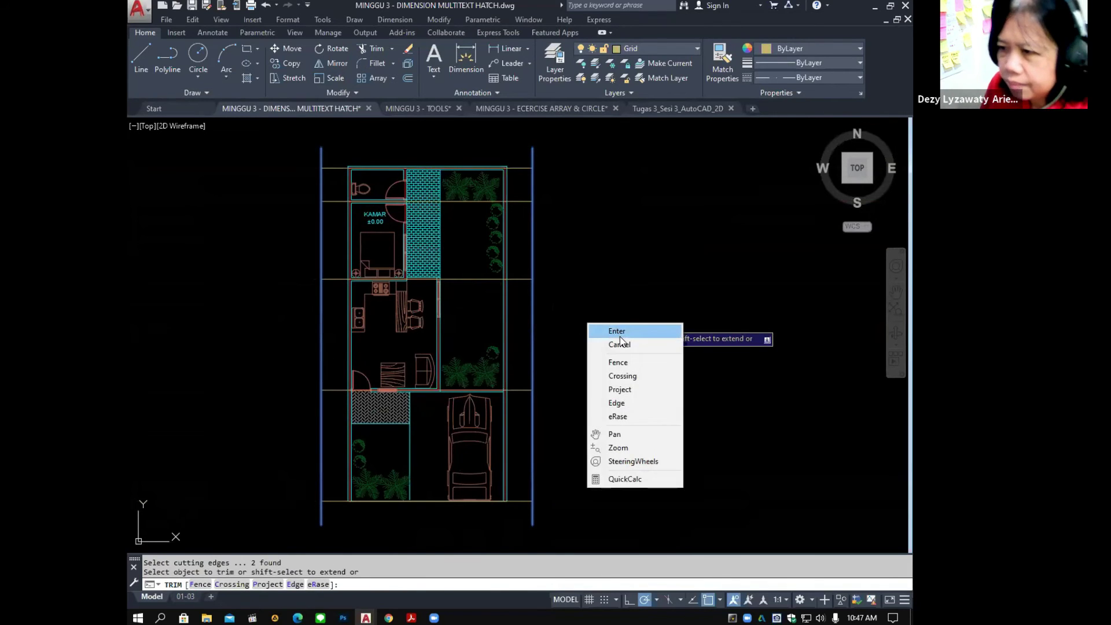
click(620, 343)
Delete the two vertical guide lines on either side of the plan.
click(579, 313)
click(529, 349)
click(342, 332)
click(248, 344)
key(Delete)
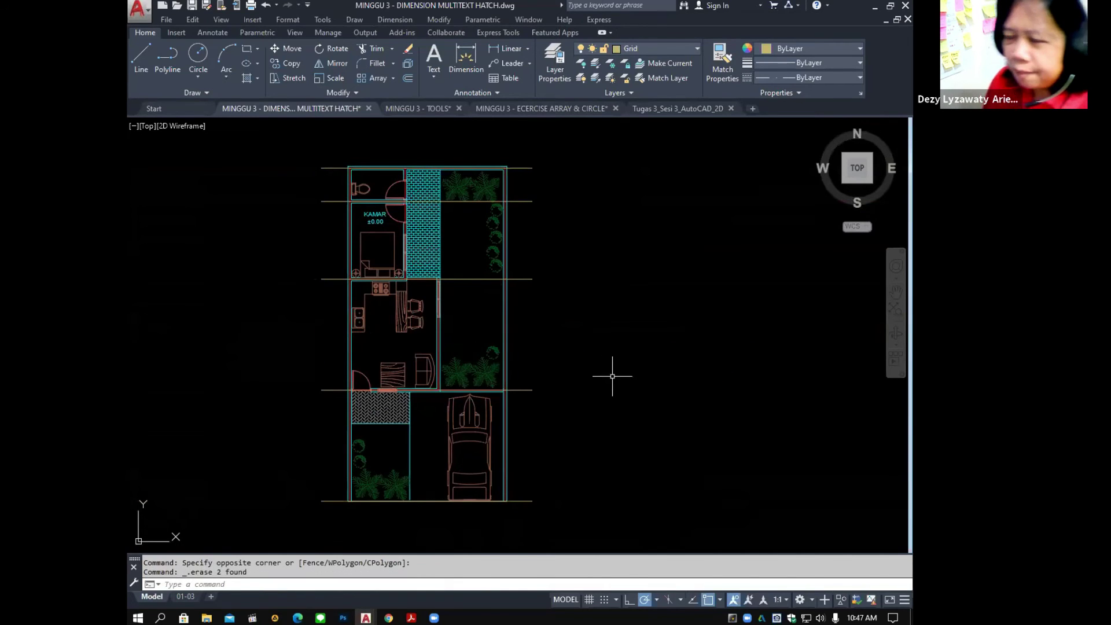
Draw a horizontal guide line above the plan's back wall, spanning past both sides of the house.
middle_drag(608, 369, 602, 358)
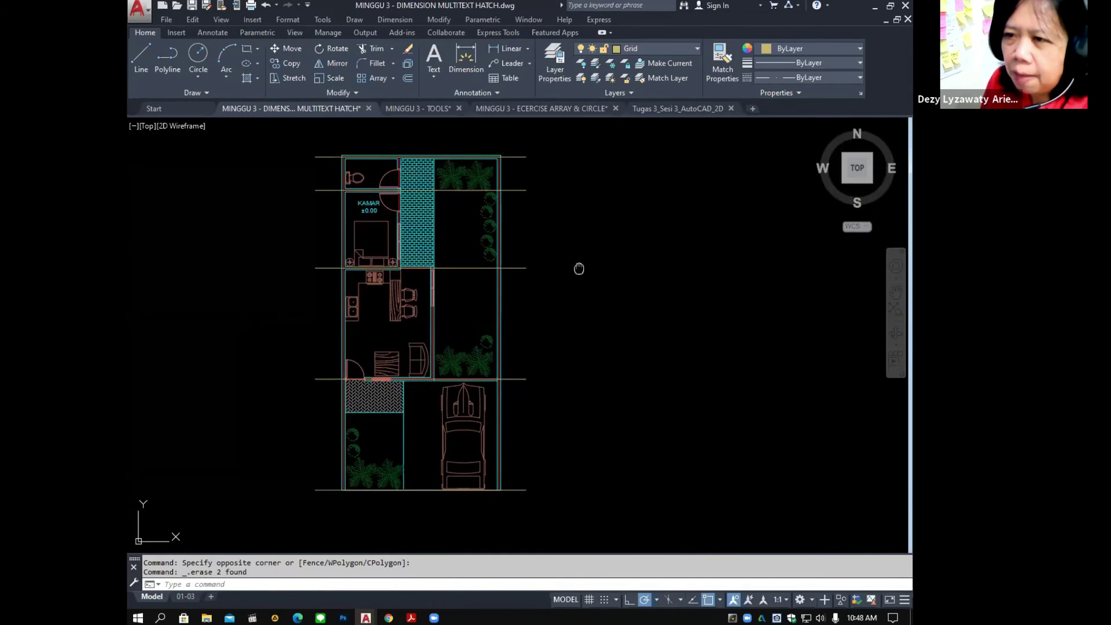
middle_drag(578, 269, 579, 275)
click(141, 64)
middle_drag(570, 226, 576, 275)
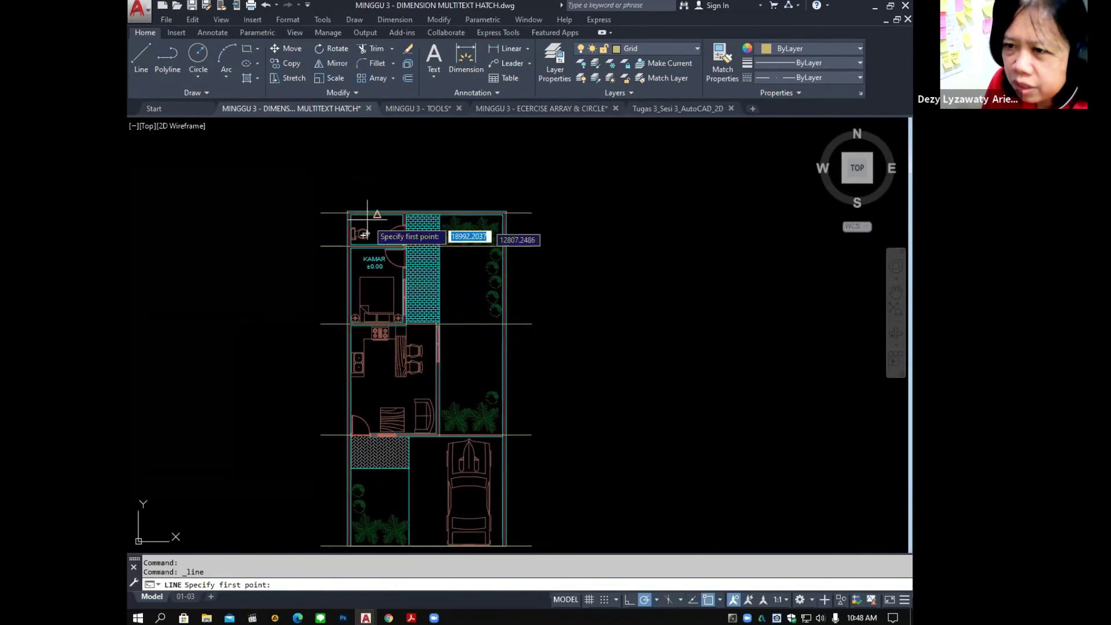
click(317, 214)
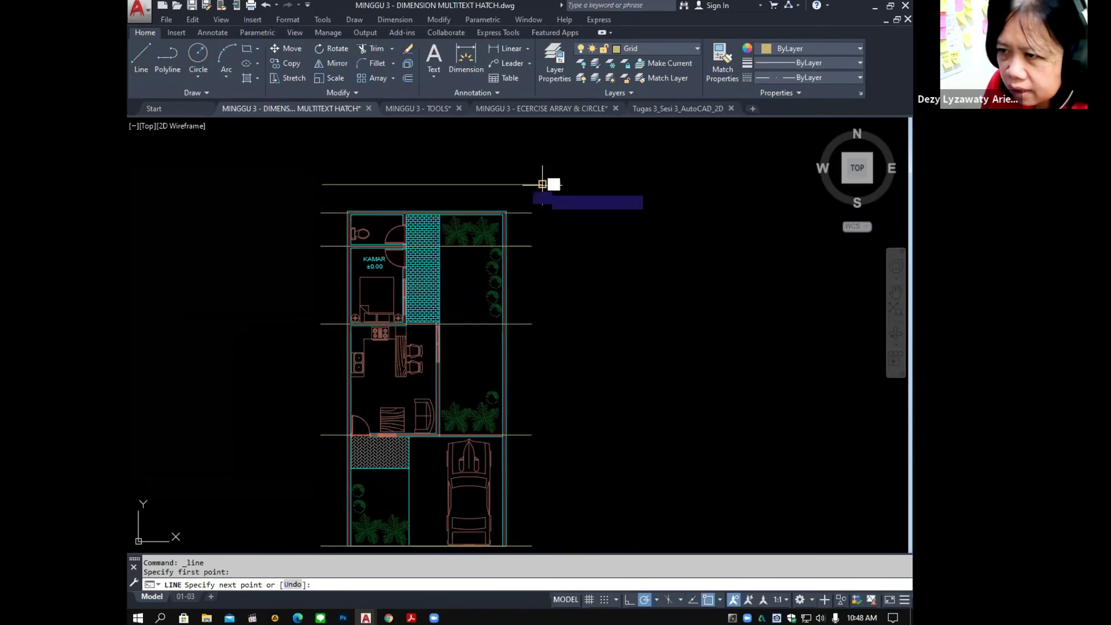
click(544, 183)
scroll(544, 182, down, 2)
key(Return)
Draw a second horizontal guide line below the lot's front edge, extending past both side walls.
key(Return)
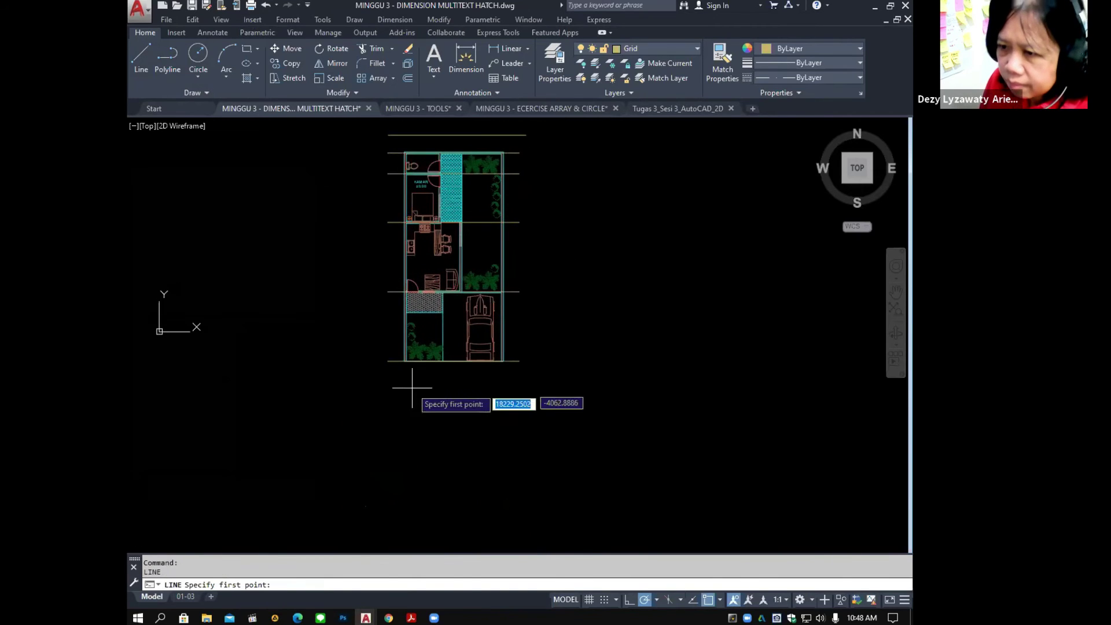
click(385, 382)
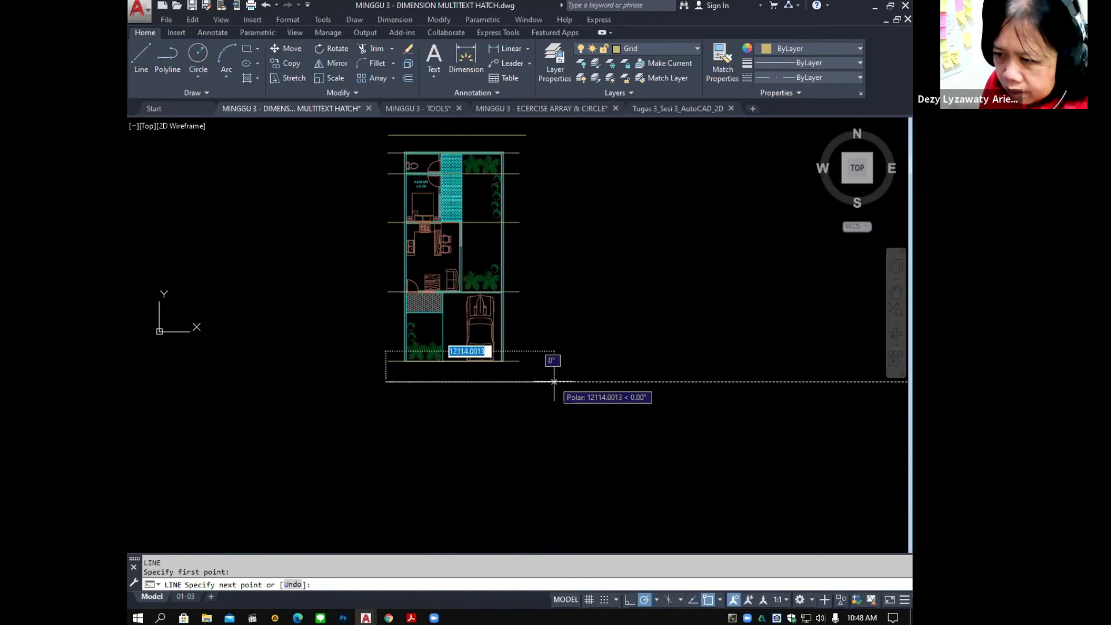
click(551, 380)
key(Return)
middle_drag(460, 336, 469, 373)
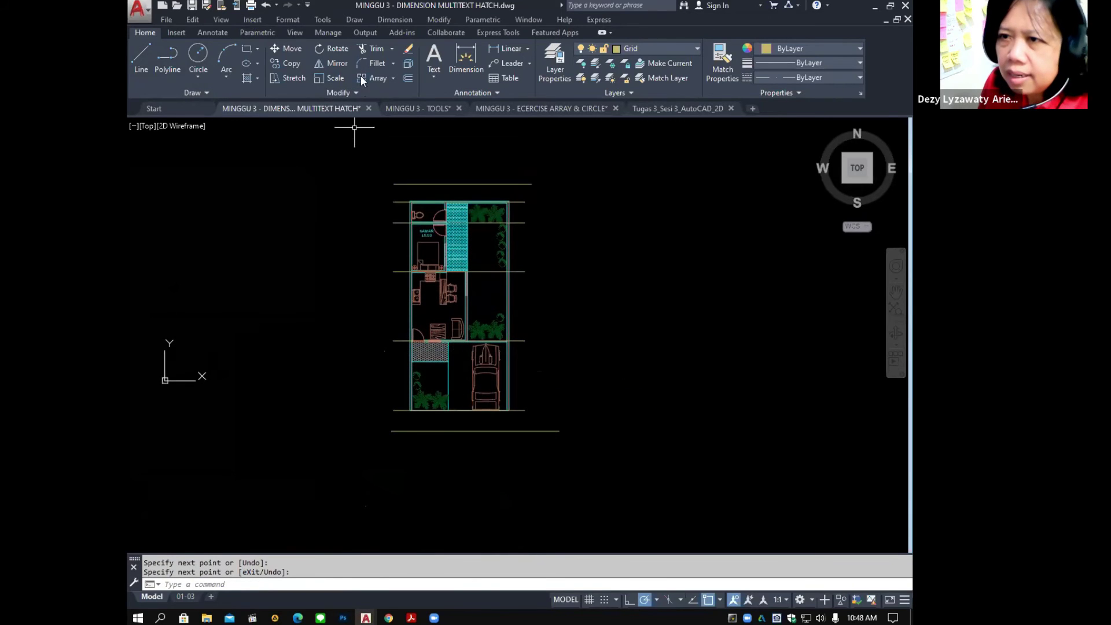
Draw vertical construction lines through the centrelines of the toilet's outer wall and the wall between the toilet and the brick-hatched strip.
click(348, 17)
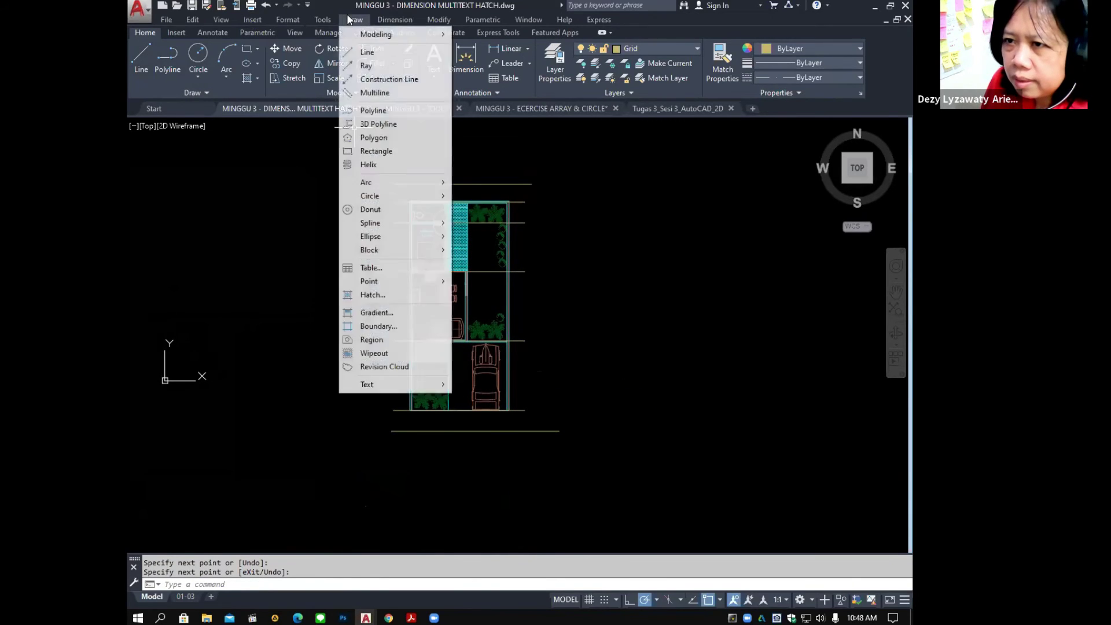
click(384, 81)
scroll(393, 185, up, 2)
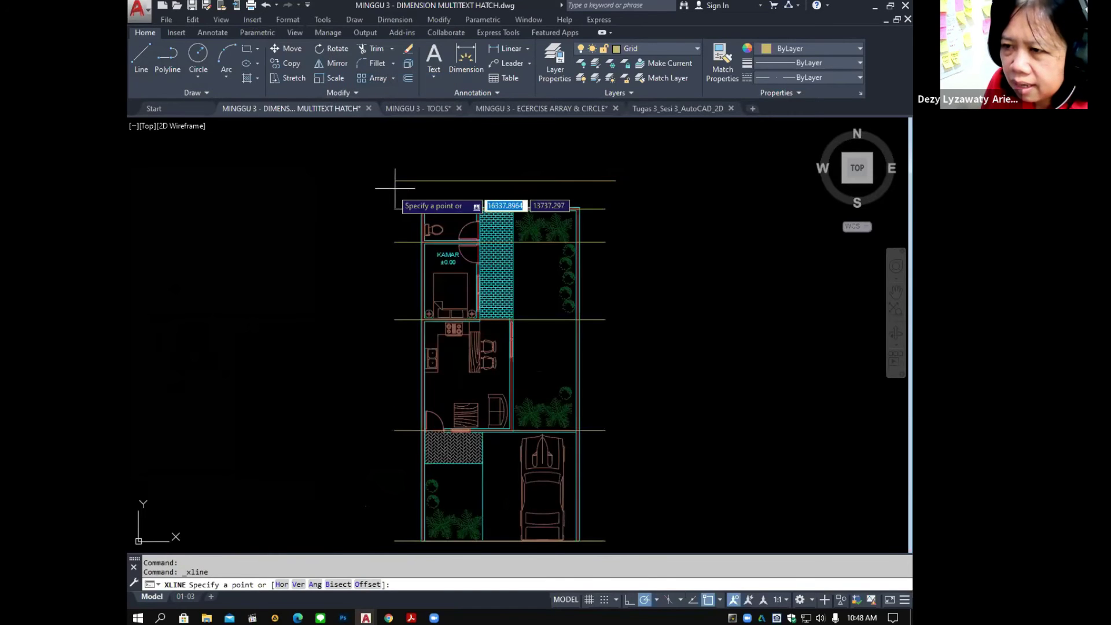
key(Down)
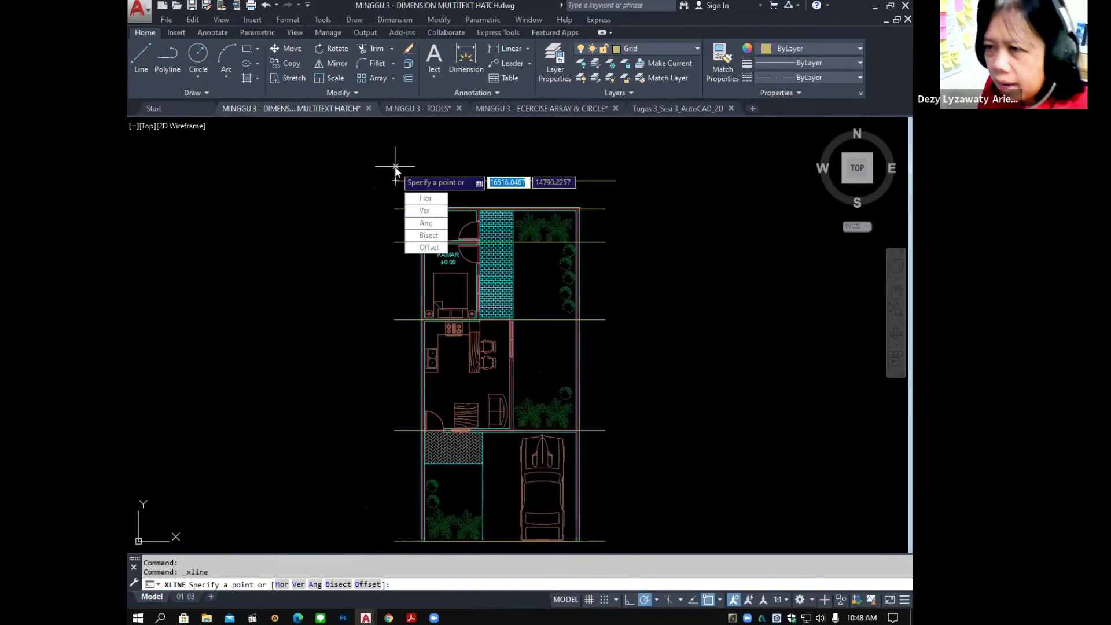
click(425, 214)
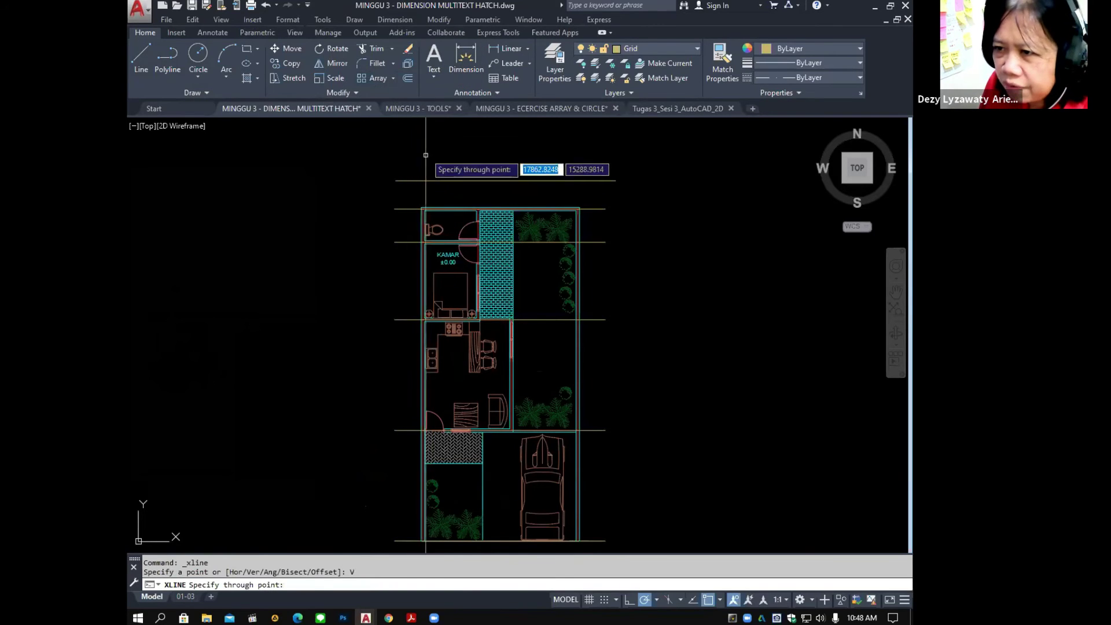
scroll(428, 197, up, 6)
middle_drag(462, 243, 376, 279)
scroll(370, 282, up, 2)
click(297, 285)
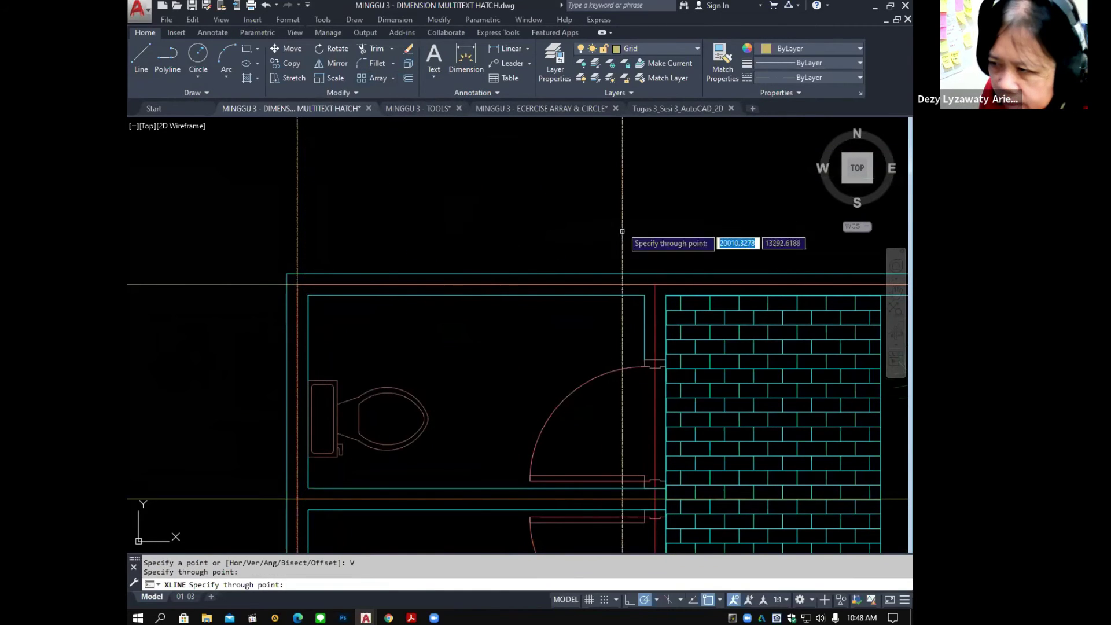
click(656, 287)
Add vertical construction lines through the dining area's garden-side wall and the lot boundary wall on the garden side.
scroll(565, 260, down, 6)
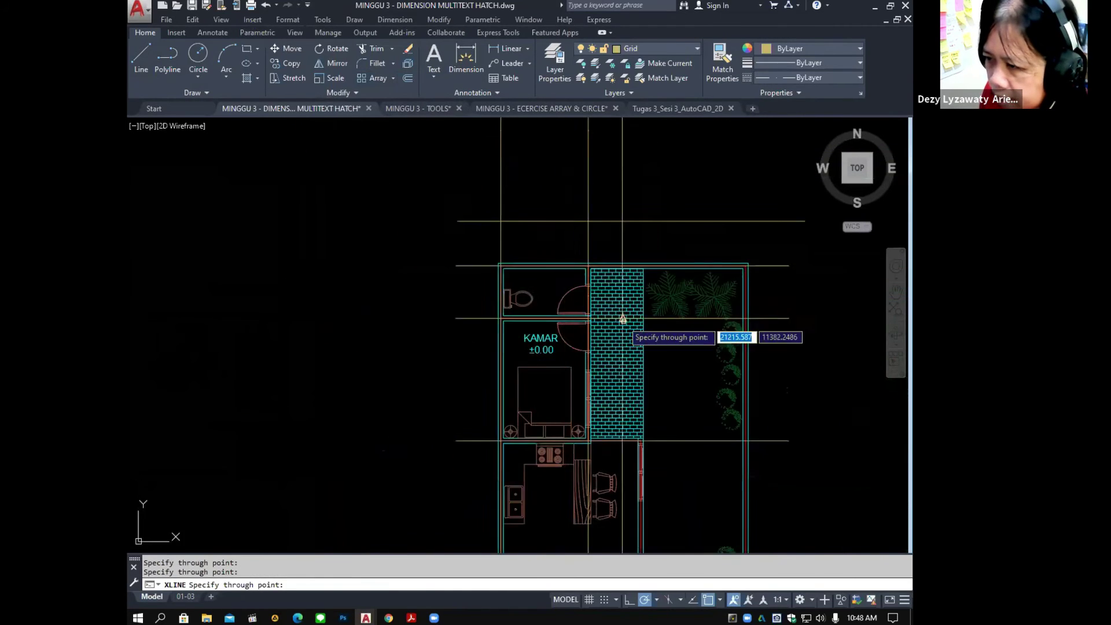
scroll(578, 324, up, 6)
scroll(521, 301, down, 6)
scroll(533, 268, up, 4)
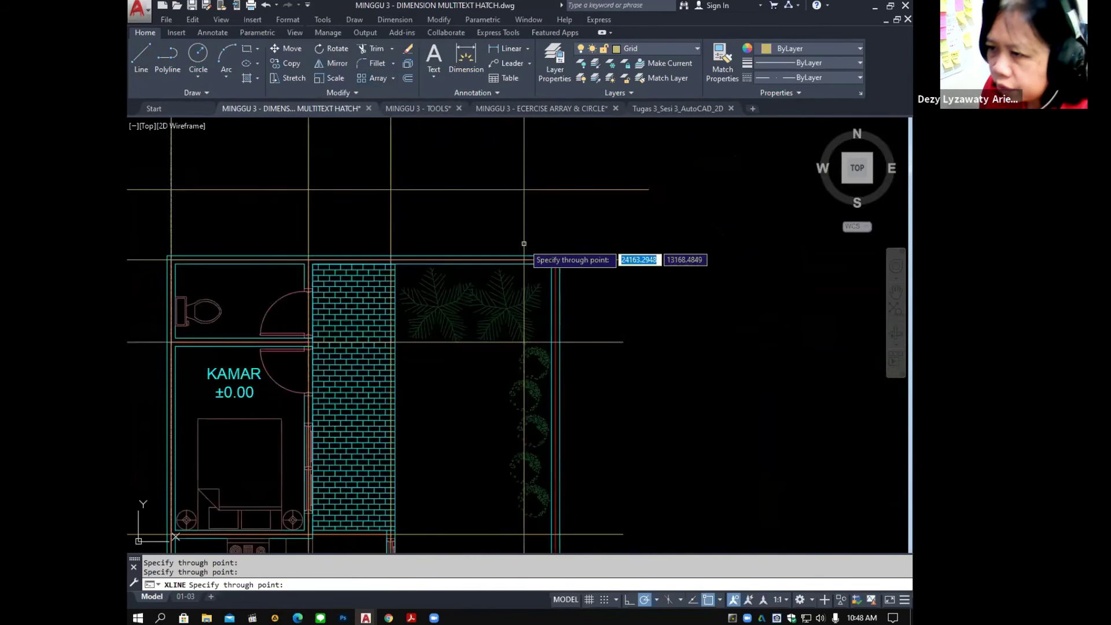
scroll(572, 266, up, 2)
scroll(581, 225, down, 5)
middle_drag(586, 224, 606, 213)
key(Return)
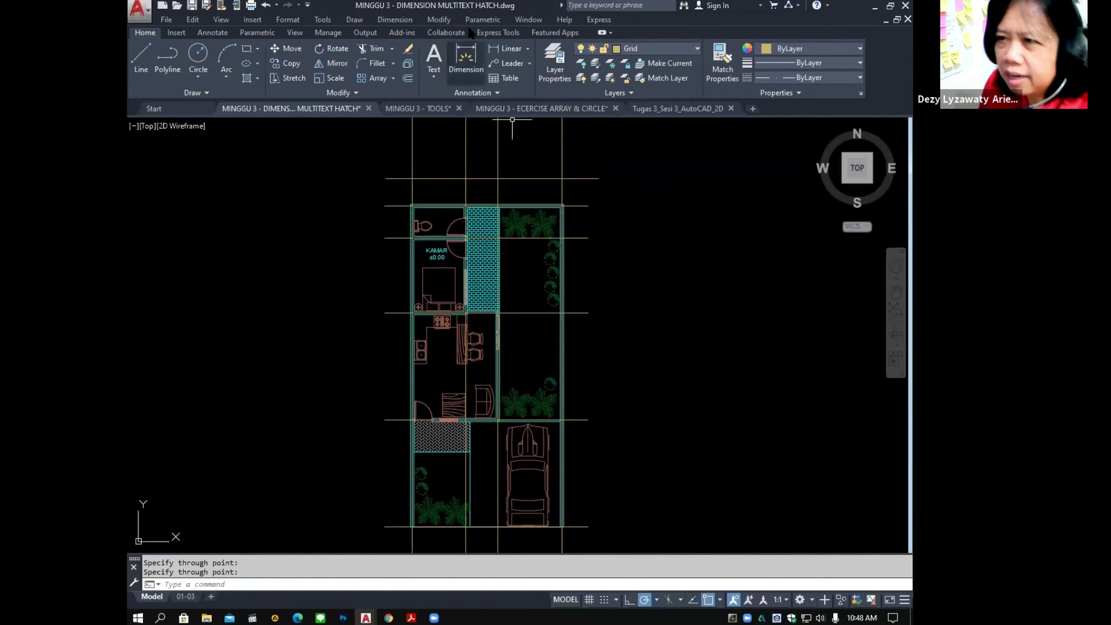
Trim the four vertical construction lines above and below the plan, using the two horizontal guide lines as cutting edges.
click(447, 18)
click(482, 284)
click(592, 180)
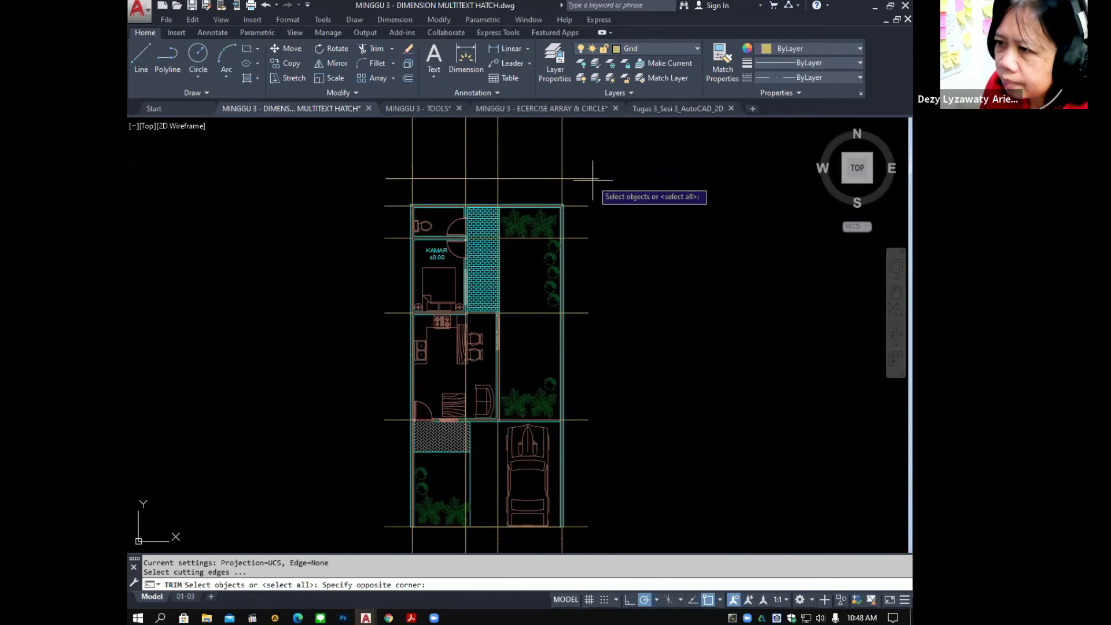
click(584, 166)
middle_drag(655, 358, 646, 269)
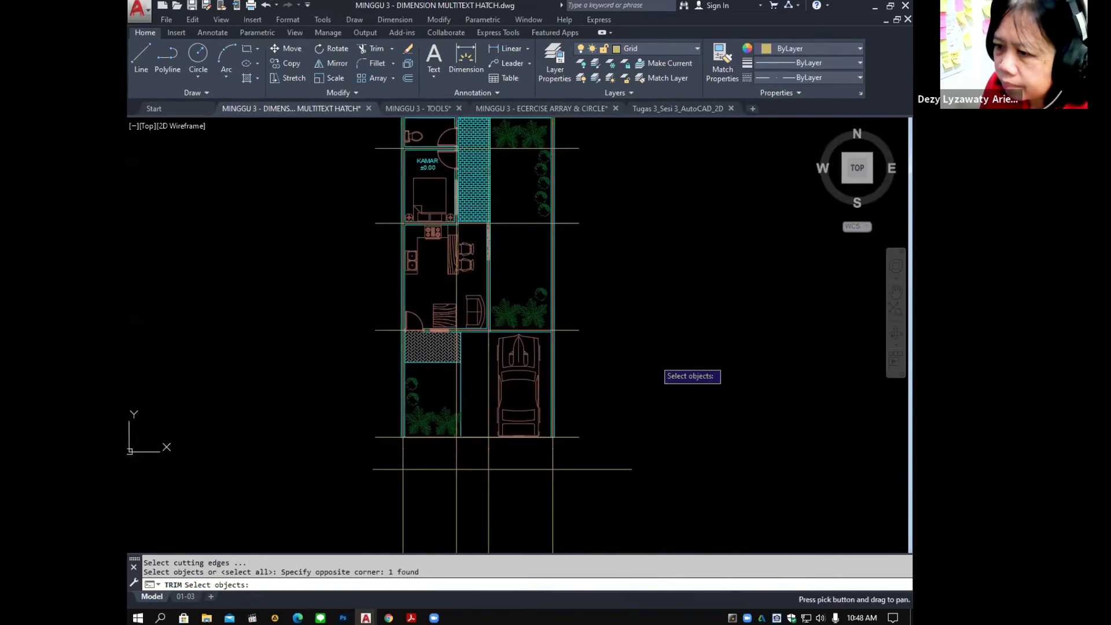
click(640, 478)
click(626, 460)
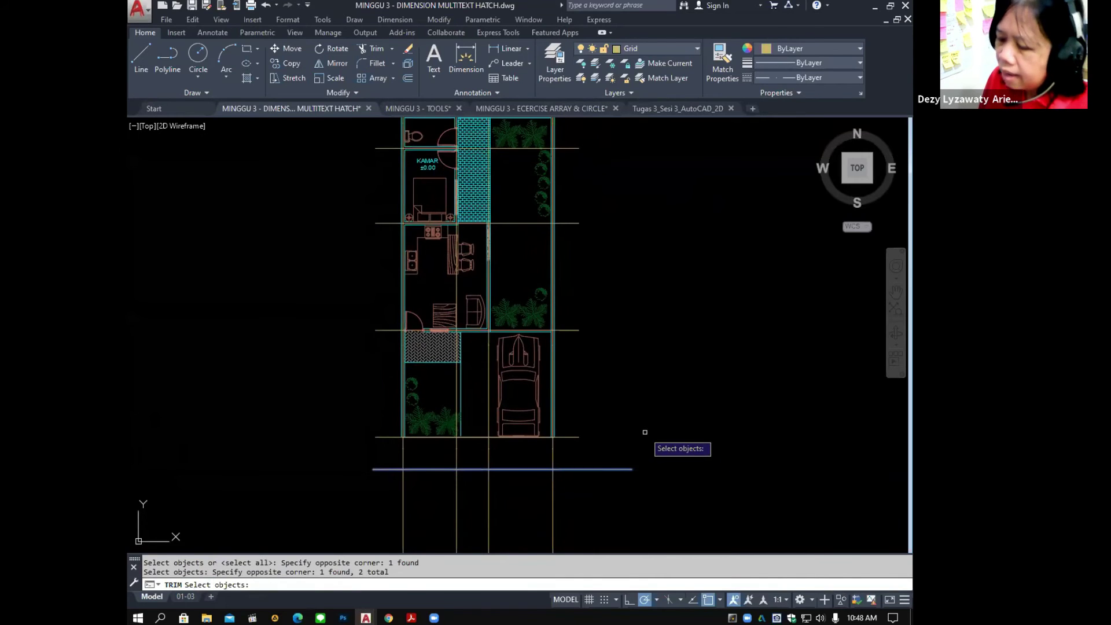
key(Return)
scroll(644, 433, down, 2)
click(616, 196)
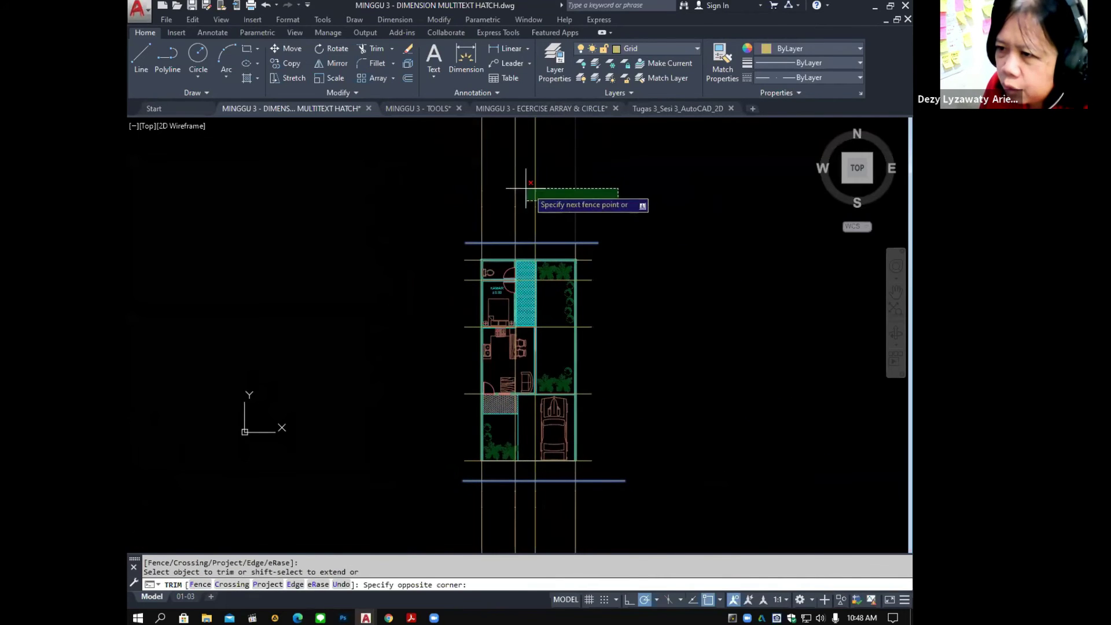
click(464, 196)
click(609, 522)
click(519, 521)
key(Return)
click(639, 501)
click(594, 459)
click(582, 252)
click(582, 241)
key(Return)
middle_drag(608, 312, 608, 311)
right_click(645, 266)
click(659, 276)
click(628, 229)
click(596, 246)
click(689, 453)
click(608, 488)
key(Return)
key(Escape)
Delete the two horizontal guide lines above and below the plan.
click(665, 497)
click(613, 469)
click(605, 254)
click(596, 228)
key(Delete)
mouse_move(612, 285)
middle_down()
mouse_move(623, 285)
mouse_move(551, 293)
mouse_move(525, 245)
middle_up()
scroll(567, 305, up, 2)
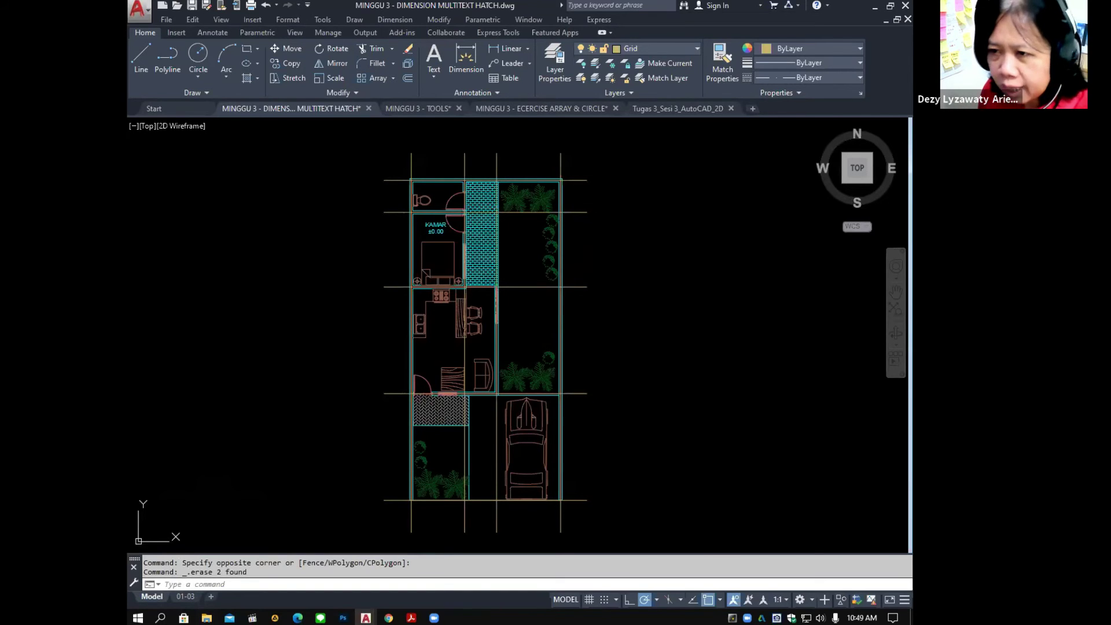
Open the object properties and set the leftmost vertical grid line's linetype scale to 100.
key(ctrl+1)
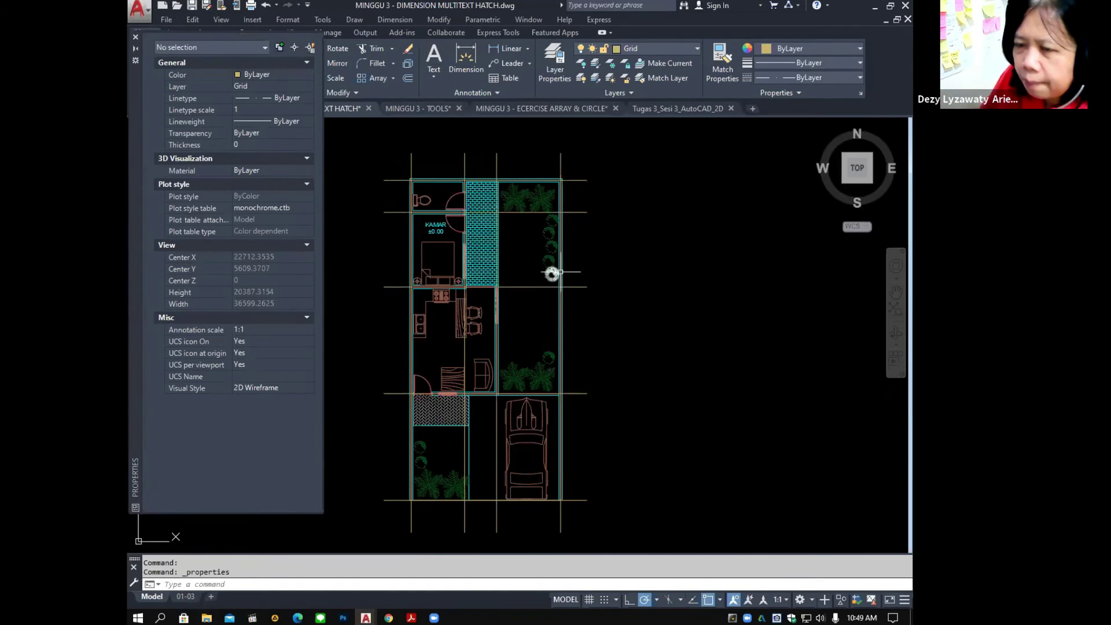
middle_drag(558, 261, 575, 248)
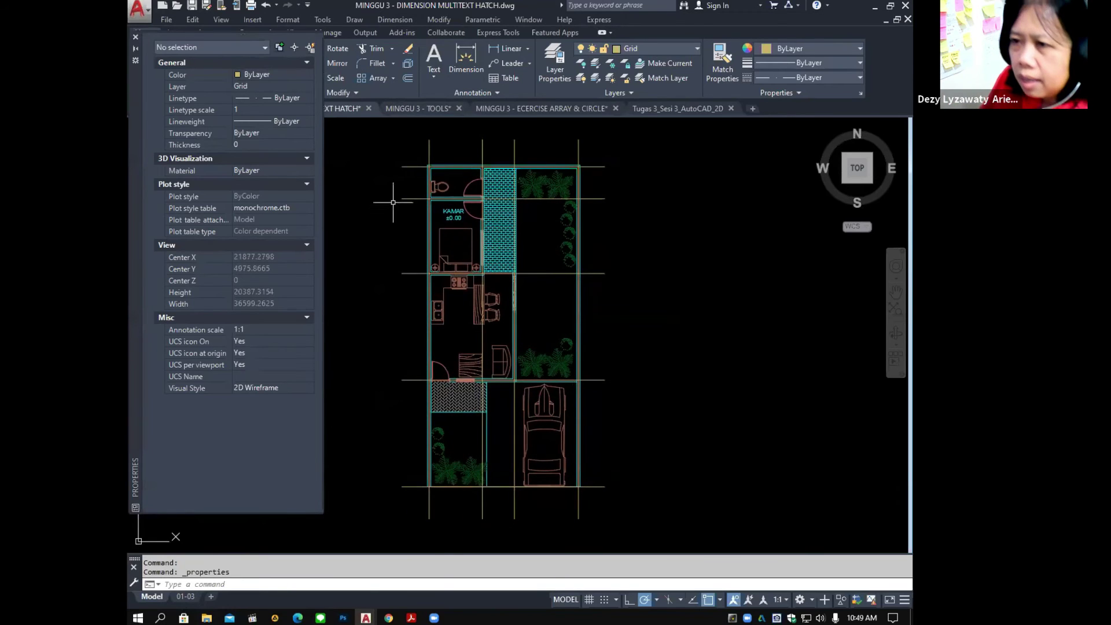
click(429, 145)
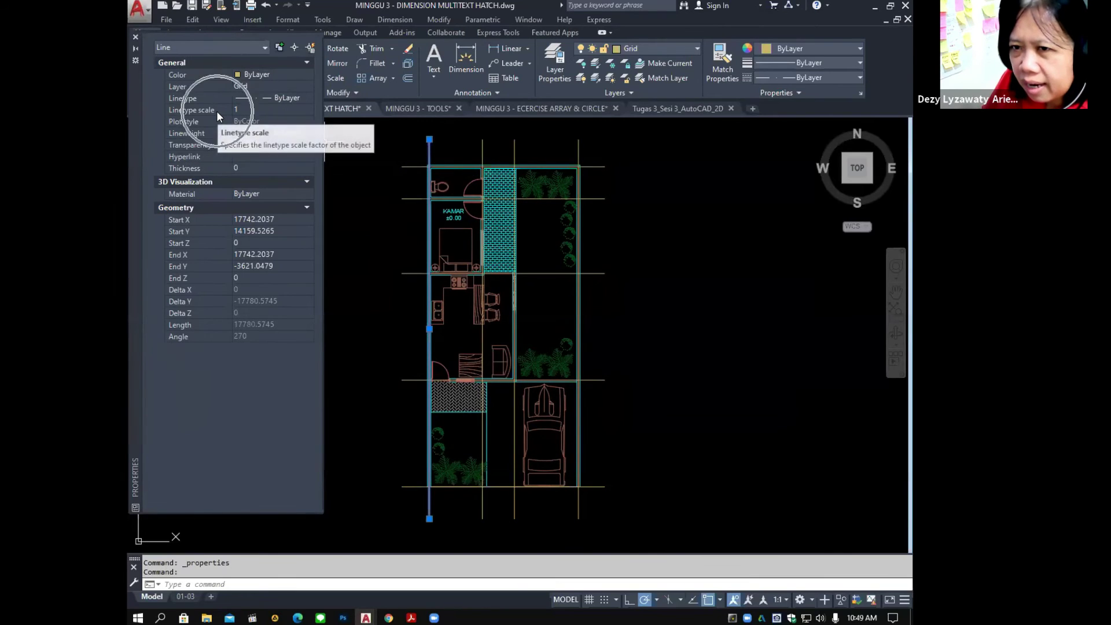
click(238, 110)
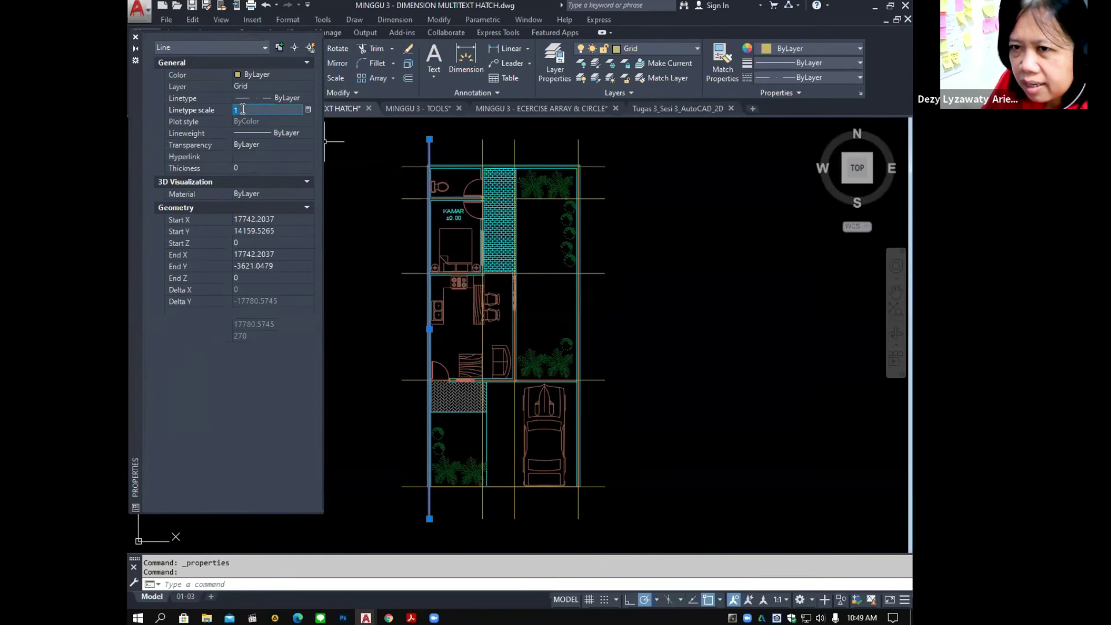
text(100)
key(Return)
key(Escape)
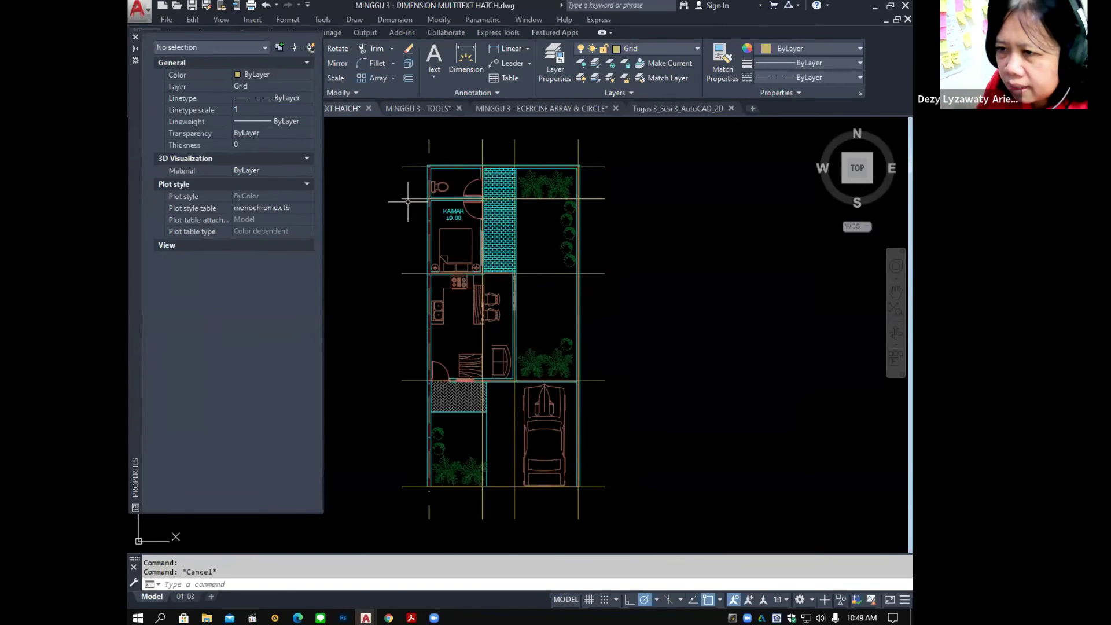
Set the linetype scale of the leftmost vertical grid line to 50.
scroll(435, 132, up, 2)
click(424, 160)
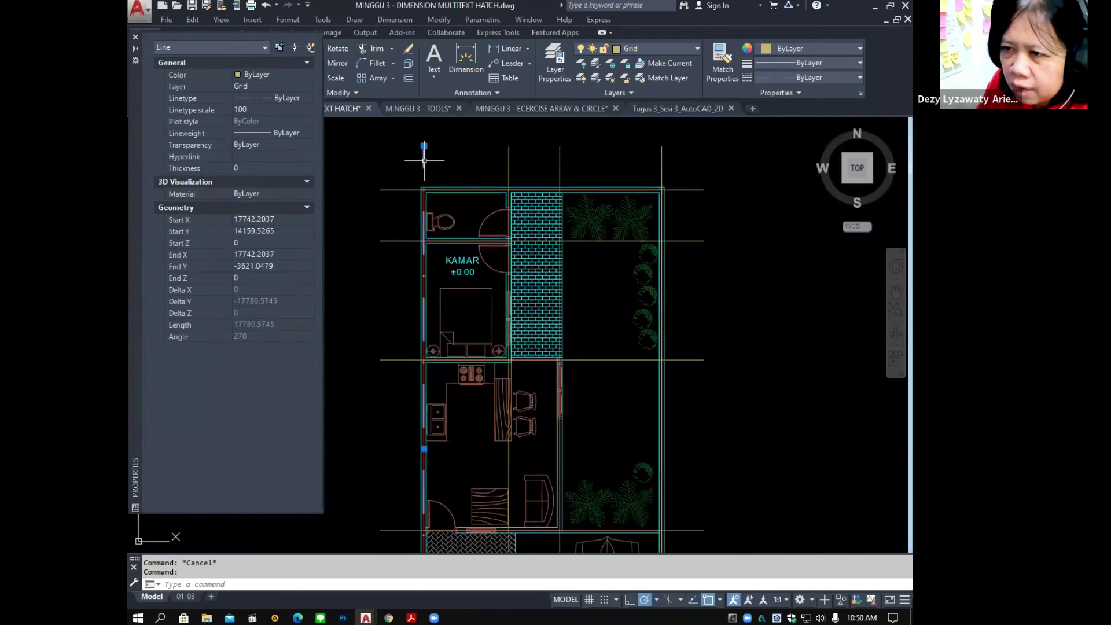
click(264, 109)
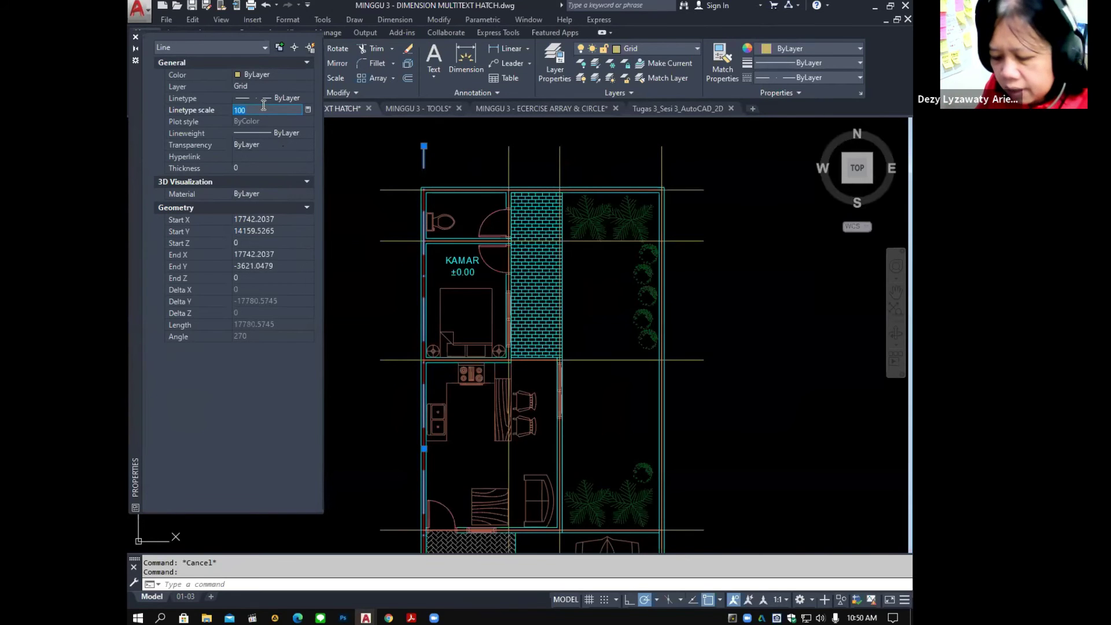
key(Escape)
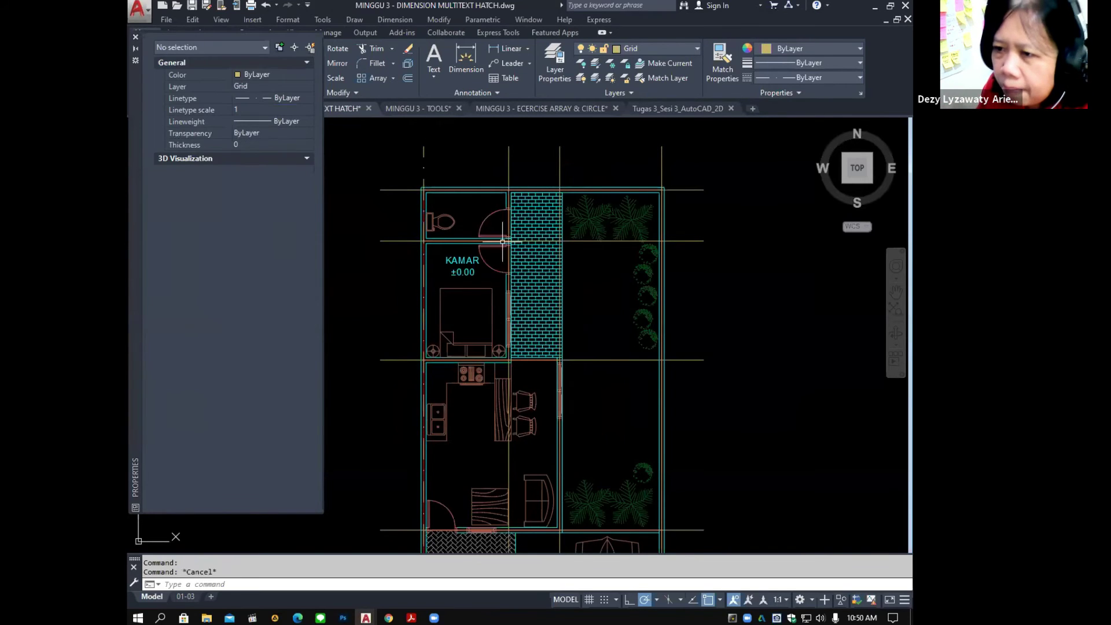
Select the leftmost vertical grid line again and set its linetype scale to 15.
scroll(409, 162, up, 4)
click(637, 162)
click(408, 121)
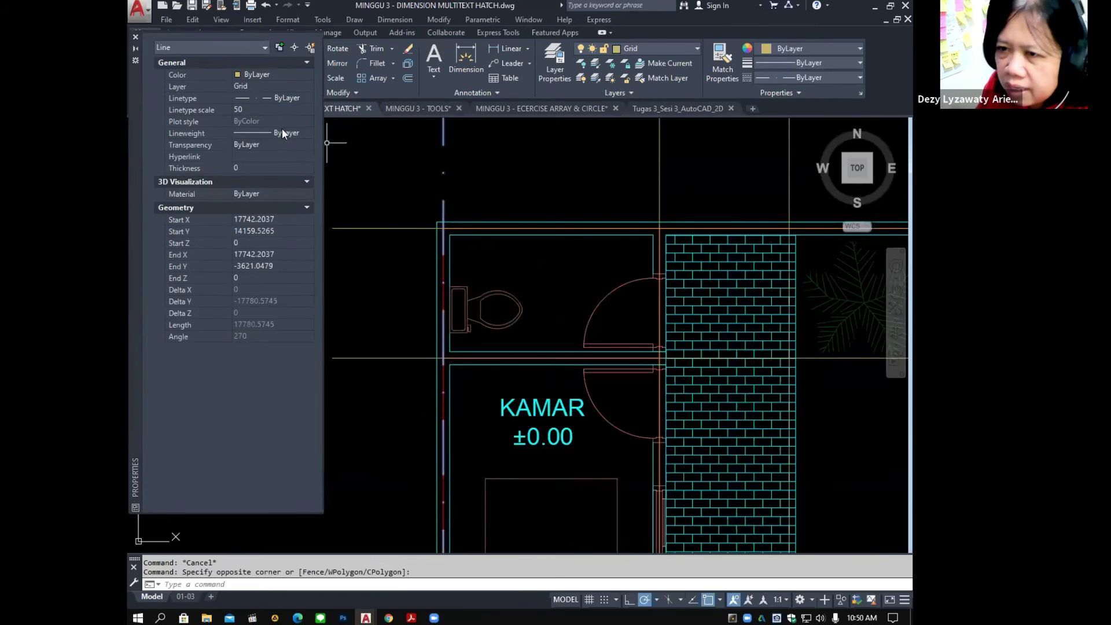
click(266, 109)
text(20)
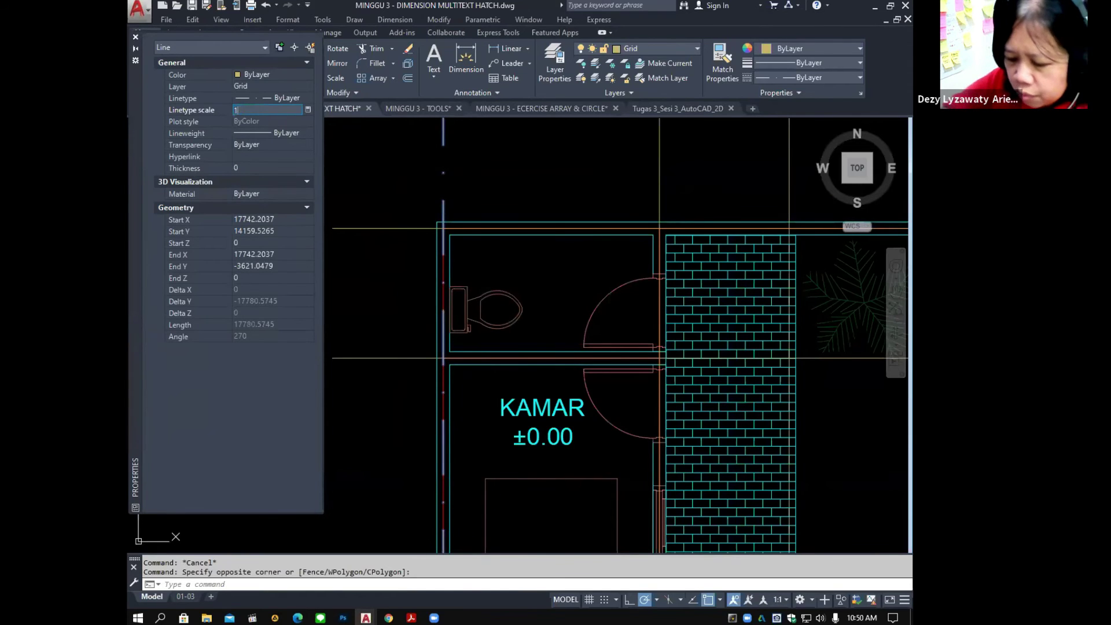
key(Return)
key(Escape)
key(Escape)
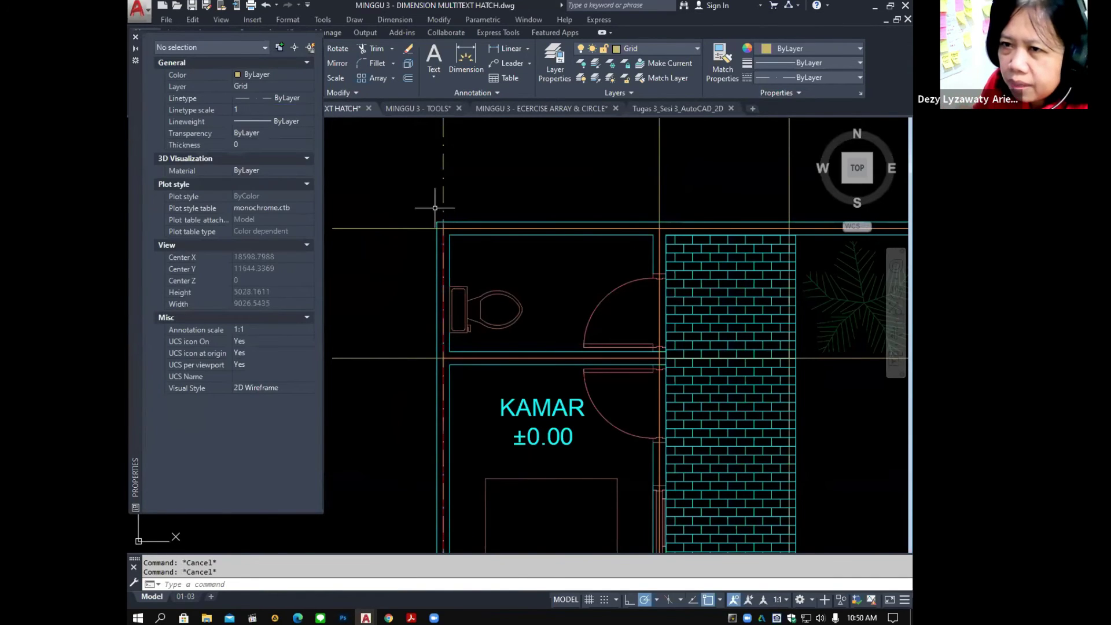
Reselect the leftmost vertical grid line and review its linetype scale in the object properties.
scroll(431, 206, down, 2)
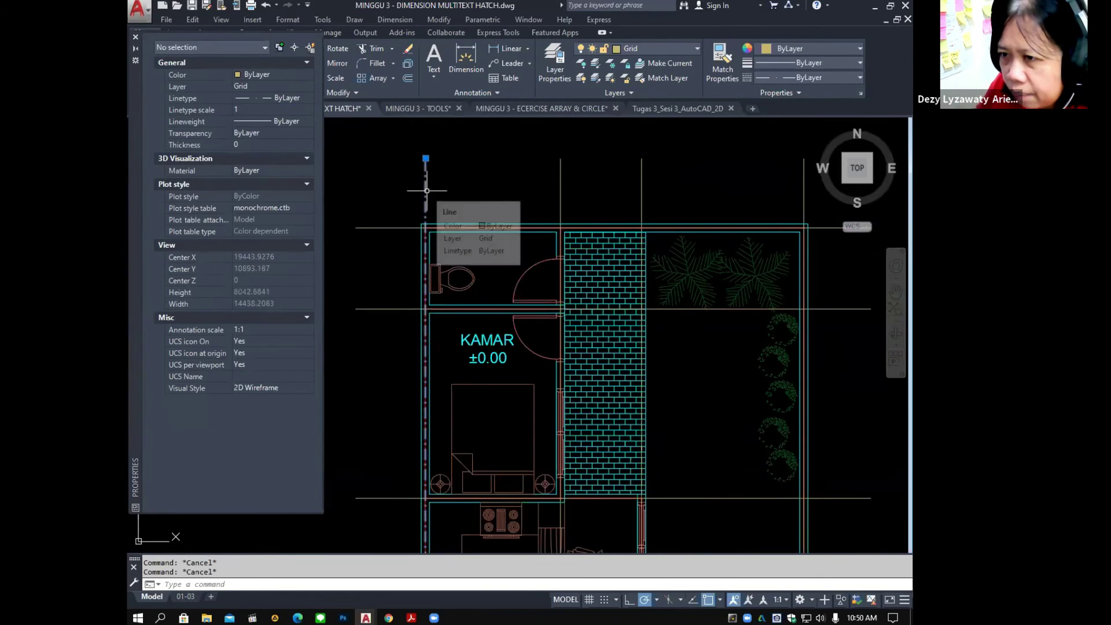
click(426, 196)
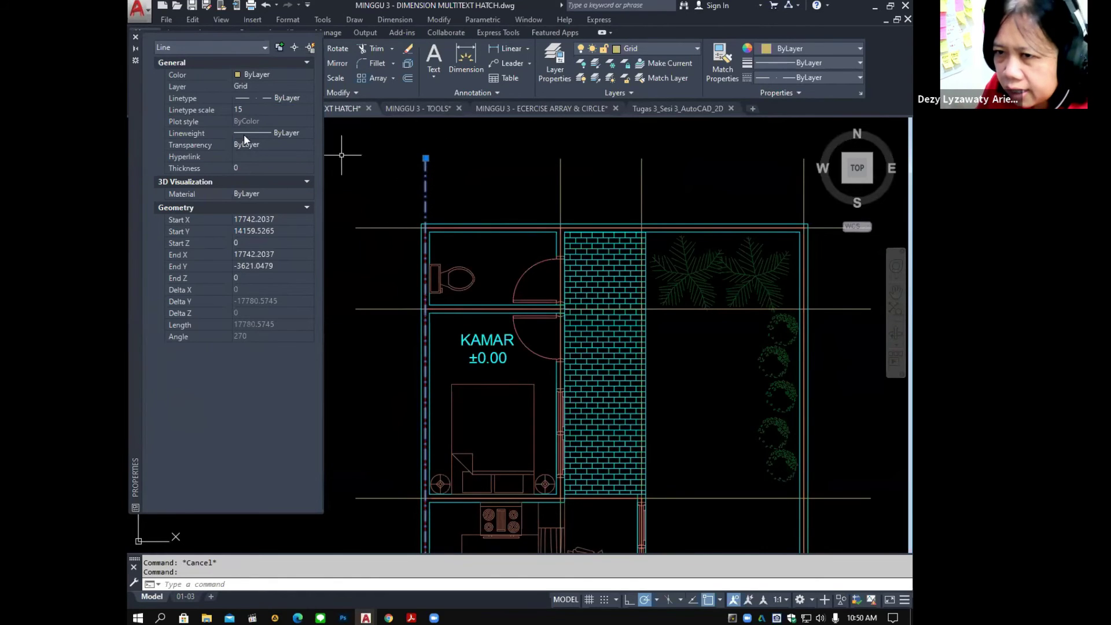
click(253, 112)
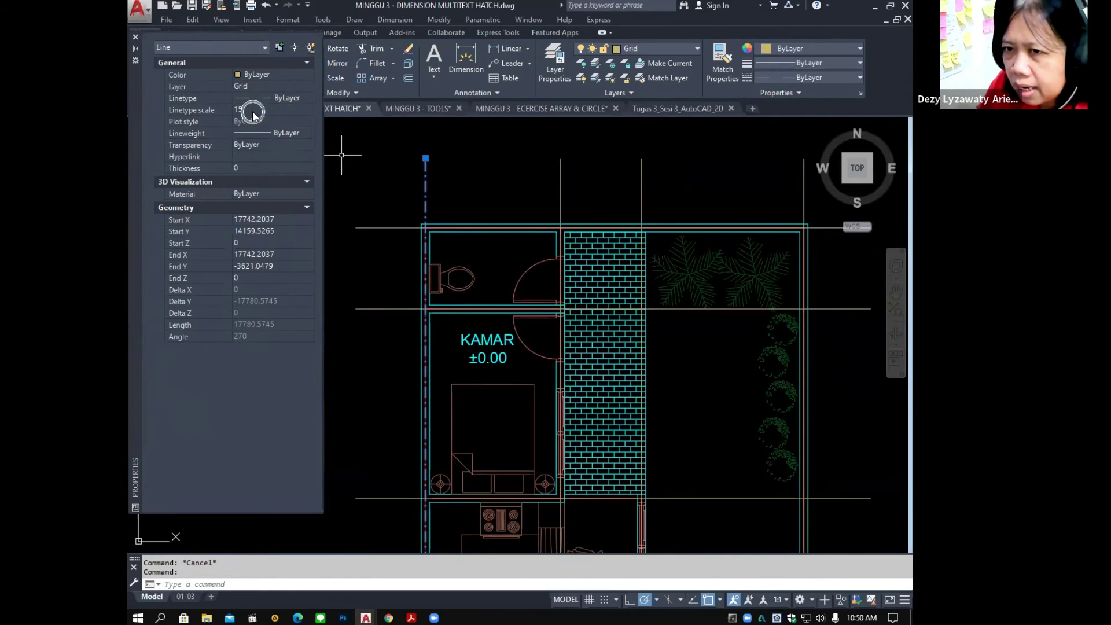
click(252, 111)
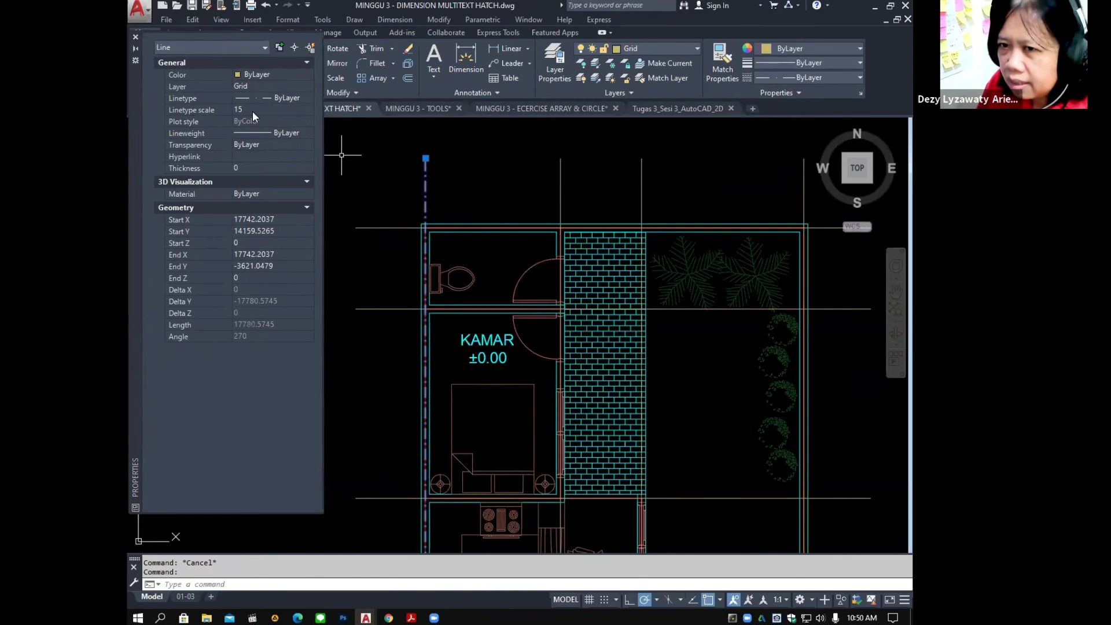
click(252, 112)
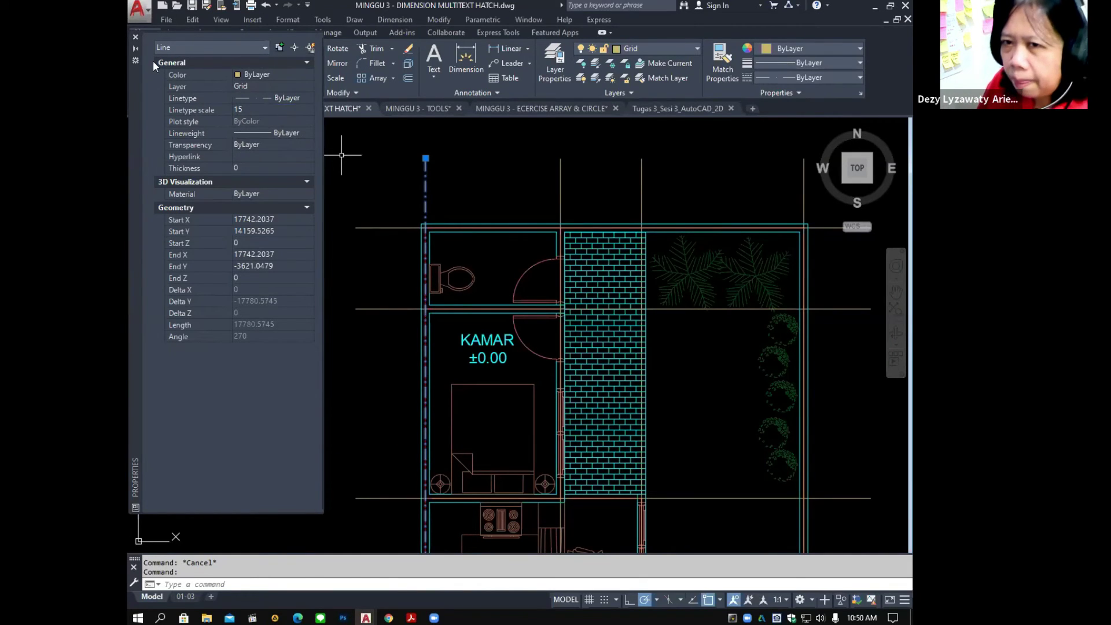
Close the object properties and deselect the leftmost vertical grid line.
click(135, 37)
scroll(337, 228, down, 4)
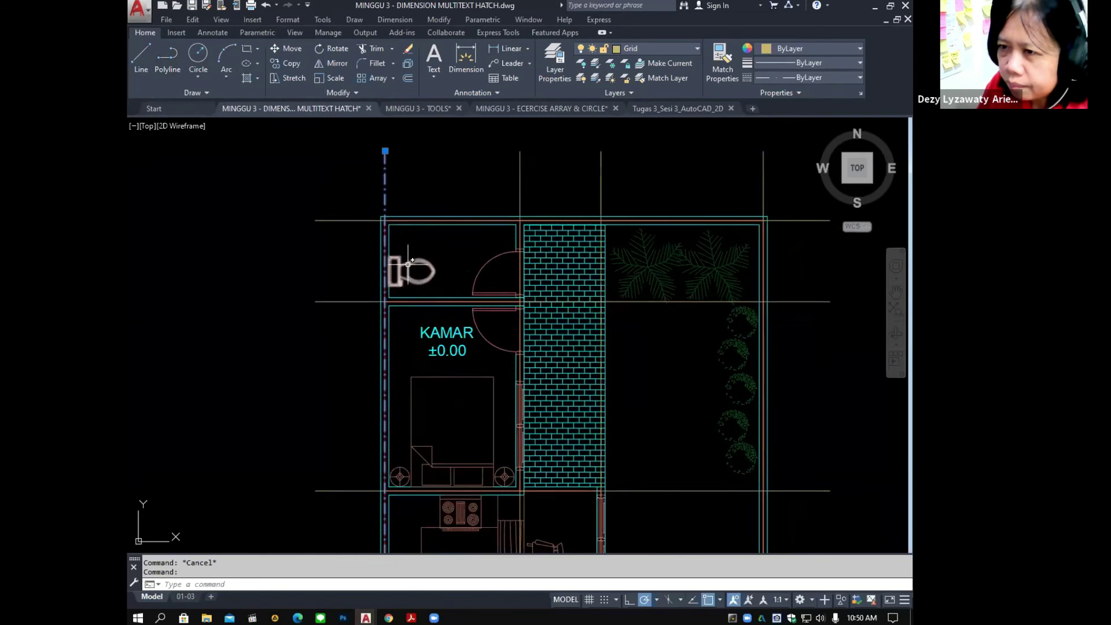
middle_drag(394, 250, 391, 211)
key(Escape)
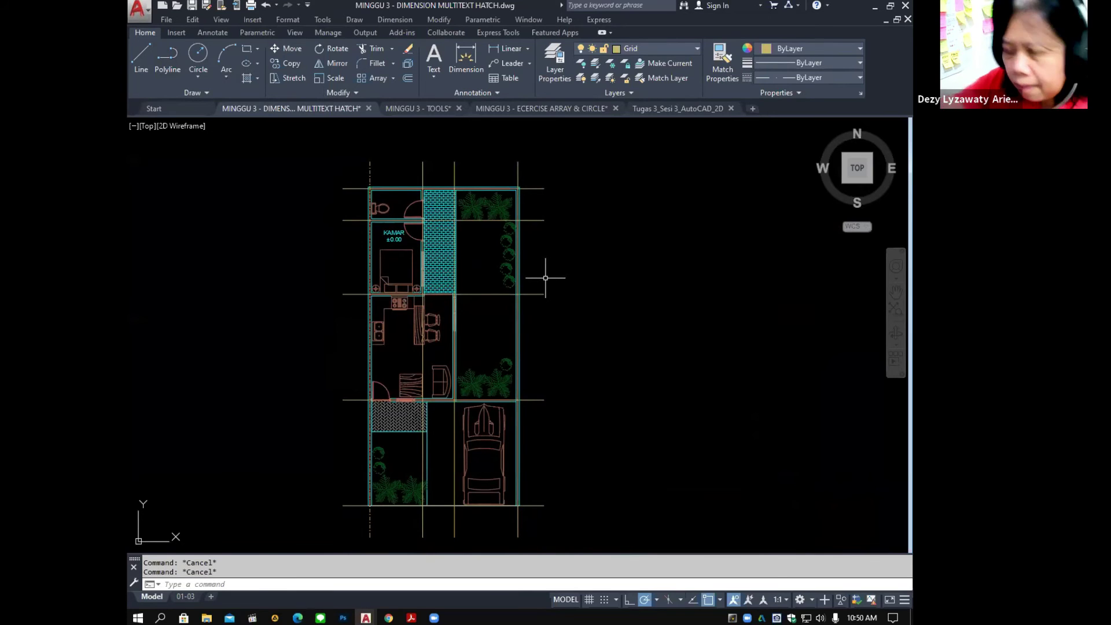
Match the leftmost vertical grid line's properties onto the other vertical and horizontal grid lines.
click(724, 72)
click(724, 73)
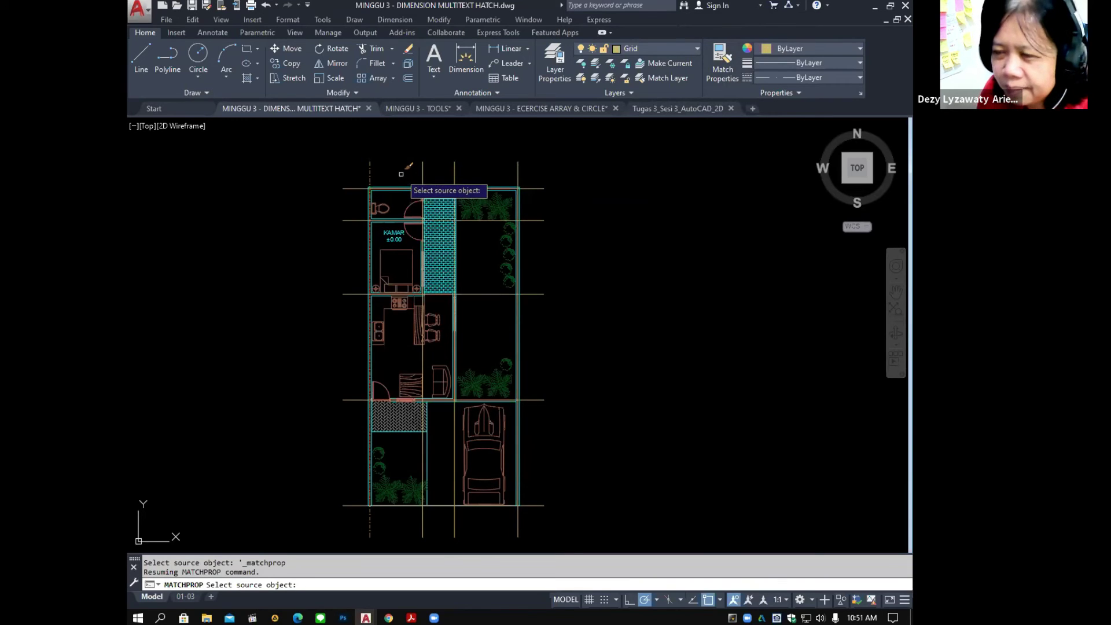
click(370, 170)
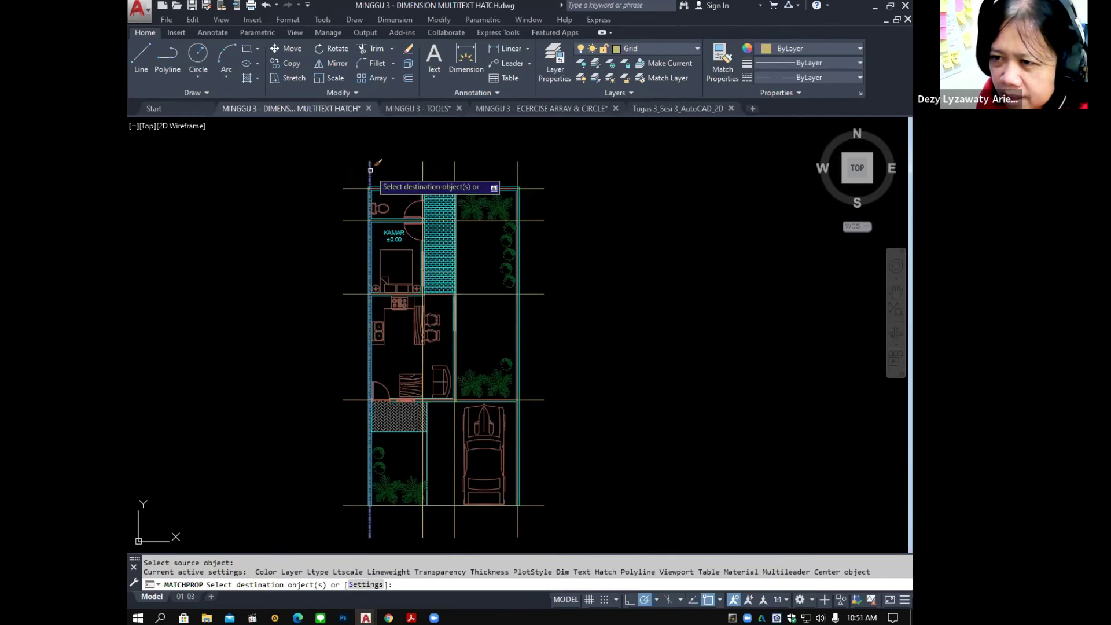
click(370, 170)
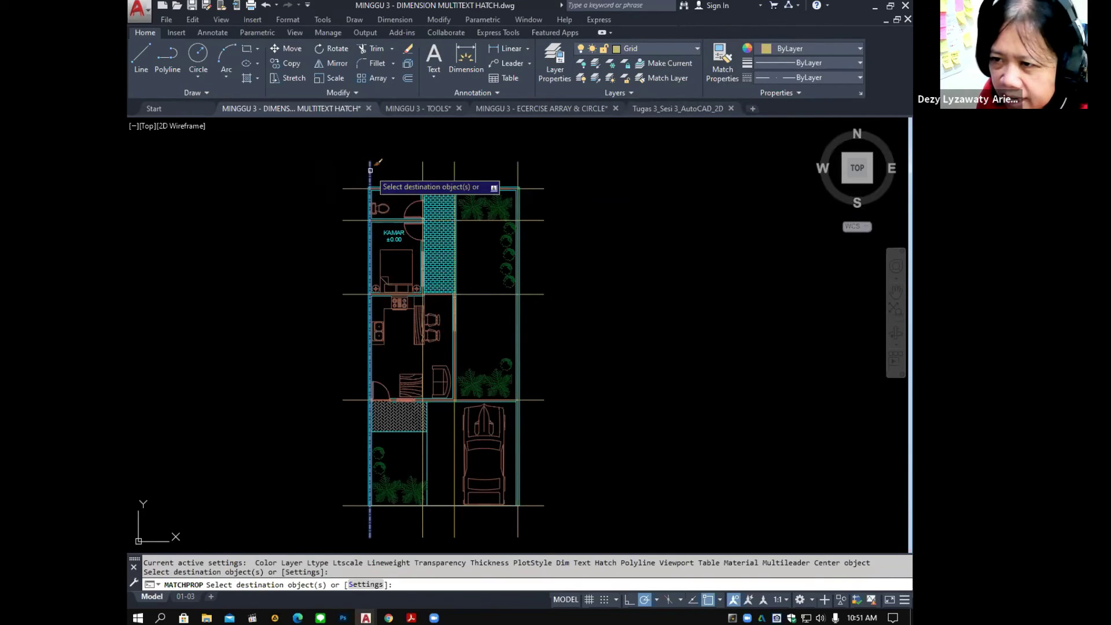
click(422, 169)
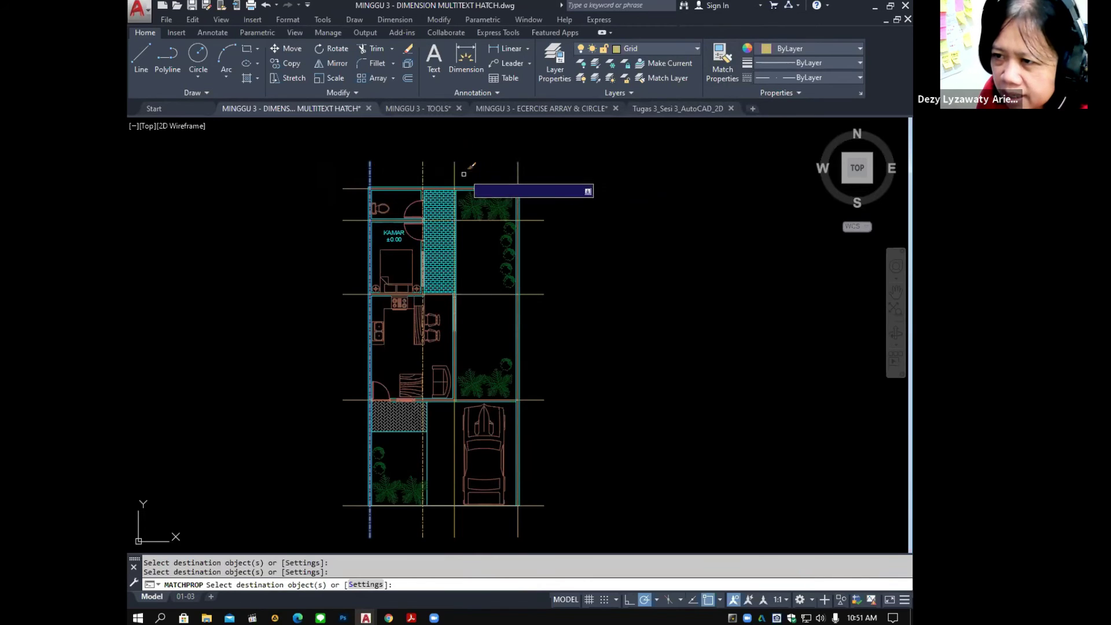
click(599, 143)
click(549, 516)
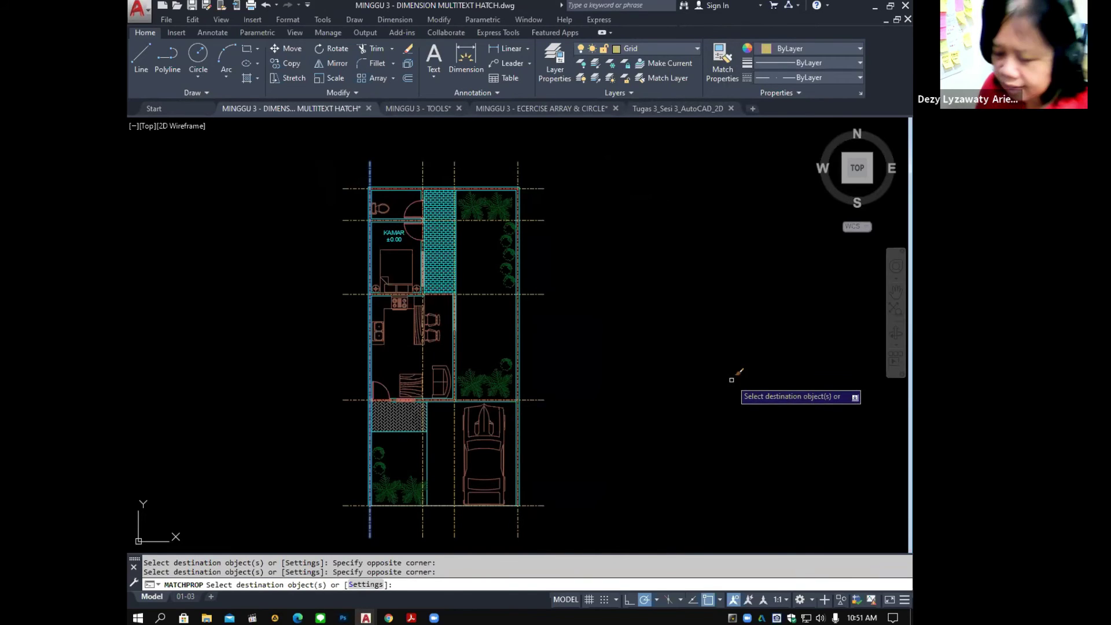
Leave Match Properties and undo the property match on the grid lines.
key(Escape)
text(u)
key(Return)
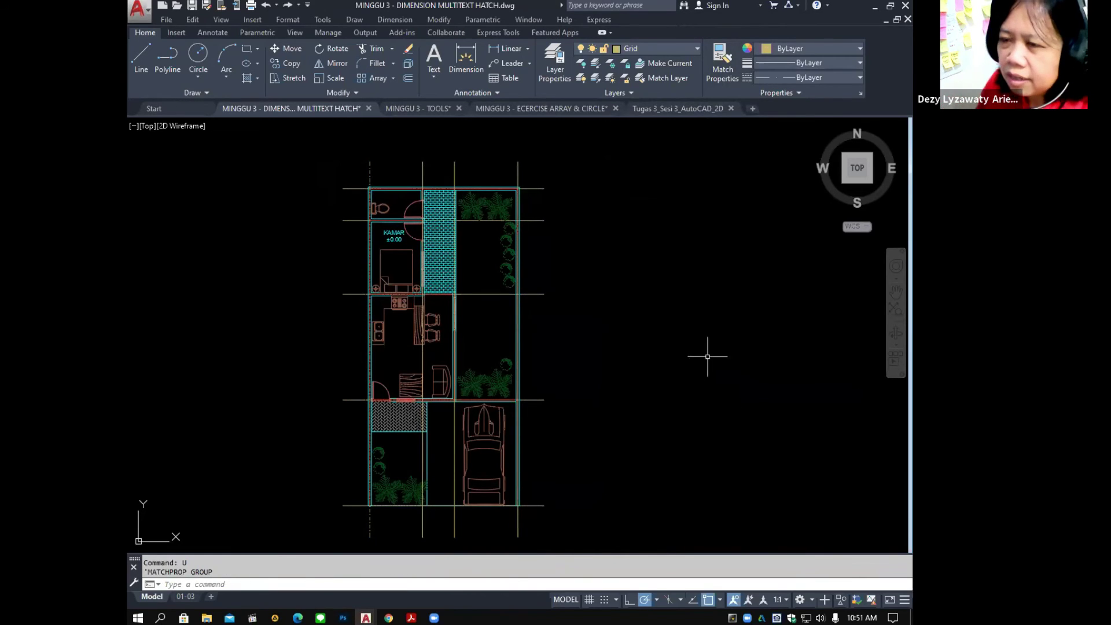
Copy the leftmost vertical grid line's properties to the three other vertical grid lines and all horizontal grid lines with Match Properties.
click(720, 71)
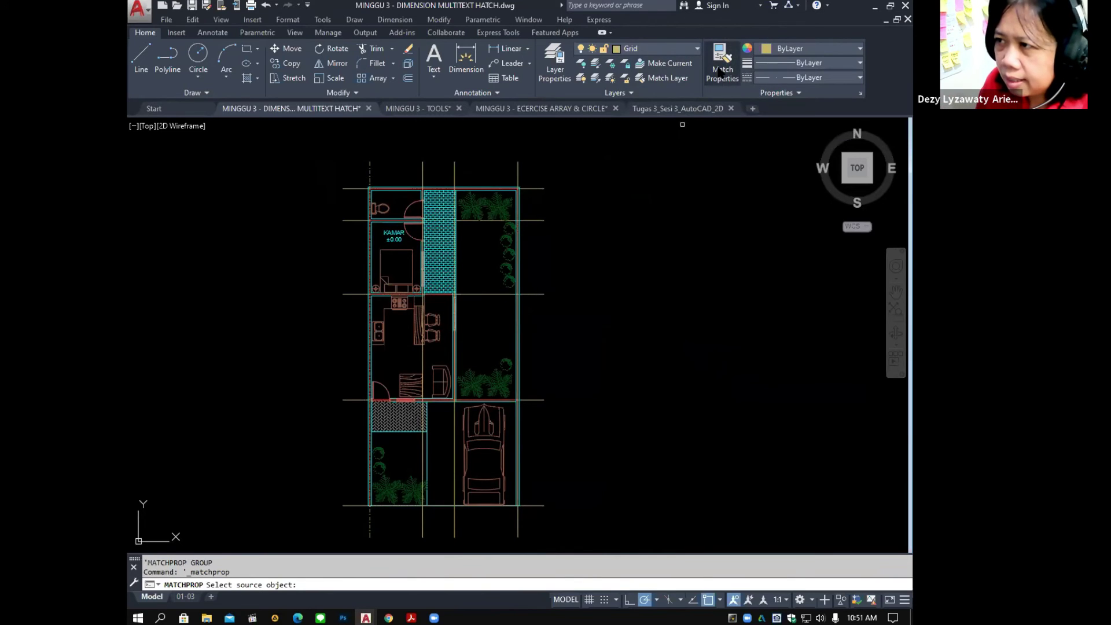
click(368, 178)
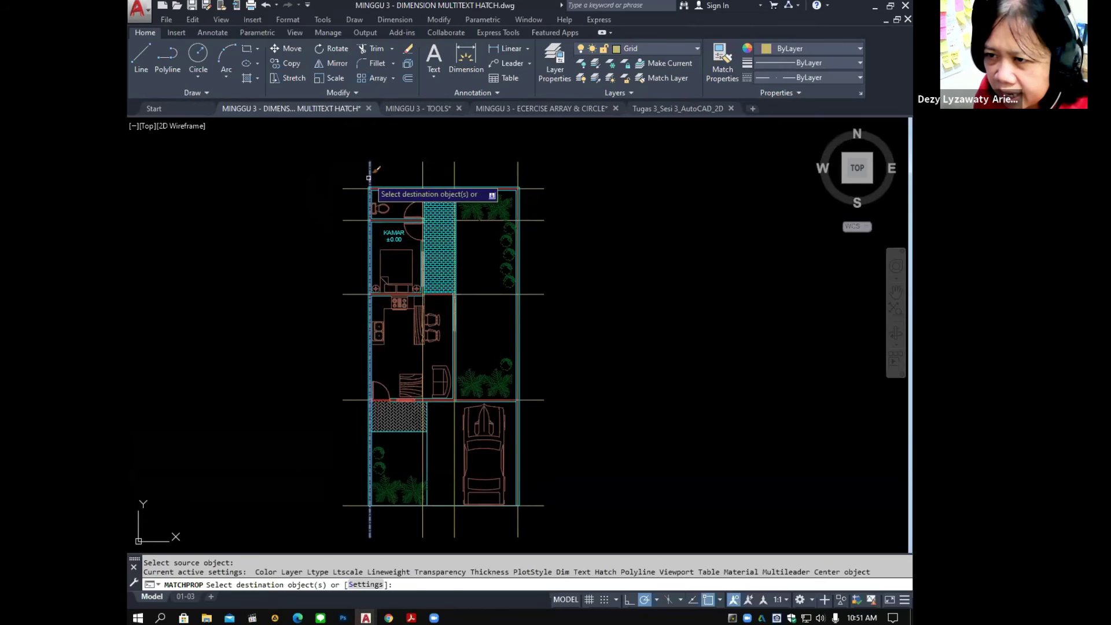
click(573, 137)
click(415, 181)
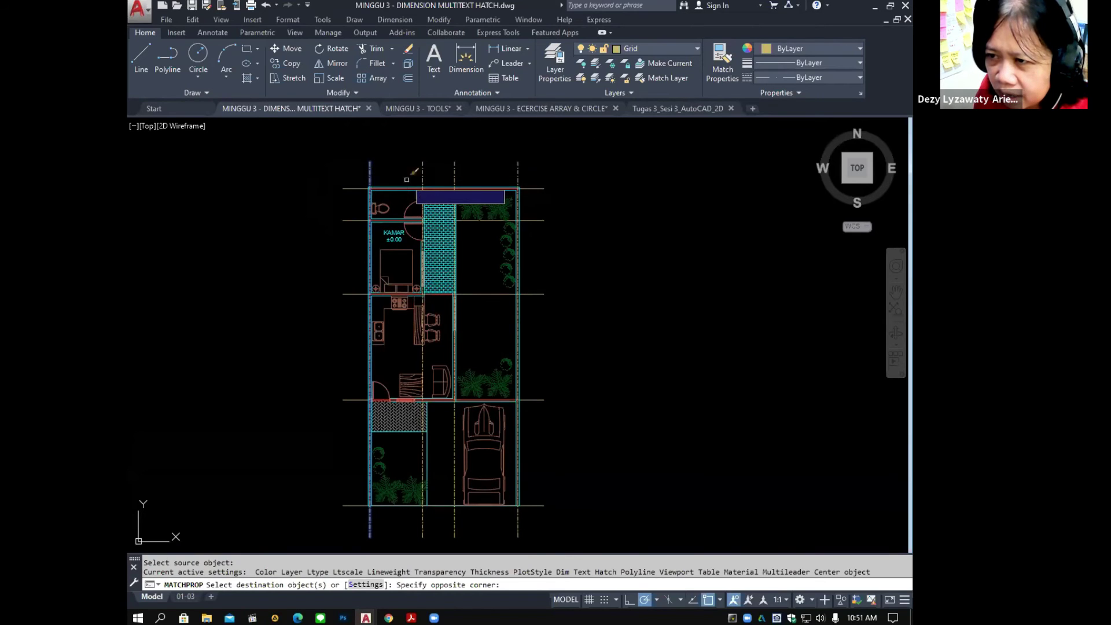
click(653, 143)
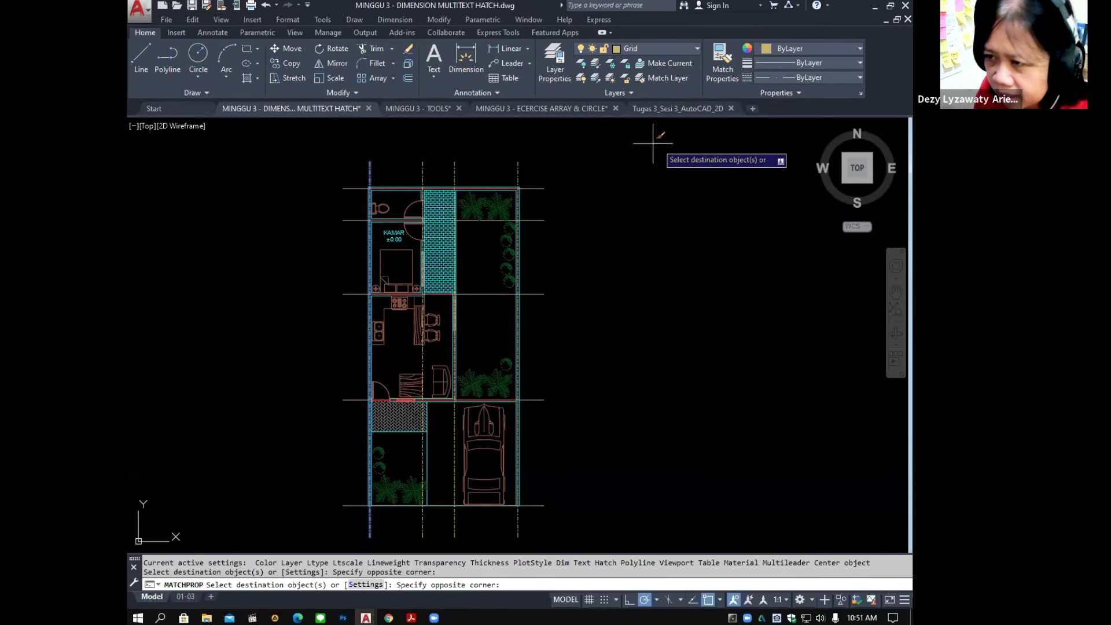
click(539, 528)
key(Return)
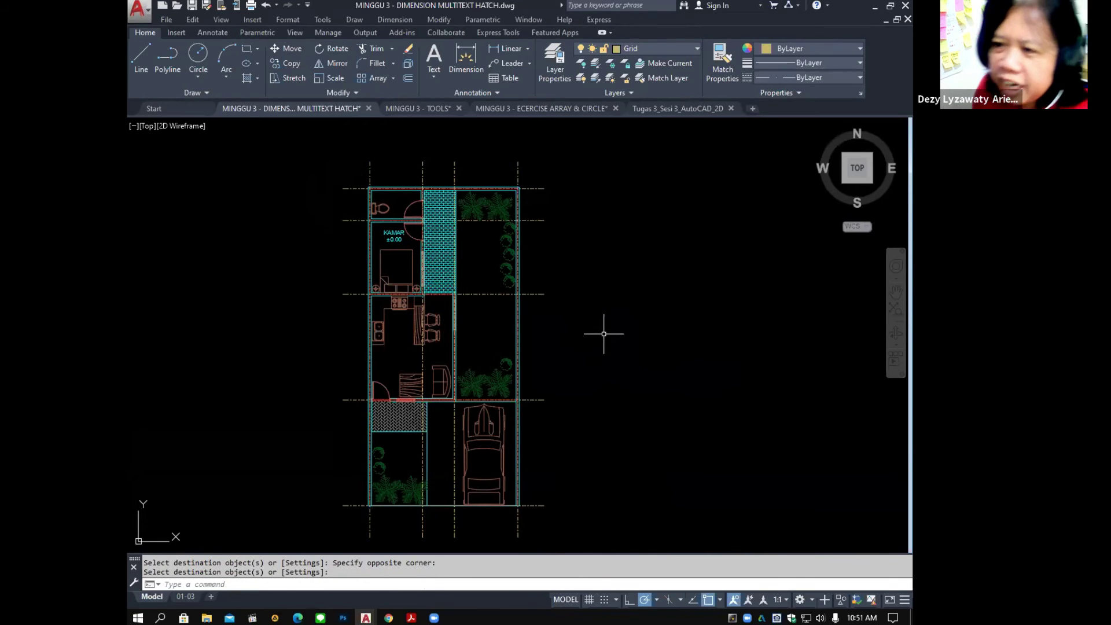
Match the herringbone hatch of the area below the front door onto the brick hatch strip beside the bedroom.
scroll(528, 369, up, 1)
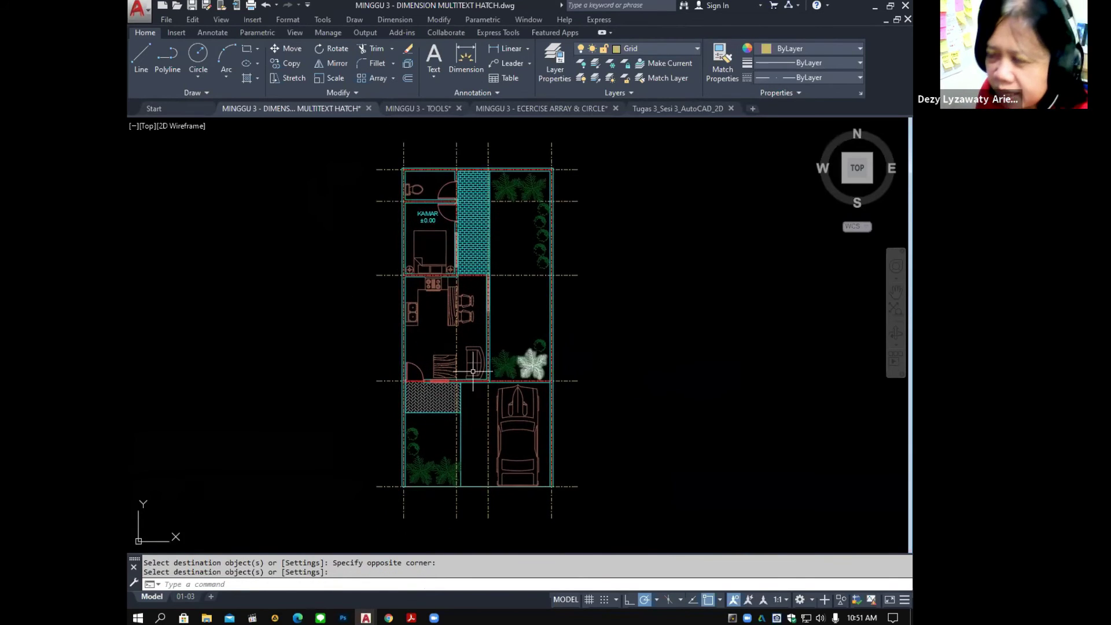
scroll(435, 347, up, 2)
middle_drag(435, 347, 432, 369)
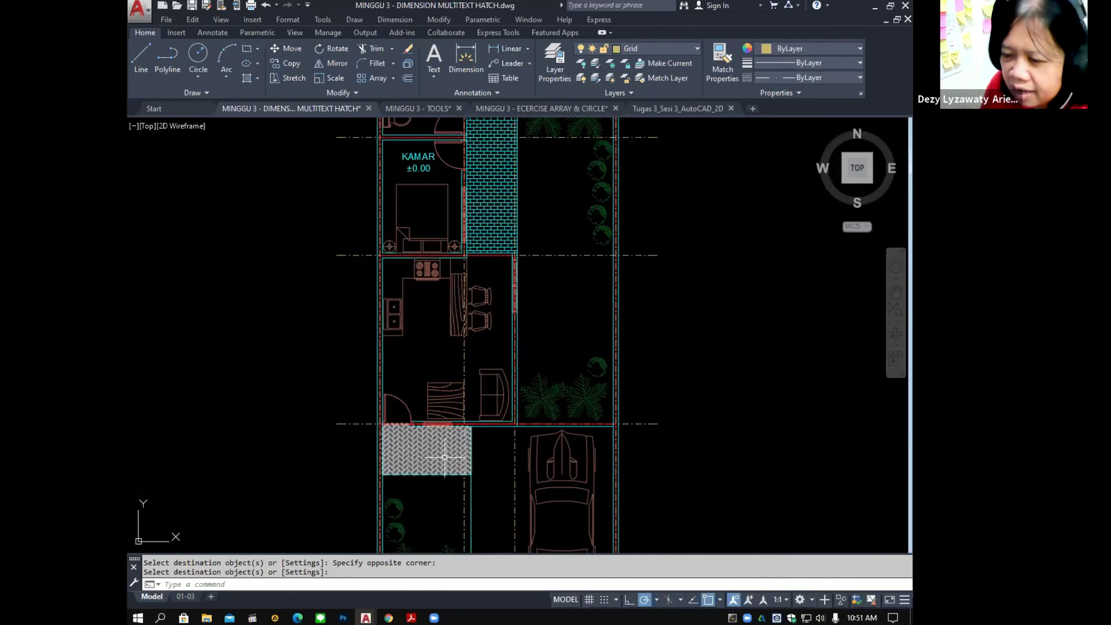
middle_drag(488, 354, 457, 373)
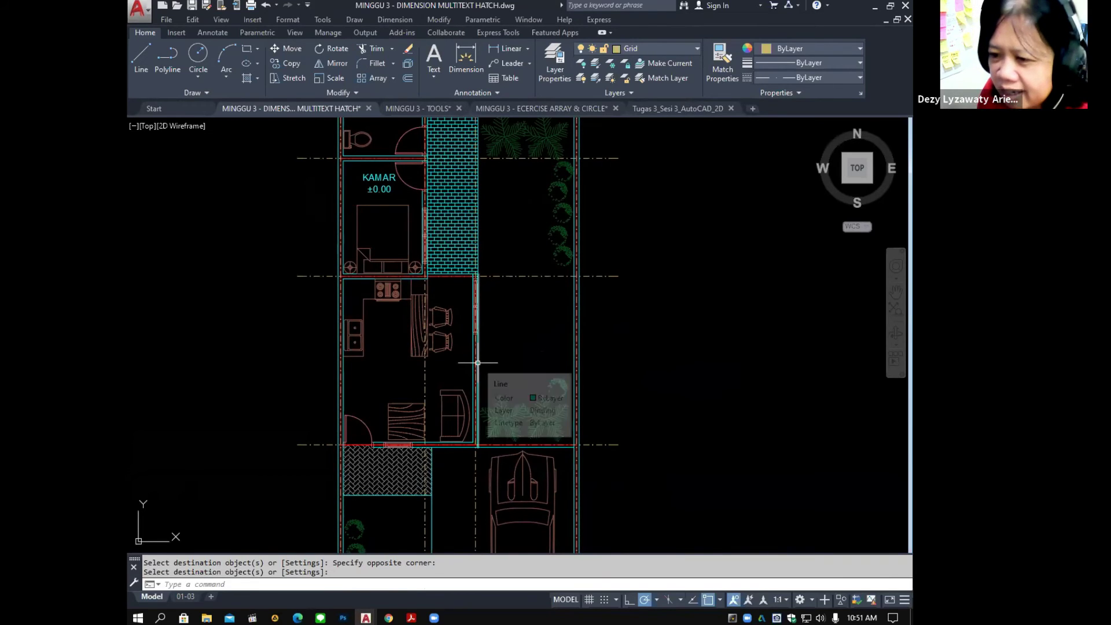
middle_drag(486, 318, 485, 337)
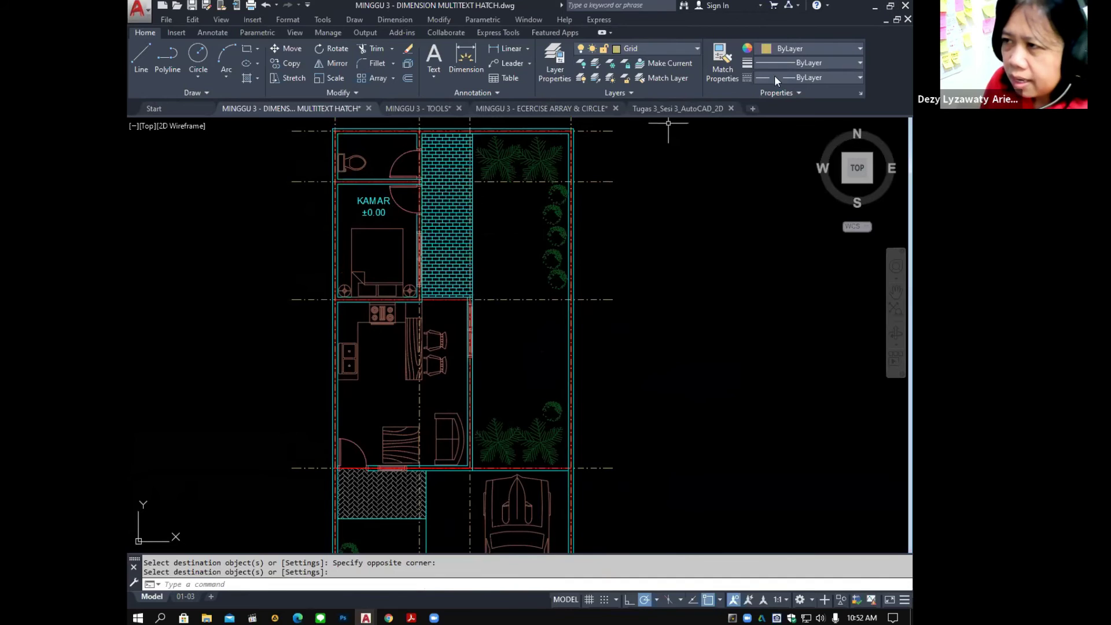
click(724, 73)
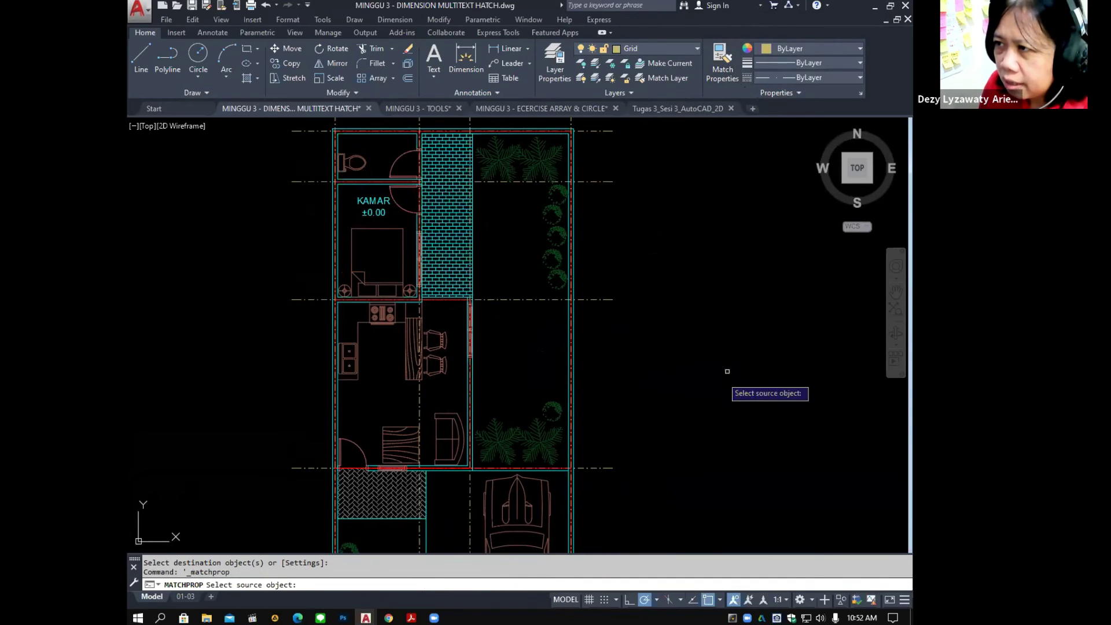
click(372, 500)
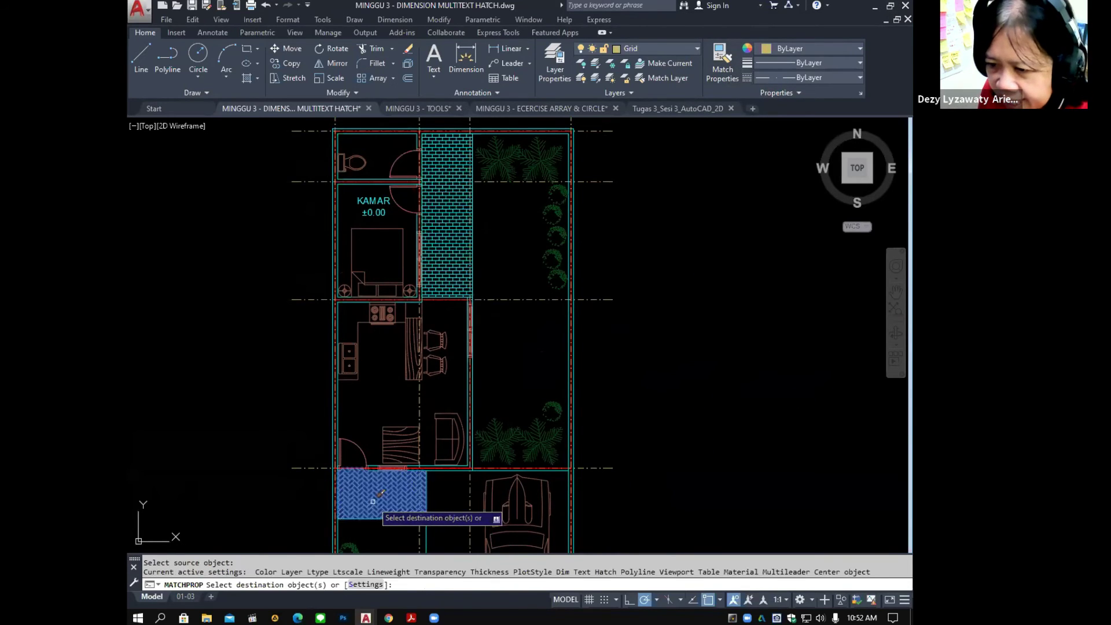
click(458, 253)
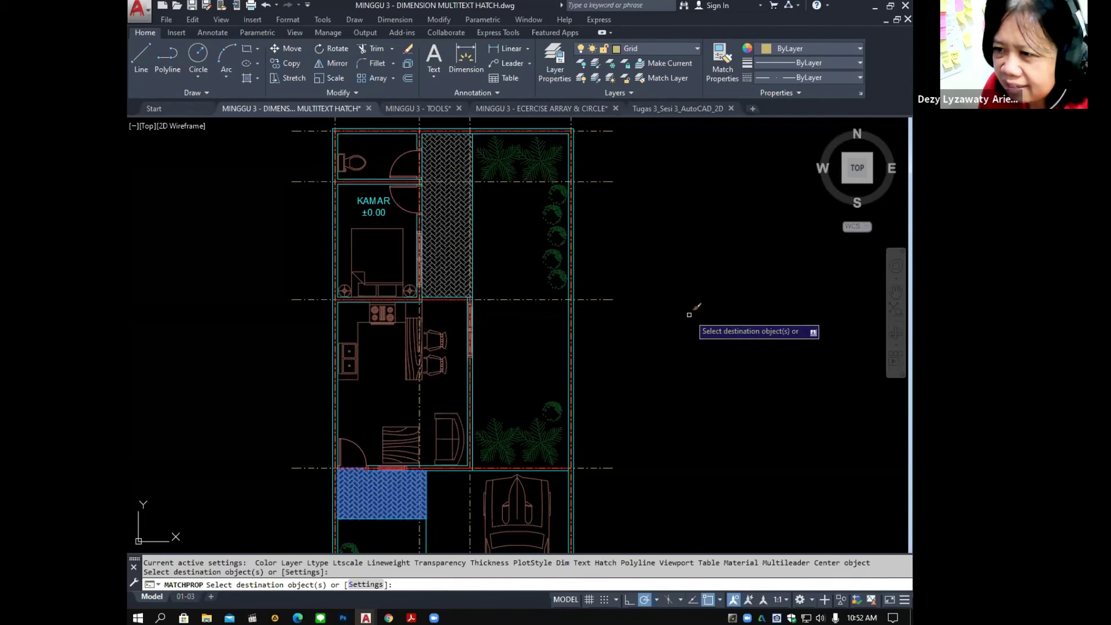
key(Return)
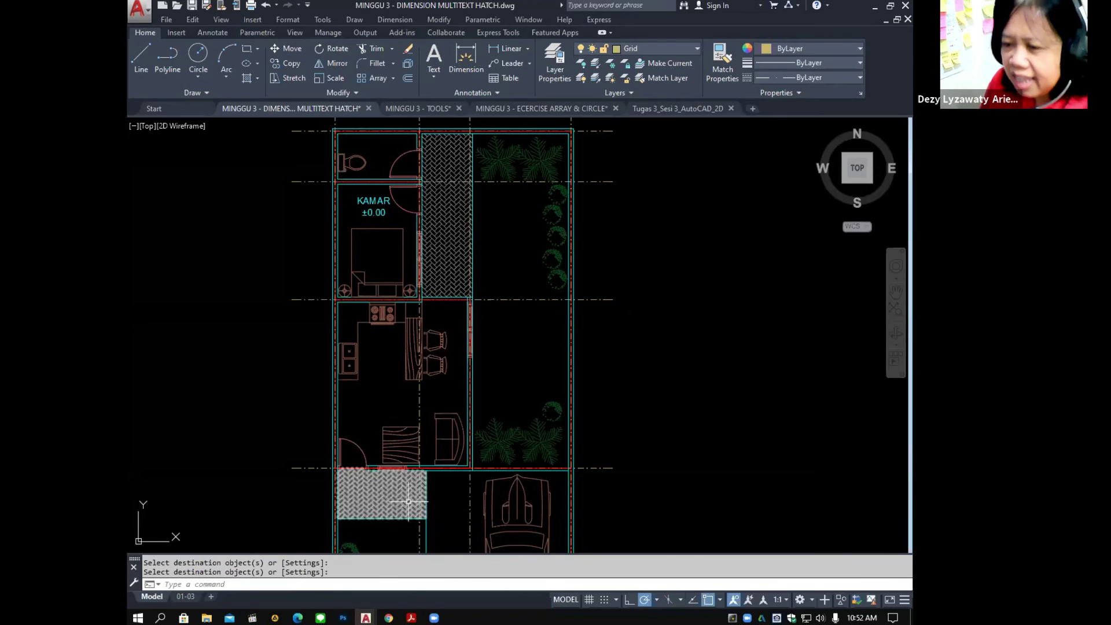
click(448, 234)
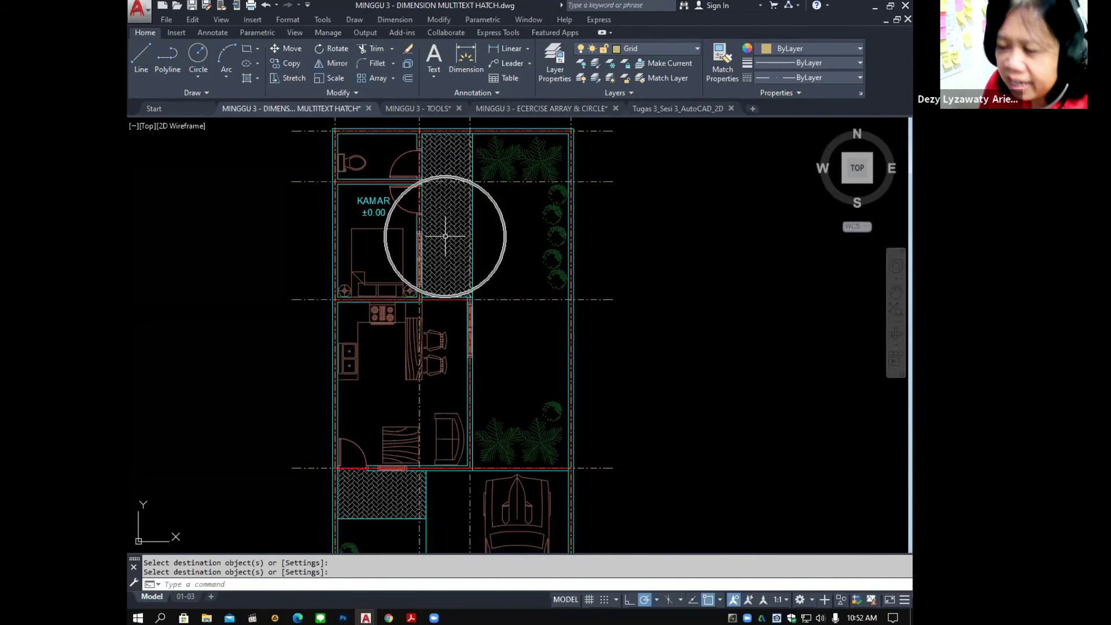
click(726, 74)
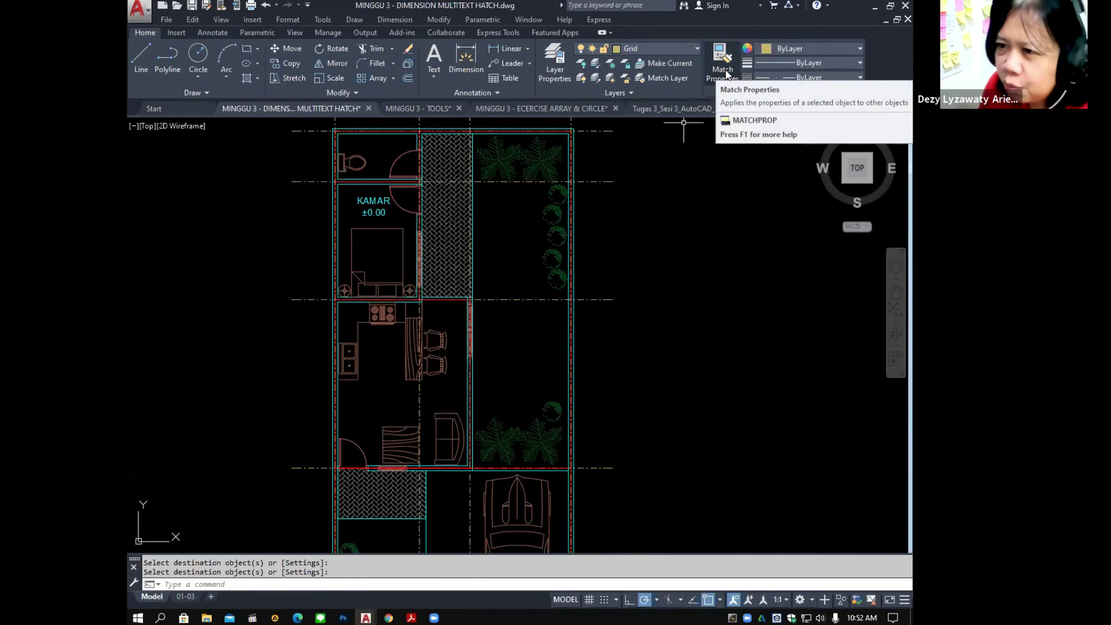
scroll(606, 310, down, 2)
middle_drag(606, 310, 586, 280)
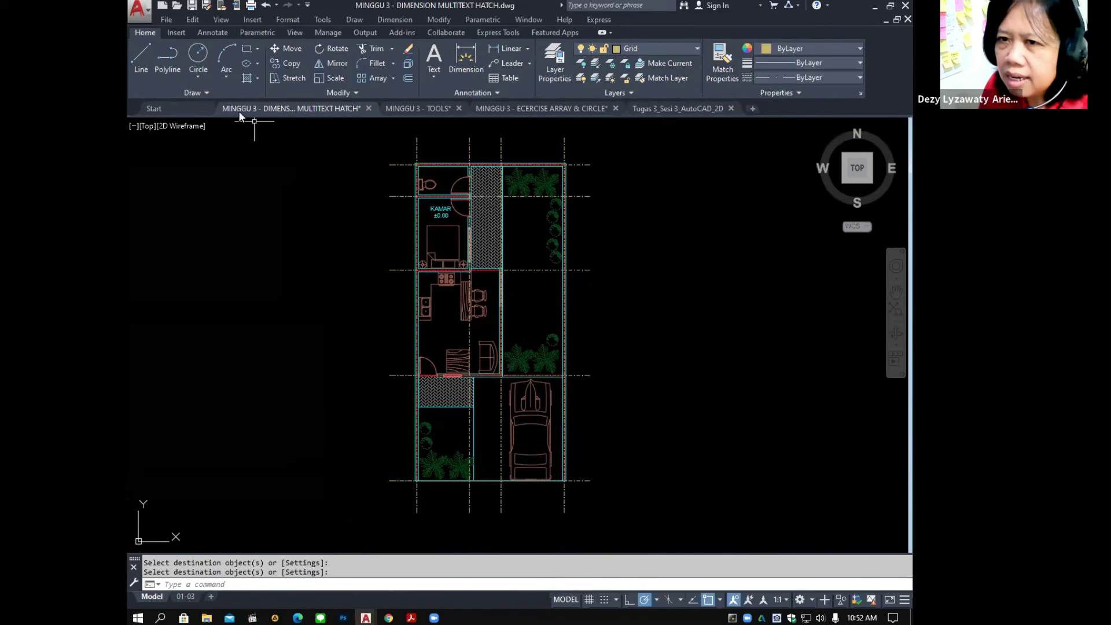
Draw a two-point circle with a diameter of 500 directly below the lower end of the leftmost vertical grid line.
click(197, 54)
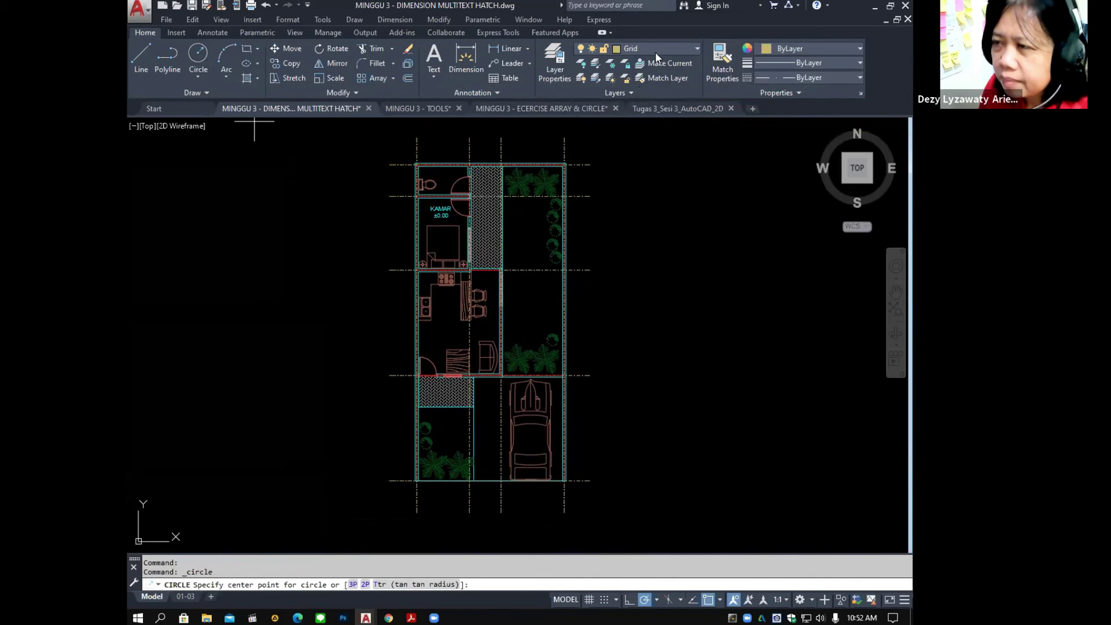
click(198, 75)
click(211, 99)
scroll(632, 417, up, 4)
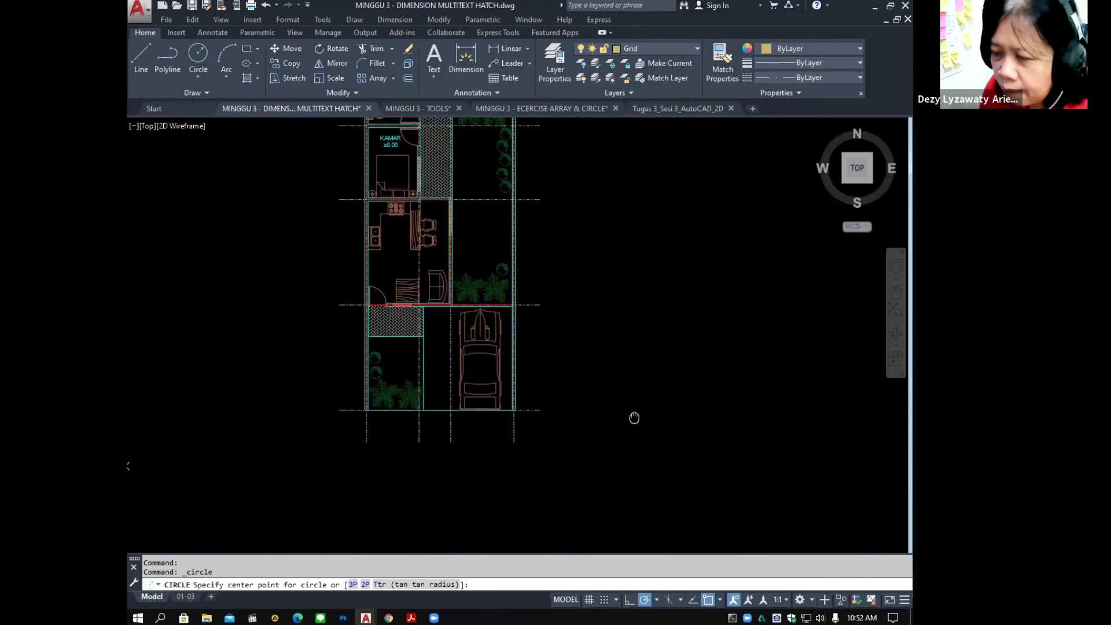
scroll(534, 404, up, 2)
middle_drag(513, 423, 861, 317)
scroll(395, 394, up, 4)
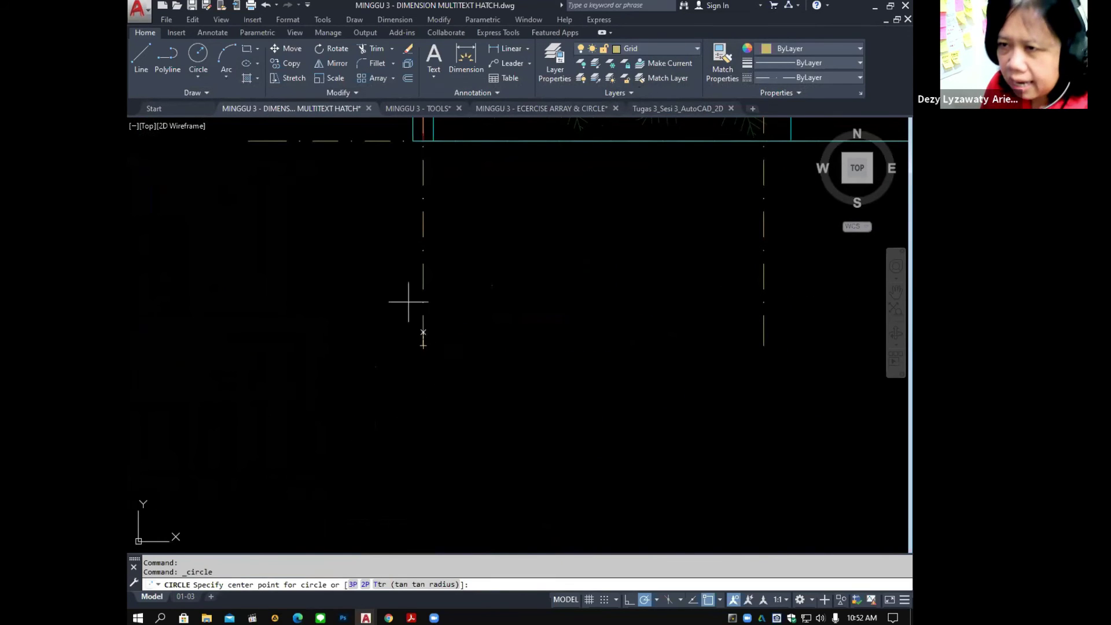
click(356, 21)
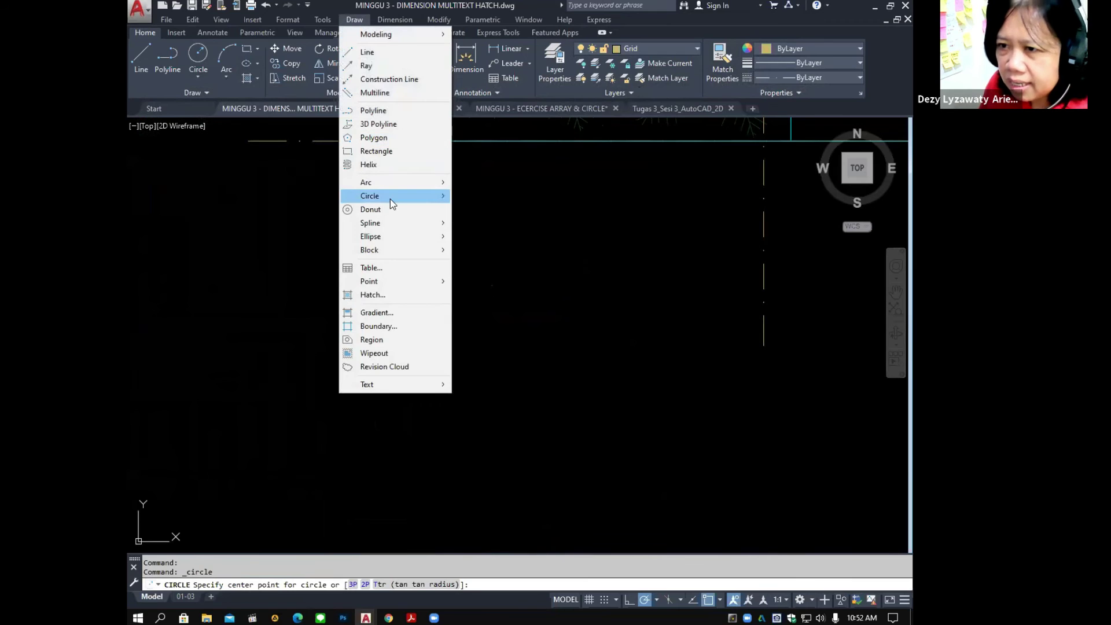
mouse_move(449, 194)
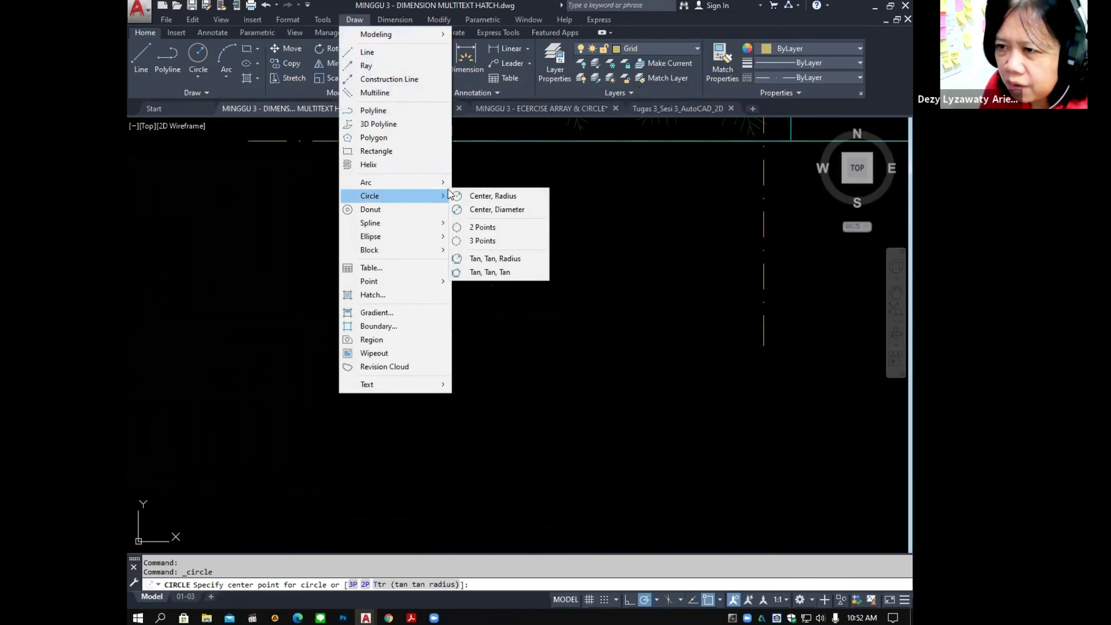
click(489, 228)
click(422, 346)
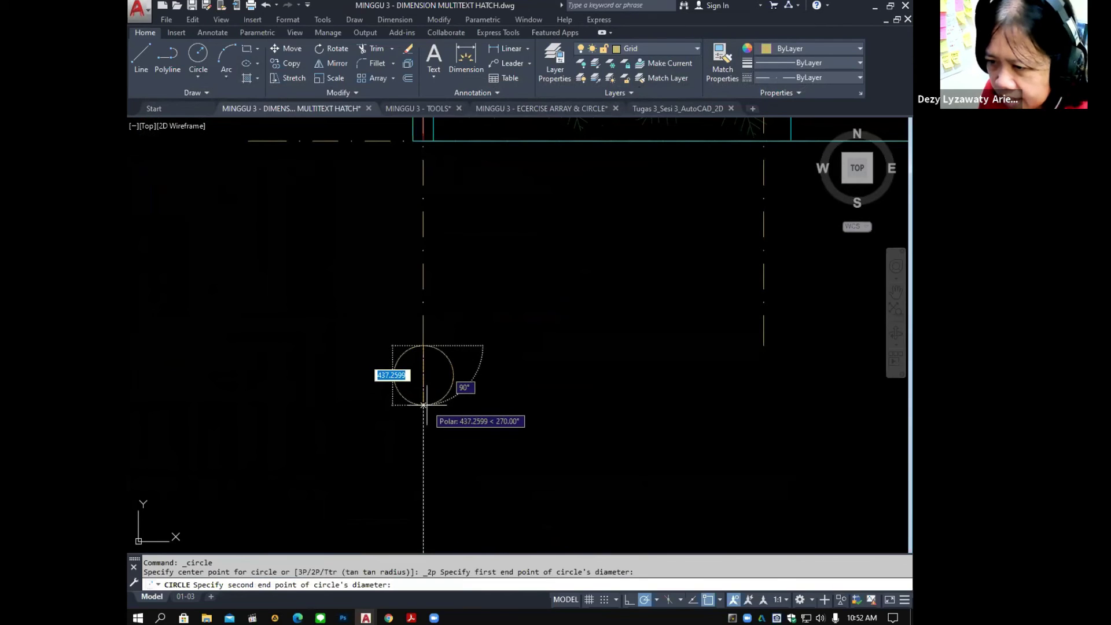
text(5)
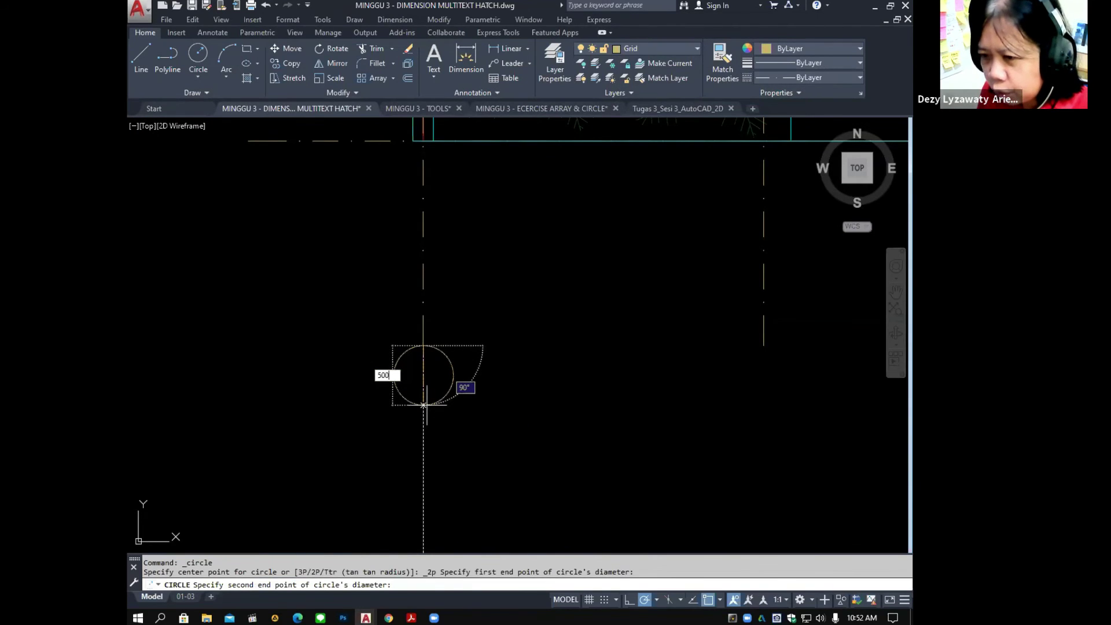
text(00)
key(Return)
Place single-line text "1" with height 300 and rotation 0 inside the circle below the leftmost vertical grid line.
scroll(439, 399, down, 2)
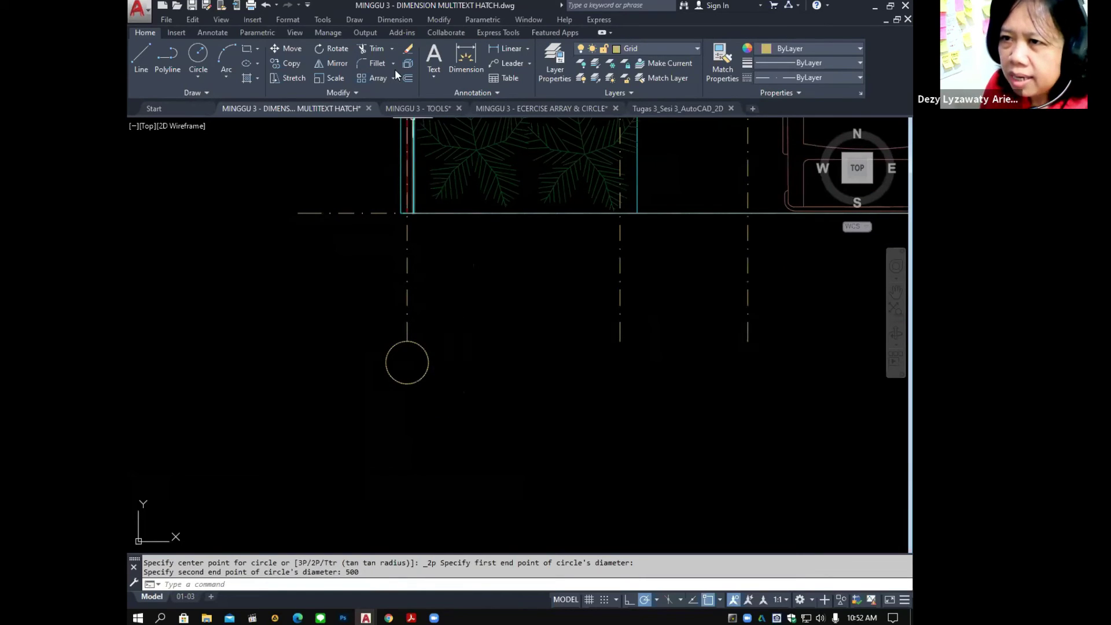
click(351, 20)
mouse_move(387, 391)
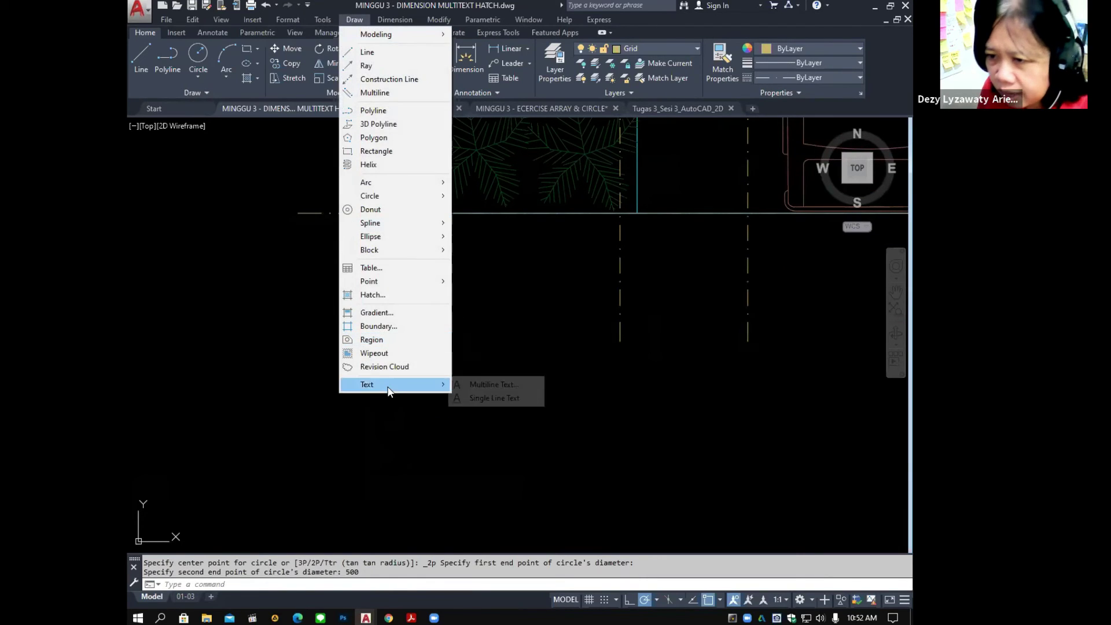
click(485, 398)
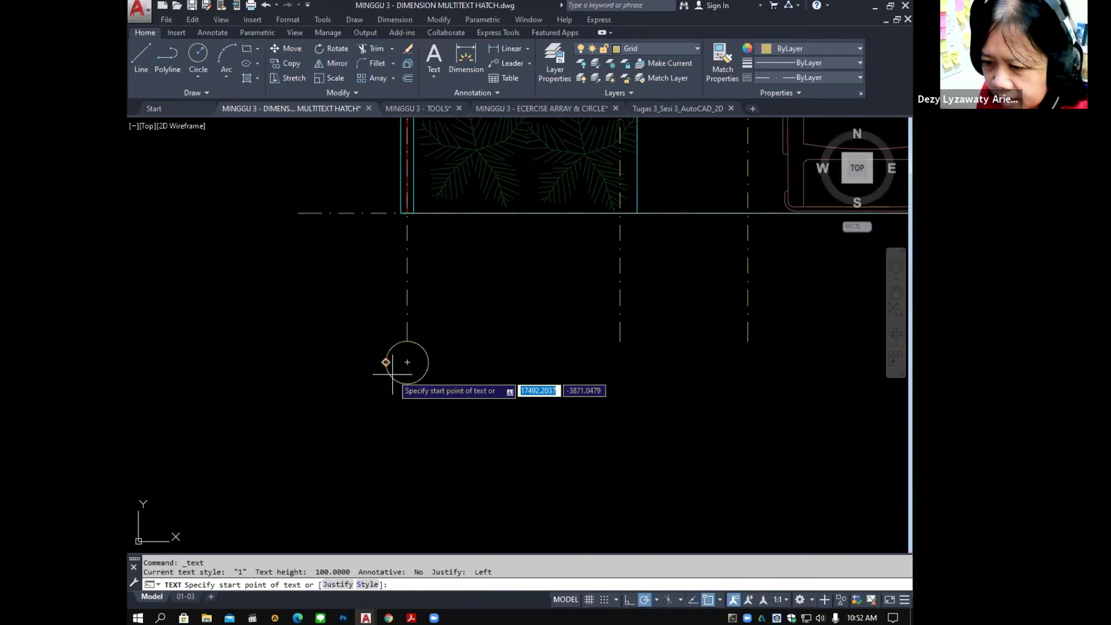
scroll(392, 373, up, 2)
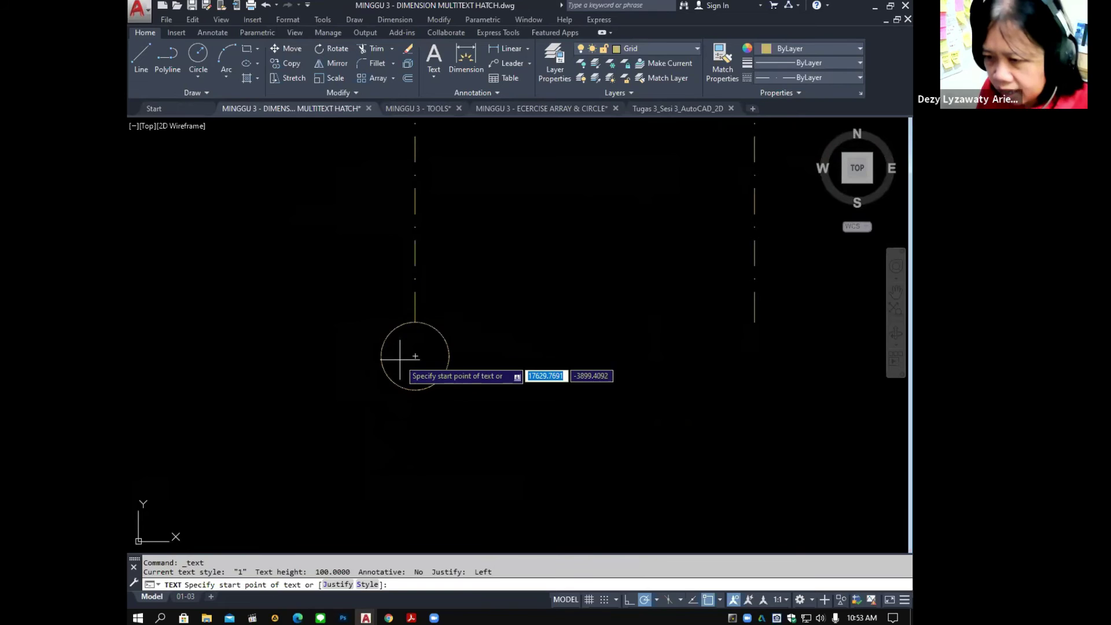
click(399, 359)
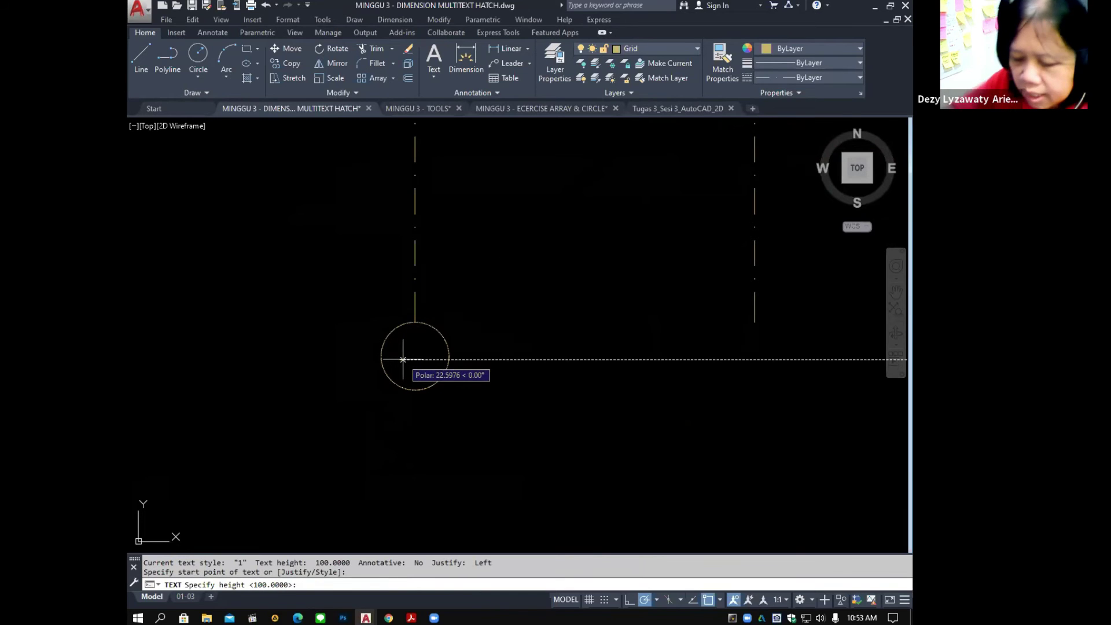
text(300)
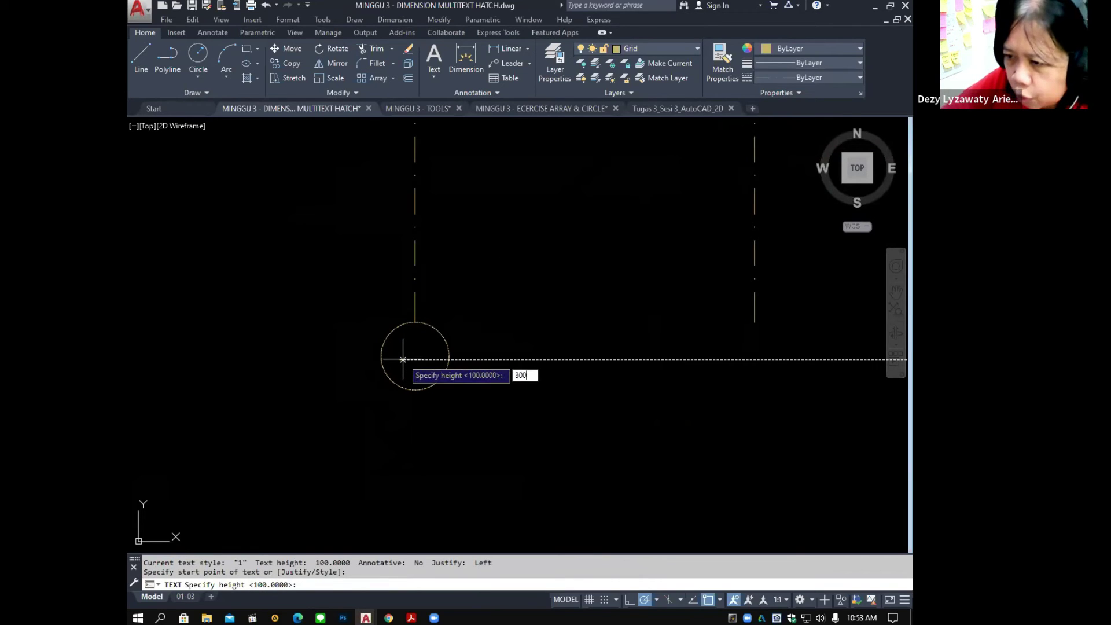
key(Return)
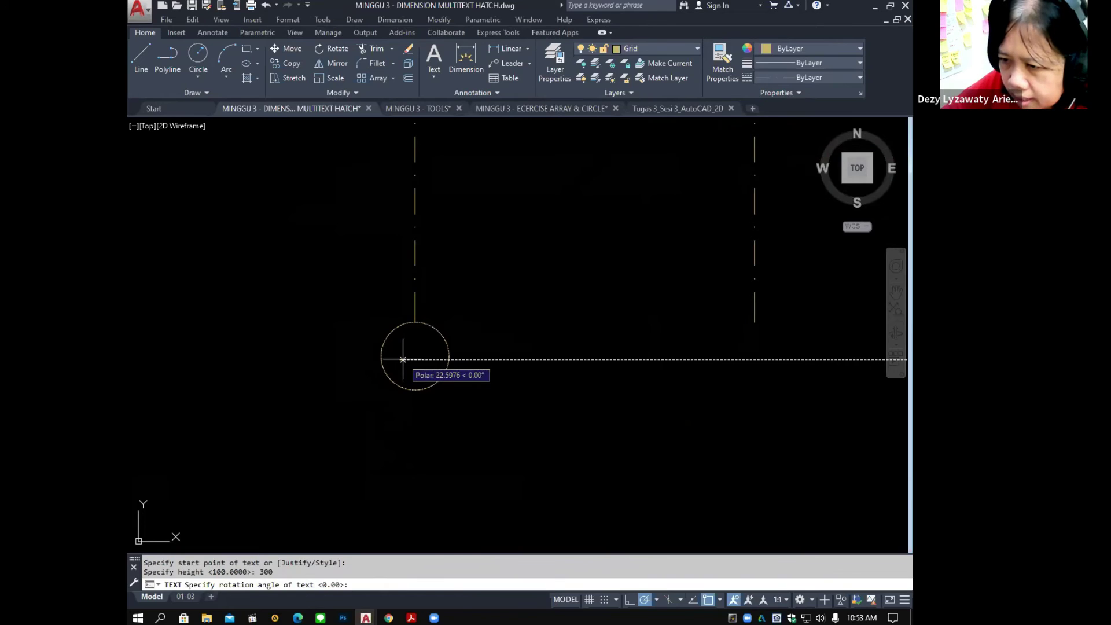
key(Return)
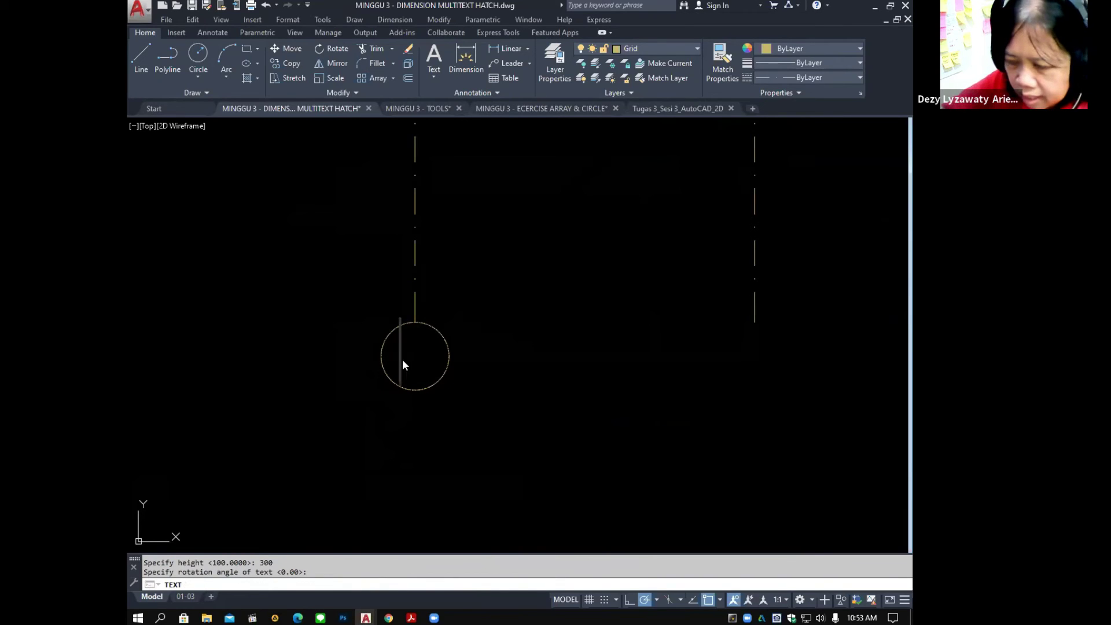
text(1)
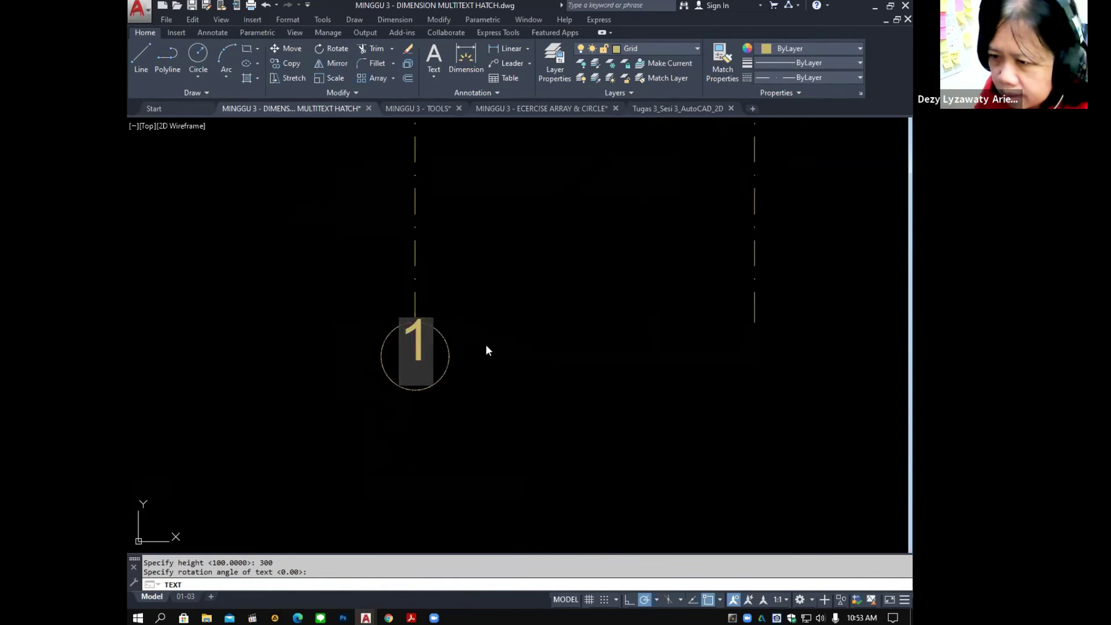
key(Return)
key(Return)
key(Escape)
Move the text "1" so that it sits centred inside its grid circle.
key(Return)
click(405, 361)
click(402, 355)
key(Return)
click(515, 370)
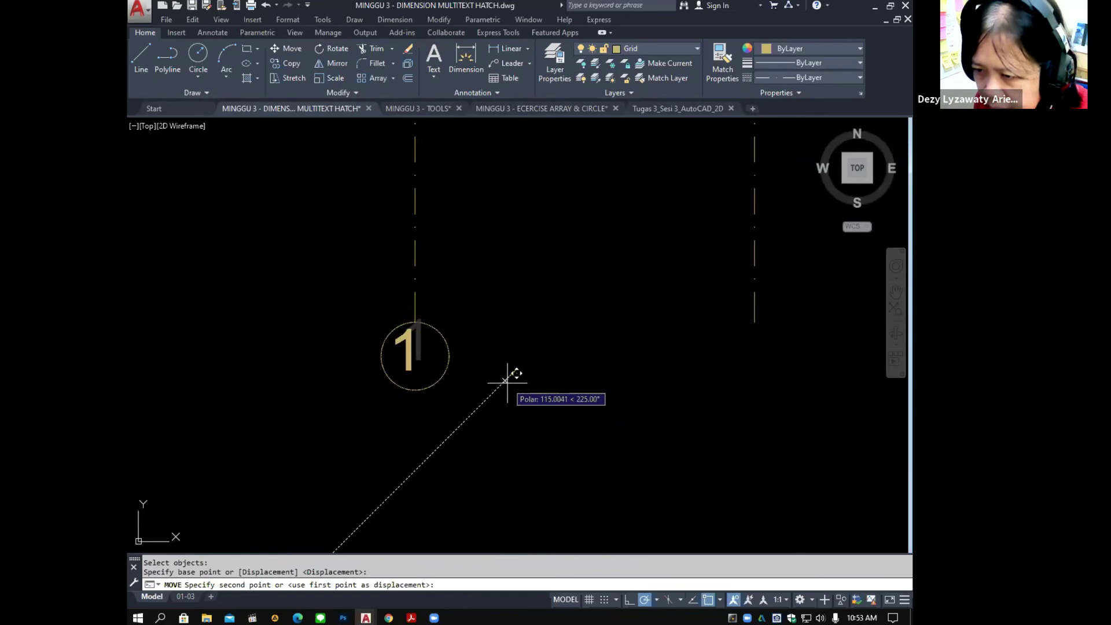
click(515, 386)
Copy the circle and its "1" label from the leftmost vertical grid line to the lower ends of the three other vertical grid lines.
scroll(491, 378, down, 3)
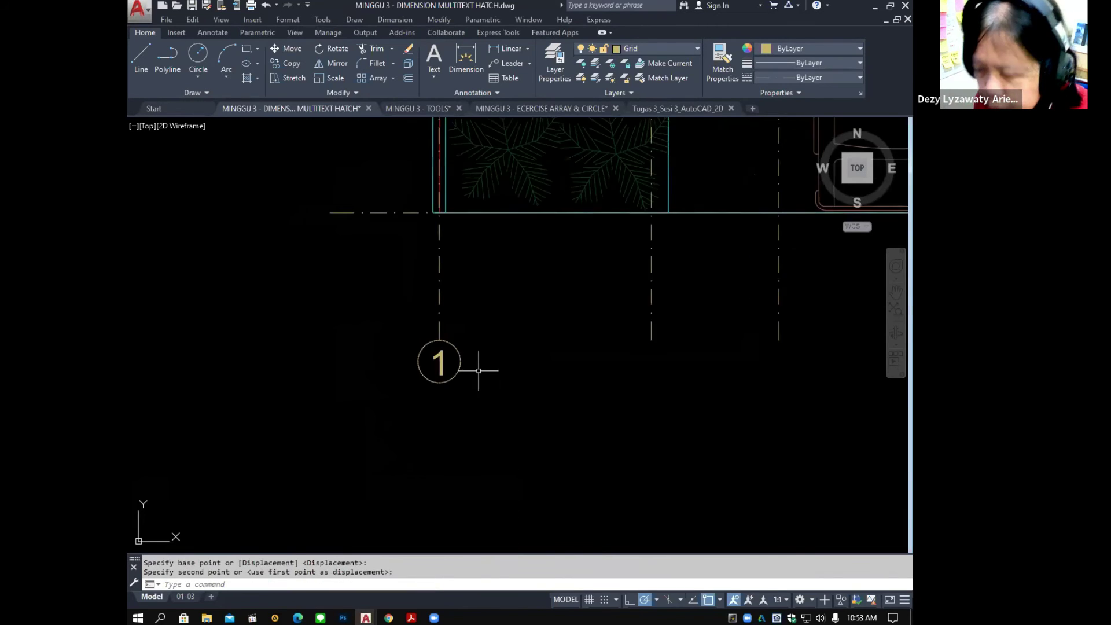
middle_drag(479, 372, 404, 366)
text(co)
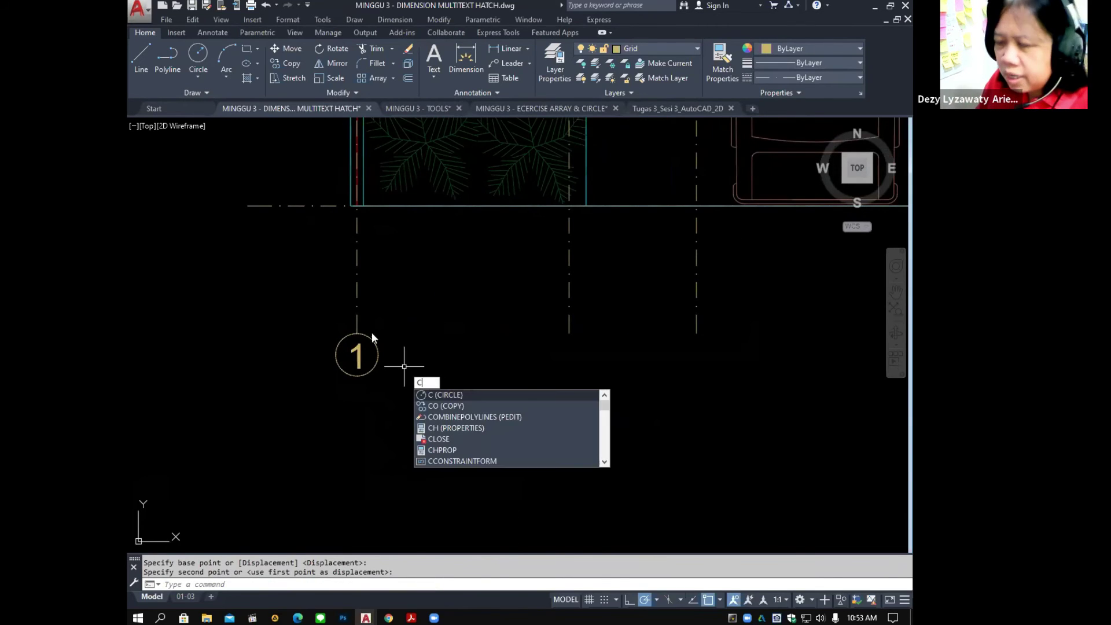
key(Escape)
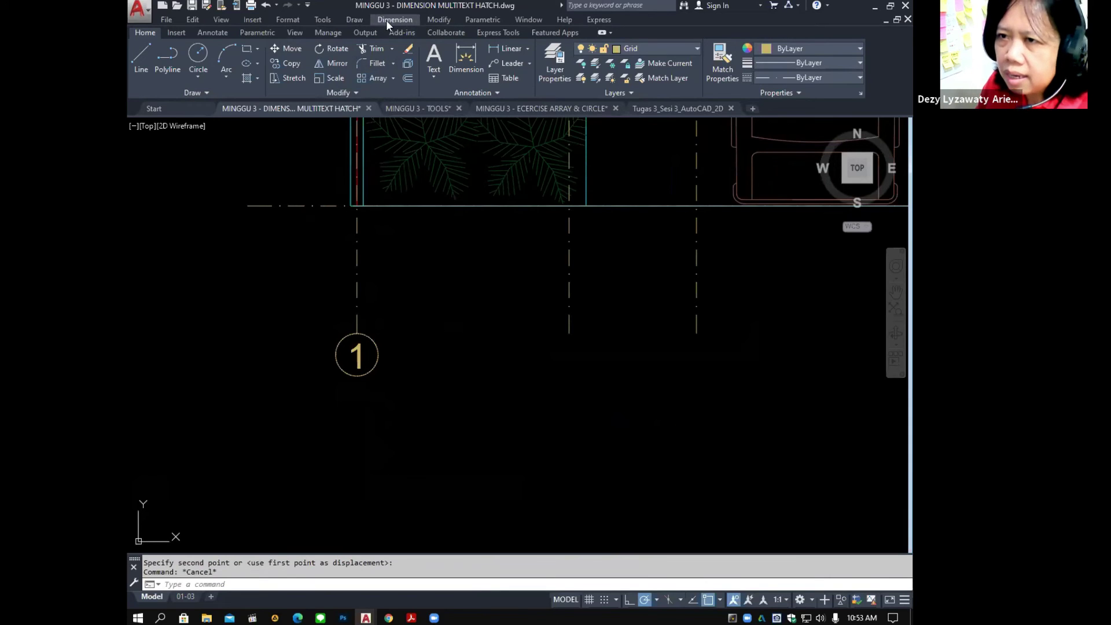
click(354, 20)
mouse_move(439, 19)
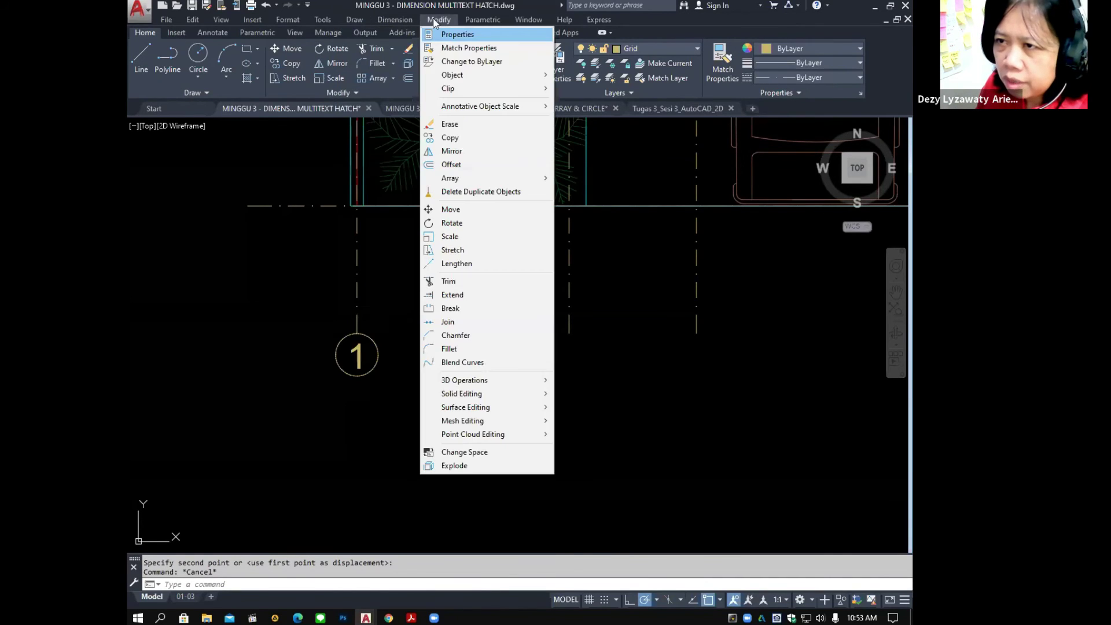
click(467, 141)
click(306, 328)
click(422, 404)
key(Return)
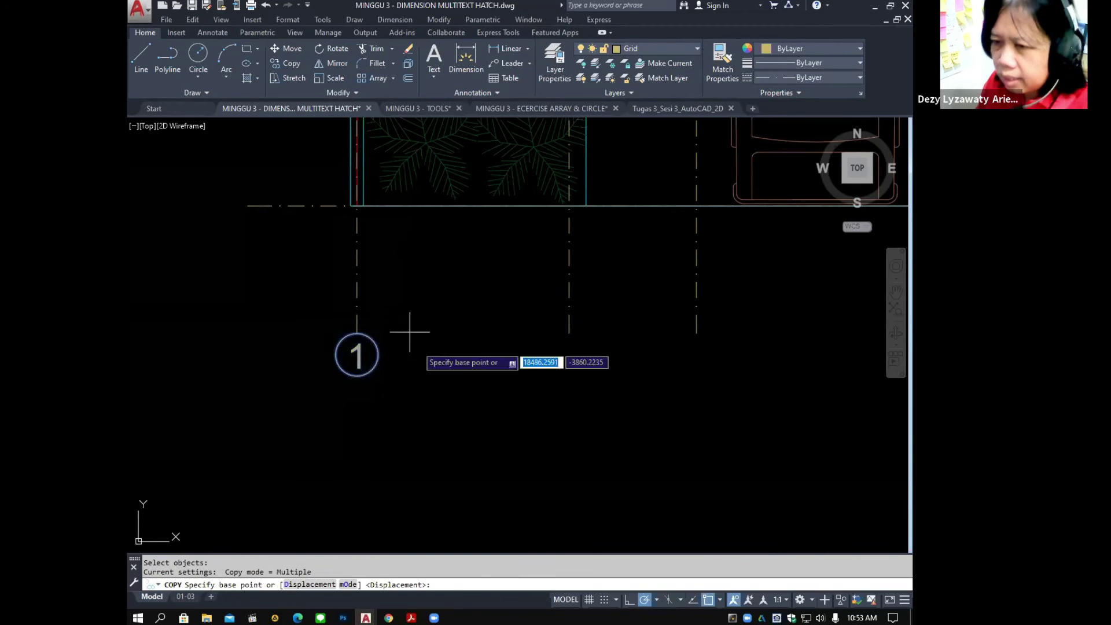
click(357, 333)
click(569, 333)
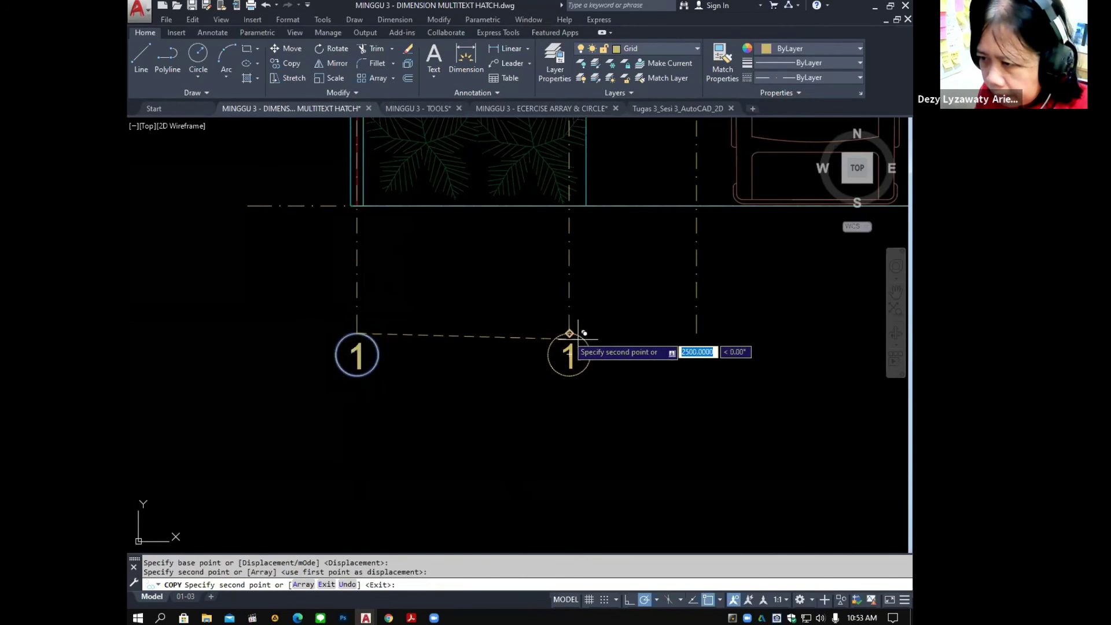
middle_drag(606, 375, 375, 410)
click(467, 367)
middle_drag(557, 401, 372, 433)
click(535, 399)
middle_drag(536, 399, 732, 345)
key(Escape)
key(Escape)
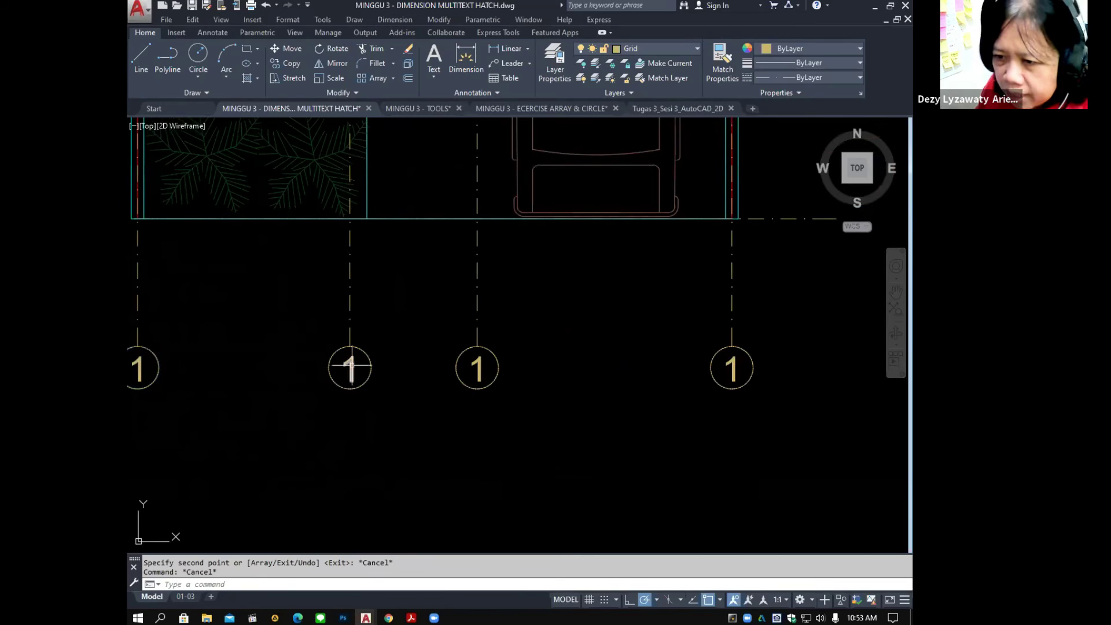
Change the three copied grid labels to 2, 3 and 4 from left to right.
double_click(350, 366)
text(2)
key(Return)
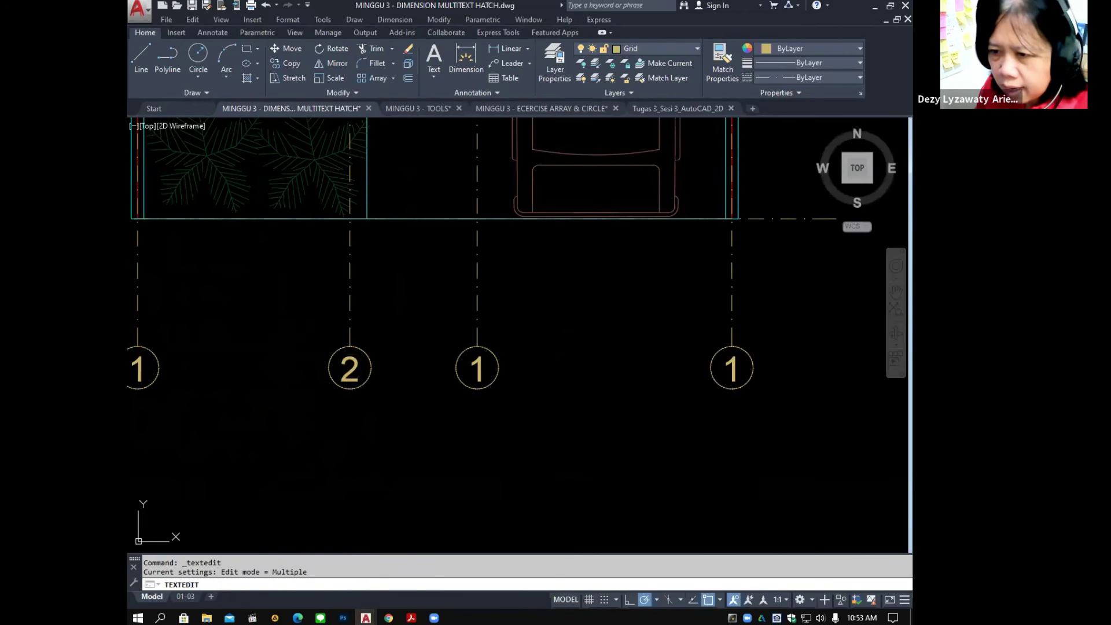
click(477, 366)
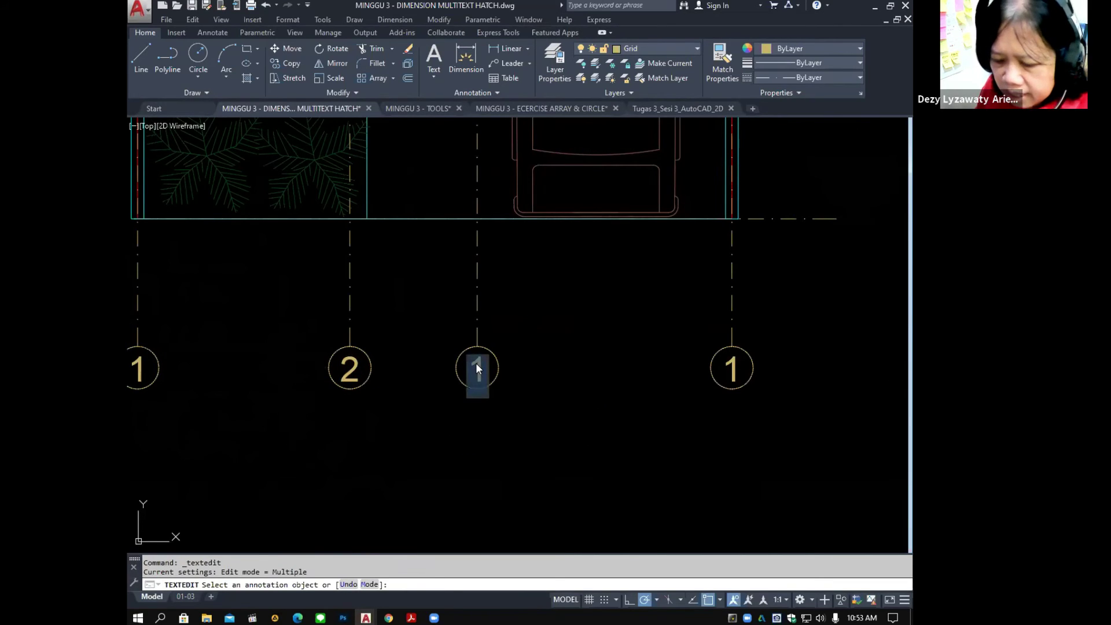
text(3)
key(Return)
mouse_move(581, 457)
middle_down()
mouse_move(575, 424)
mouse_move(609, 384)
middle_up()
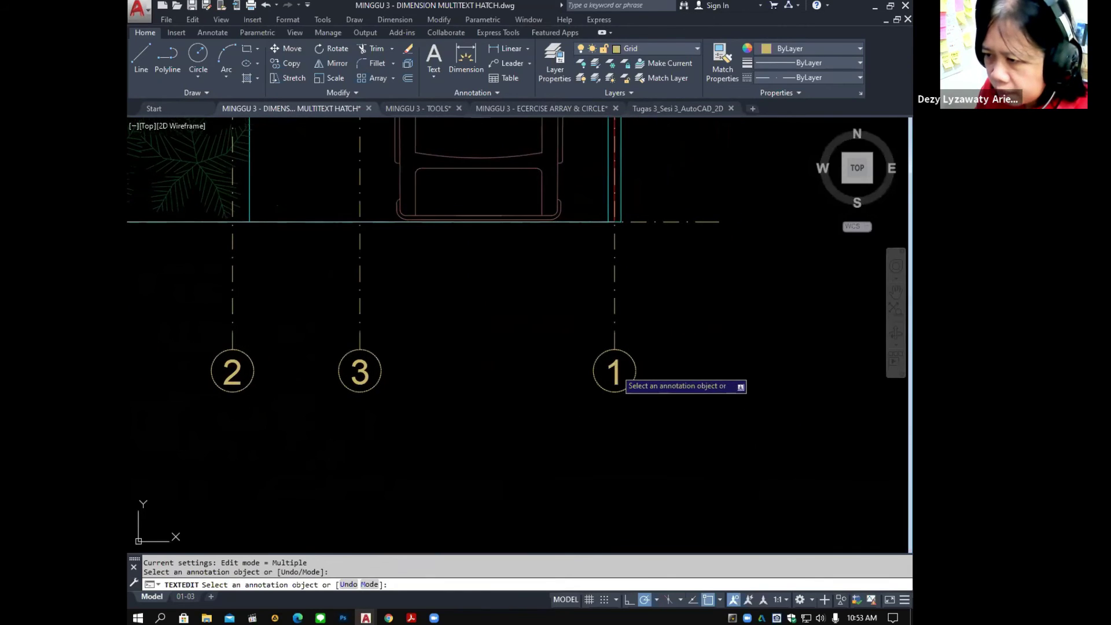
click(614, 371)
text(4)
key(Return)
scroll(639, 425, down, 4)
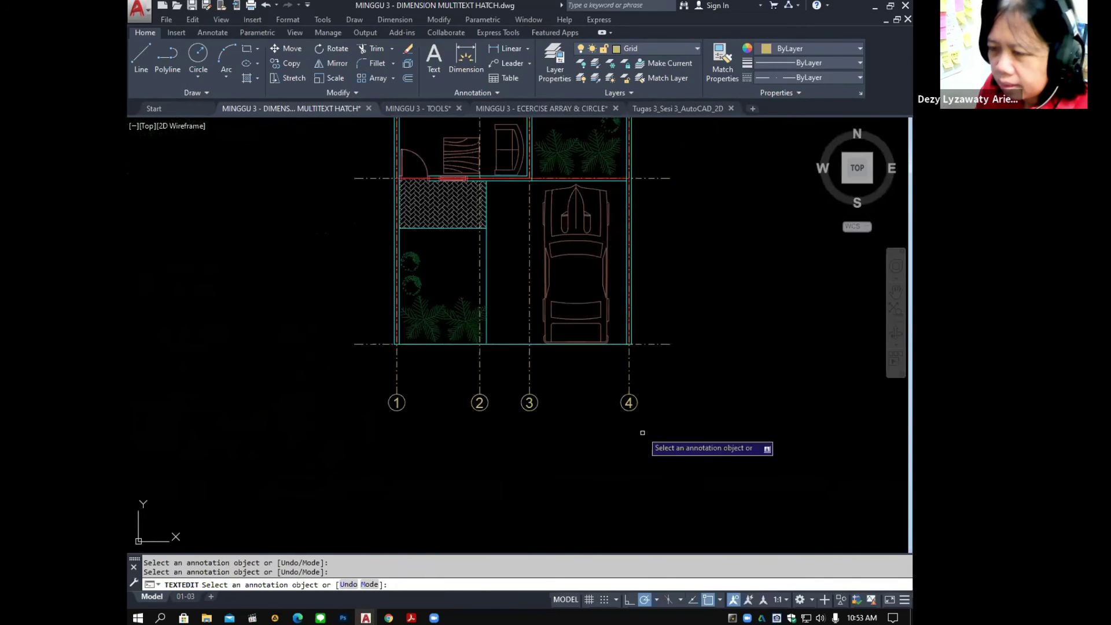
key(Escape)
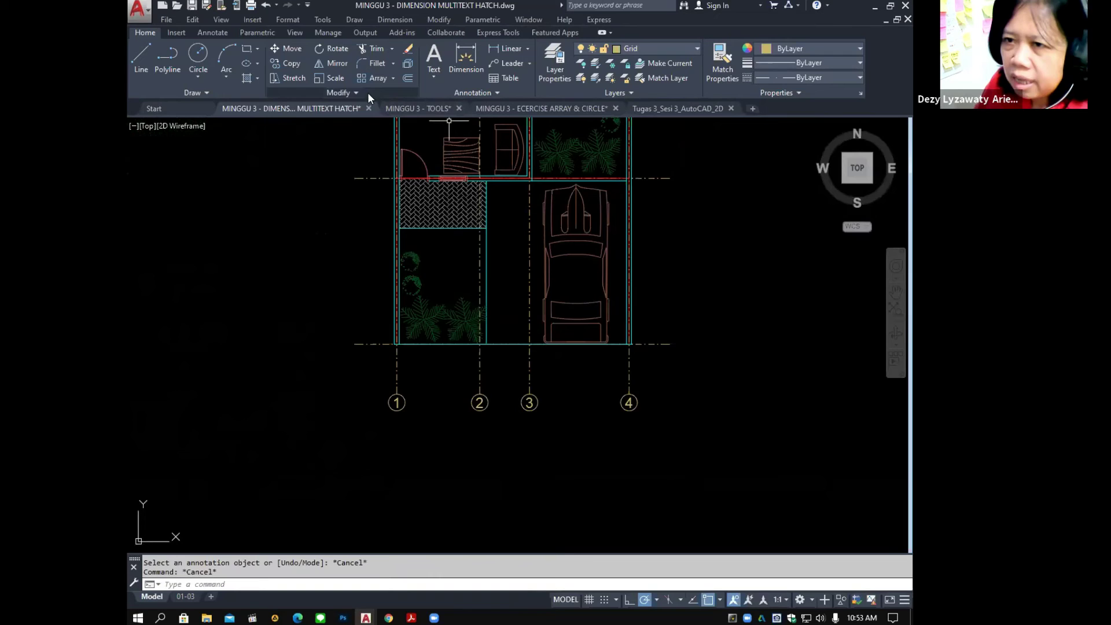
Copy the four numbered grid circles 1 to 4 together to the upper ends of the vertical grid lines.
click(287, 62)
click(355, 379)
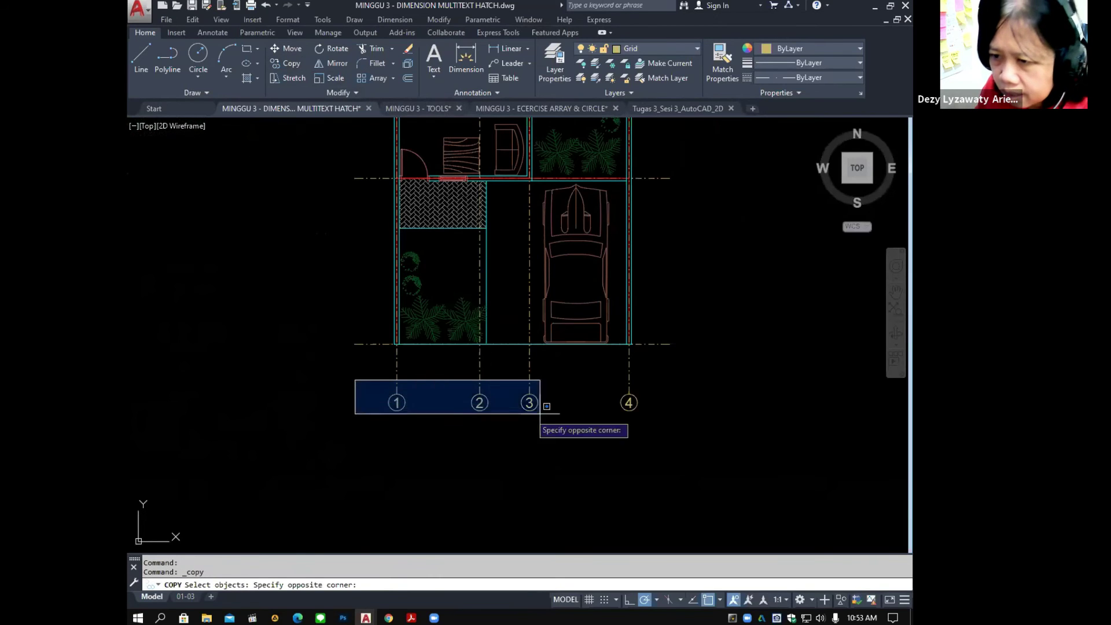
click(717, 439)
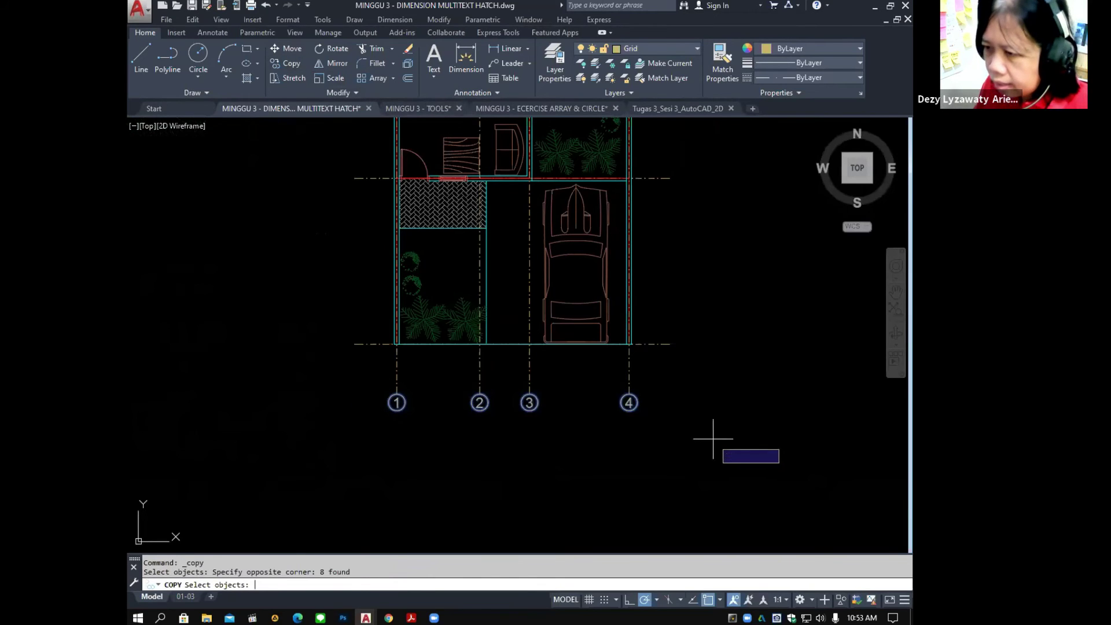
key(Return)
click(397, 403)
mouse_move(578, 282)
middle_down()
mouse_move(573, 428)
mouse_move(516, 375)
middle_up()
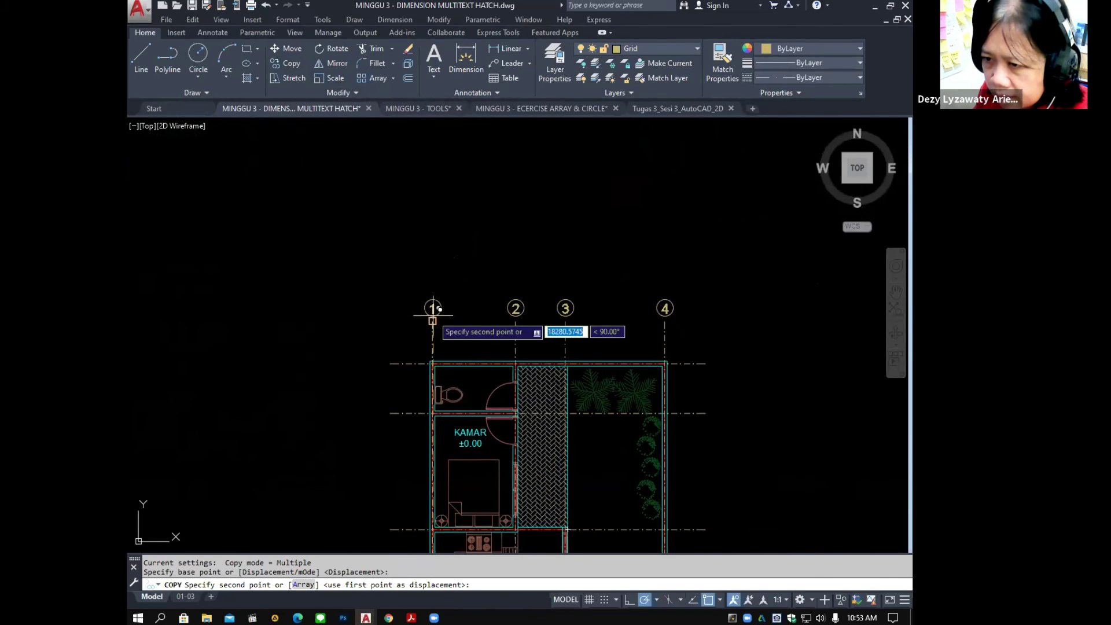
scroll(433, 315, down, 3)
key(Escape)
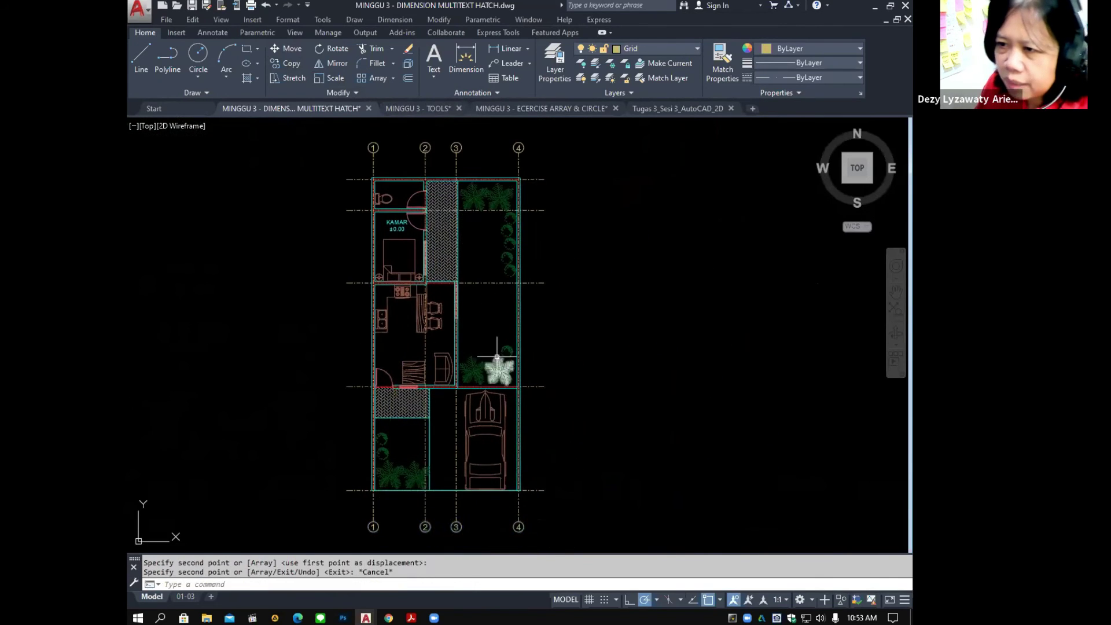
Copy the lower grid circle 1 by its left quadrant to the right ends of all five horizontal grid lines.
middle_drag(496, 357, 485, 284)
scroll(364, 496, up, 2)
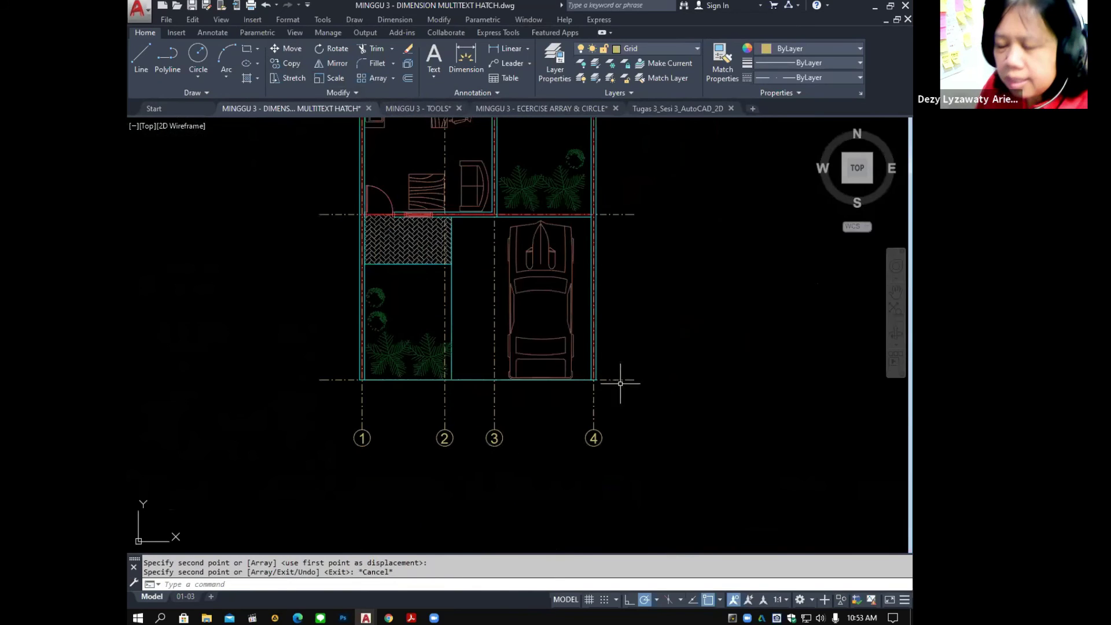
scroll(341, 463, up, 2)
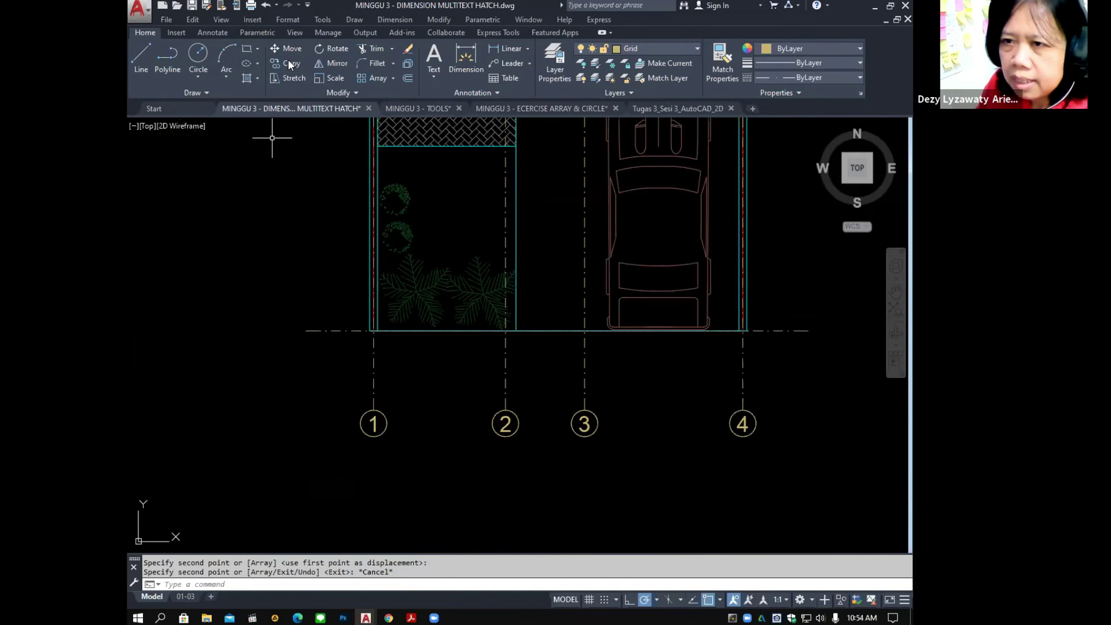
click(288, 63)
click(316, 399)
click(417, 453)
key(Return)
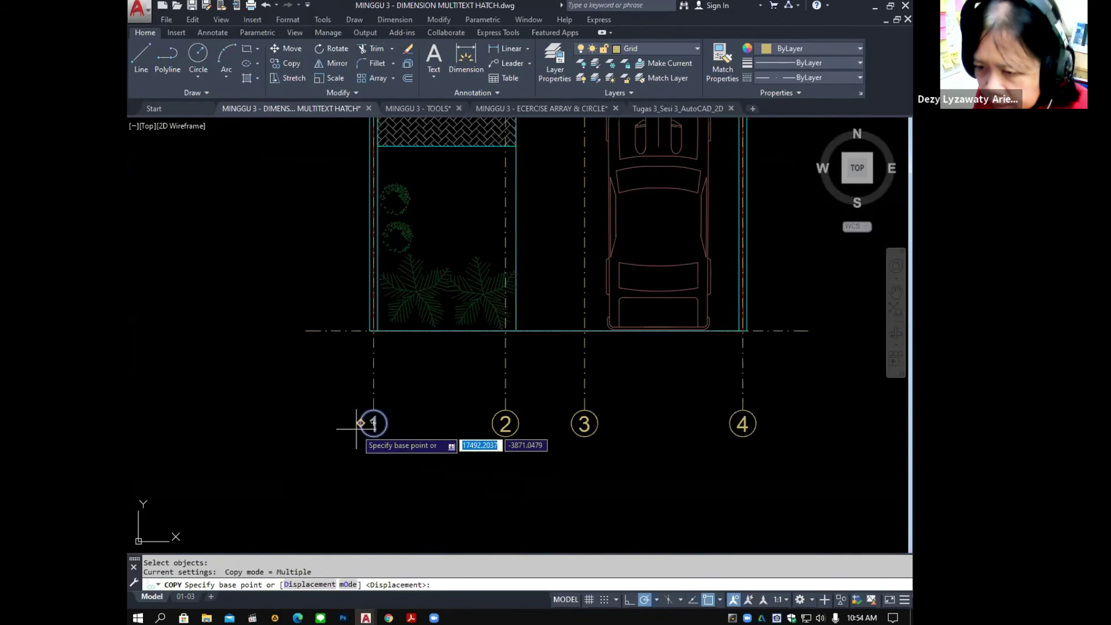
click(373, 423)
middle_drag(613, 423, 376, 453)
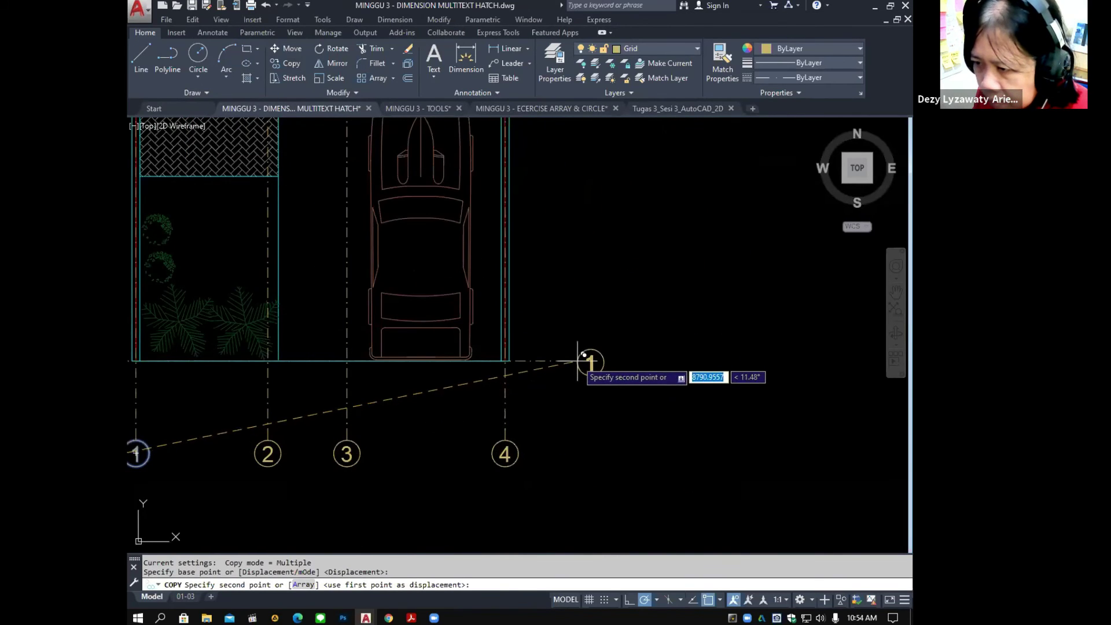
click(570, 361)
middle_drag(607, 277, 493, 484)
click(458, 302)
middle_drag(458, 303, 492, 493)
click(459, 325)
middle_drag(496, 248, 497, 304)
click(453, 382)
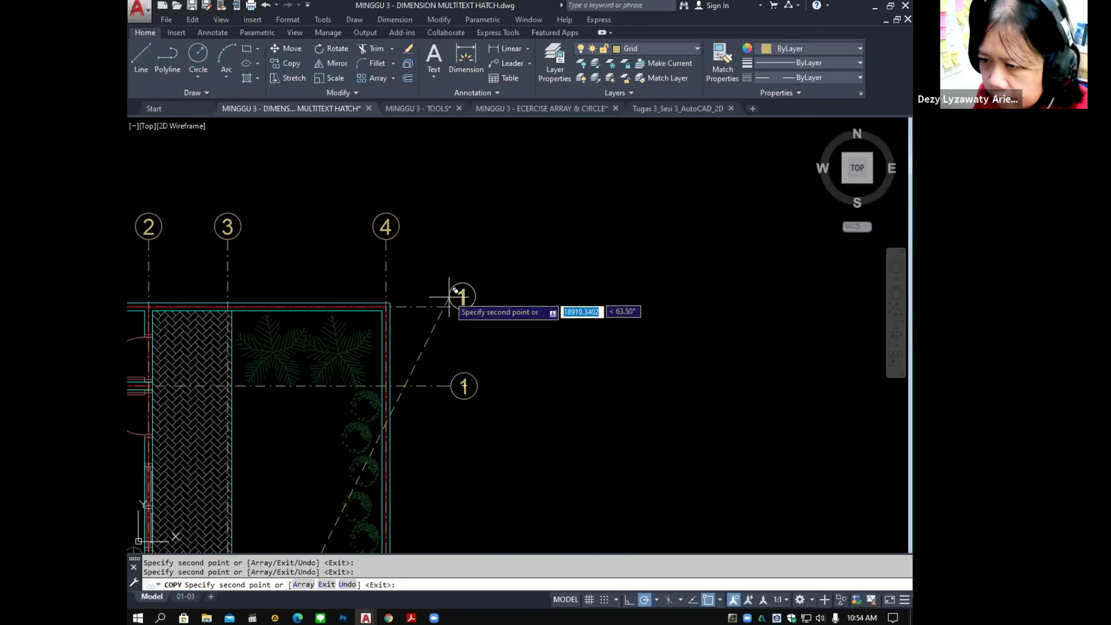
scroll(449, 262, down, 5)
key(Return)
Change the five copied labels on the horizontal grid lines' right-end circles to A, B, C, D and E from bottom to top.
scroll(426, 442, up, 4)
double_click(425, 439)
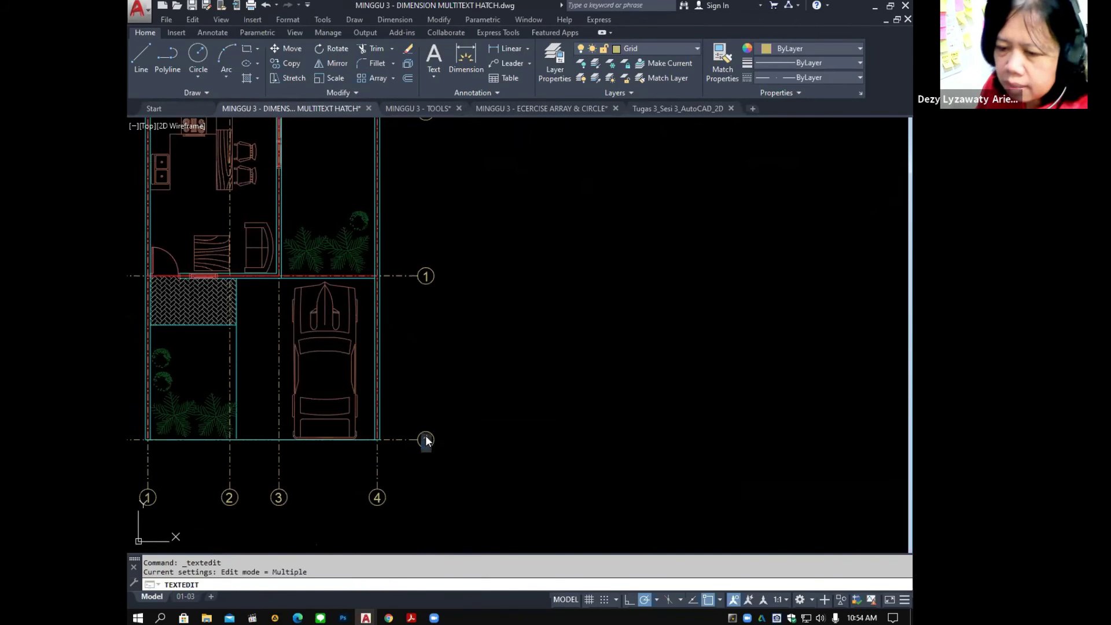
click(484, 405)
mouse_move(484, 310)
middle_down()
mouse_move(494, 360)
mouse_move(458, 392)
middle_up()
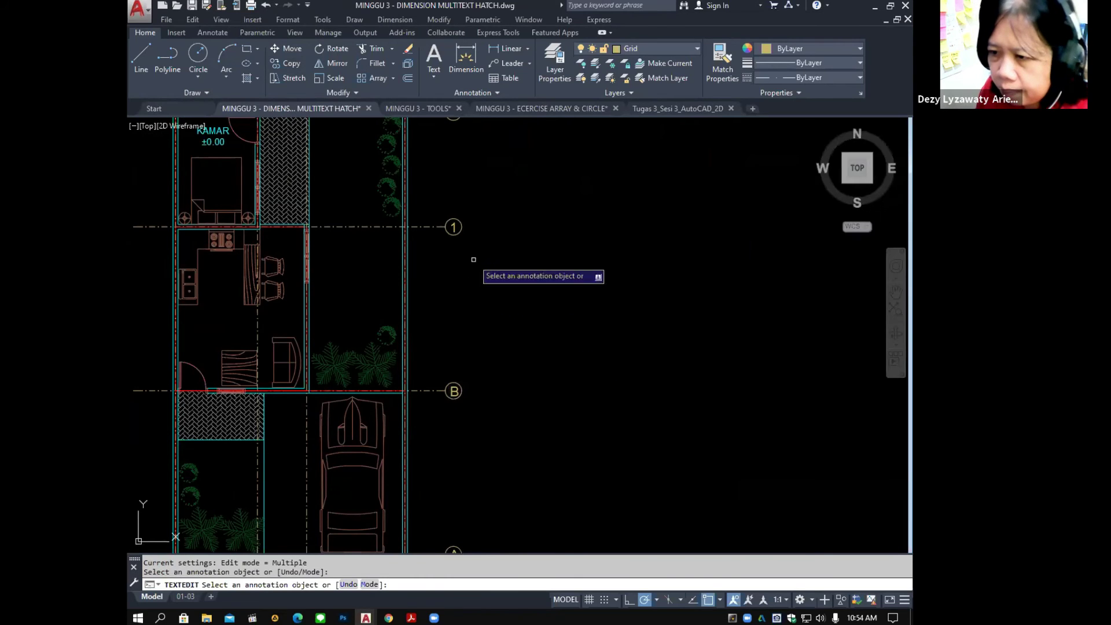
middle_drag(477, 265, 475, 402)
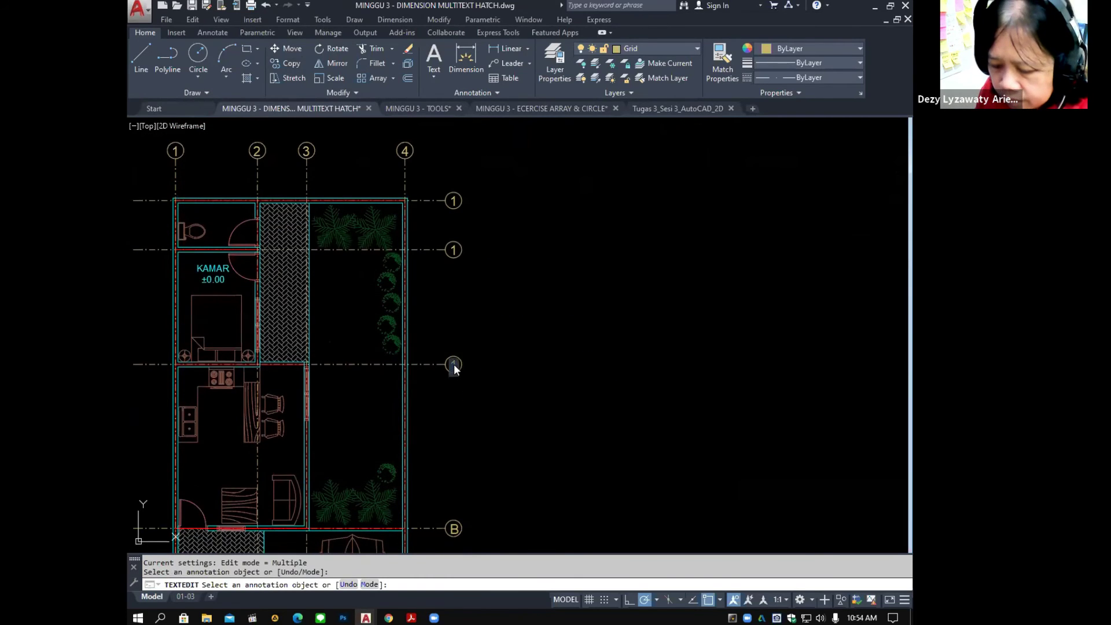
middle_drag(483, 304, 455, 354)
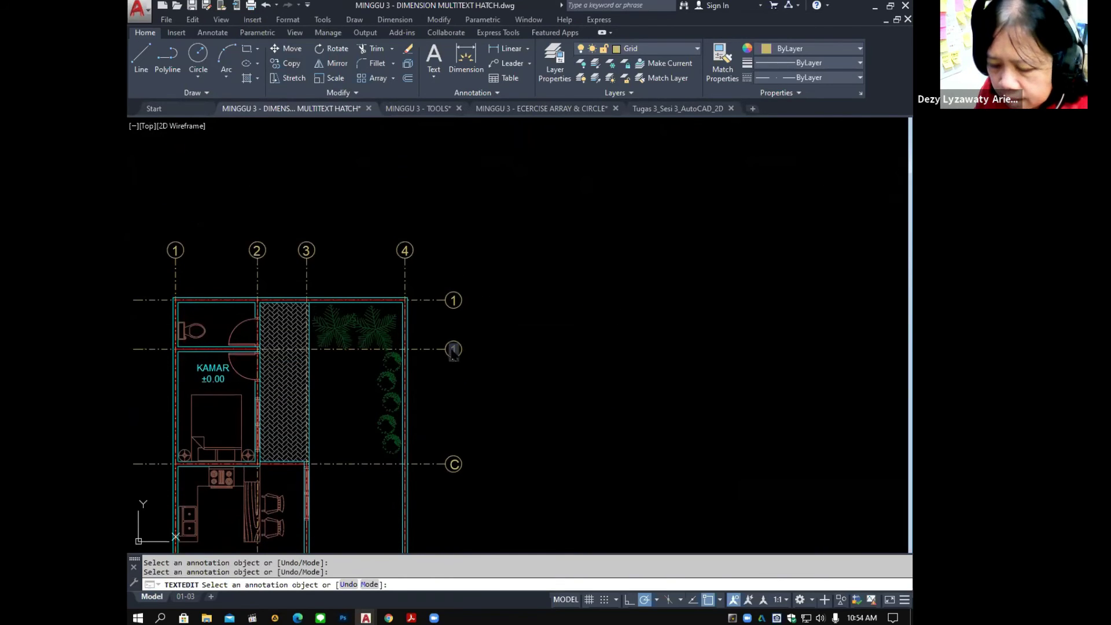
scroll(453, 301, up, 2)
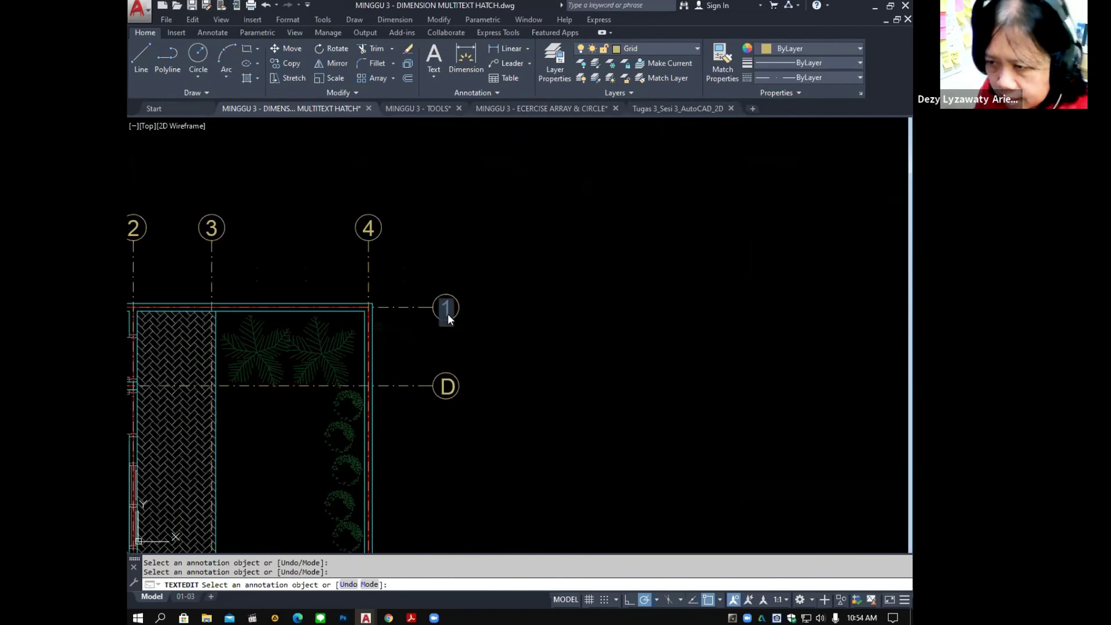
text(e)
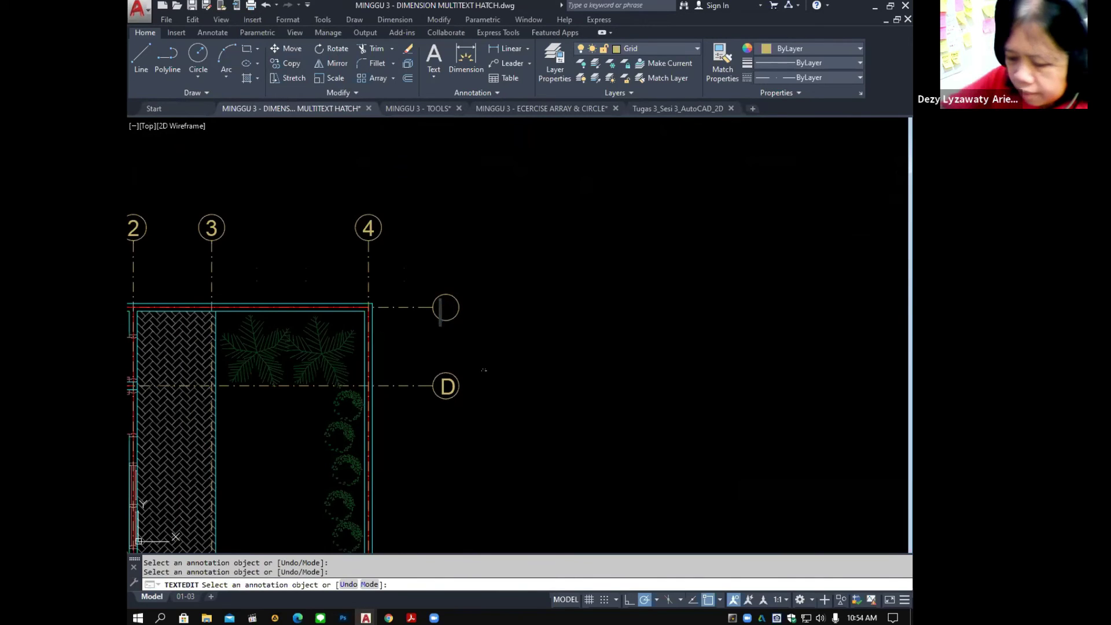
scroll(501, 307, down, 4)
scroll(503, 241, up, 1)
key(Escape)
Copy the five lettered grid circles A to E together to the left ends of the horizontal grid lines.
scroll(492, 240, up, 1)
middle_drag(479, 239, 476, 207)
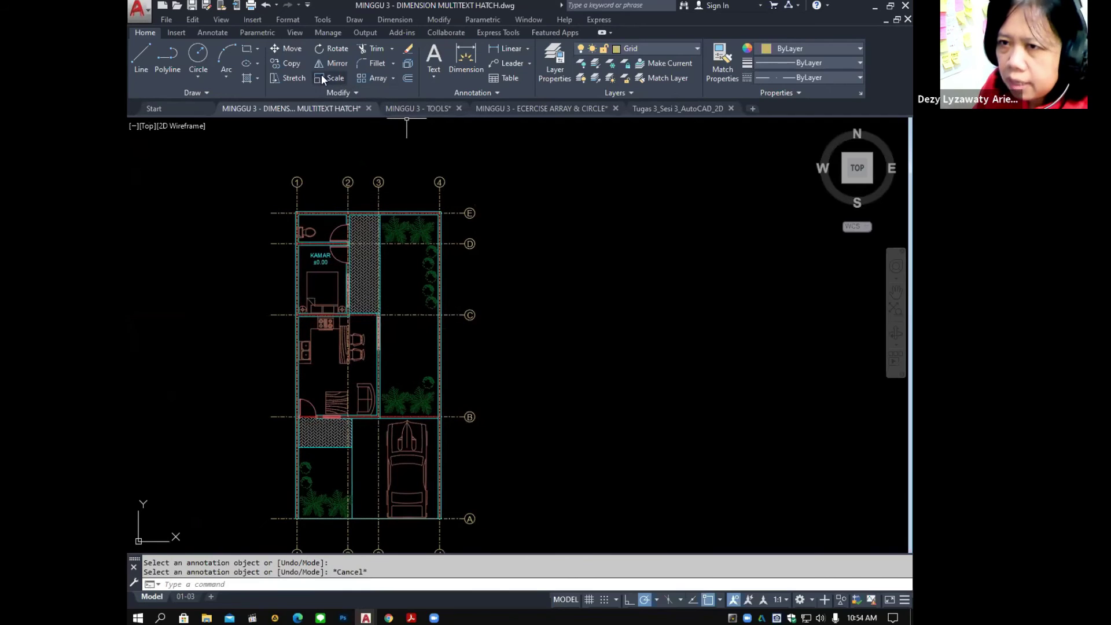
click(293, 62)
click(458, 195)
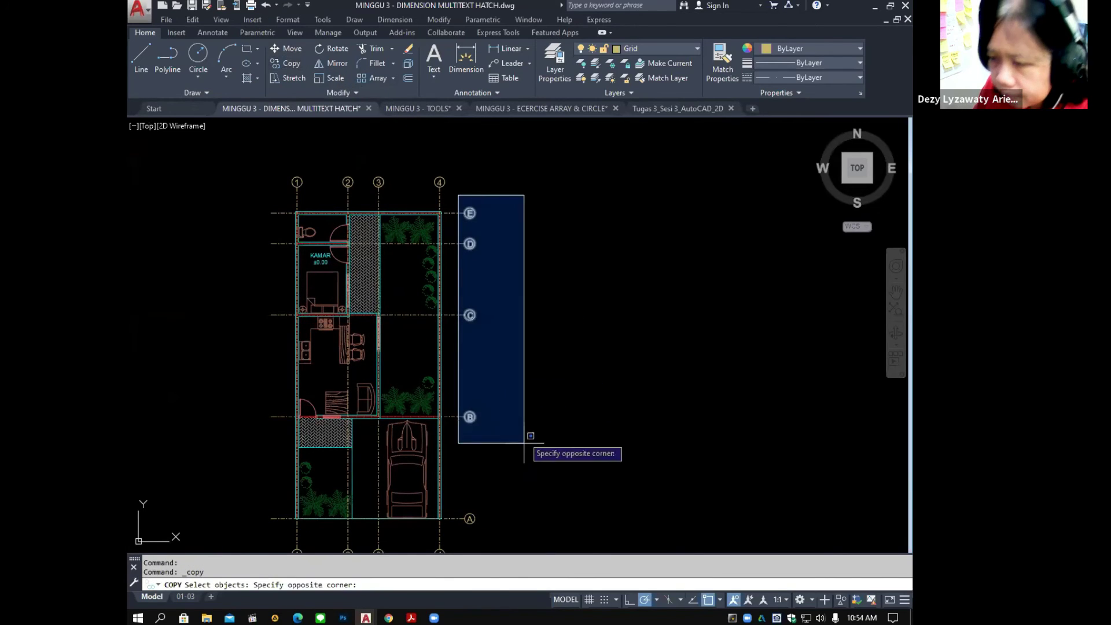
click(533, 527)
key(Return)
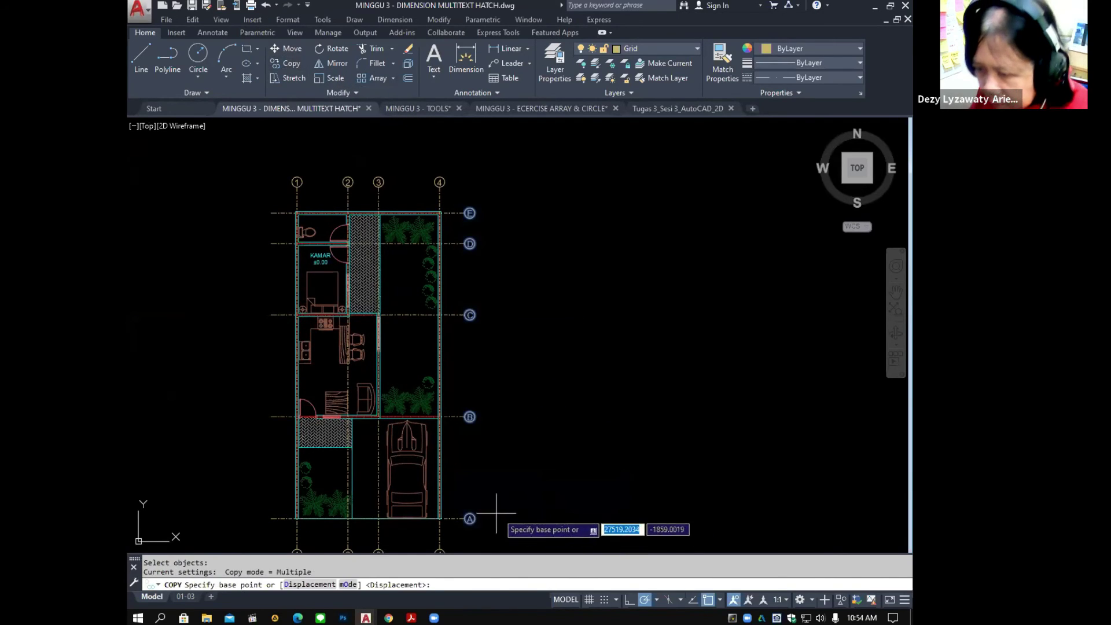
click(469, 518)
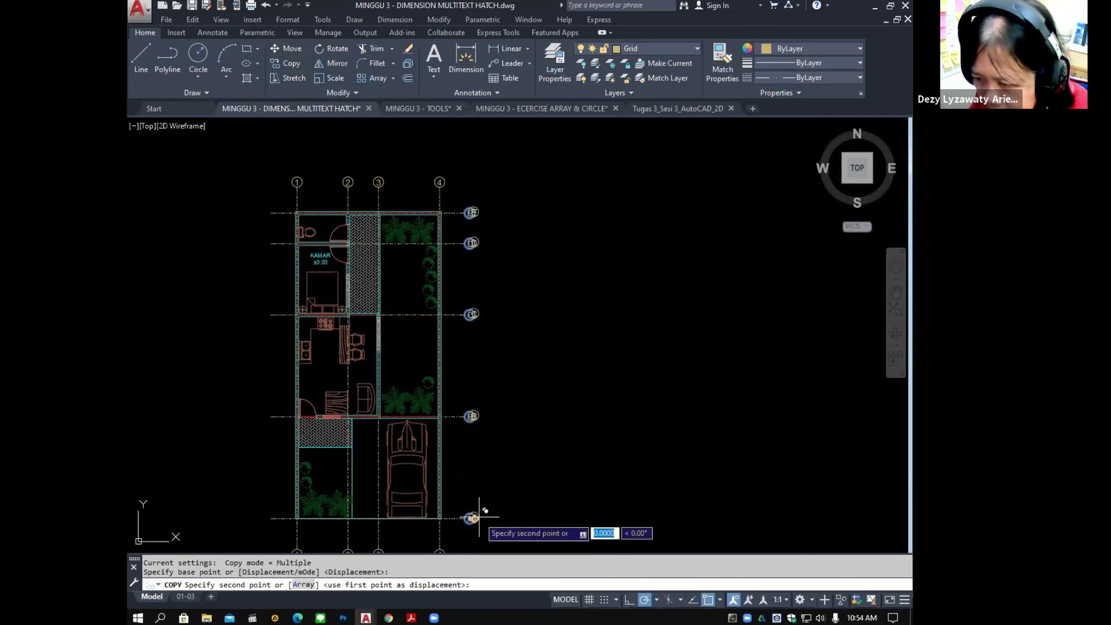
click(271, 518)
scroll(471, 453, down, 3)
key(Return)
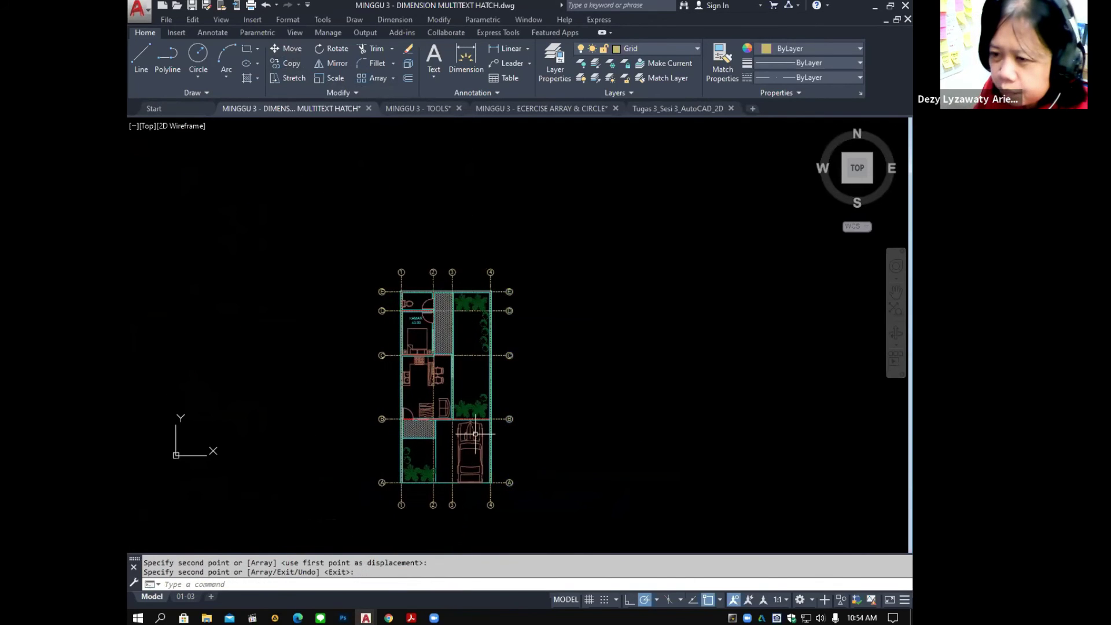
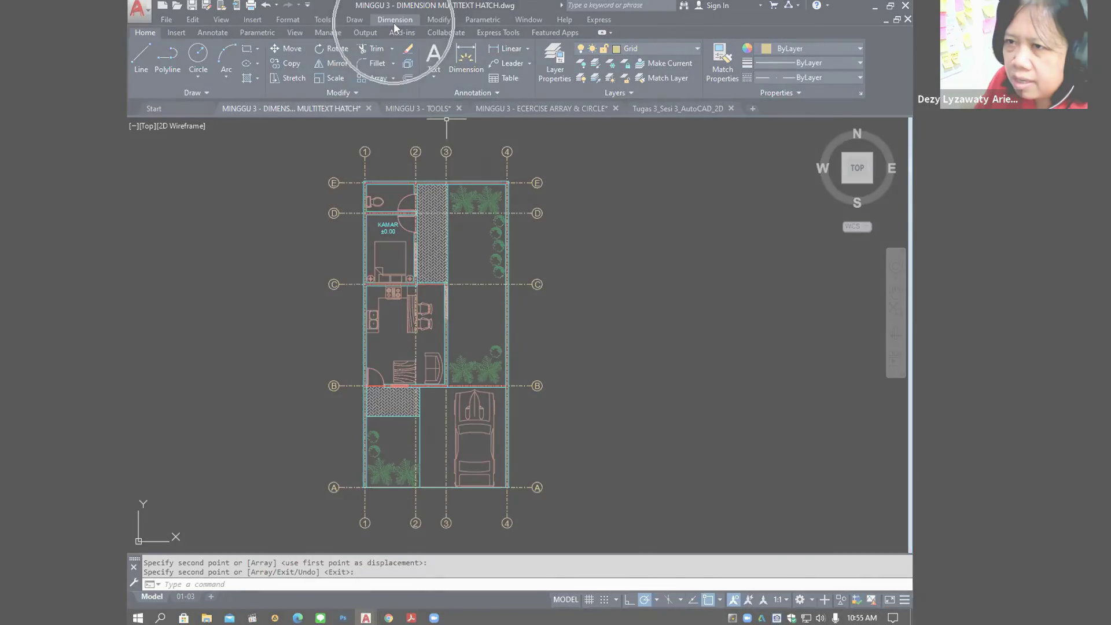
Add a linear dimension between grid lines 1 and 2, placed just above the plan's top wall.
click(393, 23)
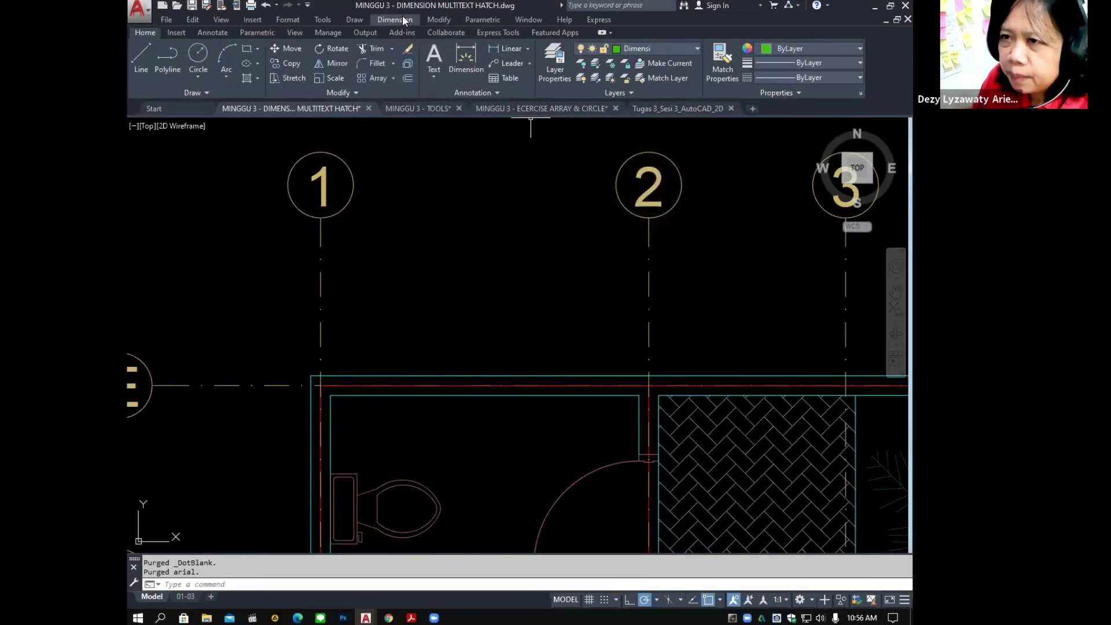
click(401, 18)
click(405, 52)
click(320, 376)
click(649, 376)
click(650, 301)
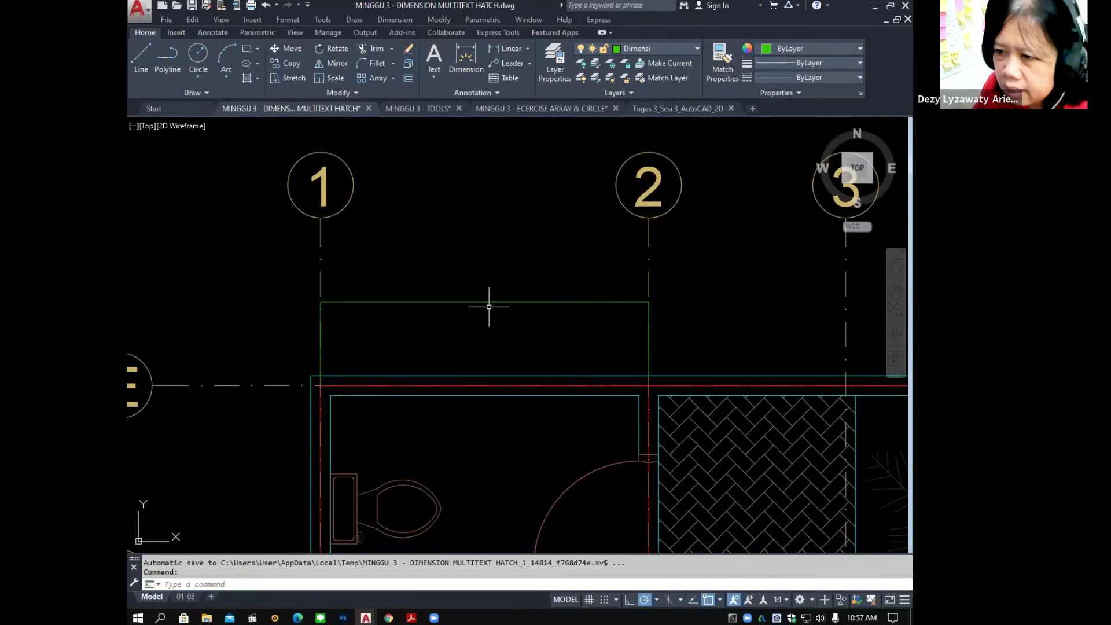
Inspect the linear dimension between grid lines 1 and 2 up close and delete it.
scroll(480, 300, up, 5)
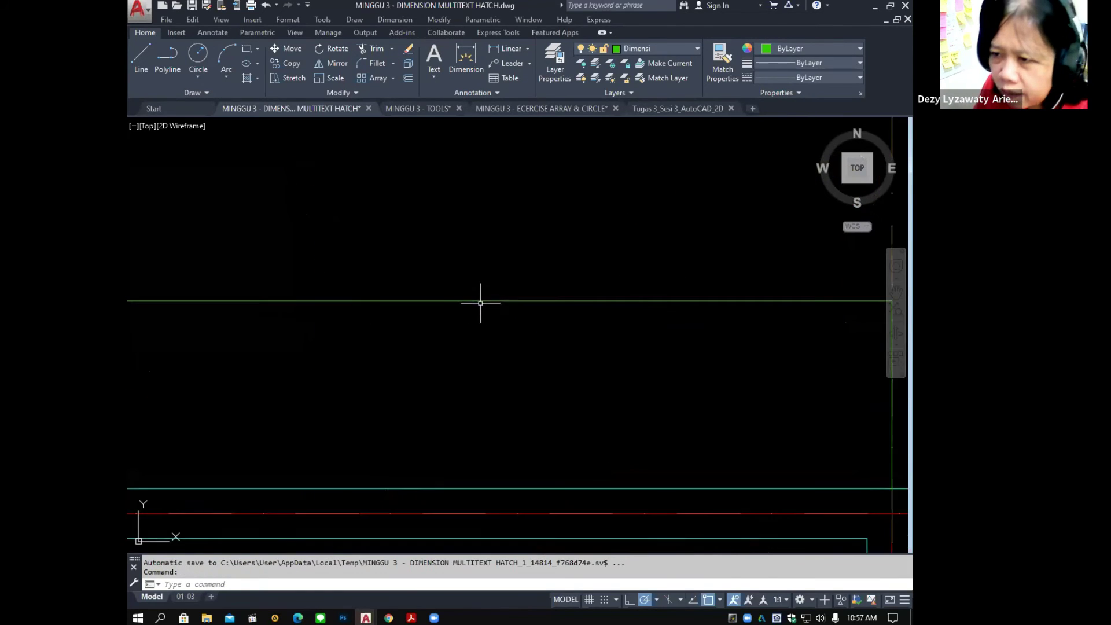
scroll(461, 292, up, 4)
scroll(461, 283, down, 3)
scroll(462, 285, down, 6)
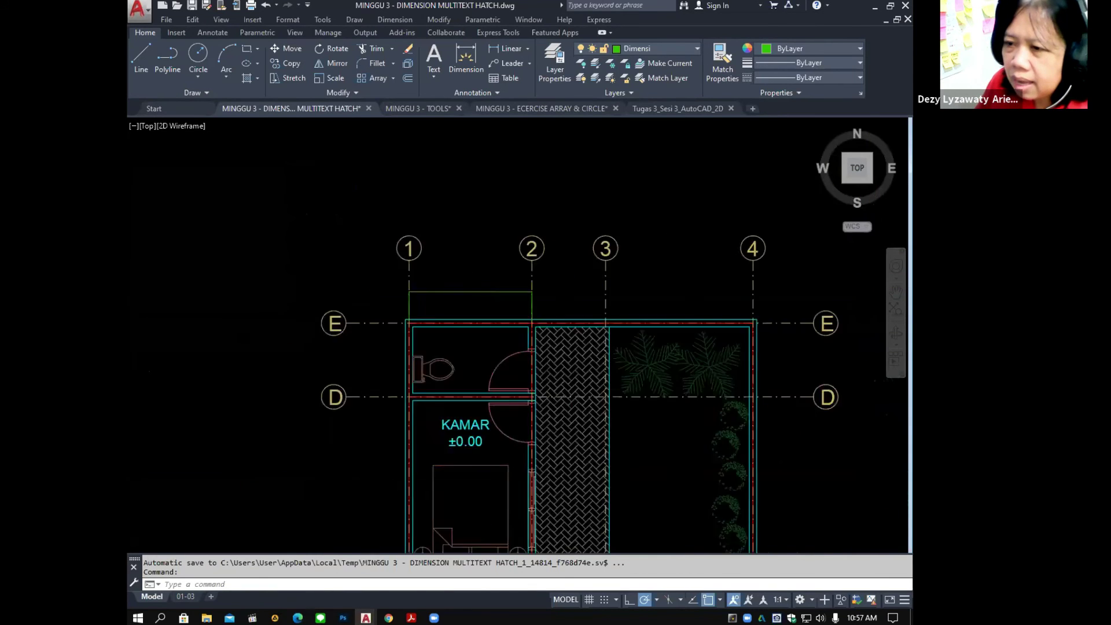
scroll(462, 288, up, 3)
click(466, 298)
click(462, 328)
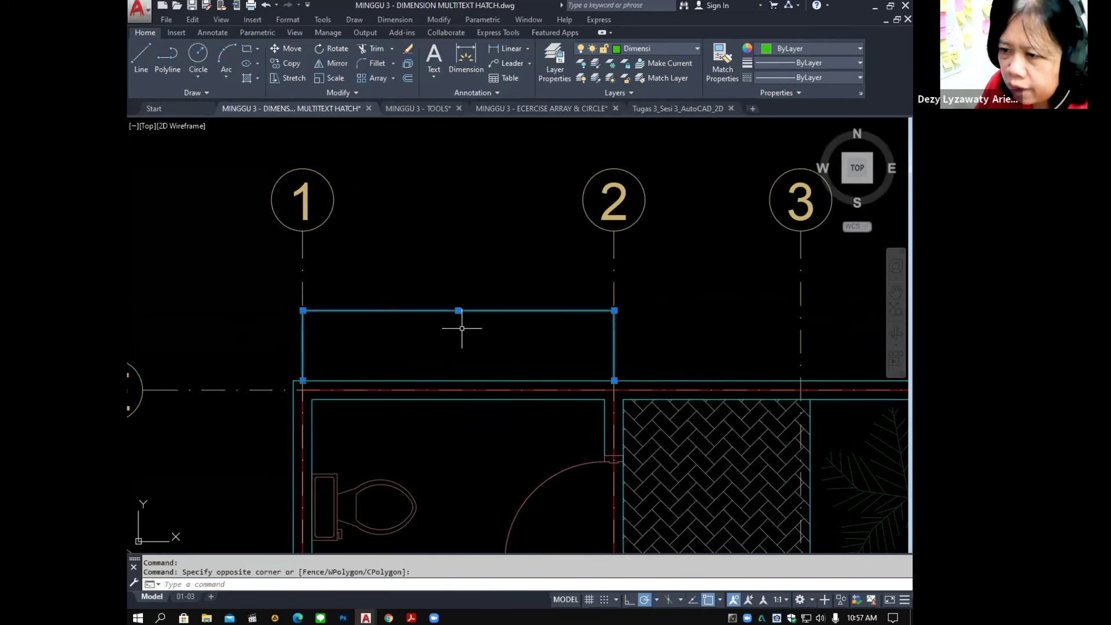
key(Delete)
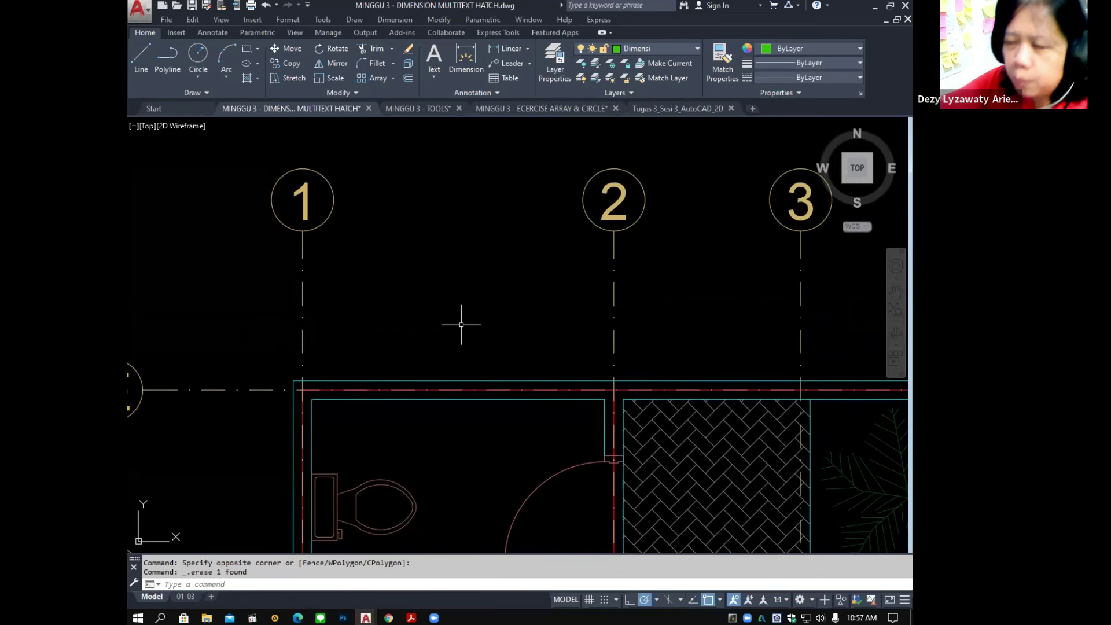
click(395, 20)
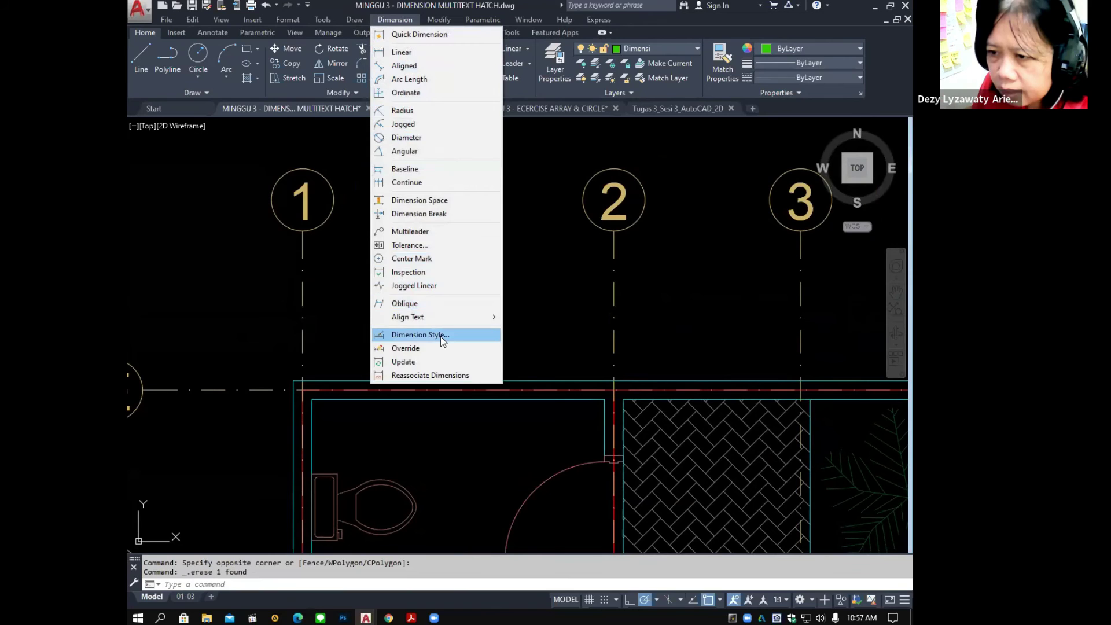
click(420, 335)
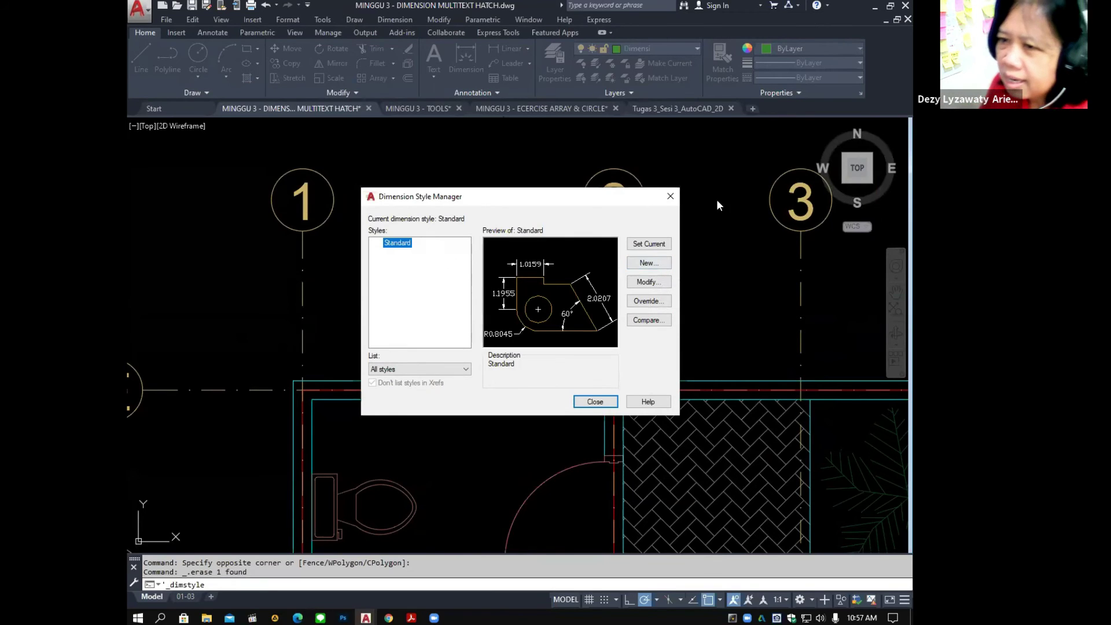
click(669, 197)
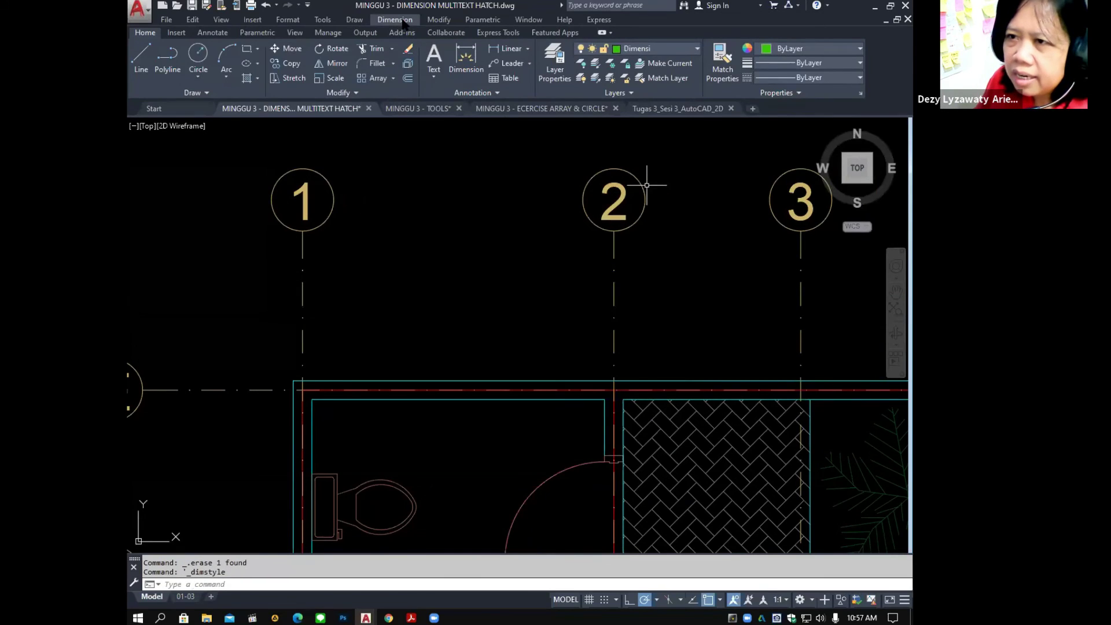
click(401, 20)
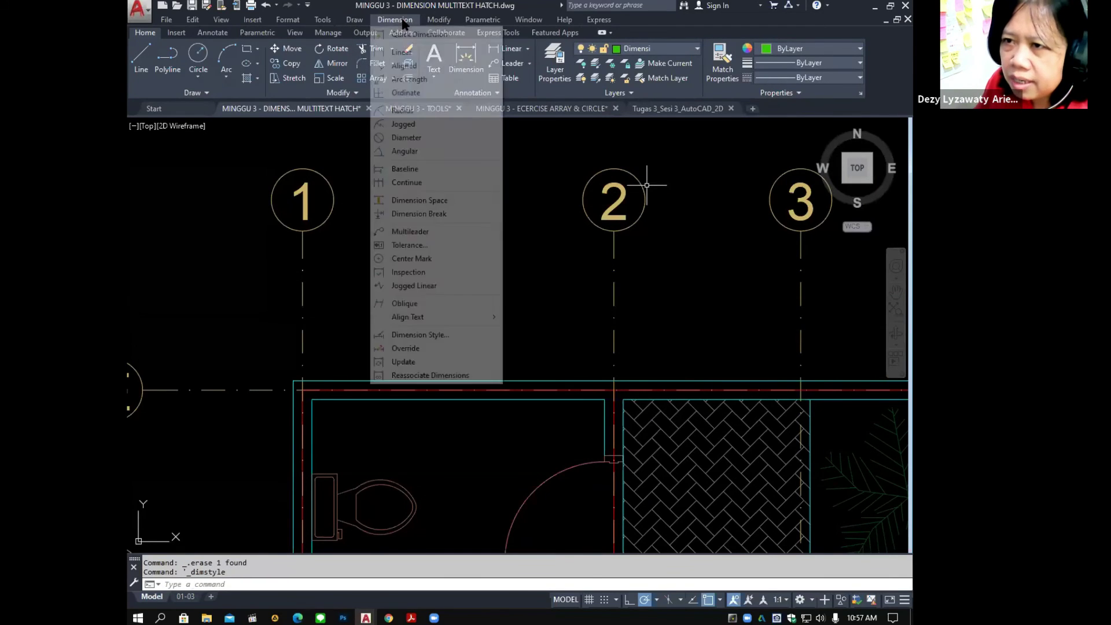
click(445, 337)
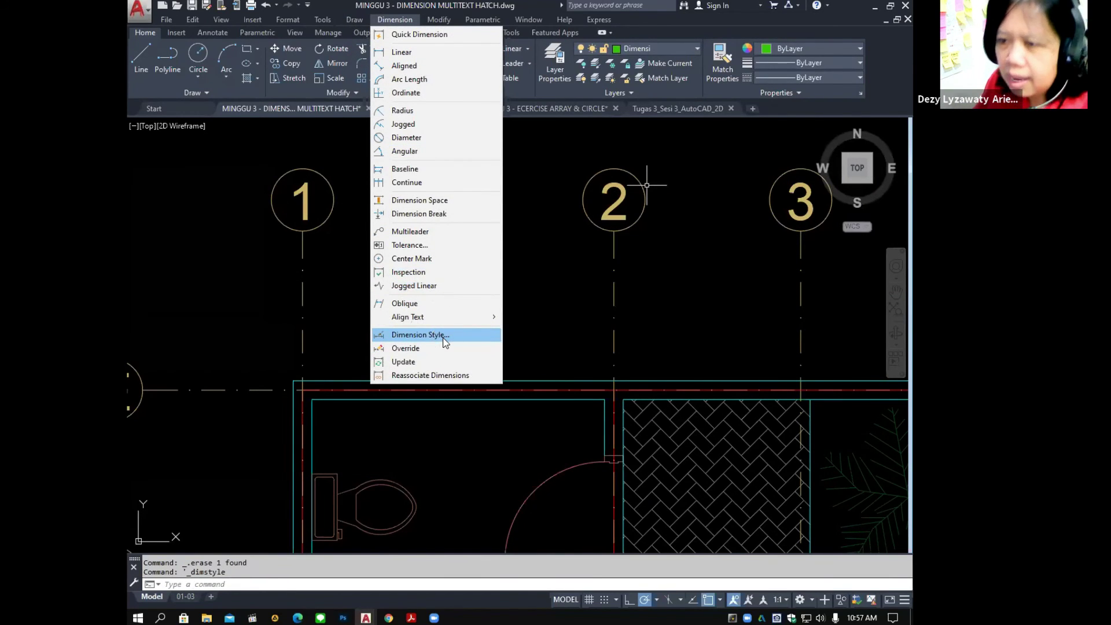
Create a new dimension style named Ukuran based on Standard for all dimensions and continue to its settings.
click(290, 22)
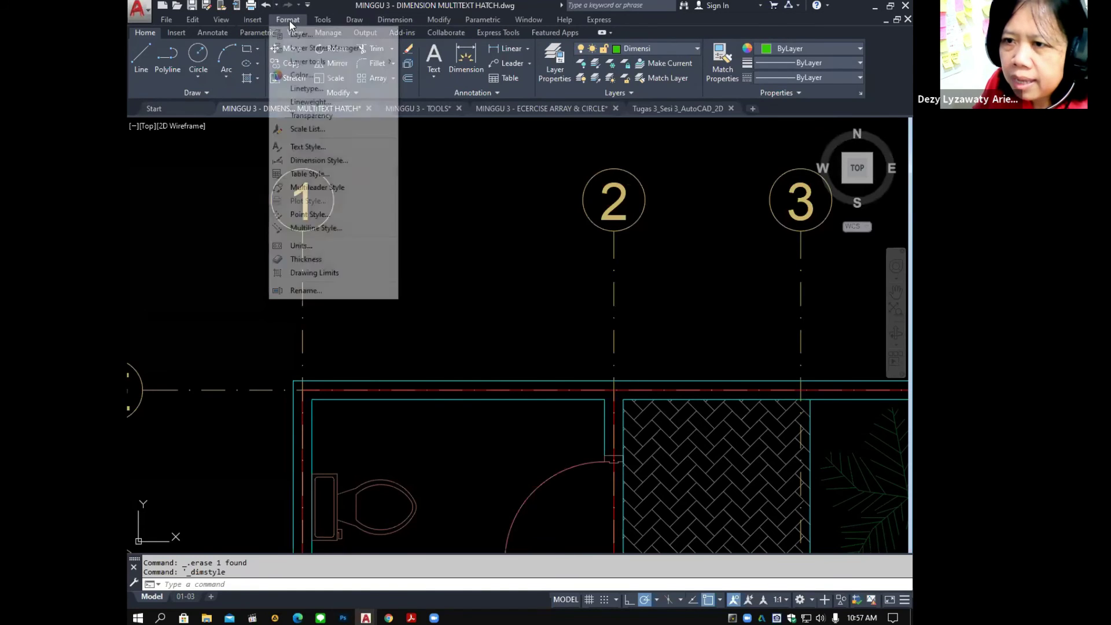
click(331, 166)
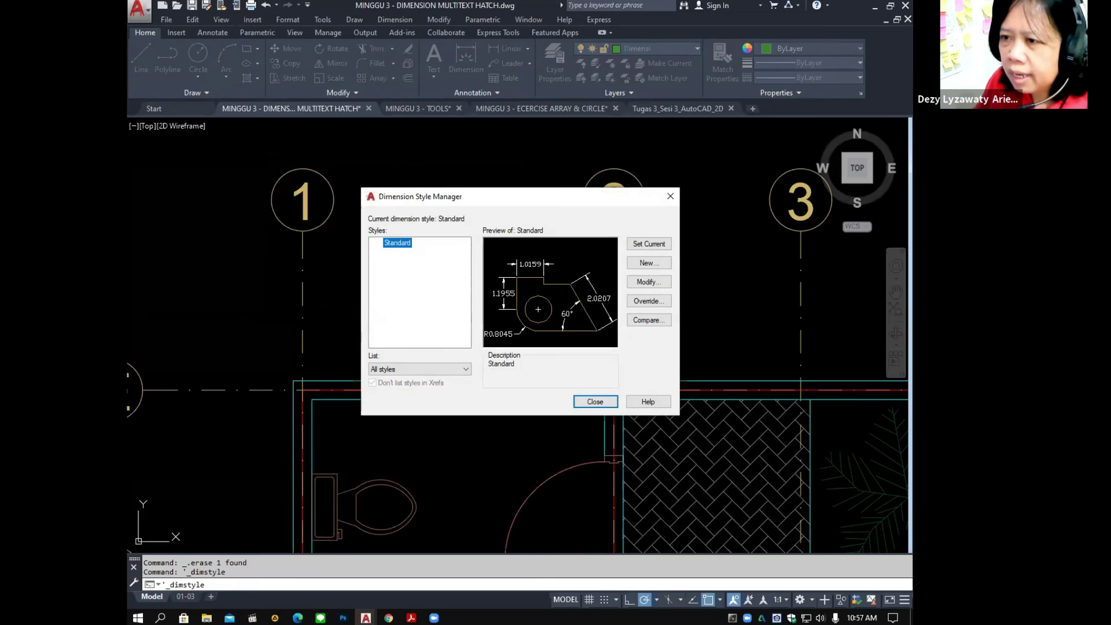
click(649, 263)
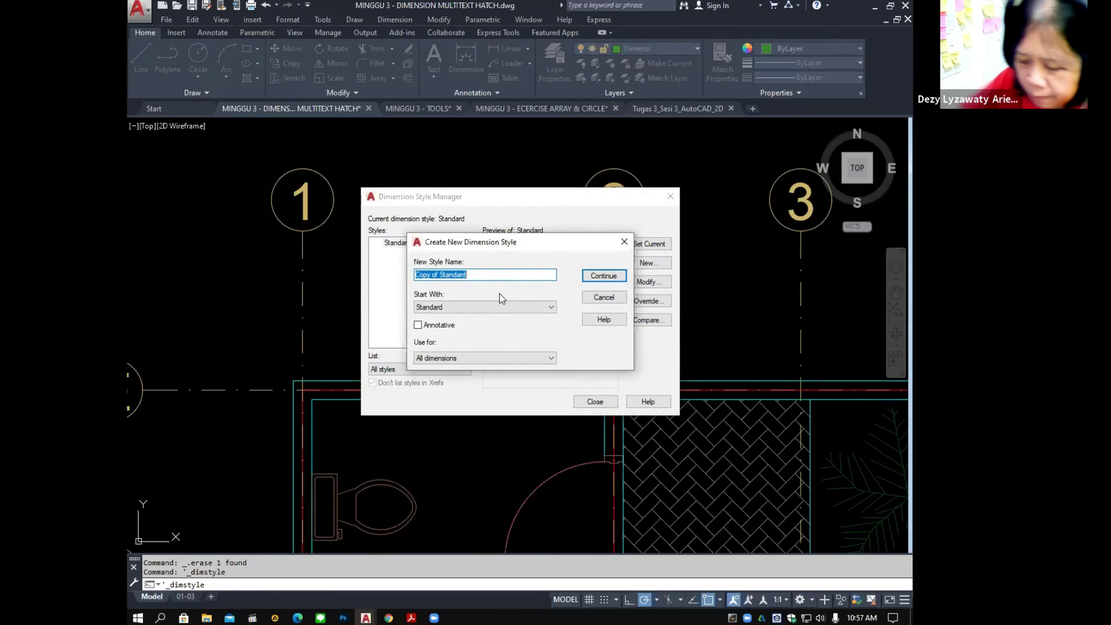
text(Ukura)
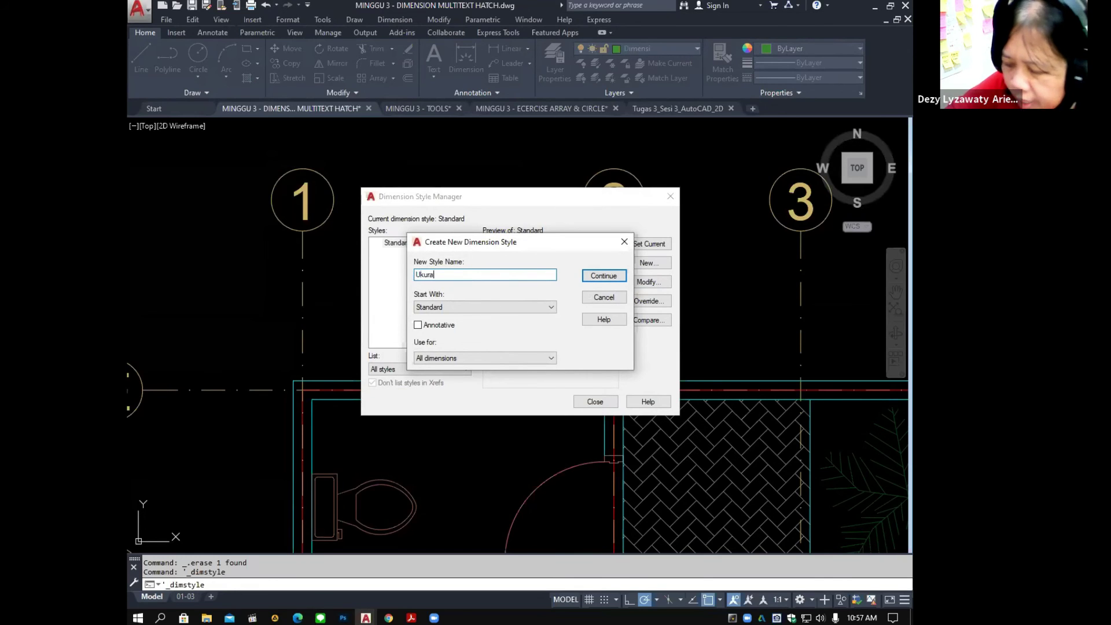
click(617, 277)
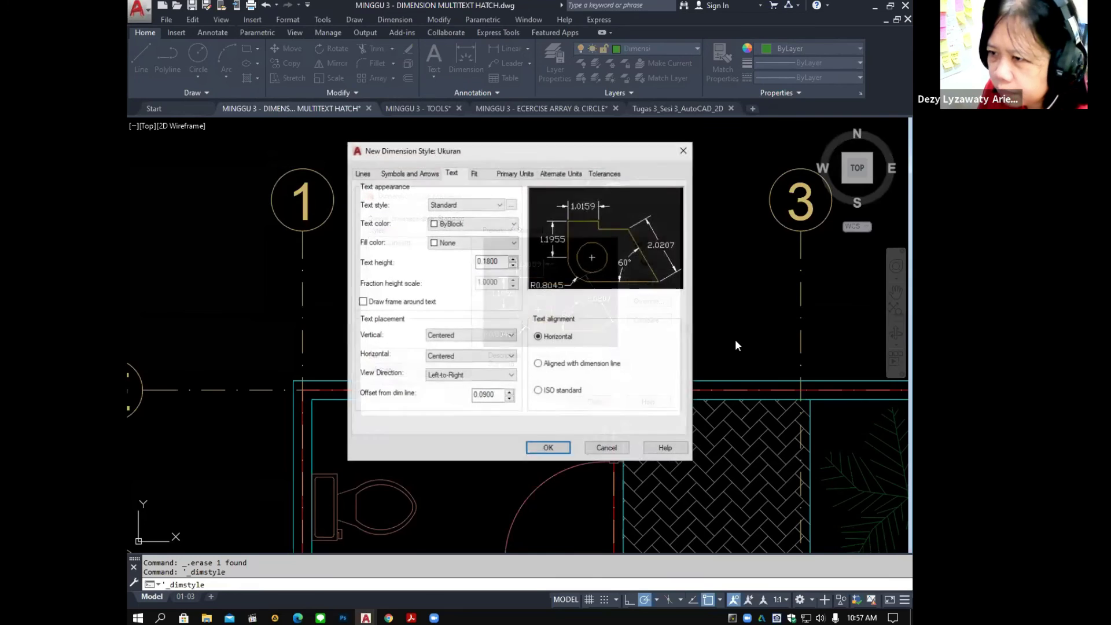
Turn on fixed length extension lines for the Ukuran style and set their length to 5.
click(361, 174)
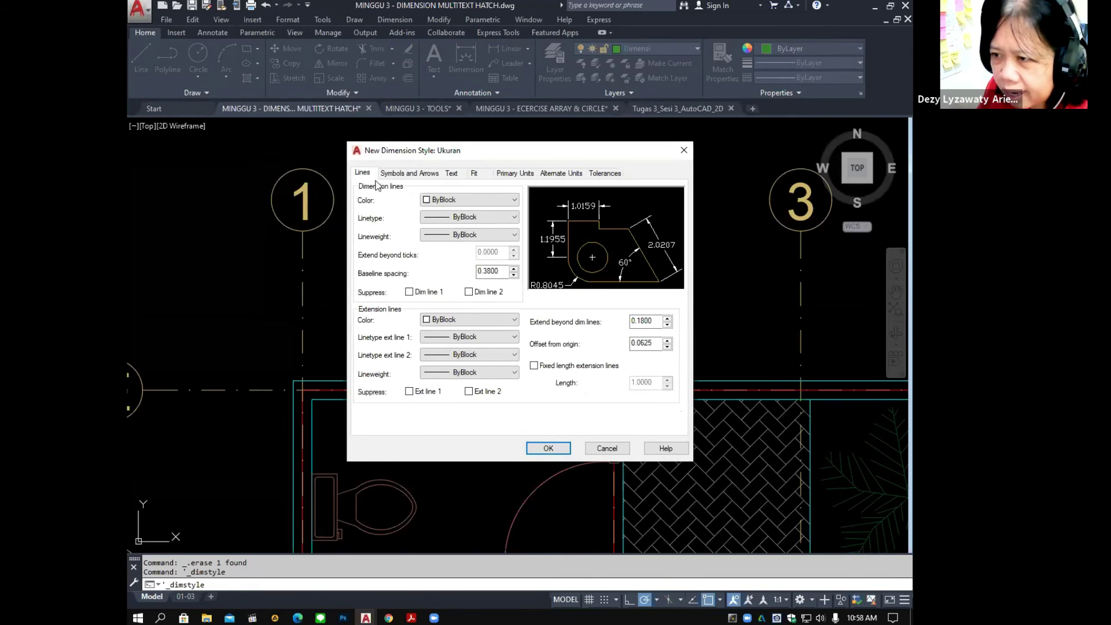
click(549, 367)
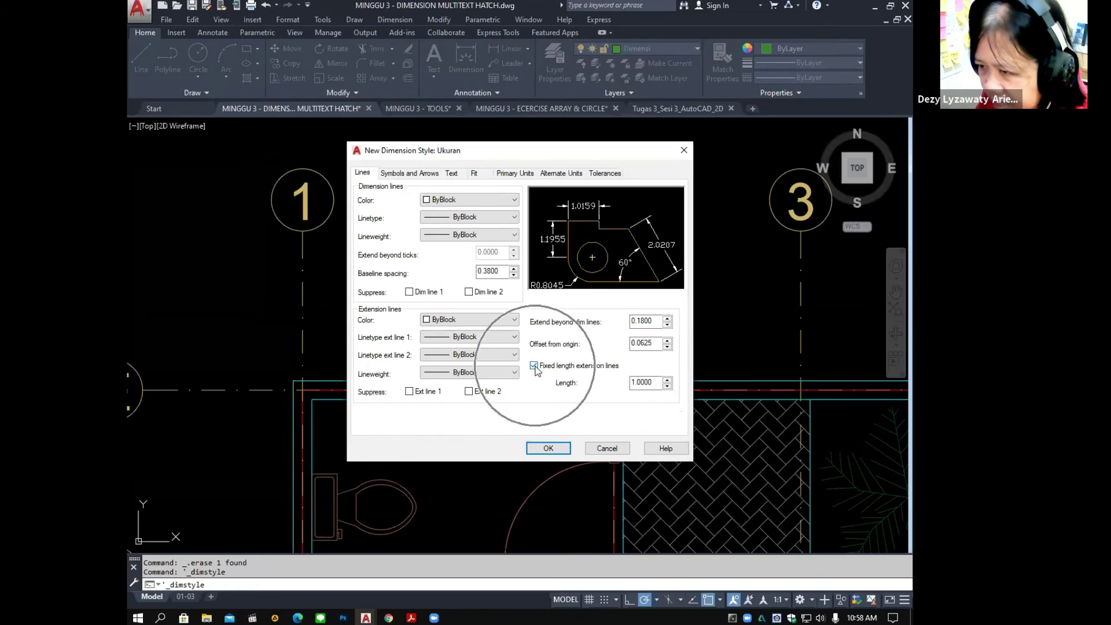
double_click(644, 382)
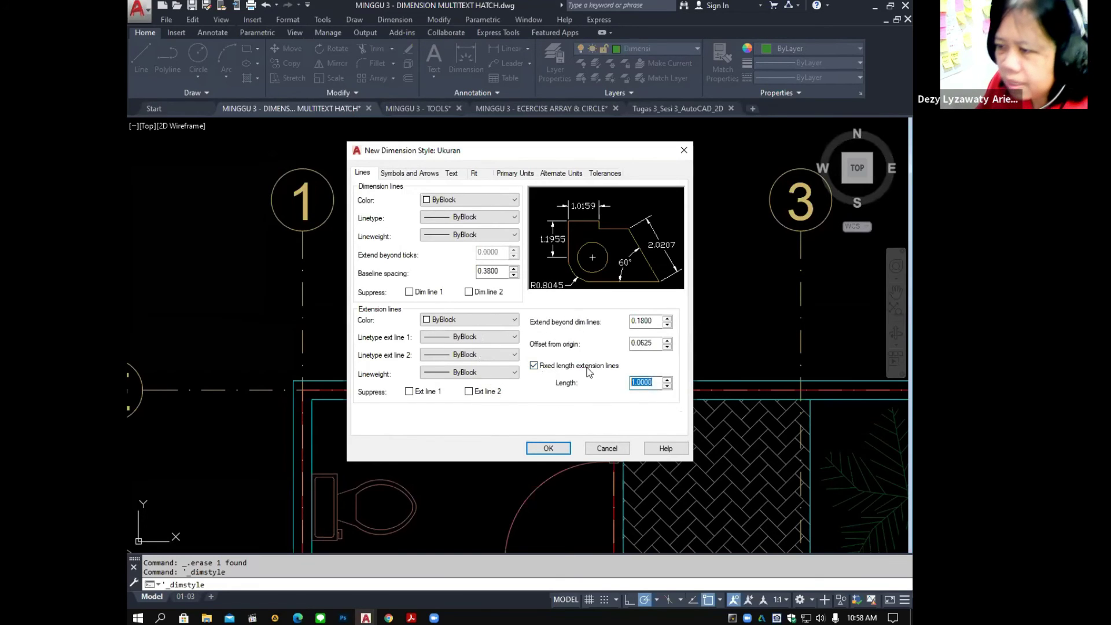
text(5)
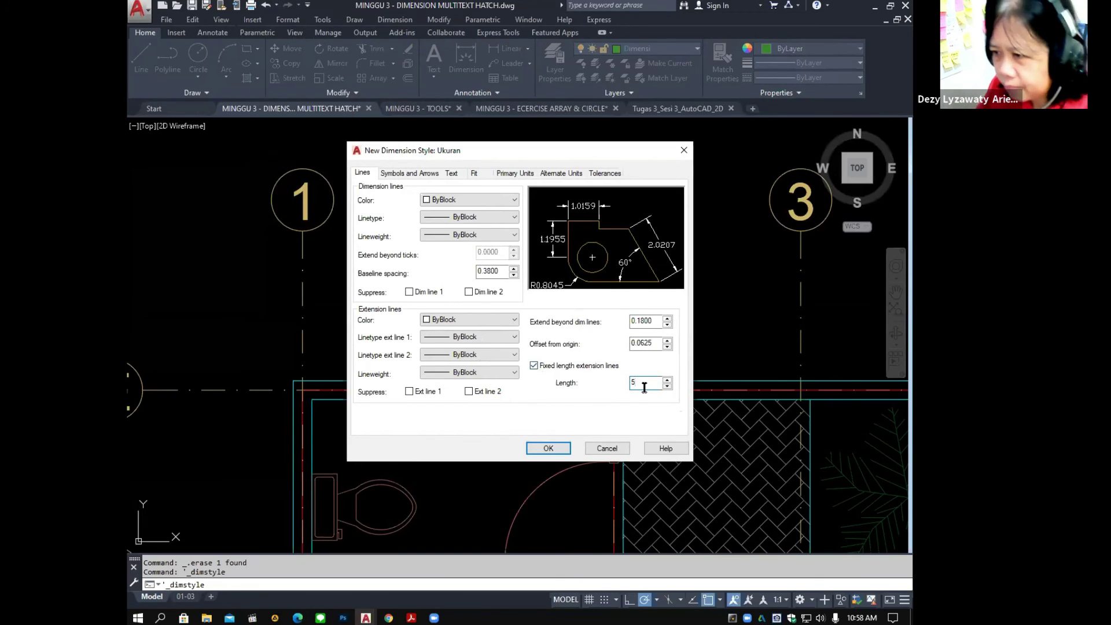
Set the first arrowhead of the Ukuran dimension style to Architectural tick.
click(420, 173)
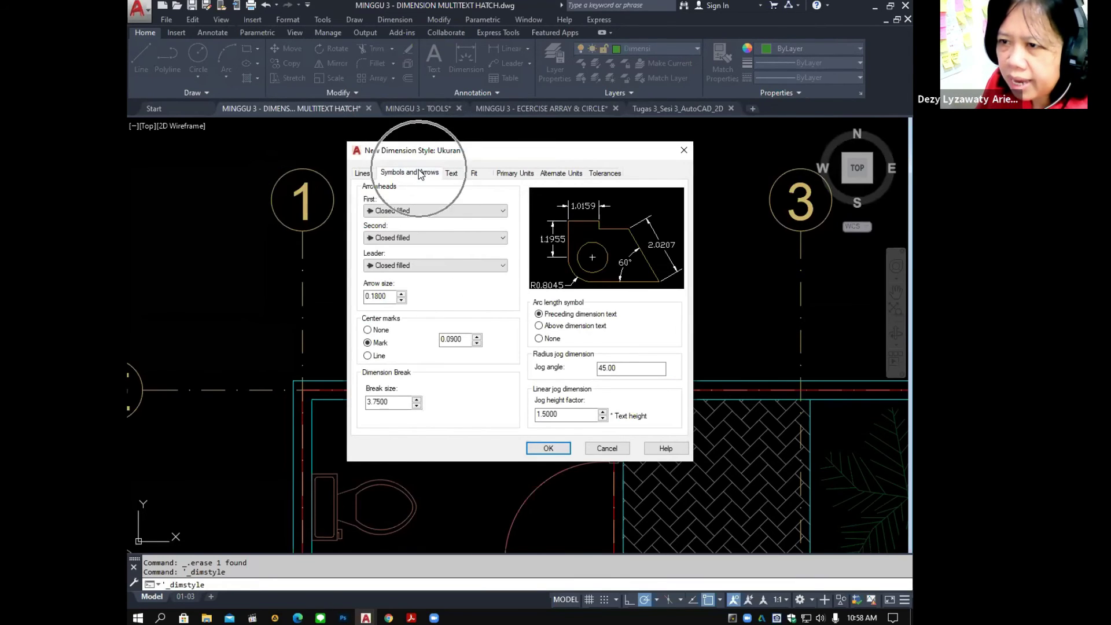
click(447, 216)
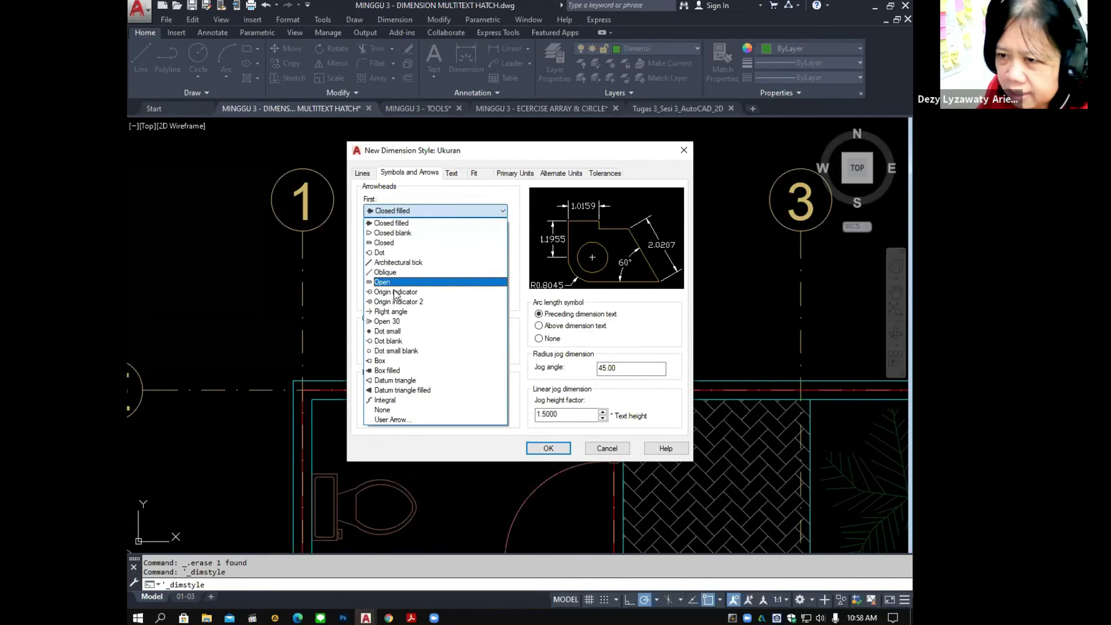
click(398, 263)
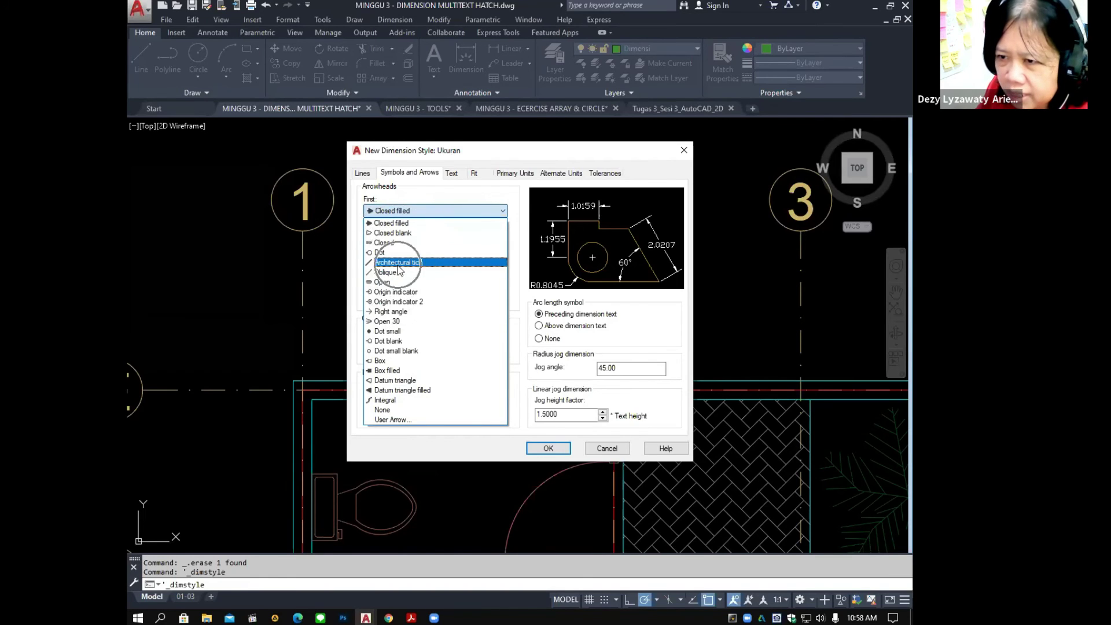
Set the arrow size of the Ukuran dimension style to 1 and go on to its text settings.
drag(394, 296, 346, 296)
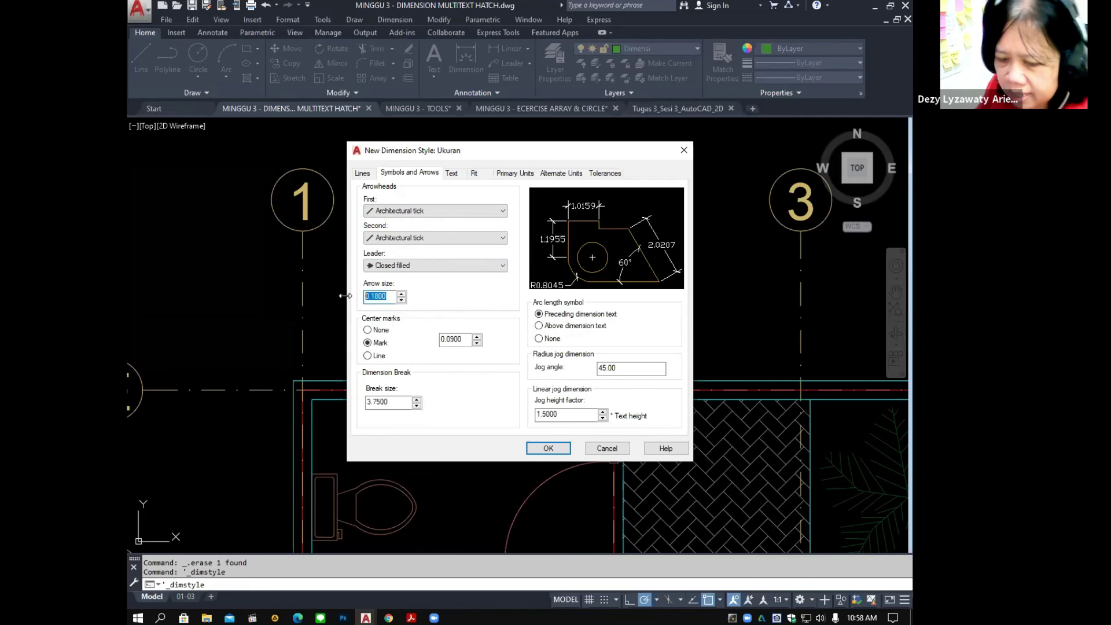
text(1)
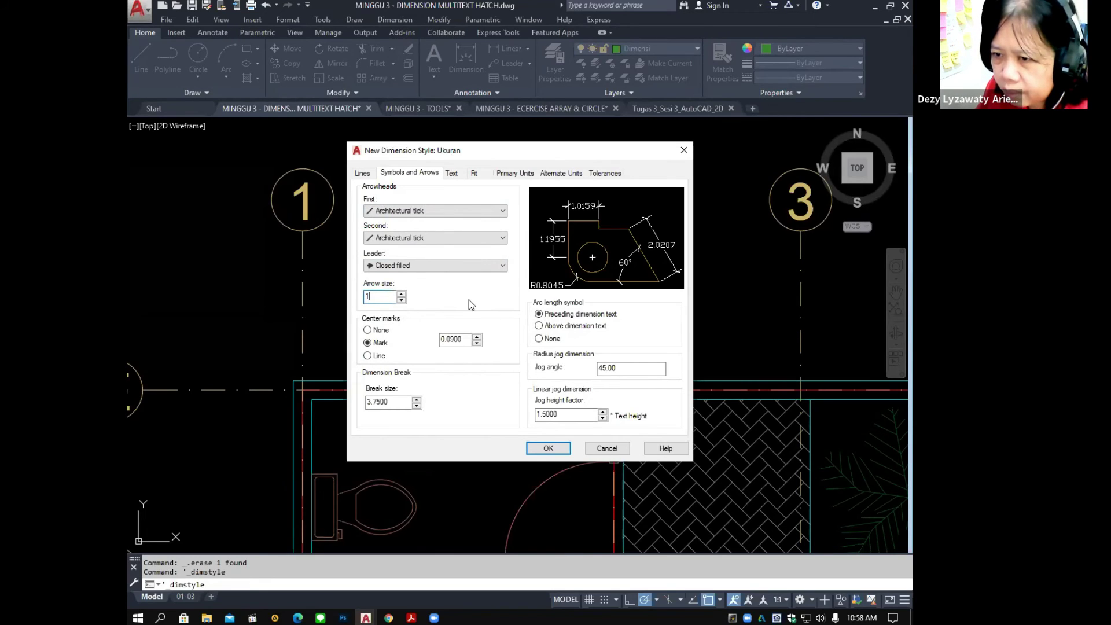
click(453, 173)
key(ctrl)
key(ctrl)
key(ctrl)
click(452, 173)
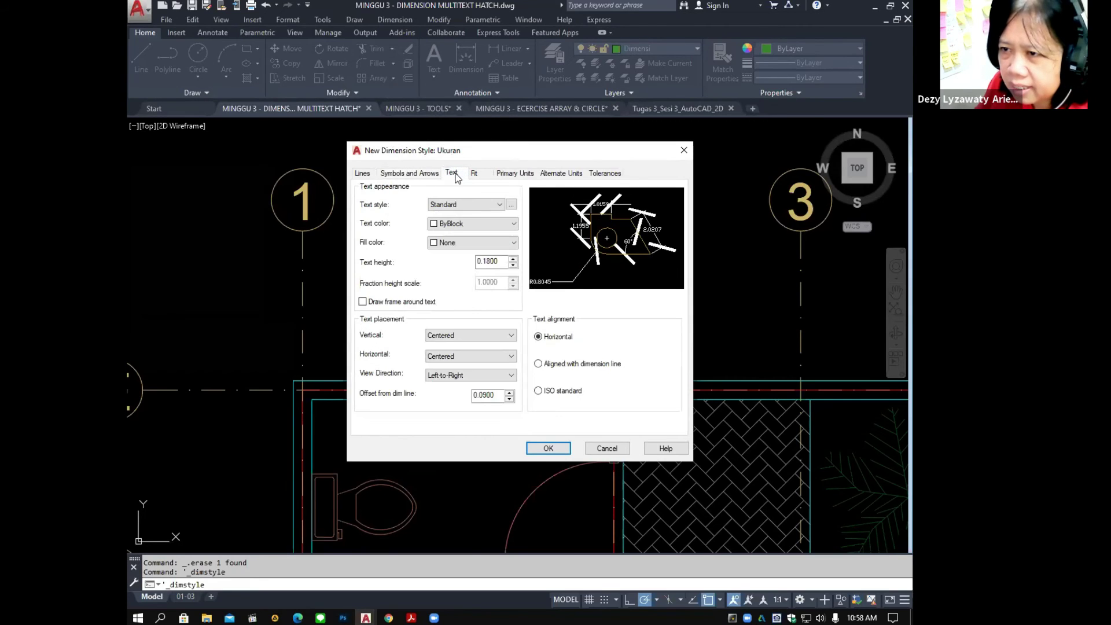
Create a new text style named arial from the Ukuran dimension style's text settings.
click(475, 209)
click(461, 224)
key(ctrl)
click(512, 205)
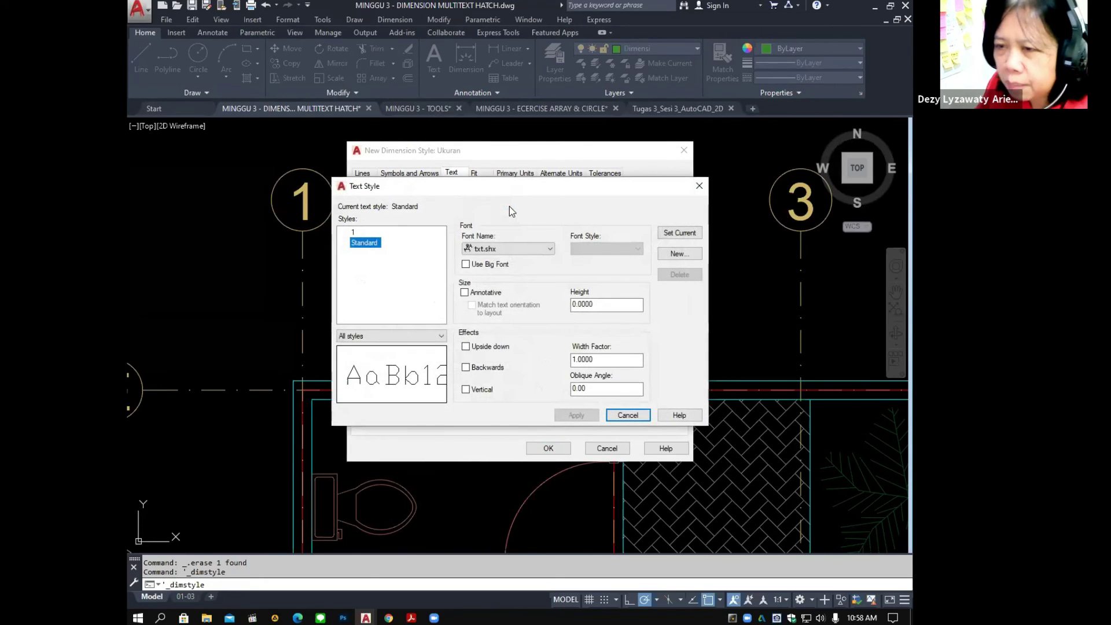
key(ctrl)
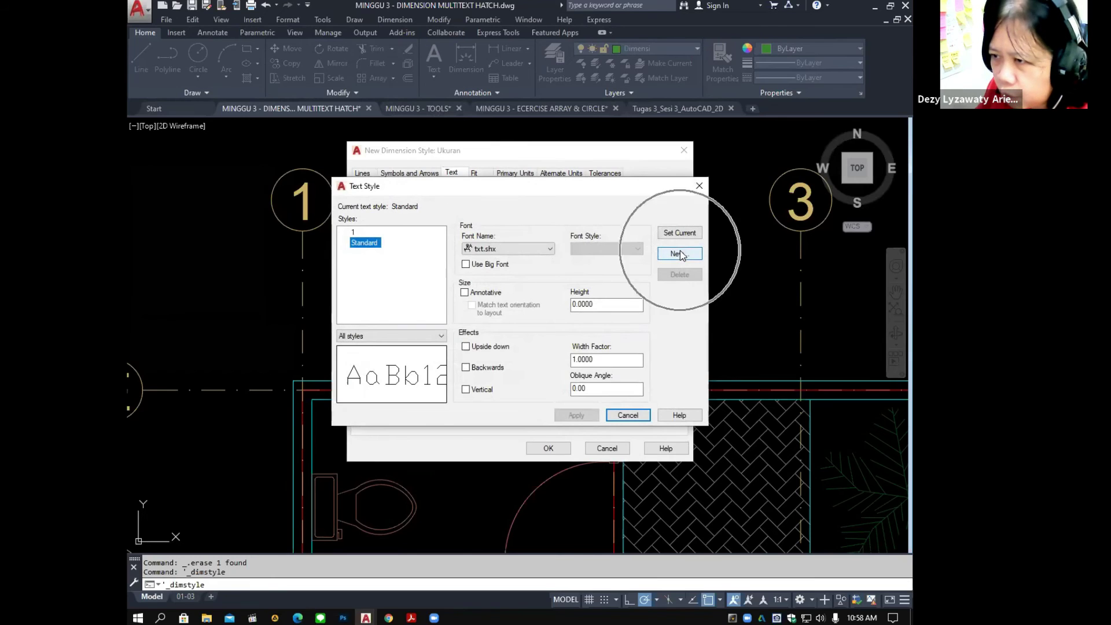
click(679, 254)
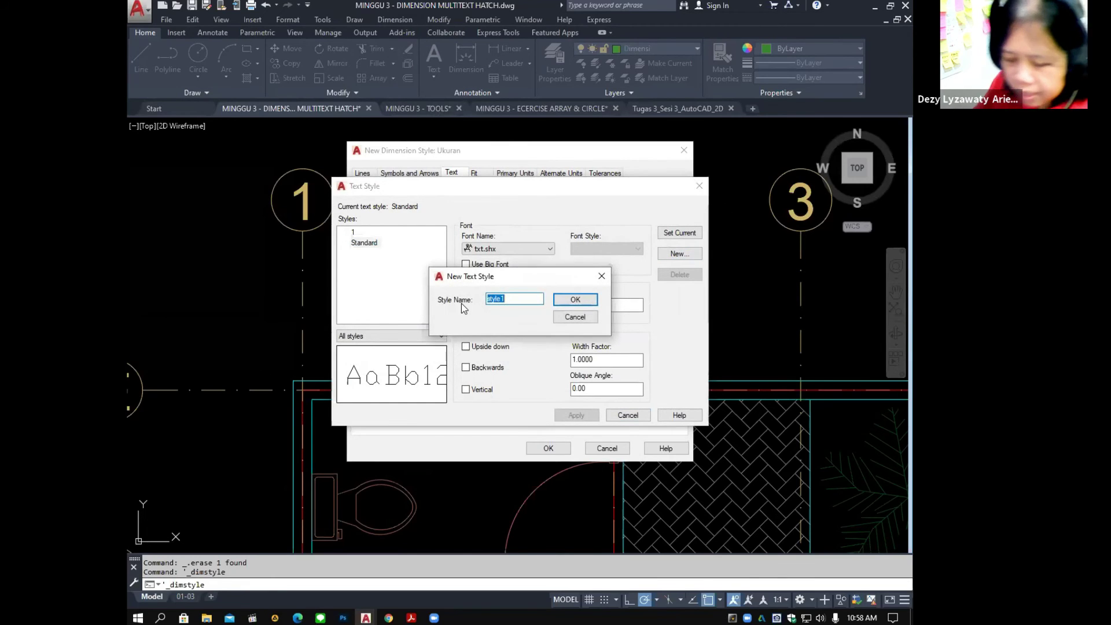
text(arial)
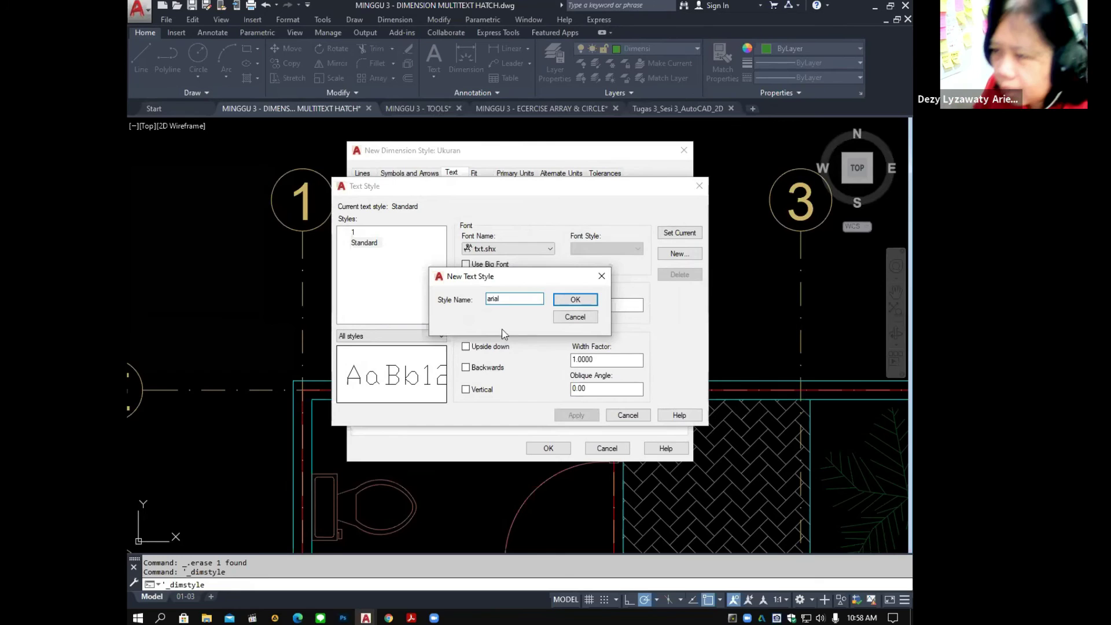
click(575, 301)
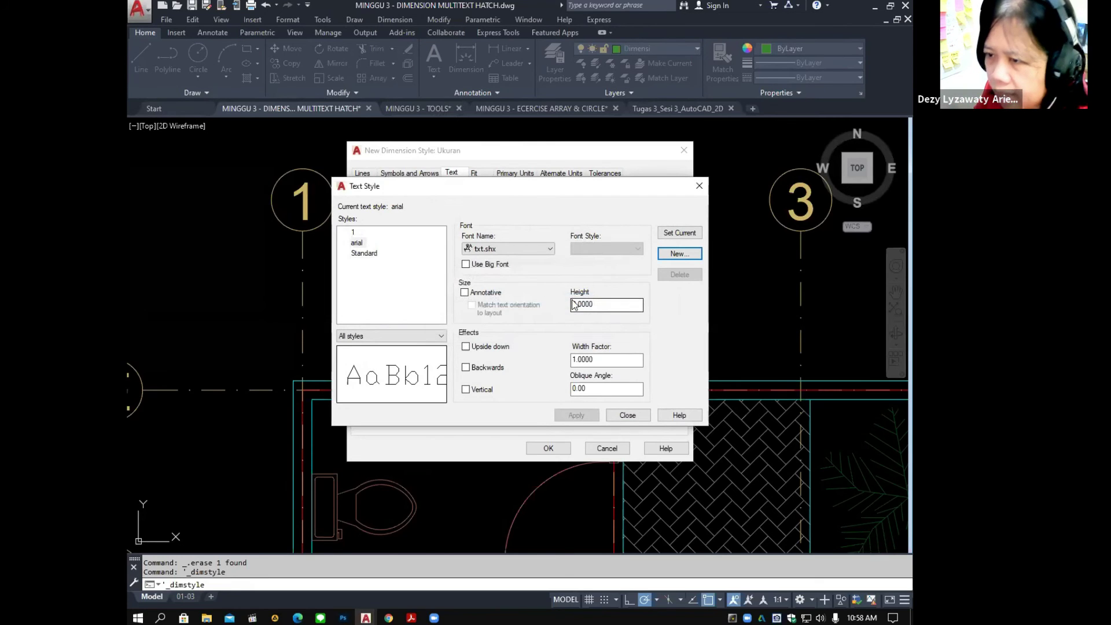
Assign the Arial font to the arial text style, apply it and return to the dimension style settings.
click(520, 248)
scroll(587, 391, up, 5)
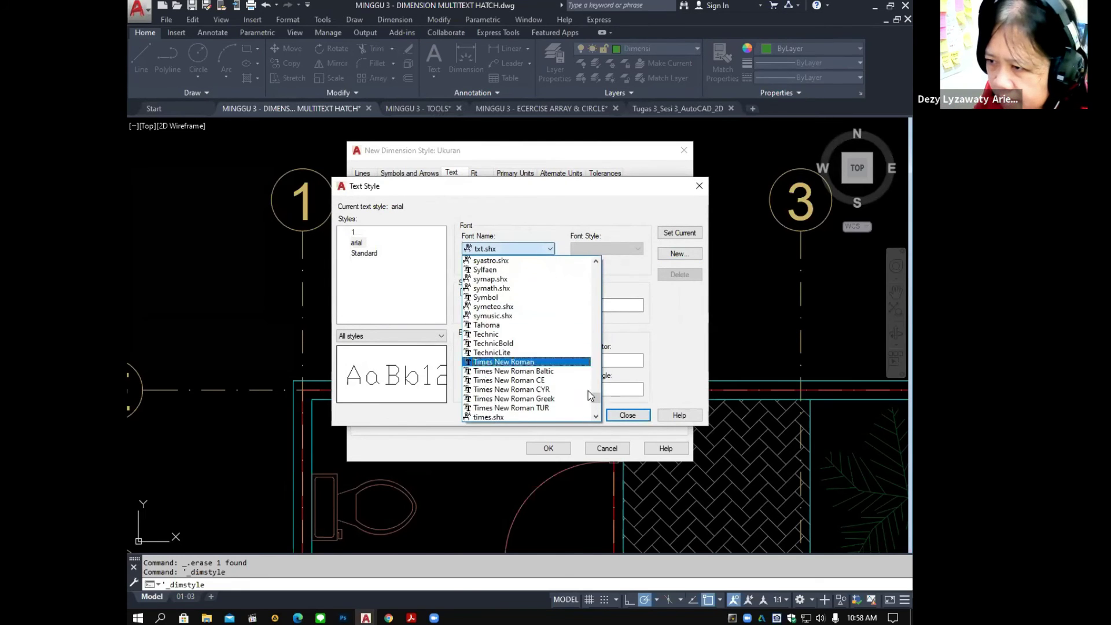
scroll(578, 278, up, 20)
scroll(578, 284, down, 8)
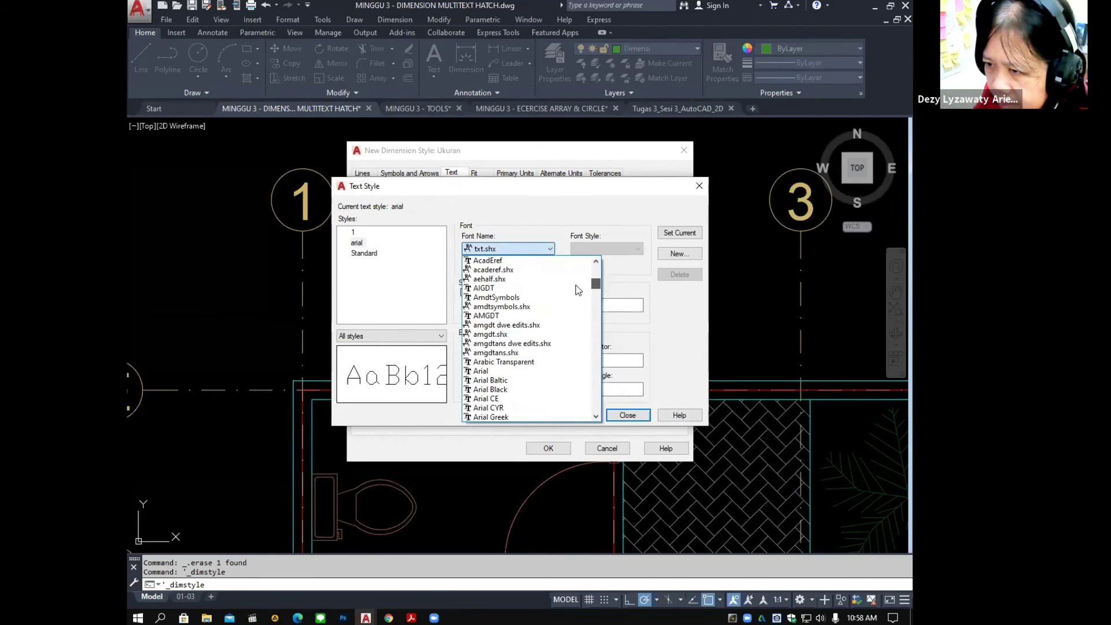
click(503, 371)
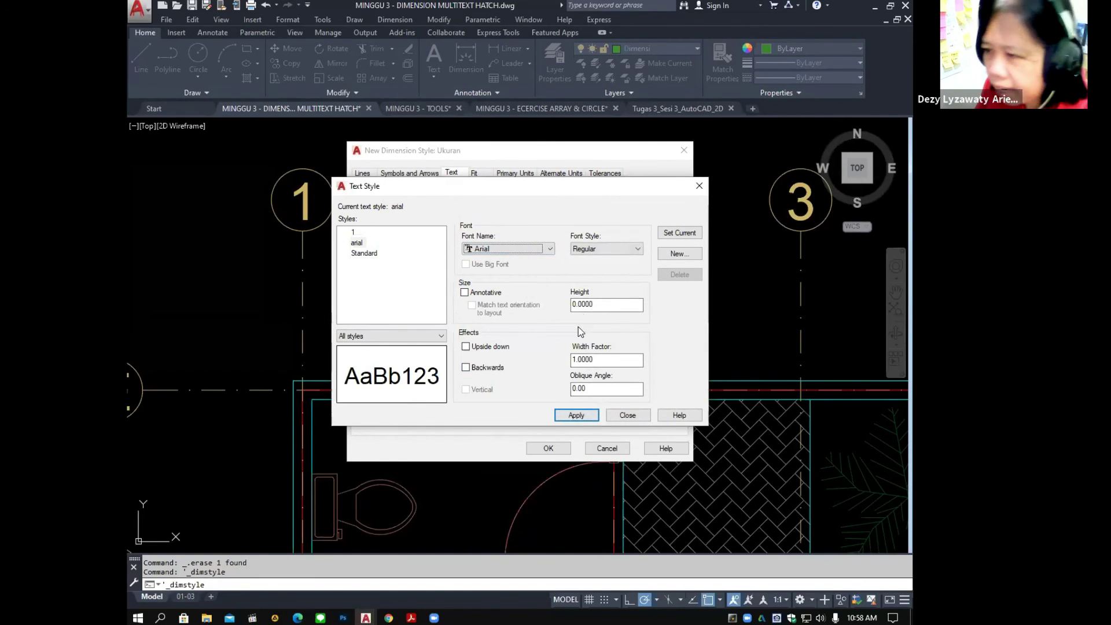
click(583, 417)
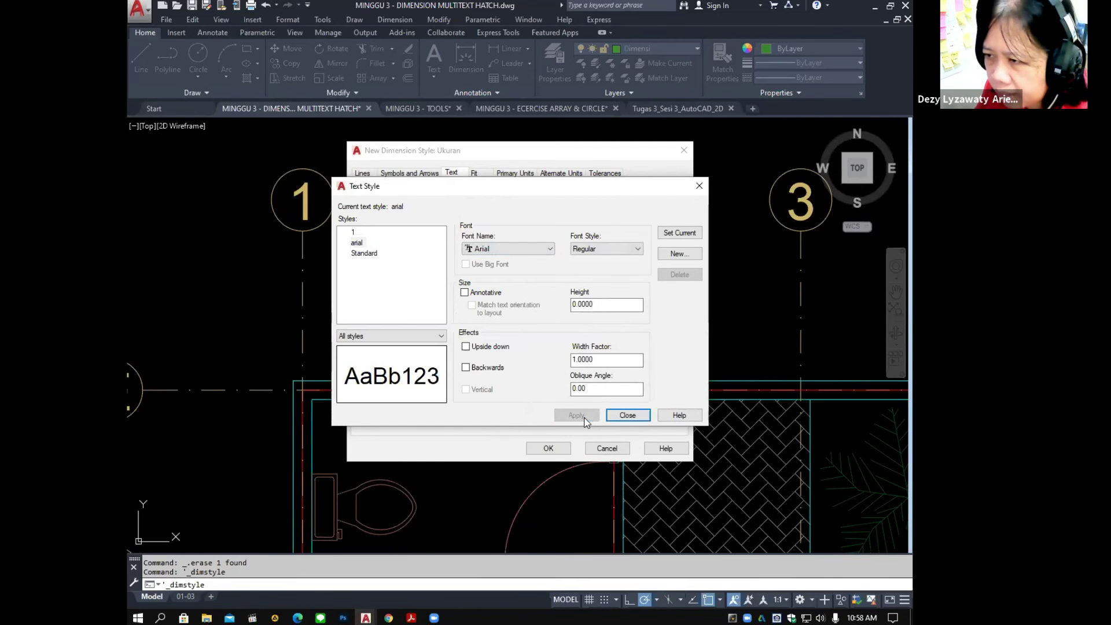
click(627, 415)
Use the arial text style for the dimension text of the Ukuran style.
click(487, 210)
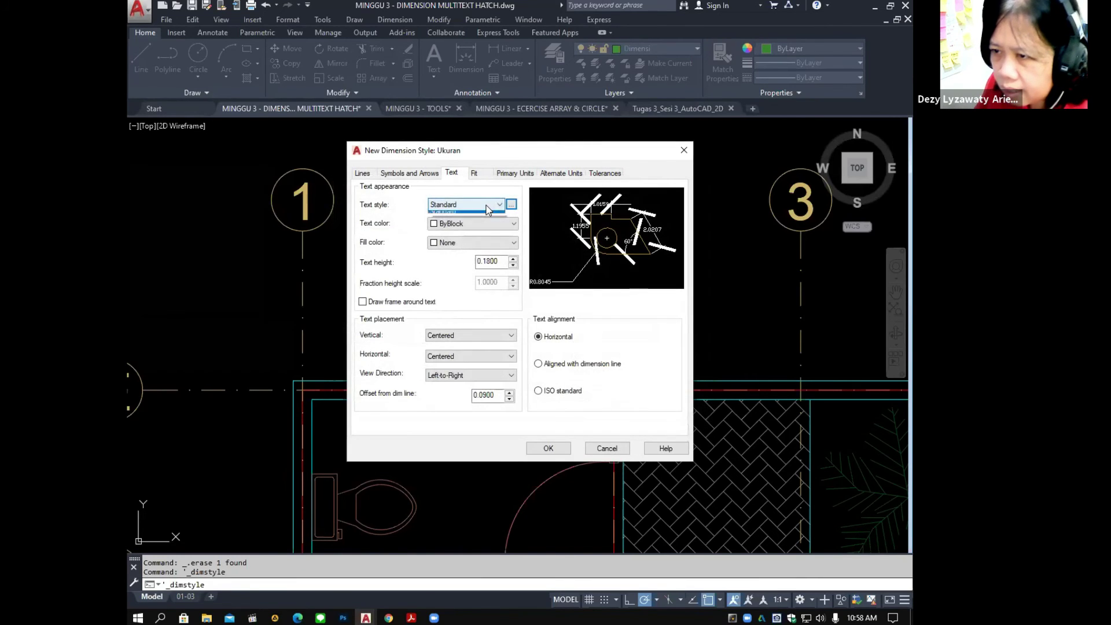
click(462, 223)
click(491, 262)
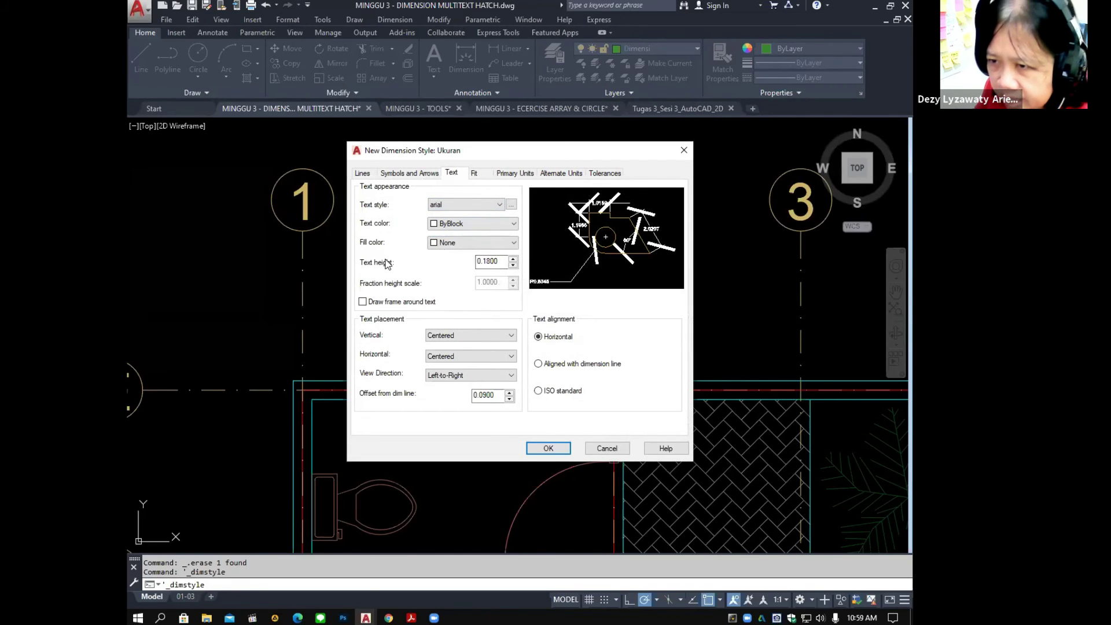
Set the Ukuran style's text height to 2 and align its text with the dimension line.
drag(500, 262, 438, 257)
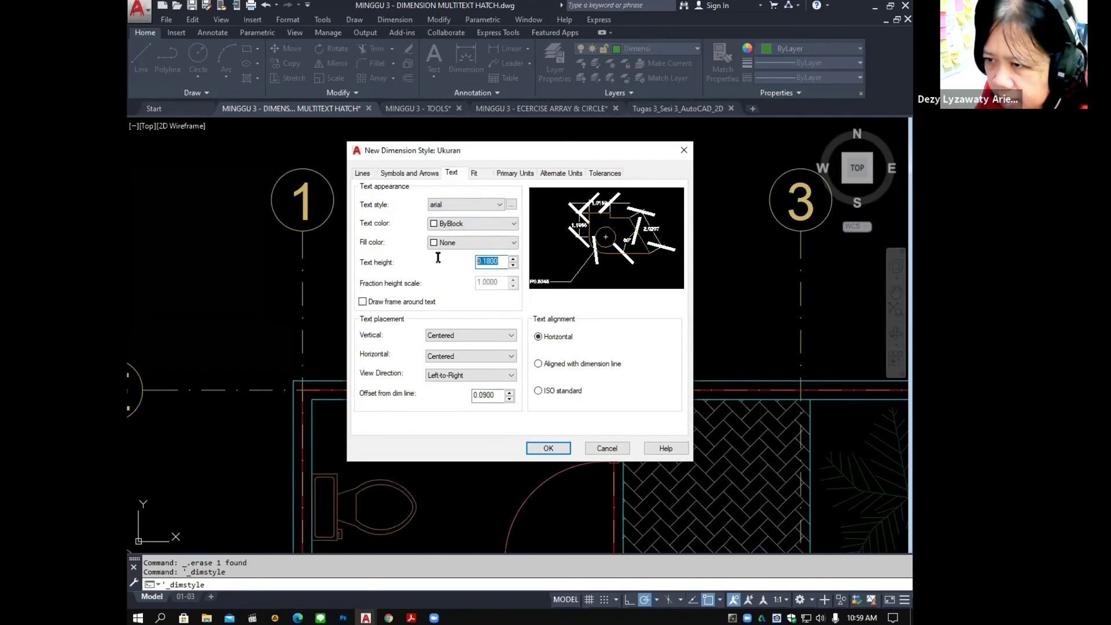
text(2)
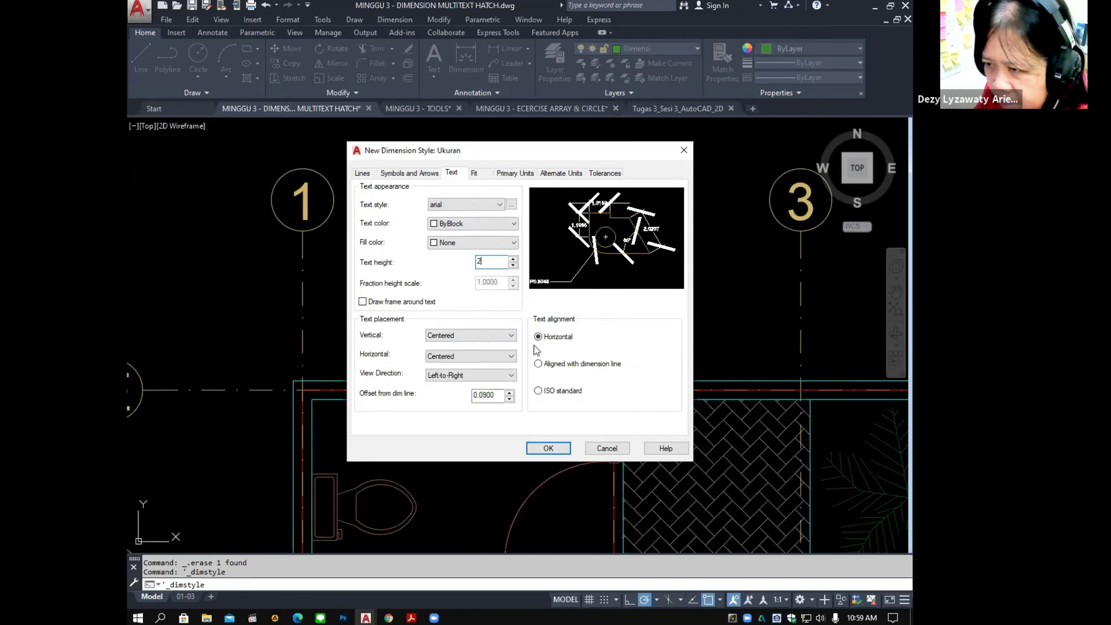
click(538, 364)
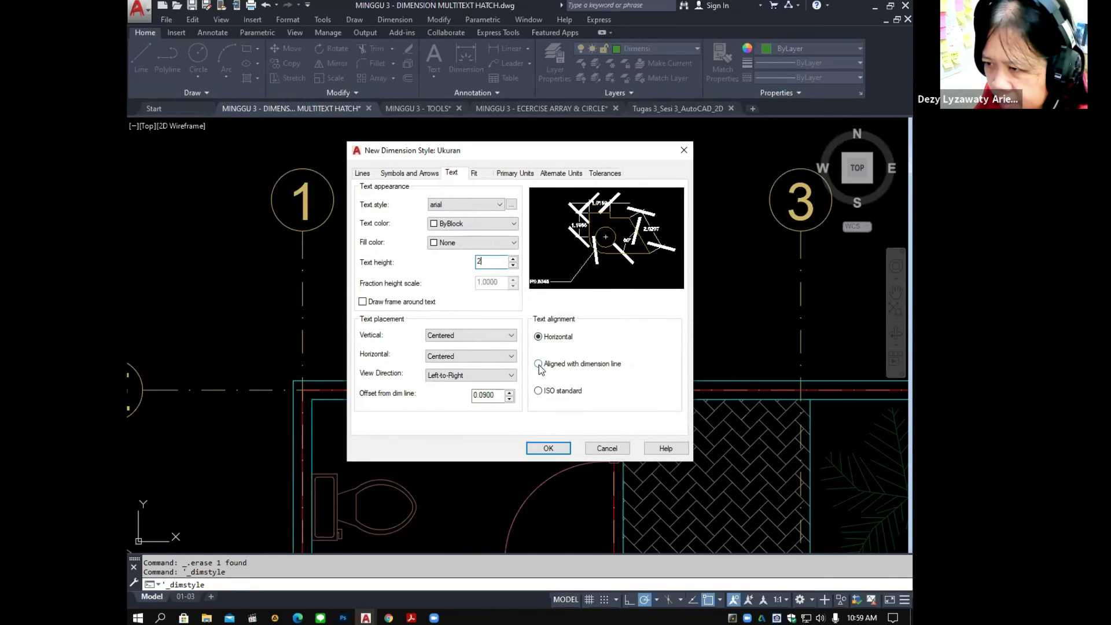
Set the overall scale for dimension features in the Ukuran style's fit settings.
click(479, 174)
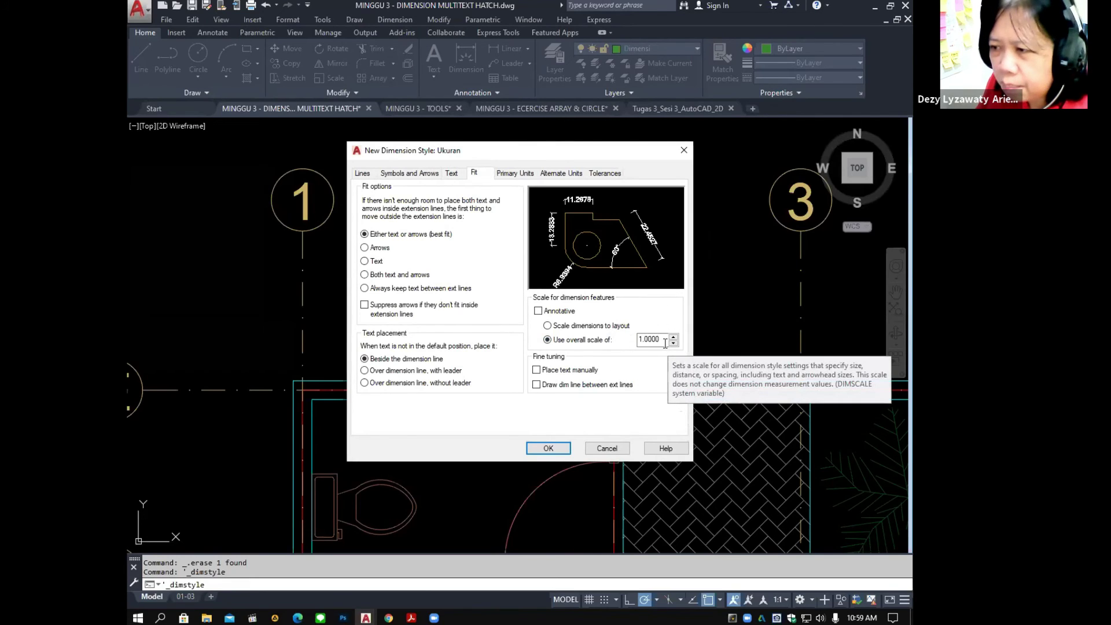
double_click(663, 341)
text(1)
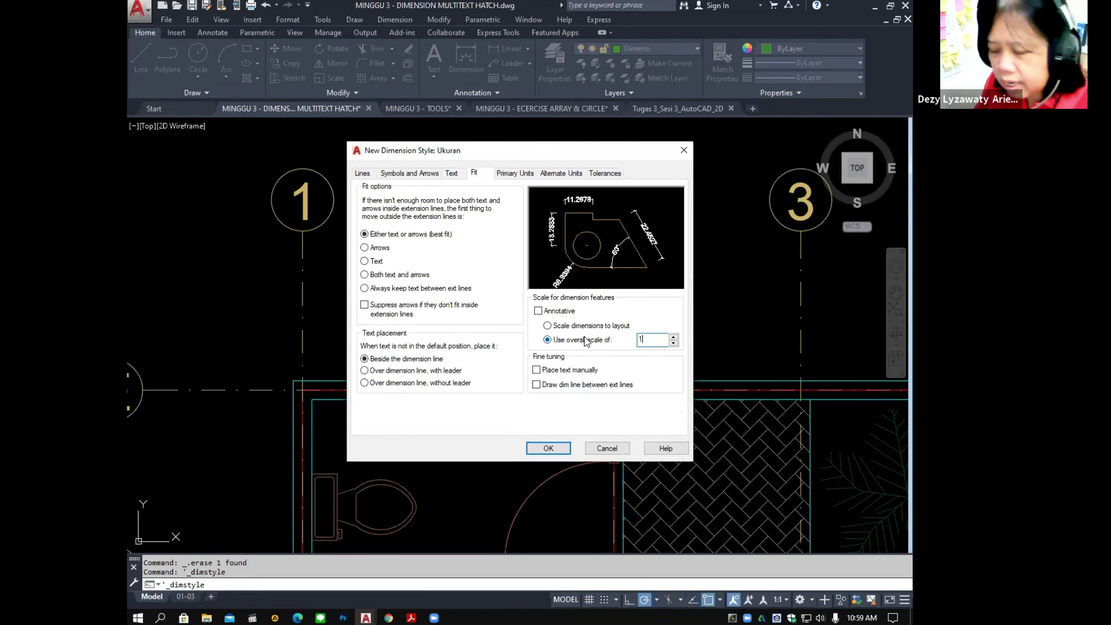
Suppress trailing zeros in the Ukuran style's linear primary units and save the style.
click(509, 175)
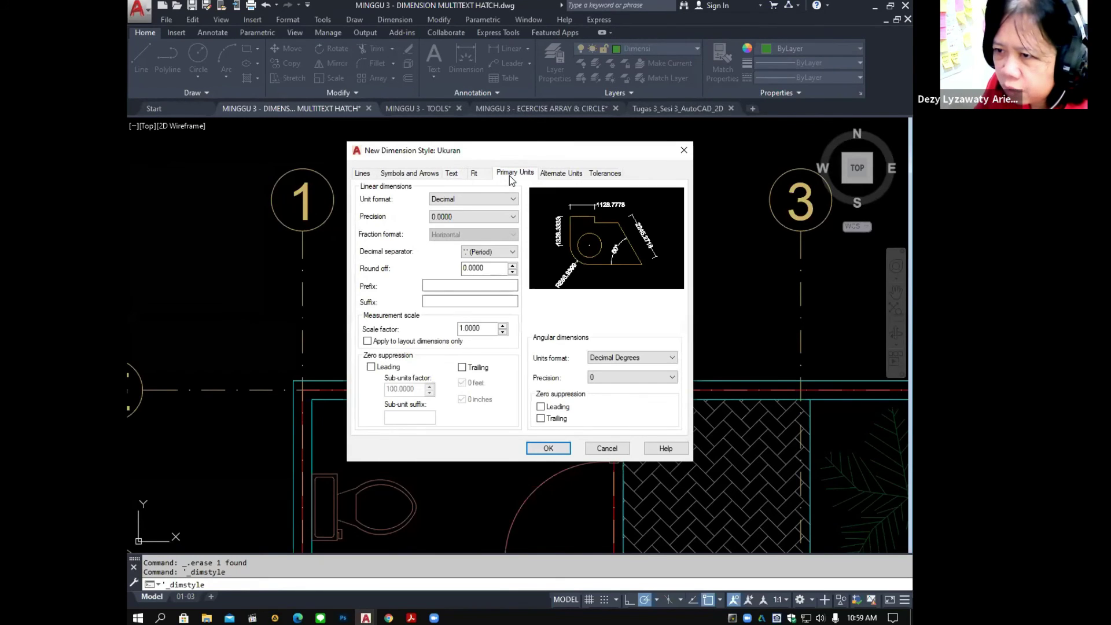
click(462, 367)
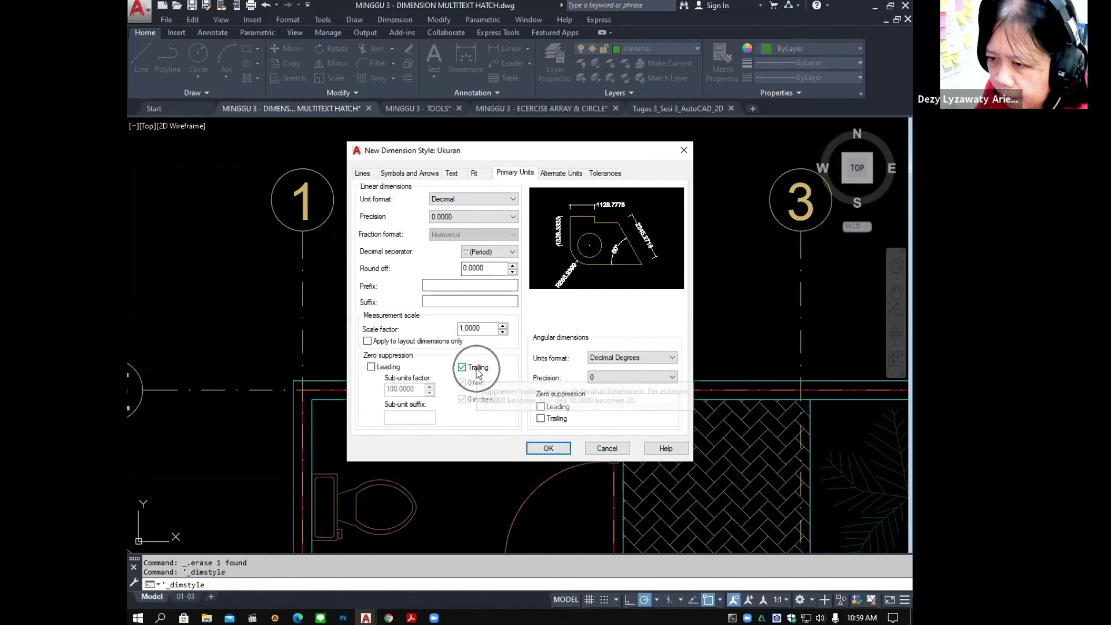
click(561, 451)
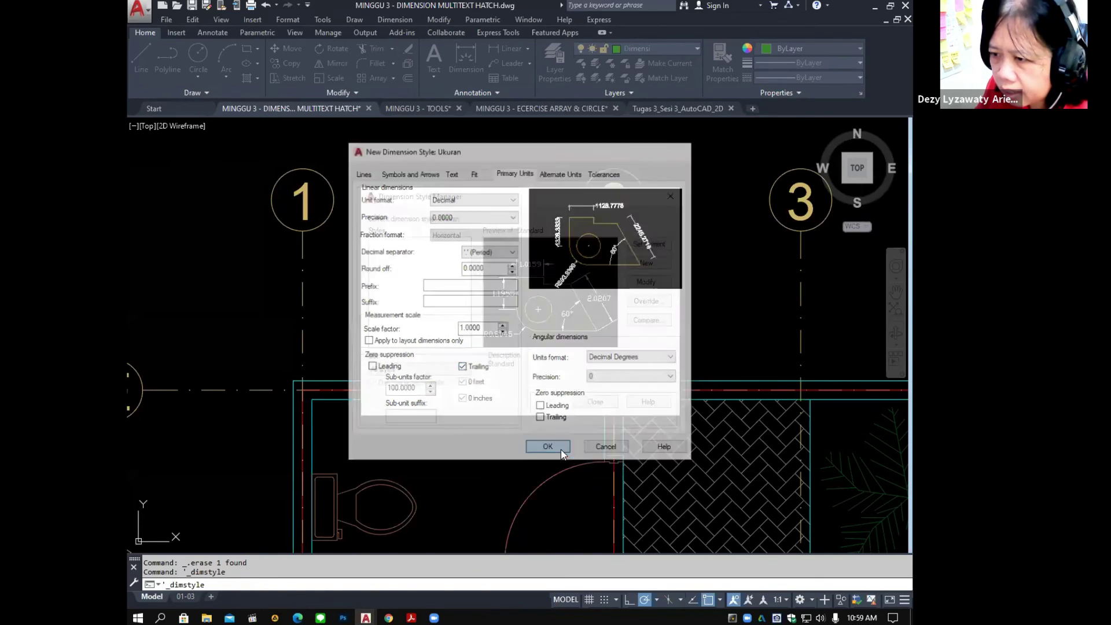
Make Ukuran the current dimension style and close the style manager.
click(396, 253)
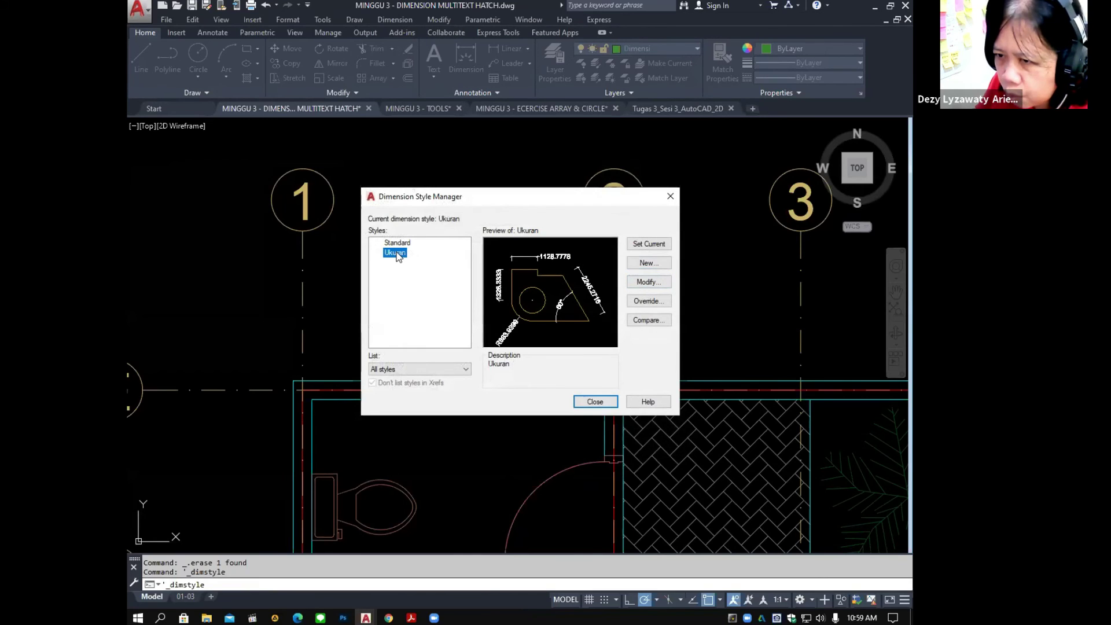
click(650, 244)
click(600, 403)
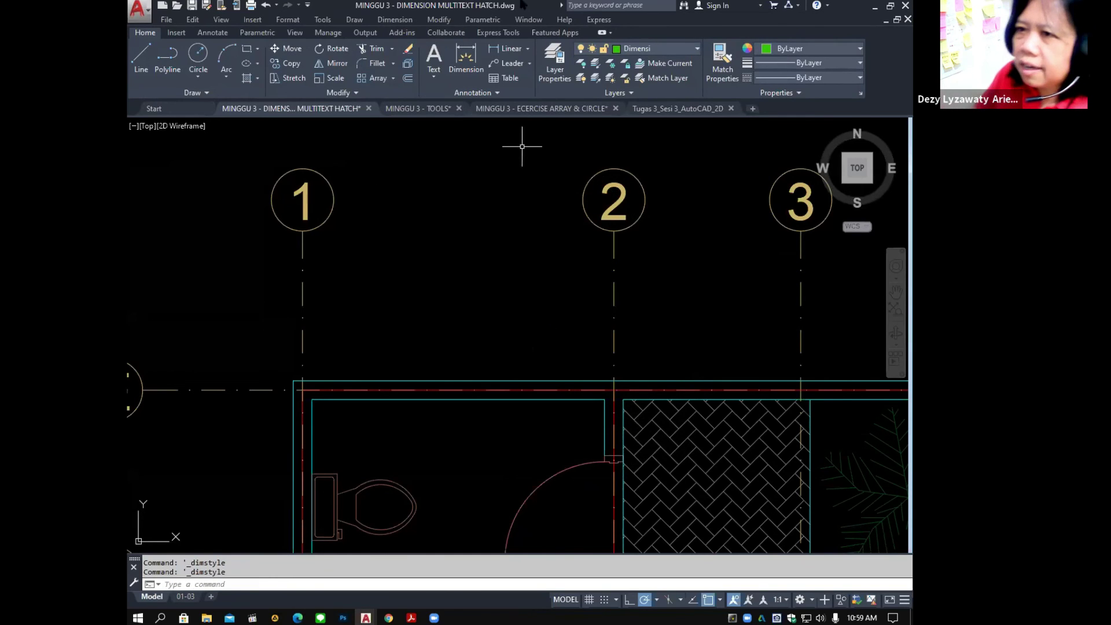
Add a horizontal linear dimension between grid lines 1 and 2, placed between the top wall and the grid bubbles.
click(396, 18)
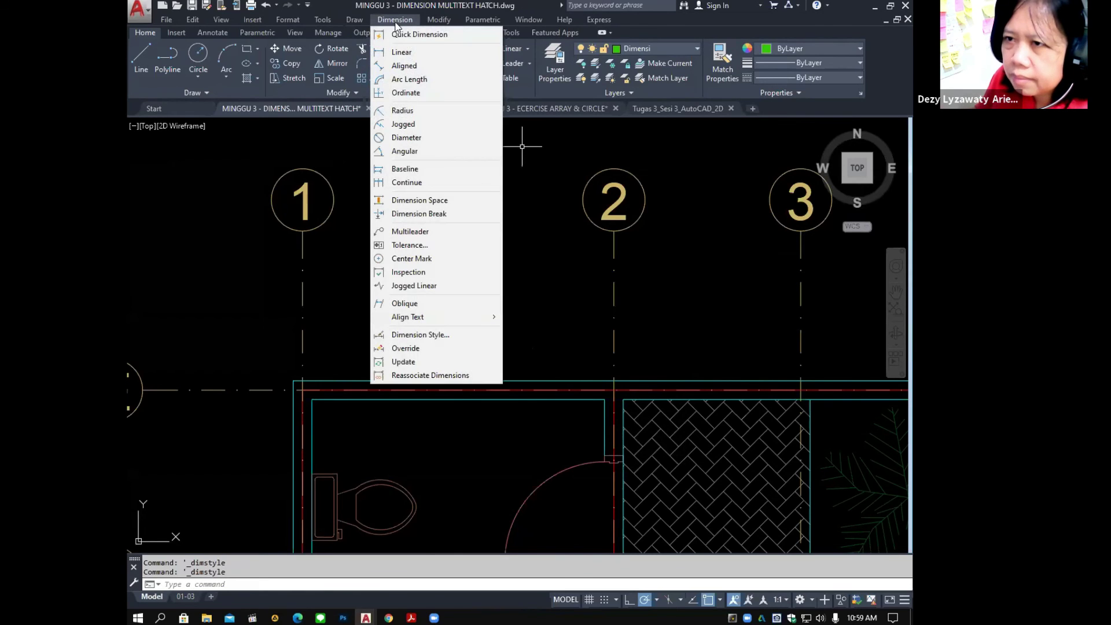
click(400, 53)
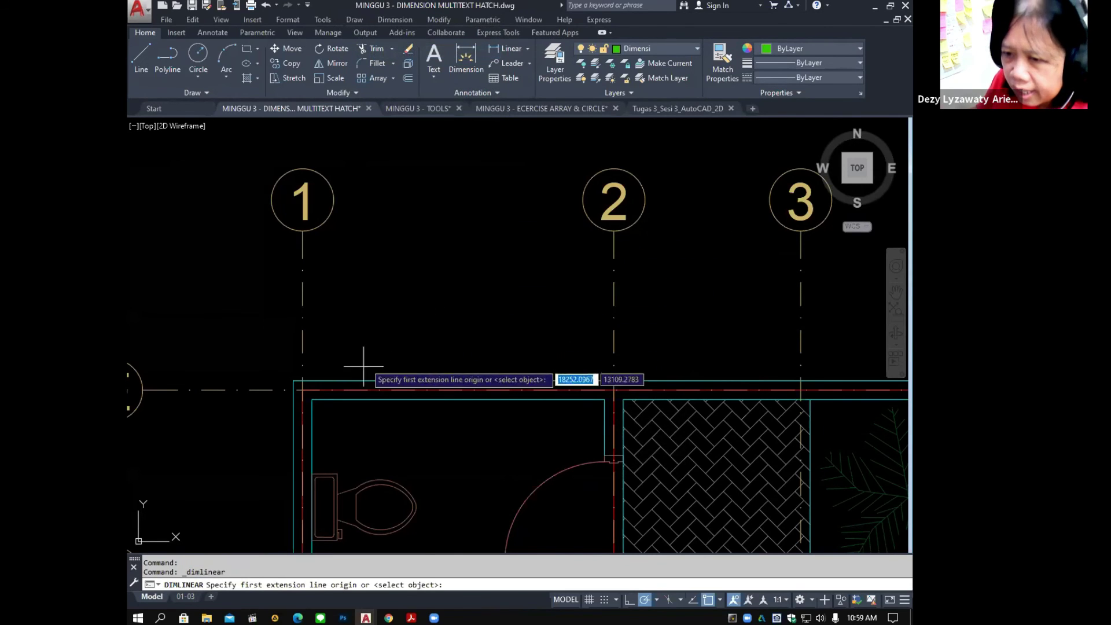
click(302, 389)
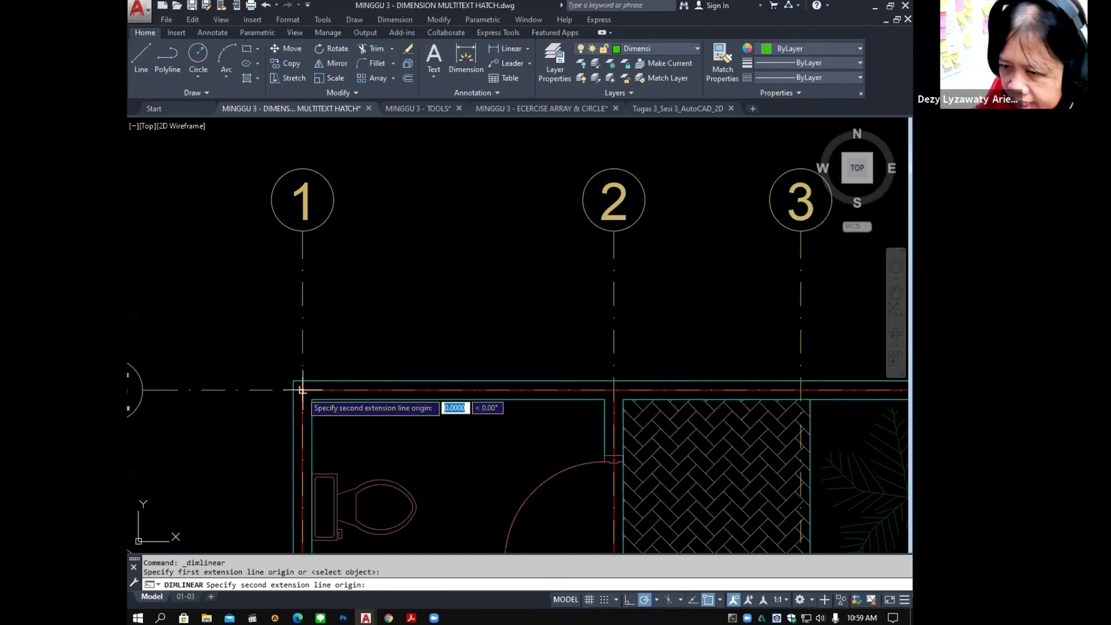
click(613, 390)
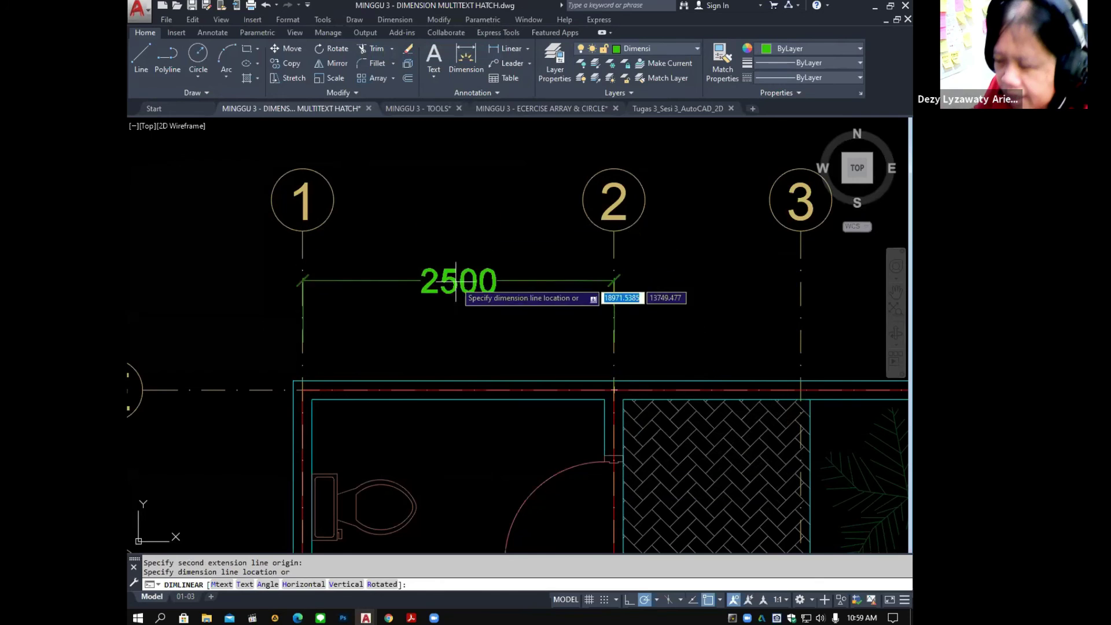
click(477, 293)
Add a linear dimension between grid lines 2 and 3, in line with the dimension between grid lines 1 and 2.
middle_drag(643, 294, 544, 281)
scroll(544, 281, down, 3)
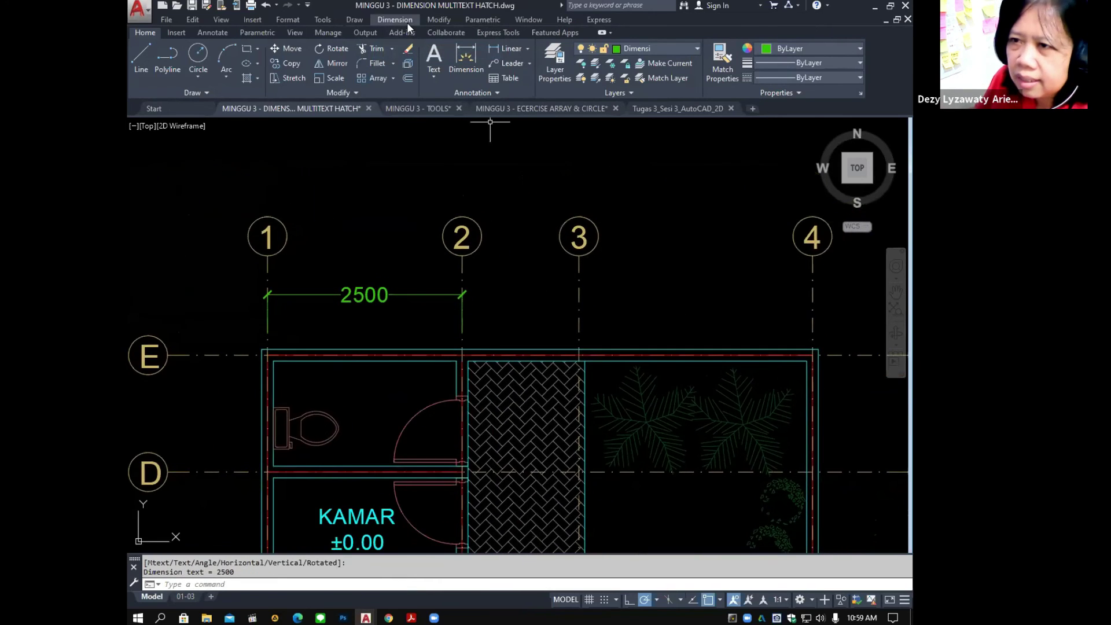
click(407, 22)
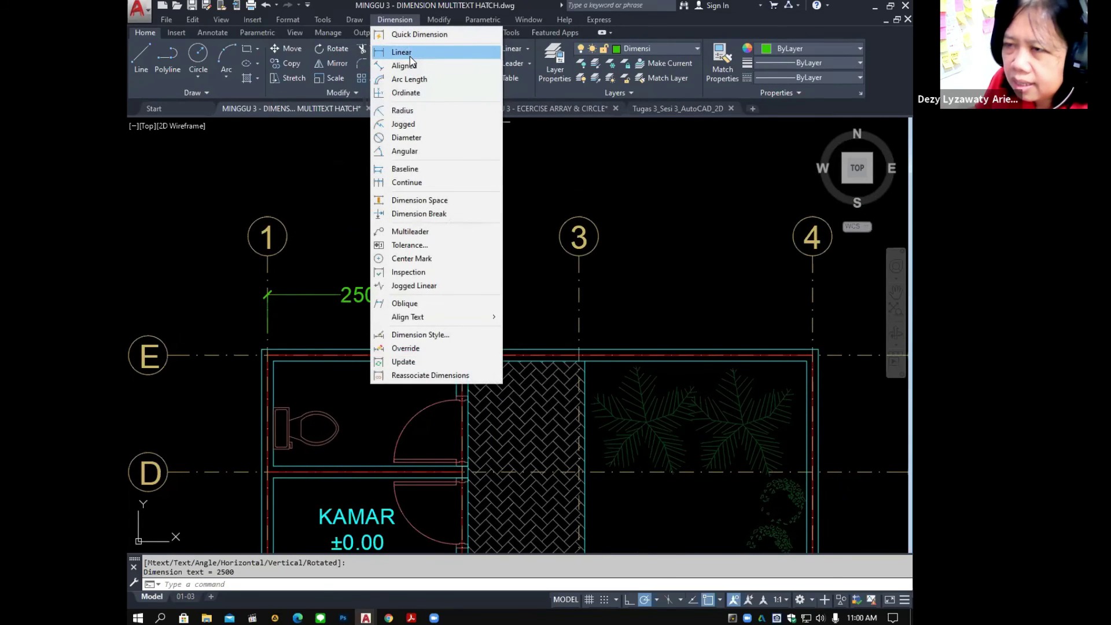
click(409, 57)
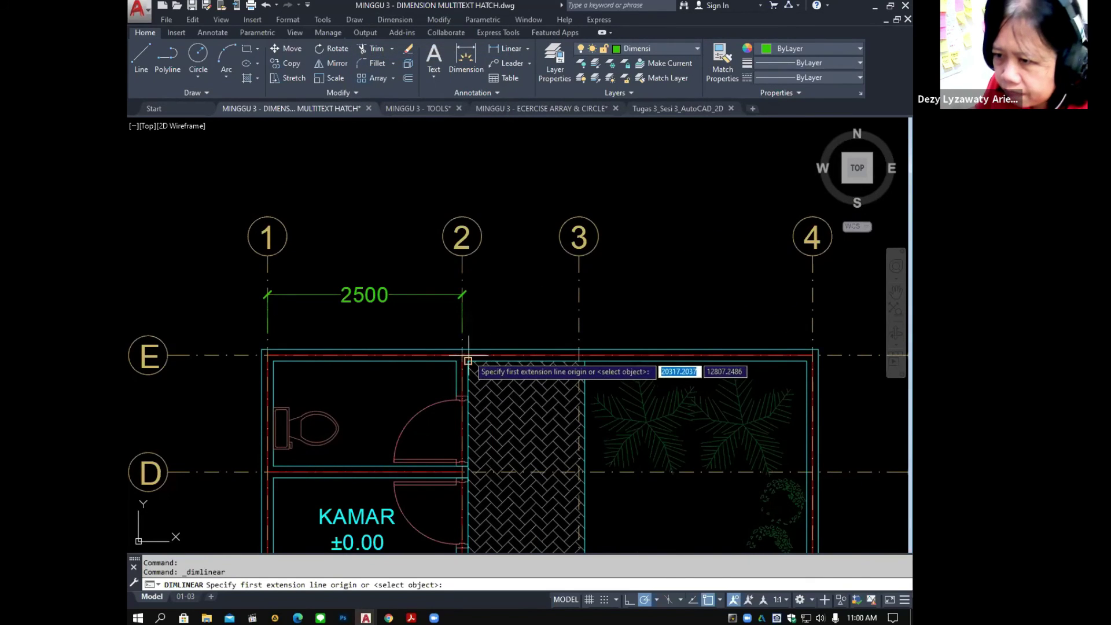
click(462, 354)
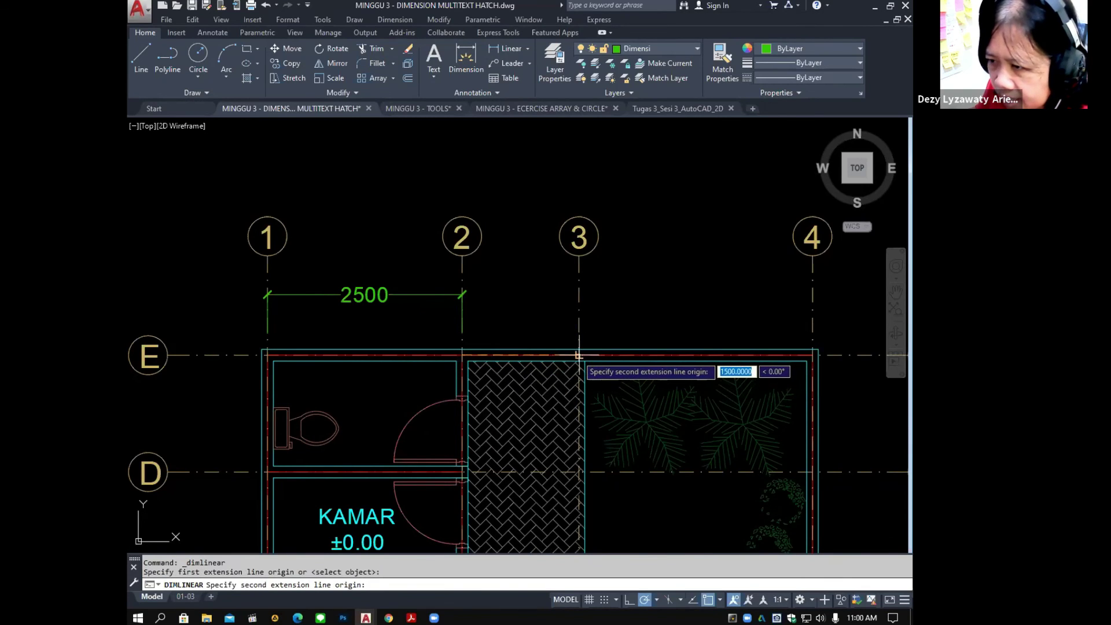
click(578, 355)
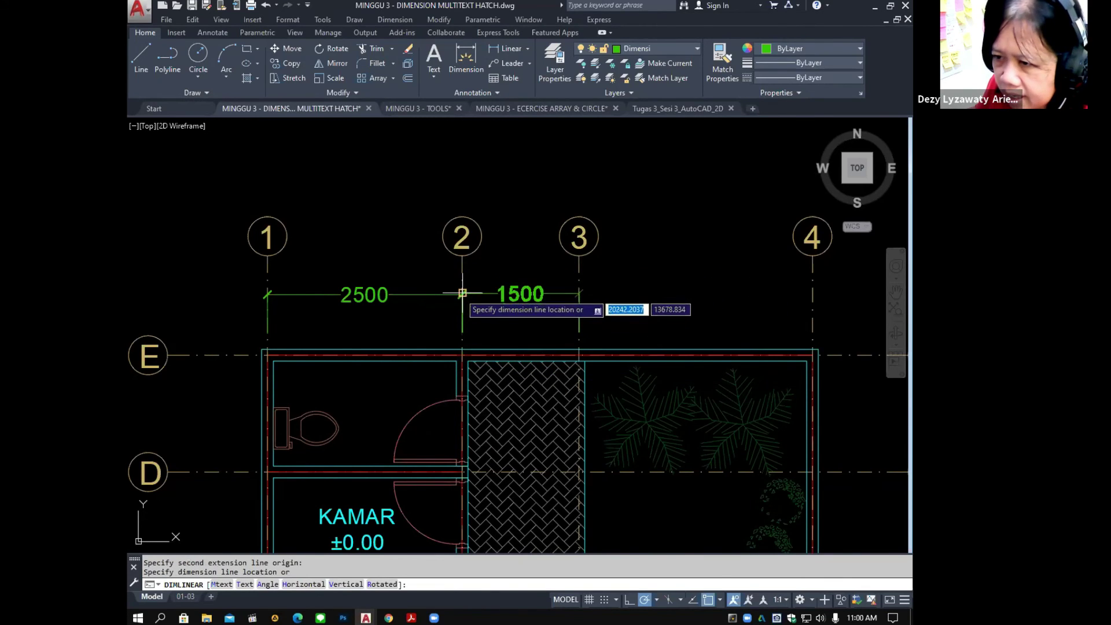
click(392, 295)
Add a linear dimension between grid lines 3 and 4, in line with the existing dimensions above the top wall.
middle_drag(603, 306, 550, 305)
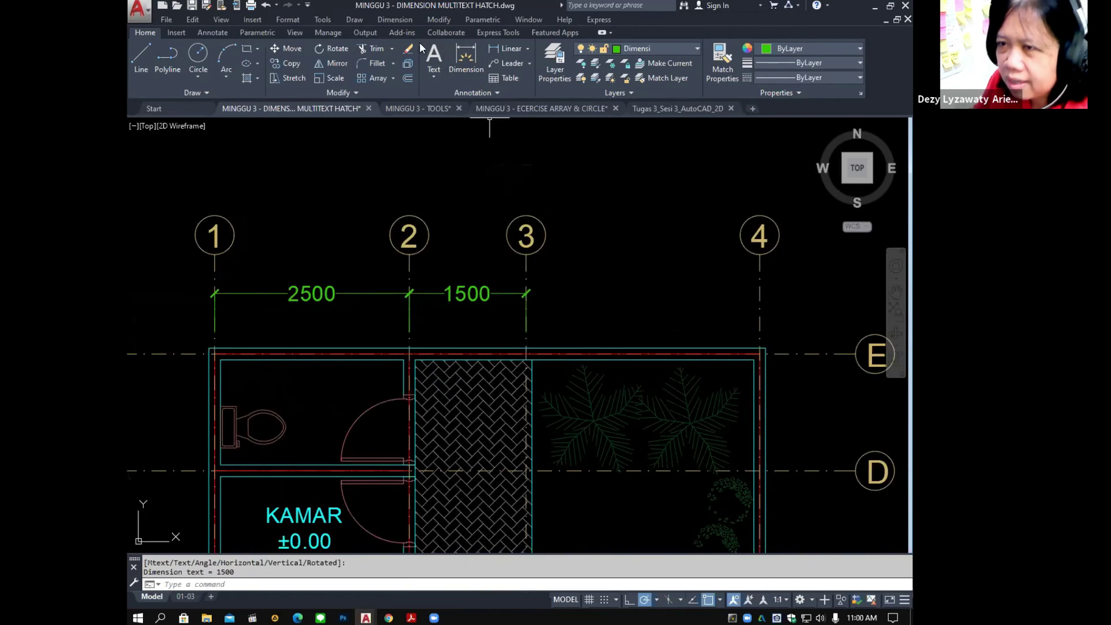
click(397, 21)
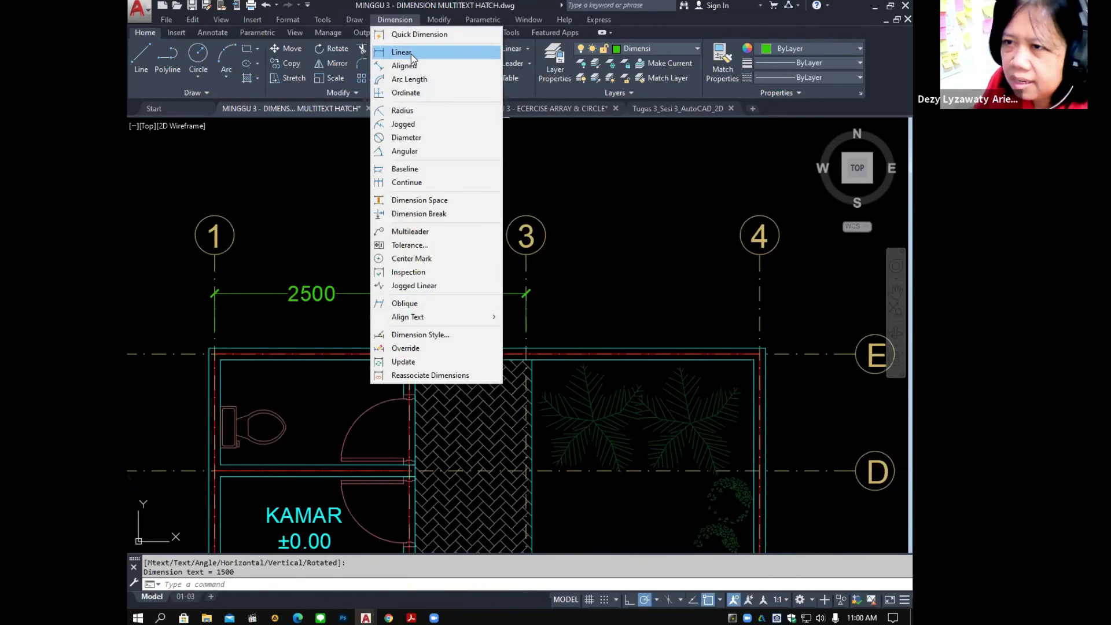
click(411, 54)
scroll(524, 350, up, 2)
click(523, 349)
middle_drag(662, 342, 355, 379)
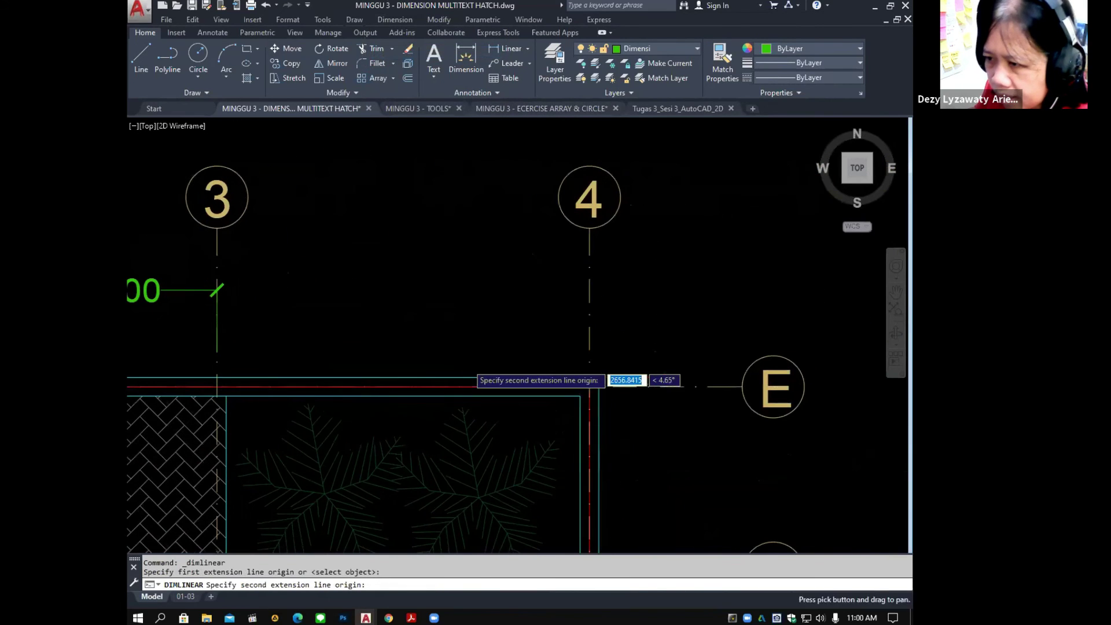
click(589, 386)
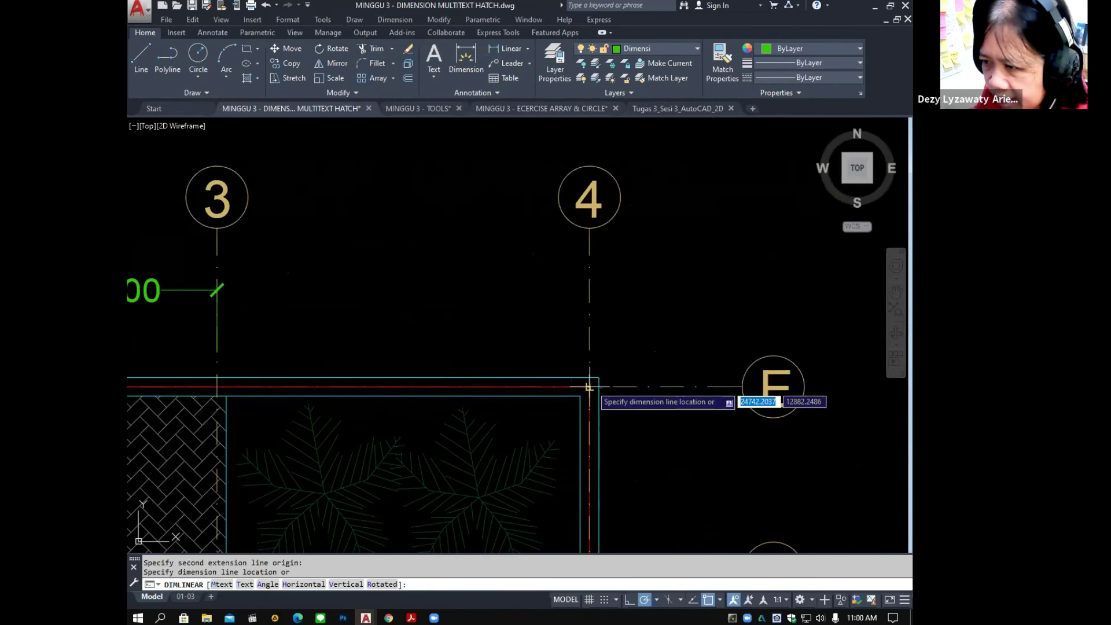
click(218, 290)
scroll(628, 311, down, 4)
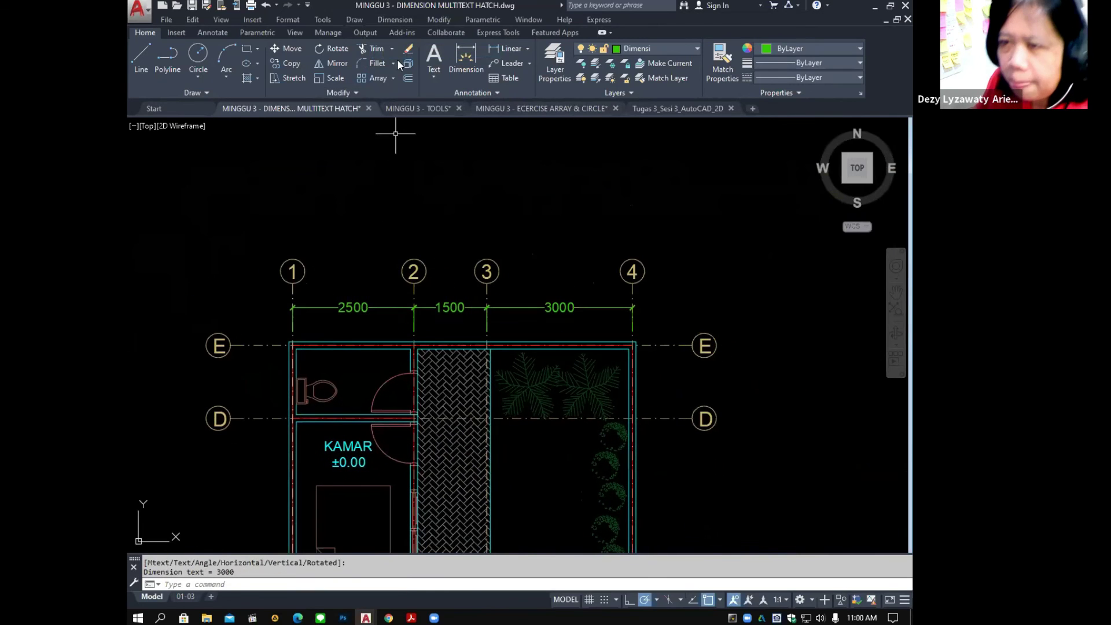
Add an overall linear dimension from grid line 1 to grid line 4, placed between the dimension chain and the grid bubbles.
click(391, 20)
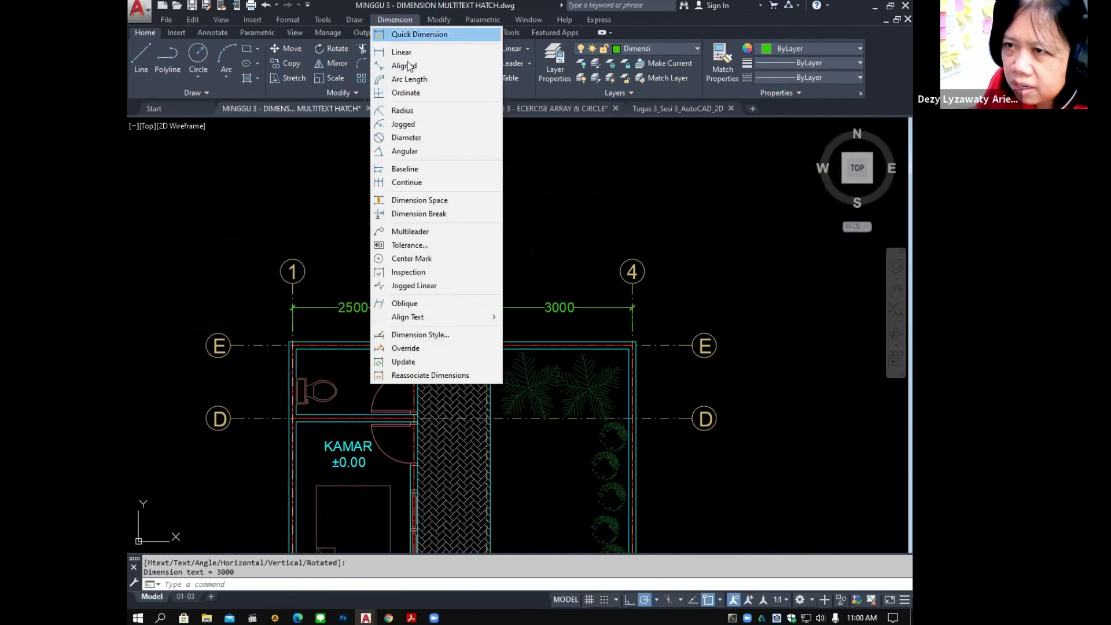
click(408, 55)
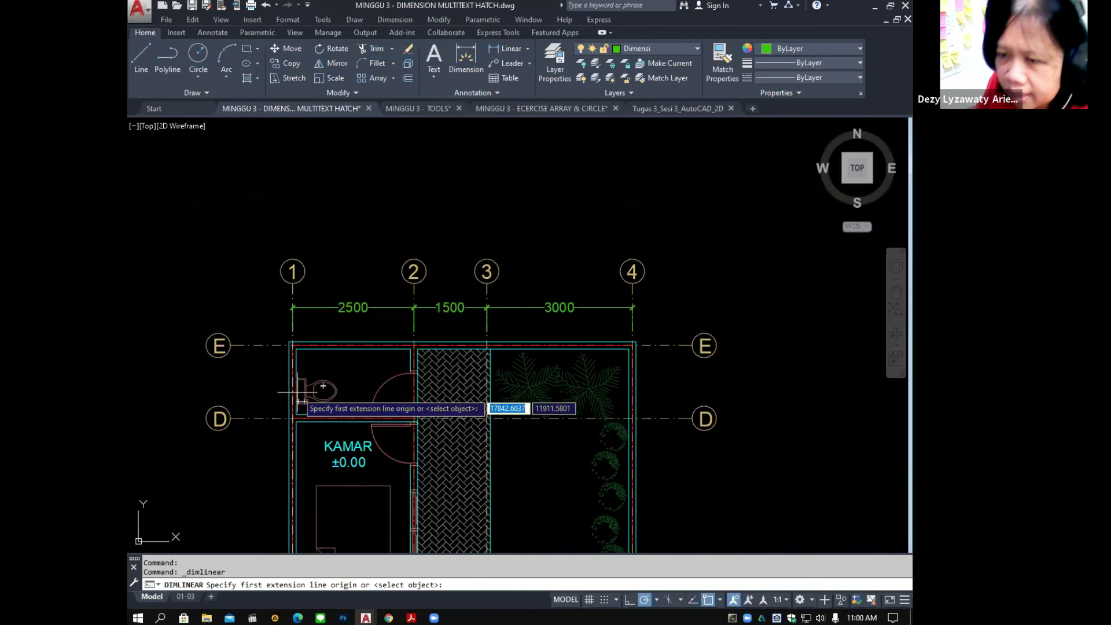
scroll(281, 365, up, 2)
scroll(282, 366, up, 2)
click(308, 310)
scroll(303, 344, down, 2)
middle_drag(496, 327, 265, 359)
scroll(643, 365, up, 2)
click(607, 337)
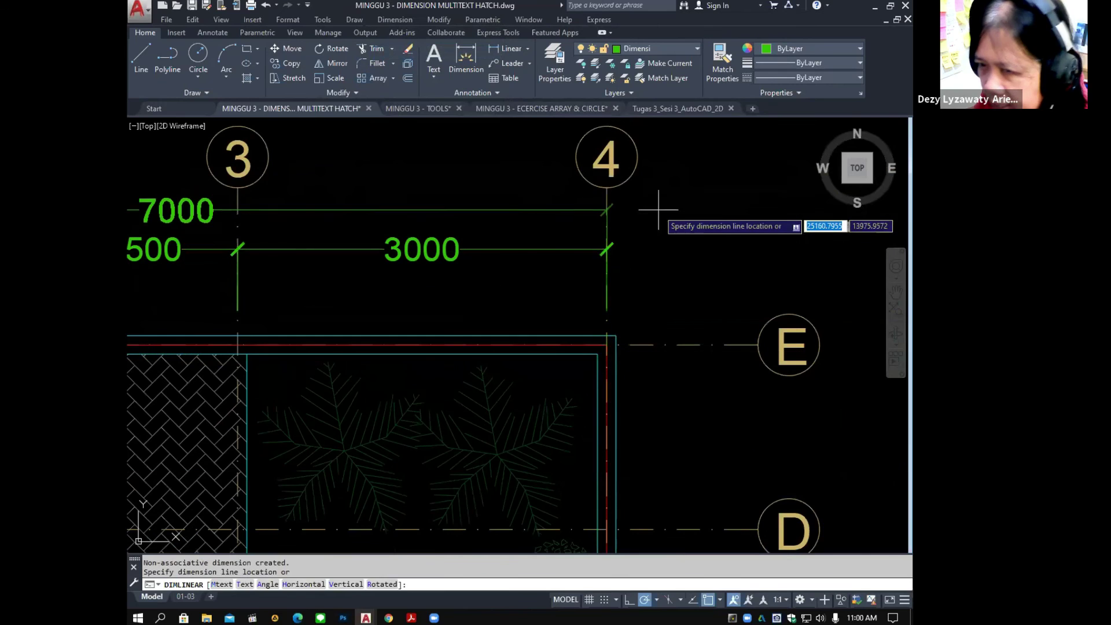
click(660, 207)
scroll(664, 223, down, 2)
mouse_move(496, 265)
middle_down()
mouse_move(592, 299)
mouse_move(586, 227)
middle_up()
scroll(513, 254, down, 4)
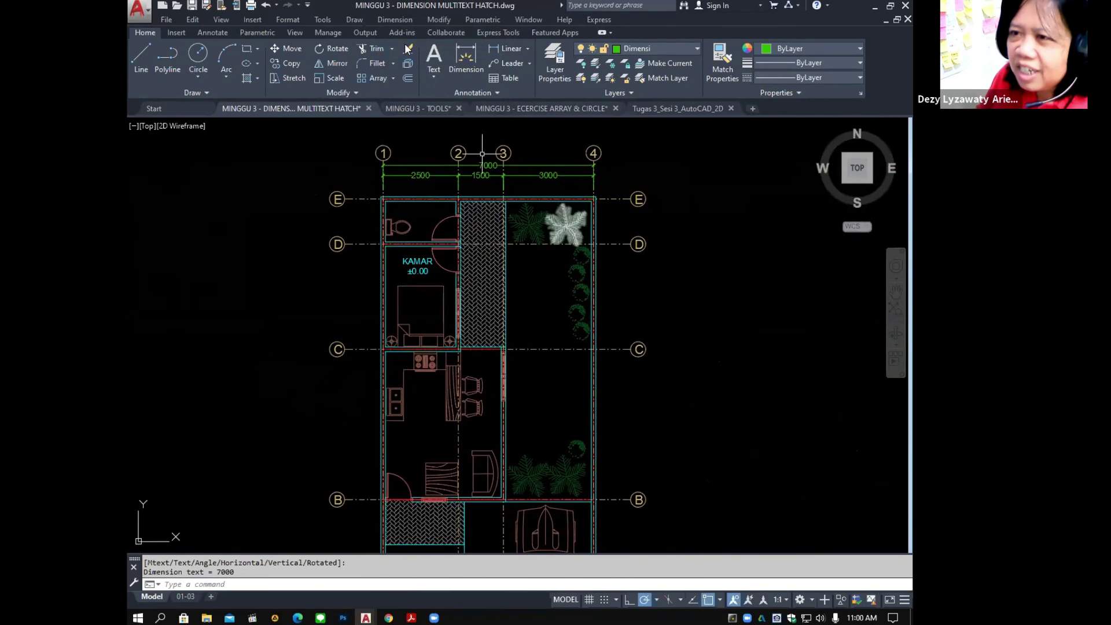
Add a vertical linear dimension between grid lines A and B, placed just outside the wall on grid line 1.
click(391, 21)
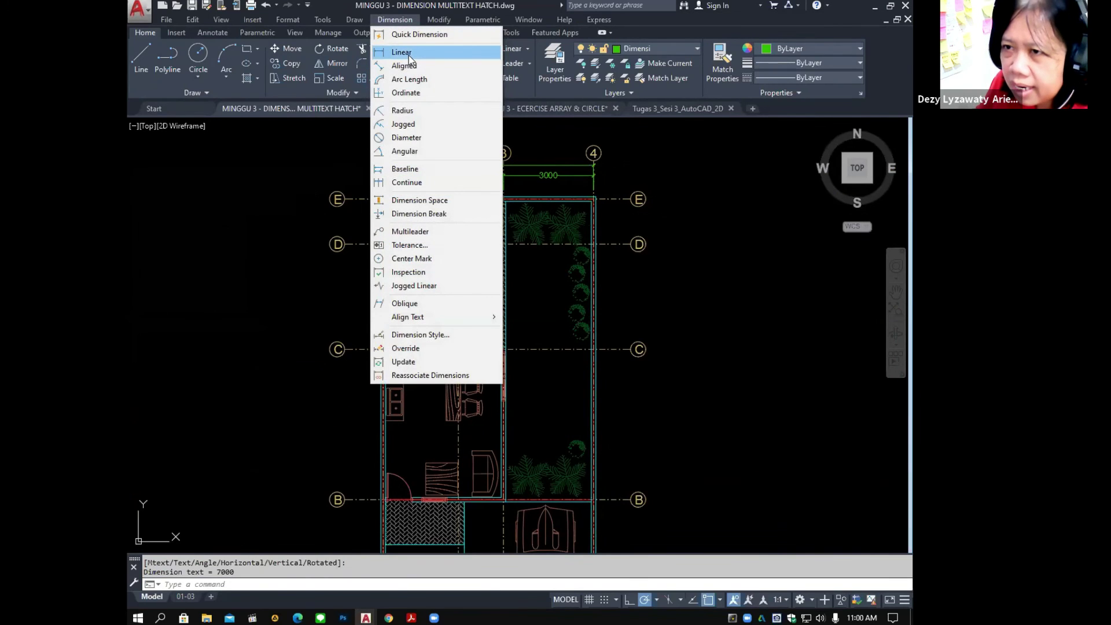
click(408, 59)
middle_drag(411, 502, 403, 478)
scroll(403, 478, up, 4)
scroll(471, 400, up, 2)
scroll(471, 392, down, 2)
click(409, 323)
scroll(428, 376, down, 4)
mouse_move(440, 324)
middle_down()
mouse_move(443, 303)
mouse_move(460, 491)
middle_up()
scroll(457, 298, up, 5)
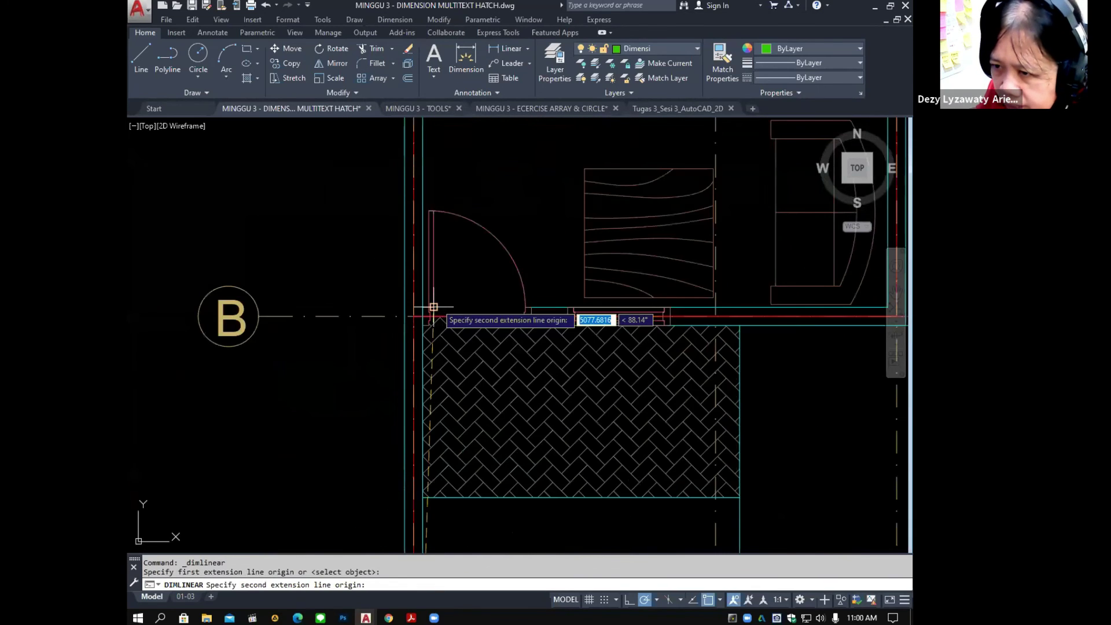
click(399, 324)
scroll(399, 324, down, 6)
click(367, 301)
scroll(370, 301, down, 2)
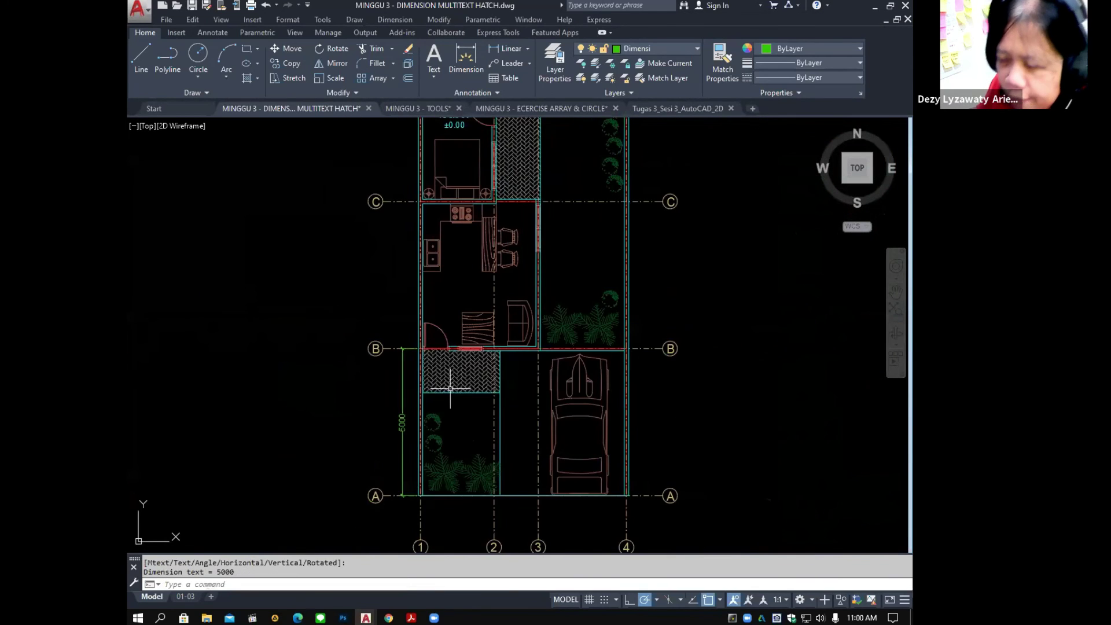
Continue the vertical dimension from grid line B through C and D to E along the grid line 1 wall.
click(408, 20)
click(427, 184)
click(426, 184)
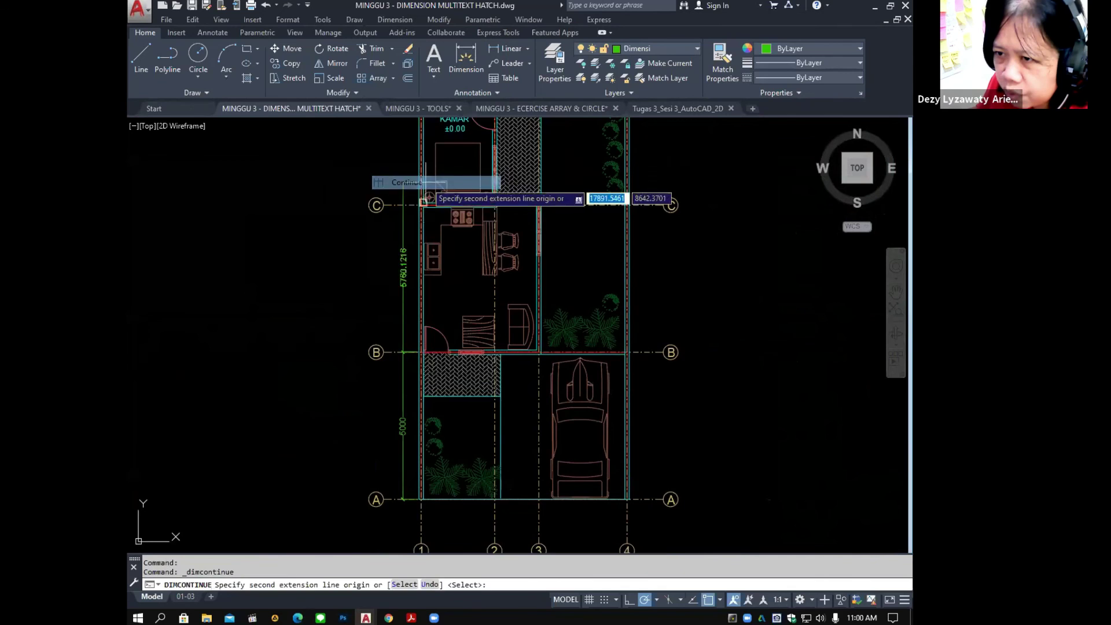
scroll(425, 198, up, 2)
click(417, 212)
middle_drag(421, 198, 421, 548)
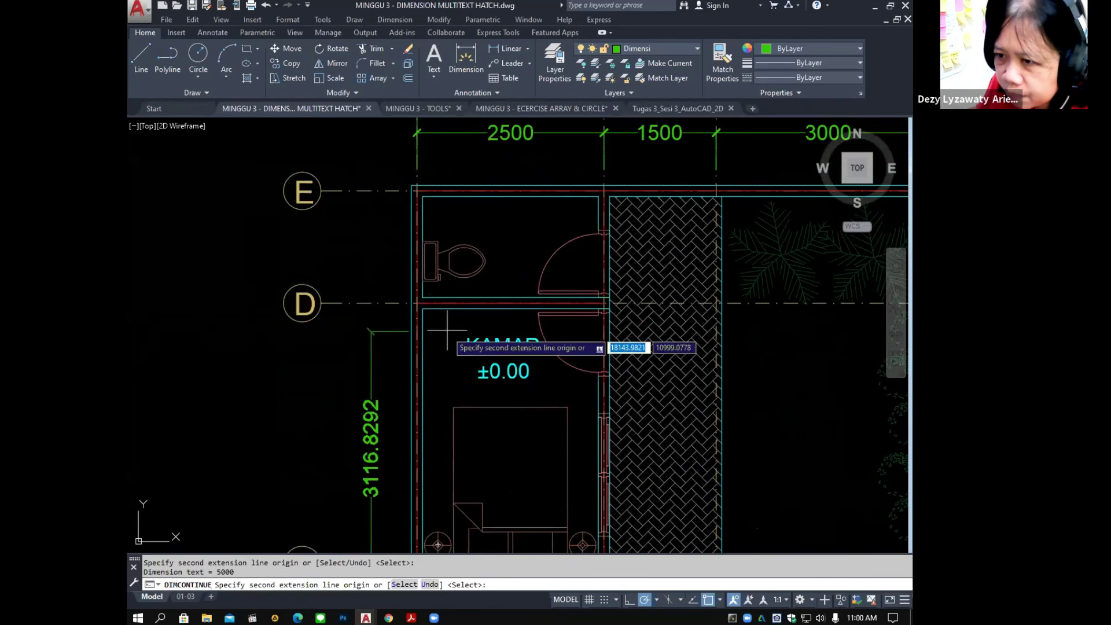
click(416, 302)
click(417, 190)
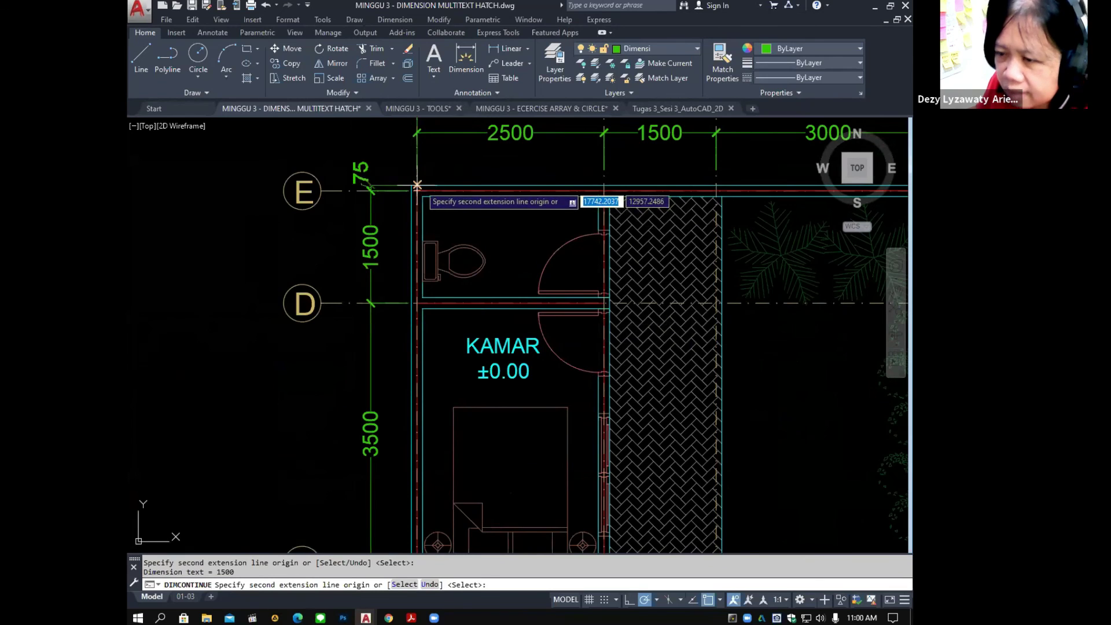
scroll(442, 187, down, 6)
key(Escape)
Add an overall vertical linear dimension from grid line A to grid line E, outside the chain beside the grid line 1 wall.
click(395, 19)
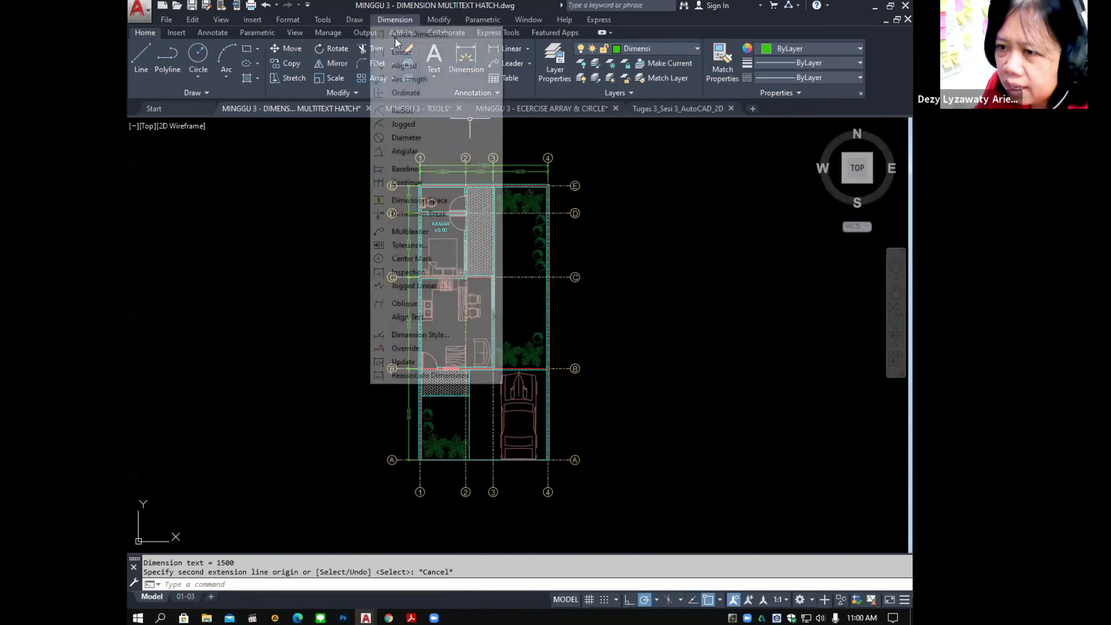
click(400, 52)
scroll(408, 460, up, 6)
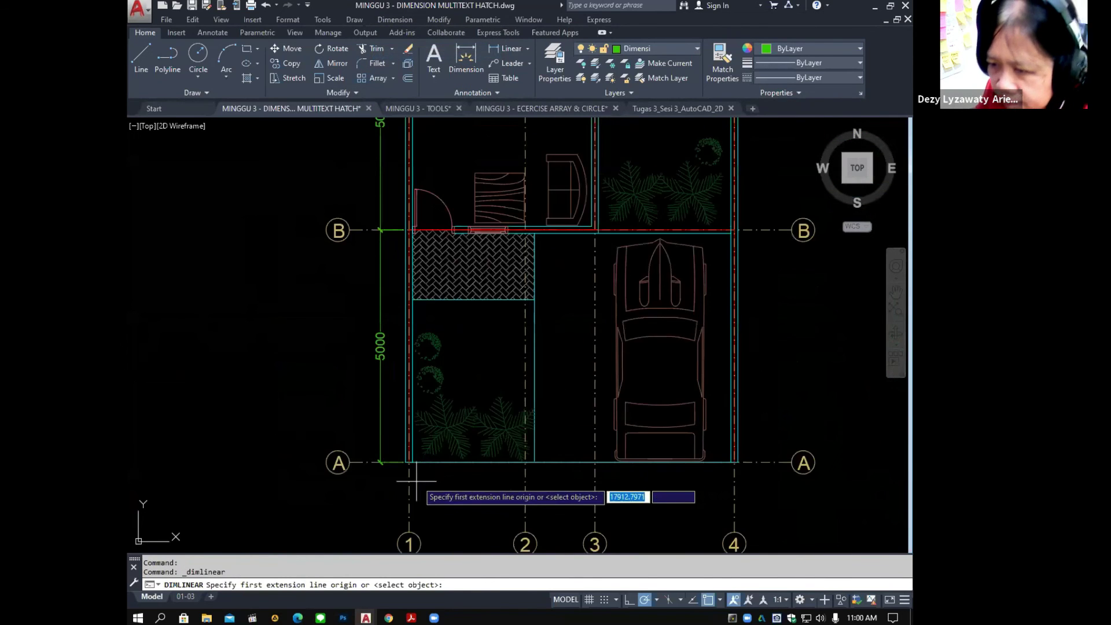
scroll(422, 462, down, 5)
middle_drag(438, 244, 416, 602)
scroll(401, 437, up, 5)
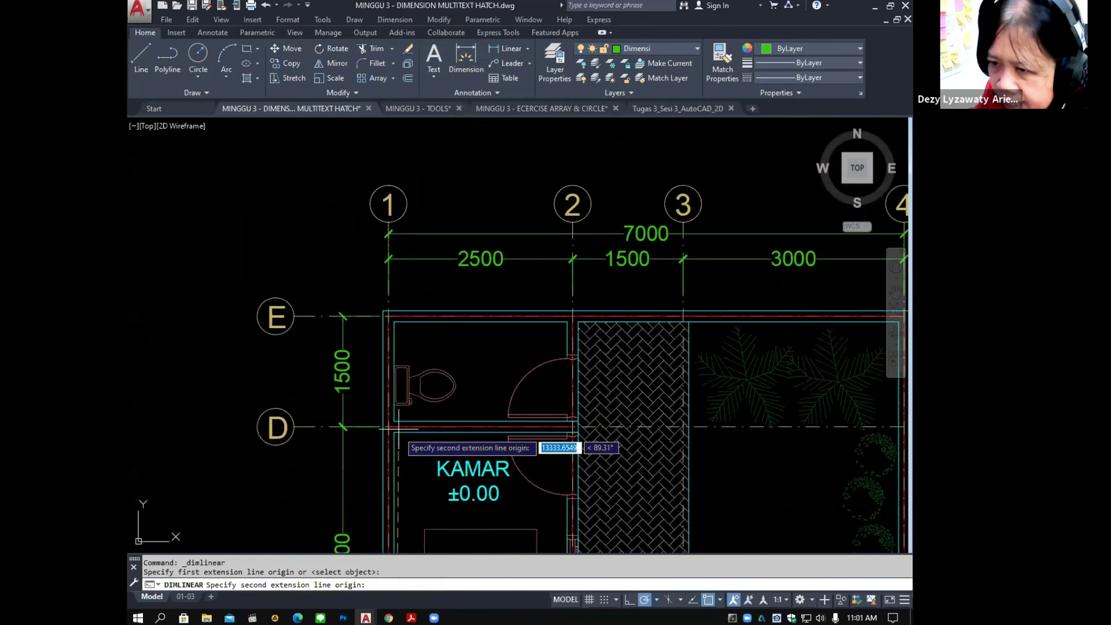
click(389, 316)
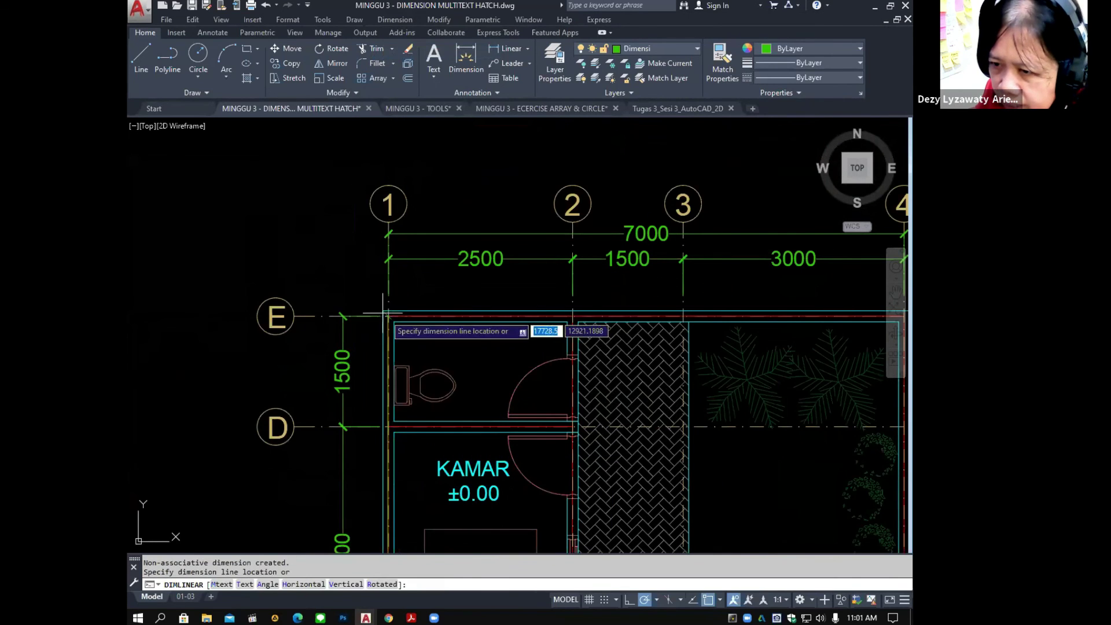
click(311, 286)
scroll(310, 286, down, 5)
middle_drag(324, 359, 316, 260)
scroll(395, 246, down, 2)
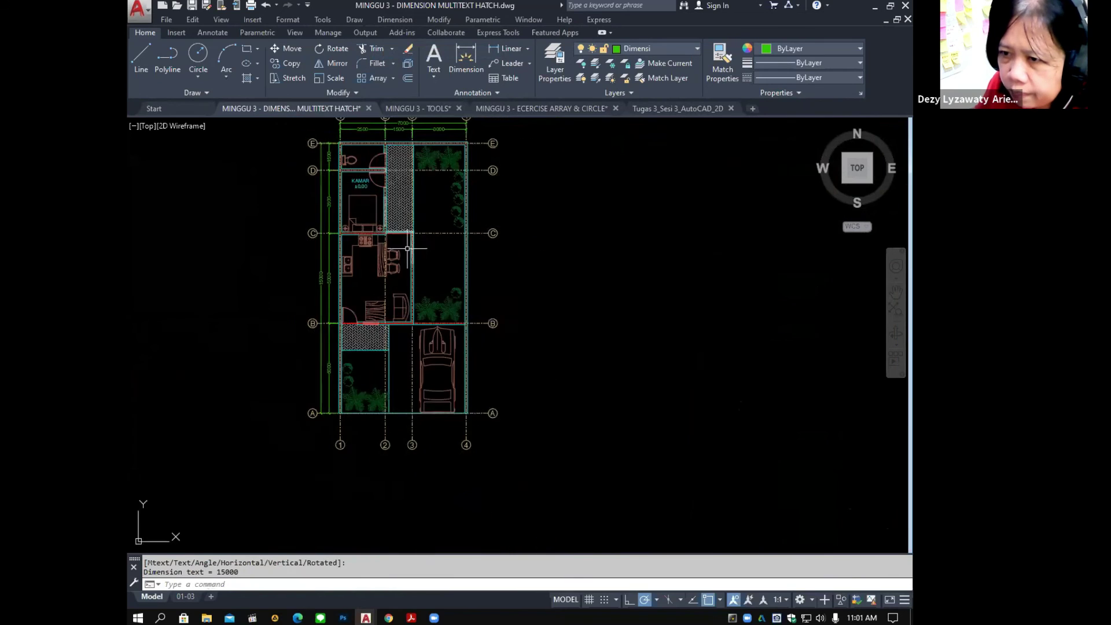
Add a horizontal linear dimension between grid lines 1 and 3, placed just below grid line A.
right_click(396, 246)
click(423, 246)
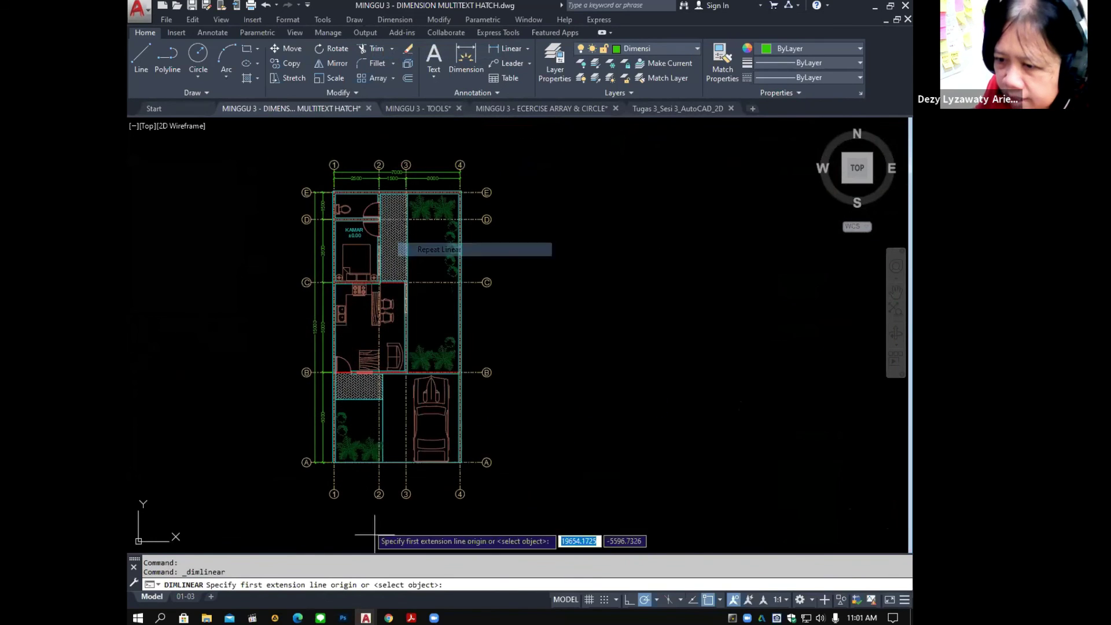
scroll(338, 492, up, 4)
scroll(324, 415, up, 4)
click(322, 450)
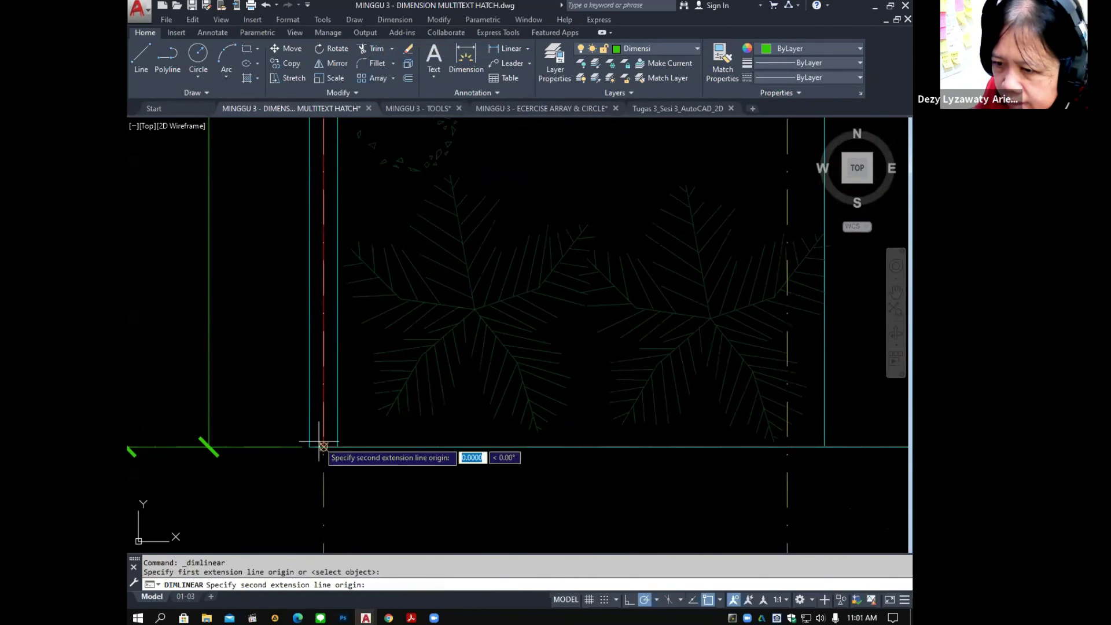
scroll(322, 450, down, 4)
middle_drag(472, 458, 428, 477)
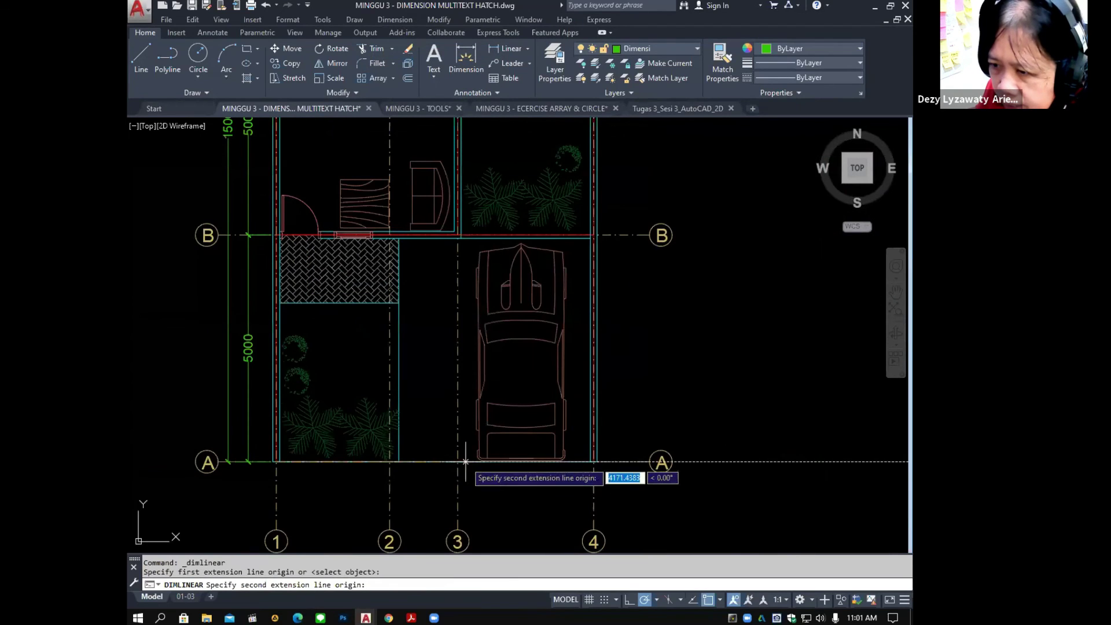
click(457, 461)
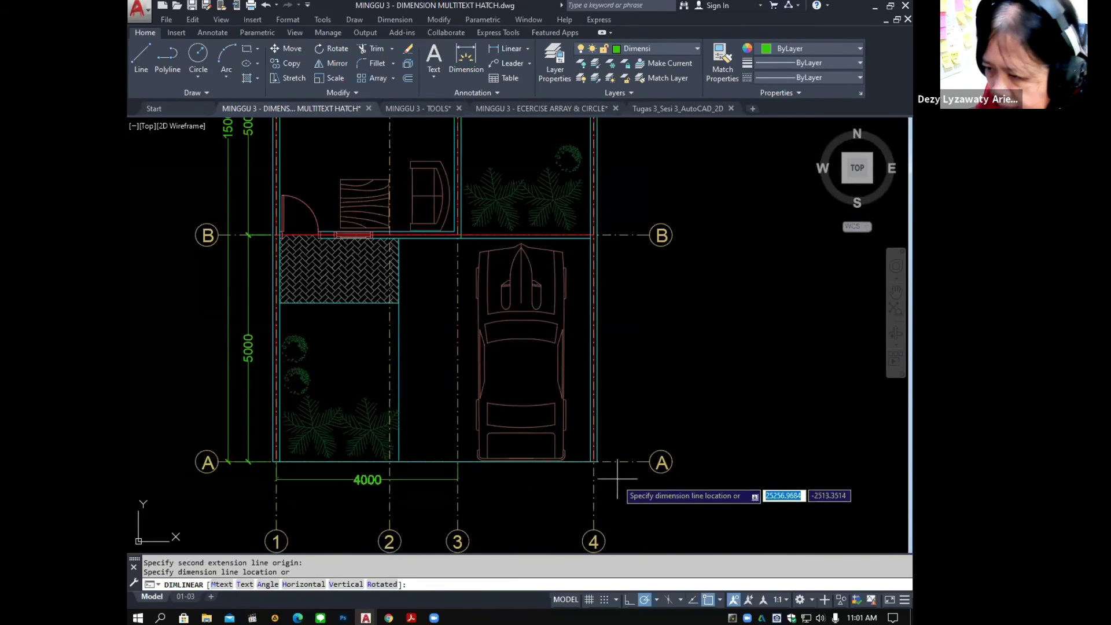
click(492, 481)
Add a linear dimension between grid lines 3 and 4 below grid line A, in line with the dimension from 1 to 3.
right_click(431, 367)
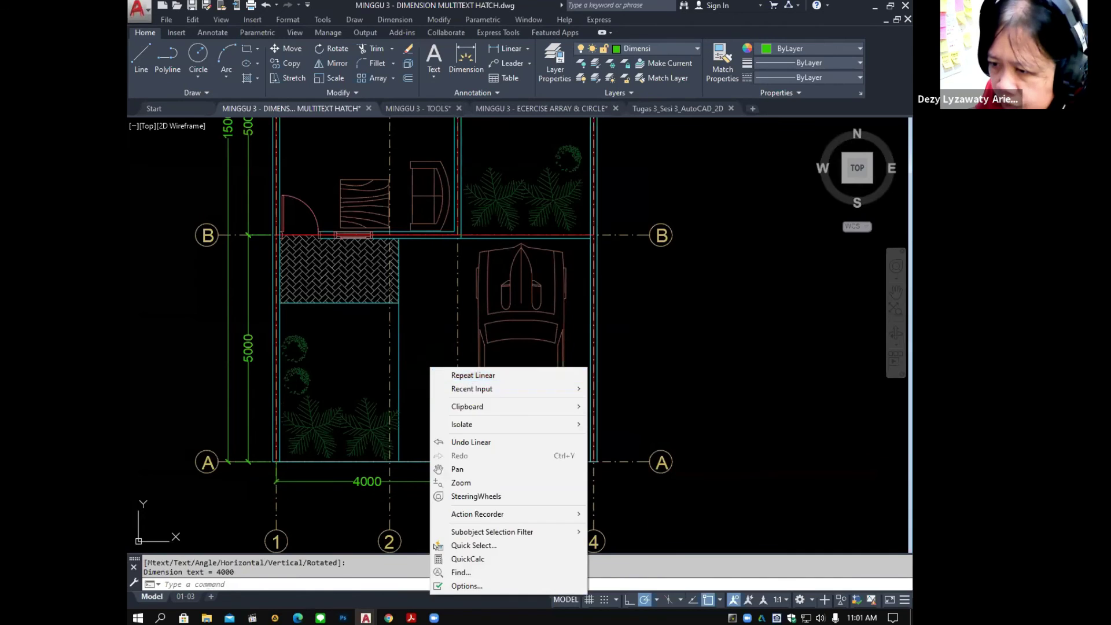
click(457, 374)
click(457, 461)
scroll(602, 475, up, 4)
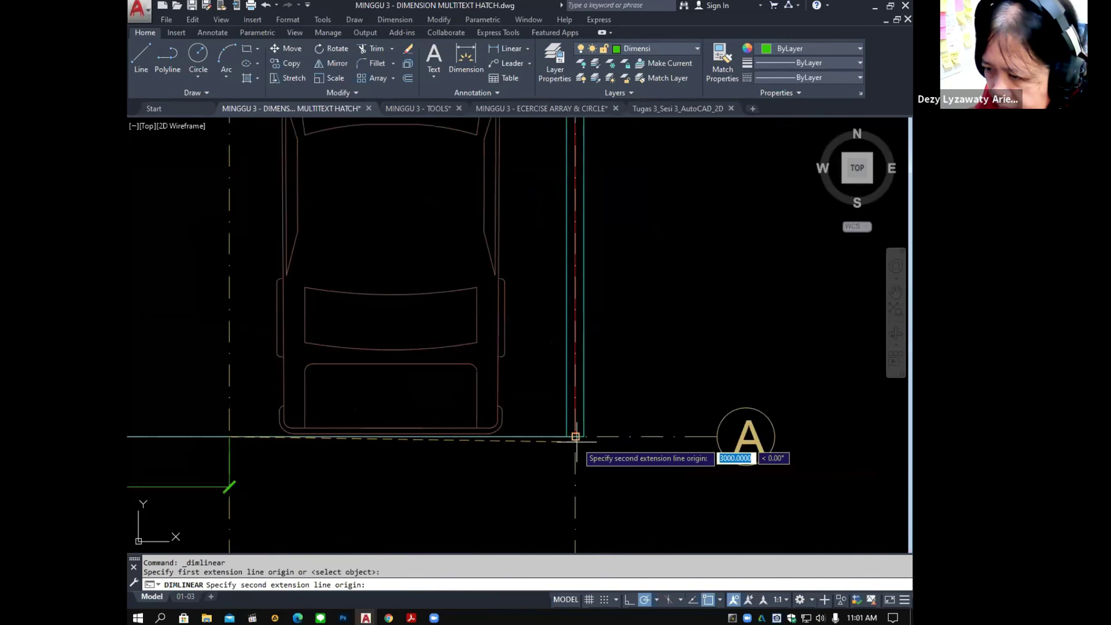
click(593, 461)
click(228, 487)
scroll(451, 441, down, 4)
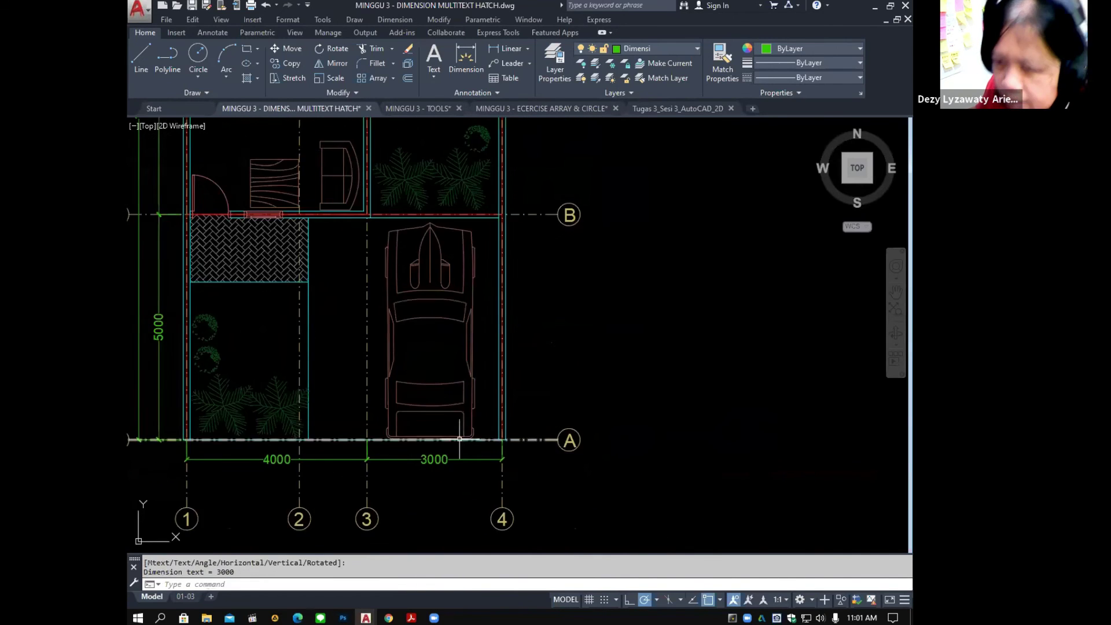
Add a vertical linear dimension between grid lines A and B, placed between the grid line 4 wall and the grid bubbles.
middle_drag(412, 423, 443, 415)
right_click(369, 305)
click(399, 310)
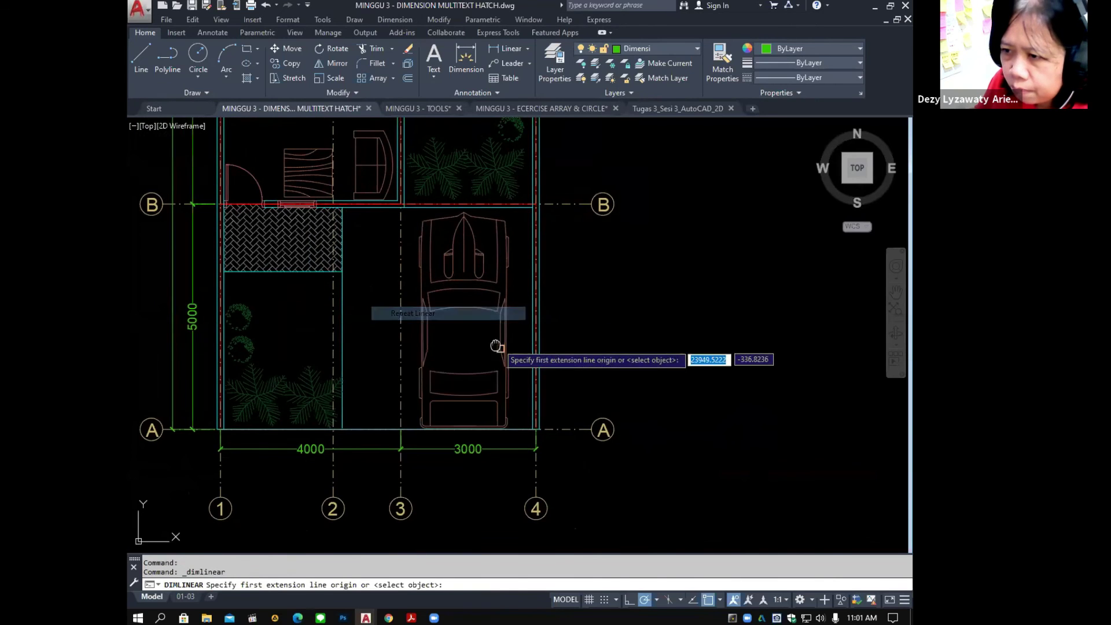
middle_drag(554, 434, 476, 480)
scroll(463, 473, up, 4)
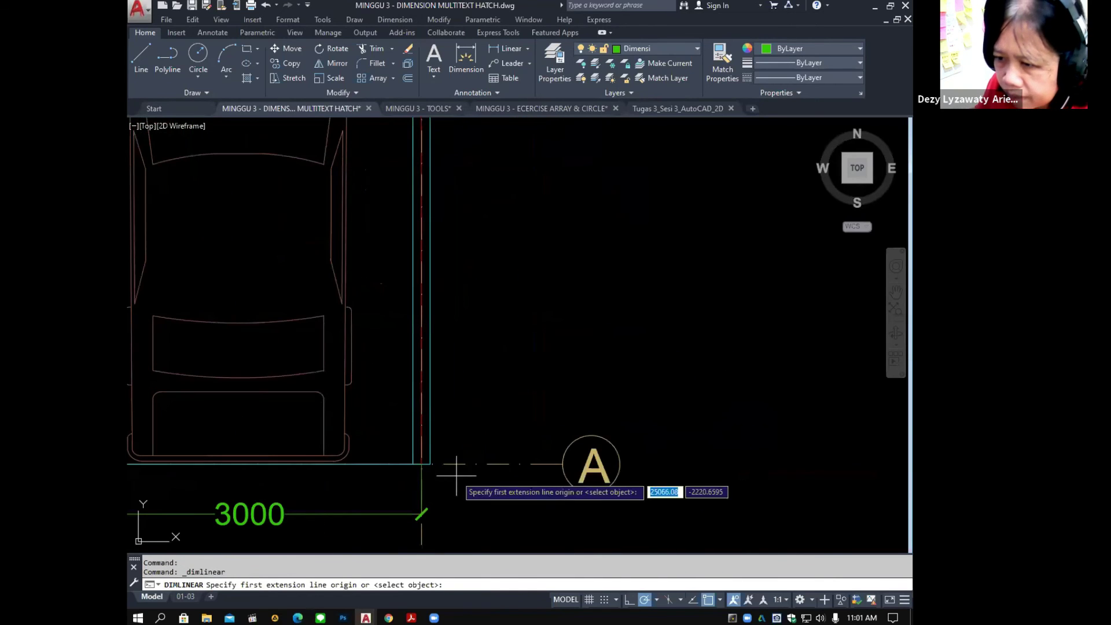
click(421, 464)
scroll(431, 483, down, 4)
scroll(440, 499, down, 4)
scroll(432, 438, up, 5)
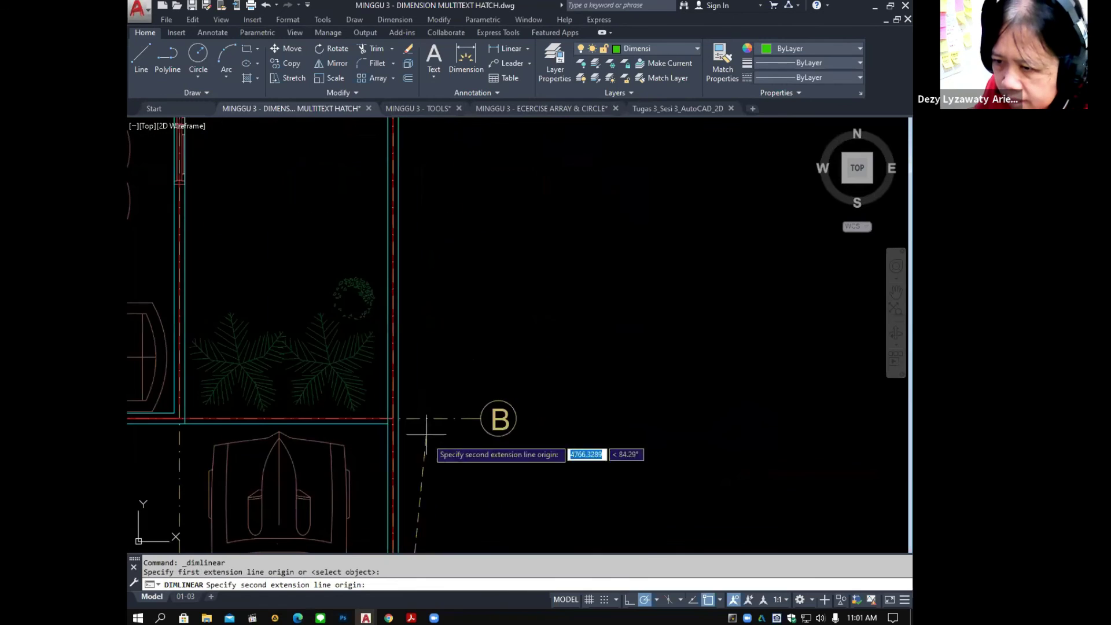
click(392, 418)
scroll(434, 372, down, 2)
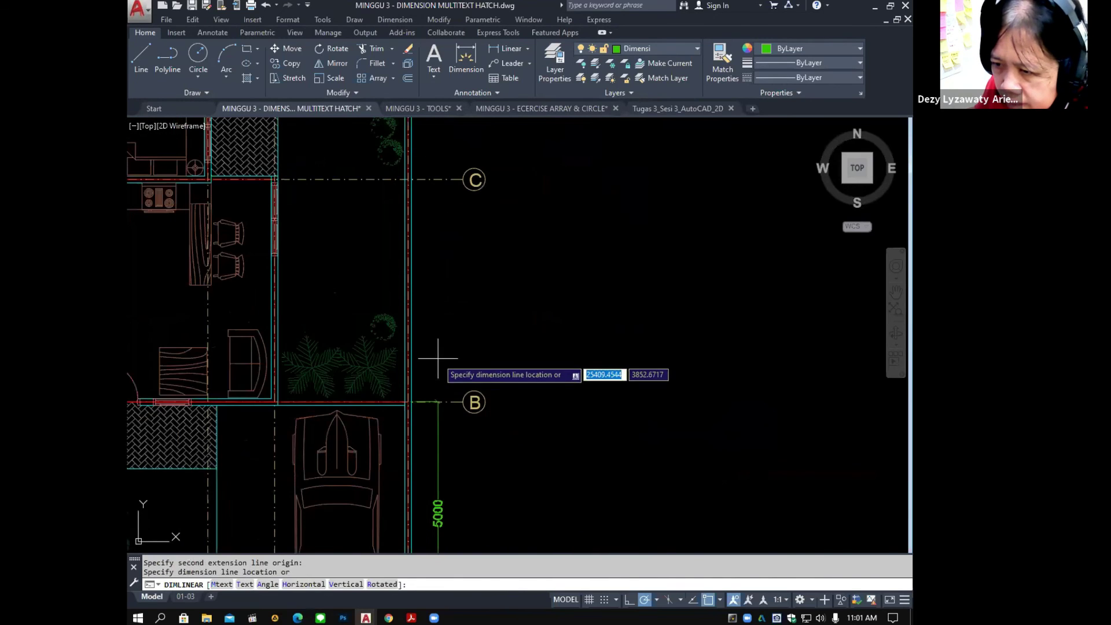
click(439, 347)
scroll(440, 327, down, 3)
Add a vertical linear dimension between grid lines B and C outside the grid line 4 wall, in line with the A–B dimension.
right_click(464, 313)
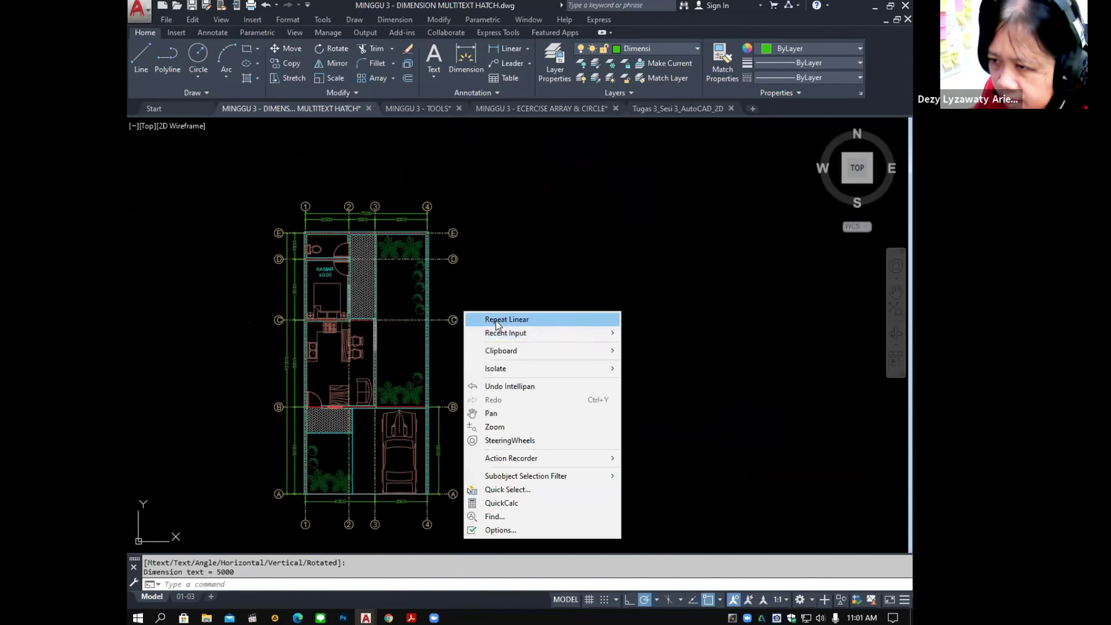
click(504, 319)
scroll(431, 405, up, 5)
click(457, 425)
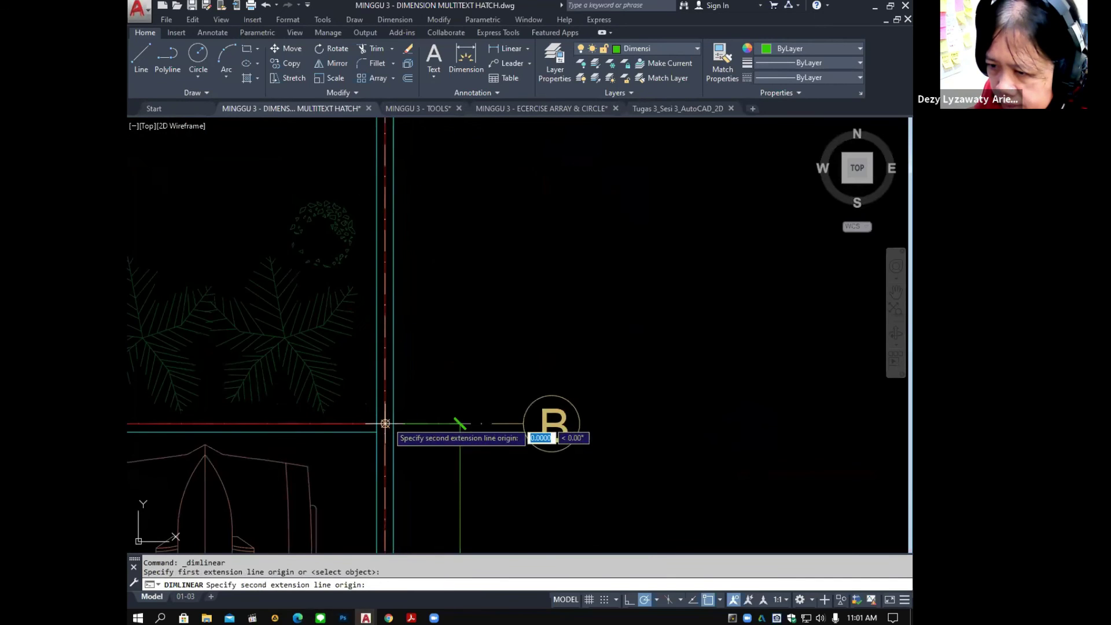
scroll(439, 371, down, 3)
mouse_move(439, 343)
middle_down()
mouse_move(414, 412)
mouse_move(435, 348)
middle_up()
scroll(405, 414, up, 5)
click(398, 424)
scroll(425, 384, down, 3)
scroll(378, 397, up, 5)
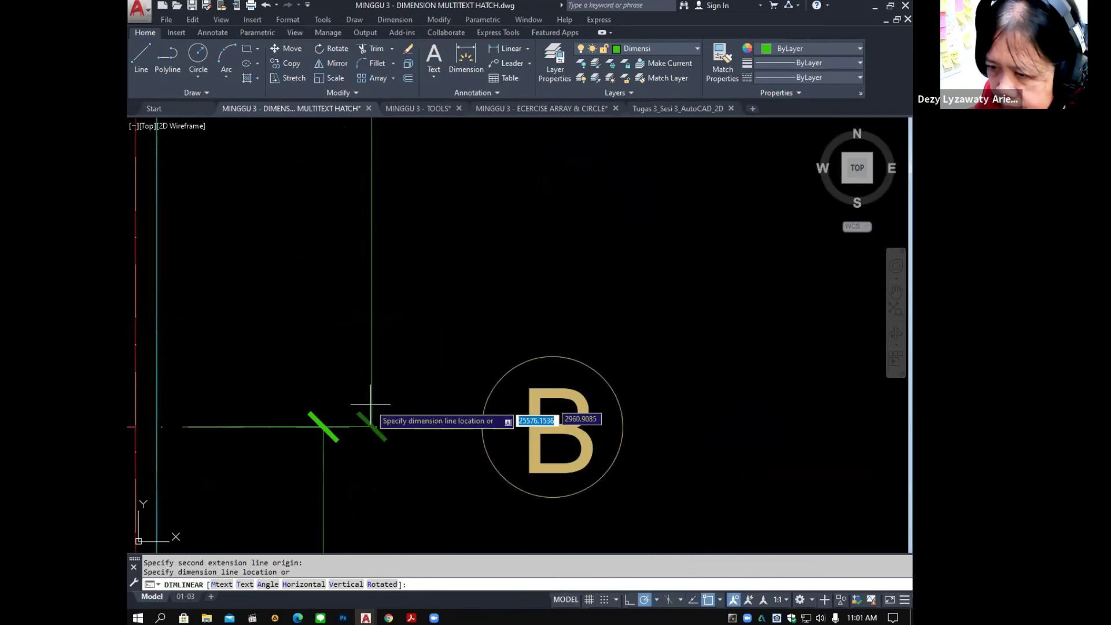
click(324, 426)
scroll(404, 427, down, 4)
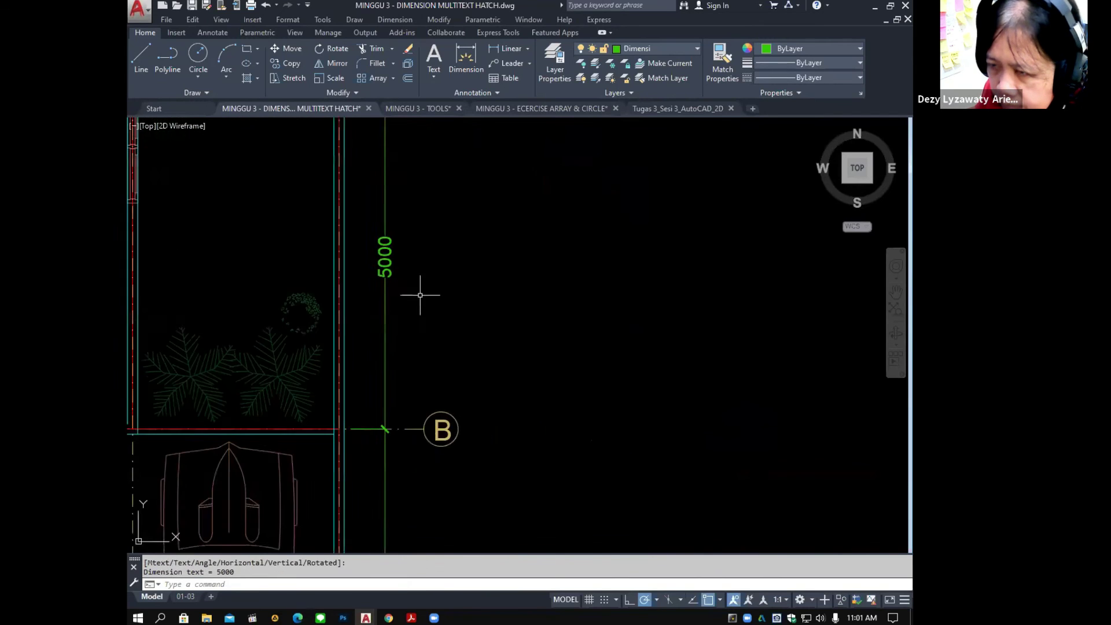
Add a vertical linear dimension between grid lines C and E outside the grid line 4 wall, in line with the B–C dimension.
middle_drag(394, 114, 450, 299)
right_click(446, 296)
click(471, 302)
scroll(399, 272, up, 4)
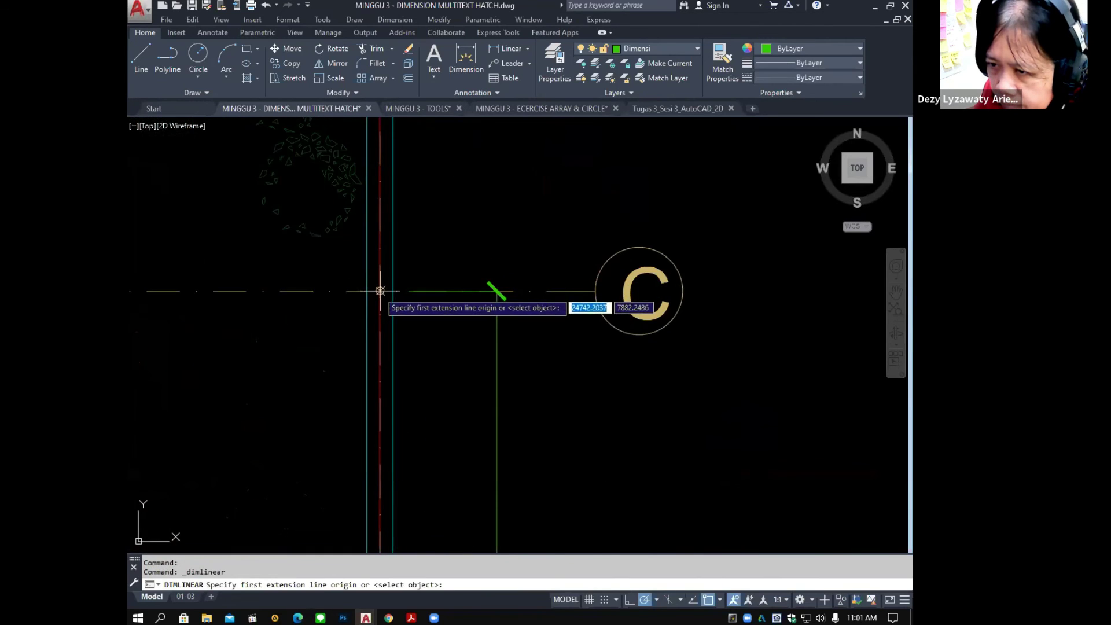
click(377, 292)
scroll(393, 359, down, 4)
middle_drag(422, 241, 425, 434)
scroll(376, 316, up, 3)
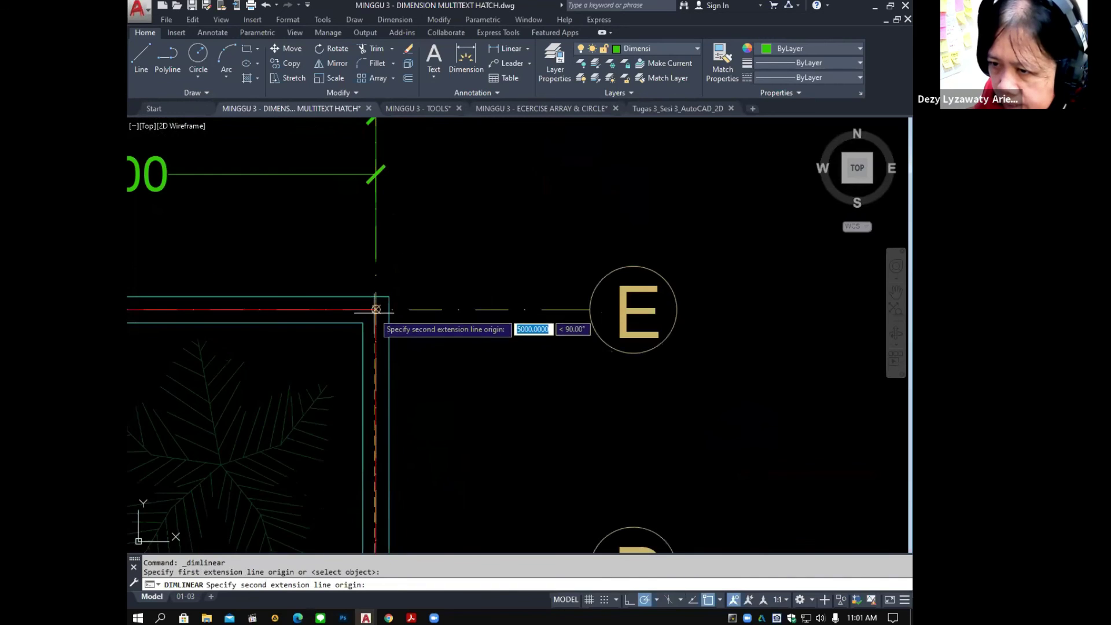
click(375, 313)
scroll(376, 315, down, 3)
scroll(392, 281, down, 3)
scroll(405, 440, up, 4)
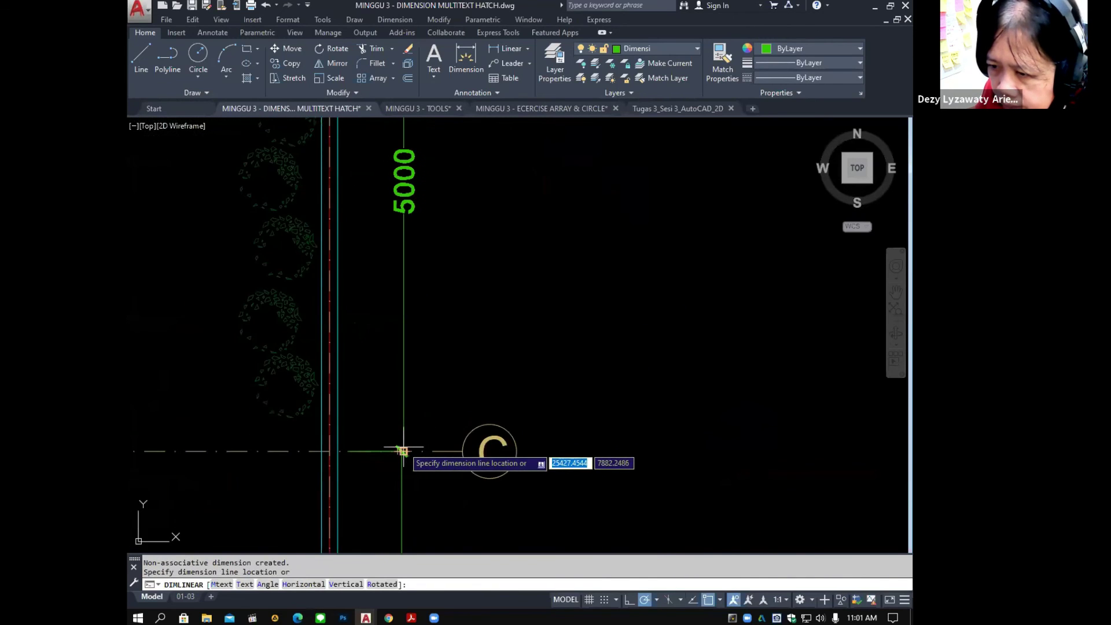
click(404, 436)
scroll(403, 436, down, 5)
middle_drag(454, 392, 489, 354)
scroll(491, 297, down, 2)
scroll(443, 324, up, 1)
scroll(443, 324, up, 2)
scroll(428, 327, down, 2)
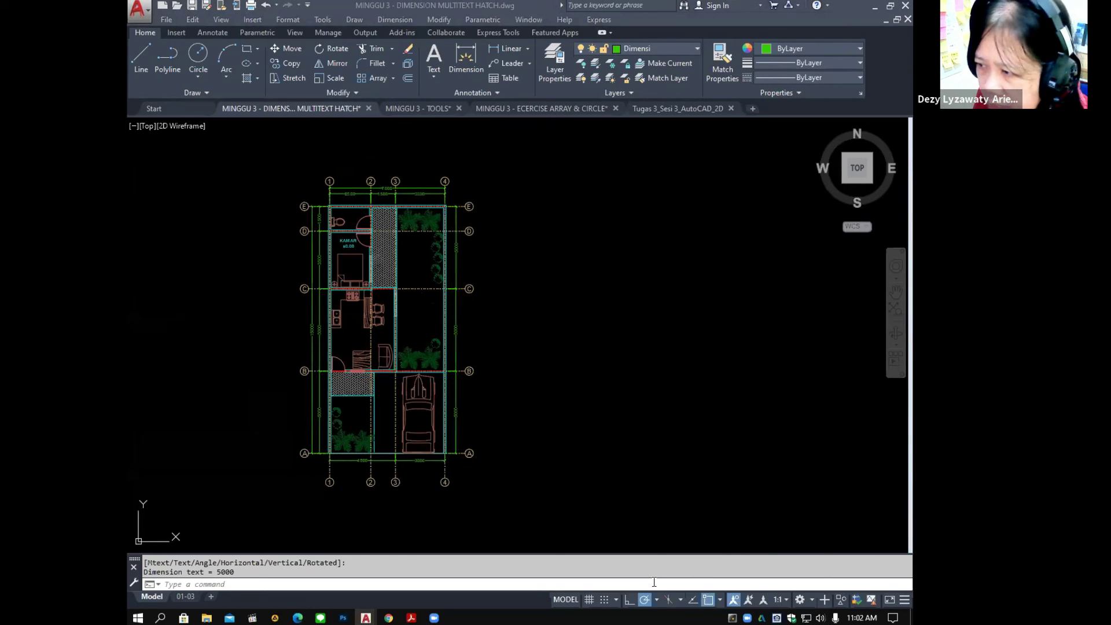
Switch to the browser to check the Minggu 3 materials and assignment on the e-learning course page, and return to AutoCAD.
key(alt+Tab)
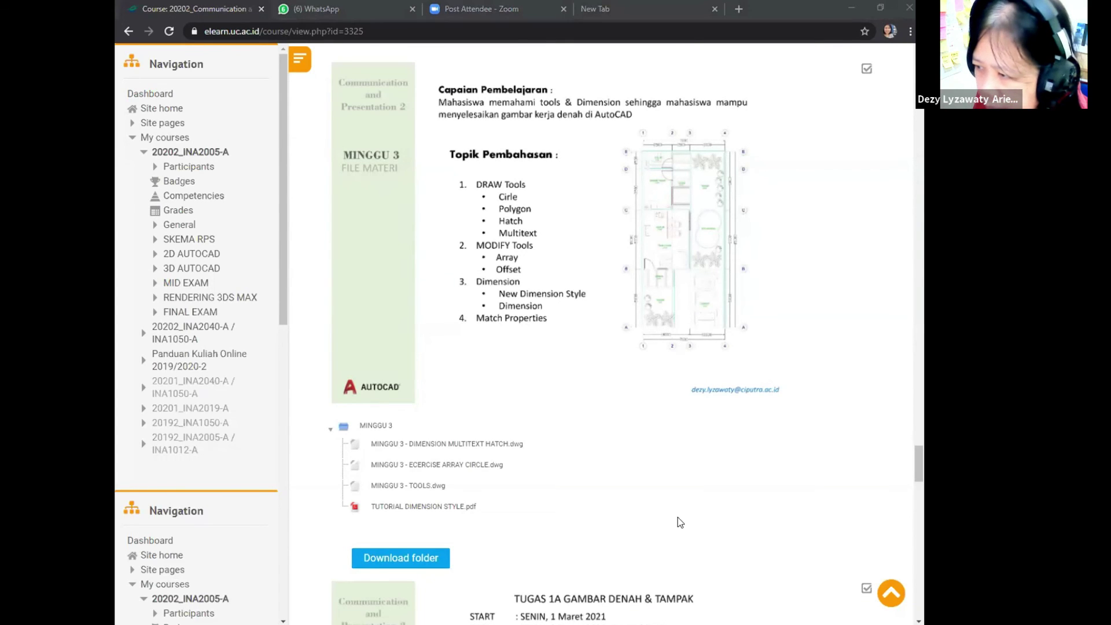
scroll(575, 377, down, 2)
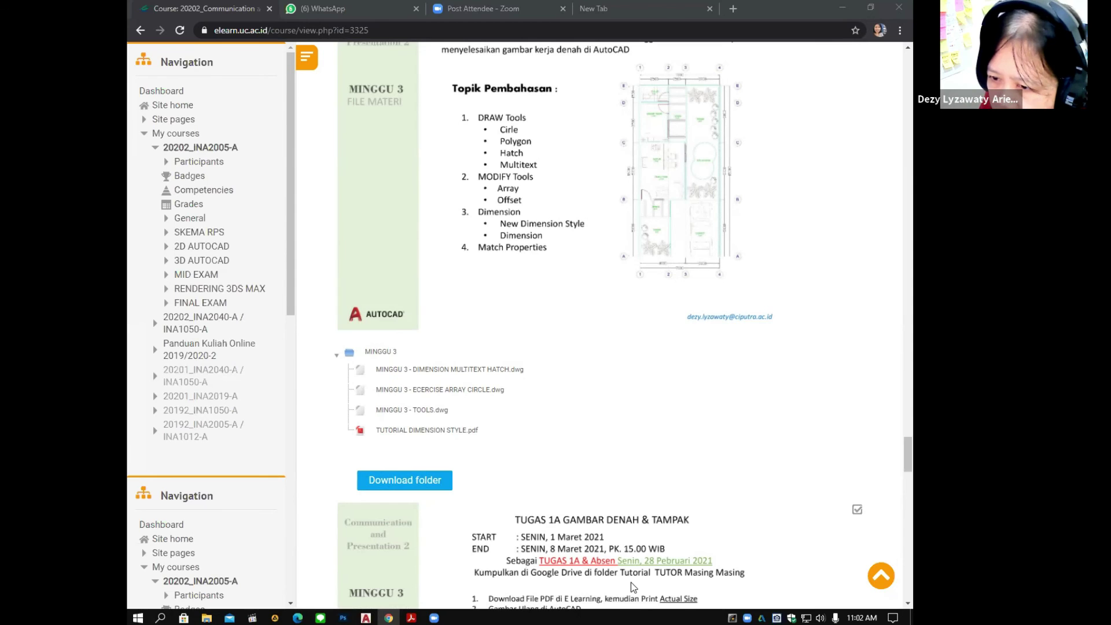
click(365, 618)
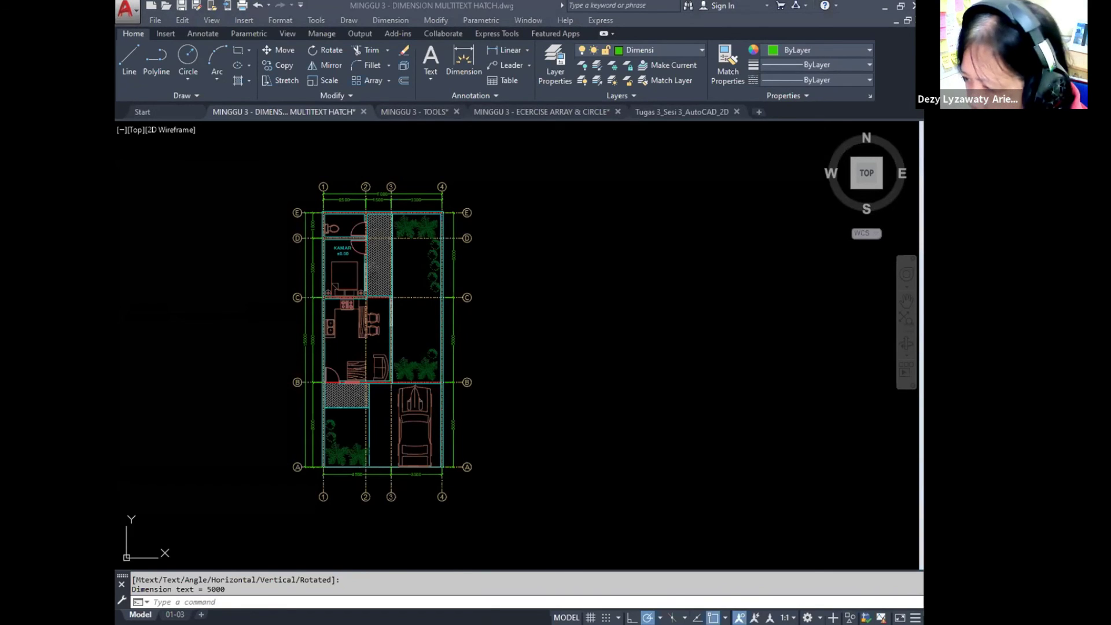
Switch to TUTORIAL DIMENSION STYLE.pdf in Acrobat Reader and review its pages on the dimension style settings, from style creation through Primary Units.
key(alt+Tab)
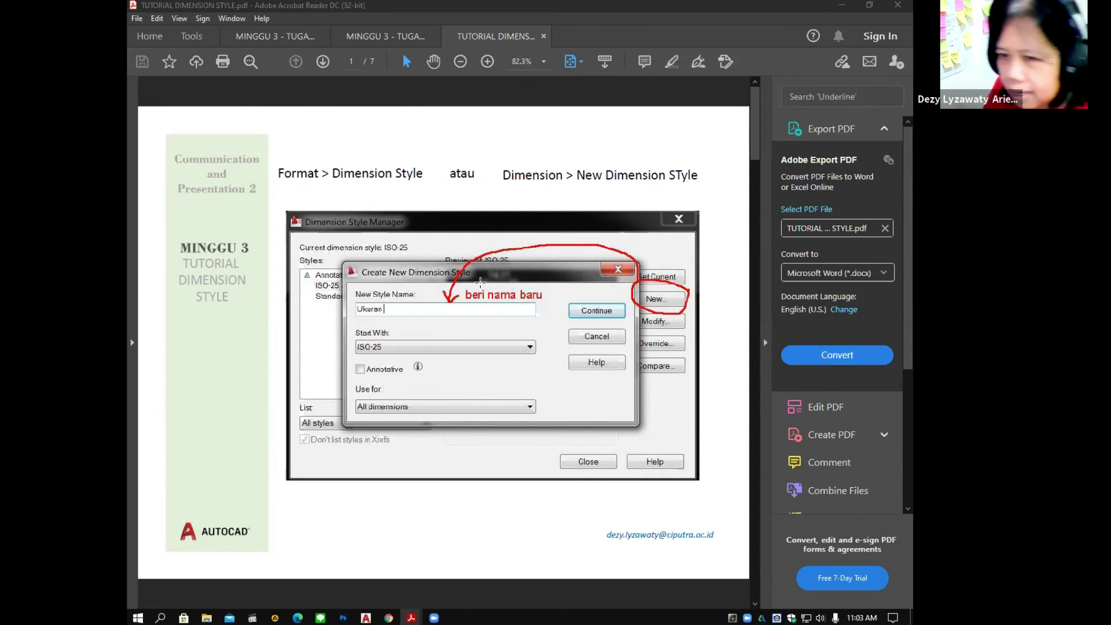
scroll(486, 286, down, 3)
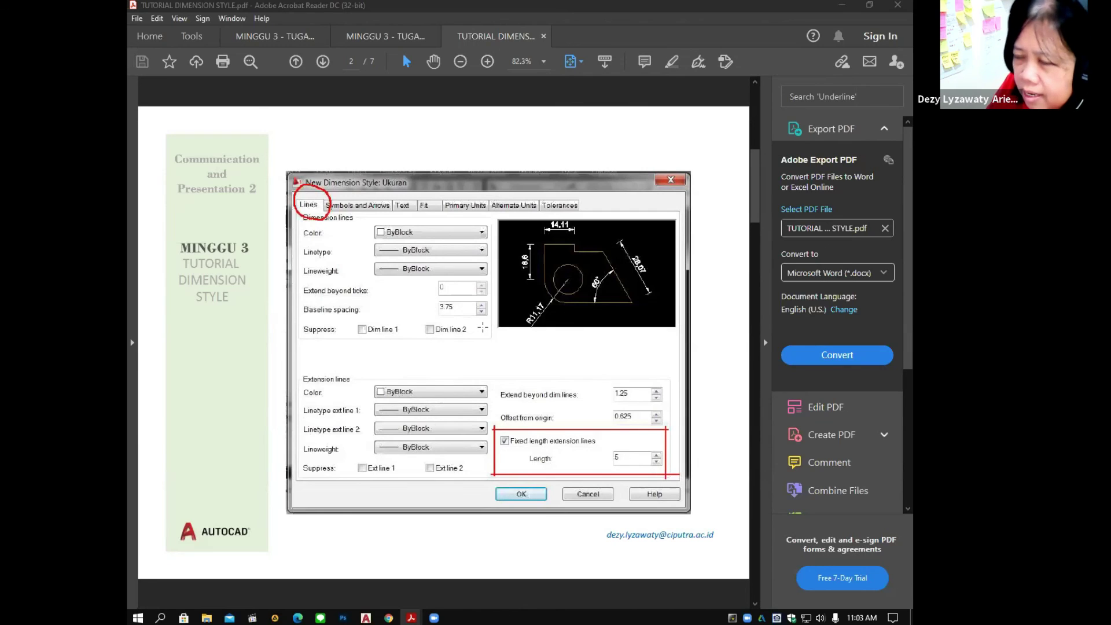
scroll(484, 326, down, 3)
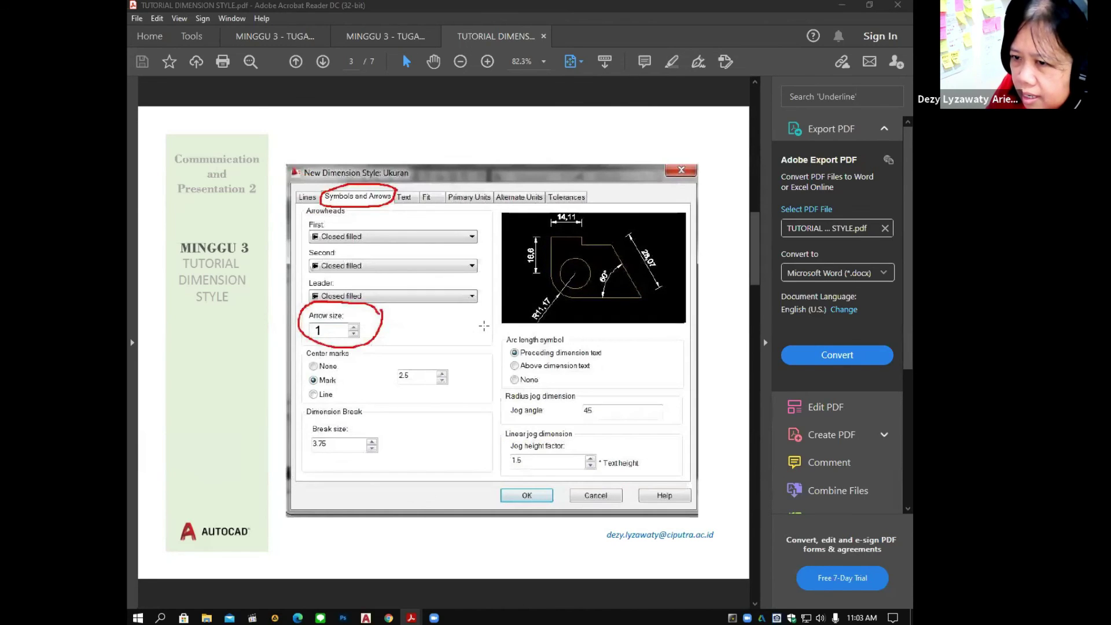
scroll(484, 326, down, 3)
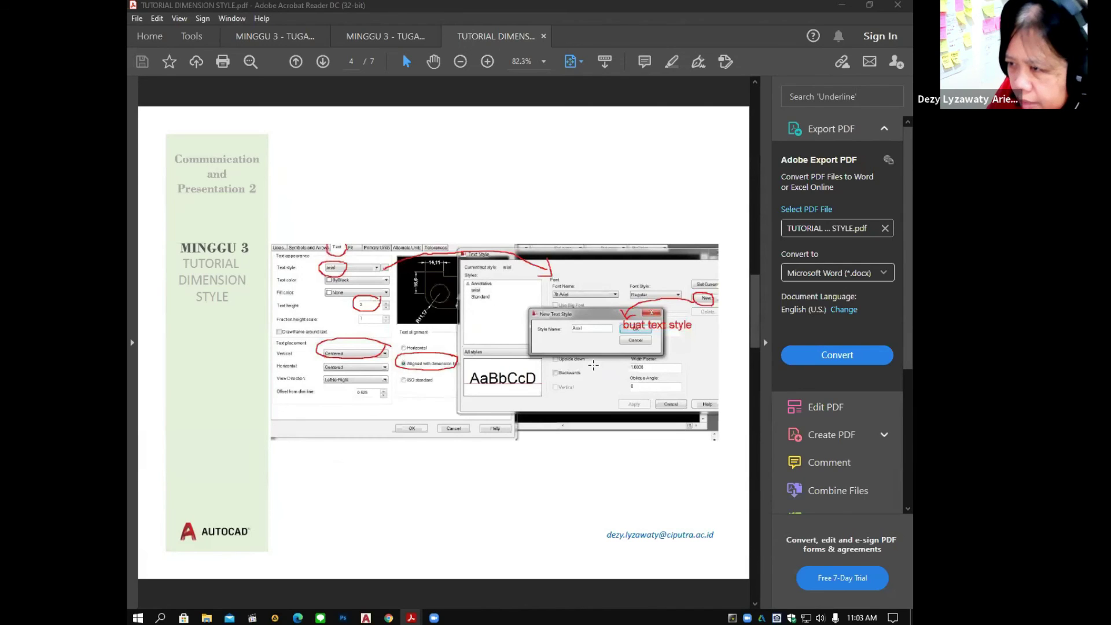
scroll(593, 364, down, 3)
scroll(614, 405, down, 6)
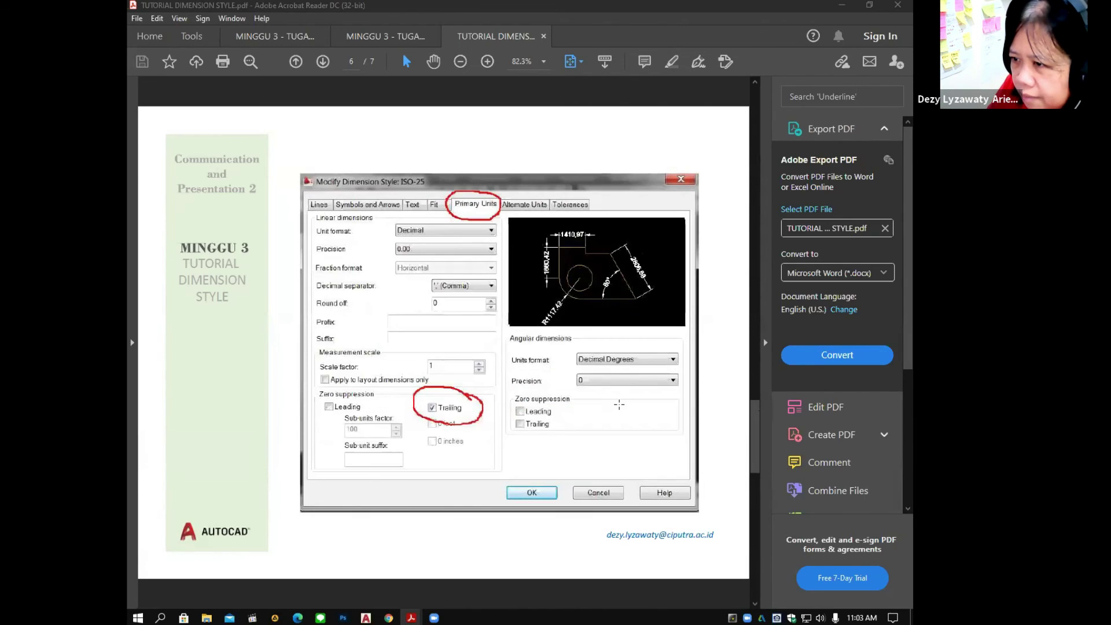
scroll(619, 405, up, 3)
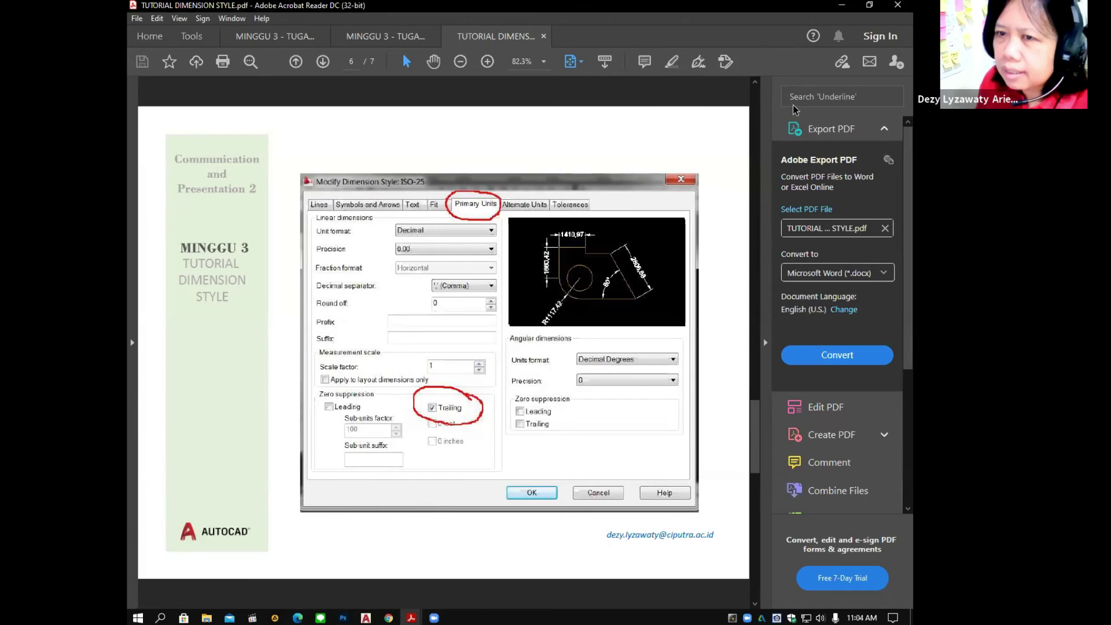
mouse_move(437, 611)
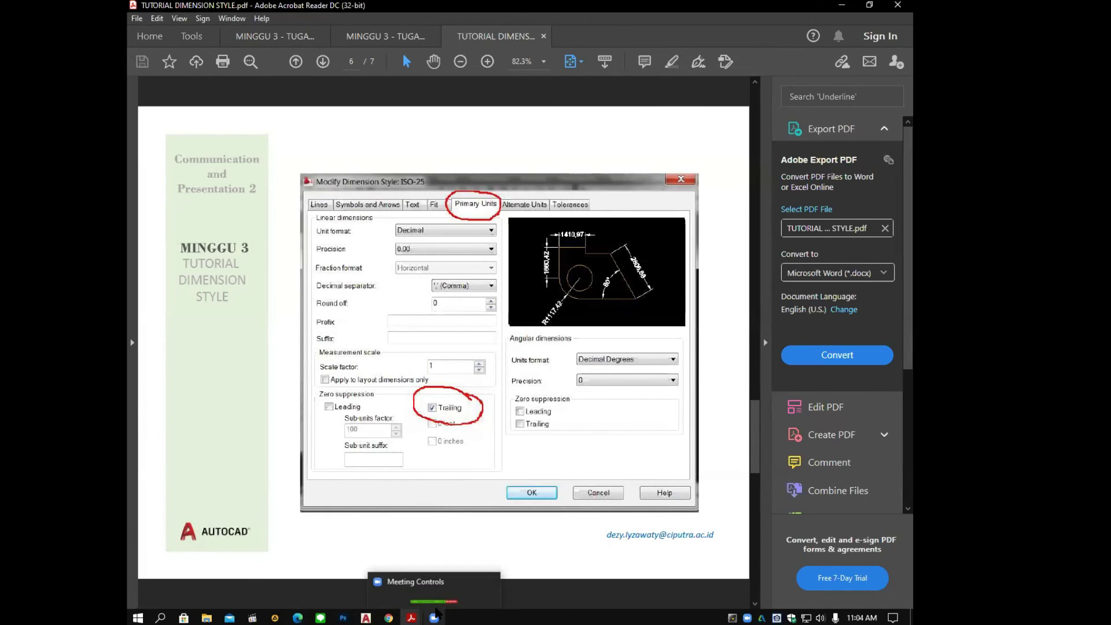